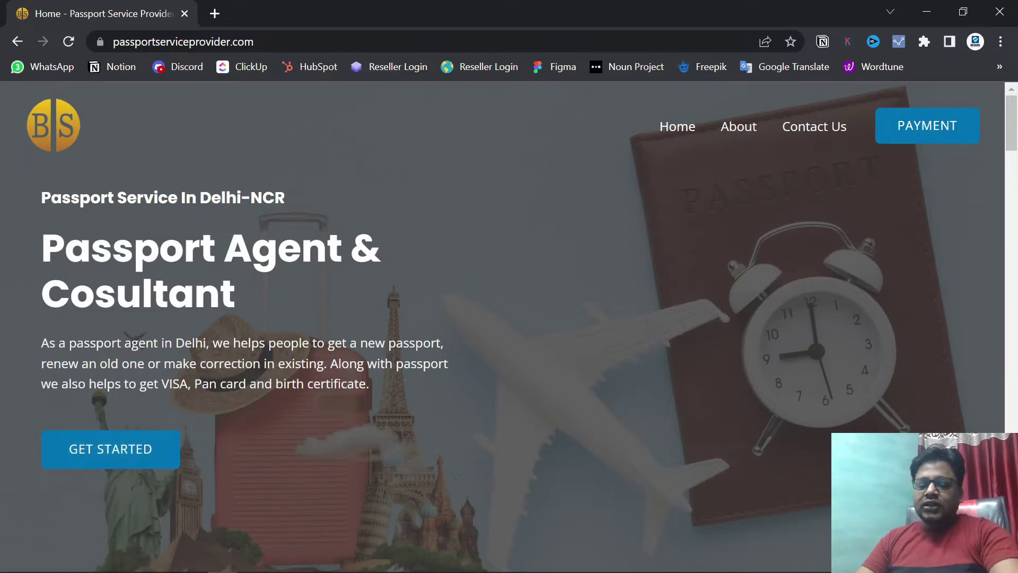
- Review the passport service homepage from the hero banner through the services, free consultation and client statistics to the frequently asked questions
{"action": "scroll", "coordinate": [590, 355], "scroll_direction": "down", "scroll_amount": 4}
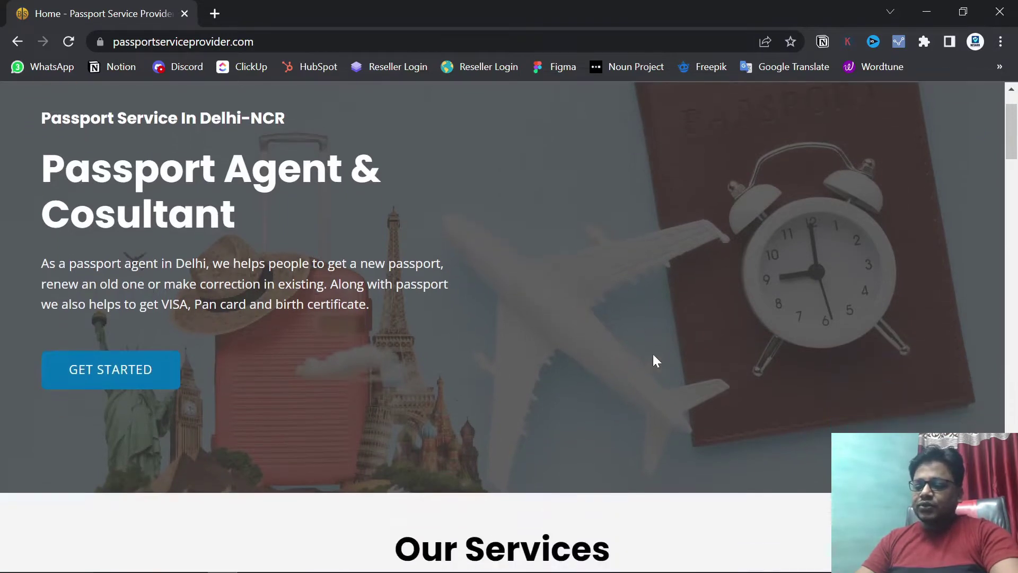
{"action": "scroll", "coordinate": [722, 353], "scroll_direction": "down", "scroll_amount": 4}
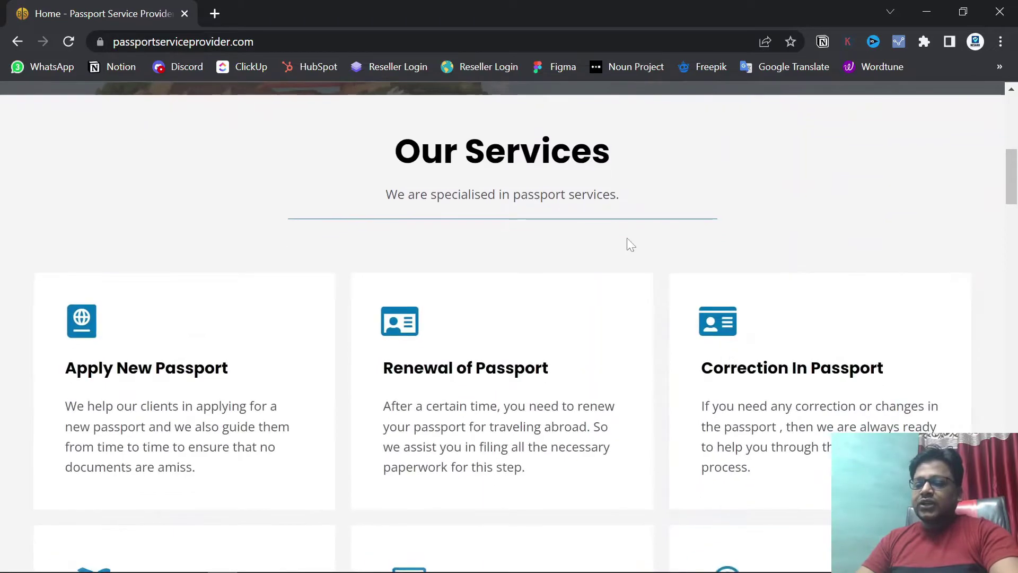
{"action": "scroll", "coordinate": [801, 357], "scroll_direction": "down", "scroll_amount": 4}
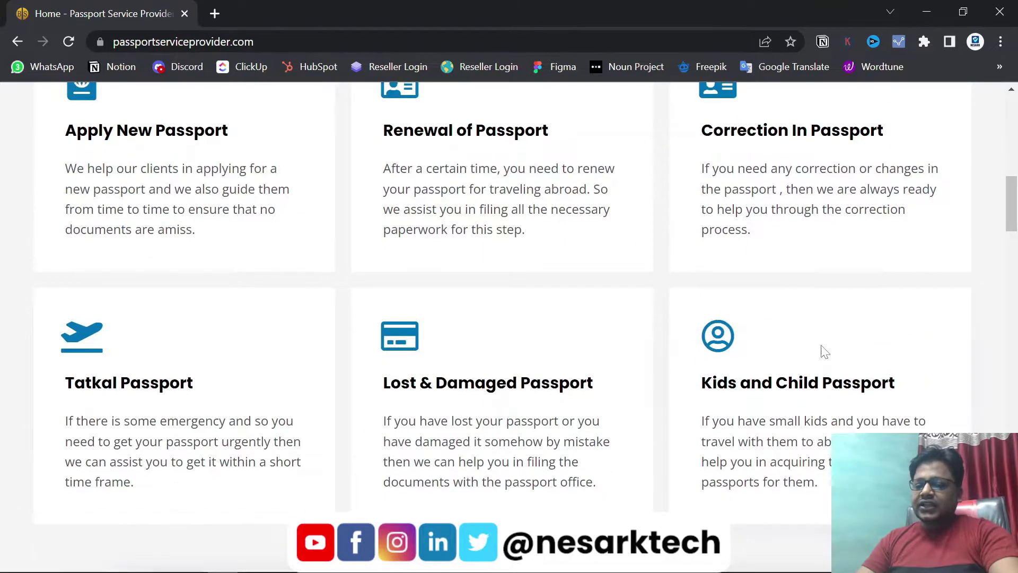
{"action": "scroll", "coordinate": [823, 352], "scroll_direction": "up", "scroll_amount": 3}
{"action": "scroll", "coordinate": [716, 334], "scroll_direction": "down", "scroll_amount": 8}
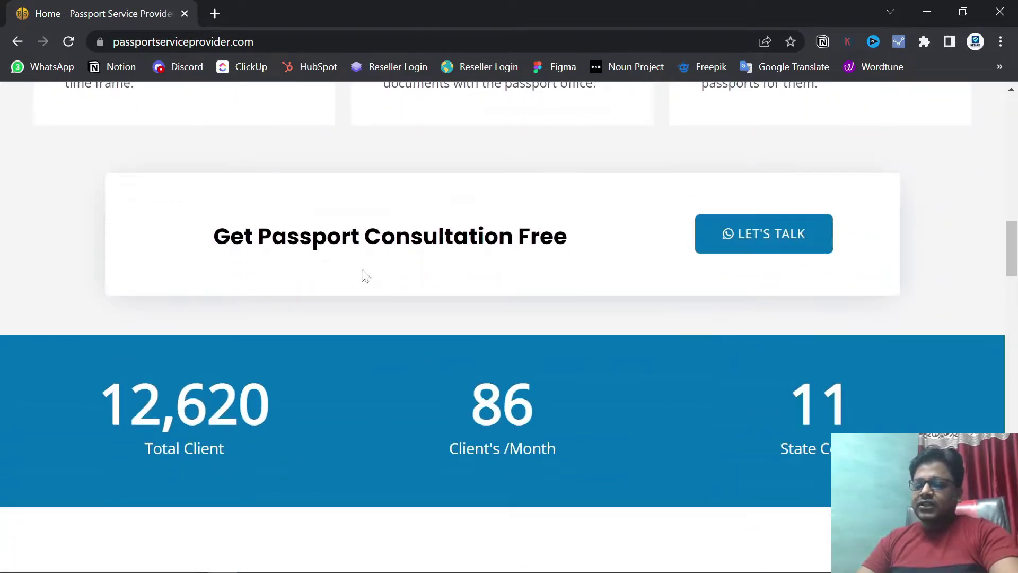
{"action": "scroll", "coordinate": [558, 315], "scroll_direction": "down", "scroll_amount": 2}
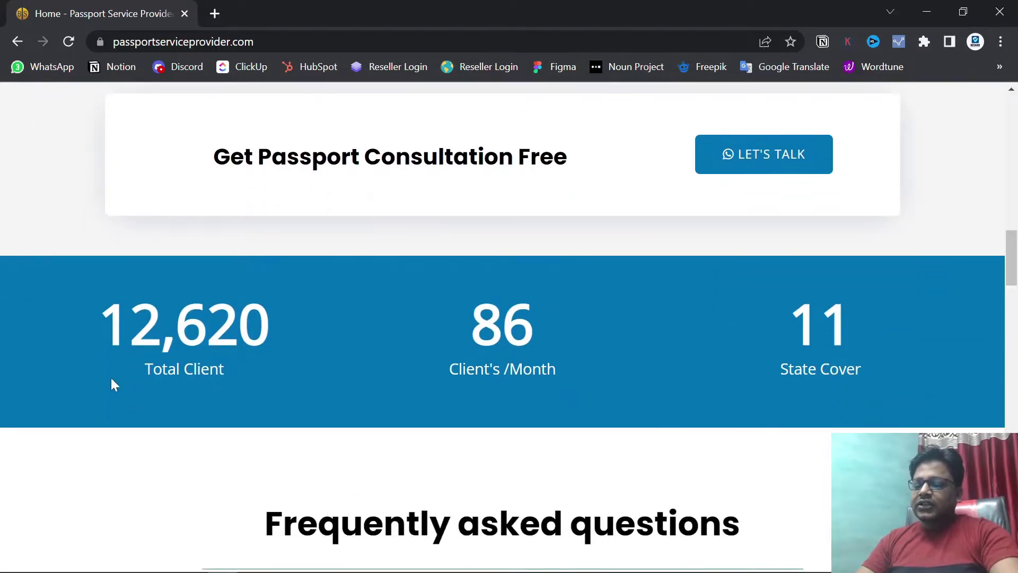
{"action": "scroll", "coordinate": [504, 419], "scroll_direction": "down", "scroll_amount": 5}
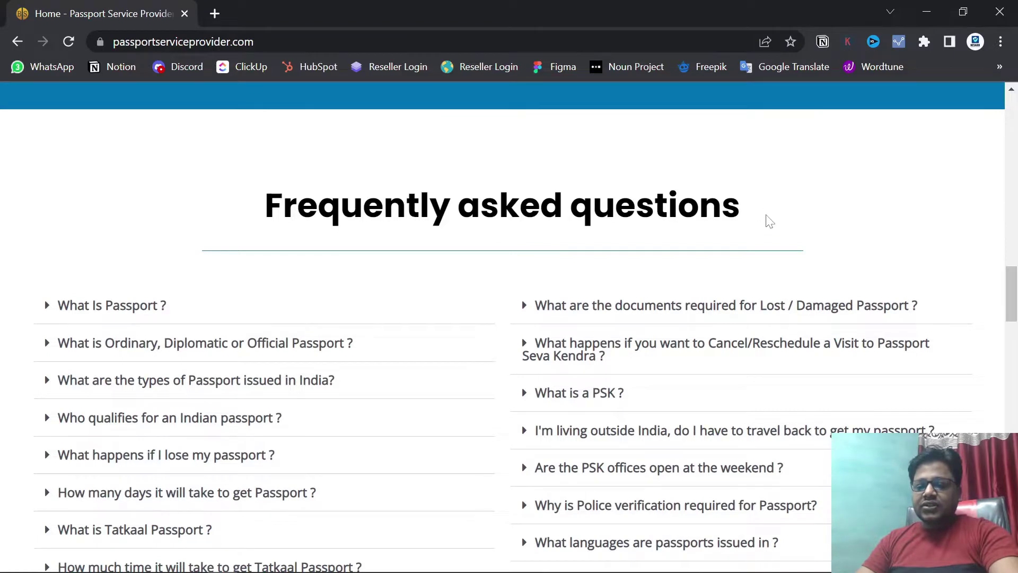
{"action": "scroll", "coordinate": [620, 273], "scroll_direction": "down", "scroll_amount": 1}
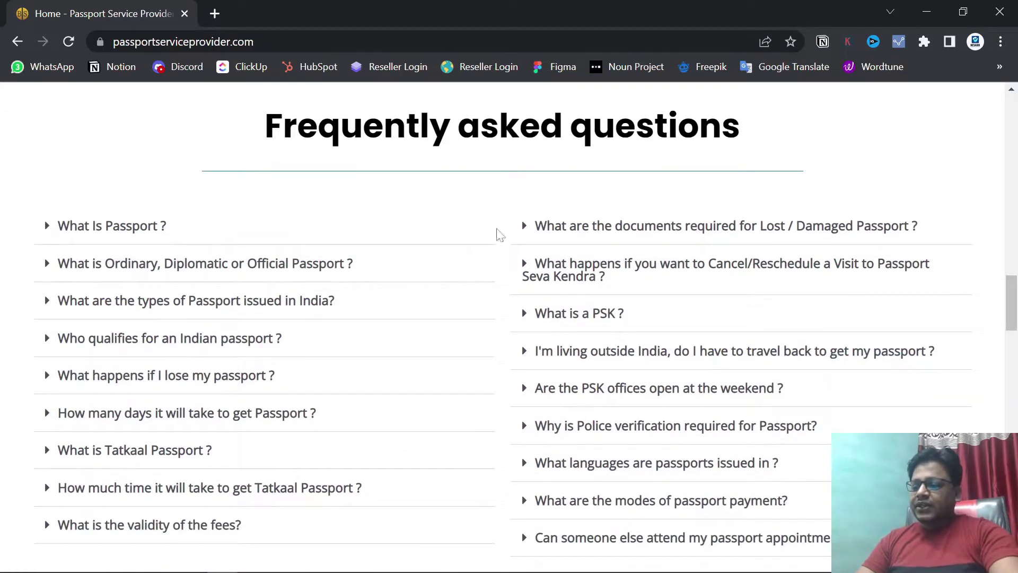
- Expand the answers to "What Is Passport ?" and "What is a PSK ?" in the frequently asked questions
{"action": "left_click", "coordinate": [164, 239]}
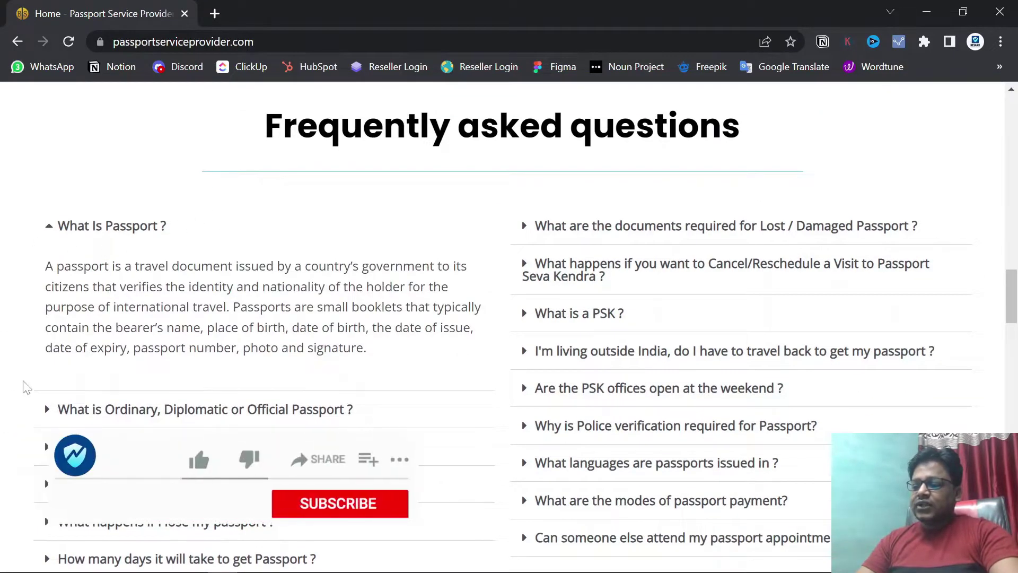
{"action": "left_click", "coordinate": [594, 316]}
{"action": "scroll", "coordinate": [594, 318], "scroll_direction": "down", "scroll_amount": 2}
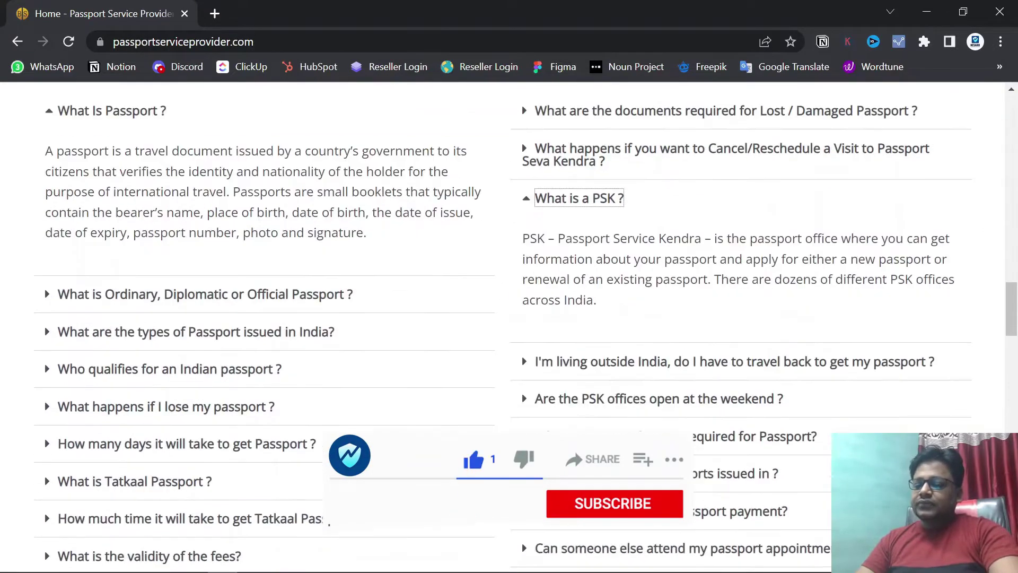
- Examine the rest of the homepage: the trust factors, customer testimonials, blog articles and footer
{"action": "scroll", "coordinate": [440, 340], "scroll_direction": "down", "scroll_amount": 9}
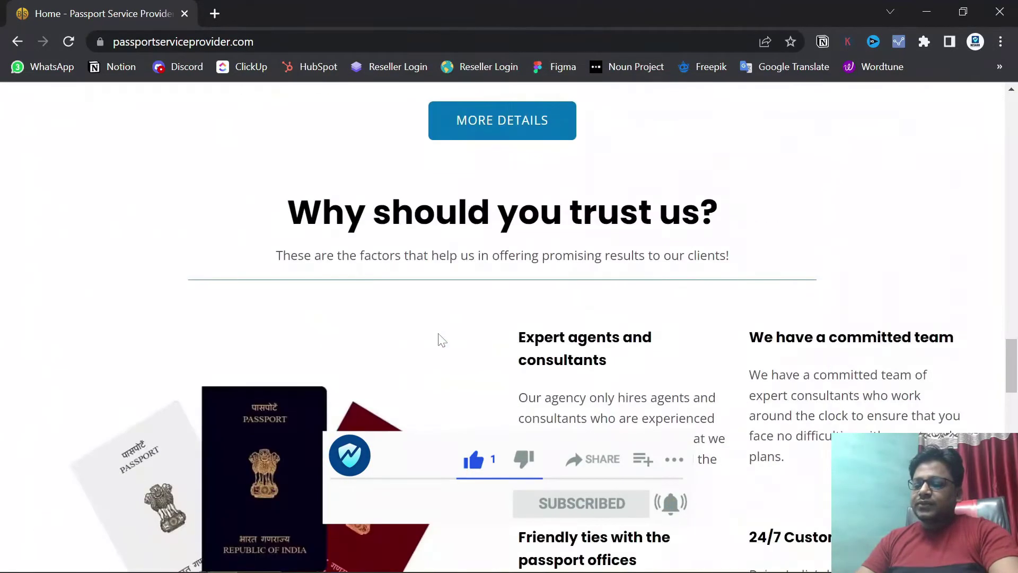
{"action": "scroll", "coordinate": [442, 339], "scroll_direction": "down", "scroll_amount": 10}
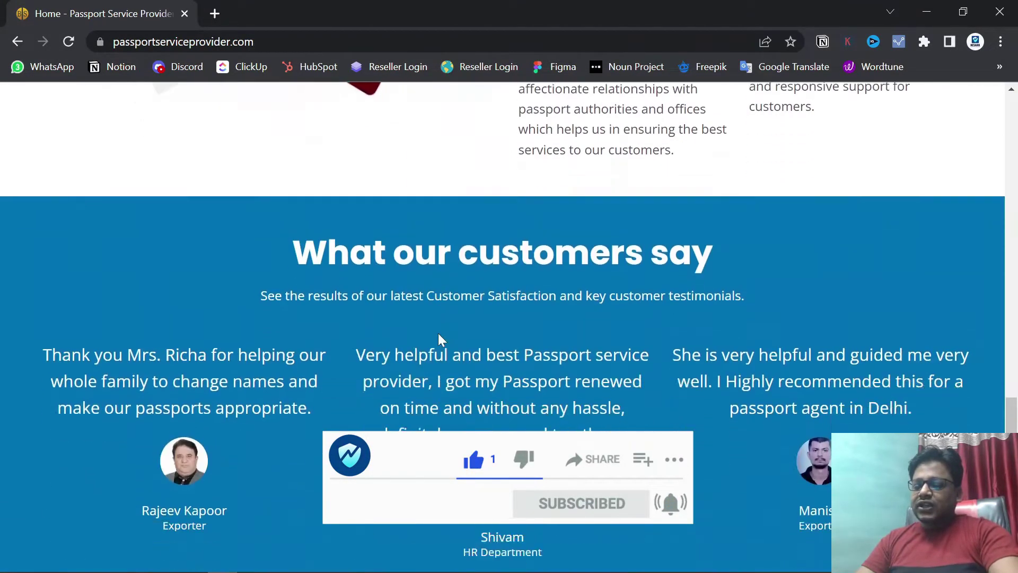
{"action": "scroll", "coordinate": [438, 334], "scroll_direction": "down", "scroll_amount": 10}
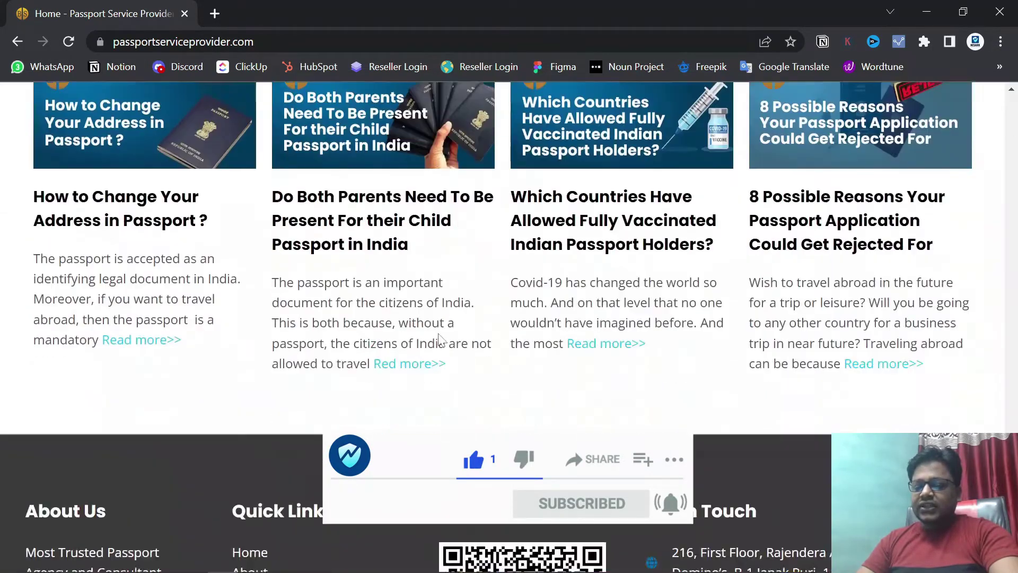
{"action": "scroll", "coordinate": [438, 339], "scroll_direction": "down", "scroll_amount": 2}
{"action": "scroll", "coordinate": [439, 341], "scroll_direction": "up", "scroll_amount": 3}
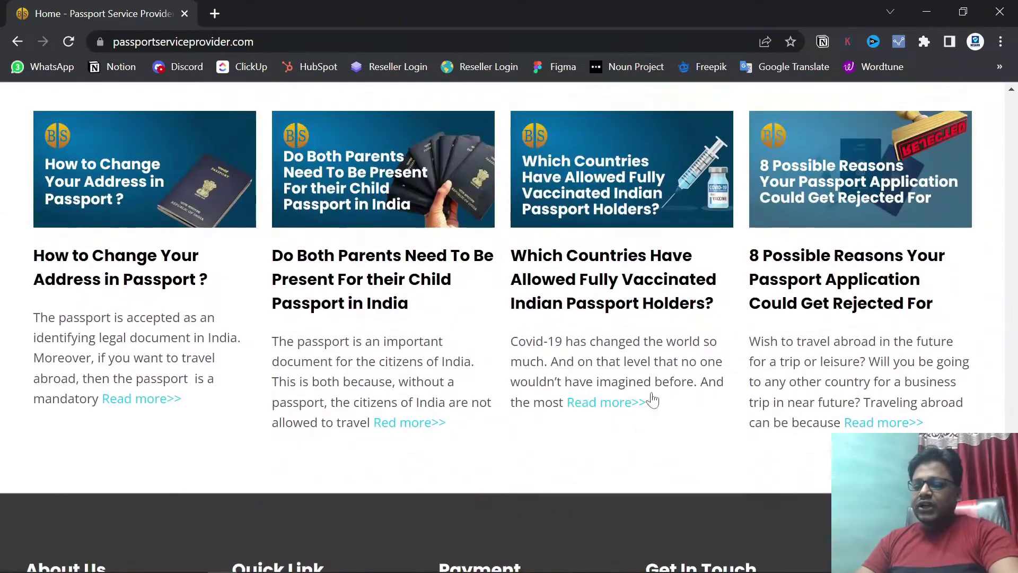
{"action": "scroll", "coordinate": [631, 413], "scroll_direction": "up", "scroll_amount": 3}
{"action": "scroll", "coordinate": [609, 422], "scroll_direction": "down", "scroll_amount": 3}
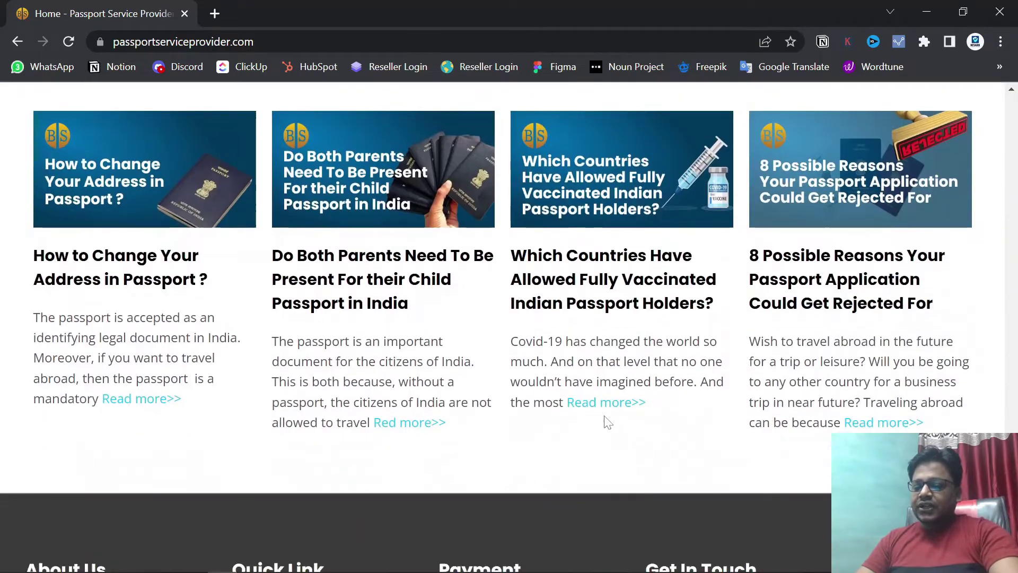
- Open the article "Which Countries Have Allowed Fully Vaccinated Indian Passport Holders?" and look through its full content
{"action": "left_click", "coordinate": [609, 404]}
{"action": "scroll", "coordinate": [672, 329], "scroll_direction": "down", "scroll_amount": 20}
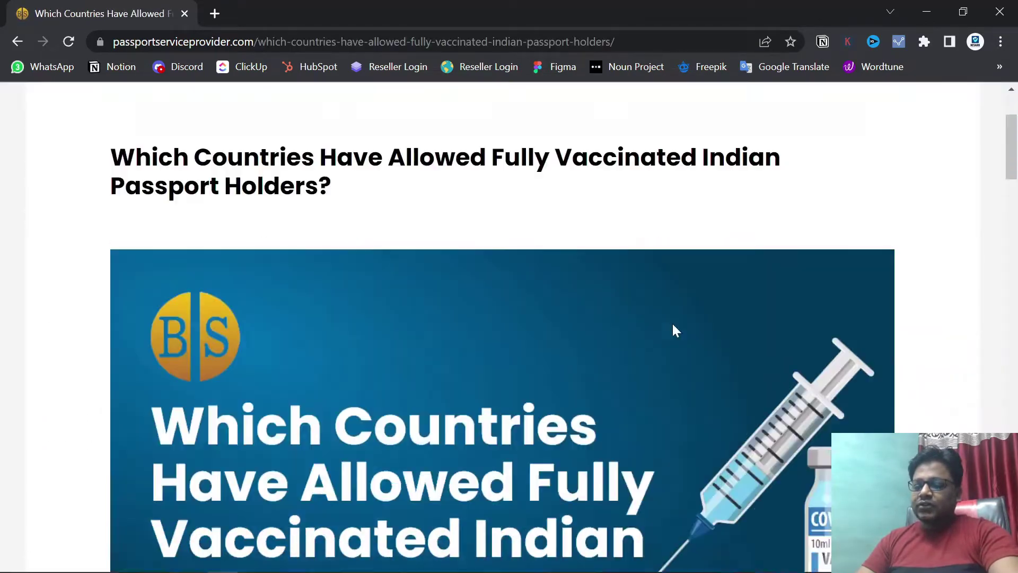
{"action": "scroll", "coordinate": [673, 330], "scroll_direction": "down", "scroll_amount": 12}
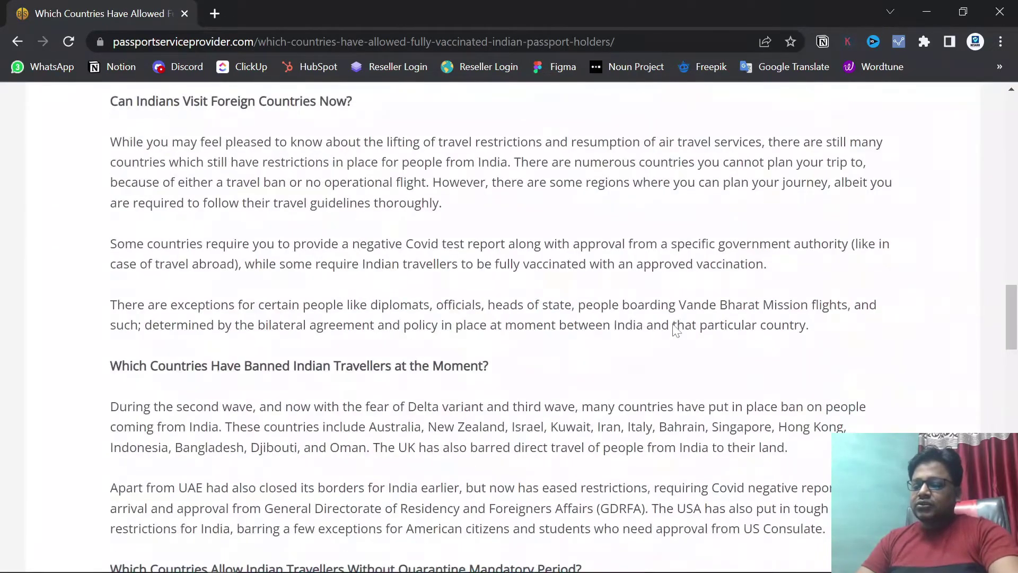
{"action": "scroll", "coordinate": [673, 330], "scroll_direction": "down", "scroll_amount": 4}
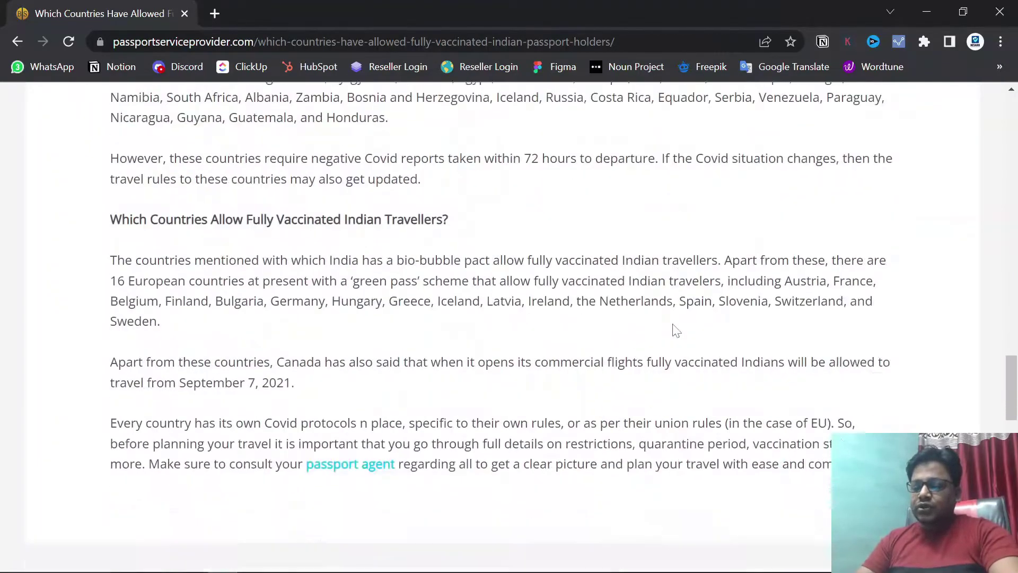
{"action": "scroll", "coordinate": [672, 329], "scroll_direction": "up", "scroll_amount": 20}
{"action": "scroll", "coordinate": [500, 312], "scroll_direction": "up", "scroll_amount": 20}
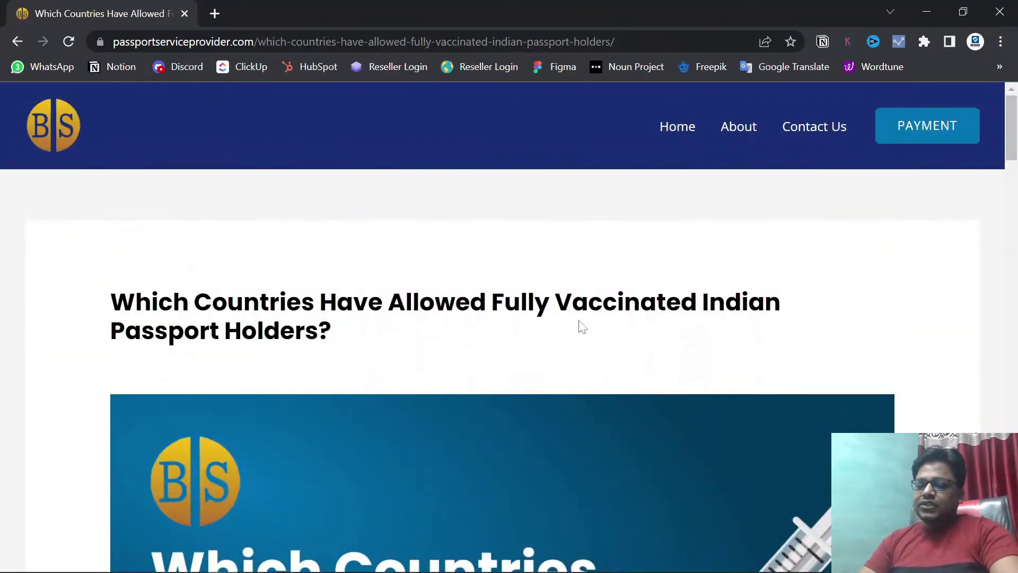
{"action": "scroll", "coordinate": [583, 327], "scroll_direction": "down", "scroll_amount": 20}
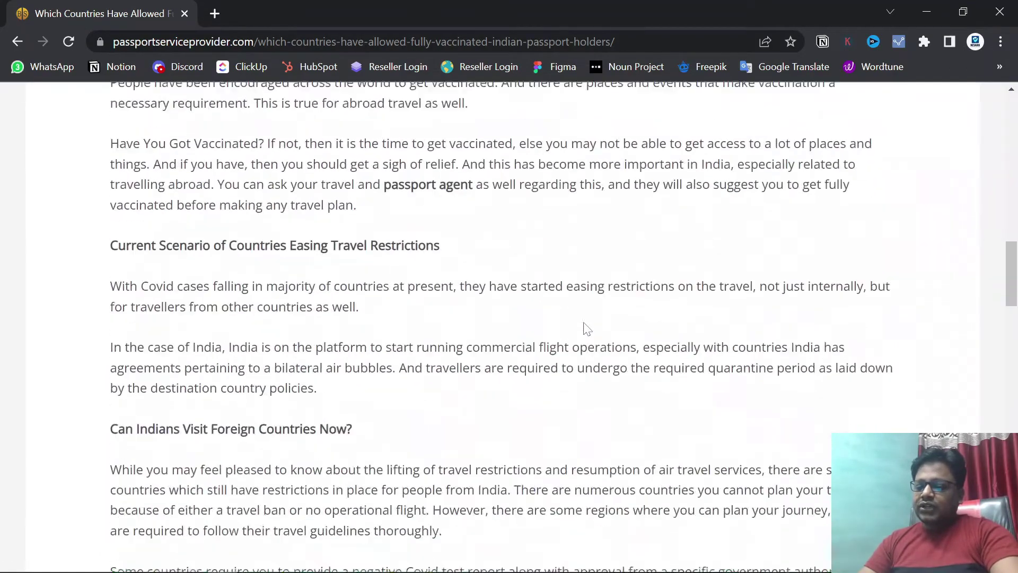
{"action": "scroll", "coordinate": [587, 329], "scroll_direction": "down", "scroll_amount": 6}
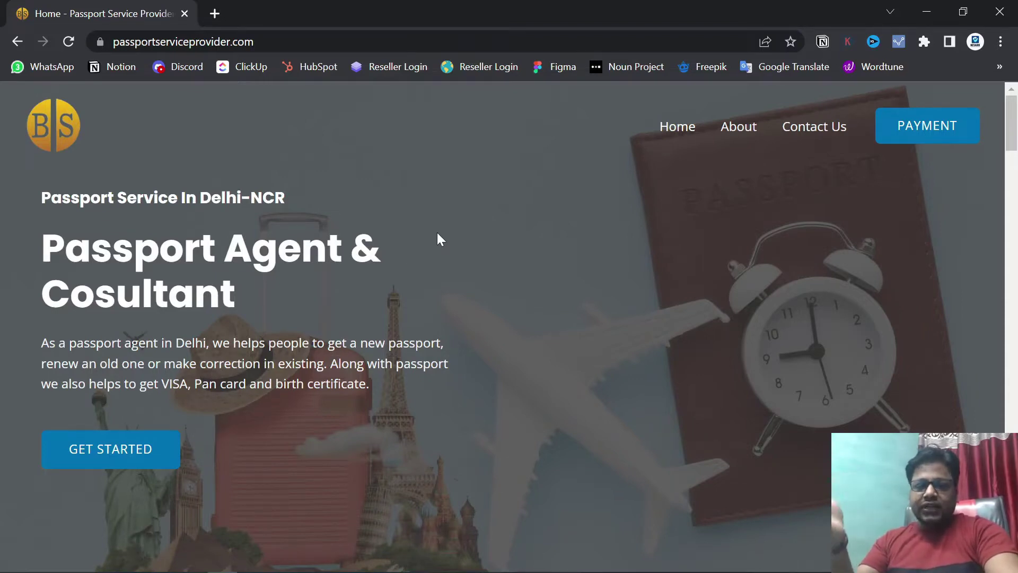
- Look over the homepage's service cards, consultation banner and client statistics again, ending back at the hero banner
{"action": "scroll", "coordinate": [513, 277], "scroll_direction": "down", "scroll_amount": 12}
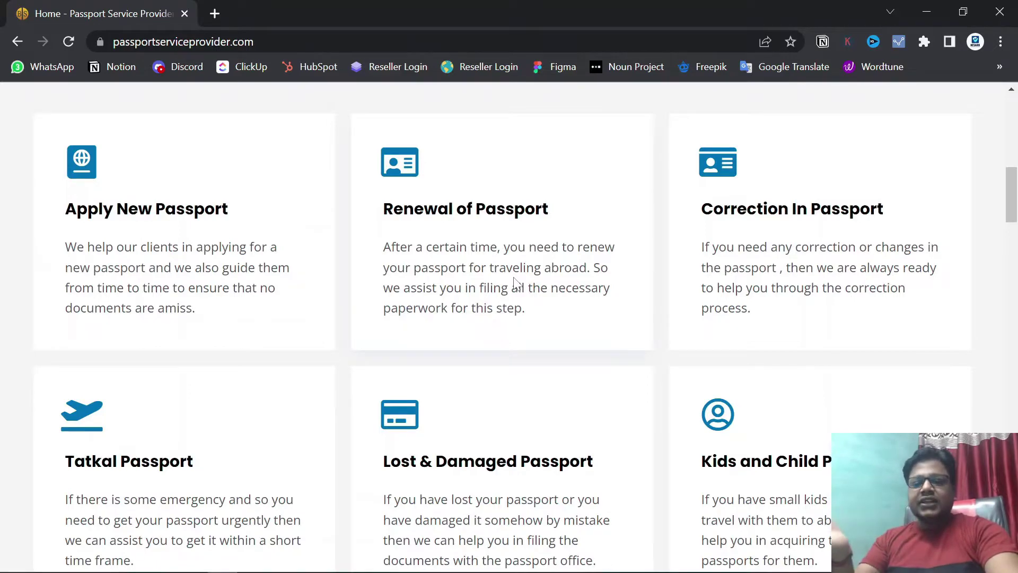
{"action": "scroll", "coordinate": [679, 329], "scroll_direction": "down", "scroll_amount": 7}
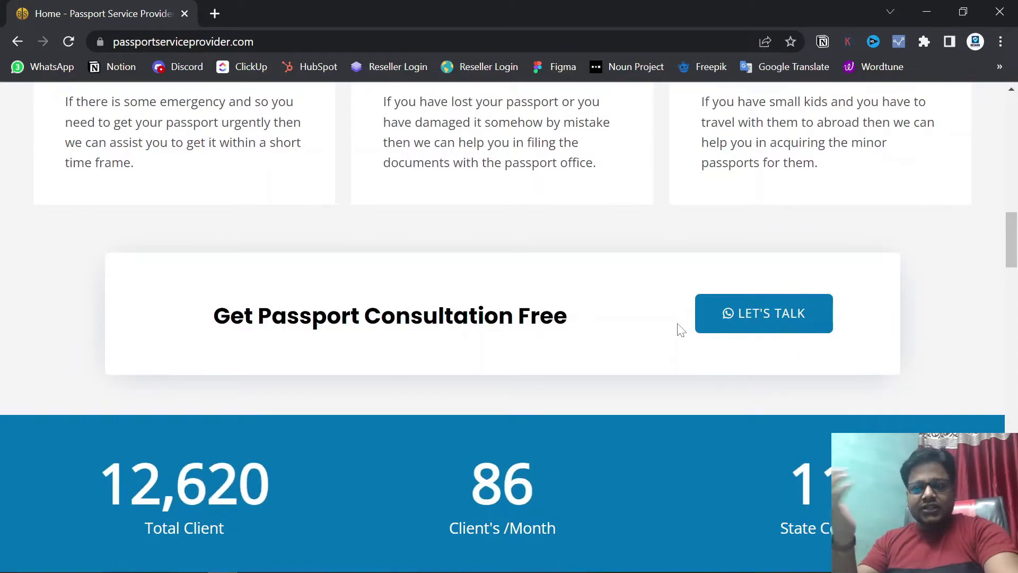
{"action": "scroll", "coordinate": [678, 327], "scroll_direction": "down", "scroll_amount": 4}
{"action": "scroll", "coordinate": [679, 327], "scroll_direction": "up", "scroll_amount": 7}
{"action": "scroll", "coordinate": [681, 330], "scroll_direction": "up", "scroll_amount": 10}
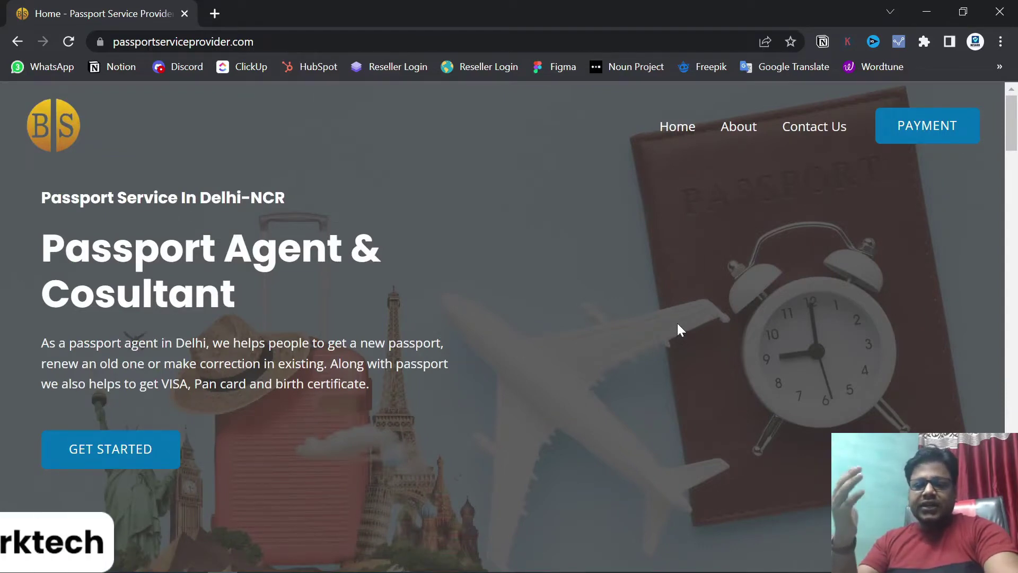
{"action": "scroll", "coordinate": [543, 265], "scroll_direction": "down", "scroll_amount": 4}
{"action": "scroll", "coordinate": [345, 125], "scroll_direction": "up", "scroll_amount": 4}
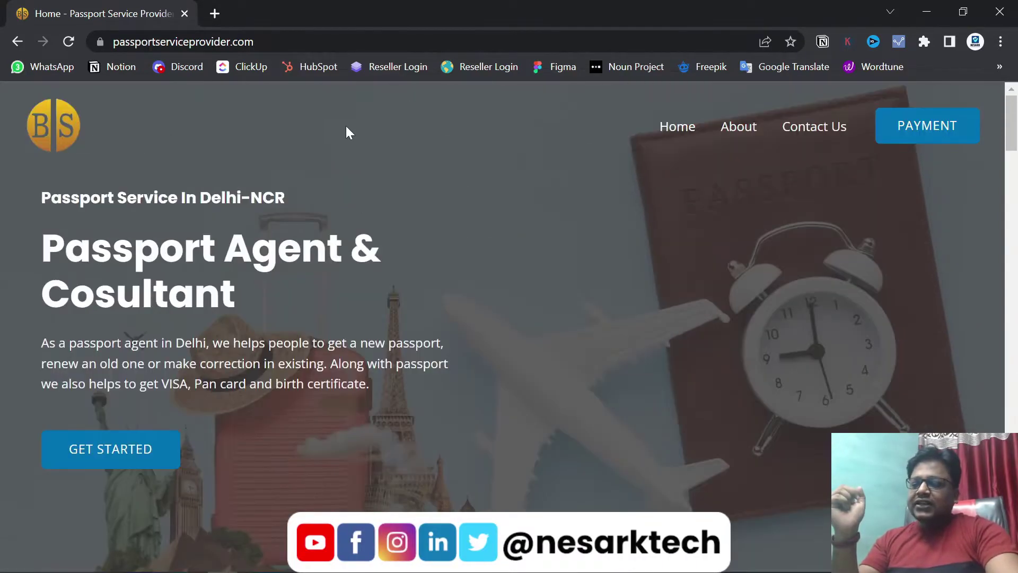
- Open nesarkmart.com in a new browser tab and look over its default WordPress blog page down to the footer
{"action": "left_click", "coordinate": [215, 13]}
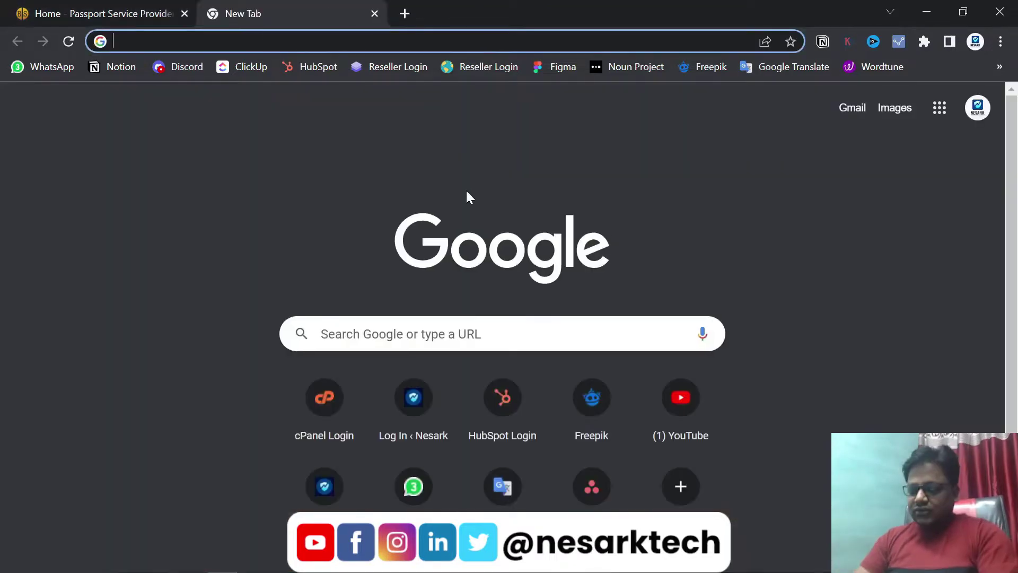
{"action": "type", "text": "nesarkmart.com"}
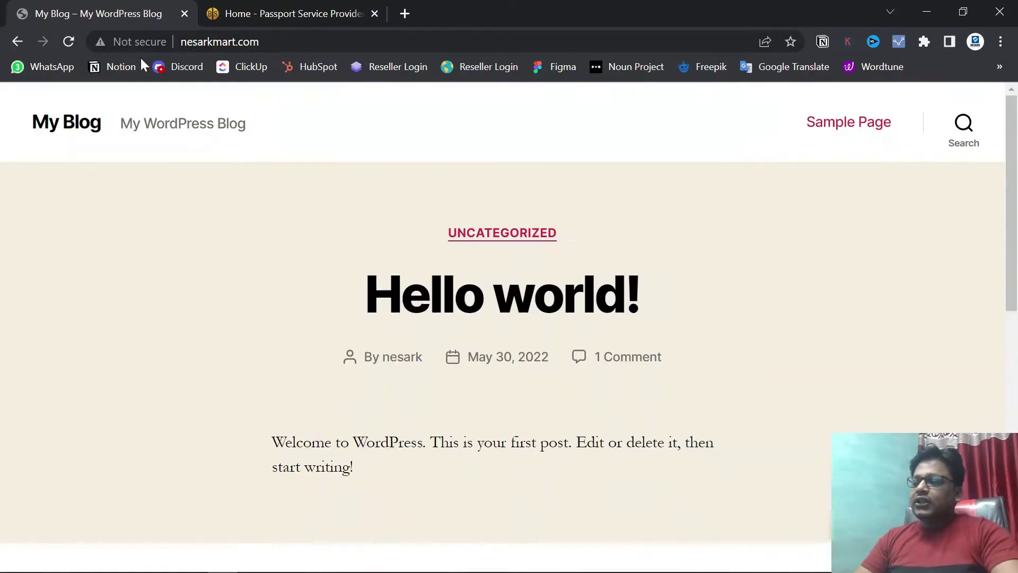
{"action": "left_click", "coordinate": [248, 42]}
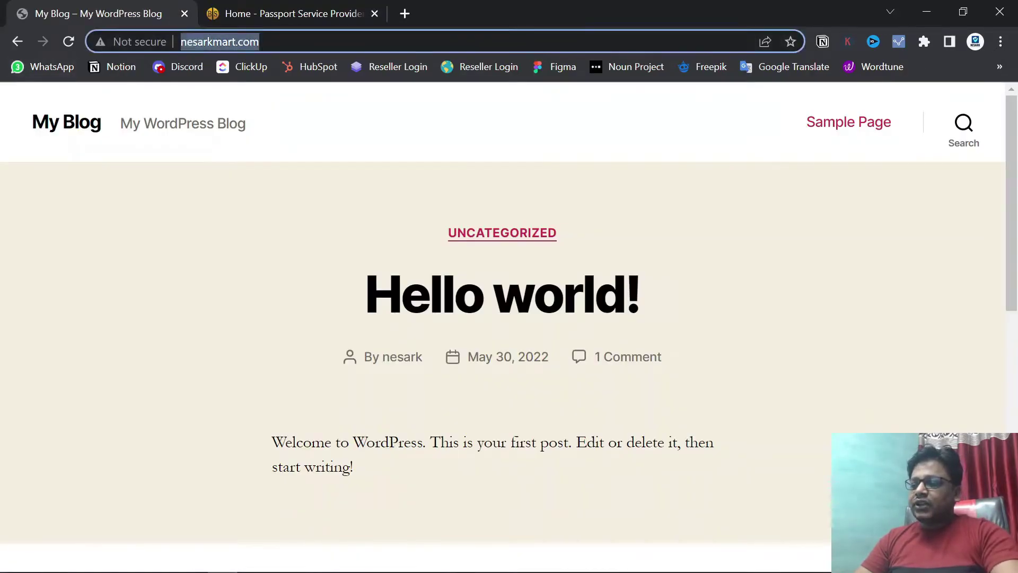
{"action": "double_click", "coordinate": [247, 42]}
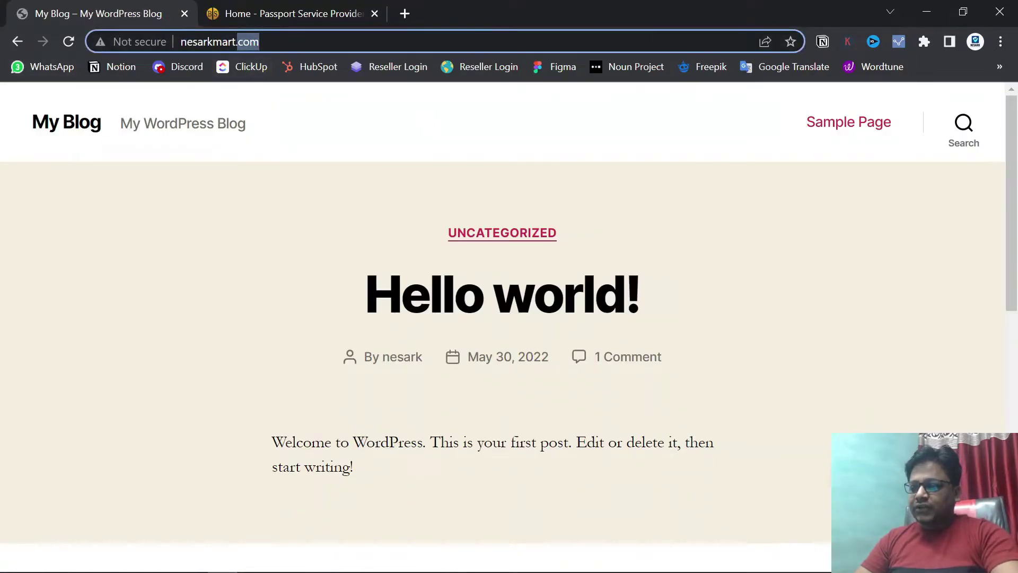
{"action": "left_click", "coordinate": [247, 42]}
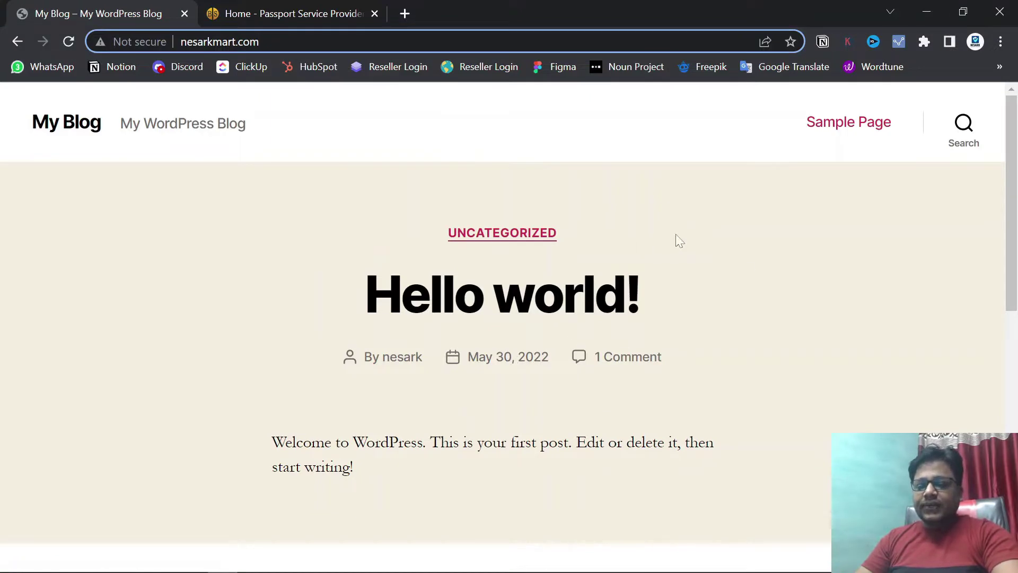
{"action": "scroll", "coordinate": [727, 250], "scroll_direction": "down", "scroll_amount": 10}
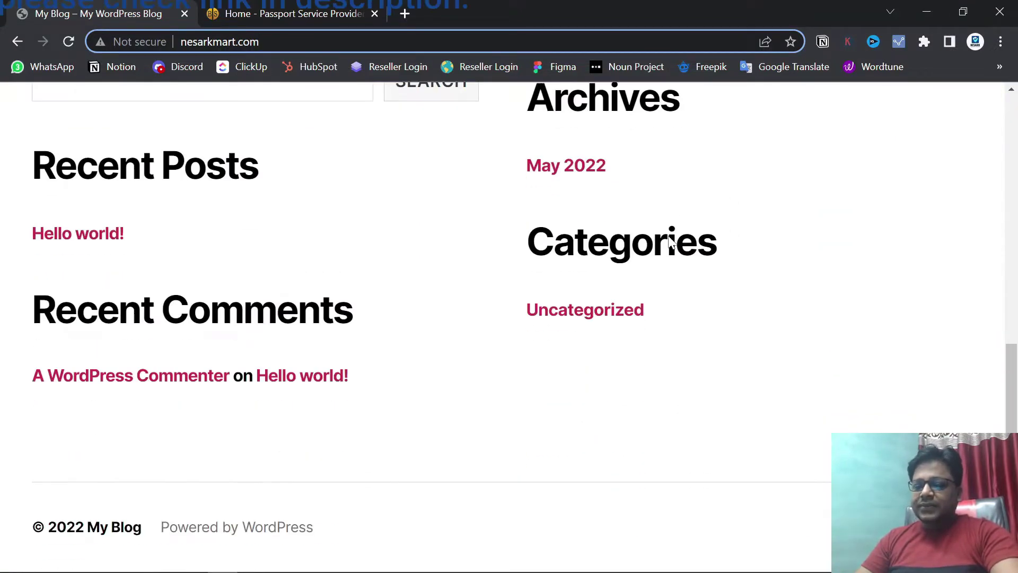
{"action": "scroll", "coordinate": [668, 238], "scroll_direction": "up", "scroll_amount": 10}
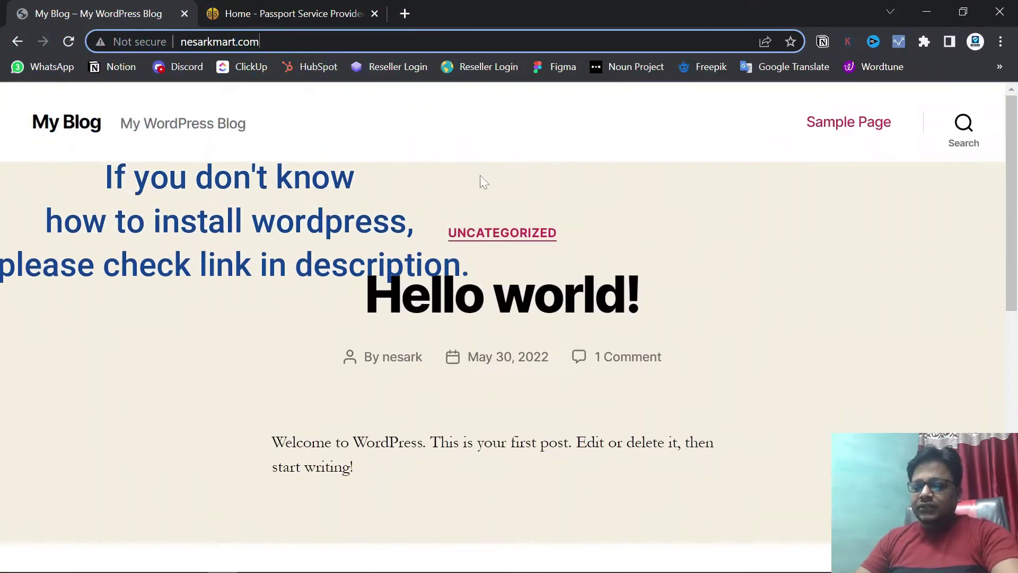
{"action": "scroll", "coordinate": [480, 177], "scroll_direction": "down", "scroll_amount": 10}
{"action": "scroll", "coordinate": [538, 205], "scroll_direction": "up", "scroll_amount": 8}
{"action": "scroll", "coordinate": [531, 201], "scroll_direction": "up", "scroll_amount": 2}
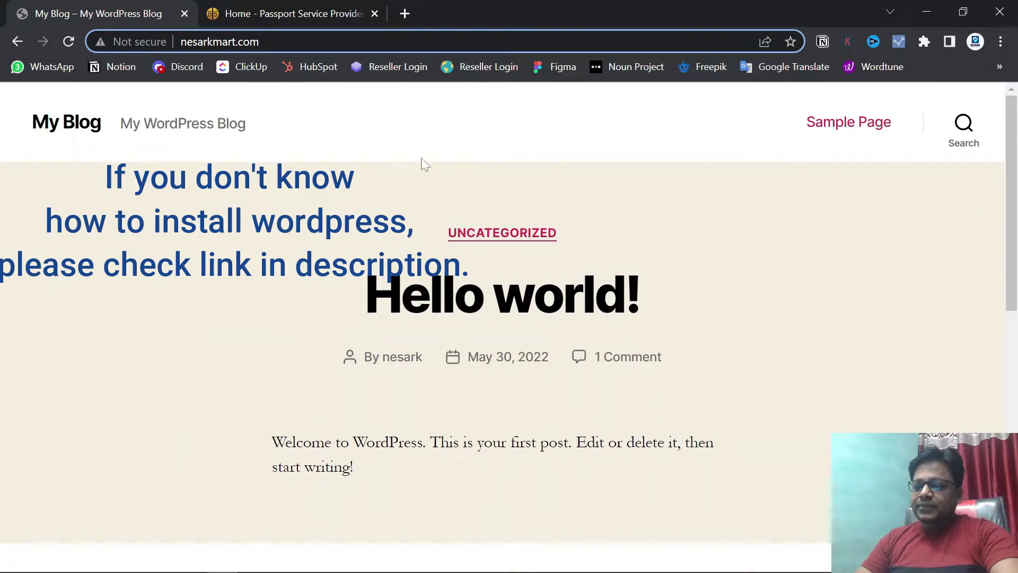
- Switch to the passport service site and glance over its hero and Our Services sections as the design reference
{"action": "left_click", "coordinate": [295, 13]}
{"action": "scroll", "coordinate": [629, 321], "scroll_direction": "down", "scroll_amount": 9}
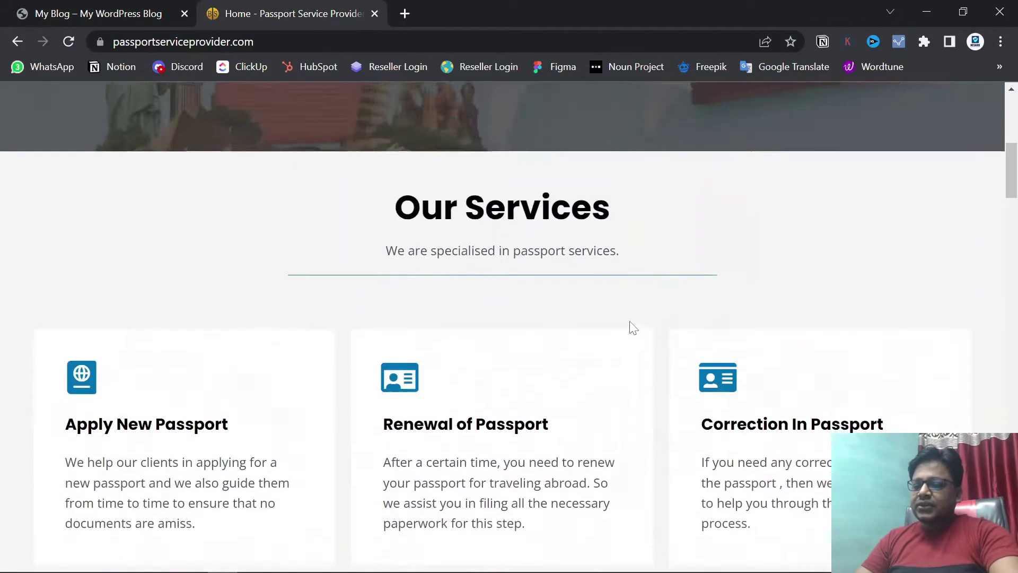
{"action": "scroll", "coordinate": [629, 320], "scroll_direction": "up", "scroll_amount": 9}
- Return to the nesarkmart.com tab and open the site's WordPress dashboard at nesarkmart.com/wp-admin/
{"action": "left_click", "coordinate": [123, 4]}
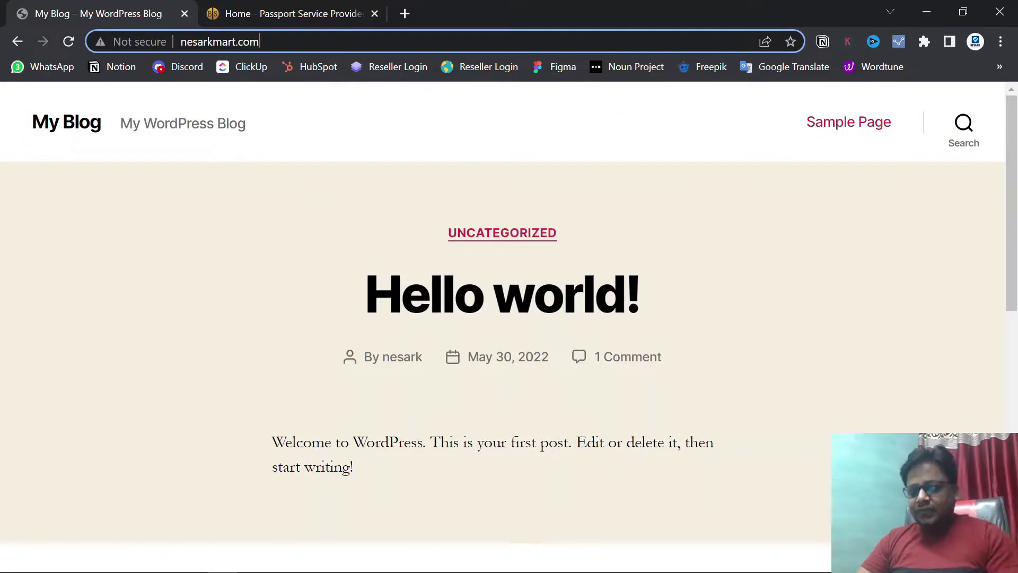
{"action": "type", "text": "/w"}
{"action": "key", "text": "Return"}
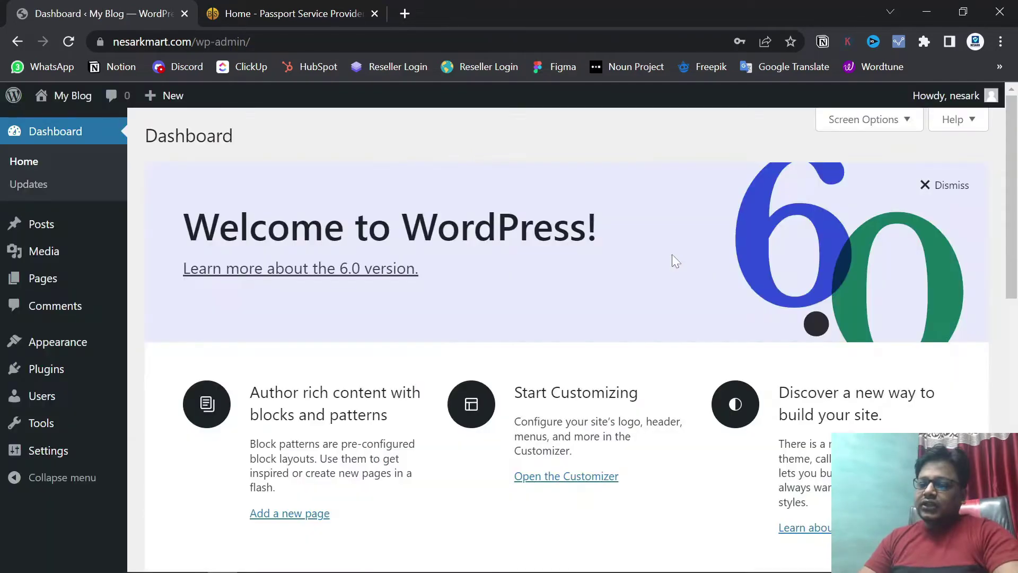
- Skim the WordPress dashboard, and review the passport service reference site from its hero down to the frequently asked questions
{"action": "scroll", "coordinate": [673, 257], "scroll_direction": "down", "scroll_amount": 10}
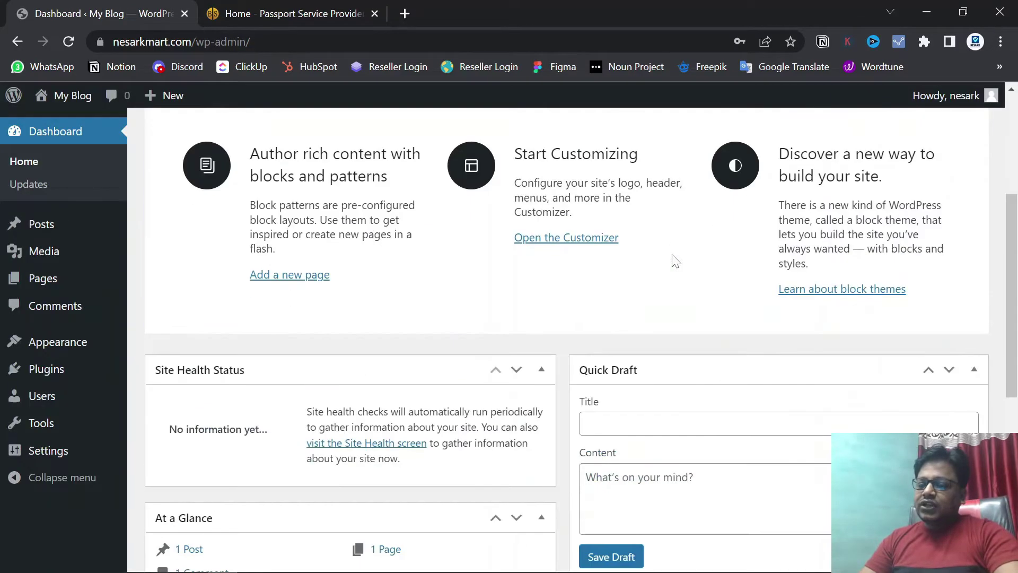
{"action": "scroll", "coordinate": [674, 259], "scroll_direction": "up", "scroll_amount": 10}
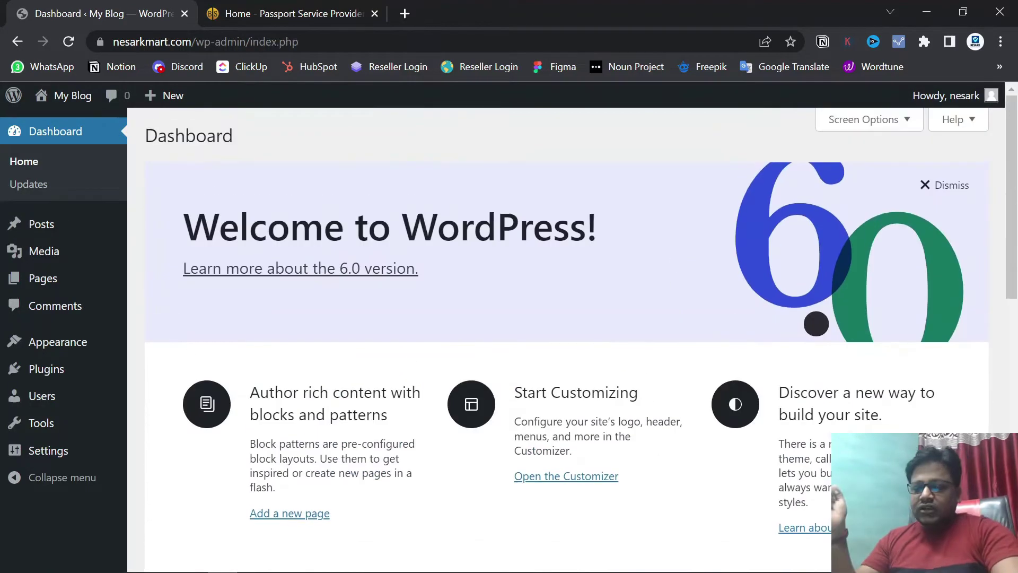
{"action": "left_click", "coordinate": [292, 13]}
{"action": "scroll", "coordinate": [640, 285], "scroll_direction": "down", "scroll_amount": 10}
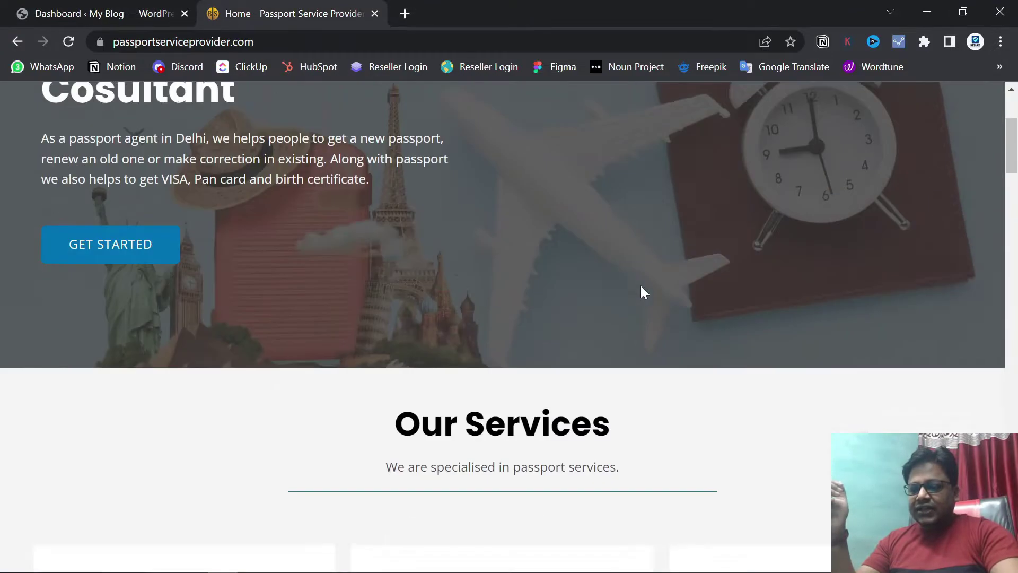
{"action": "scroll", "coordinate": [640, 292], "scroll_direction": "down", "scroll_amount": 10}
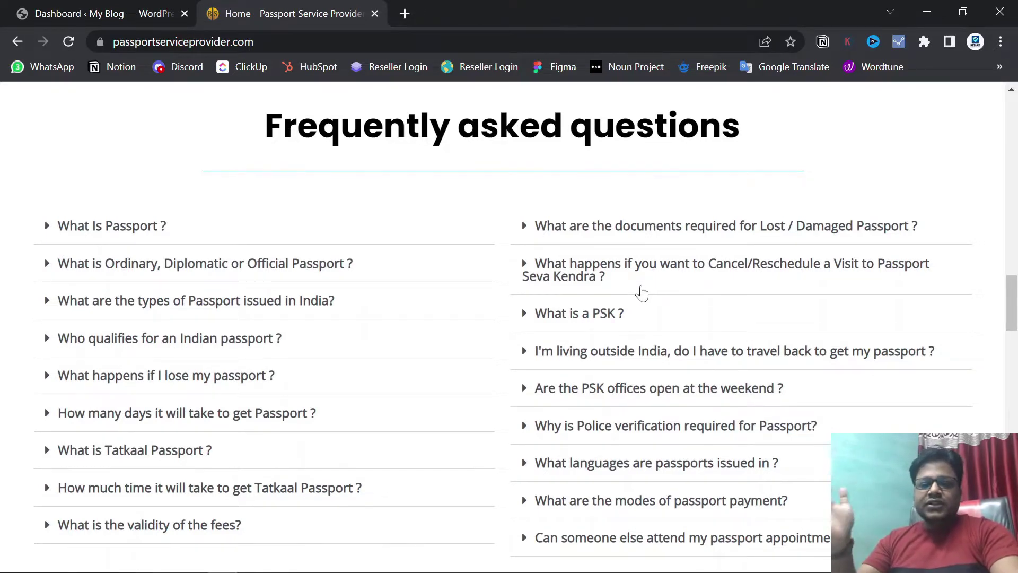
{"action": "scroll", "coordinate": [643, 291], "scroll_direction": "down", "scroll_amount": 2}
{"action": "scroll", "coordinate": [643, 291], "scroll_direction": "up", "scroll_amount": 10}
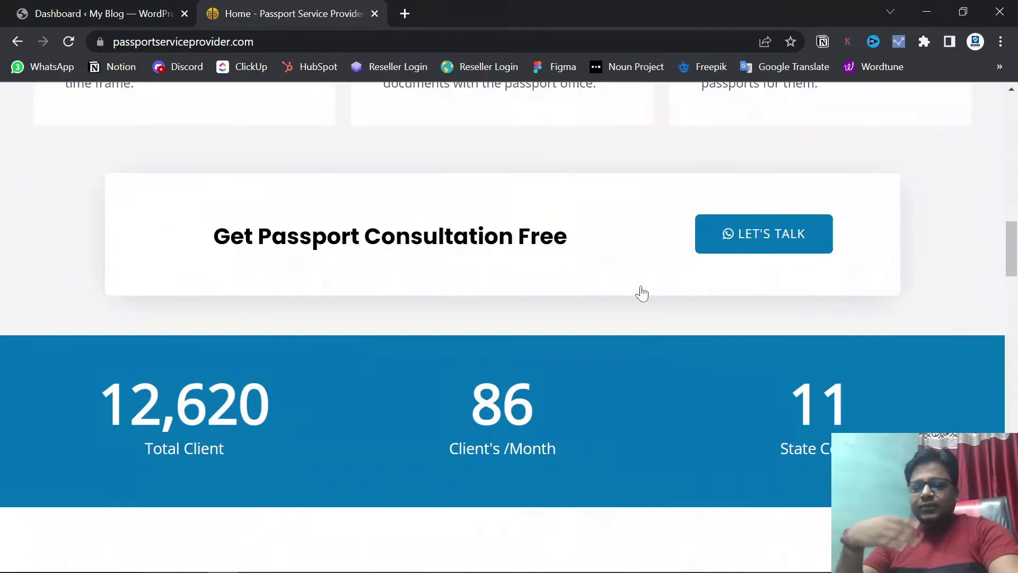
{"action": "scroll", "coordinate": [440, 276], "scroll_direction": "up", "scroll_amount": 7}
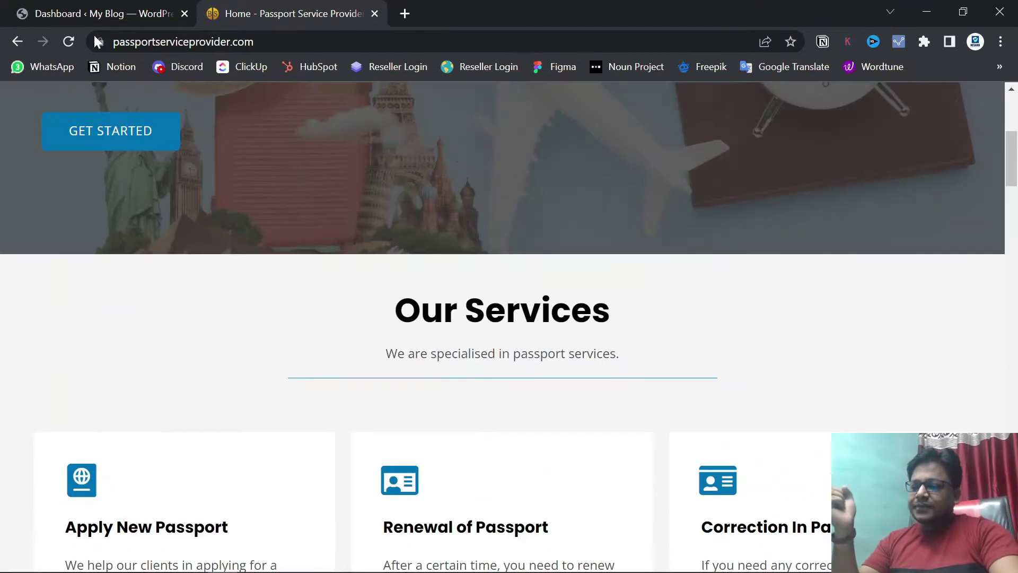
- Return to the nesarkmart.com dashboard and open the list of installed themes
{"action": "left_click", "coordinate": [79, 7]}
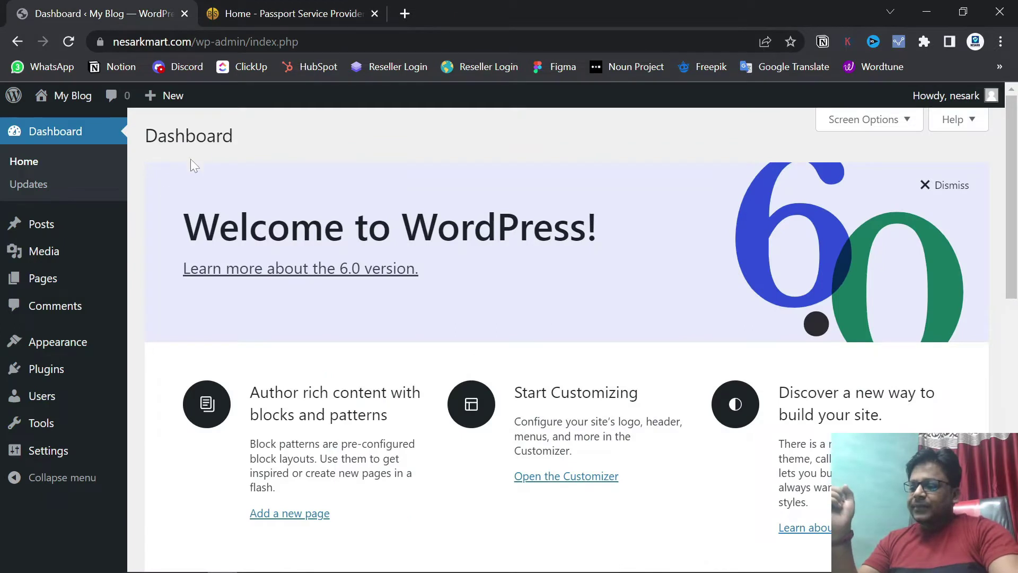
{"action": "mouse_move", "coordinate": [59, 347]}
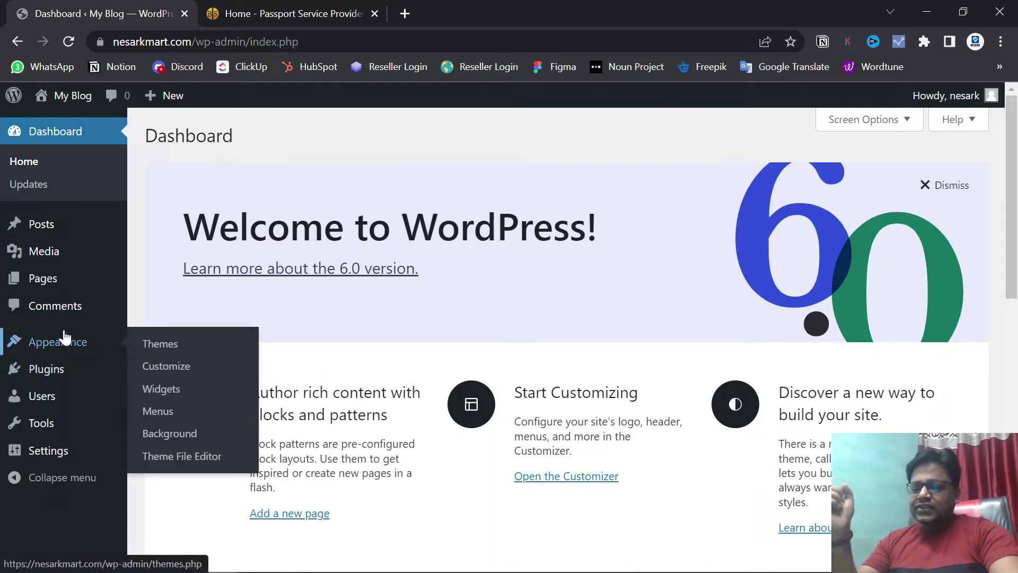
{"action": "left_click", "coordinate": [160, 345]}
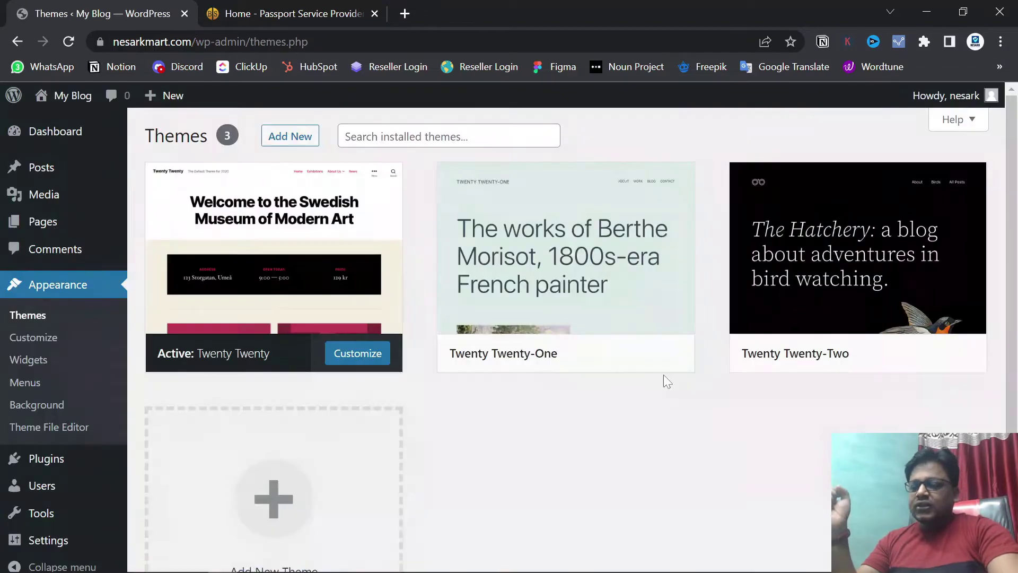
{"action": "mouse_move", "coordinate": [541, 335]}
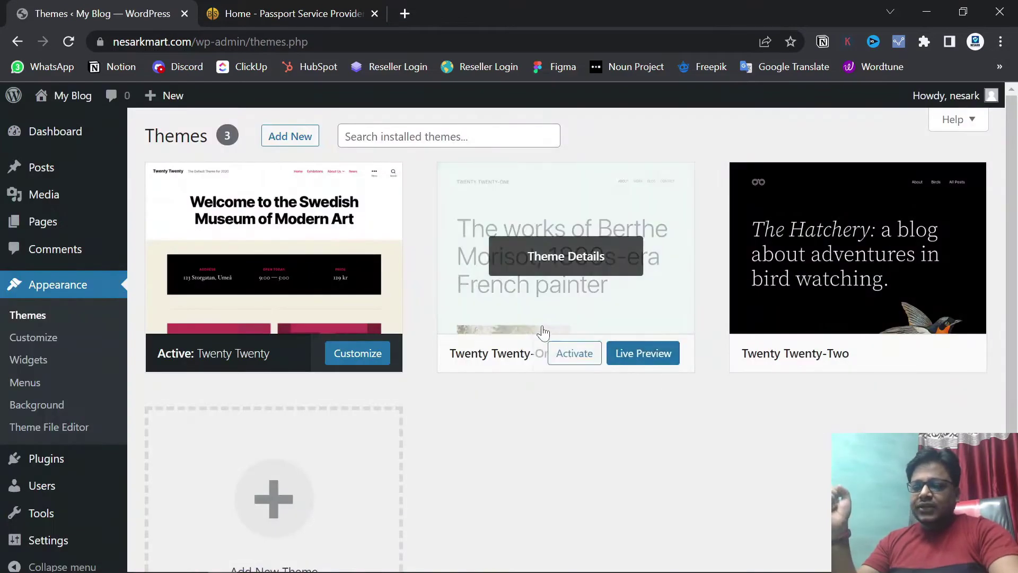
{"action": "scroll", "coordinate": [541, 334], "scroll_direction": "down", "scroll_amount": 2}
{"action": "scroll", "coordinate": [444, 278], "scroll_direction": "up", "scroll_amount": 2}
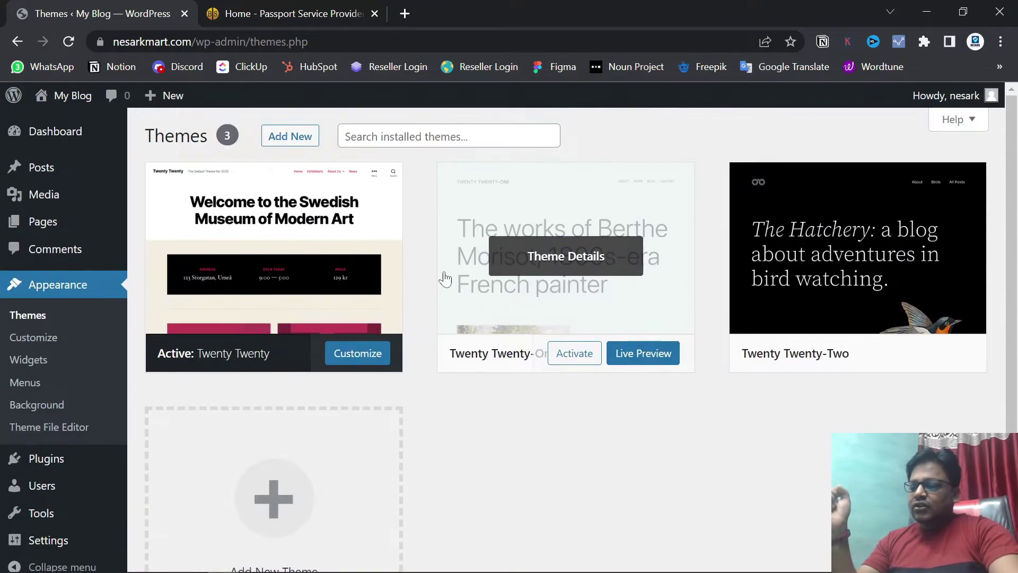
- Search the WordPress theme directory for "astra" and install the Astra theme
{"action": "left_click", "coordinate": [285, 139]}
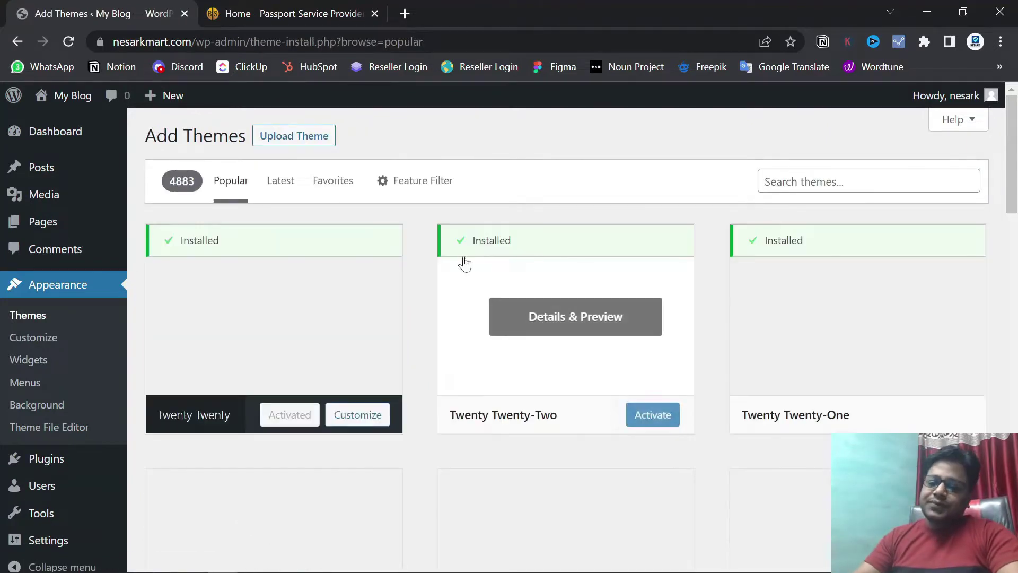
{"action": "left_click", "coordinate": [854, 181]}
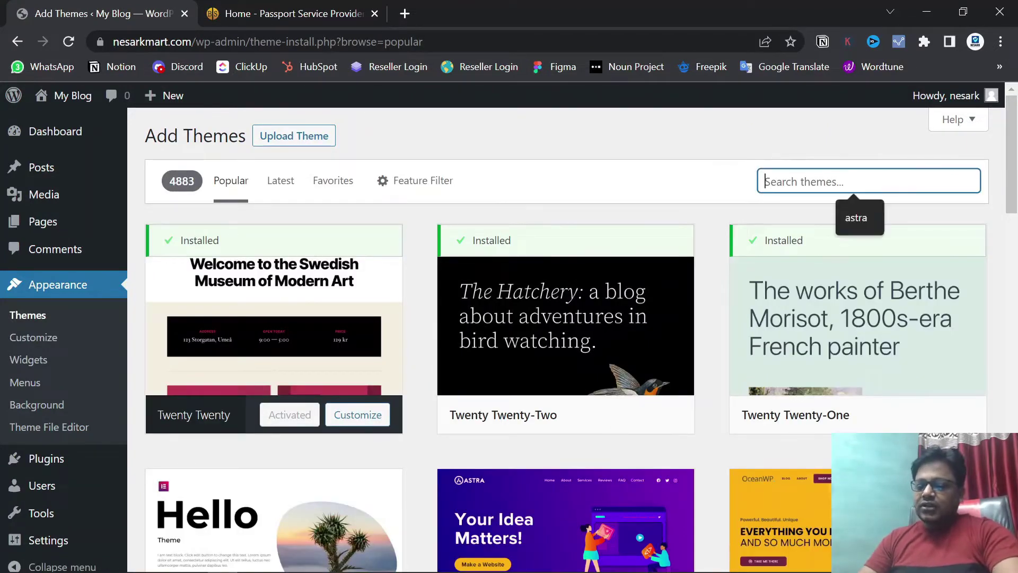
{"action": "left_click", "coordinate": [857, 217]}
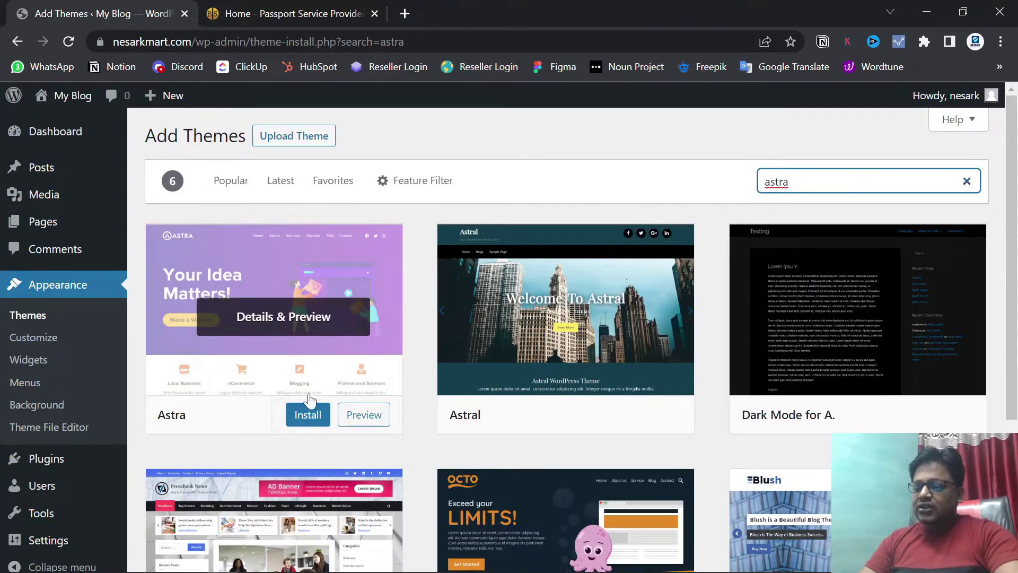
{"action": "left_click", "coordinate": [303, 419]}
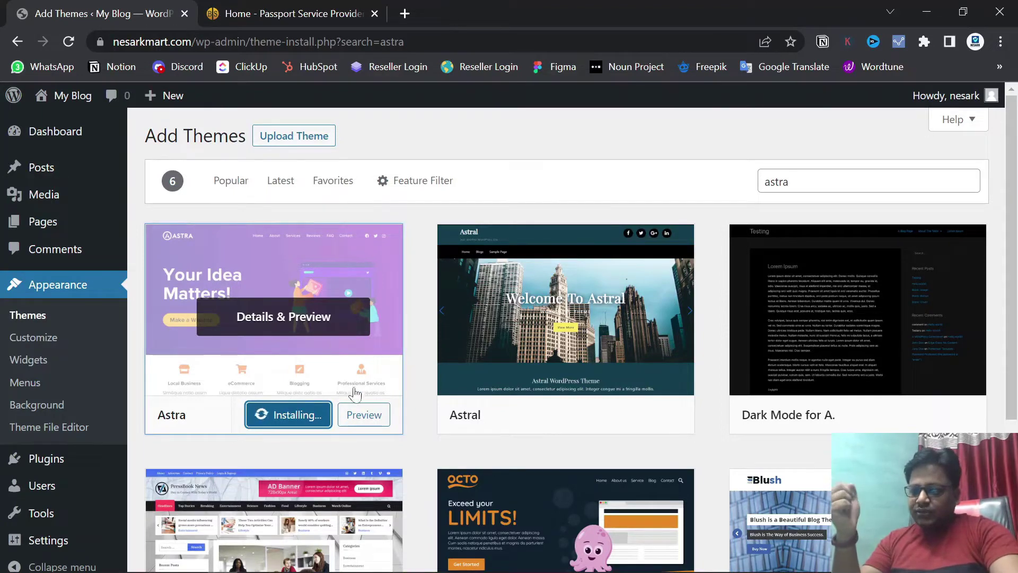
{"action": "scroll", "coordinate": [448, 415], "scroll_direction": "down", "scroll_amount": 1}
{"action": "scroll", "coordinate": [447, 415], "scroll_direction": "up", "scroll_amount": 1}
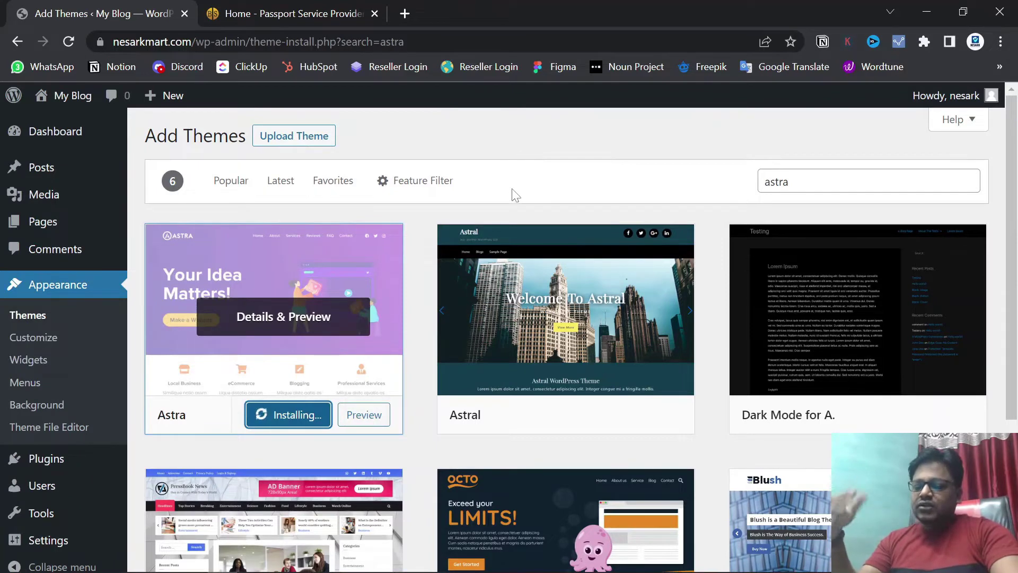
- Review the passport service site's homepage sections from hero to footer, and return to the Add Themes page
{"action": "left_click", "coordinate": [281, 6]}
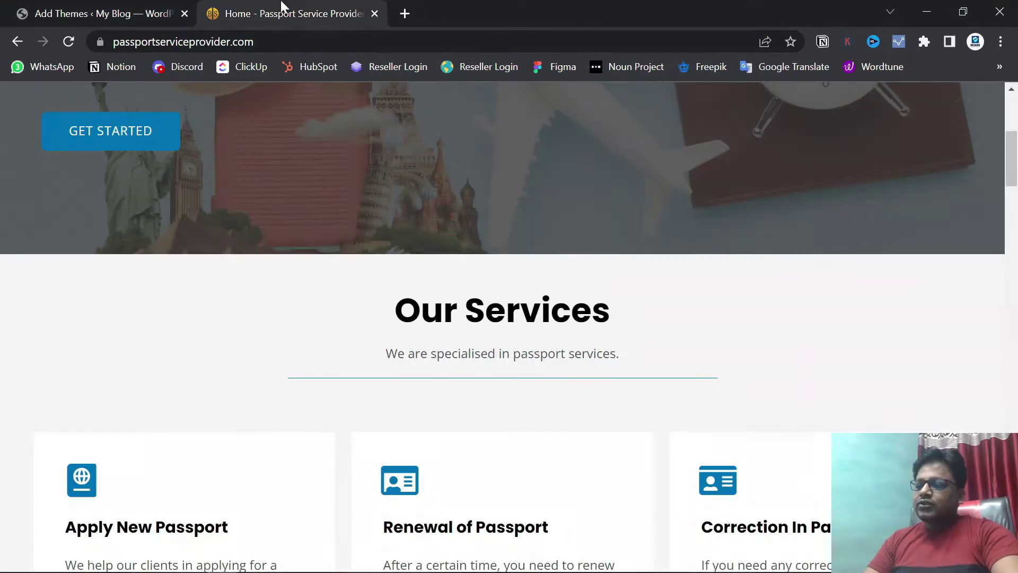
{"action": "scroll", "coordinate": [622, 325], "scroll_direction": "up", "scroll_amount": 5}
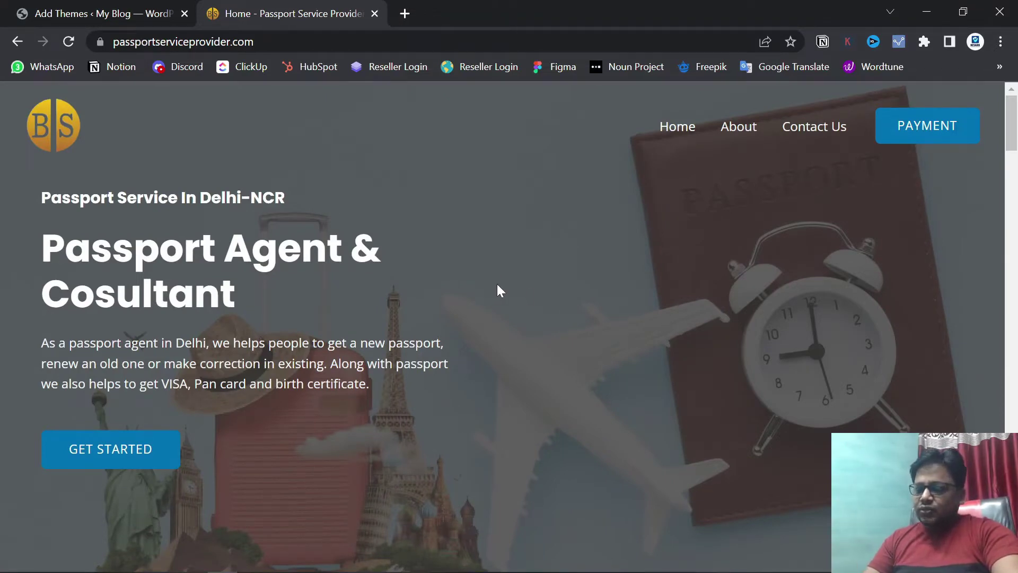
{"action": "scroll", "coordinate": [498, 287], "scroll_direction": "down", "scroll_amount": 4}
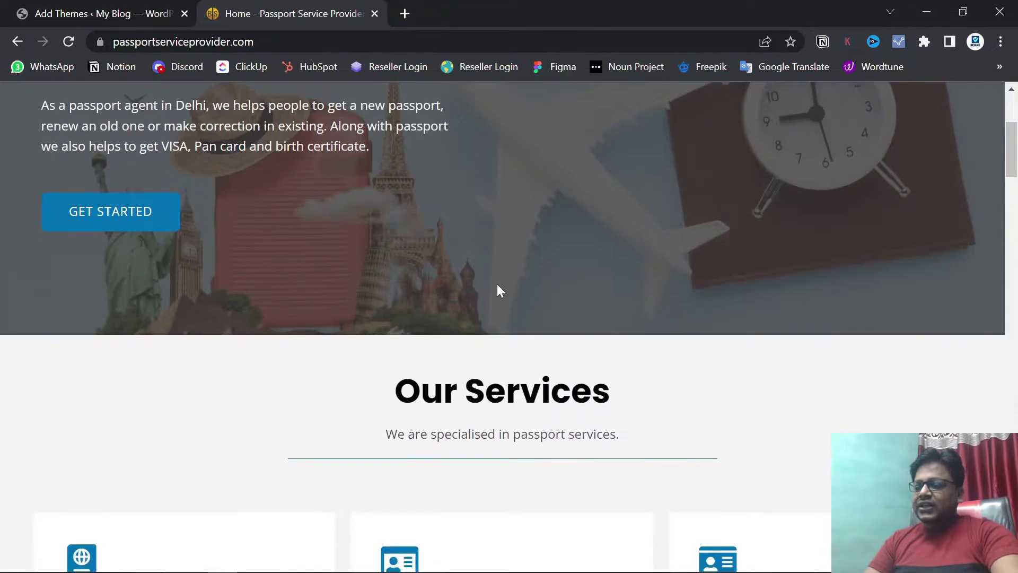
{"action": "scroll", "coordinate": [497, 285], "scroll_direction": "up", "scroll_amount": 4}
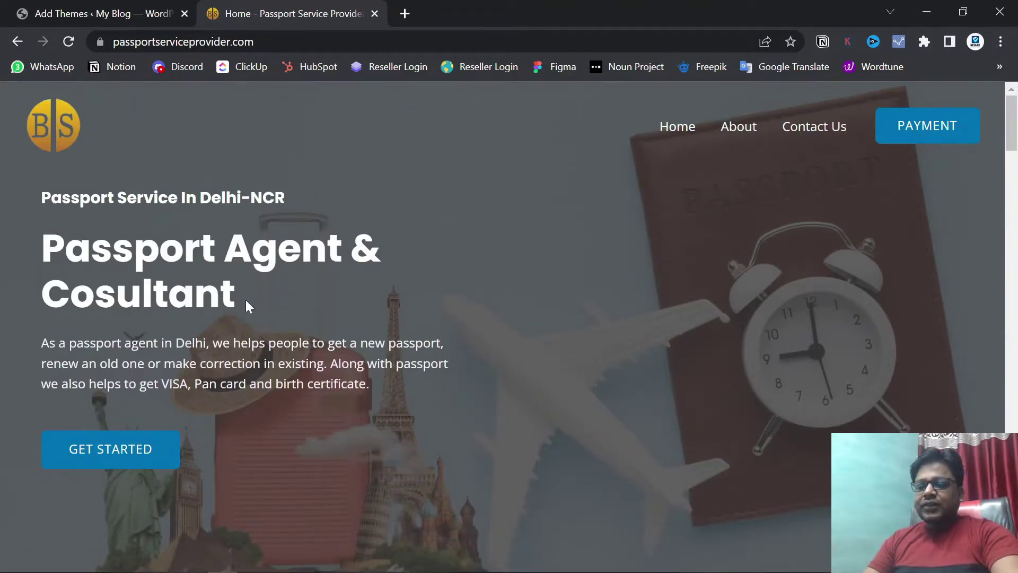
{"action": "scroll", "coordinate": [487, 324], "scroll_direction": "down", "scroll_amount": 8}
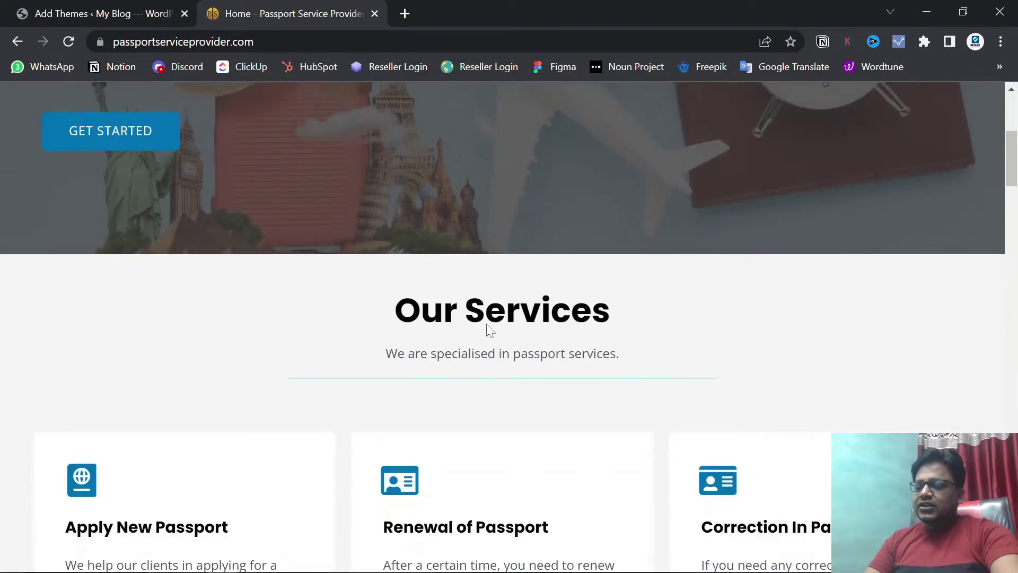
{"action": "scroll", "coordinate": [568, 322], "scroll_direction": "down", "scroll_amount": 9}
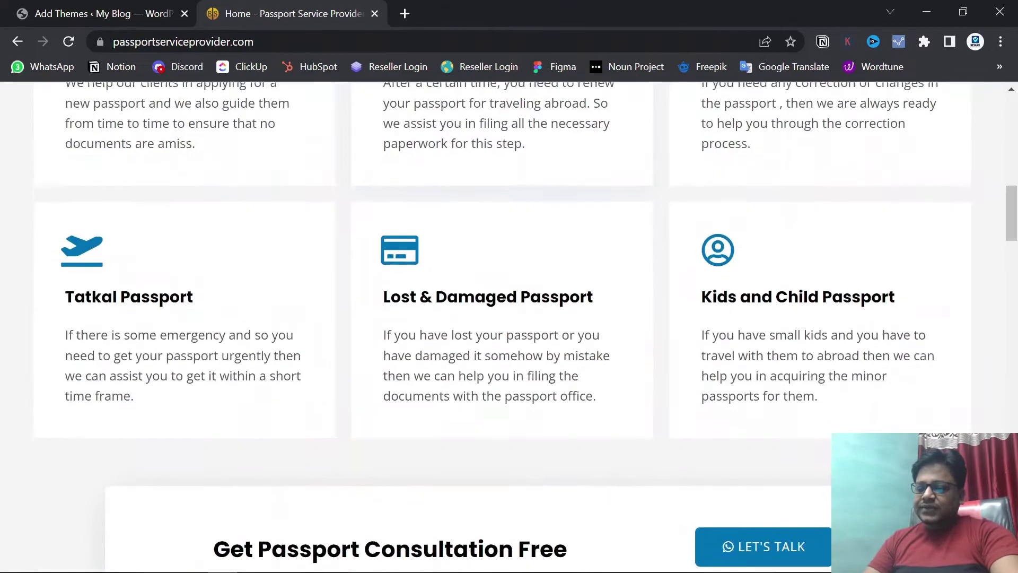
{"action": "scroll", "coordinate": [568, 320], "scroll_direction": "down", "scroll_amount": 12}
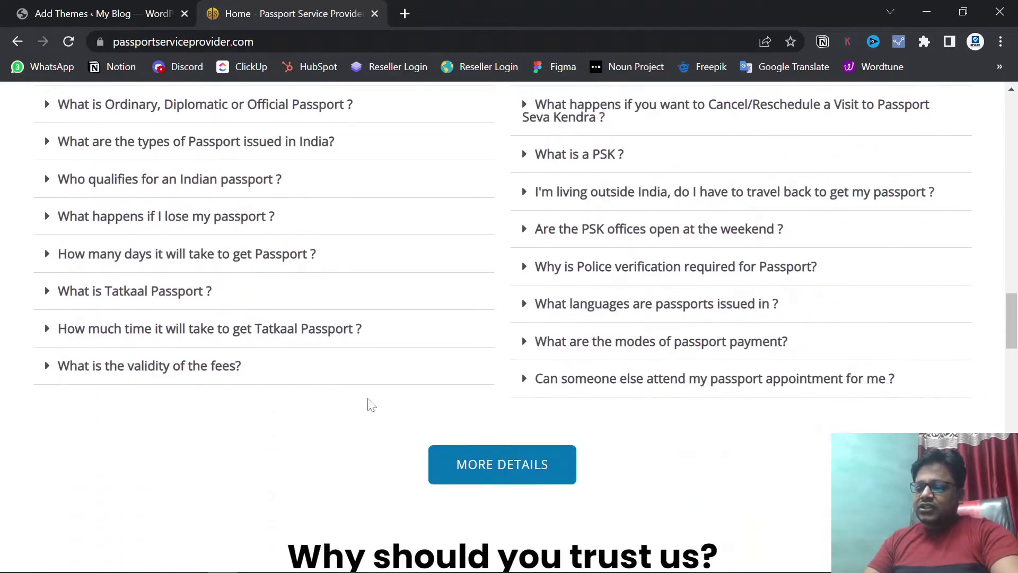
{"action": "scroll", "coordinate": [688, 402], "scroll_direction": "down", "scroll_amount": 3}
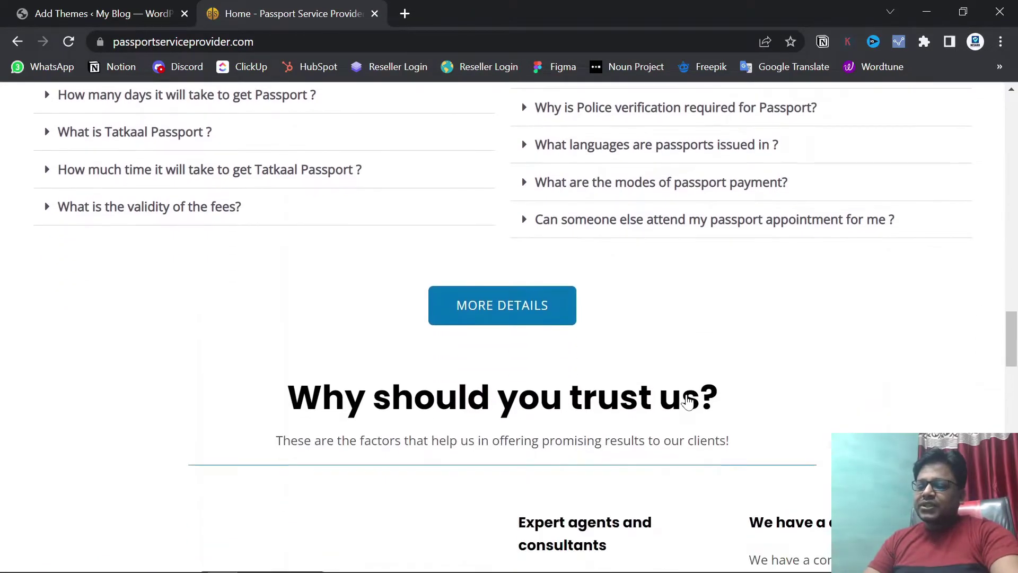
{"action": "scroll", "coordinate": [509, 327], "scroll_direction": "down", "scroll_amount": 12}
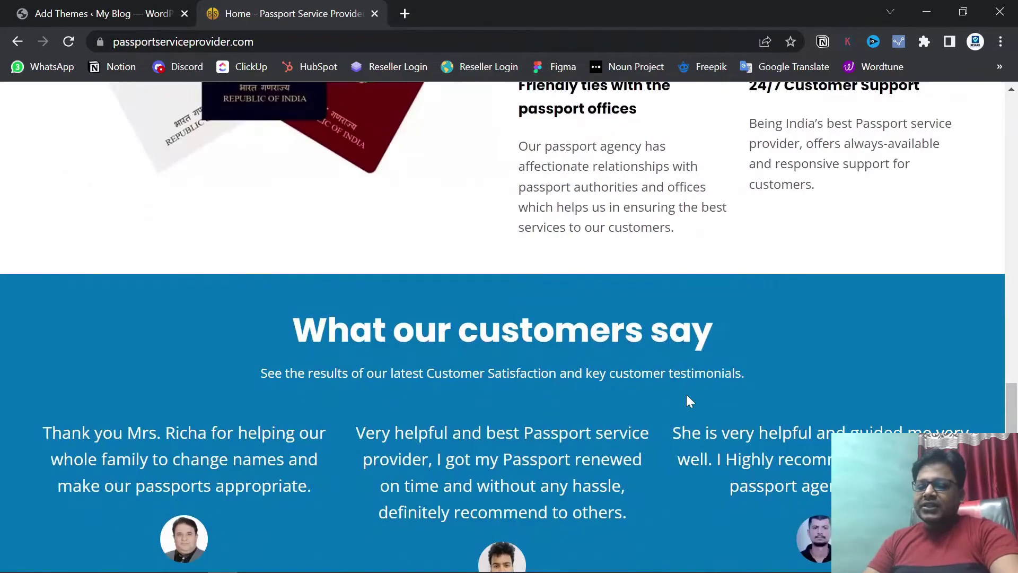
{"action": "scroll", "coordinate": [688, 401], "scroll_direction": "down", "scroll_amount": 12}
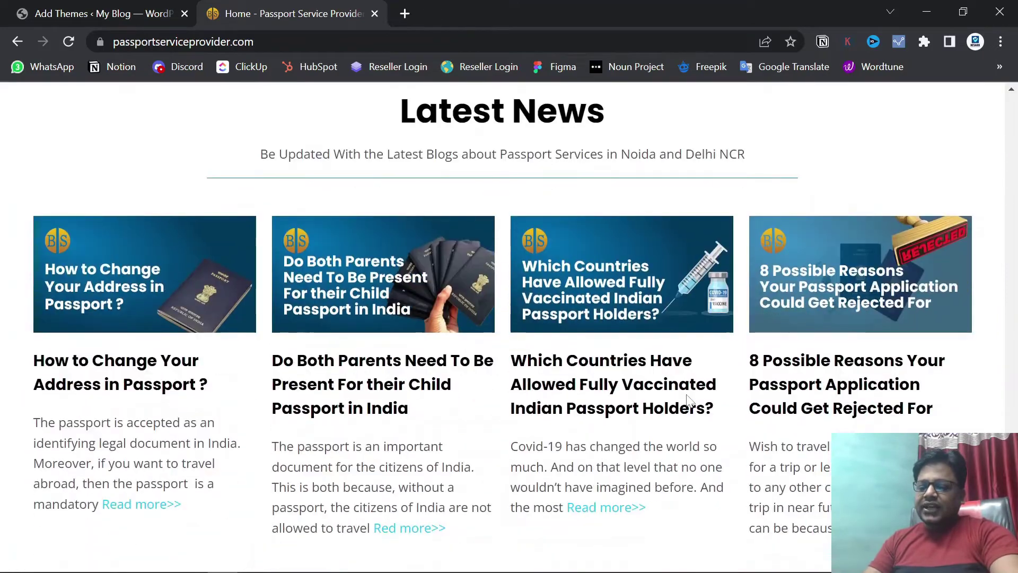
{"action": "scroll", "coordinate": [688, 402], "scroll_direction": "down", "scroll_amount": 8}
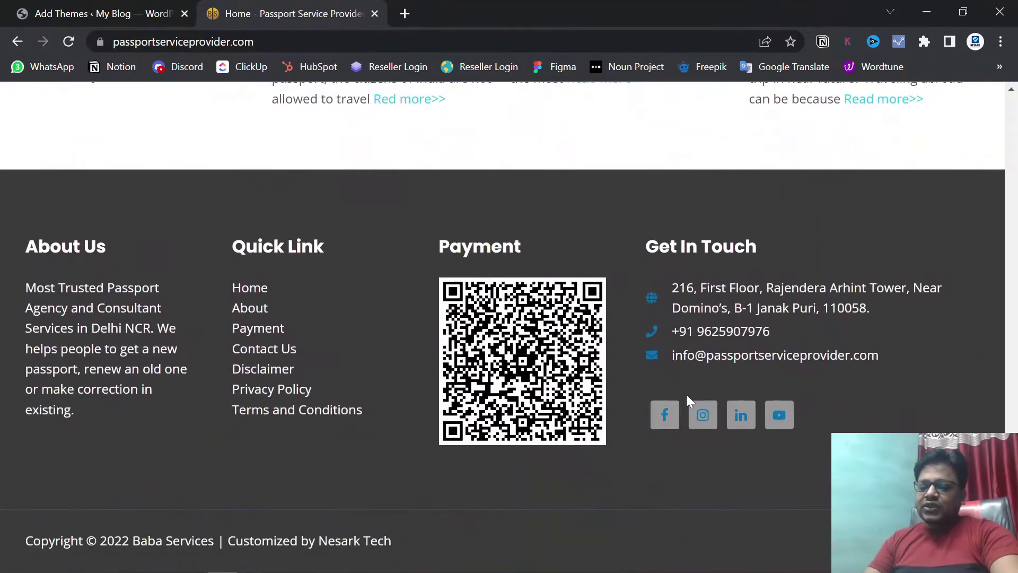
{"action": "scroll", "coordinate": [686, 393], "scroll_direction": "up", "scroll_amount": 20}
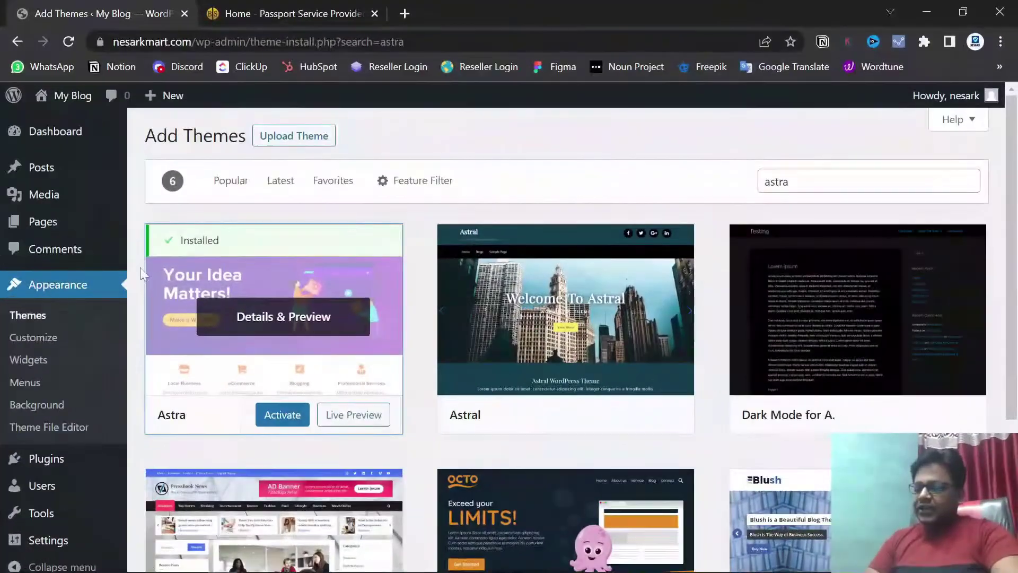
- Activate the installed Astra theme and glance over the installed themes
{"action": "left_click", "coordinate": [277, 413]}
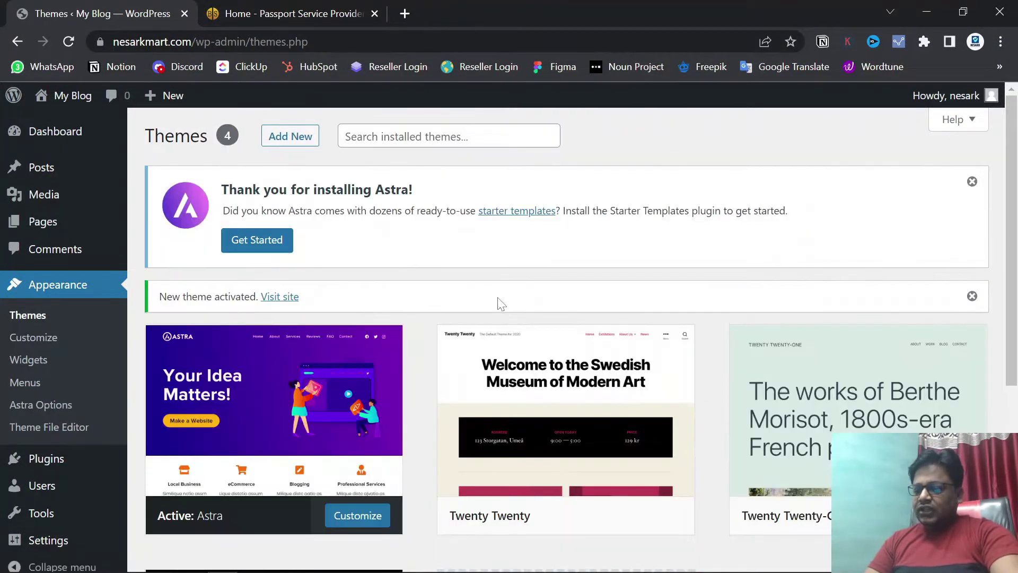
{"action": "scroll", "coordinate": [499, 303], "scroll_direction": "down", "scroll_amount": 3}
{"action": "scroll", "coordinate": [456, 301], "scroll_direction": "up", "scroll_amount": 3}
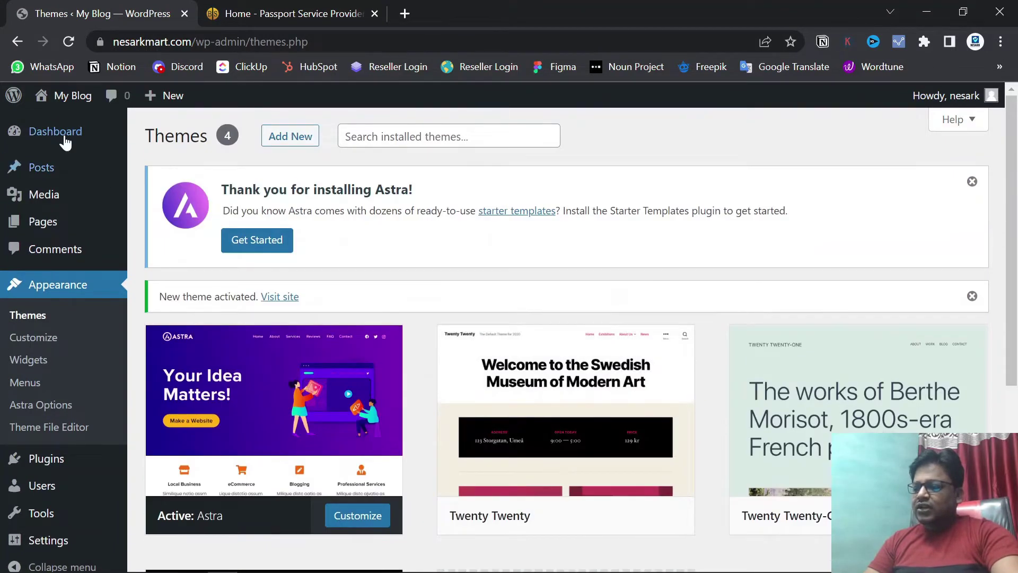
- Open the live nesarkmart.com site in a new browser tab and look over its blog page with the Astra theme
{"action": "mouse_move", "coordinate": [69, 97]}
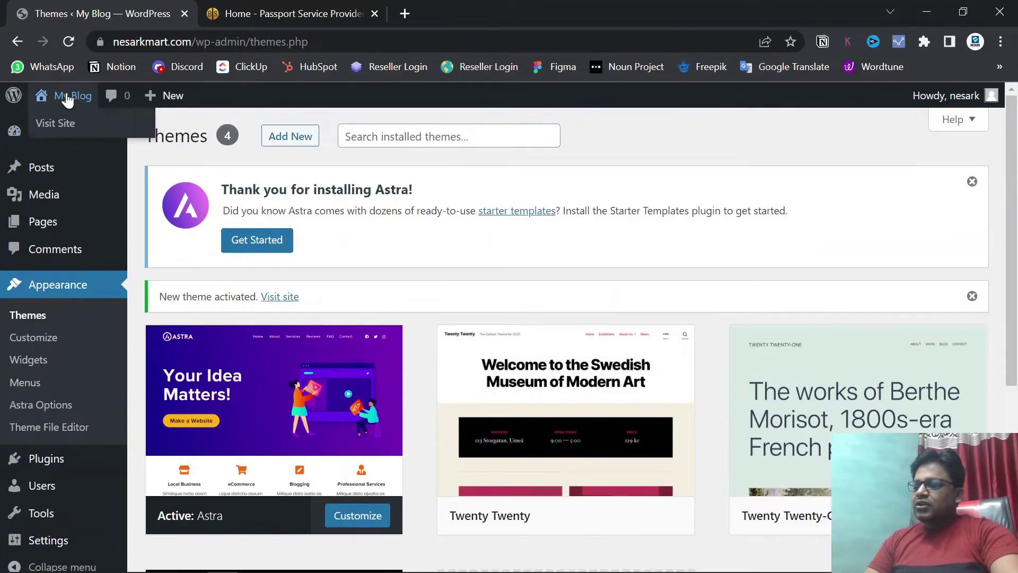
{"action": "right_click", "coordinate": [47, 123]}
{"action": "left_click", "coordinate": [96, 136]}
{"action": "key", "text": "ctrl+Tab"}
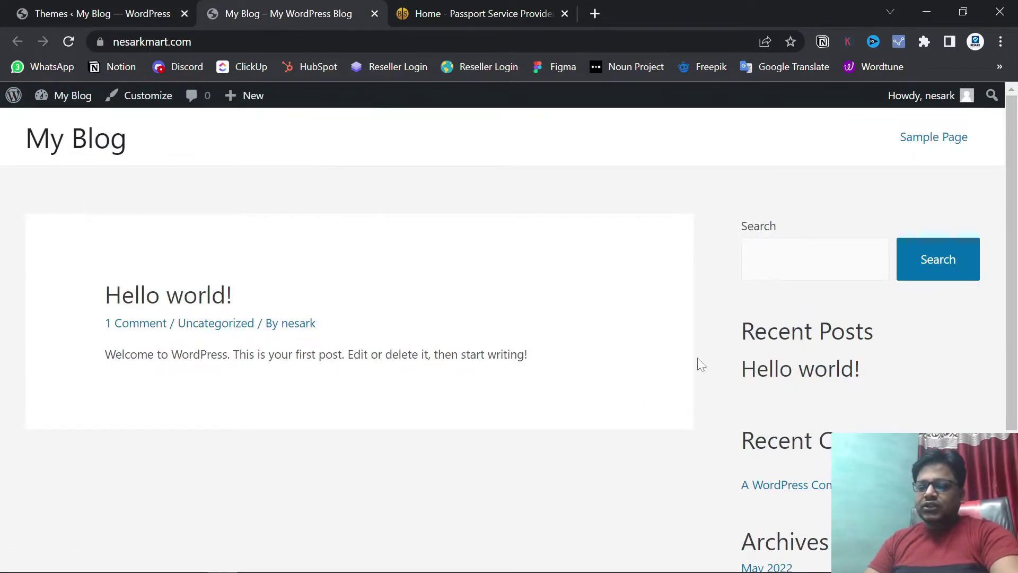
{"action": "scroll", "coordinate": [584, 382], "scroll_direction": "down", "scroll_amount": 3}
{"action": "scroll", "coordinate": [584, 381], "scroll_direction": "up", "scroll_amount": 3}
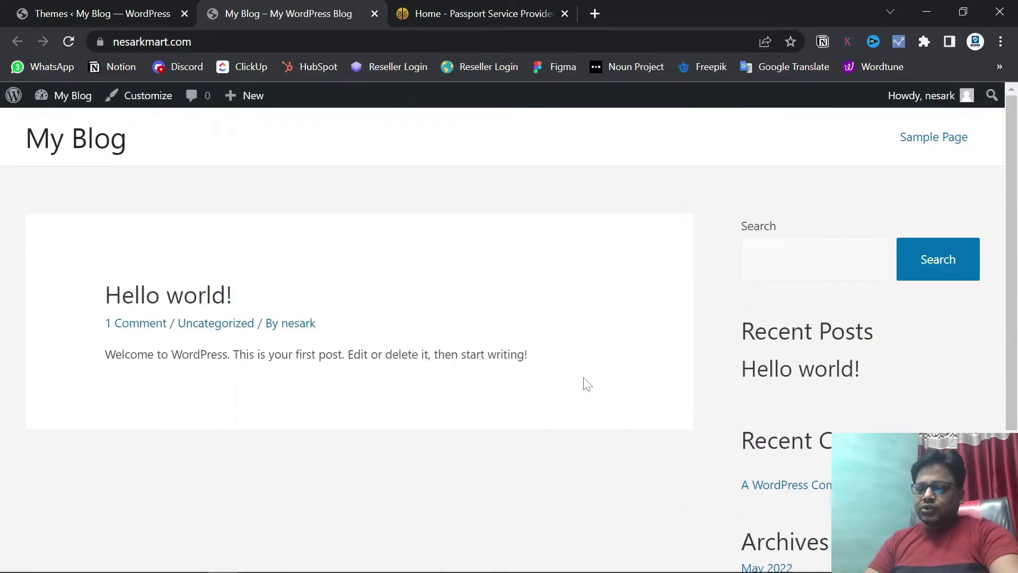
- Return to the Themes page and get started with Astra's Starter Templates plugin, opening its setup page
{"action": "left_click", "coordinate": [91, 11]}
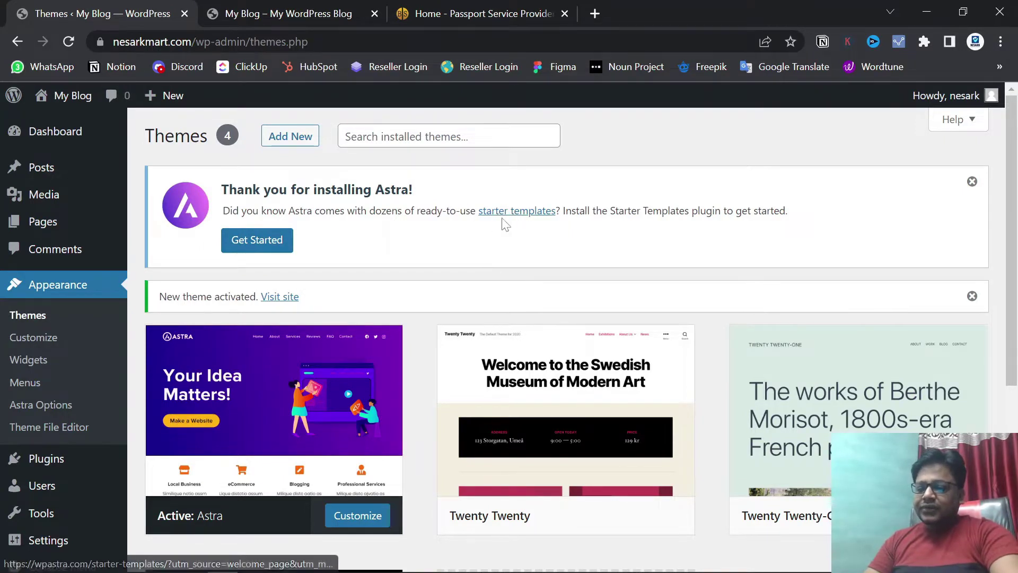
{"action": "left_click", "coordinate": [258, 242]}
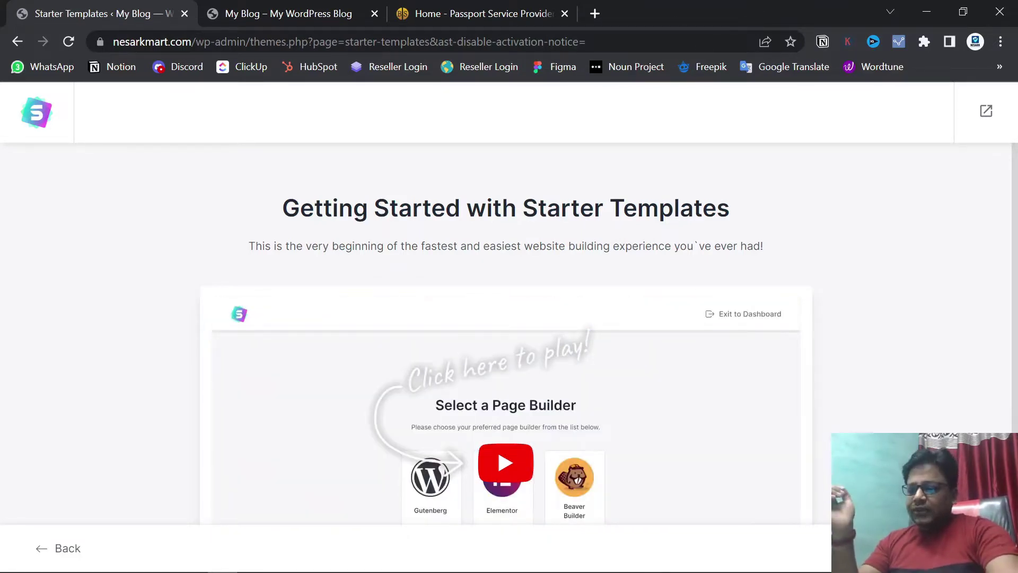
- Start building the website with Elementor as the page builder, and reload the page to load the starter templates
{"action": "scroll", "coordinate": [488, 507], "scroll_direction": "down", "scroll_amount": 4}
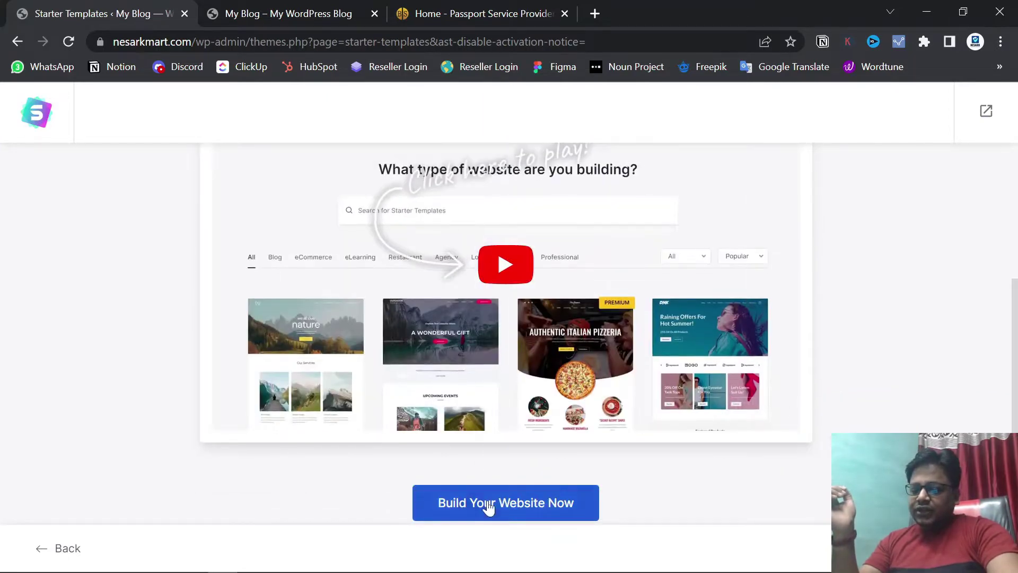
{"action": "left_click", "coordinate": [488, 504]}
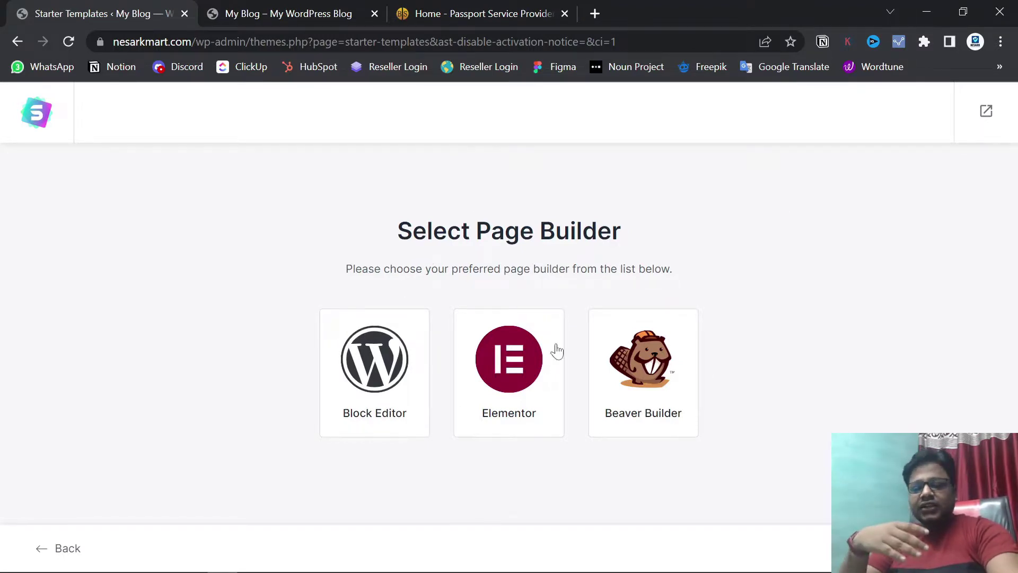
{"action": "left_click", "coordinate": [493, 403]}
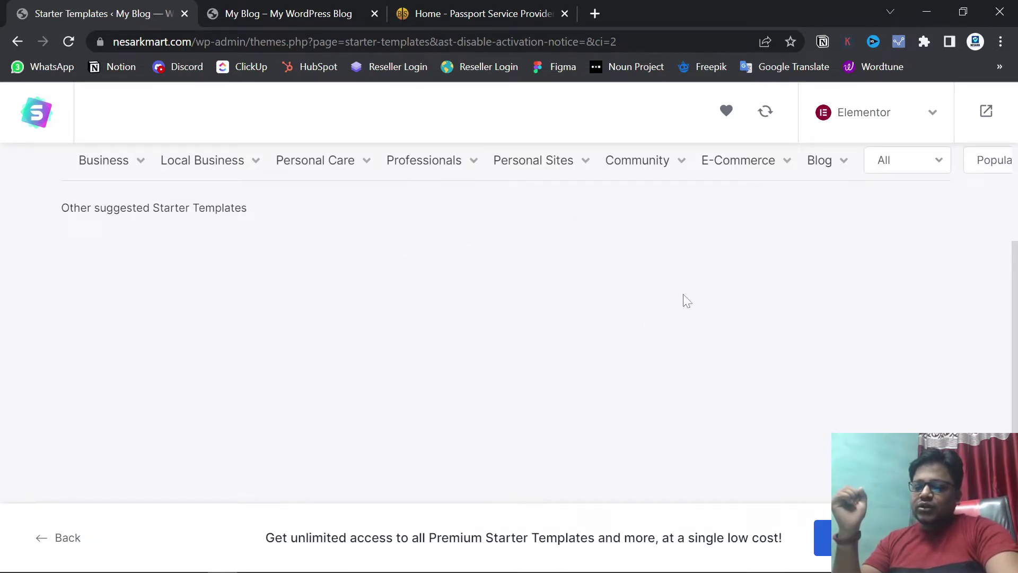
{"action": "scroll", "coordinate": [538, 318], "scroll_direction": "down", "scroll_amount": 5}
{"action": "scroll", "coordinate": [522, 298], "scroll_direction": "up", "scroll_amount": 5}
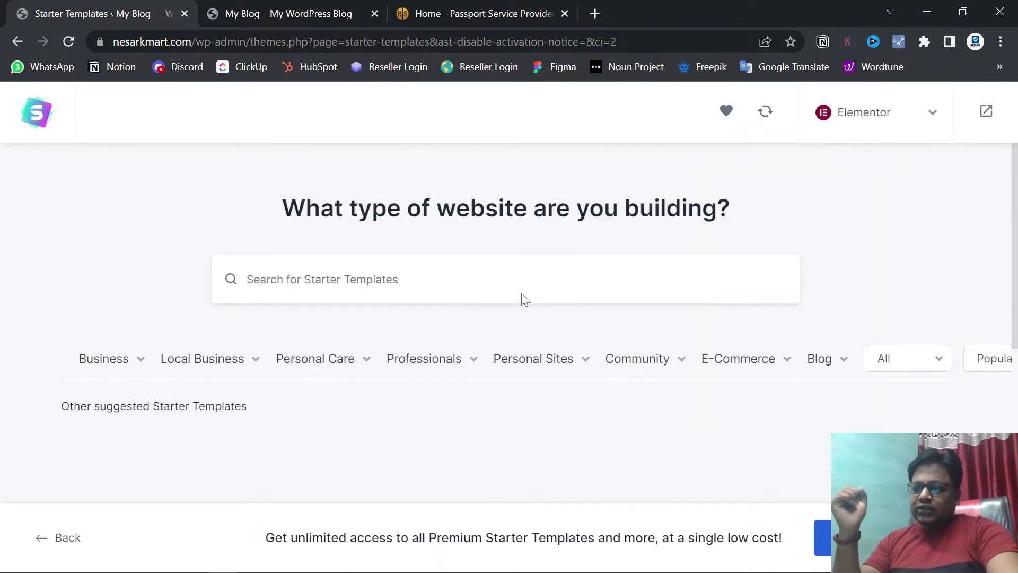
{"action": "scroll", "coordinate": [530, 294], "scroll_direction": "down", "scroll_amount": 3}
{"action": "scroll", "coordinate": [571, 281], "scroll_direction": "up", "scroll_amount": 4}
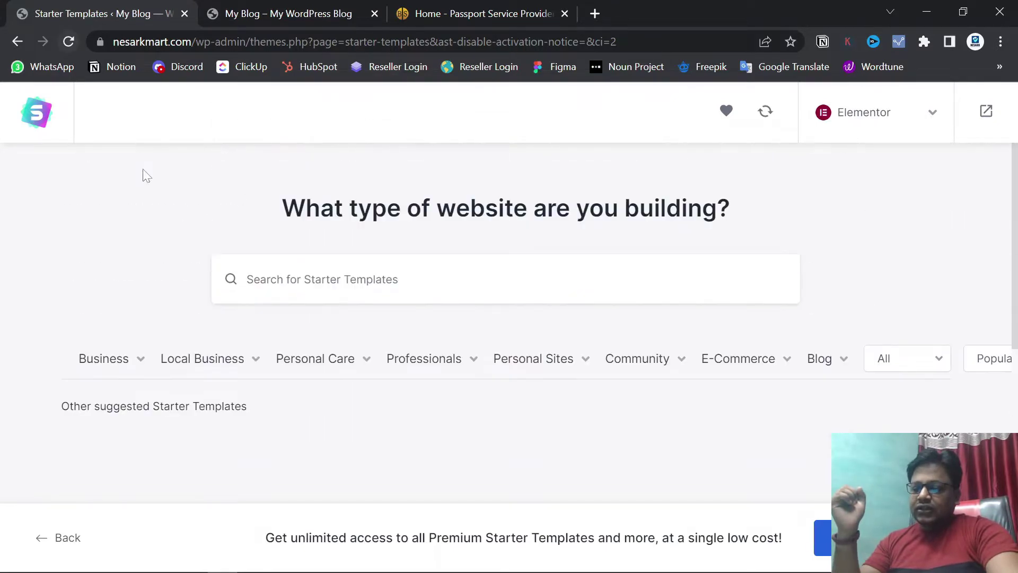
{"action": "left_click", "coordinate": [69, 42]}
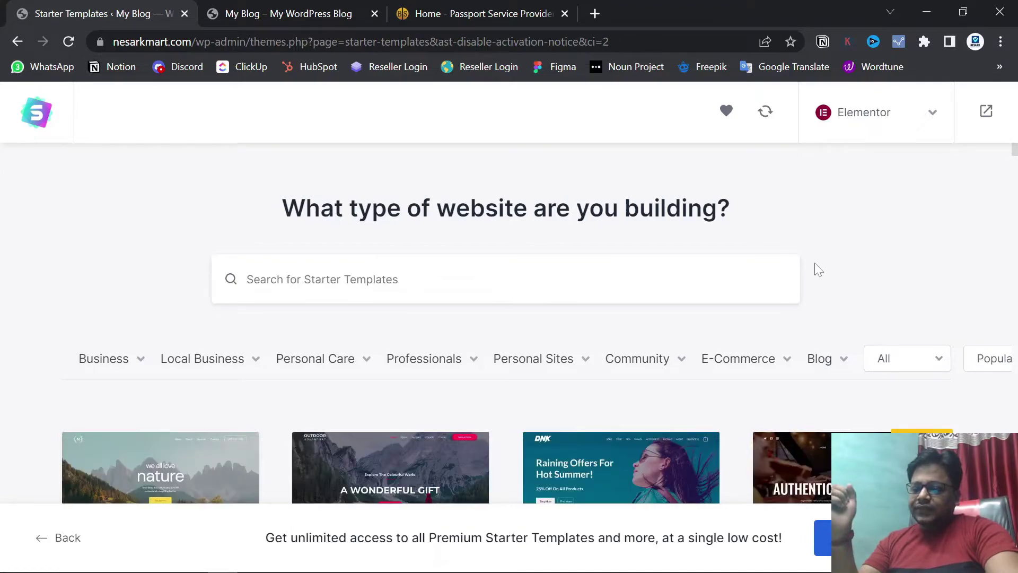
- Browse the Elementor starter template library, comparing the free and premium designs across business categories
{"action": "scroll", "coordinate": [815, 267], "scroll_direction": "down", "scroll_amount": 6}
{"action": "scroll", "coordinate": [710, 343], "scroll_direction": "down", "scroll_amount": 8}
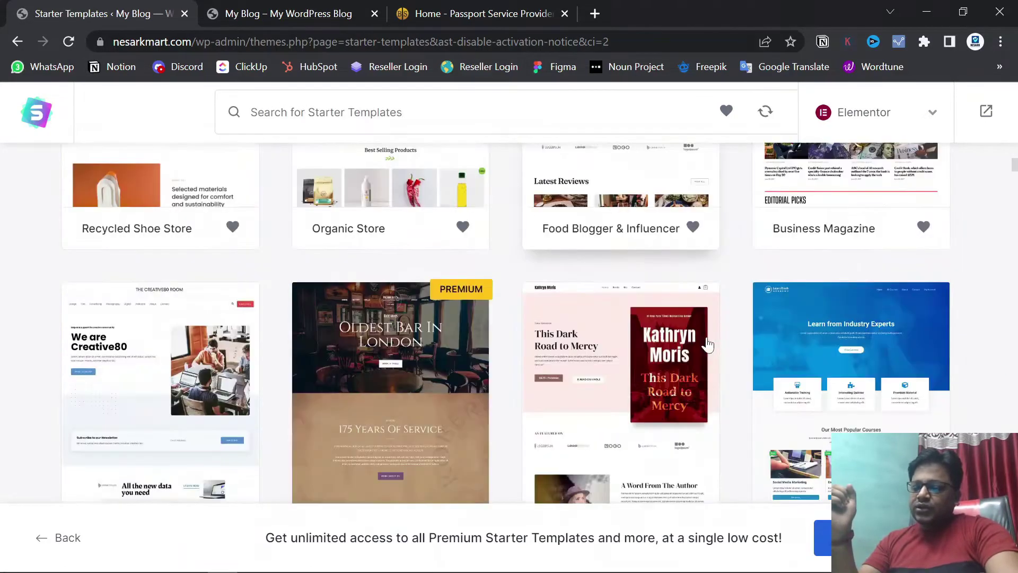
{"action": "scroll", "coordinate": [709, 344], "scroll_direction": "up", "scroll_amount": 7}
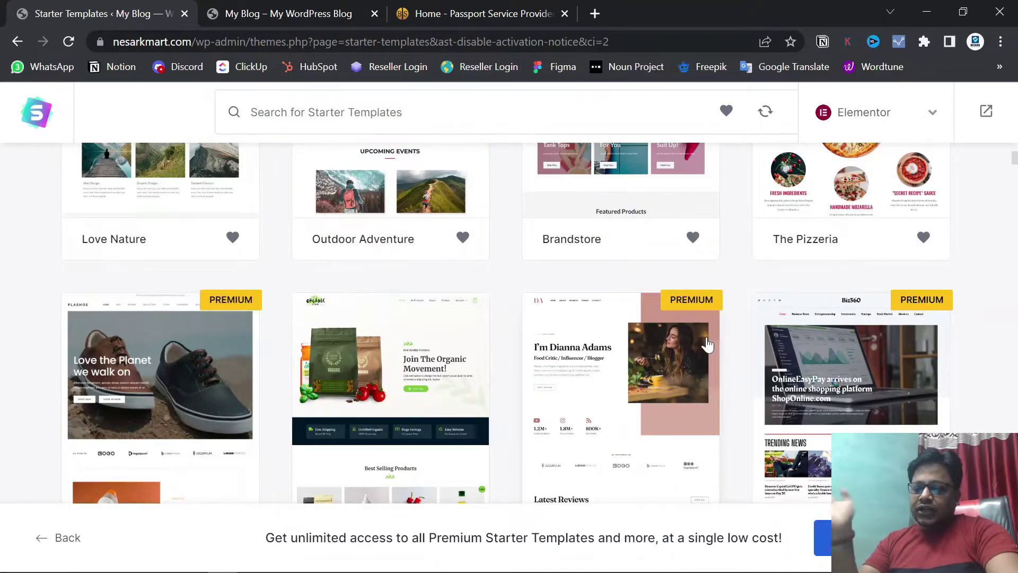
{"action": "scroll", "coordinate": [709, 344], "scroll_direction": "up", "scroll_amount": 8}
{"action": "scroll", "coordinate": [709, 344], "scroll_direction": "down", "scroll_amount": 5}
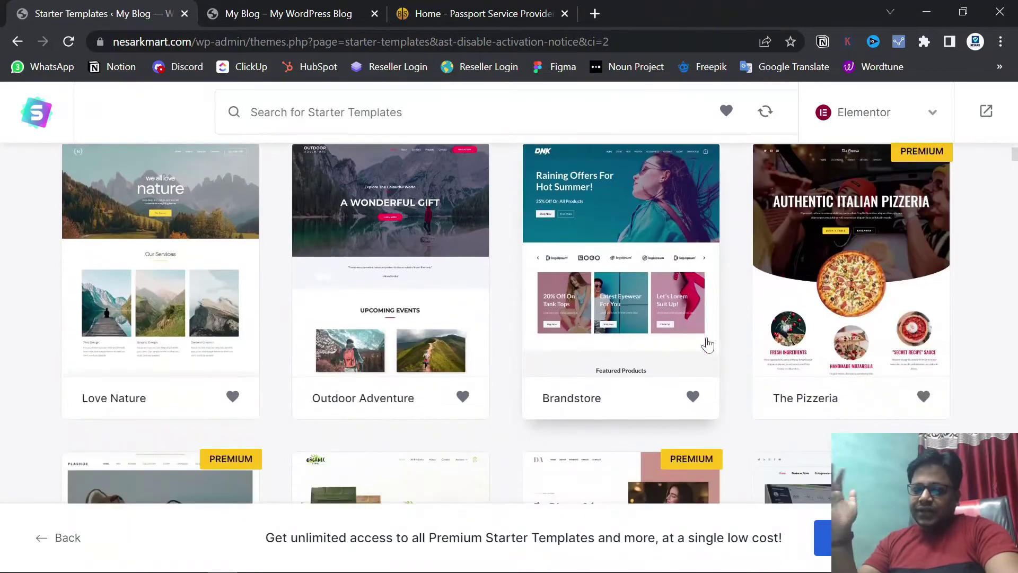
{"action": "scroll", "coordinate": [709, 345], "scroll_direction": "down", "scroll_amount": 14}
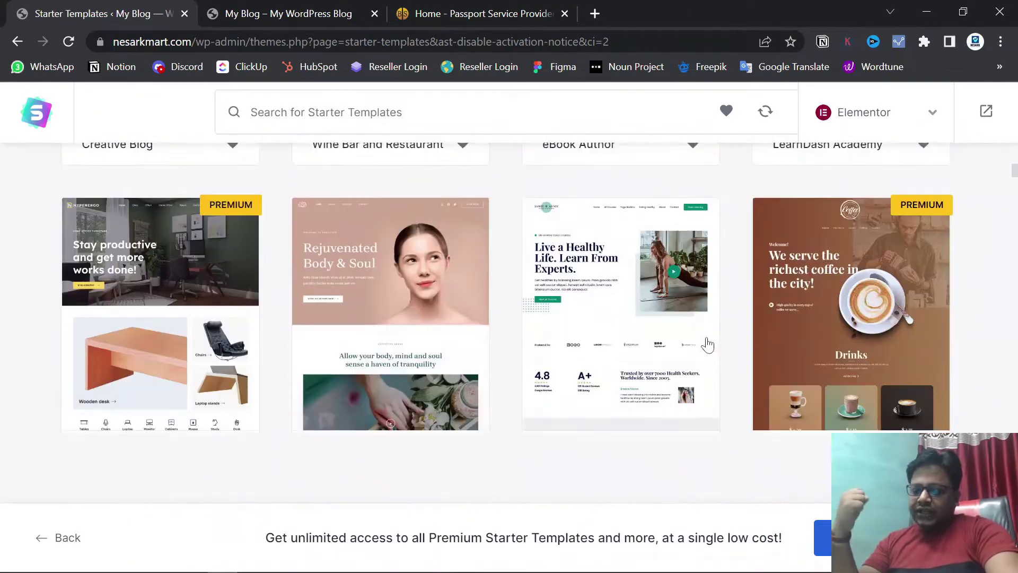
{"action": "scroll", "coordinate": [708, 344], "scroll_direction": "down", "scroll_amount": 5}
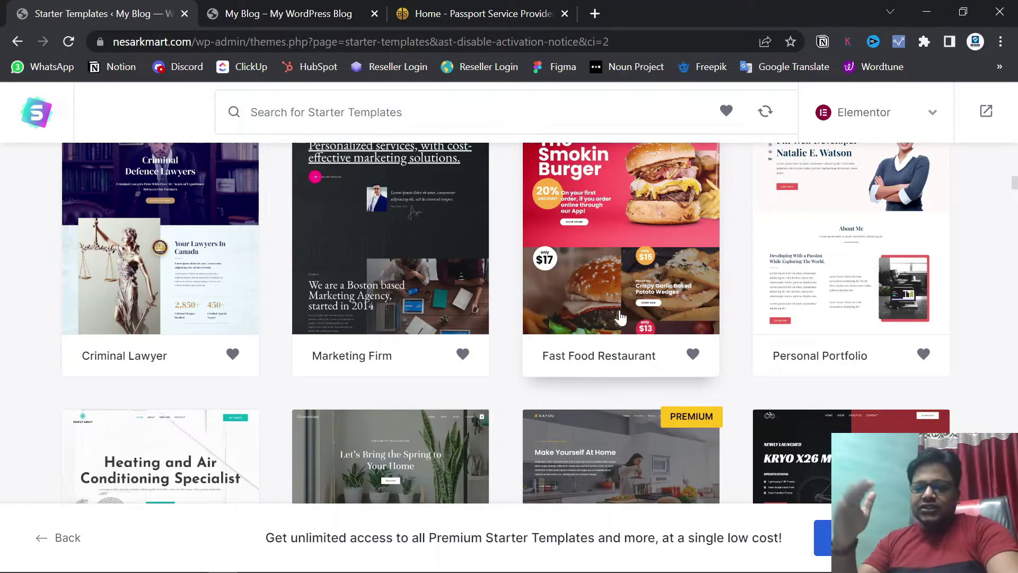
{"action": "scroll", "coordinate": [667, 321], "scroll_direction": "down", "scroll_amount": 5}
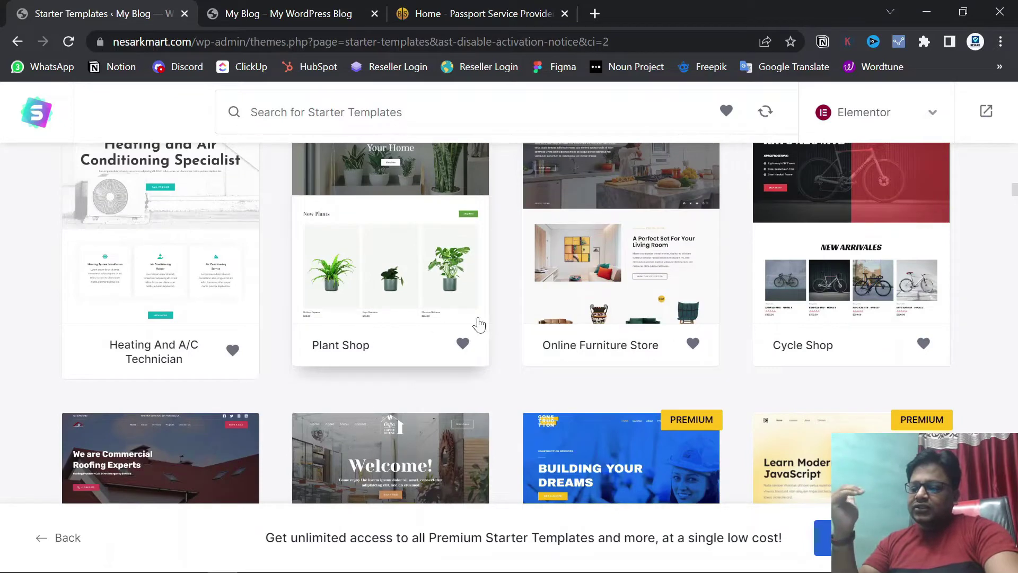
{"action": "scroll", "coordinate": [431, 342], "scroll_direction": "up", "scroll_amount": 3}
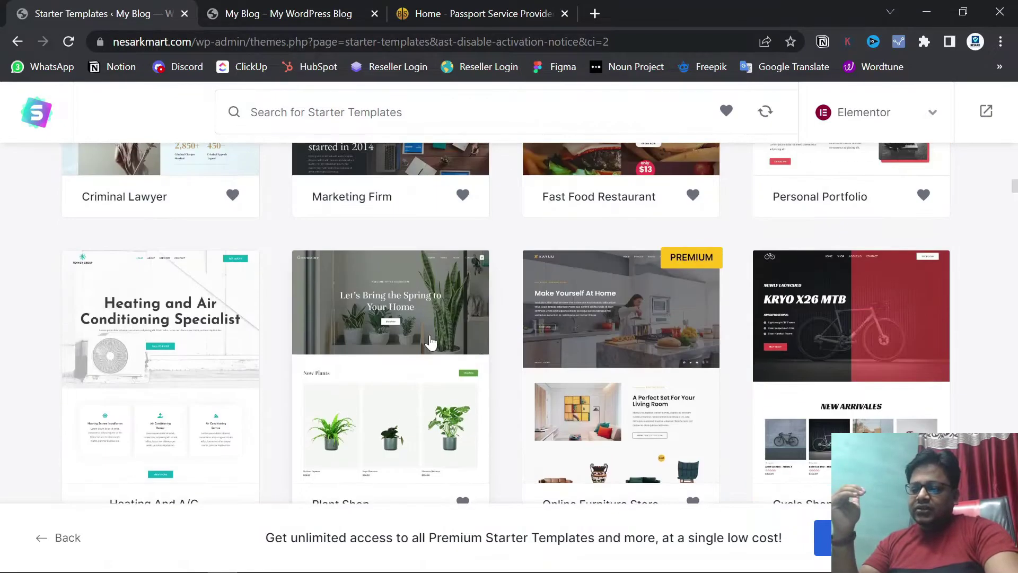
{"action": "scroll", "coordinate": [430, 342], "scroll_direction": "up", "scroll_amount": 6}
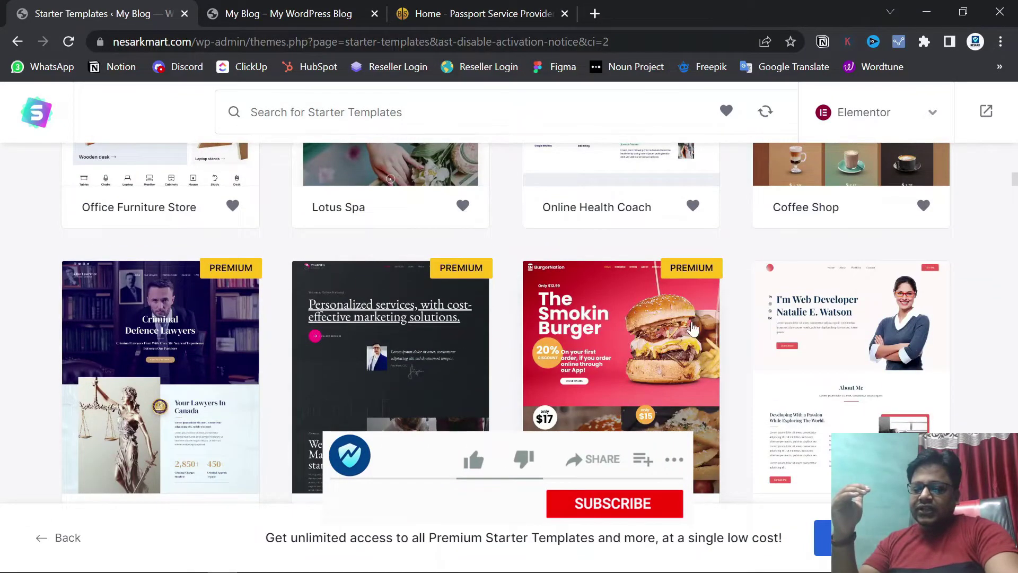
{"action": "scroll", "coordinate": [780, 324], "scroll_direction": "down", "scroll_amount": 5}
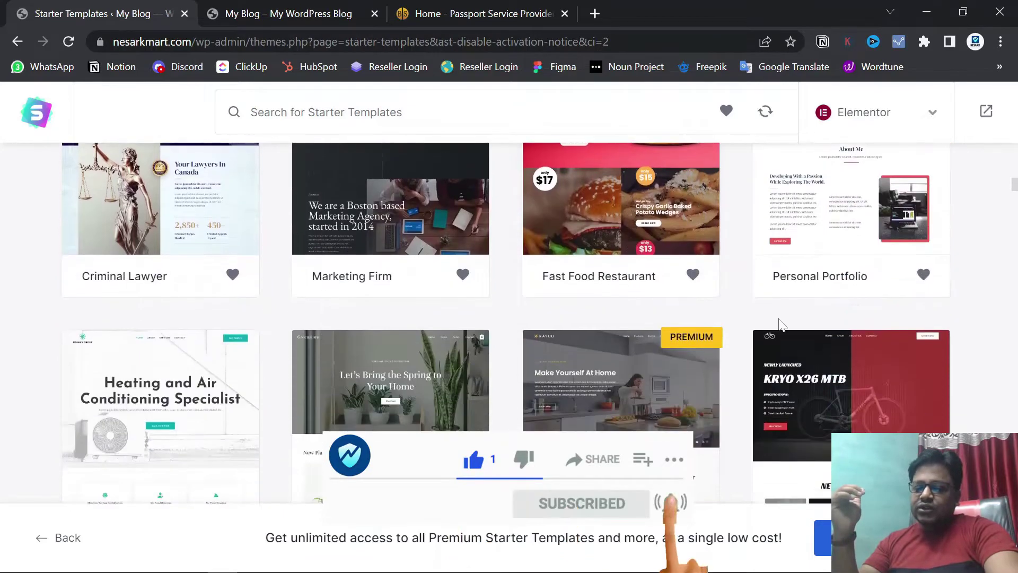
{"action": "scroll", "coordinate": [779, 325], "scroll_direction": "down", "scroll_amount": 3}
{"action": "scroll", "coordinate": [774, 316], "scroll_direction": "down", "scroll_amount": 2}
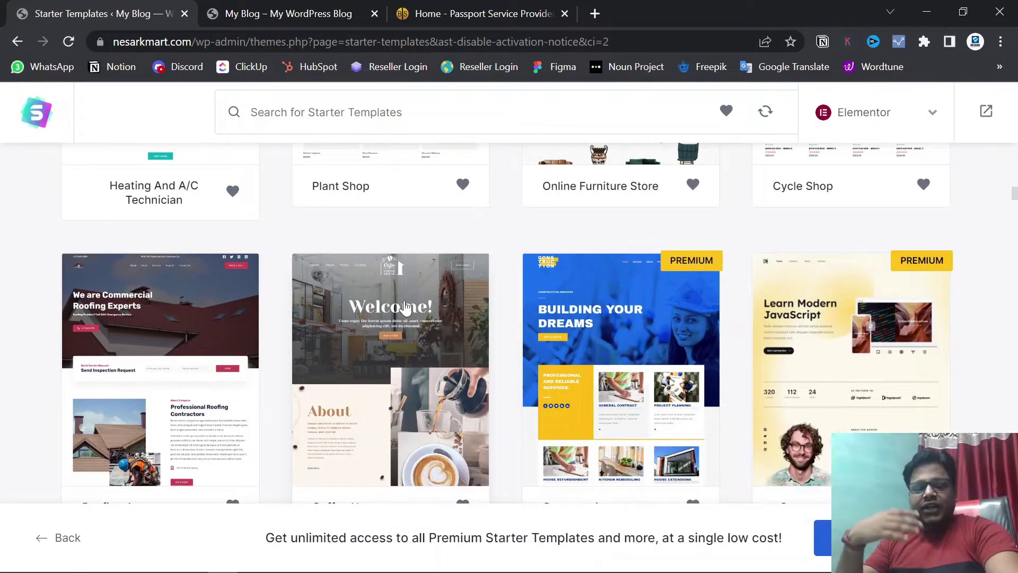
{"action": "scroll", "coordinate": [450, 297], "scroll_direction": "down", "scroll_amount": 5}
{"action": "scroll", "coordinate": [450, 298], "scroll_direction": "up", "scroll_amount": 4}
{"action": "scroll", "coordinate": [452, 300], "scroll_direction": "down", "scroll_amount": 8}
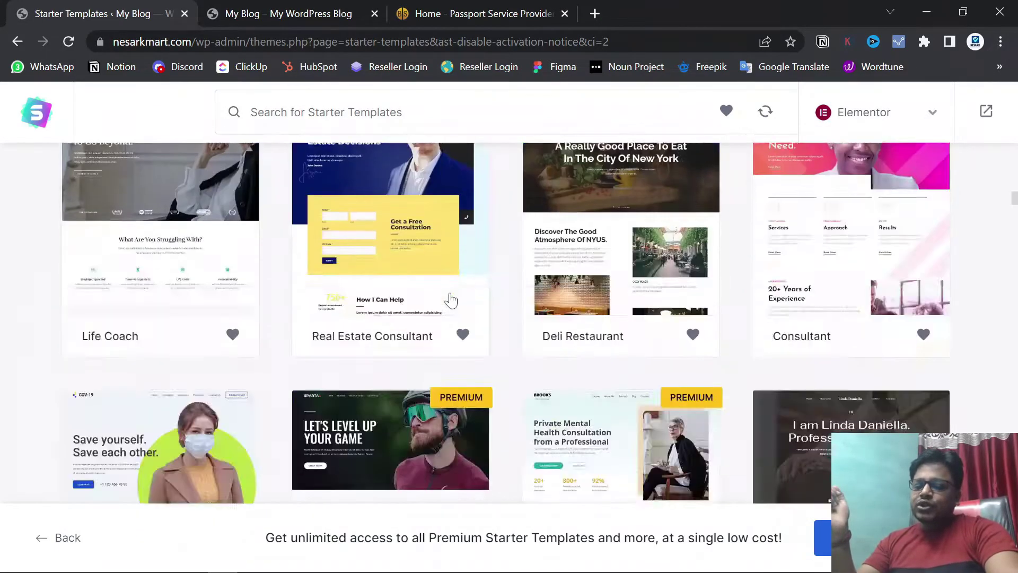
{"action": "scroll", "coordinate": [452, 300], "scroll_direction": "down", "scroll_amount": 15}
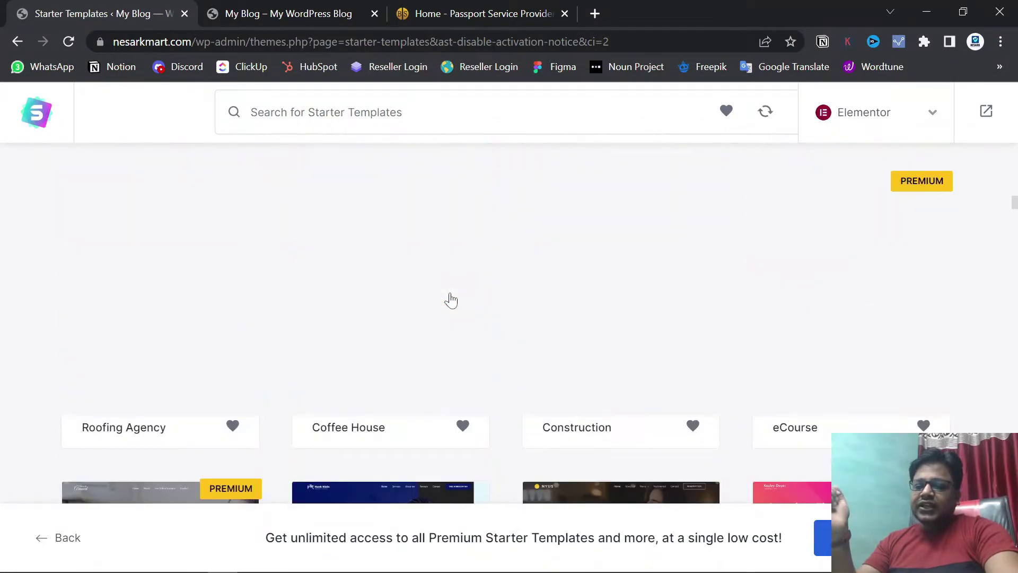
{"action": "scroll", "coordinate": [451, 300], "scroll_direction": "down", "scroll_amount": 10}
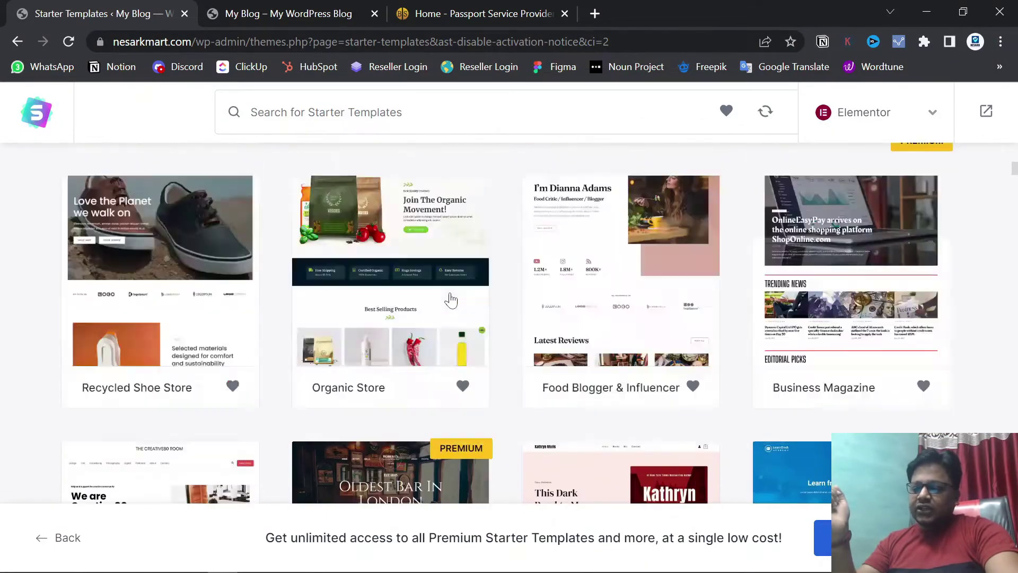
- Search the starter templates for "digital" and select the free Digital Agency template with the "Create Amazing Business Websites" hero
{"action": "scroll", "coordinate": [450, 301], "scroll_direction": "up", "scroll_amount": 20}
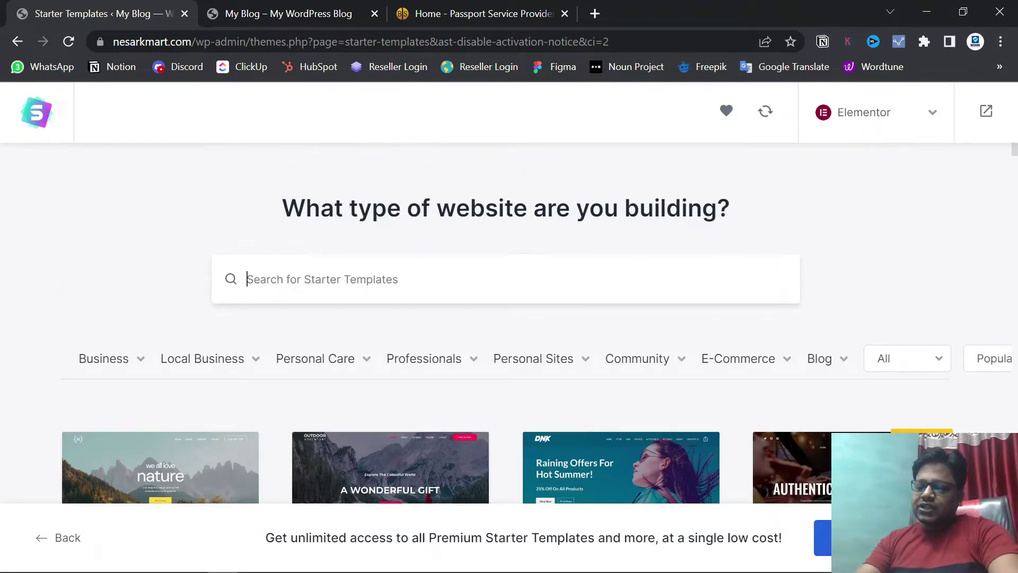
{"action": "type", "text": "digital"}
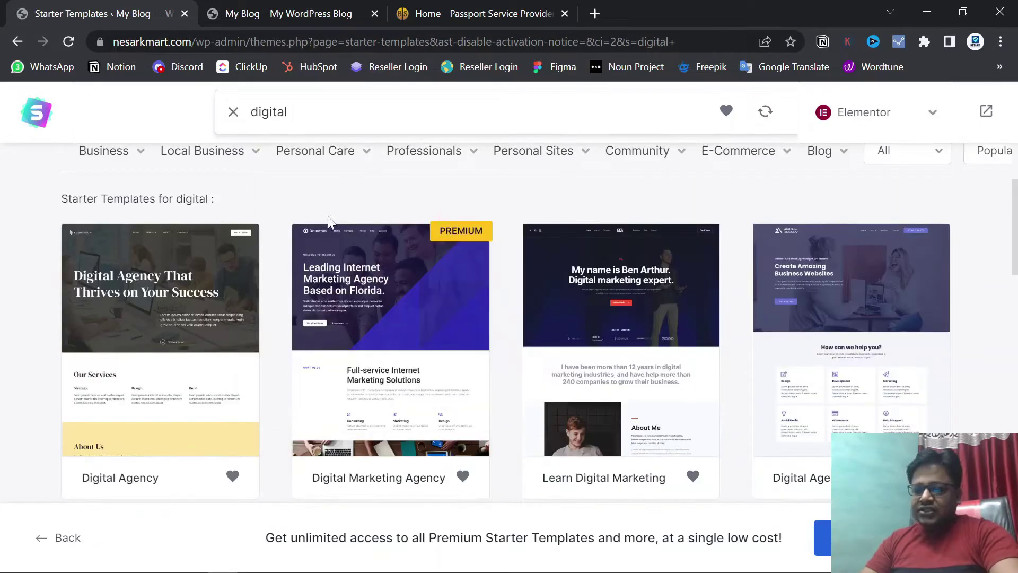
{"action": "mouse_move", "coordinate": [644, 150]}
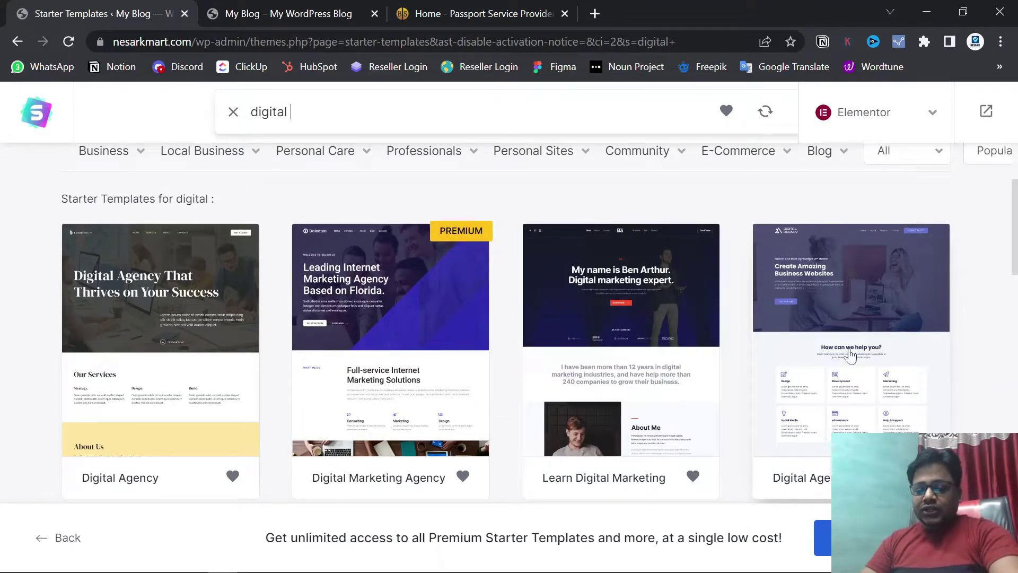
{"action": "left_click", "coordinate": [832, 351]}
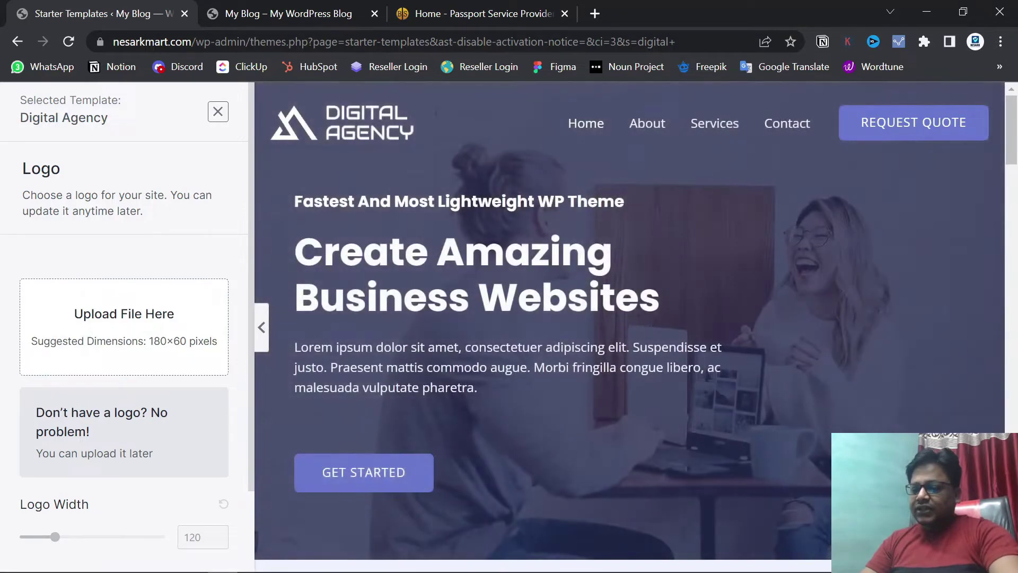
- Skip the logo upload for the Digital Agency template and continue to its colors and fonts
{"action": "scroll", "coordinate": [630, 318], "scroll_direction": "down", "scroll_amount": 4}
{"action": "scroll", "coordinate": [261, 368], "scroll_direction": "up", "scroll_amount": 4}
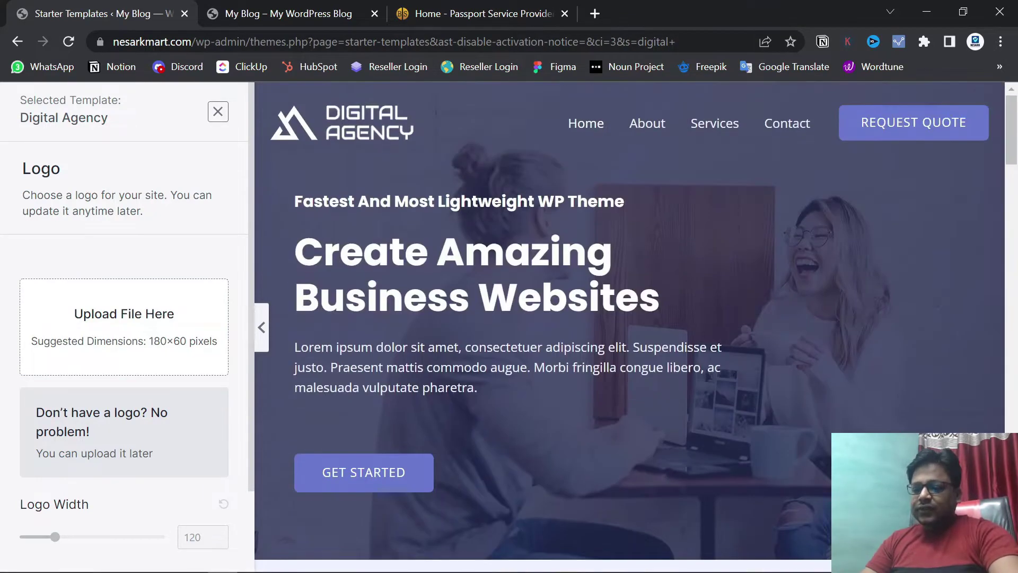
{"action": "scroll", "coordinate": [110, 339], "scroll_direction": "down", "scroll_amount": 2}
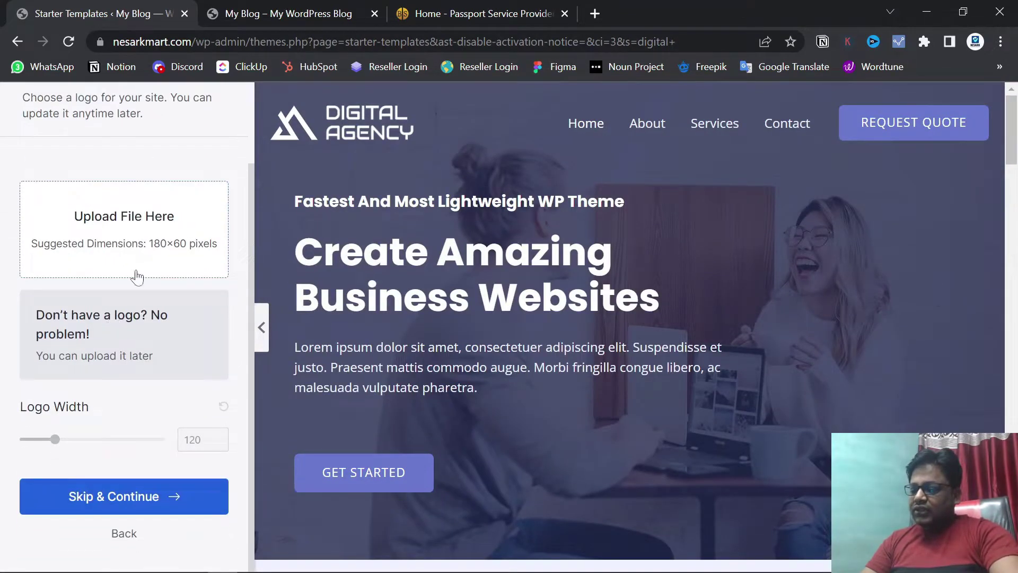
{"action": "left_click", "coordinate": [134, 499]}
- Look through the color palettes and font pairs, and continue with the default colors and Poppins / Open Sans
{"action": "scroll", "coordinate": [145, 413], "scroll_direction": "down", "scroll_amount": 2}
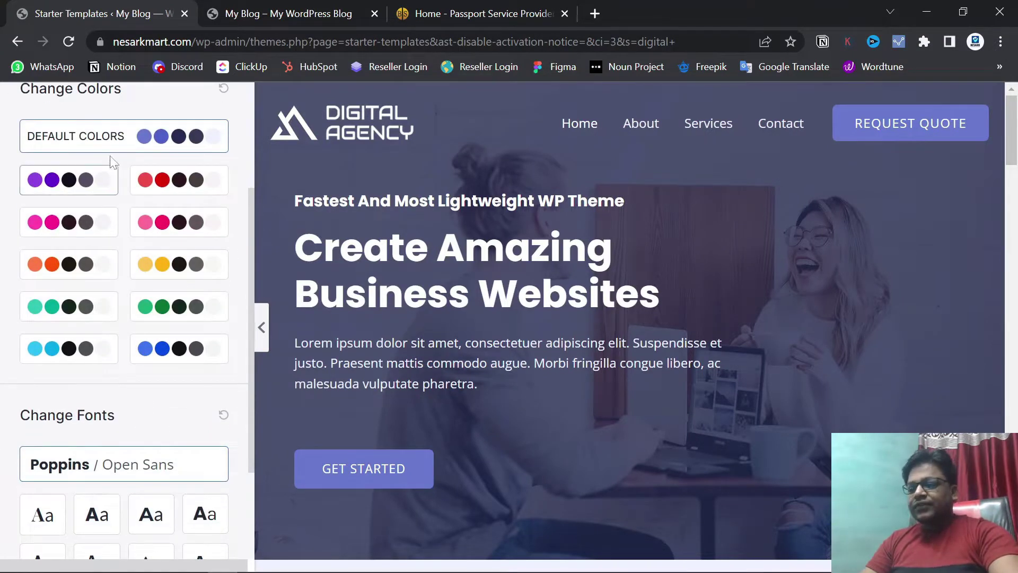
{"action": "scroll", "coordinate": [54, 171], "scroll_direction": "down", "scroll_amount": 2}
{"action": "left_click", "coordinate": [137, 281]}
{"action": "scroll", "coordinate": [138, 286], "scroll_direction": "up", "scroll_amount": 4}
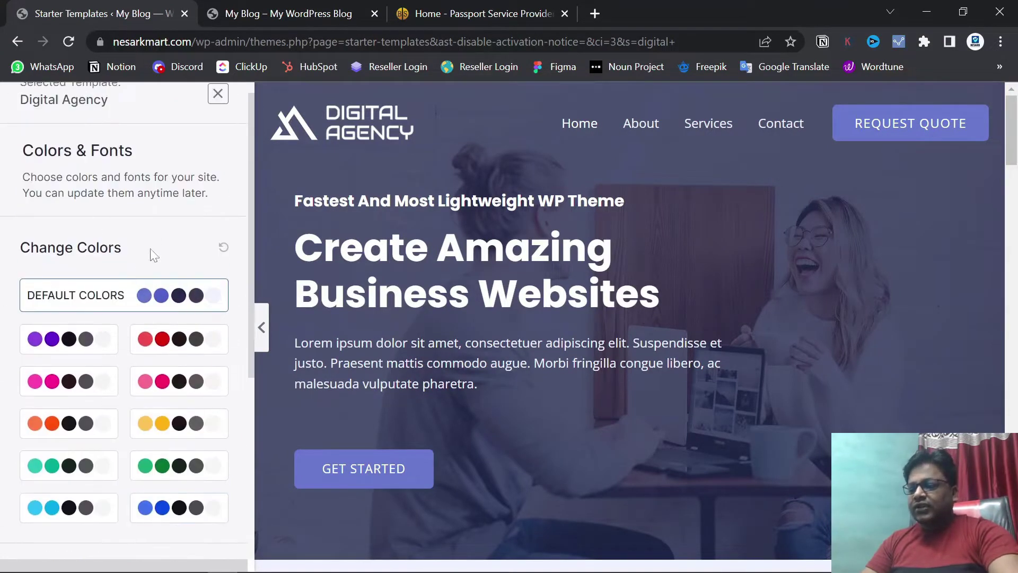
{"action": "left_click", "coordinate": [191, 339]}
{"action": "scroll", "coordinate": [191, 339], "scroll_direction": "down", "scroll_amount": 4}
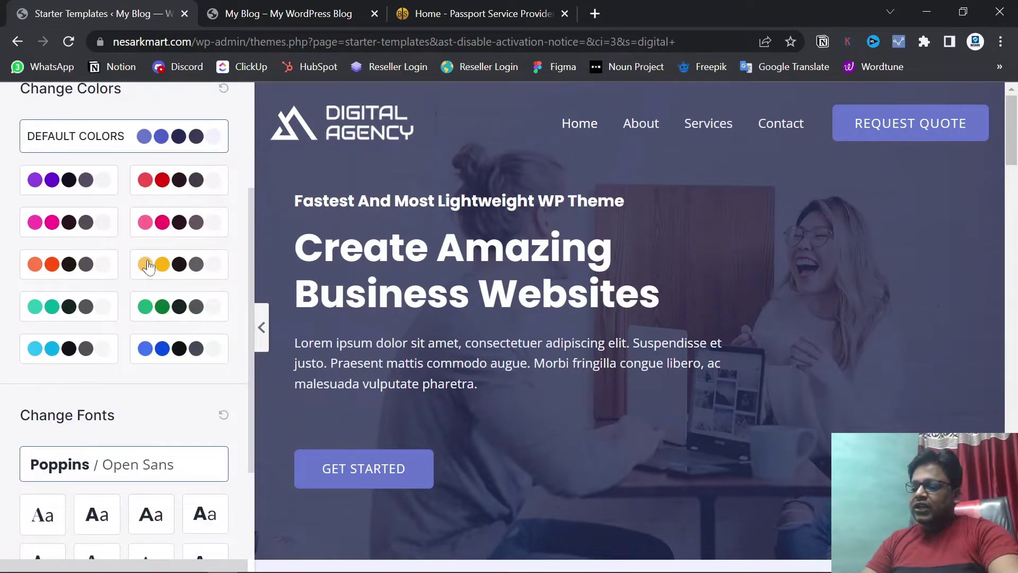
{"action": "scroll", "coordinate": [166, 421], "scroll_direction": "down", "scroll_amount": 4}
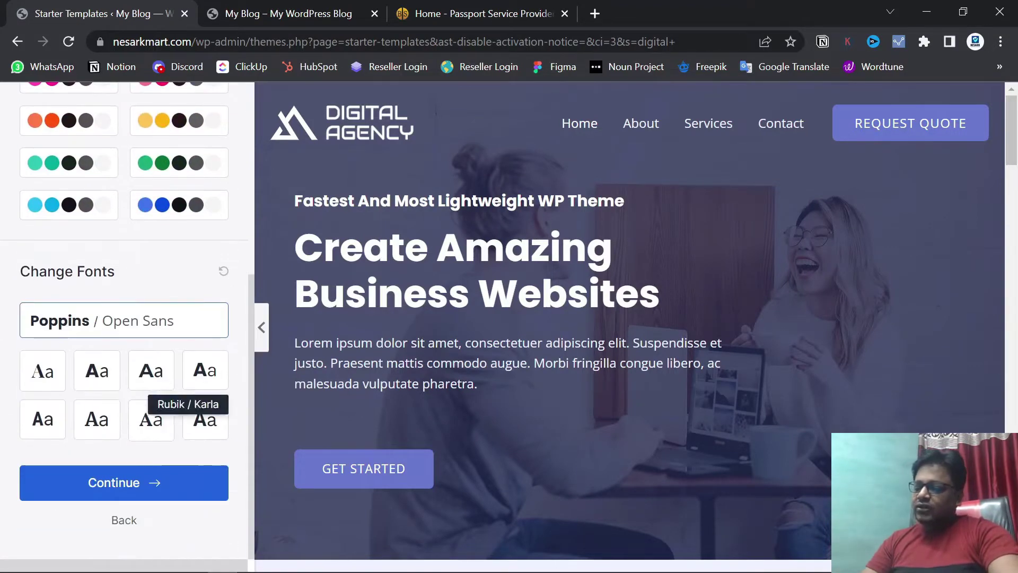
{"action": "left_click", "coordinate": [142, 484]}
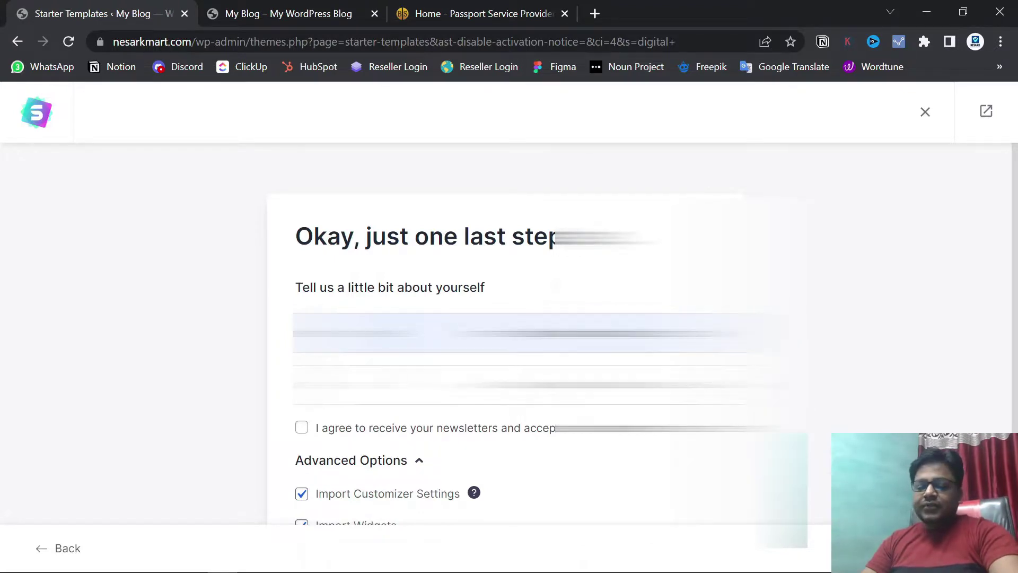
- Choose the experience level, set the website as being built for Myself/My Company, and check the advanced import options
{"action": "left_click", "coordinate": [347, 385]}
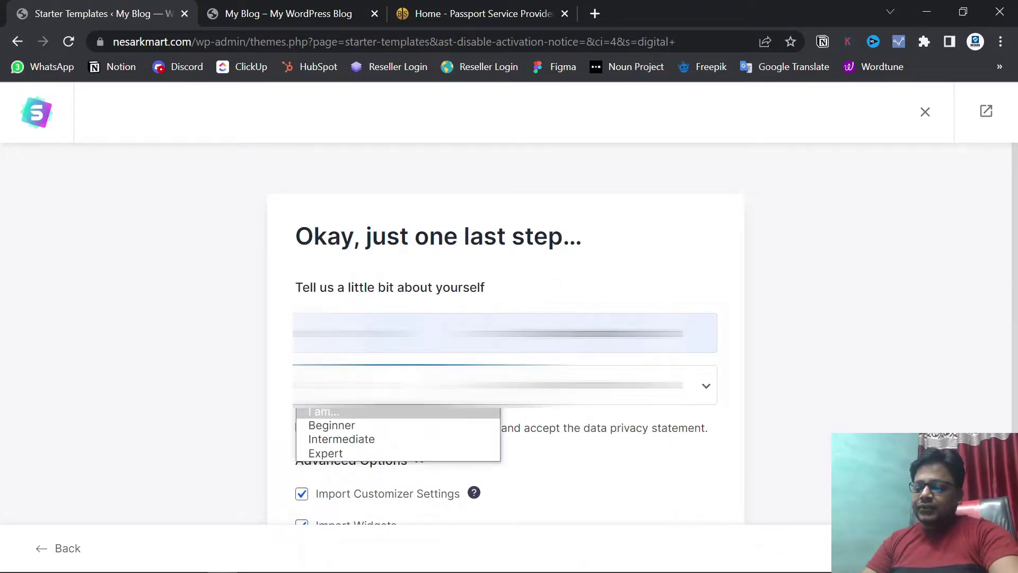
{"action": "left_click", "coordinate": [347, 419]}
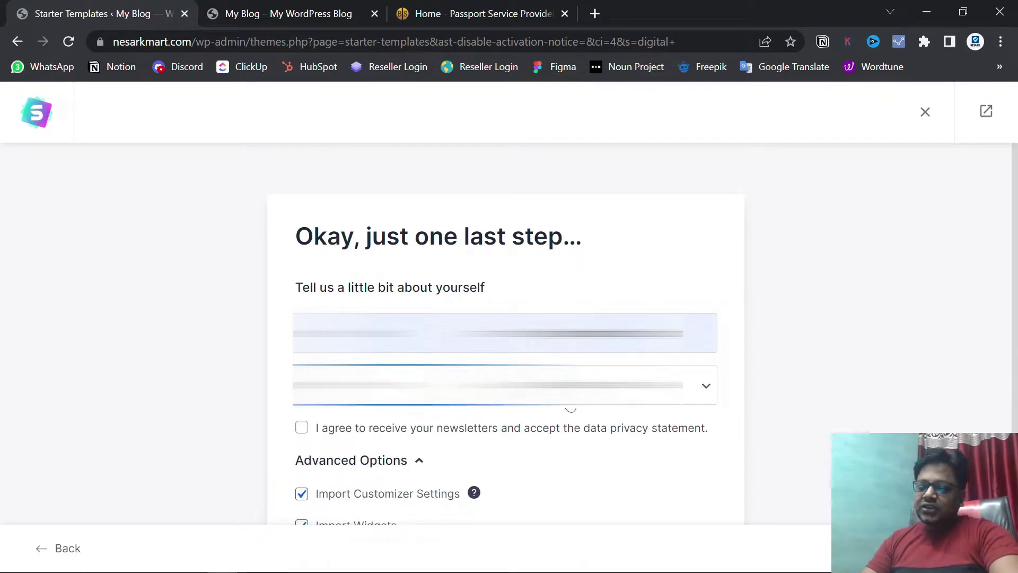
{"action": "left_click", "coordinate": [704, 391]}
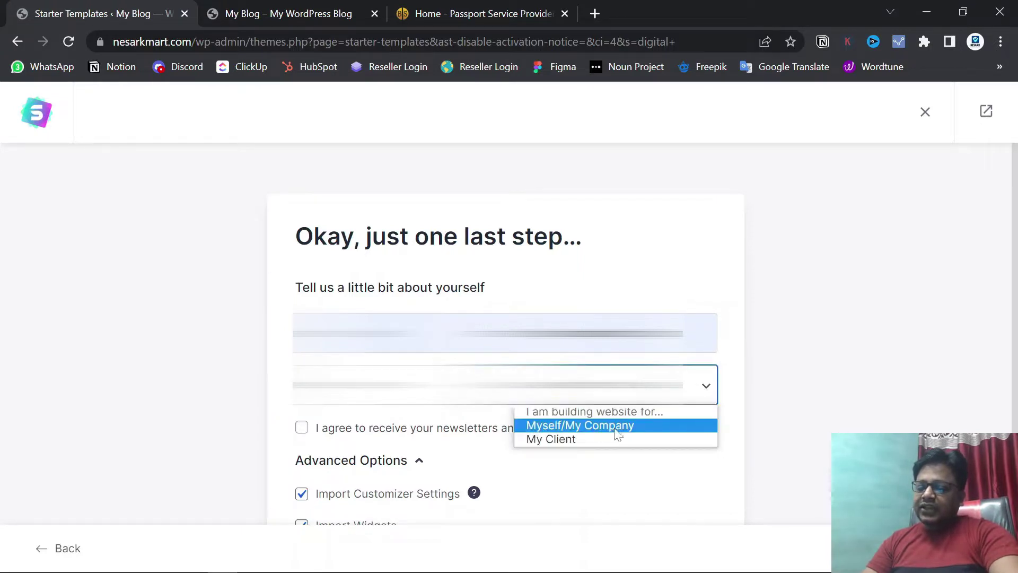
{"action": "left_click", "coordinate": [578, 429]}
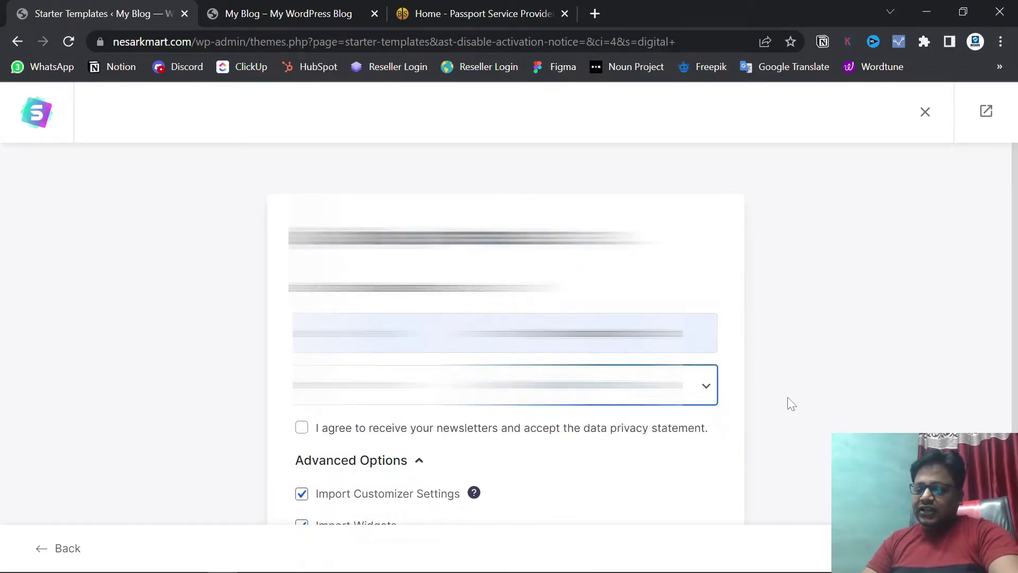
{"action": "scroll", "coordinate": [788, 403], "scroll_direction": "down", "scroll_amount": 3}
{"action": "scroll", "coordinate": [484, 452], "scroll_direction": "up", "scroll_amount": 1}
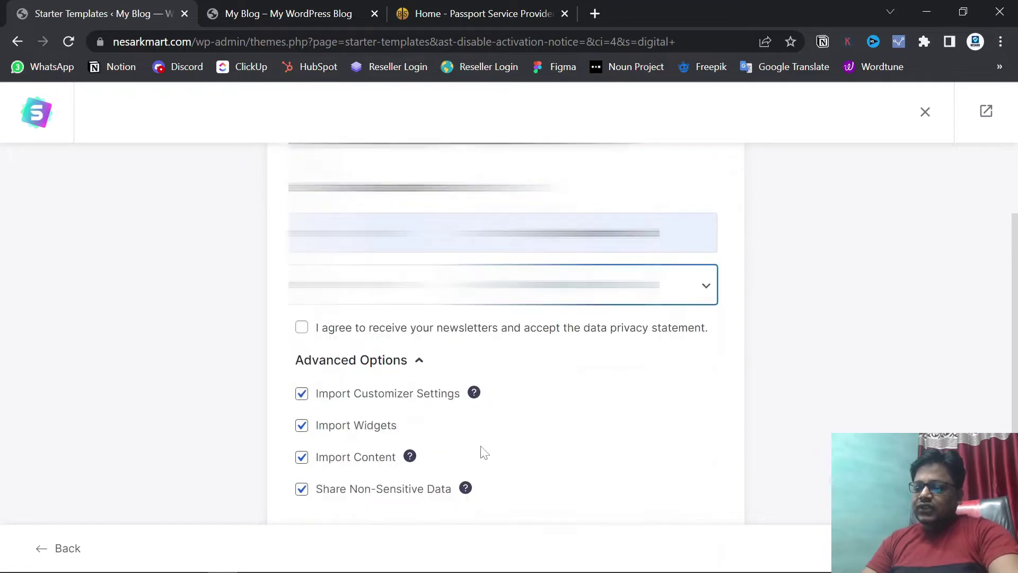
- Submit the import form to build the website, and check the site's front page while the import runs
{"action": "scroll", "coordinate": [562, 375], "scroll_direction": "down", "scroll_amount": 1}
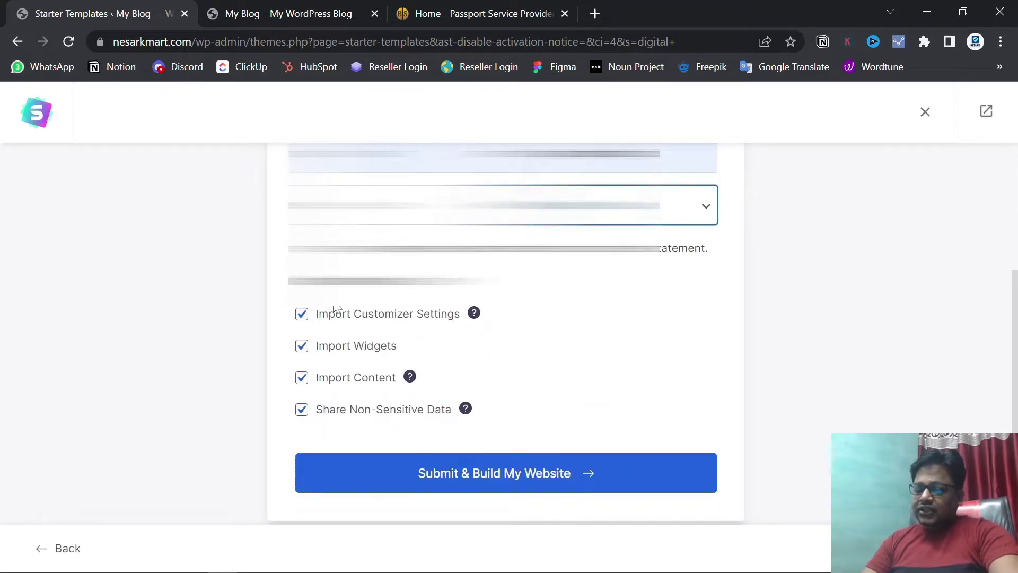
{"action": "left_click", "coordinate": [556, 477]}
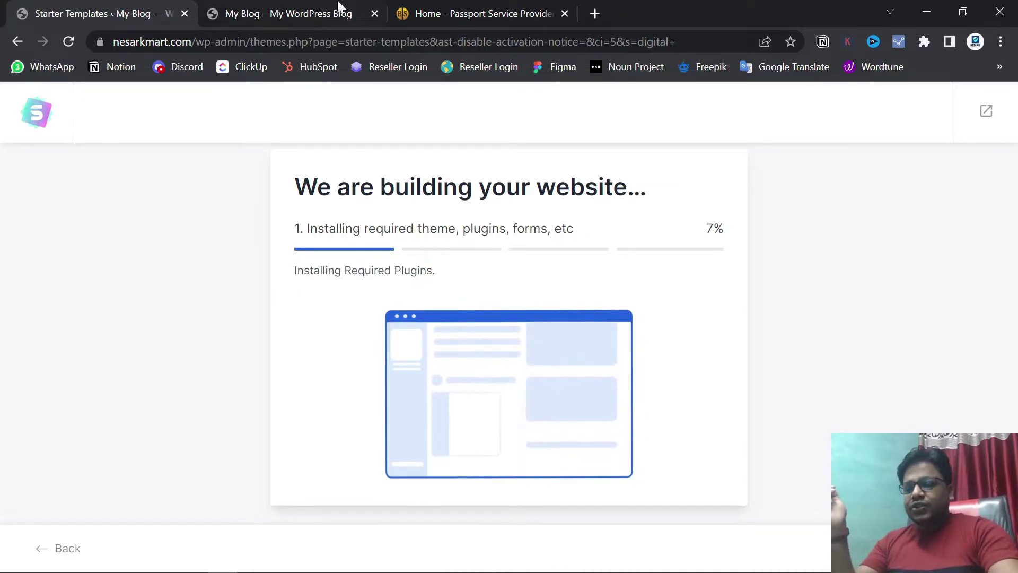
{"action": "left_click", "coordinate": [310, 7]}
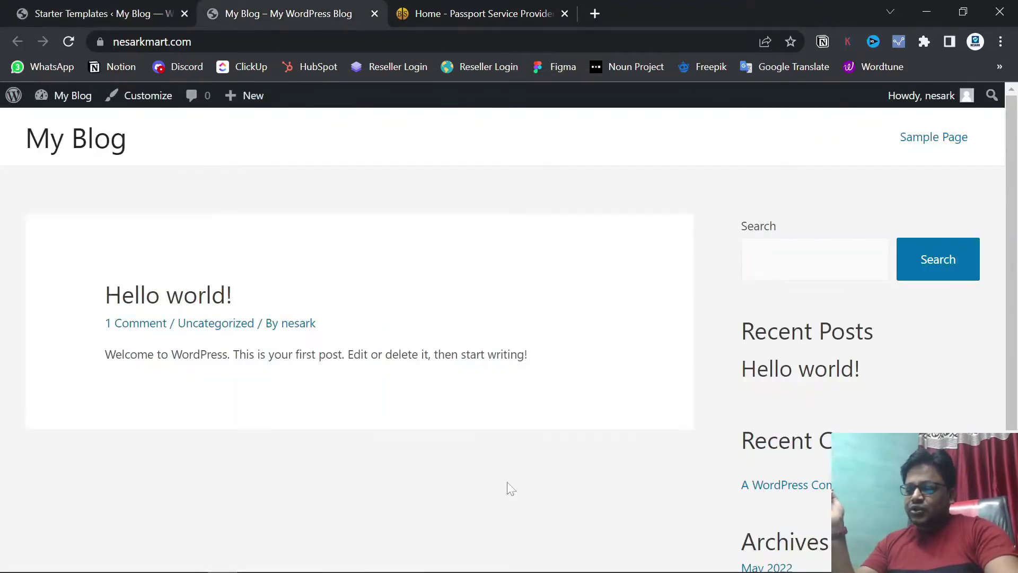
{"action": "left_click", "coordinate": [87, 11]}
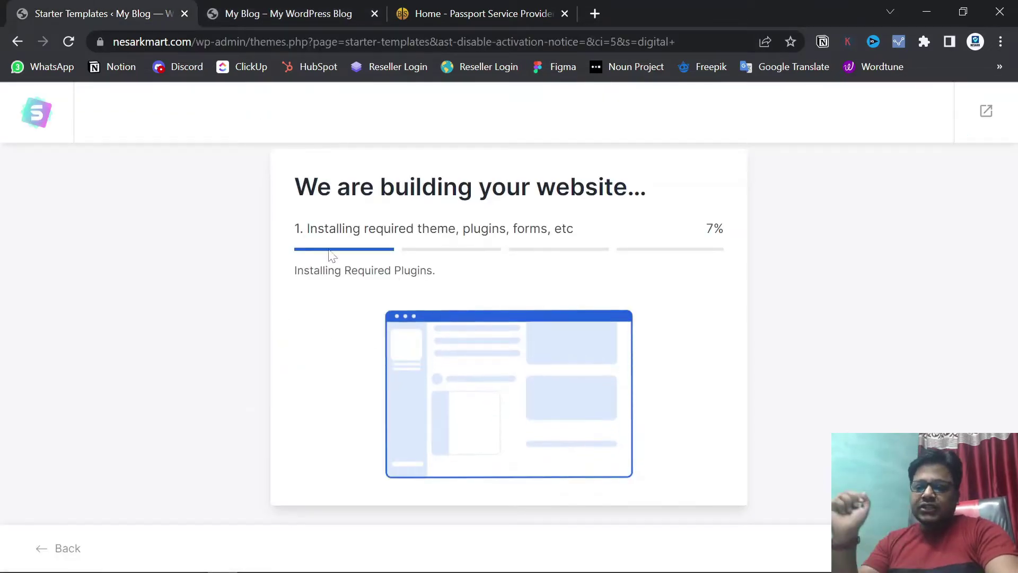
{"action": "left_click", "coordinate": [297, 11]}
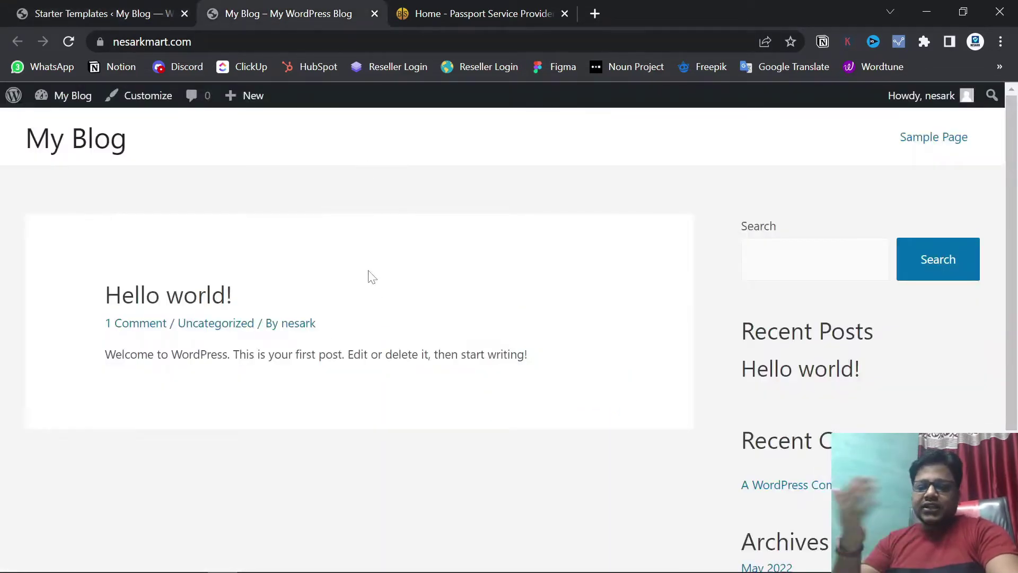
{"action": "key", "text": "ctrl+shift+Tab"}
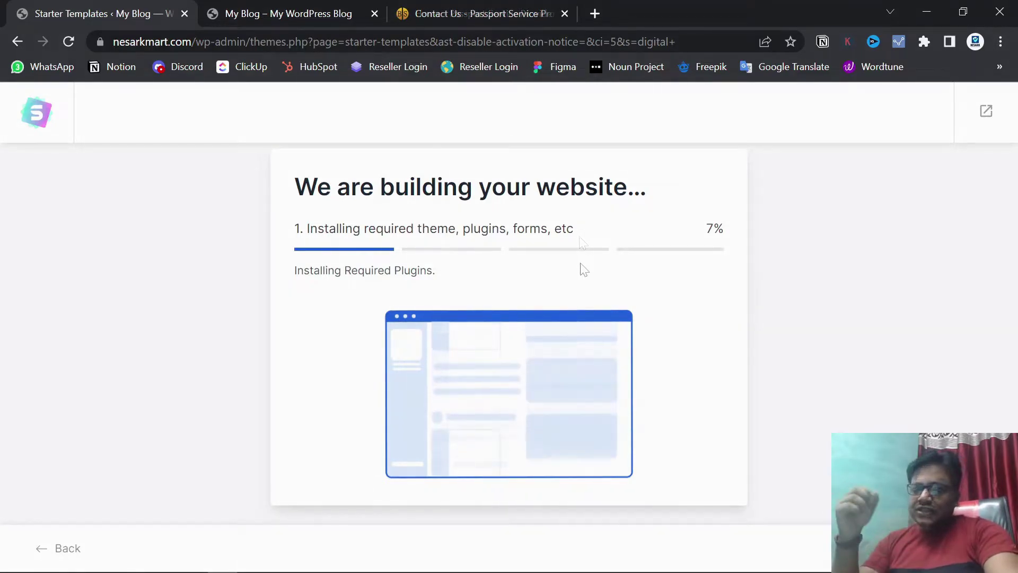
- Examine the reference passport site's Contact Us page, including its hero, contact form, contact details and embedded map
{"action": "left_click", "coordinate": [477, 13]}
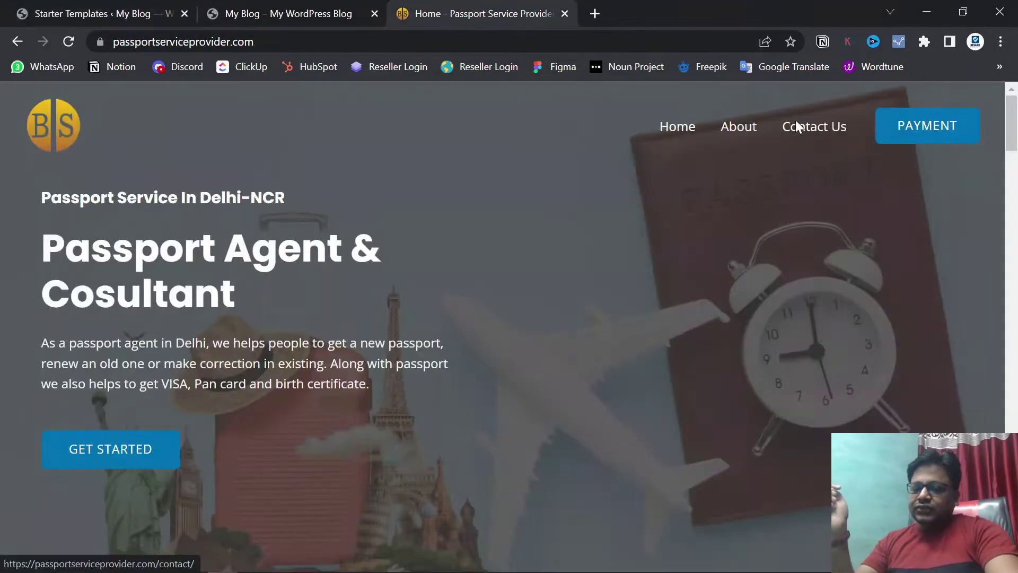
{"action": "left_click", "coordinate": [798, 127]}
{"action": "scroll", "coordinate": [604, 265], "scroll_direction": "down", "scroll_amount": 5}
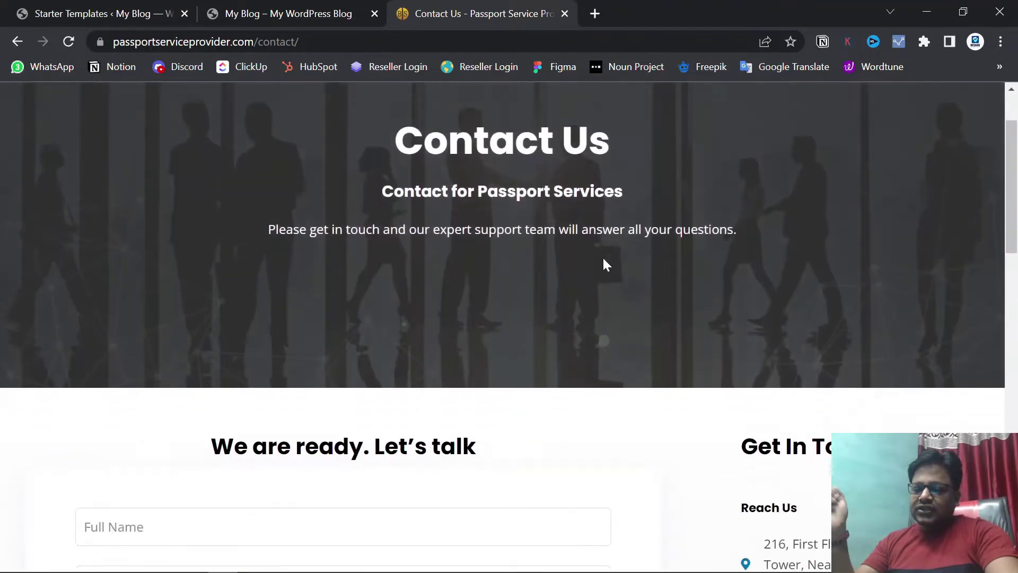
{"action": "scroll", "coordinate": [606, 264], "scroll_direction": "down", "scroll_amount": 3}
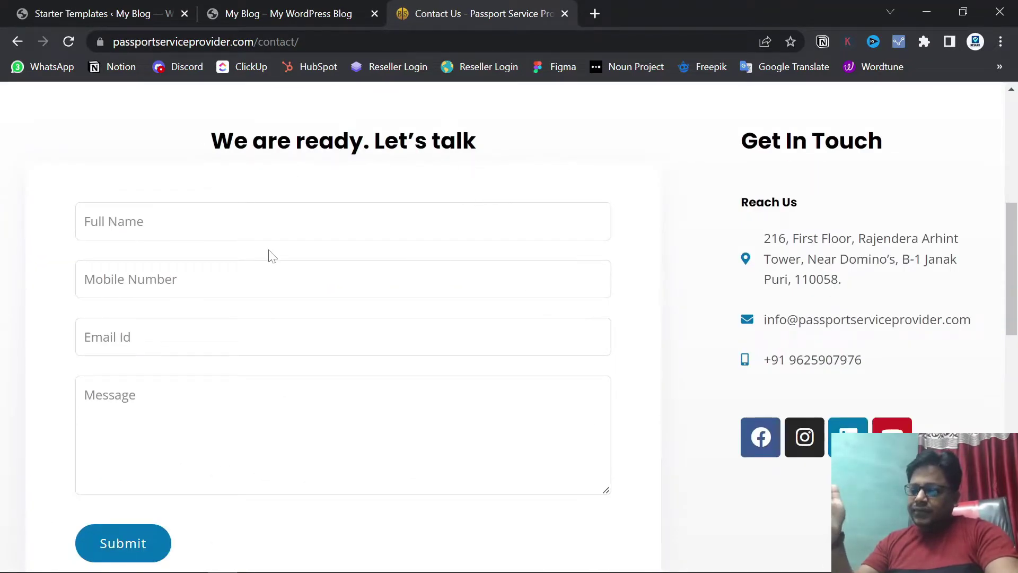
{"action": "scroll", "coordinate": [606, 265], "scroll_direction": "down", "scroll_amount": 2}
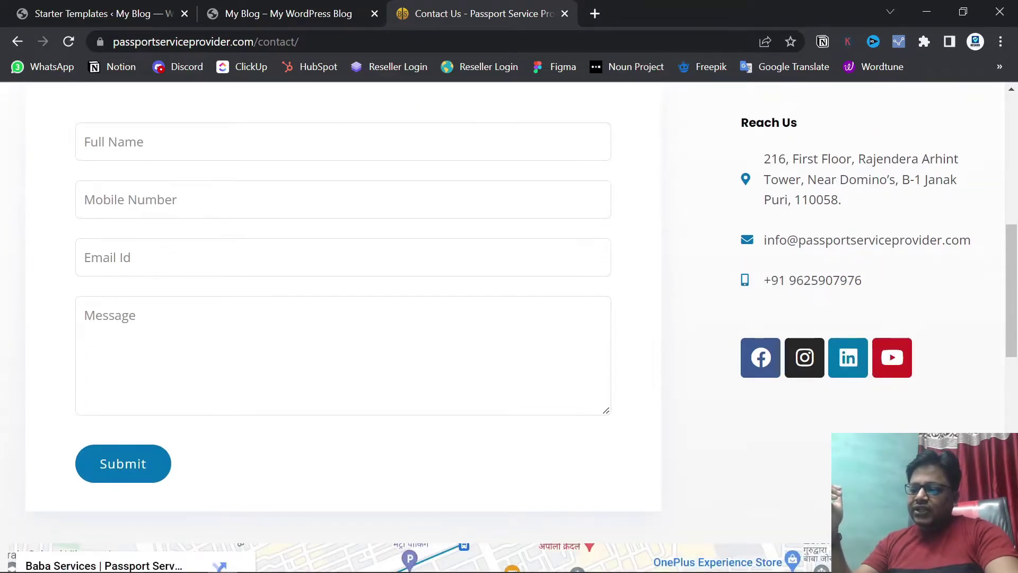
{"action": "left_click", "coordinate": [85, 315]}
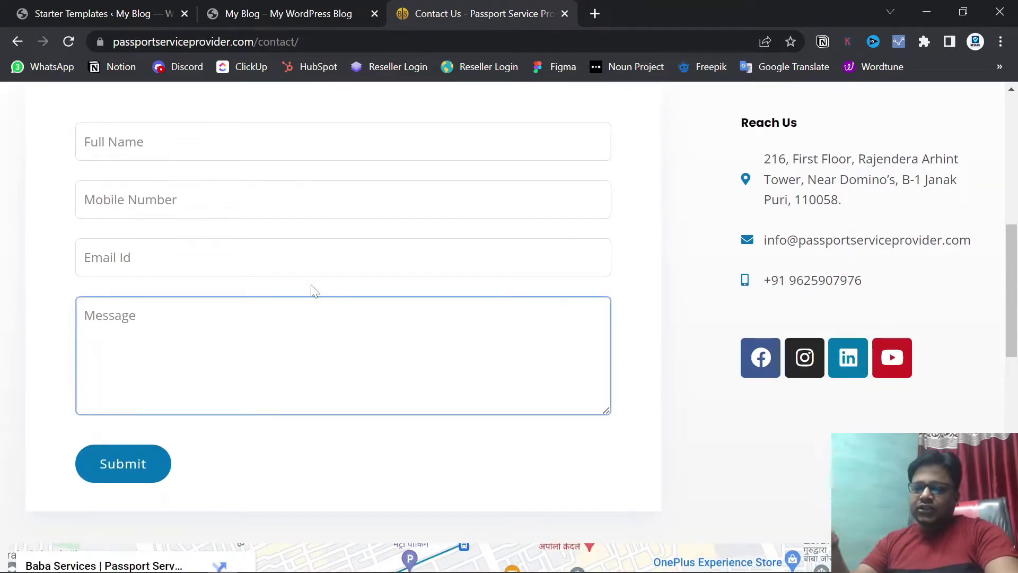
{"action": "scroll", "coordinate": [798, 346], "scroll_direction": "down", "scroll_amount": 3}
{"action": "scroll", "coordinate": [798, 345], "scroll_direction": "up", "scroll_amount": 5}
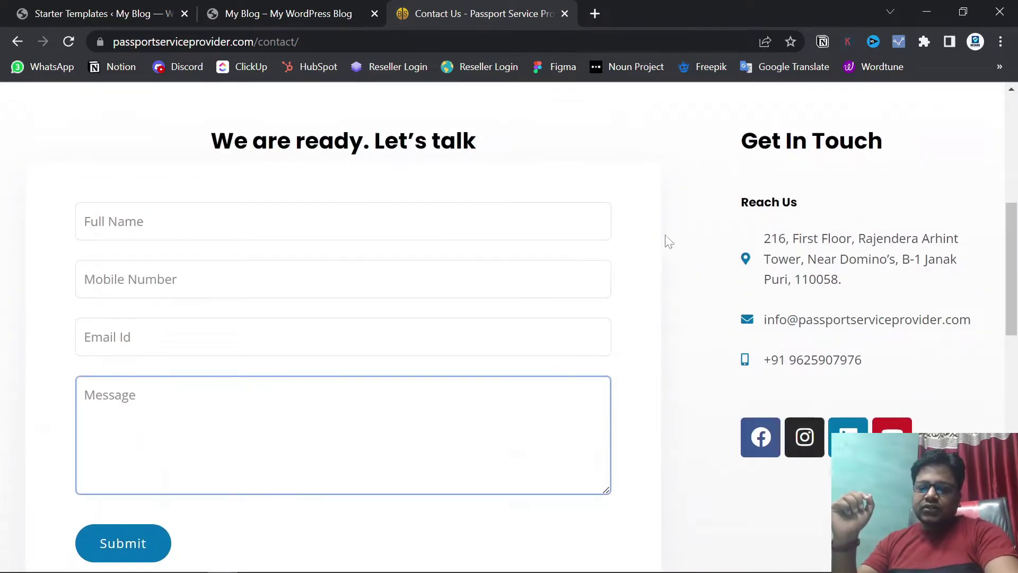
{"action": "scroll", "coordinate": [798, 414], "scroll_direction": "down", "scroll_amount": 2}
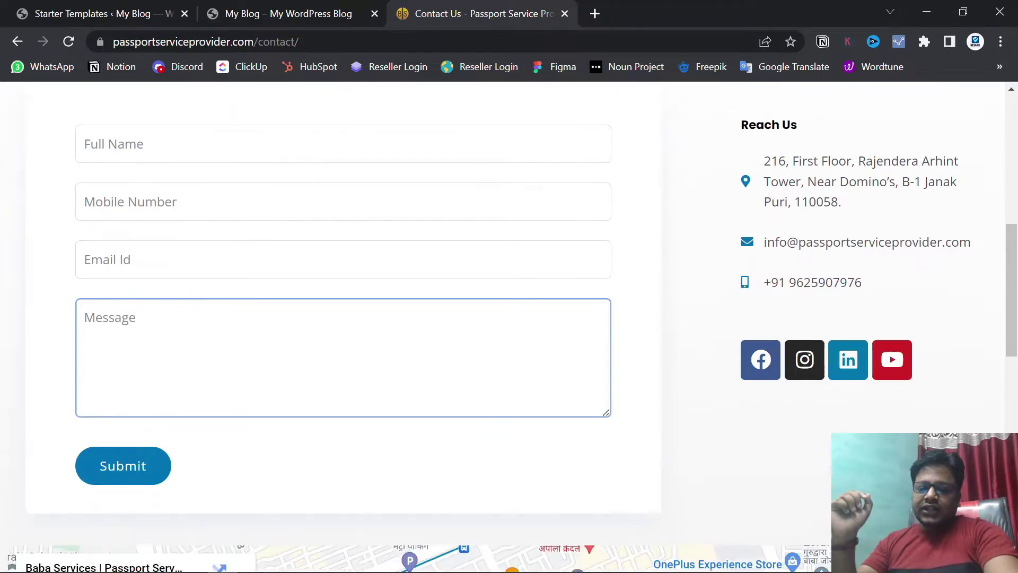
{"action": "scroll", "coordinate": [715, 342], "scroll_direction": "down", "scroll_amount": 4}
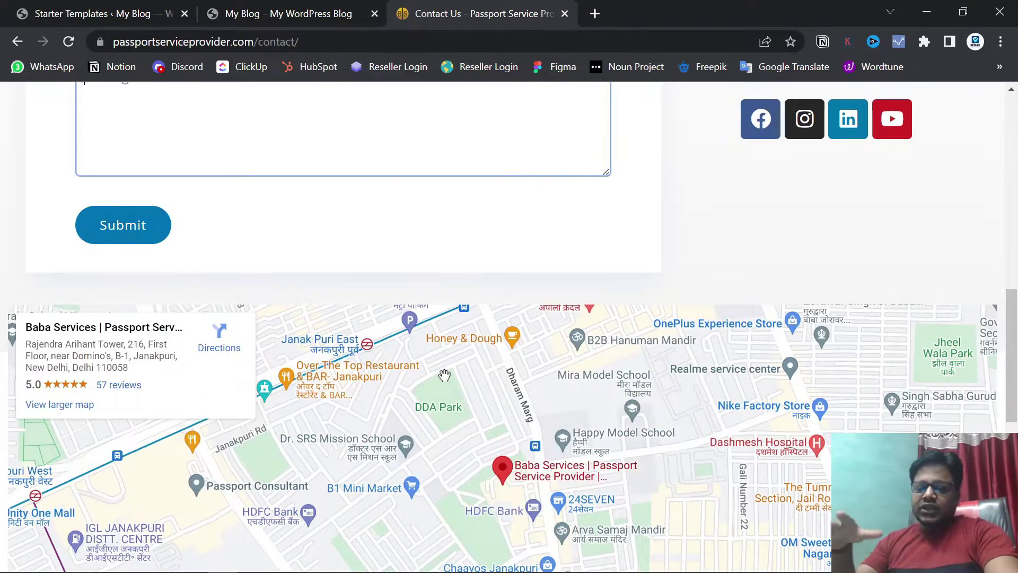
{"action": "scroll", "coordinate": [439, 400], "scroll_direction": "down", "scroll_amount": 4}
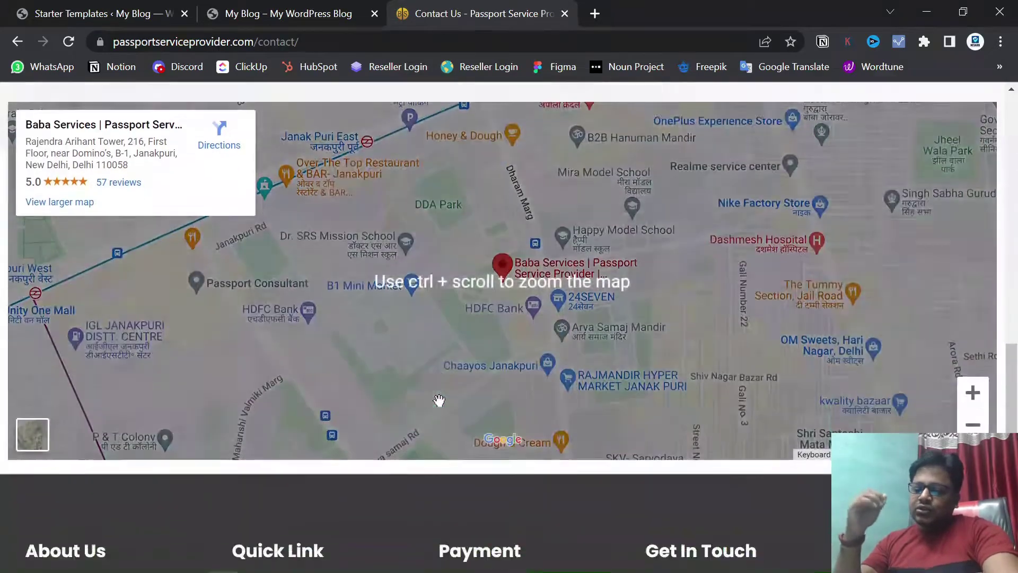
{"action": "scroll", "coordinate": [439, 401], "scroll_direction": "up", "scroll_amount": 15}
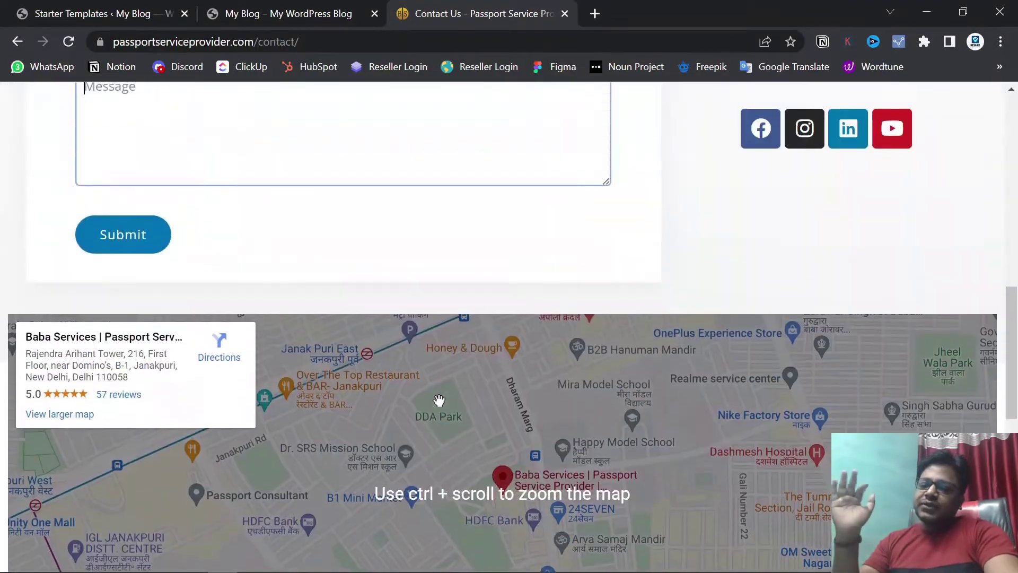
{"action": "scroll", "coordinate": [439, 400], "scroll_direction": "up", "scroll_amount": 3}
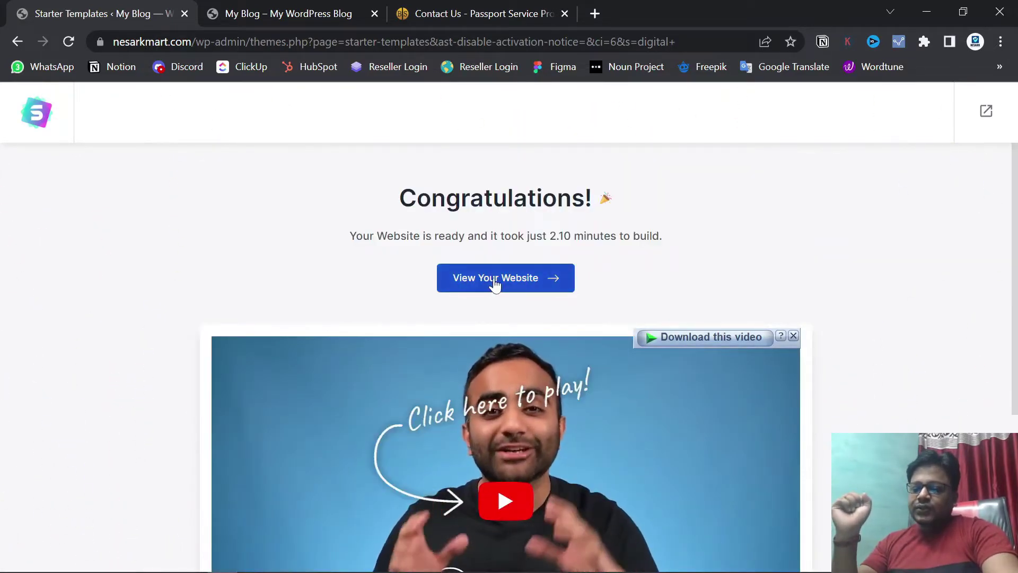
- View the newly built website, closing the old blog tab, and look through the imported homepage's sections
{"action": "left_click", "coordinate": [469, 287]}
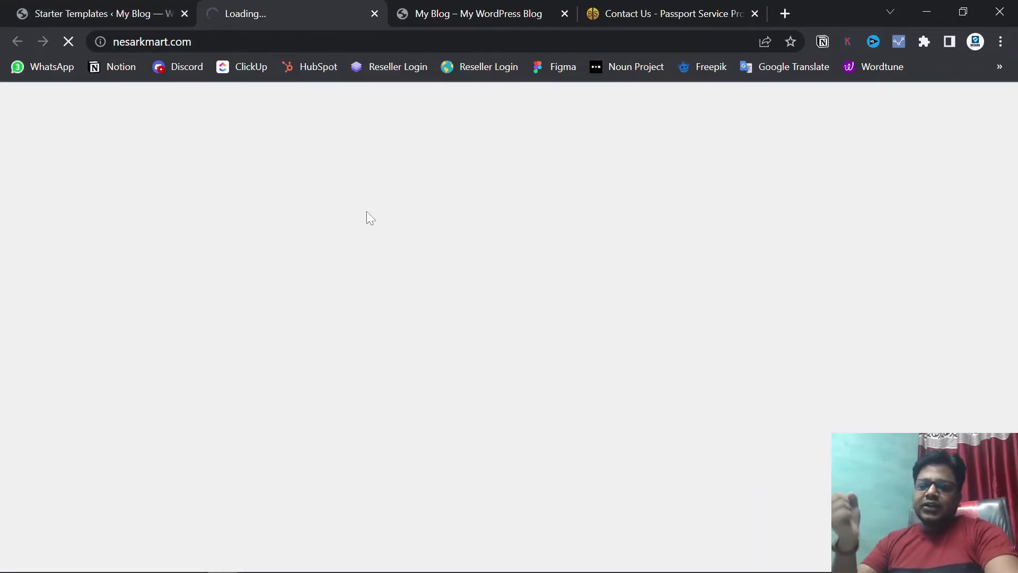
{"action": "left_click", "coordinate": [564, 13]}
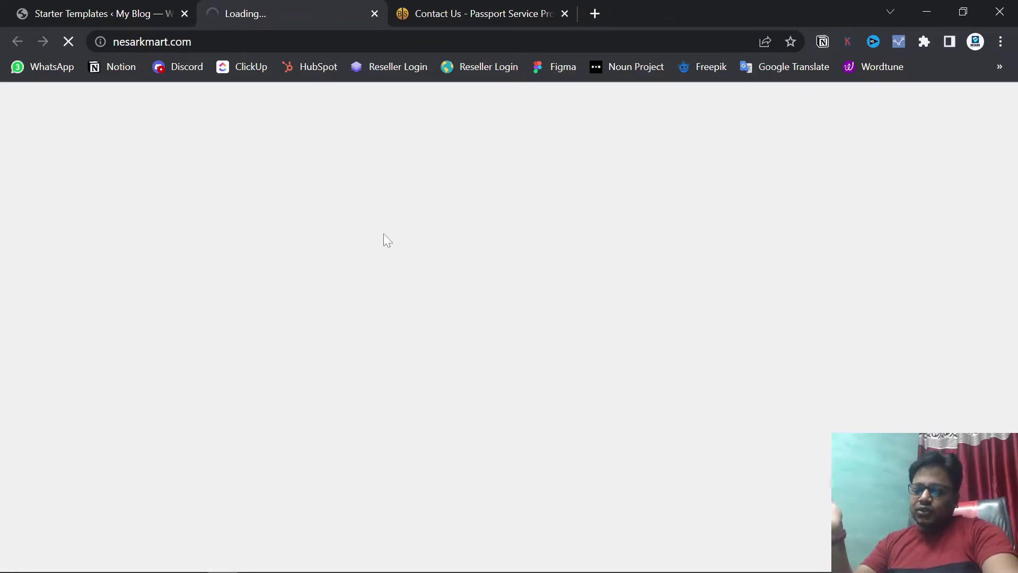
{"action": "scroll", "coordinate": [571, 248], "scroll_direction": "down", "scroll_amount": 5}
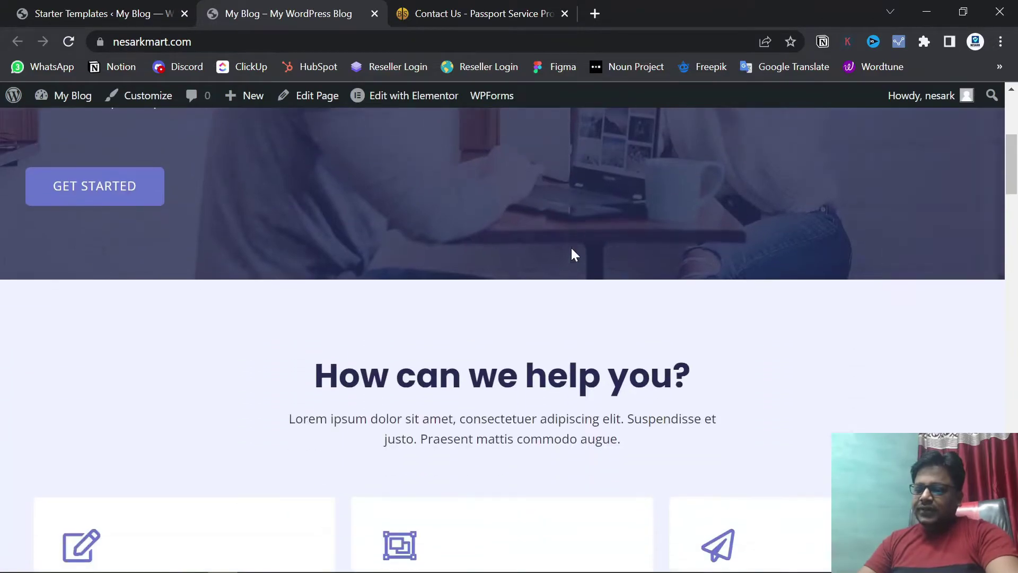
{"action": "scroll", "coordinate": [571, 255], "scroll_direction": "down", "scroll_amount": 20}
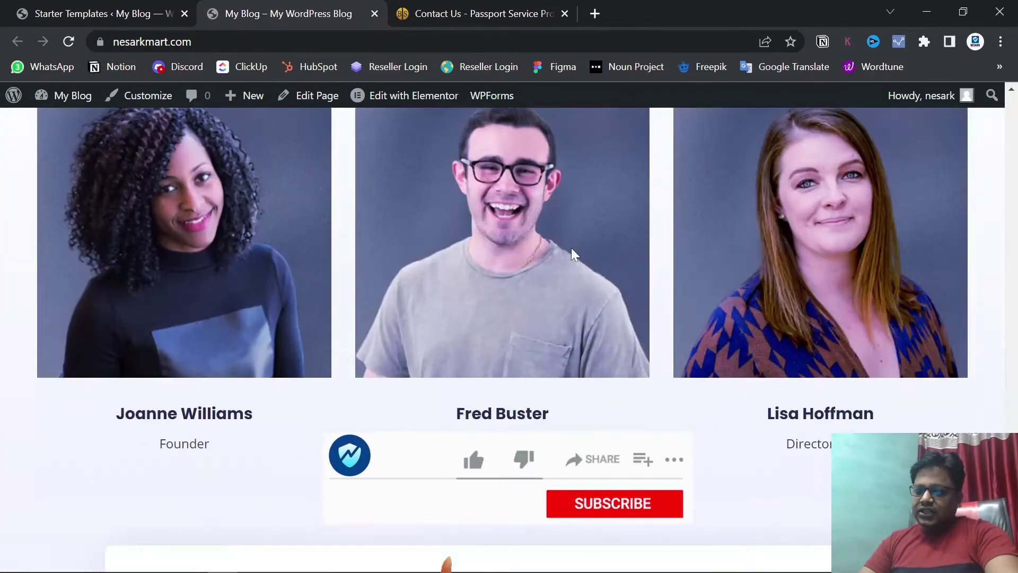
{"action": "scroll", "coordinate": [572, 247], "scroll_direction": "down", "scroll_amount": 9}
{"action": "scroll", "coordinate": [571, 246], "scroll_direction": "up", "scroll_amount": 15}
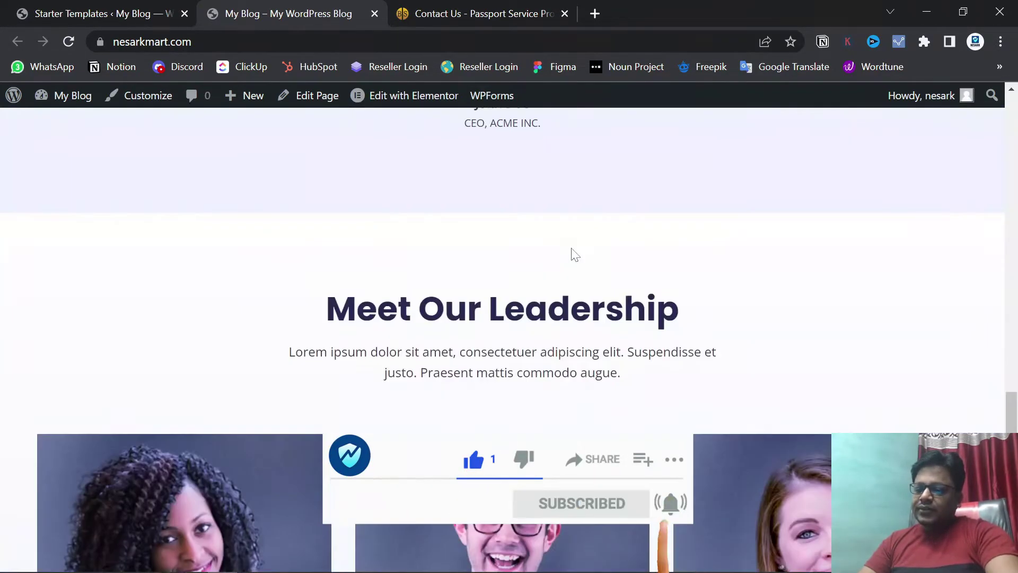
{"action": "scroll", "coordinate": [575, 255], "scroll_direction": "up", "scroll_amount": 15}
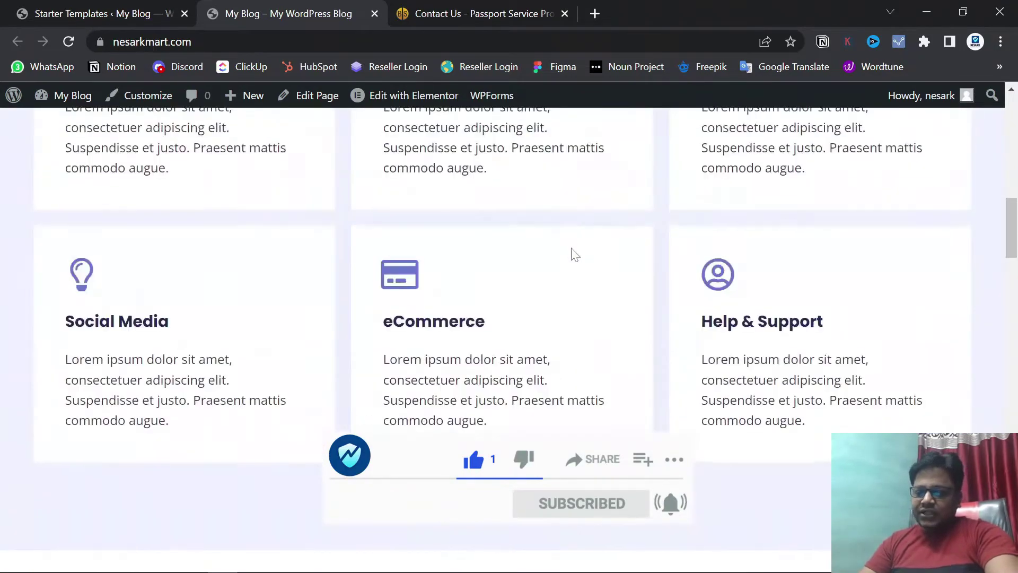
{"action": "scroll", "coordinate": [574, 255], "scroll_direction": "up", "scroll_amount": 10}
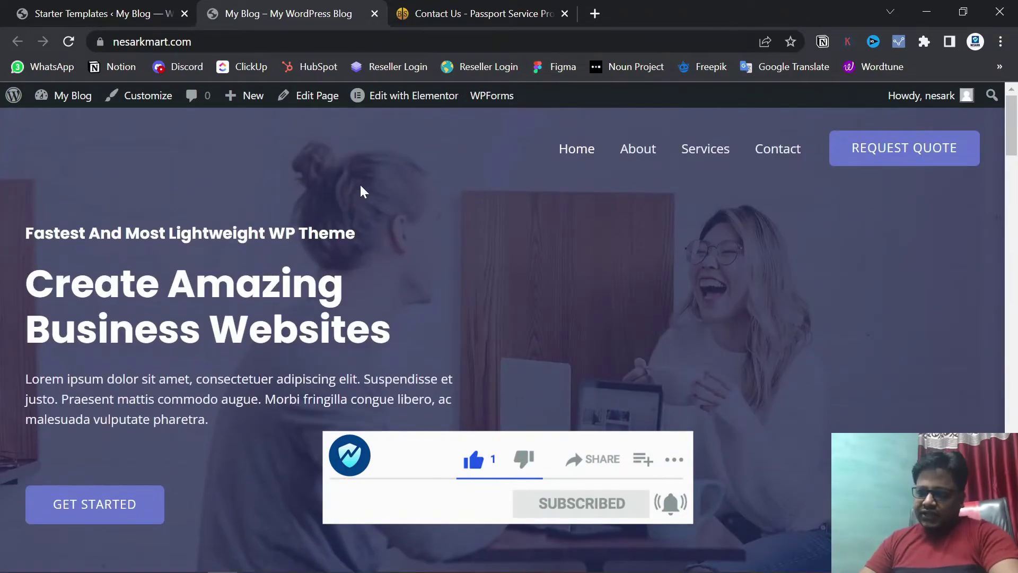
- Exit the template wizard to the dashboard and open the Site Title & Logo settings in the Customizer's Header Builder
{"action": "key", "text": "ctrl+shift+Tab"}
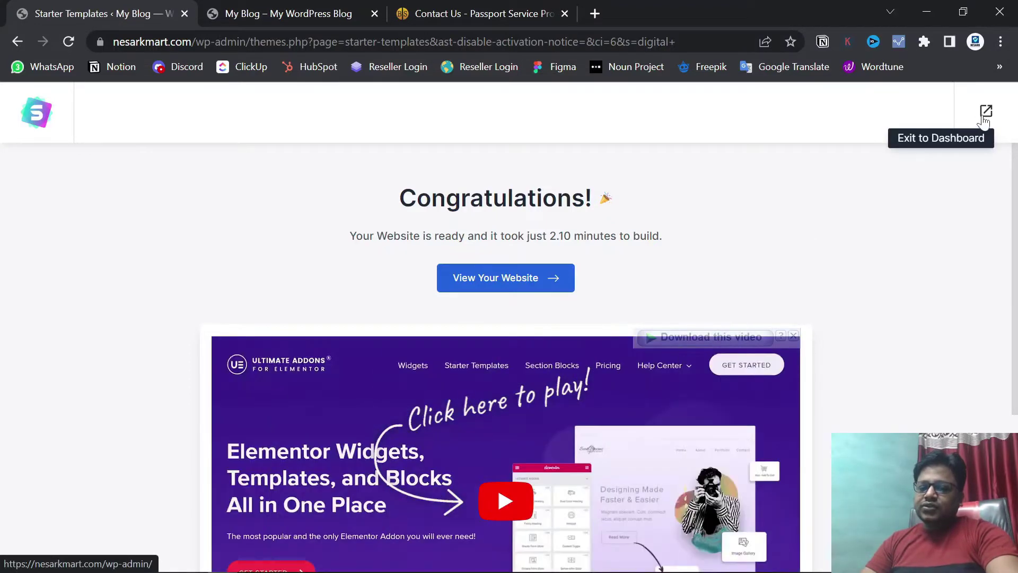
{"action": "left_click", "coordinate": [985, 112]}
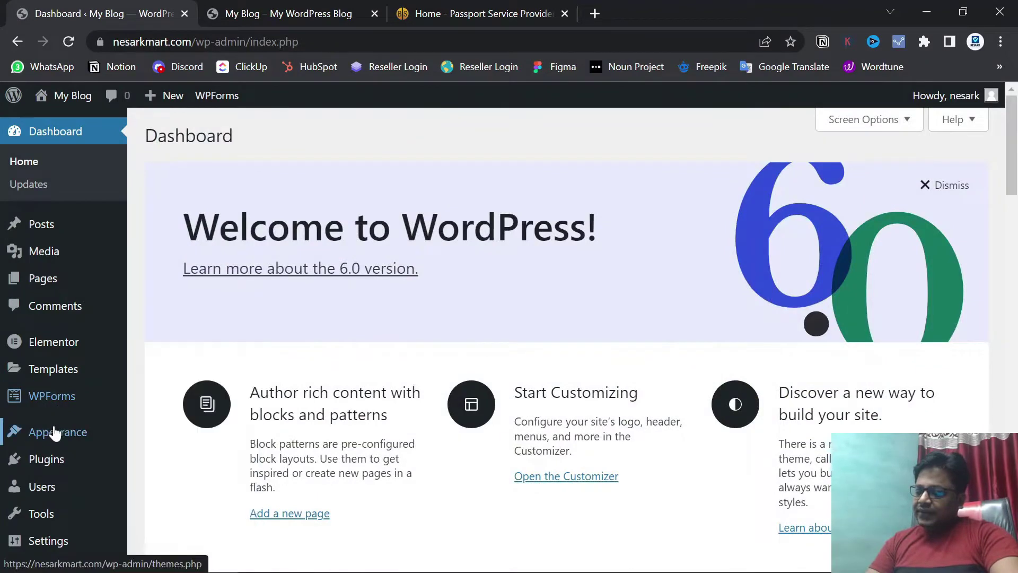
{"action": "mouse_move", "coordinate": [55, 433]}
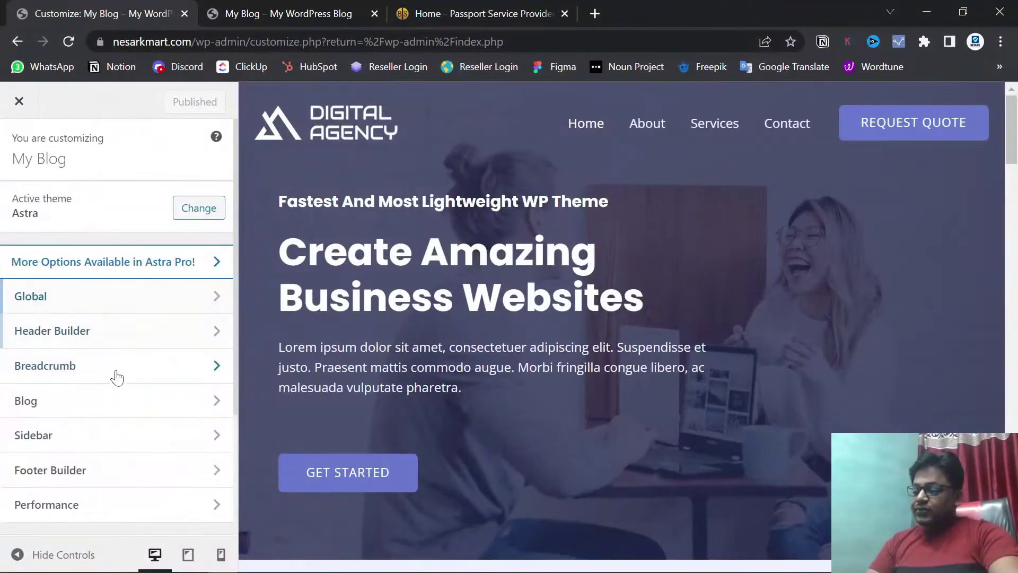
{"action": "left_click", "coordinate": [198, 333]}
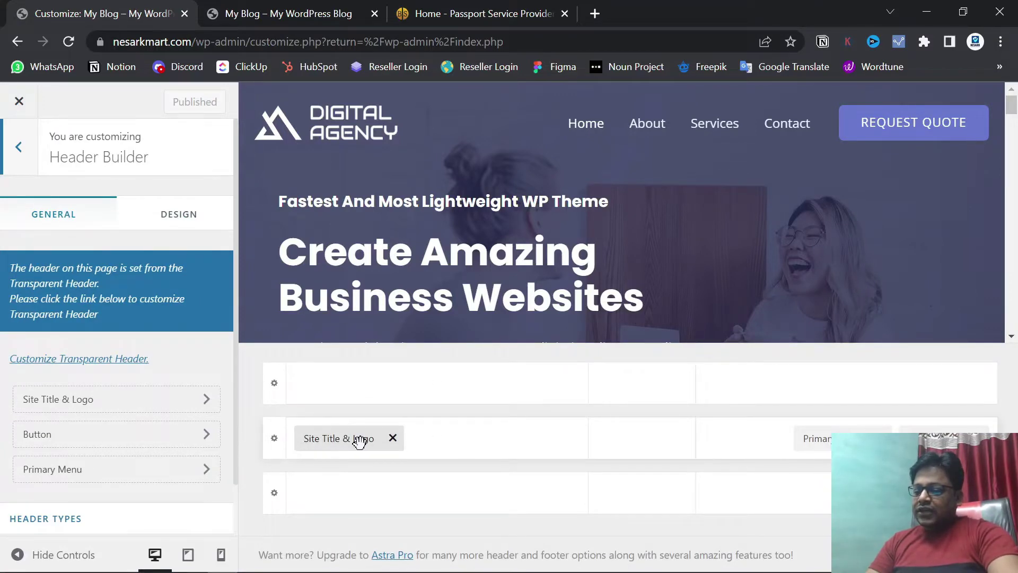
{"action": "left_click", "coordinate": [179, 405]}
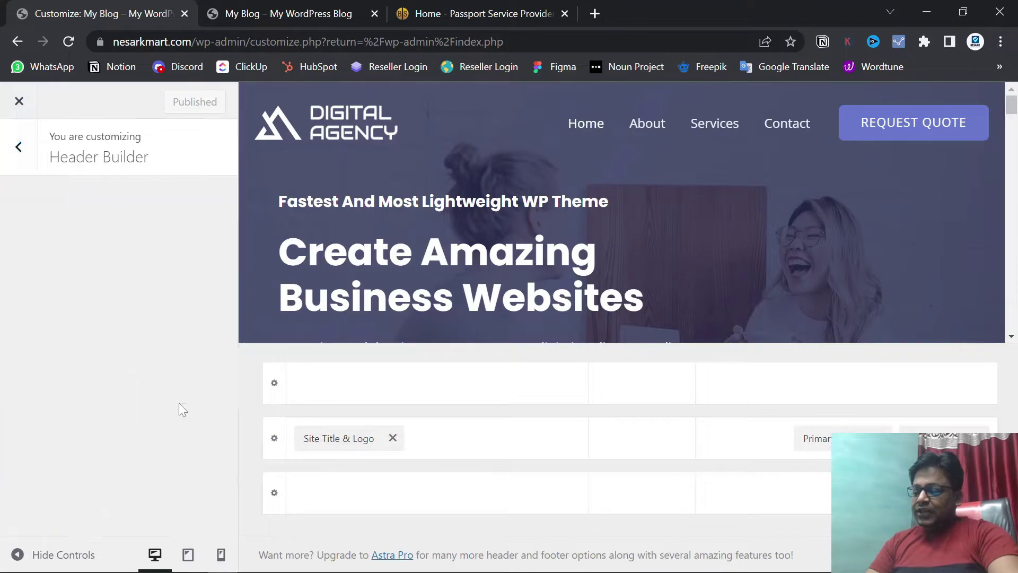
- Look through the Site Title & Logo settings and check the logo used on the reference passport site
{"action": "scroll", "coordinate": [161, 306], "scroll_direction": "down", "scroll_amount": 3}
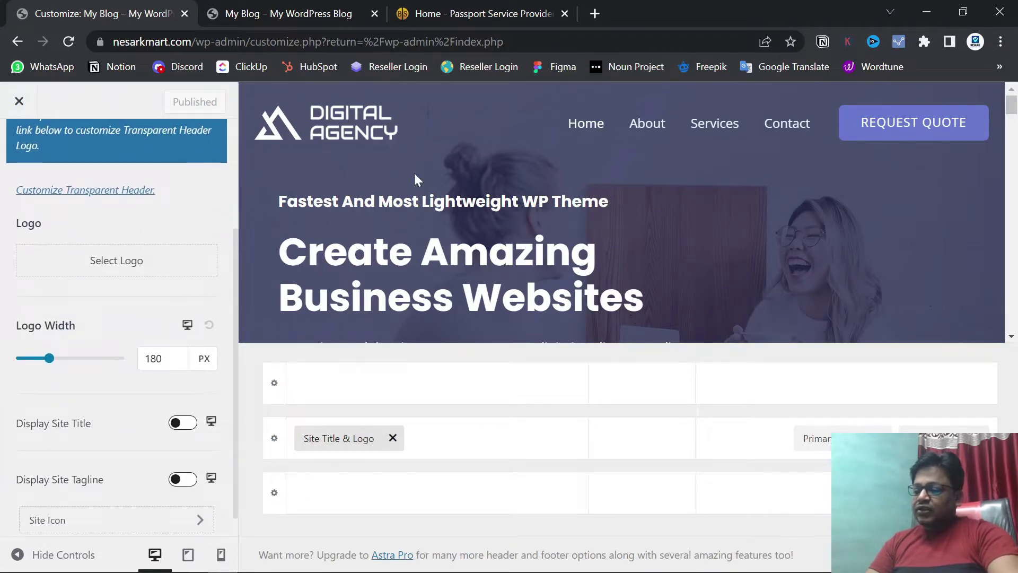
{"action": "scroll", "coordinate": [86, 370], "scroll_direction": "down", "scroll_amount": 1}
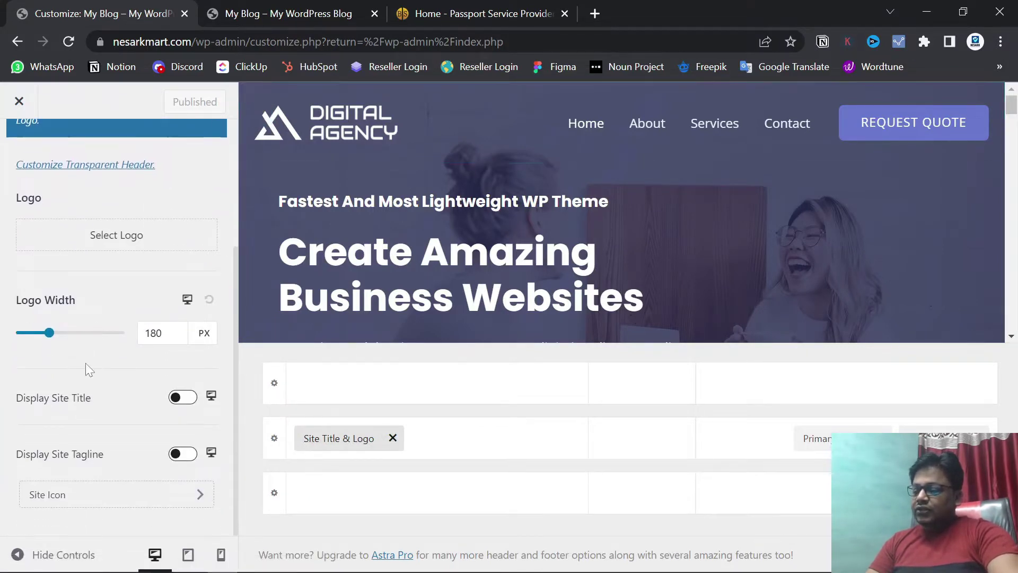
{"action": "scroll", "coordinate": [85, 366], "scroll_direction": "up", "scroll_amount": 3}
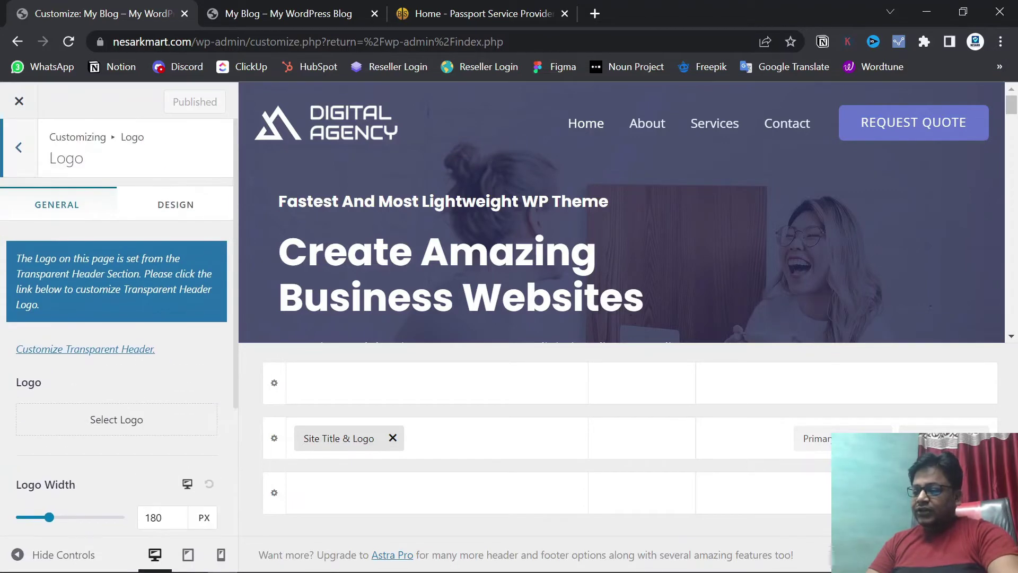
{"action": "left_click", "coordinate": [450, 14]}
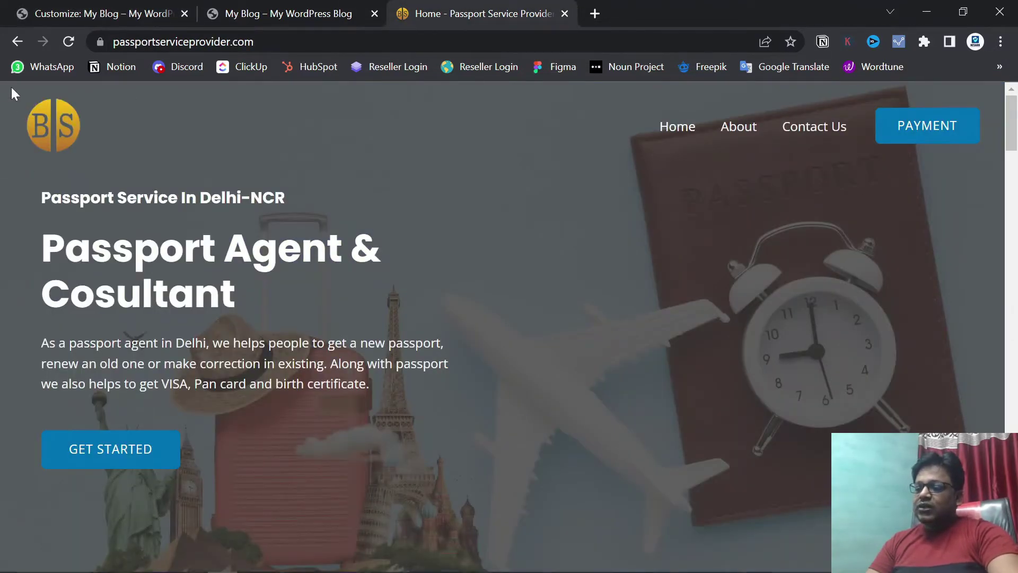
{"action": "left_click", "coordinate": [80, 13]}
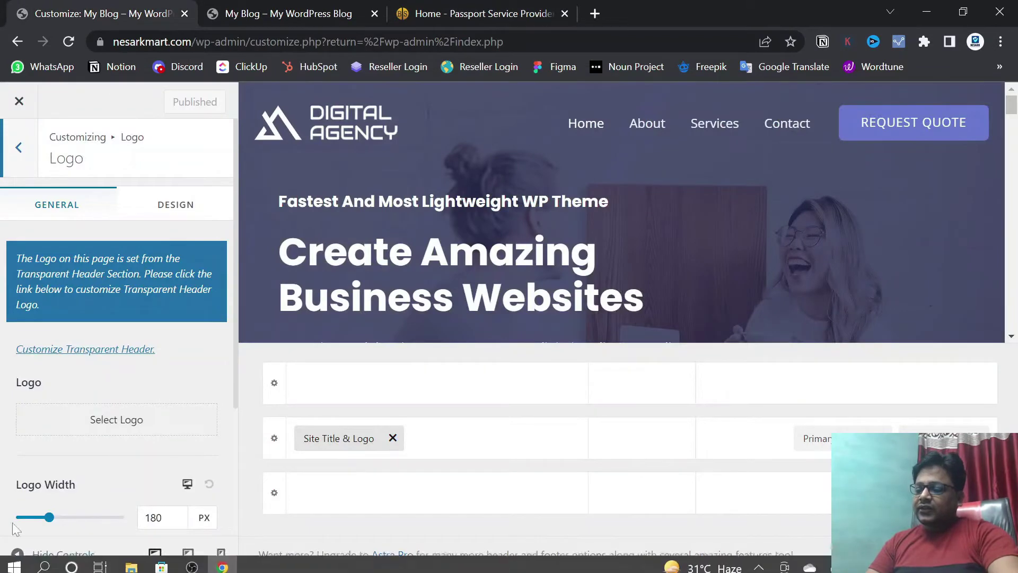
- Upload the logo image from the Desktop's website data folder and set it as the site logo without cropping
{"action": "left_click", "coordinate": [101, 430]}
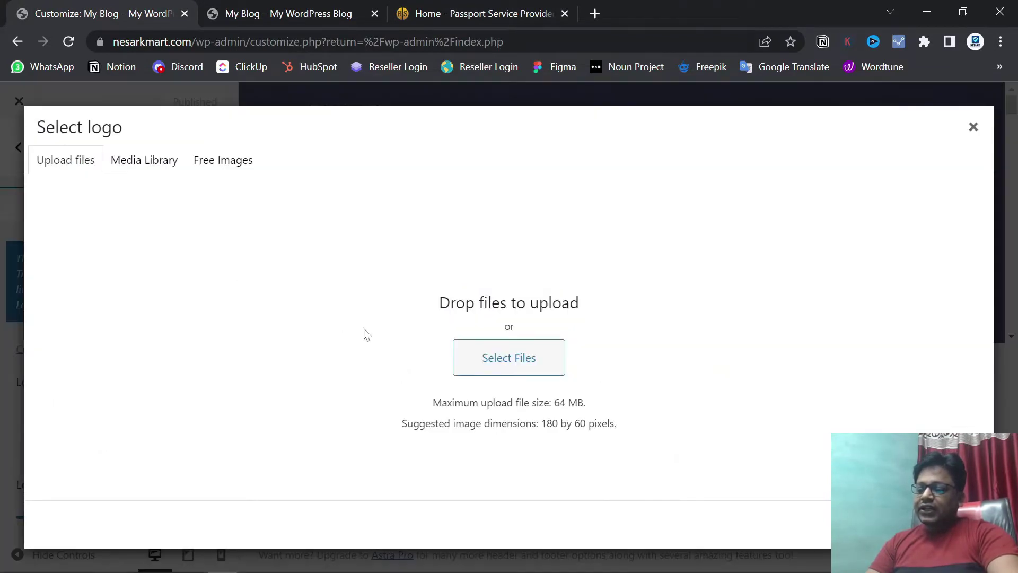
{"action": "left_click", "coordinate": [482, 367]}
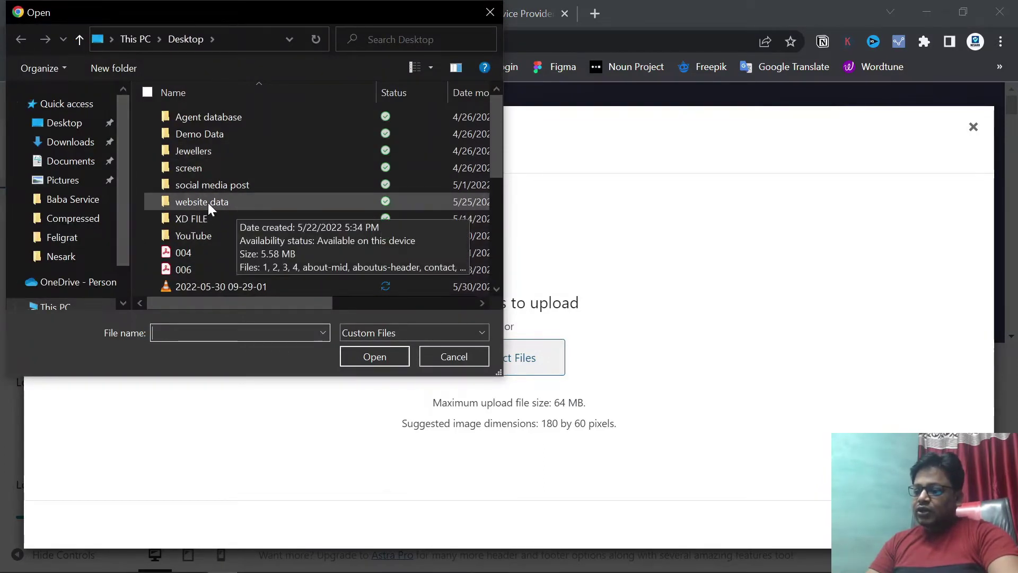
{"action": "left_click", "coordinate": [233, 203]}
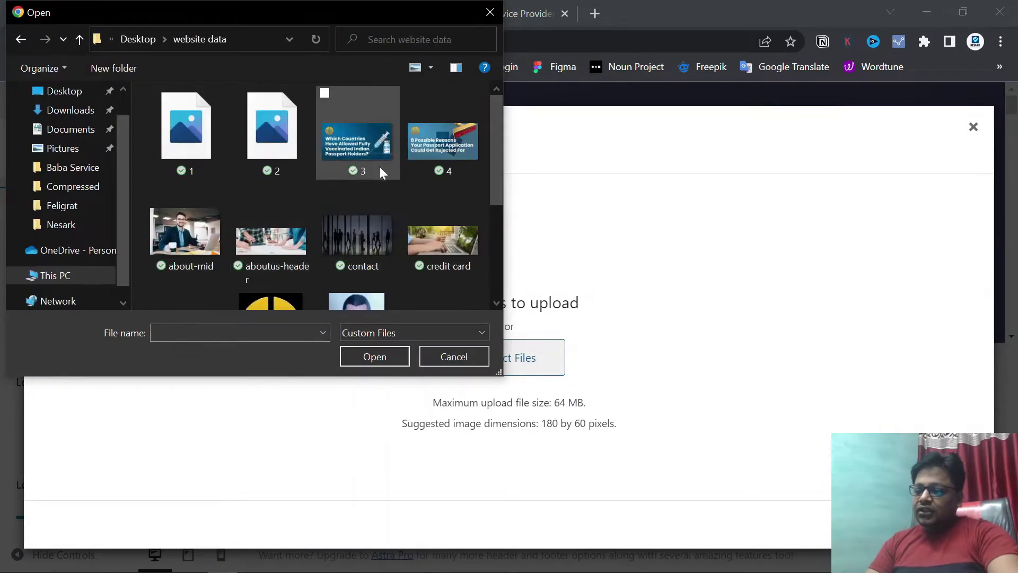
{"action": "scroll", "coordinate": [490, 180], "scroll_direction": "down", "scroll_amount": 2}
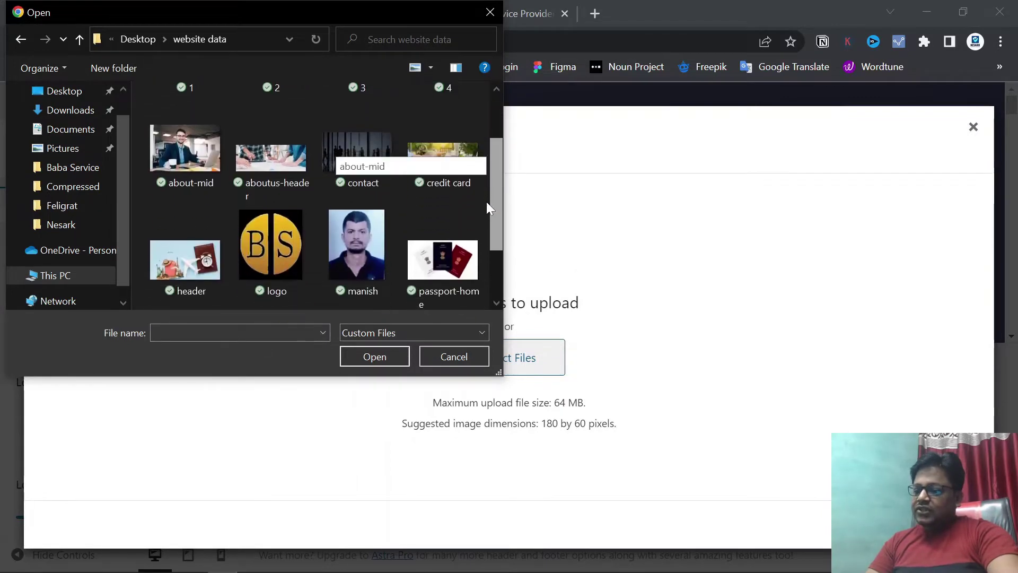
{"action": "left_click", "coordinate": [305, 229]}
{"action": "left_click", "coordinate": [365, 361]}
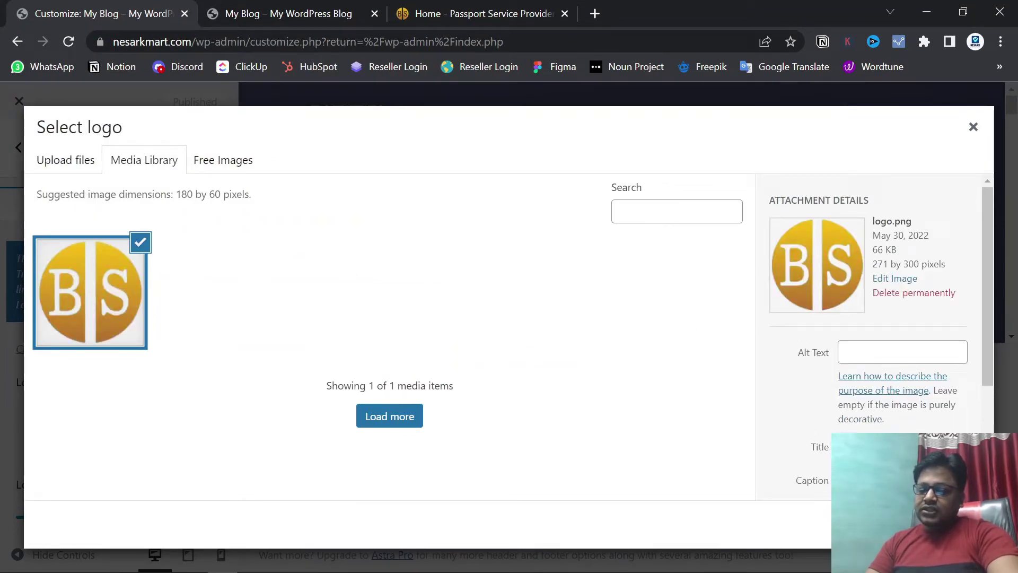
{"action": "left_click", "coordinate": [960, 525]}
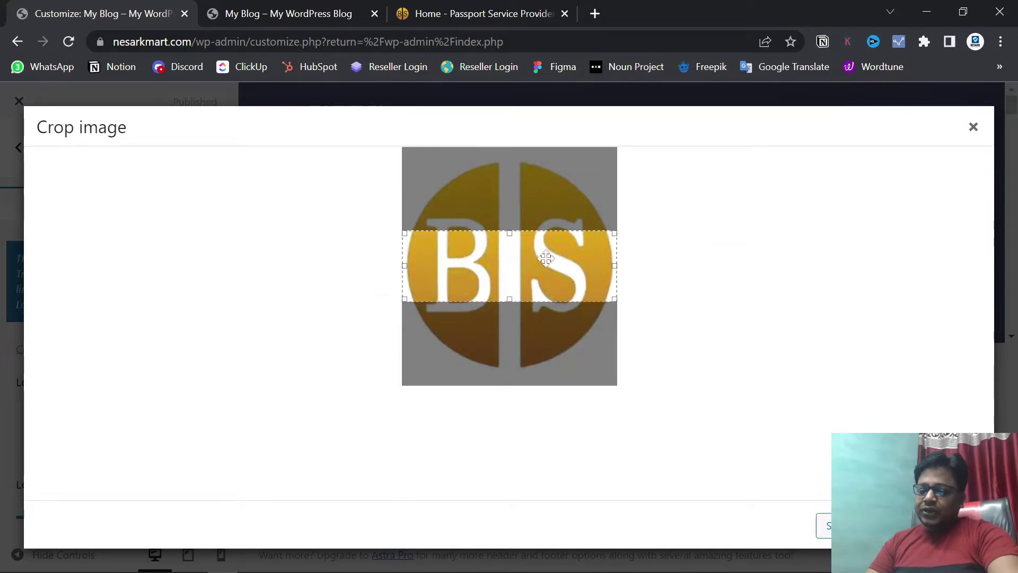
{"action": "left_click", "coordinate": [827, 525]}
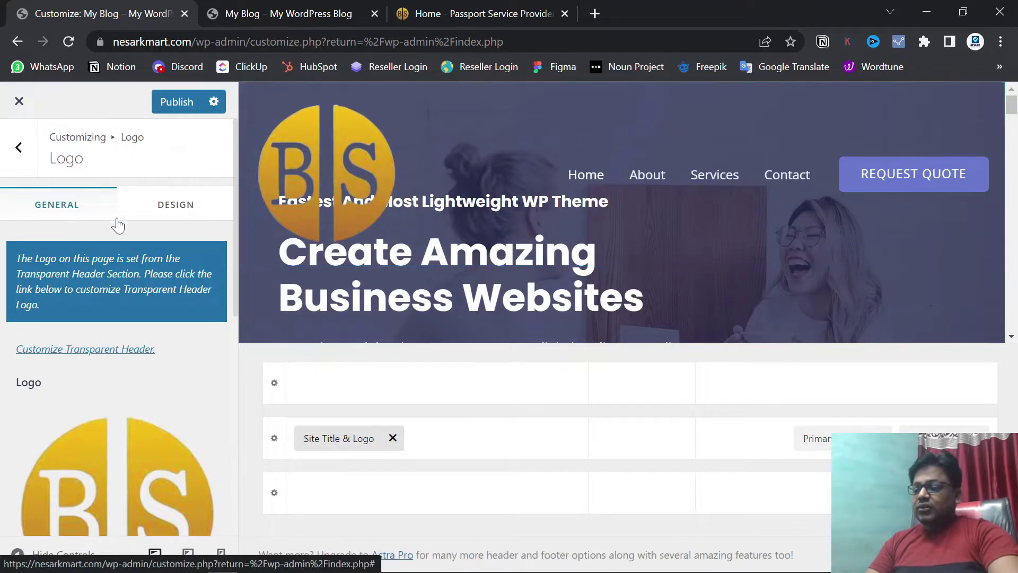
- Publish the new site logo and reload the live website to check its header
{"action": "scroll", "coordinate": [164, 228], "scroll_direction": "down", "scroll_amount": 2}
{"action": "scroll", "coordinate": [163, 228], "scroll_direction": "up", "scroll_amount": 2}
{"action": "left_click", "coordinate": [177, 101]}
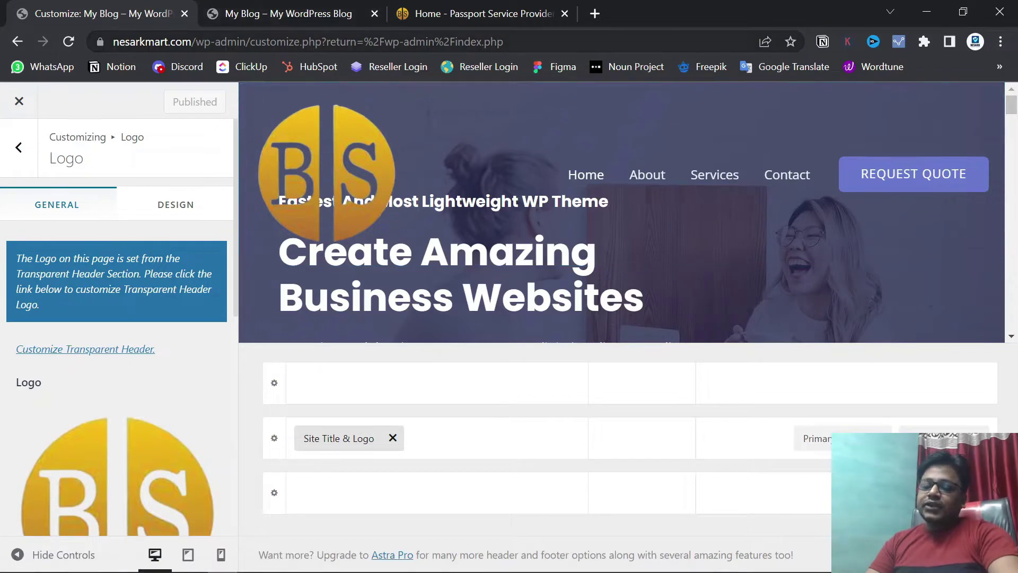
{"action": "left_click", "coordinate": [277, 6]}
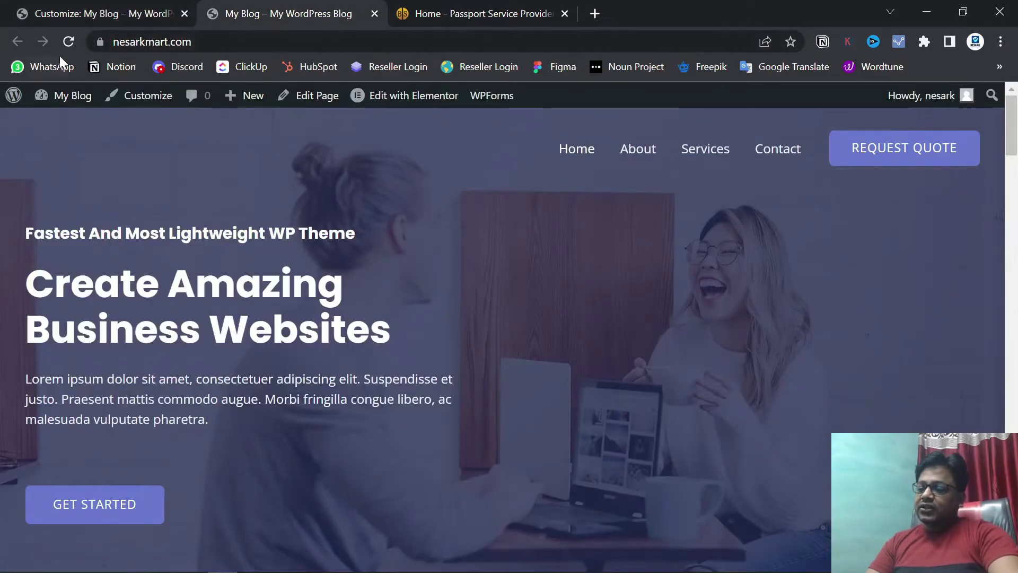
{"action": "left_click", "coordinate": [70, 42]}
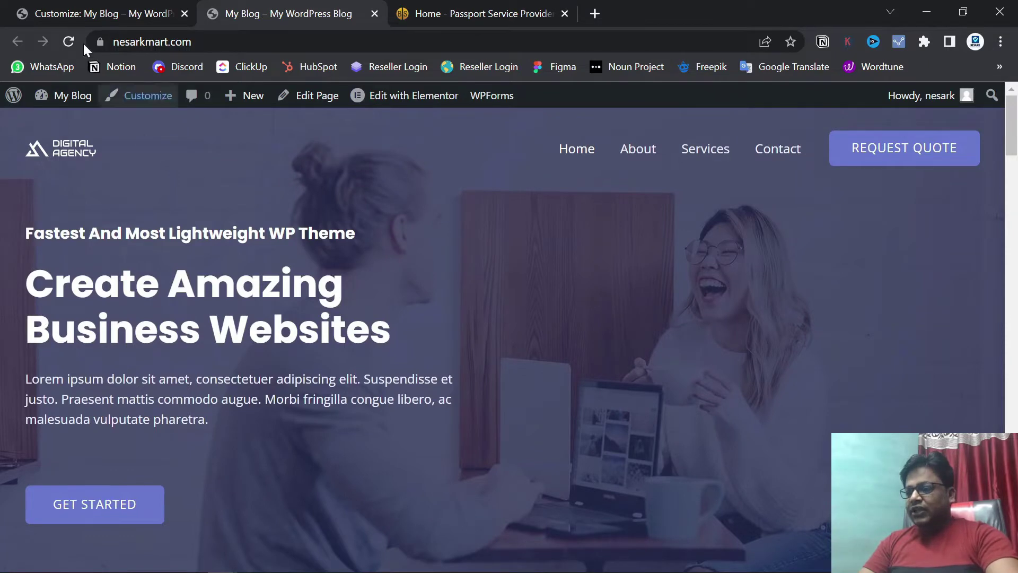
- Reopen the Site Title & Logo settings, review the logo and its width, and compare the preview with the live homepage
{"action": "left_click", "coordinate": [74, 8]}
{"action": "scroll", "coordinate": [150, 391], "scroll_direction": "down", "scroll_amount": 1}
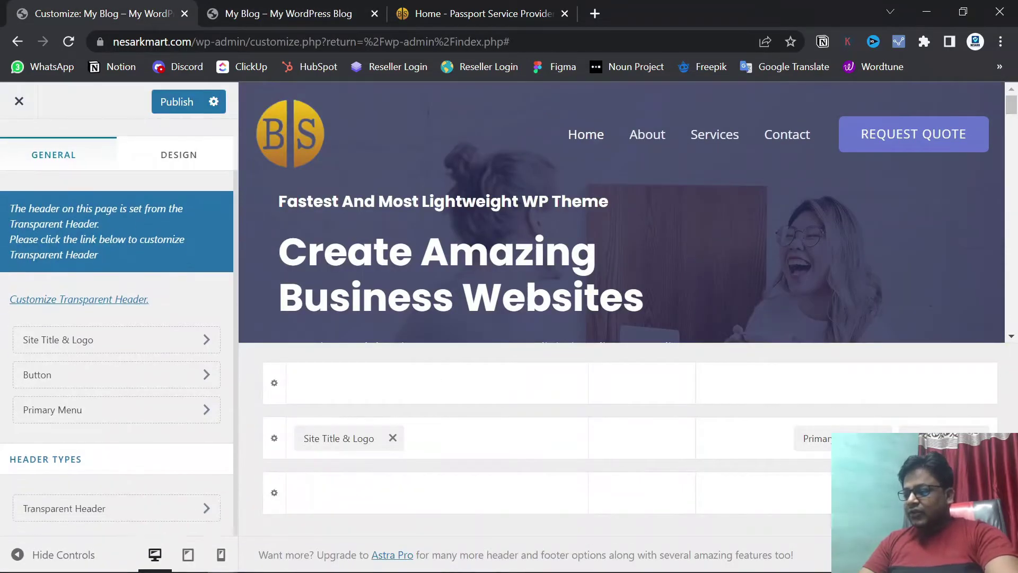
{"action": "scroll", "coordinate": [142, 270], "scroll_direction": "up", "scroll_amount": 1}
{"action": "scroll", "coordinate": [143, 271], "scroll_direction": "down", "scroll_amount": 1}
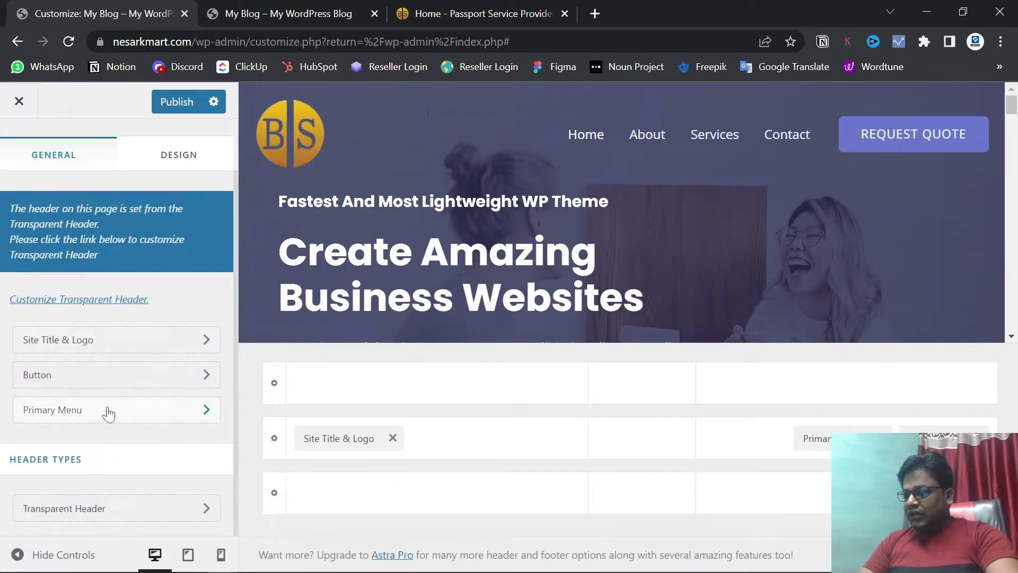
{"action": "left_click", "coordinate": [162, 350]}
{"action": "scroll", "coordinate": [122, 356], "scroll_direction": "down", "scroll_amount": 6}
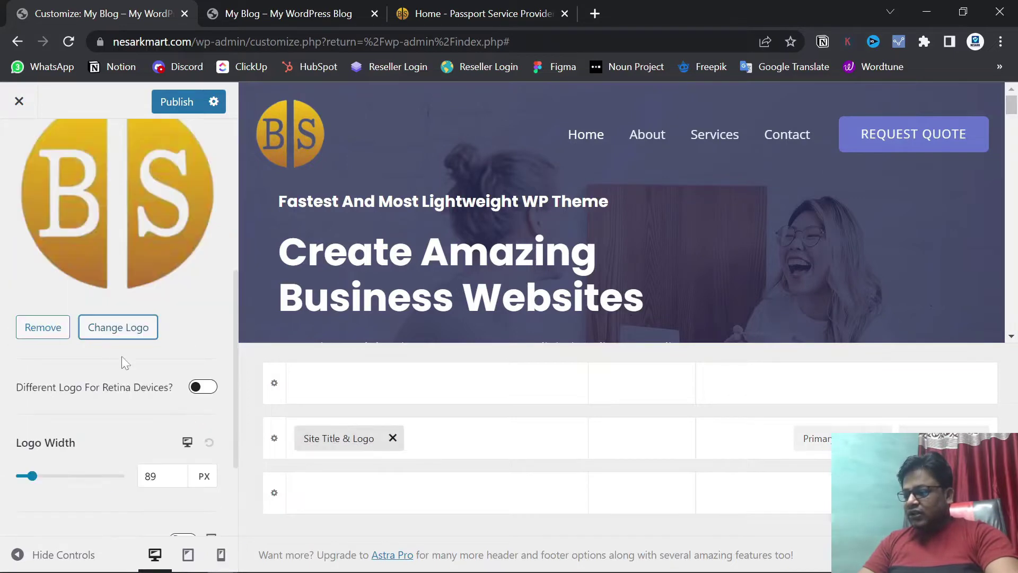
{"action": "scroll", "coordinate": [131, 350], "scroll_direction": "up", "scroll_amount": 1}
{"action": "scroll", "coordinate": [131, 350], "scroll_direction": "up", "scroll_amount": 4}
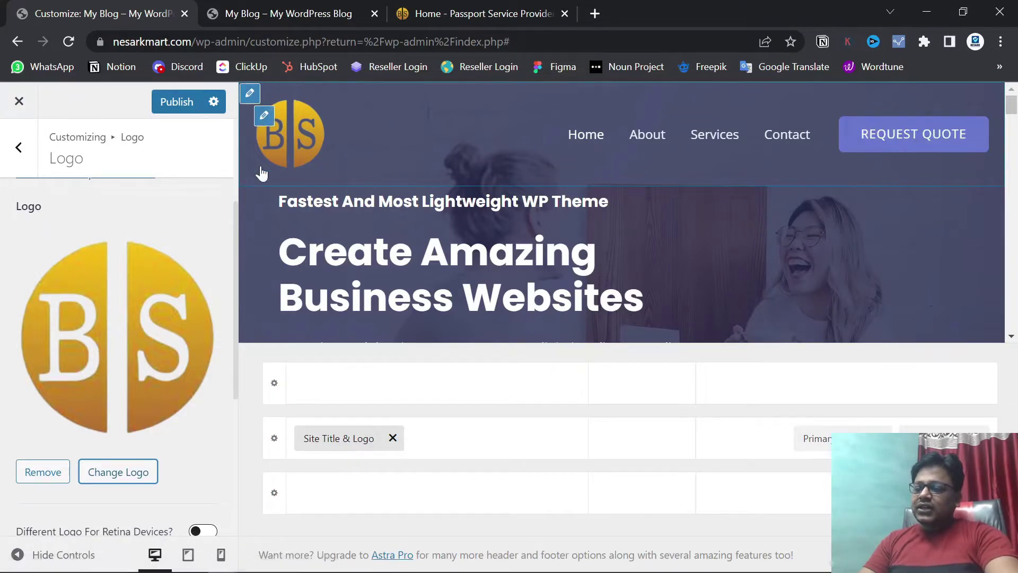
{"action": "left_click", "coordinate": [295, 11]}
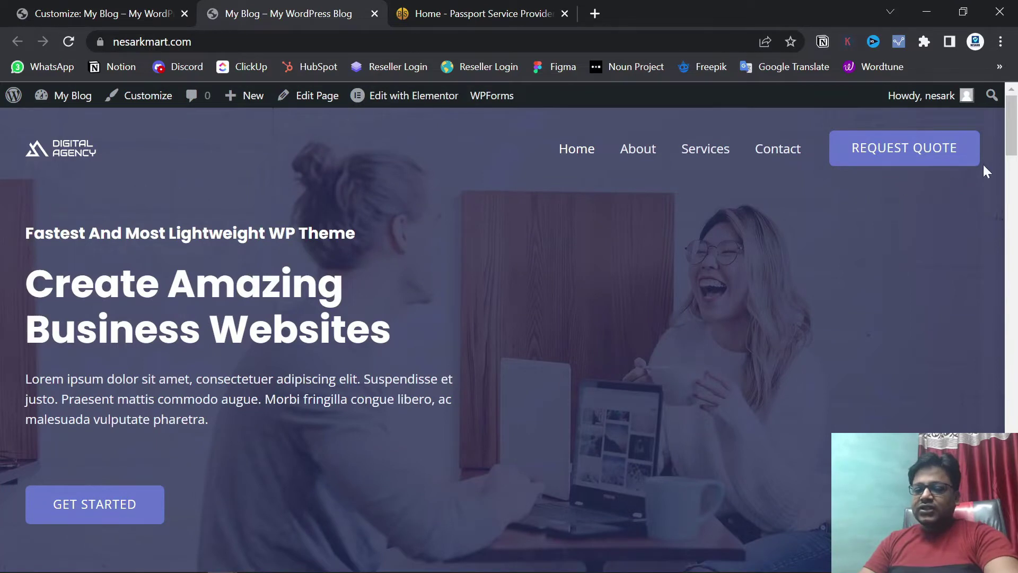
{"action": "scroll", "coordinate": [475, 352], "scroll_direction": "down", "scroll_amount": 6}
{"action": "scroll", "coordinate": [475, 352], "scroll_direction": "up", "scroll_amount": 6}
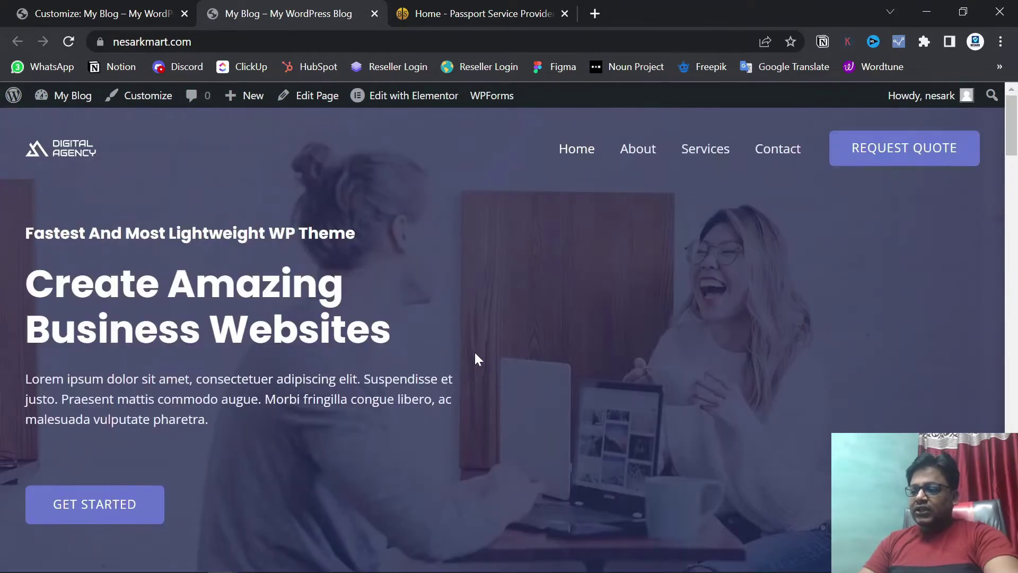
- Return to the Customizer's Logo settings and open the Transparent Header settings linked there
{"action": "left_click", "coordinate": [9, 6]}
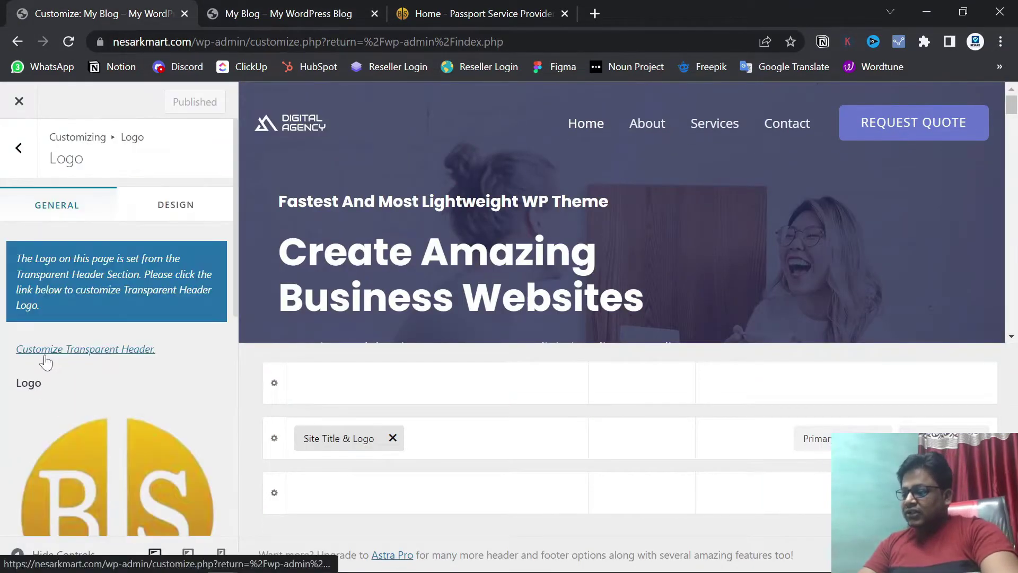
{"action": "scroll", "coordinate": [94, 360], "scroll_direction": "down", "scroll_amount": 6}
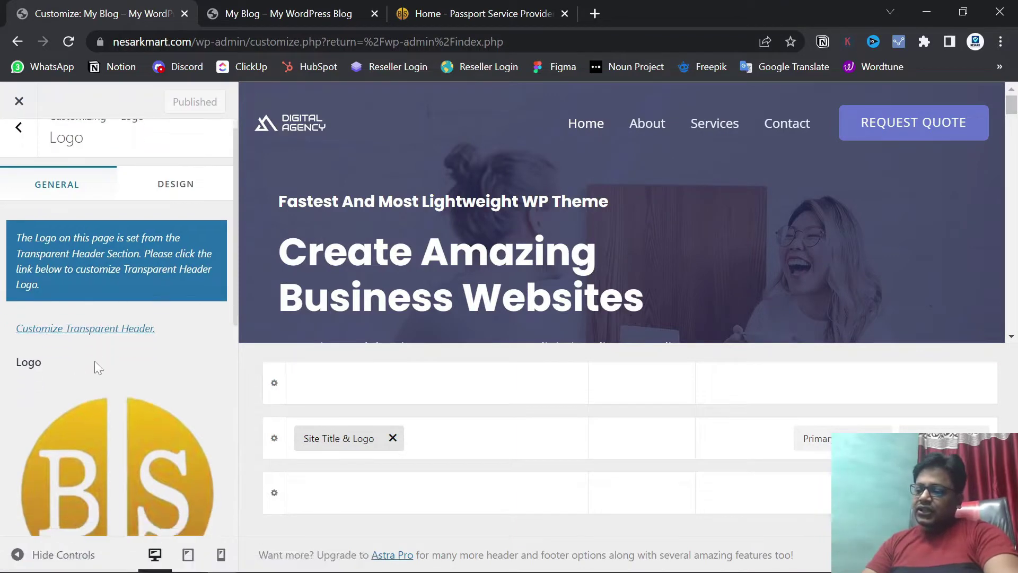
{"action": "scroll", "coordinate": [94, 361], "scroll_direction": "up", "scroll_amount": 6}
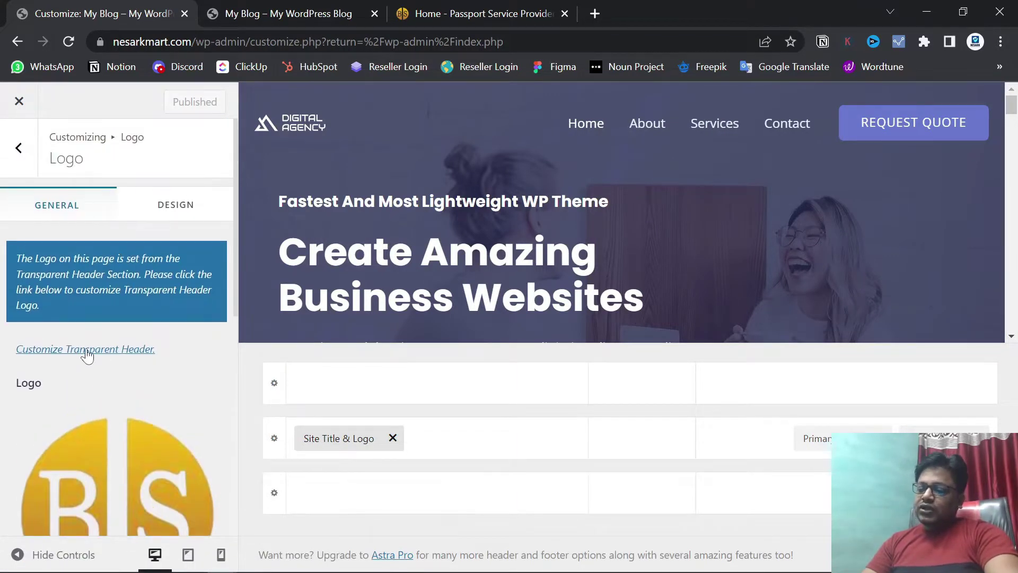
{"action": "left_click", "coordinate": [100, 350]}
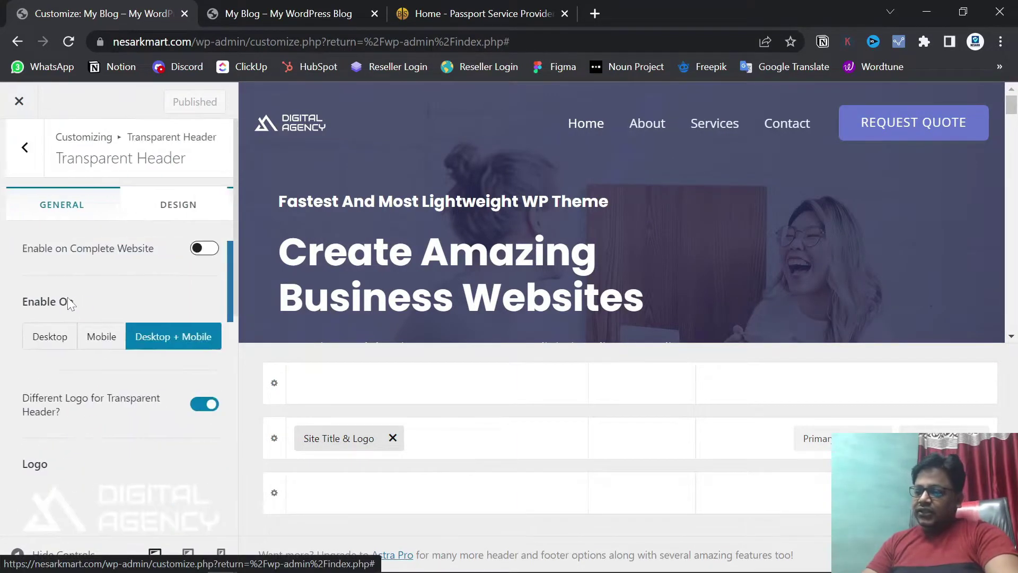
- Replace the transparent header's Digital Agency logo with logo.png from the media library
{"action": "scroll", "coordinate": [142, 254], "scroll_direction": "down", "scroll_amount": 4}
{"action": "scroll", "coordinate": [142, 253], "scroll_direction": "up", "scroll_amount": 3}
{"action": "scroll", "coordinate": [142, 253], "scroll_direction": "down", "scroll_amount": 3}
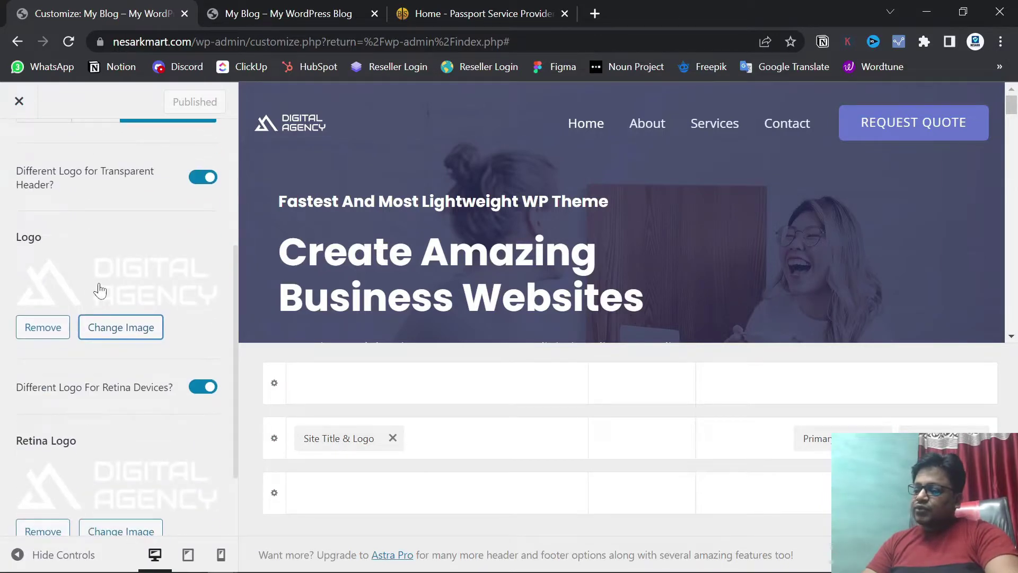
{"action": "scroll", "coordinate": [191, 286], "scroll_direction": "up", "scroll_amount": 3}
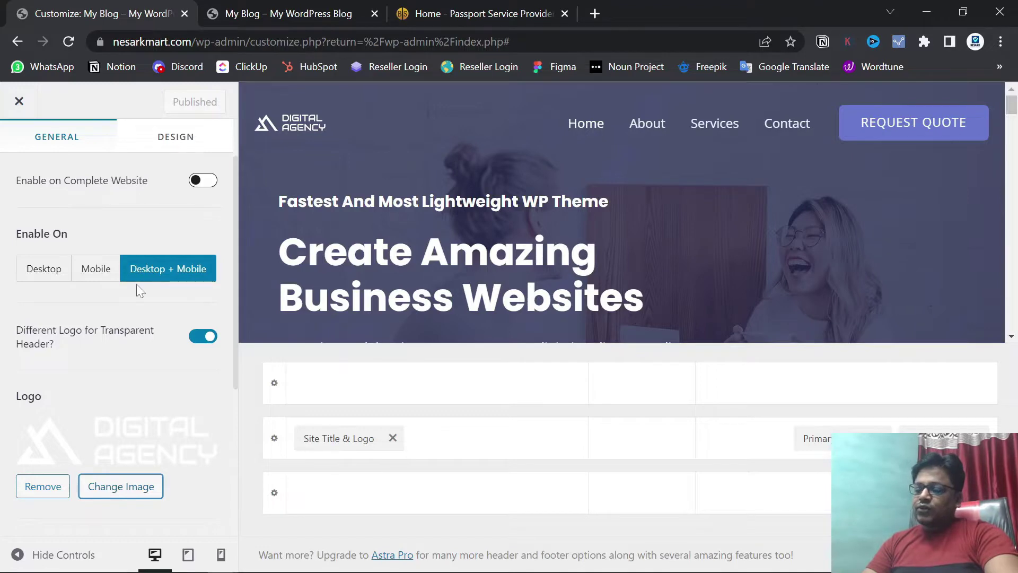
{"action": "scroll", "coordinate": [164, 295], "scroll_direction": "down", "scroll_amount": 2}
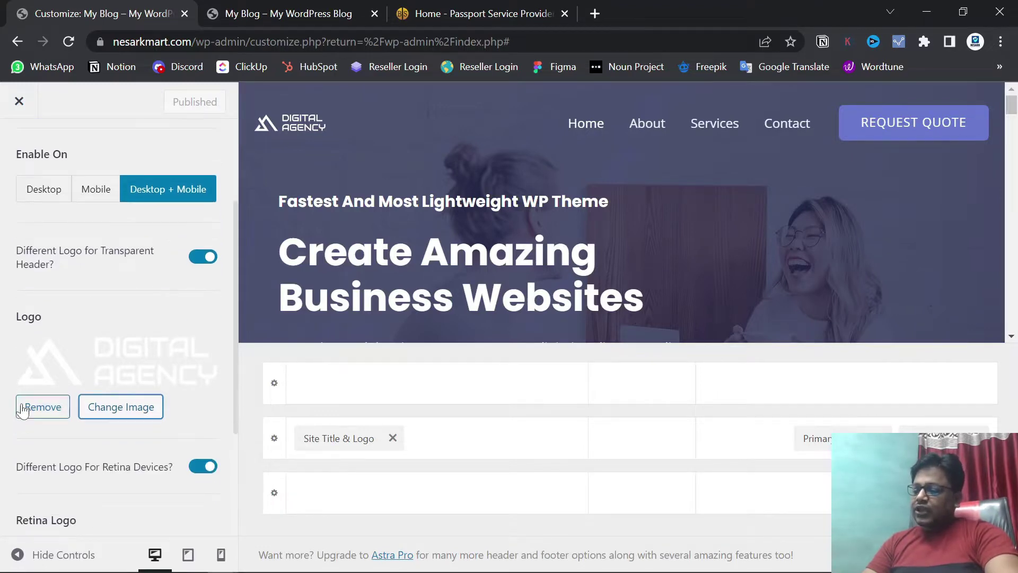
{"action": "left_click", "coordinate": [117, 409]}
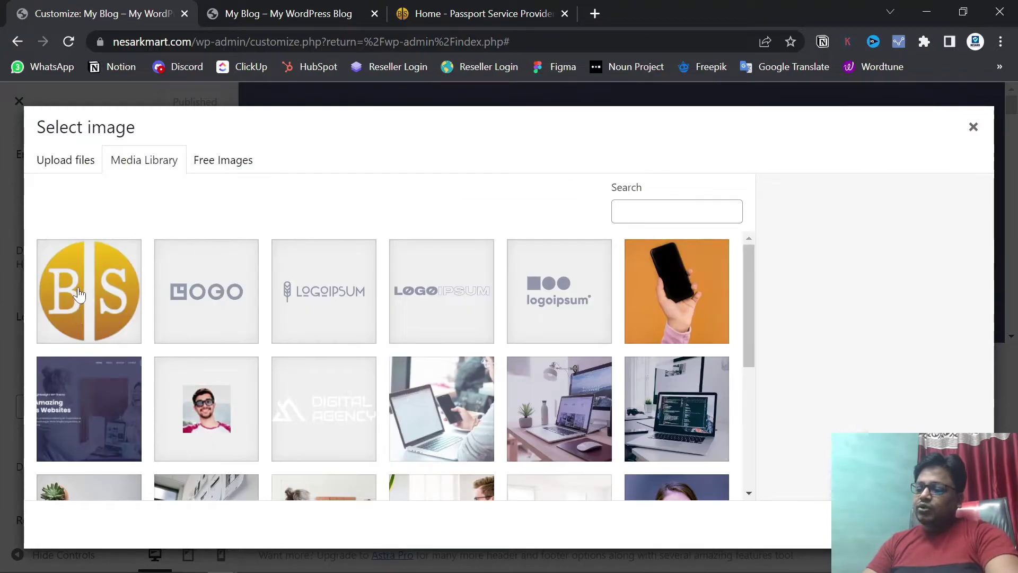
{"action": "left_click", "coordinate": [80, 294]}
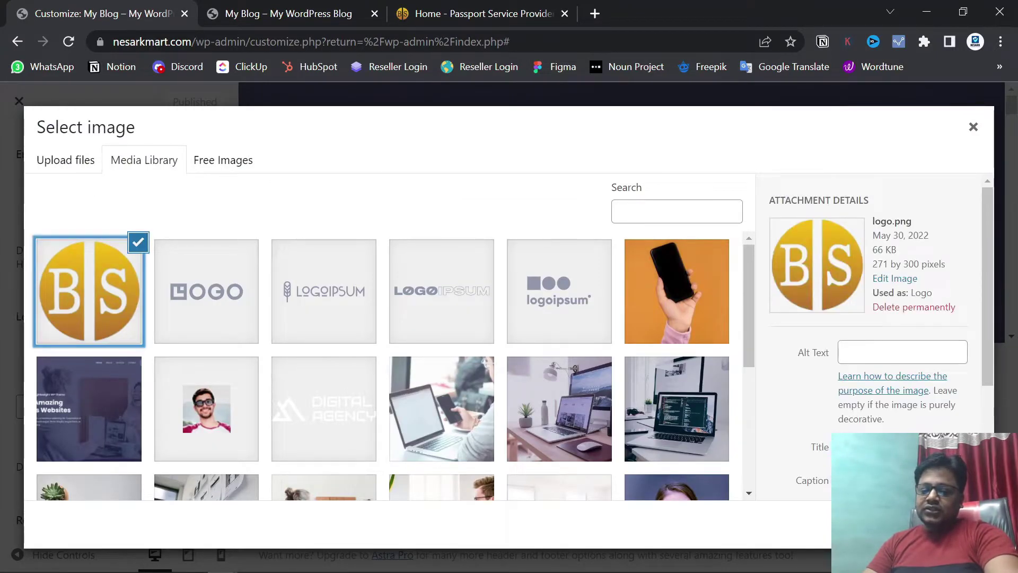
{"action": "left_click", "coordinate": [954, 525]}
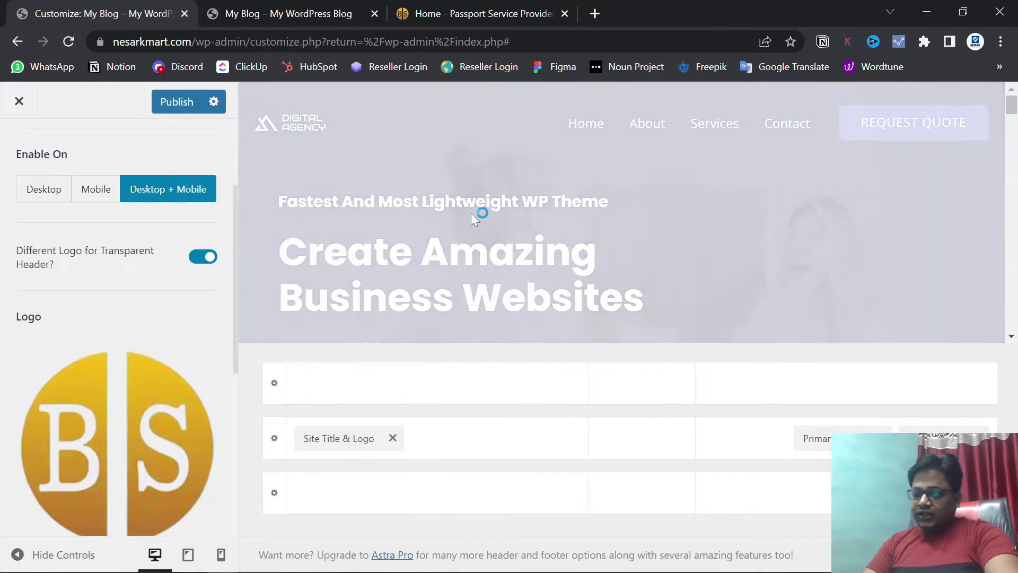
- Turn off the different logo for retina devices in the transparent header and set the logo width to 83 px
{"action": "scroll", "coordinate": [130, 348], "scroll_direction": "down", "scroll_amount": 4}
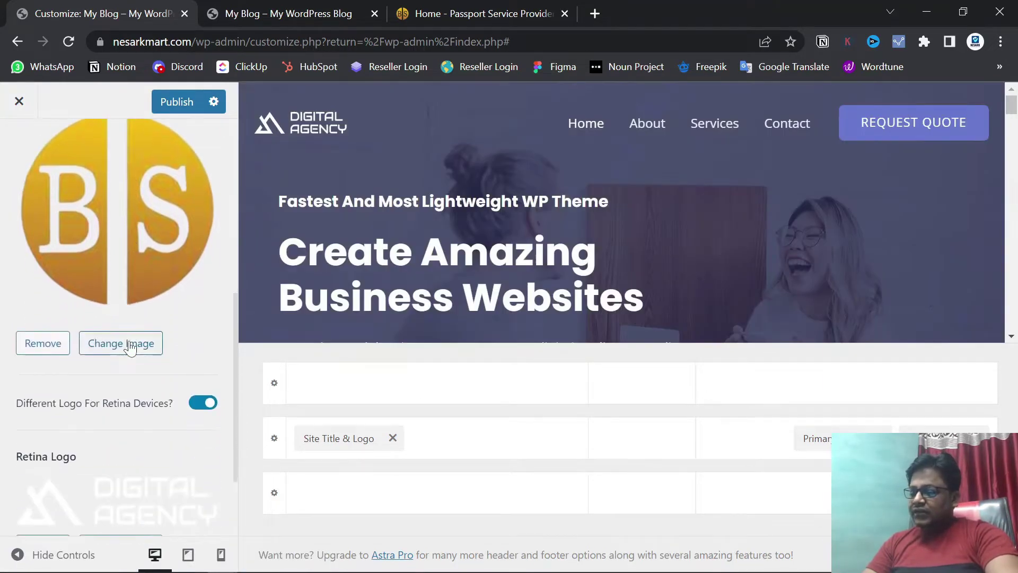
{"action": "scroll", "coordinate": [130, 347], "scroll_direction": "down", "scroll_amount": 3}
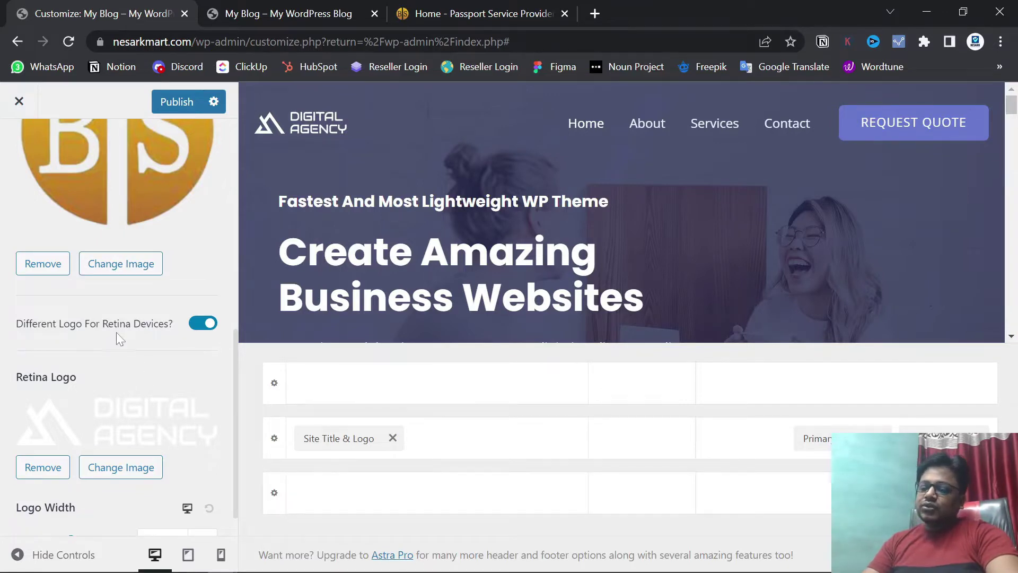
{"action": "left_click", "coordinate": [203, 323]}
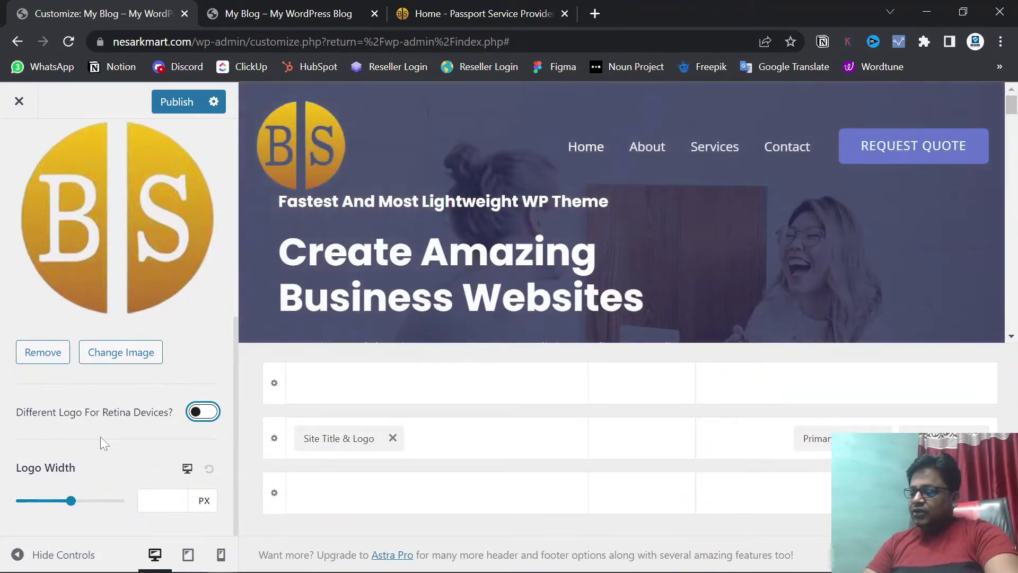
{"action": "left_click_drag", "start_coordinate": [73, 506], "coordinate": [36, 502]}
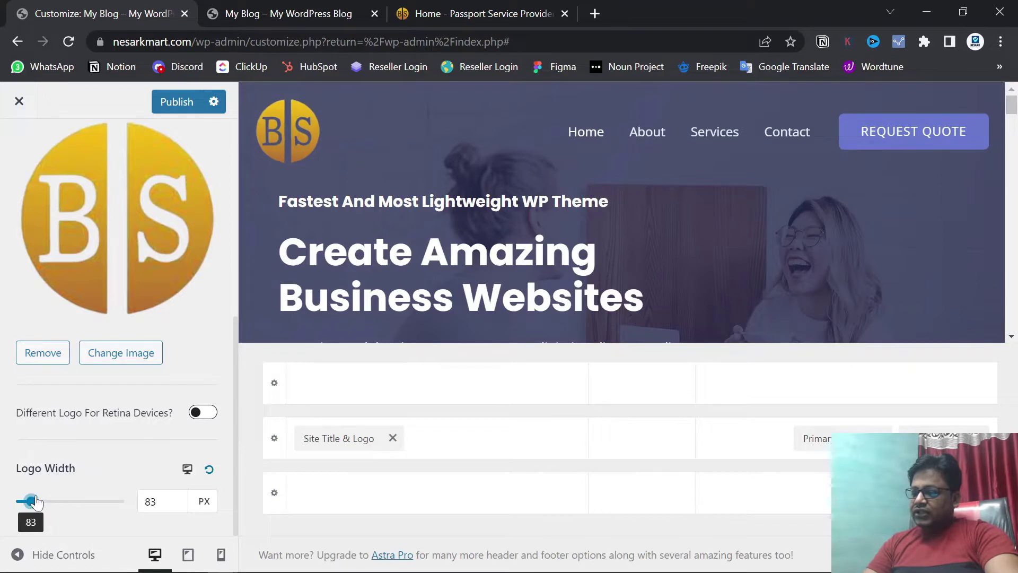
- Publish the transparent header logo changes, then reload the live homepage and compare its logo with the passportserviceprovider.com reference site
{"action": "left_click", "coordinate": [188, 102]}
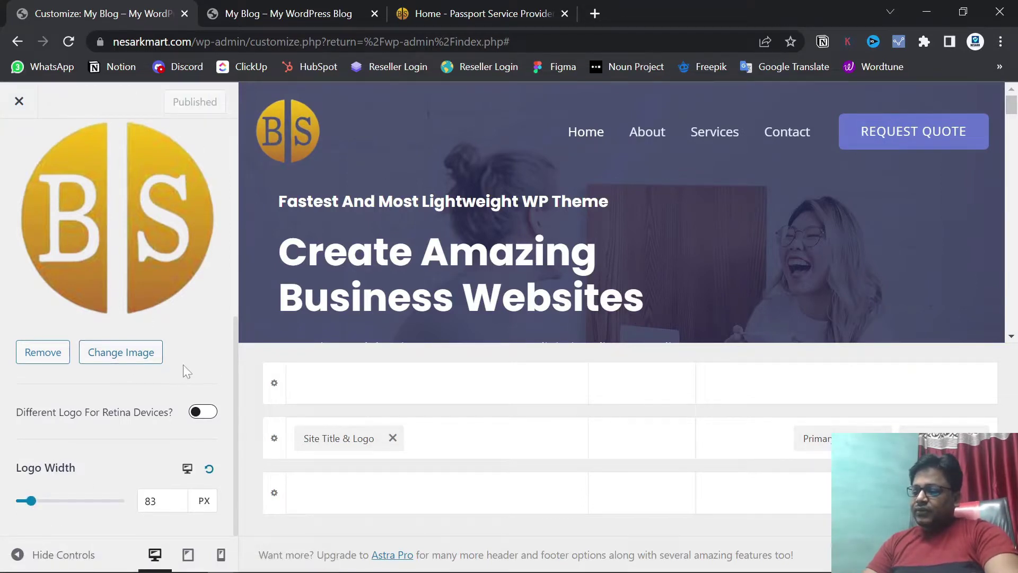
{"action": "left_click", "coordinate": [290, 8]}
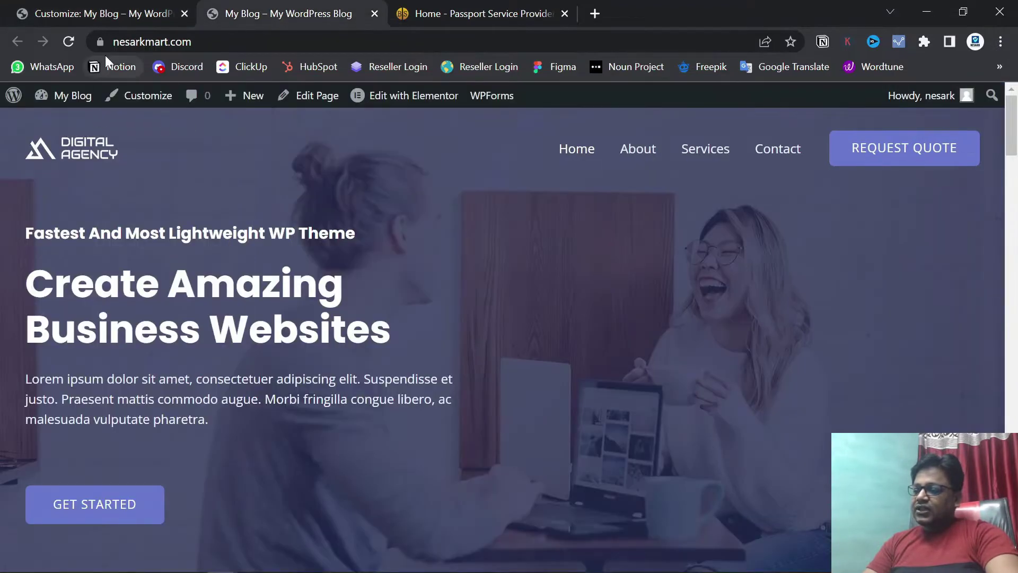
{"action": "left_click", "coordinate": [69, 41]}
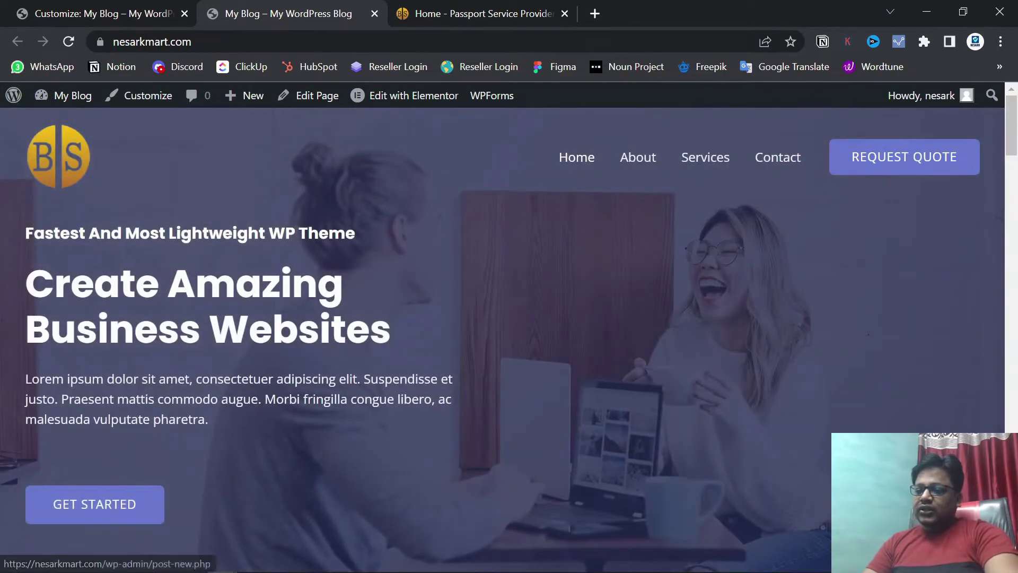
{"action": "left_click", "coordinate": [468, 6]}
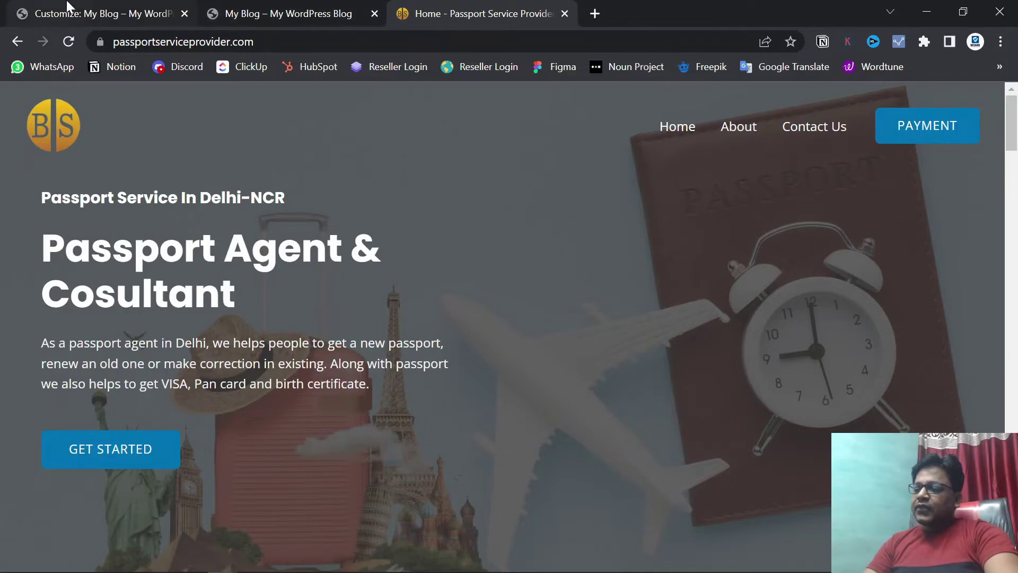
- Set the transparent header's logo width to 80 px in the Customizer and publish the change
{"action": "left_click", "coordinate": [74, 12]}
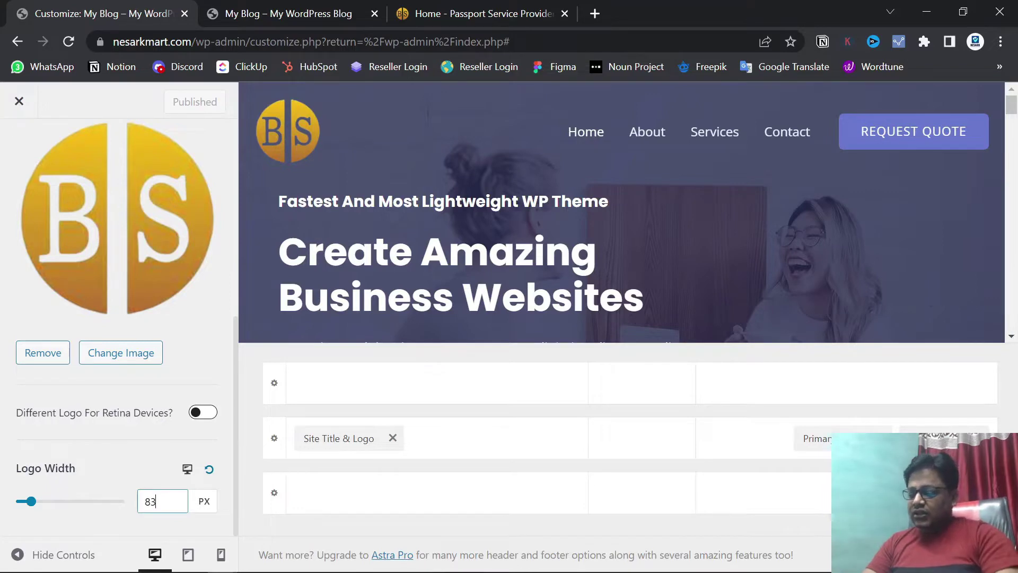
{"action": "key", "text": "BackSpace"}
{"action": "type", "text": "0"}
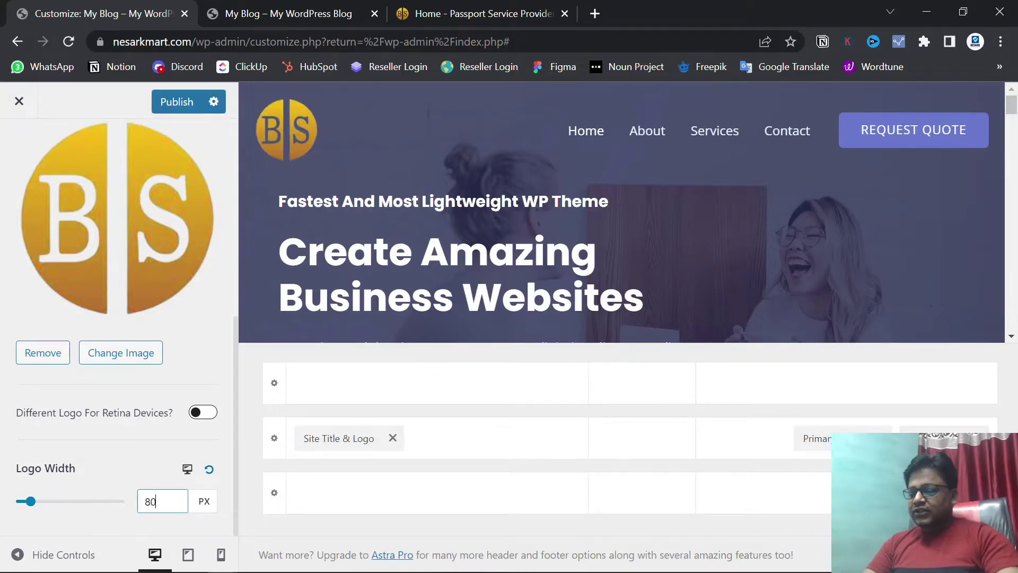
{"action": "left_click", "coordinate": [173, 101]}
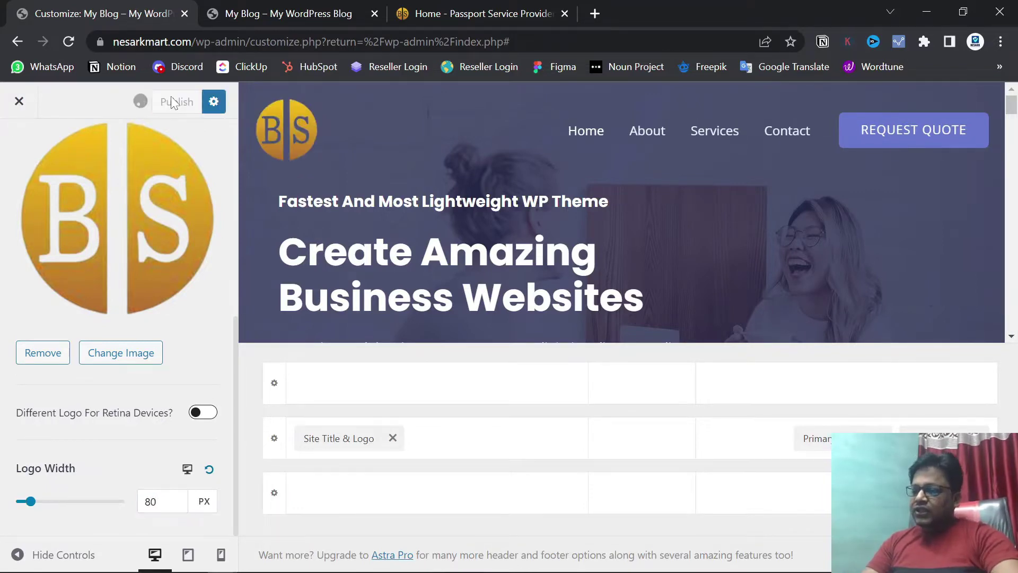
- Reload the live nesarkmart.com homepage and compare its header and hero section with the passportserviceprovider.com reference site
{"action": "left_click", "coordinate": [276, 14]}
{"action": "left_click", "coordinate": [68, 42]}
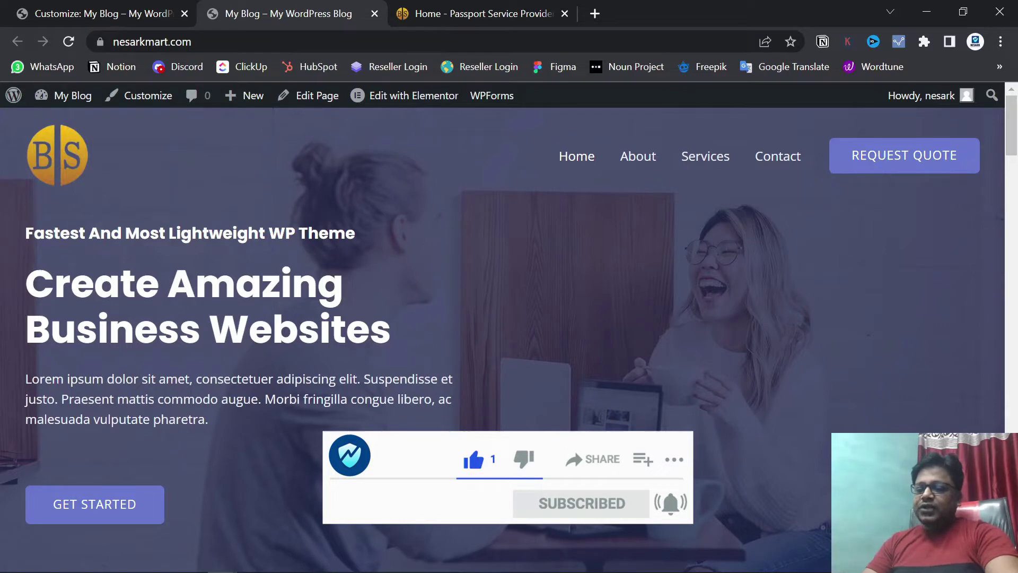
{"action": "scroll", "coordinate": [475, 346], "scroll_direction": "down", "scroll_amount": 2}
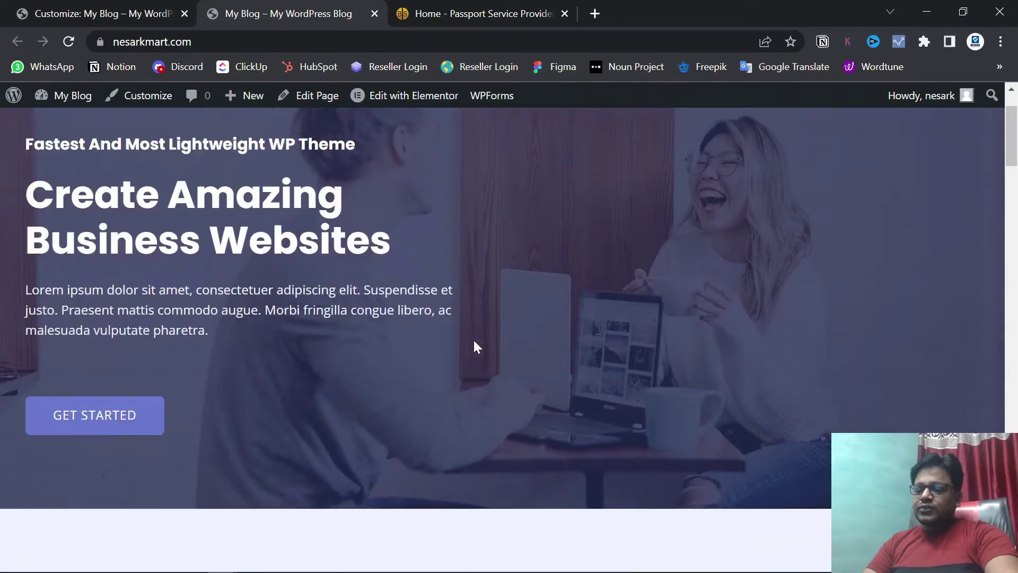
{"action": "scroll", "coordinate": [475, 346], "scroll_direction": "up", "scroll_amount": 2}
{"action": "left_click", "coordinate": [459, 11]}
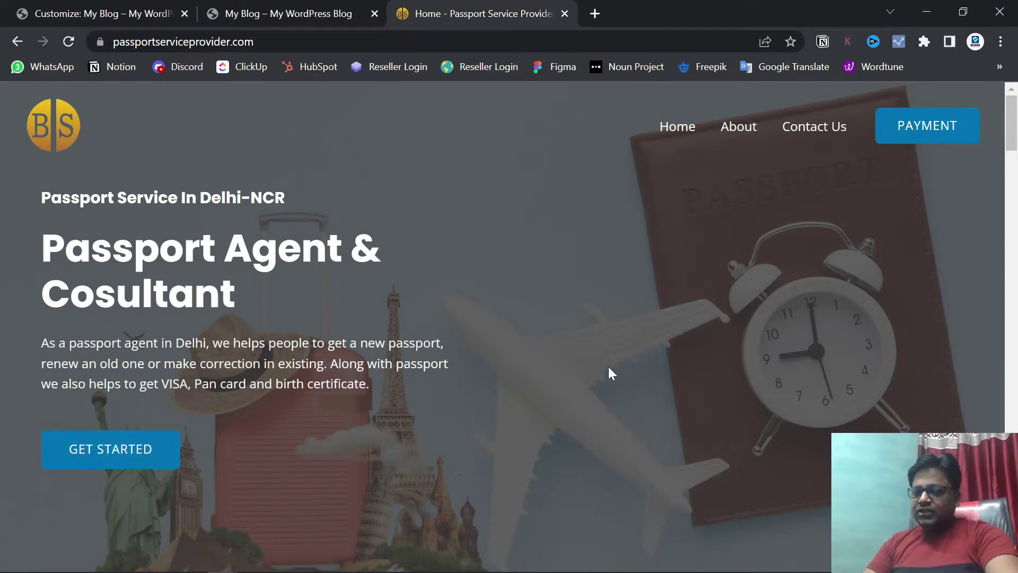
{"action": "scroll", "coordinate": [609, 368], "scroll_direction": "down", "scroll_amount": 3}
{"action": "scroll", "coordinate": [609, 367], "scroll_direction": "up", "scroll_amount": 3}
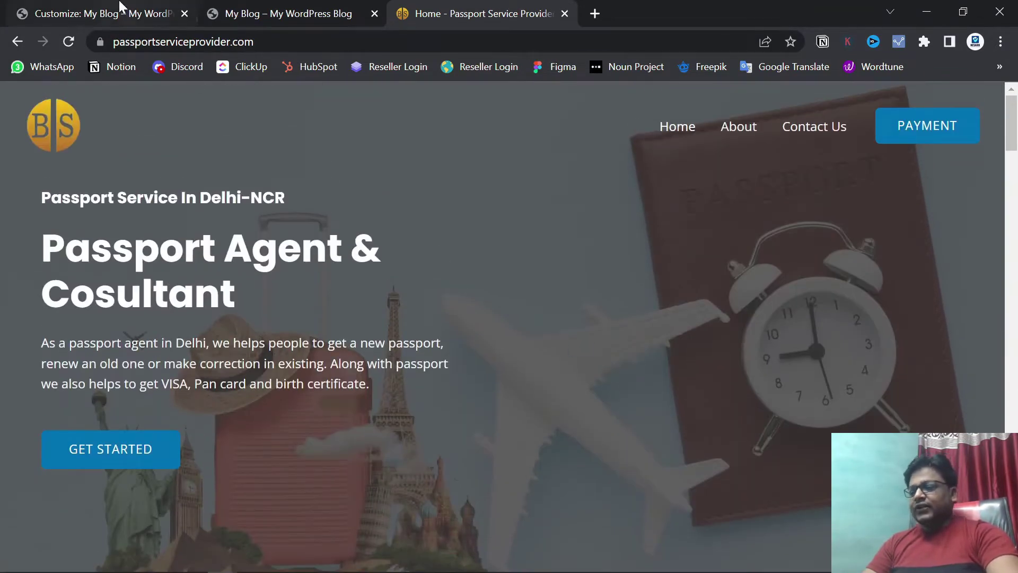
- Exit the Customizer and open the Home page from the list of all pages for editing with Elementor
{"action": "left_click", "coordinate": [113, 12]}
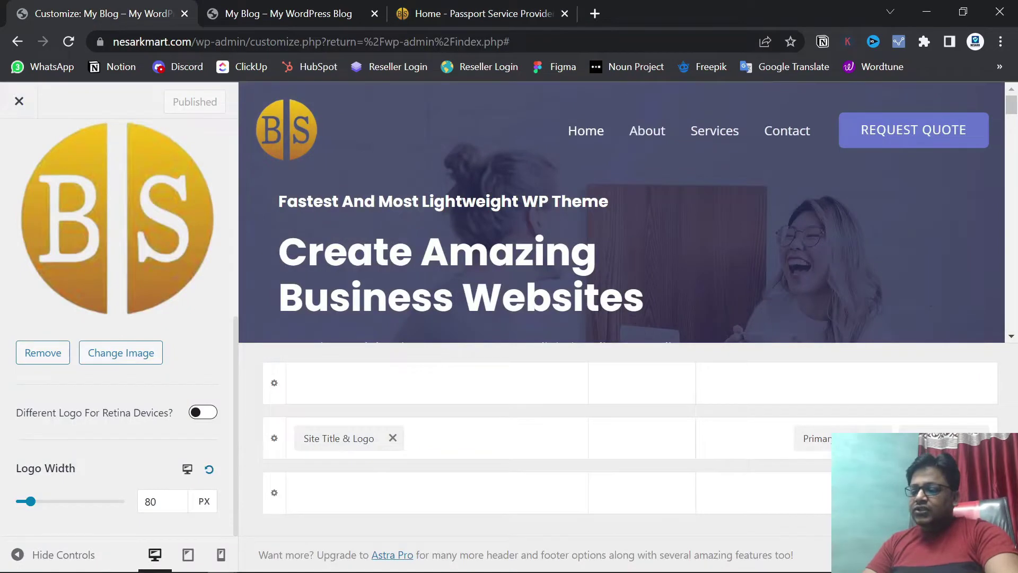
{"action": "left_click", "coordinate": [19, 104]}
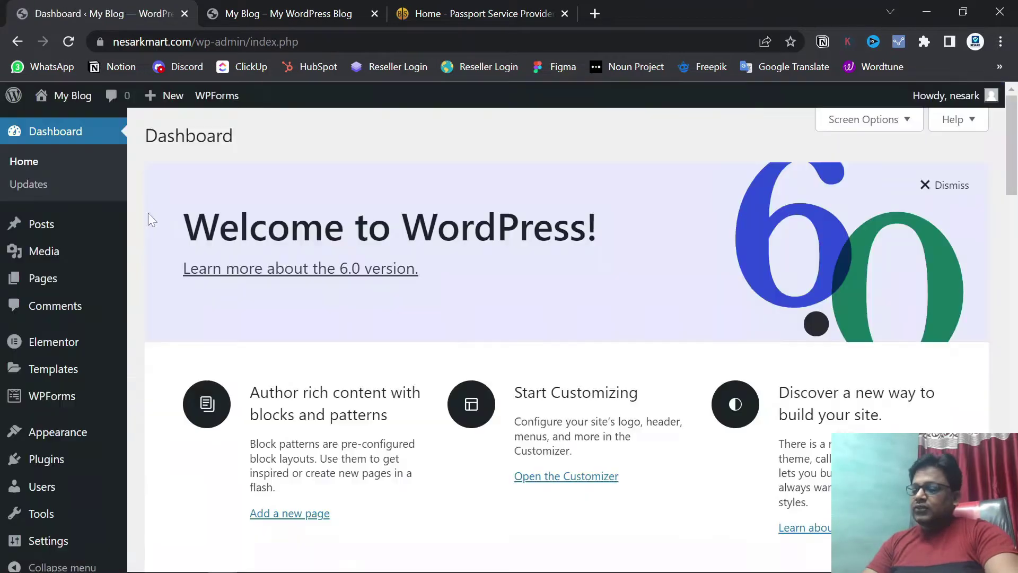
{"action": "mouse_move", "coordinate": [49, 291]}
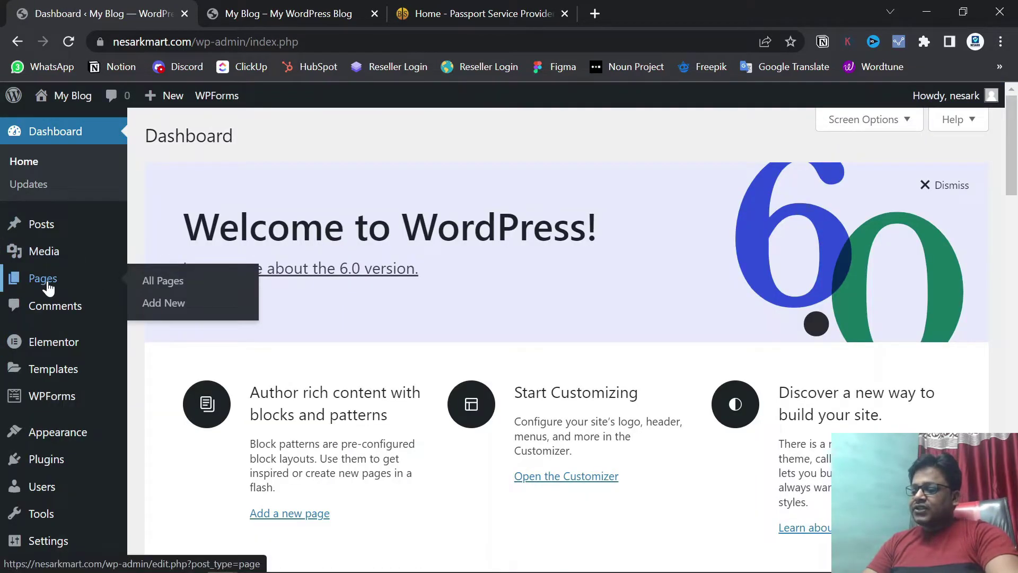
{"action": "left_click", "coordinate": [159, 280]}
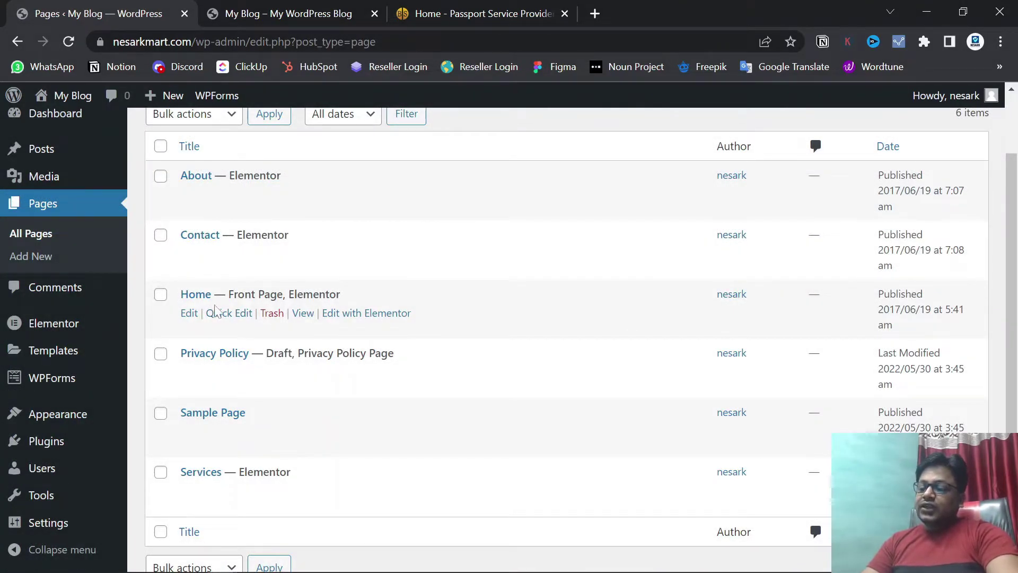
{"action": "left_click", "coordinate": [368, 315]}
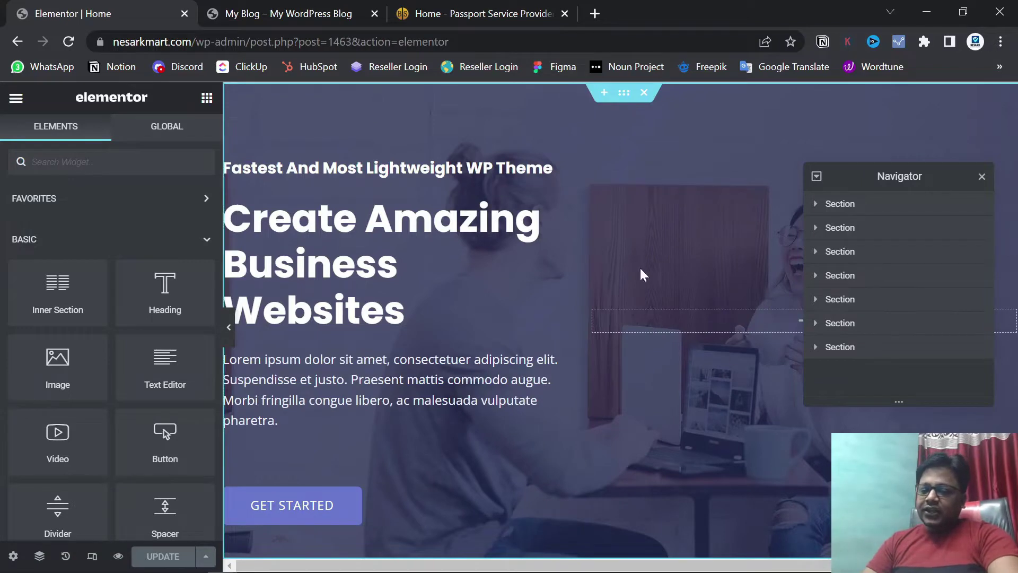
- Open the background style settings of the Home page's hero section and check the hero image on the reference site
{"action": "left_click", "coordinate": [624, 94]}
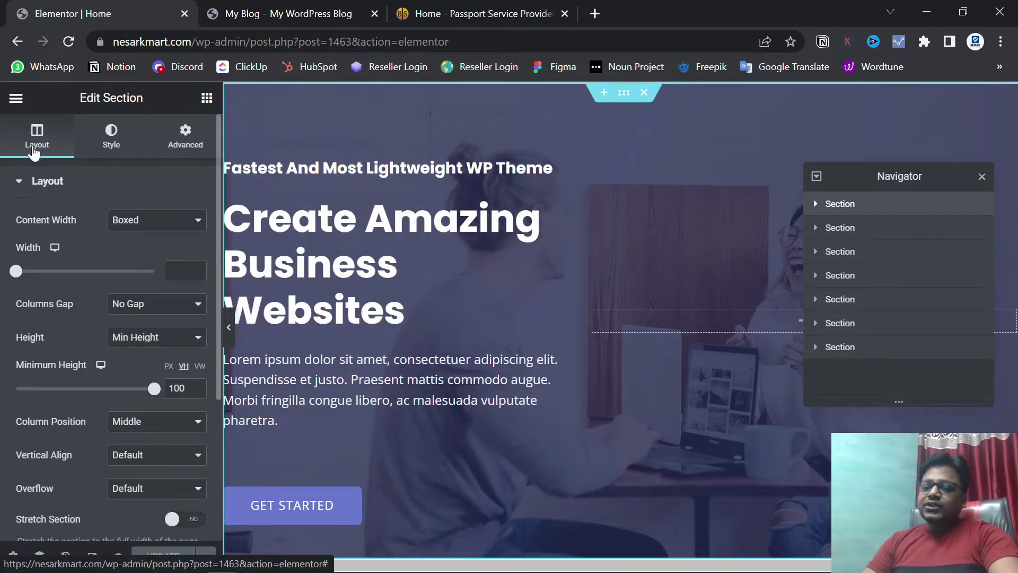
{"action": "left_click", "coordinate": [110, 148]}
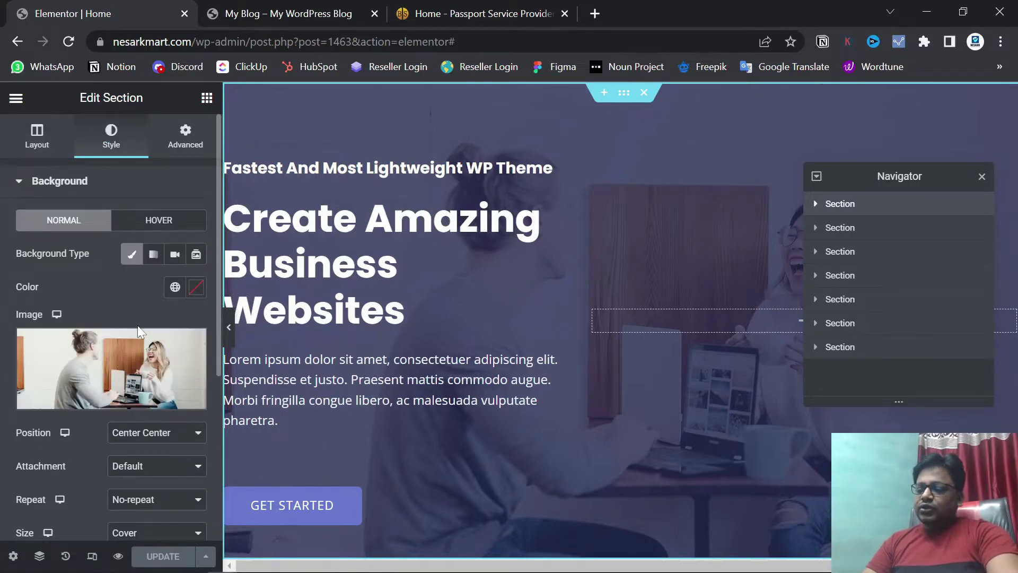
{"action": "mouse_move", "coordinate": [181, 343]}
{"action": "left_click", "coordinate": [478, 13]}
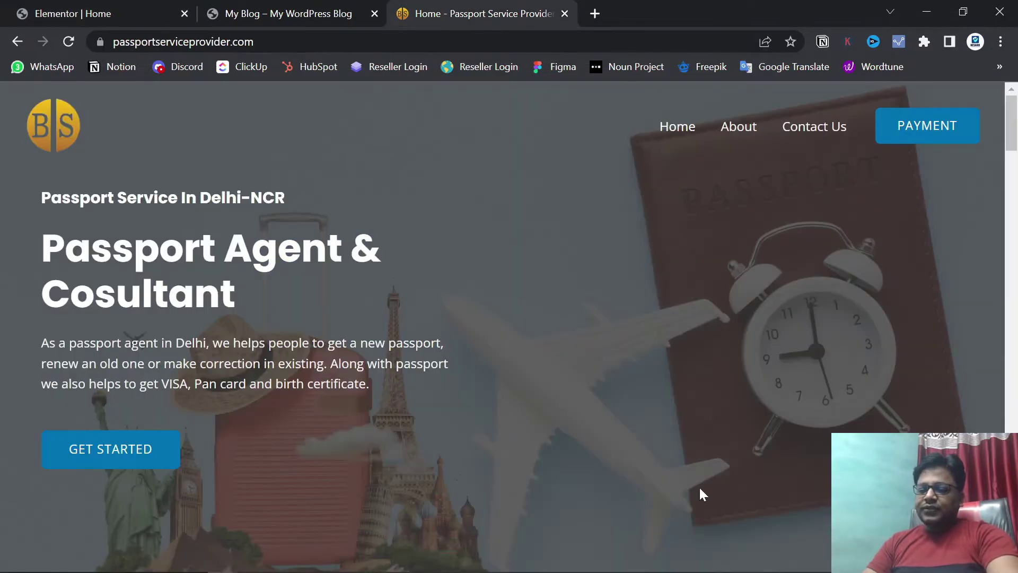
{"action": "left_click", "coordinate": [268, 12]}
{"action": "left_click", "coordinate": [91, 7]}
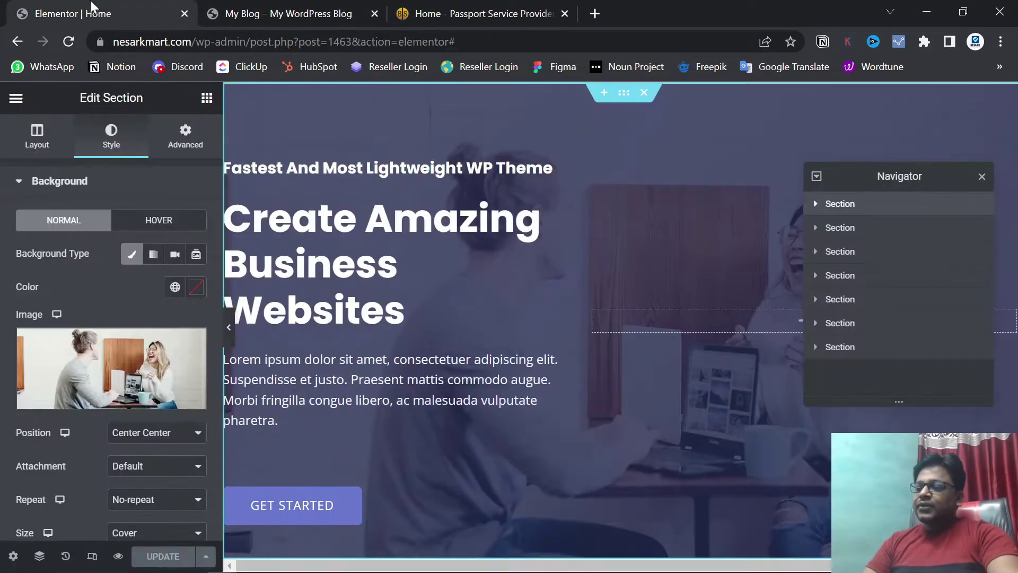
- Upload the header image from the website data folder and use header.png as the hero section's background image
{"action": "left_click", "coordinate": [100, 399]}
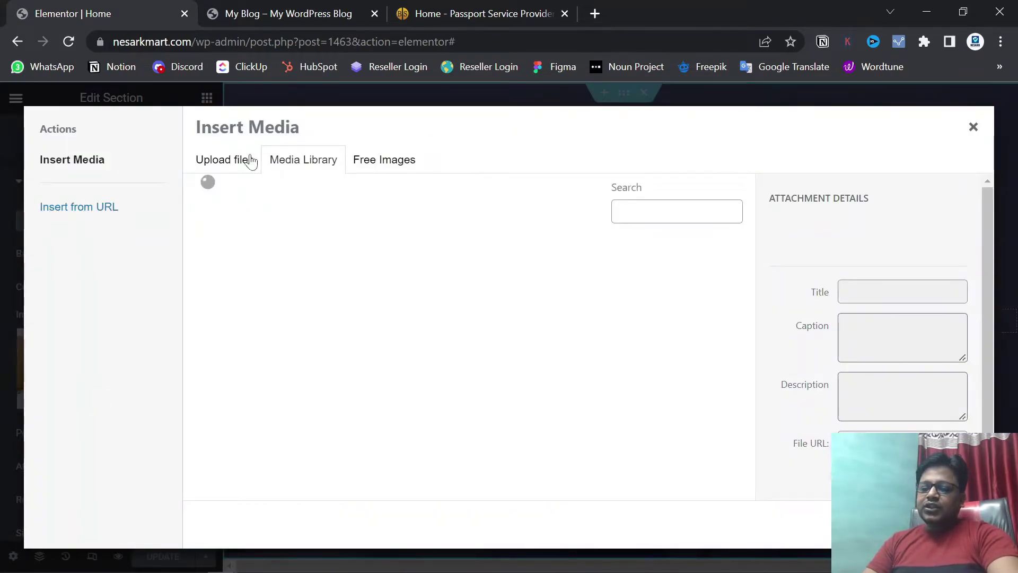
{"action": "left_click", "coordinate": [223, 166]}
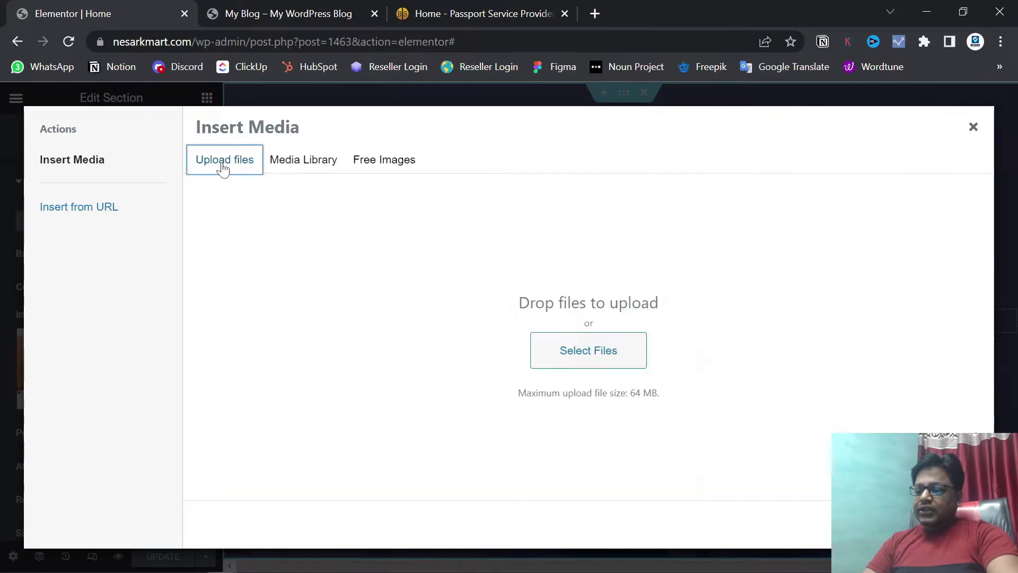
{"action": "left_click", "coordinate": [565, 357]}
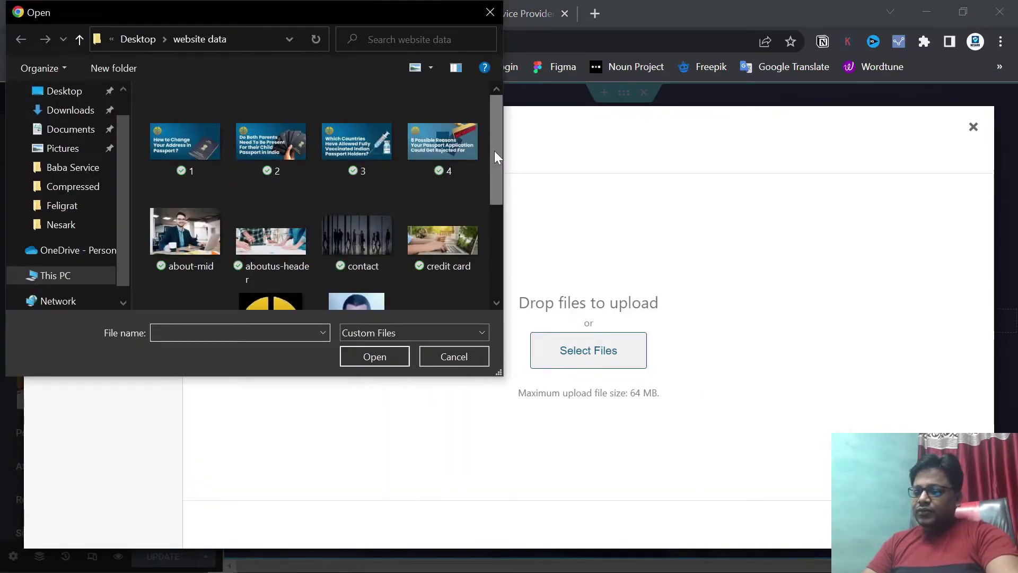
{"action": "left_click_drag", "start_coordinate": [494, 151], "coordinate": [487, 229]}
{"action": "left_click", "coordinate": [196, 197]}
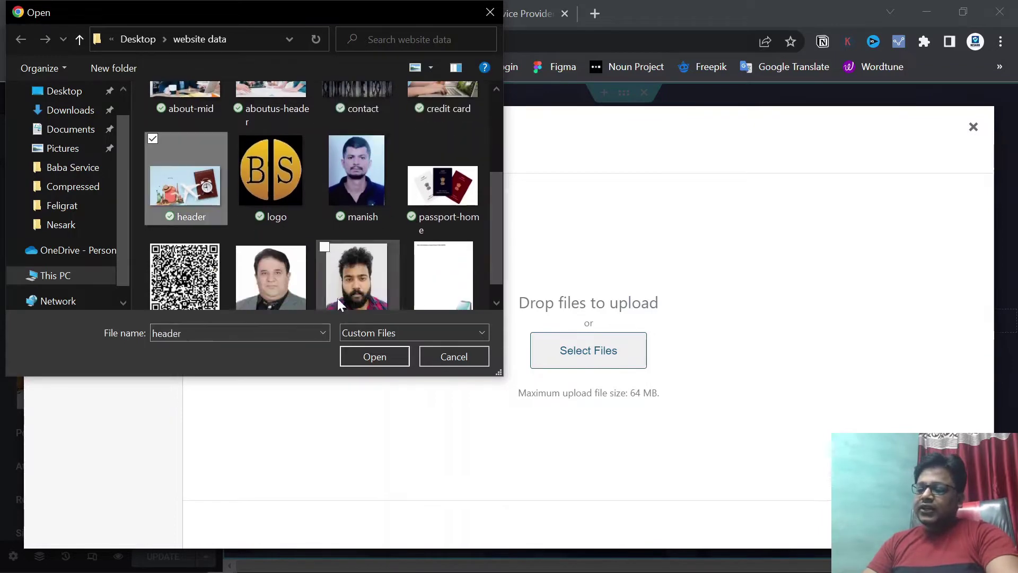
{"action": "left_click", "coordinate": [365, 357]}
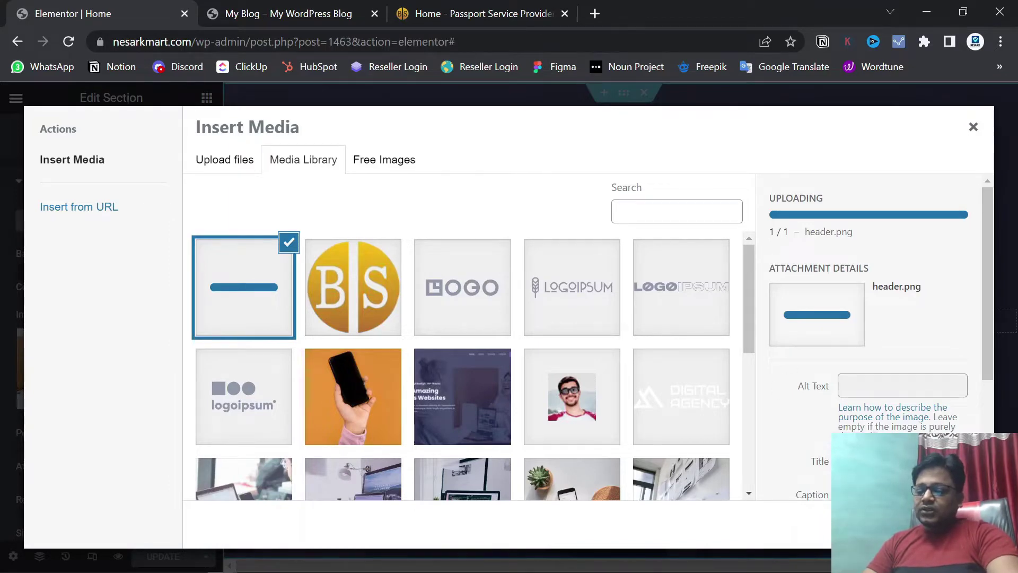
{"action": "scroll", "coordinate": [869, 328], "scroll_direction": "down", "scroll_amount": 3}
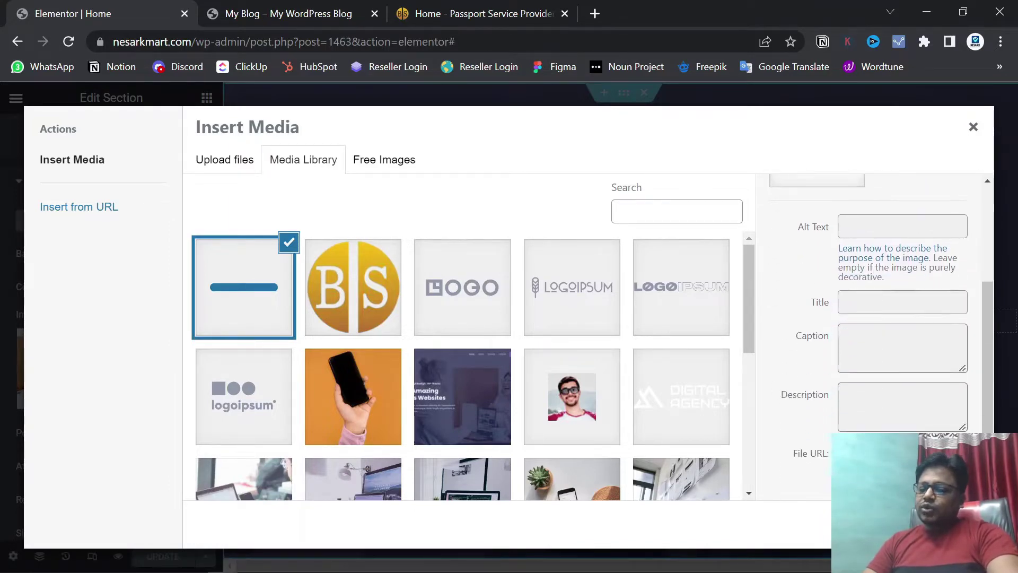
{"action": "scroll", "coordinate": [869, 329], "scroll_direction": "up", "scroll_amount": 3}
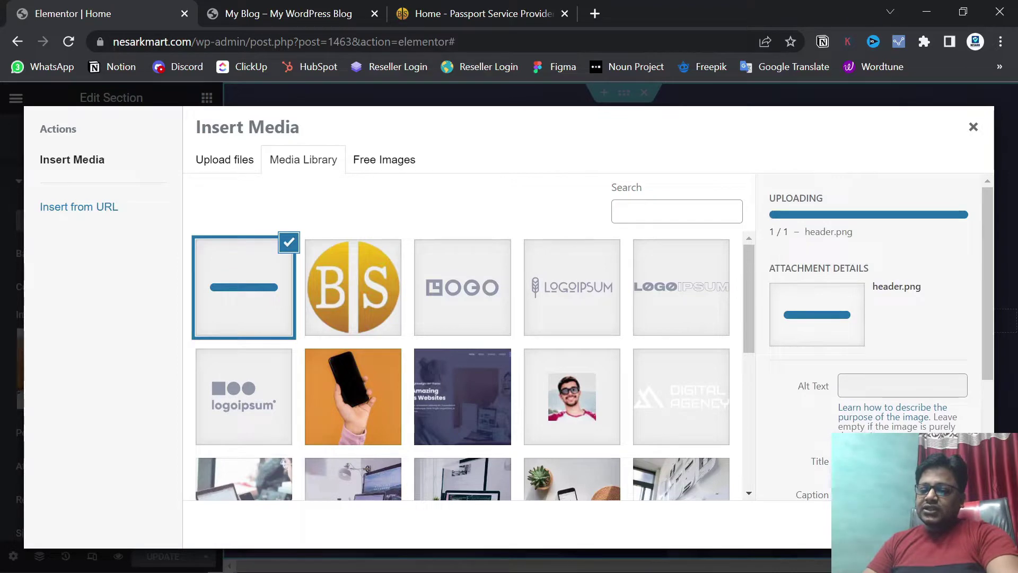
{"action": "scroll", "coordinate": [869, 328], "scroll_direction": "down", "scroll_amount": 3}
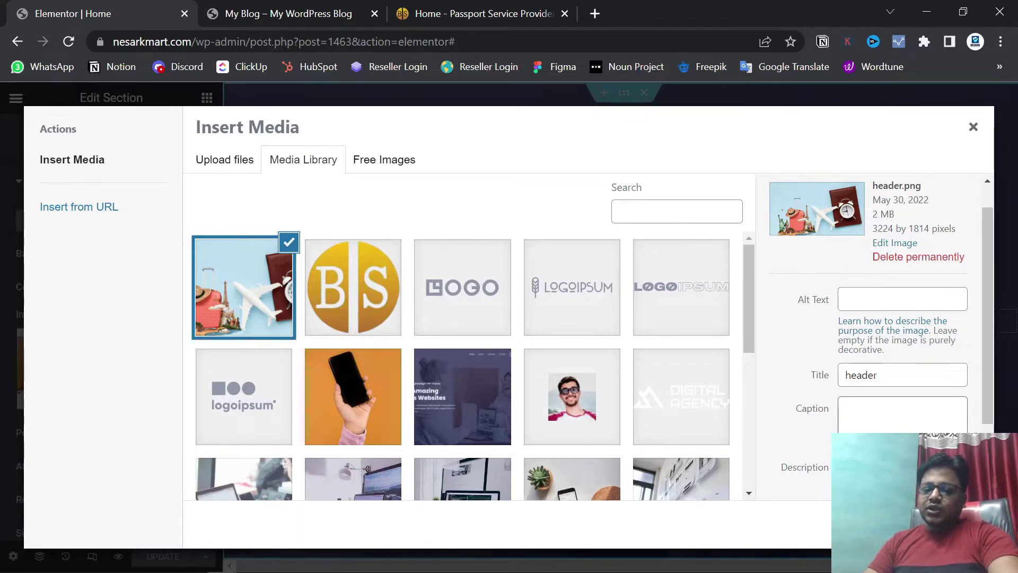
{"action": "scroll", "coordinate": [790, 249], "scroll_direction": "up", "scroll_amount": 1}
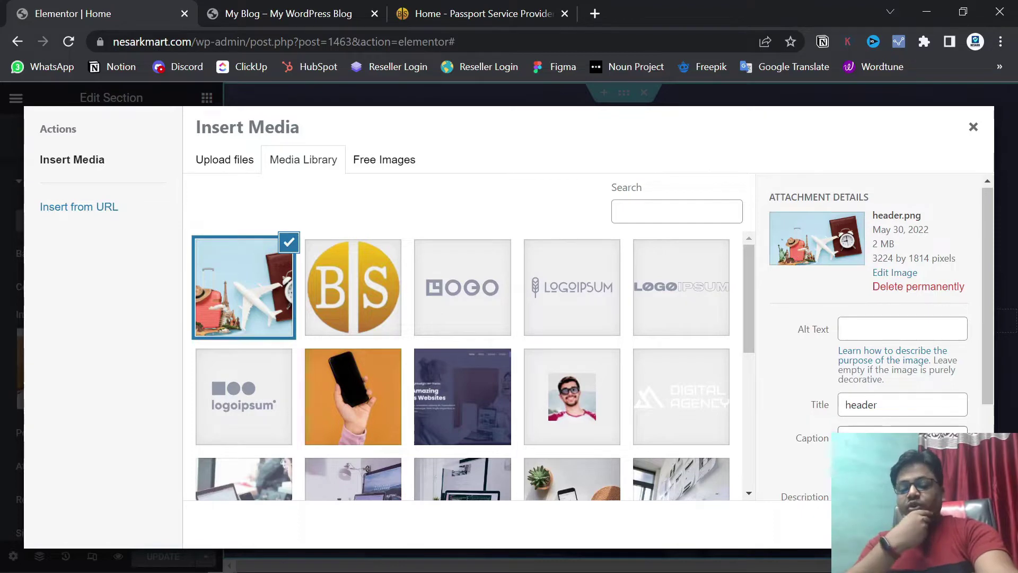
{"action": "scroll", "coordinate": [790, 248], "scroll_direction": "down", "scroll_amount": 3}
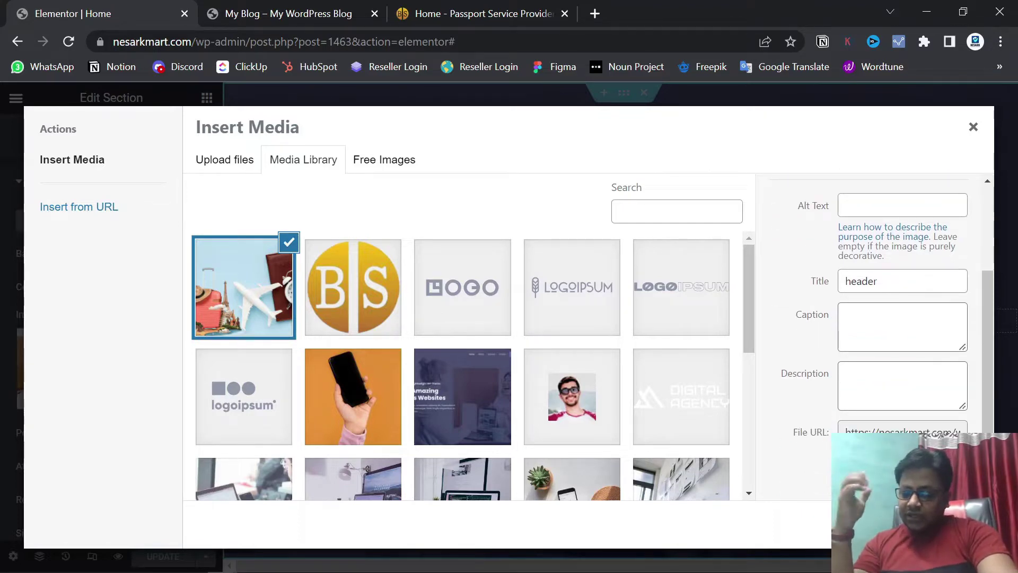
{"action": "key", "text": "Escape"}
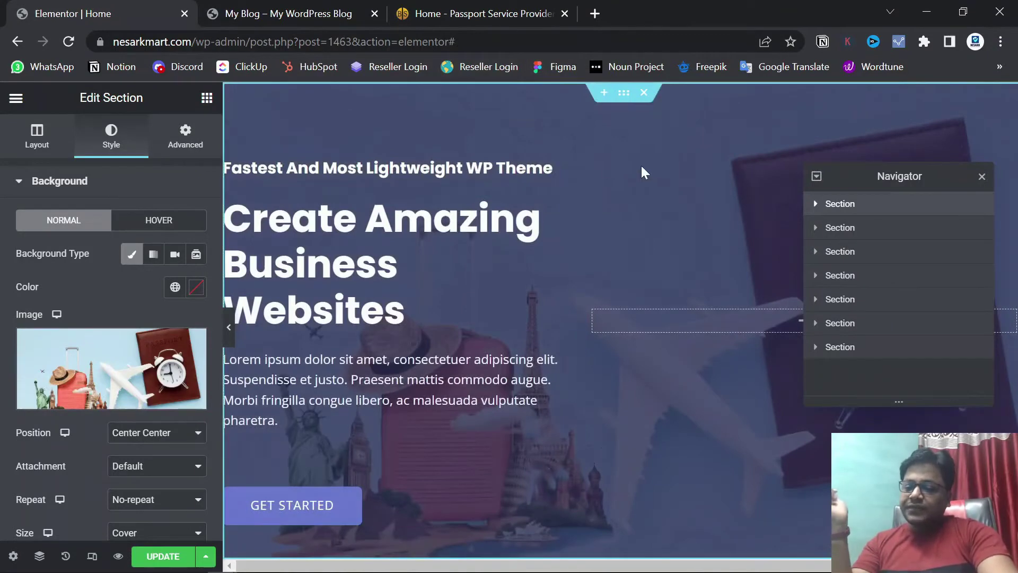
- Update the Home page with the new hero background and reload the live homepage to check it
{"action": "left_click", "coordinate": [163, 557]}
{"action": "left_click", "coordinate": [320, 3]}
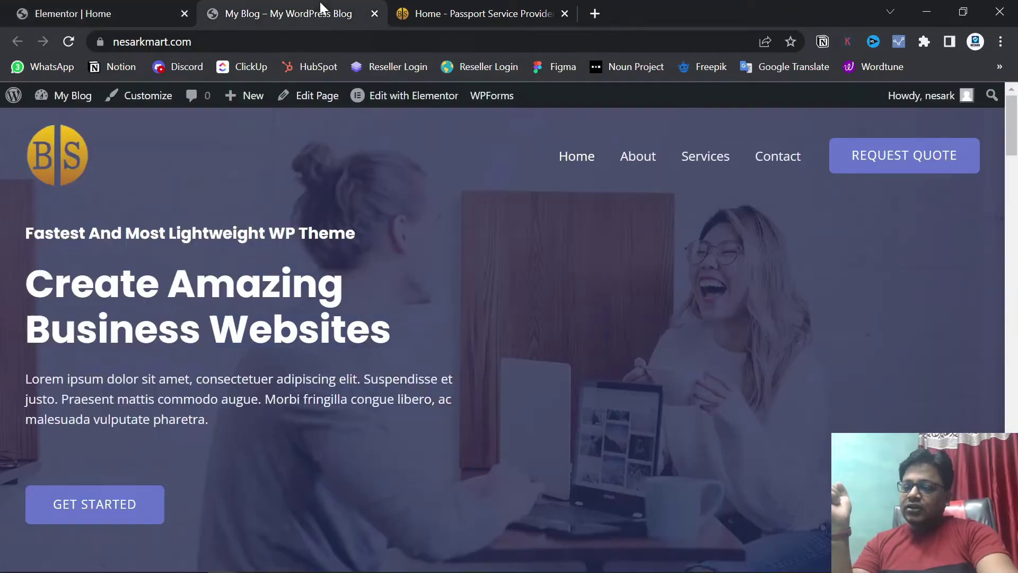
{"action": "left_click", "coordinate": [71, 40]}
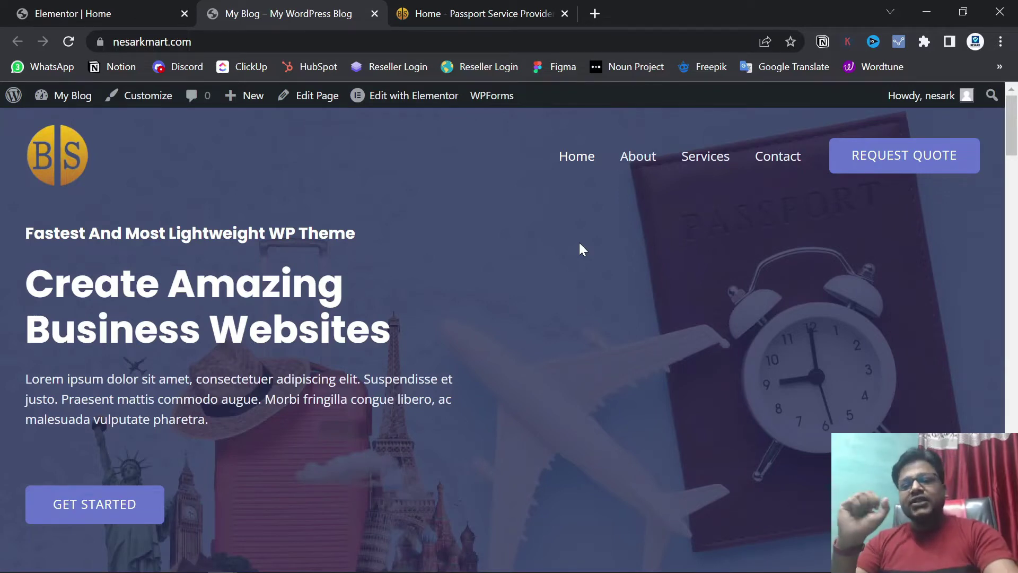
- Open freepik.com in a new browser tab and search its images for "passport"
{"action": "left_click", "coordinate": [598, 15]}
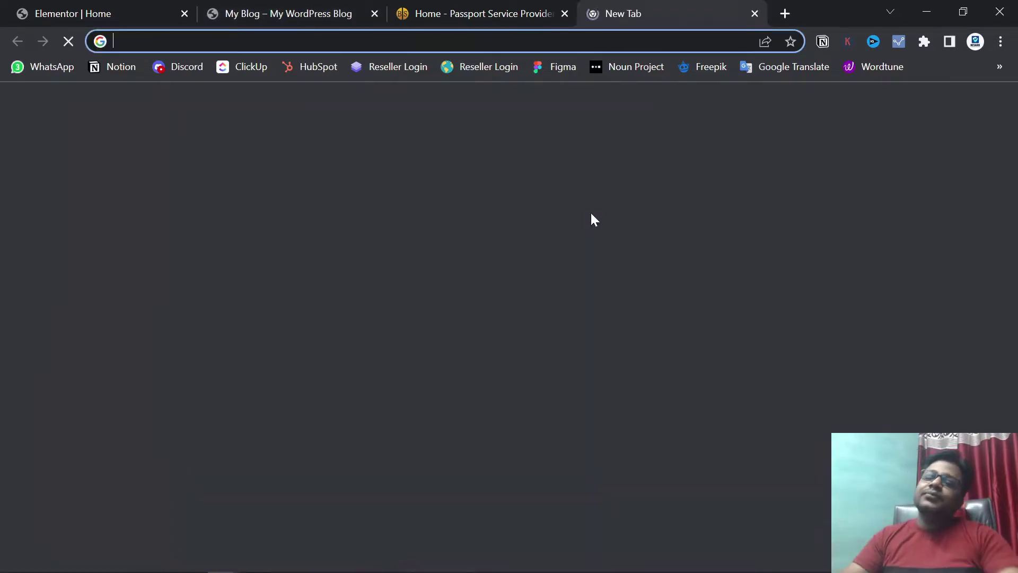
{"action": "type", "text": "freepik.com"}
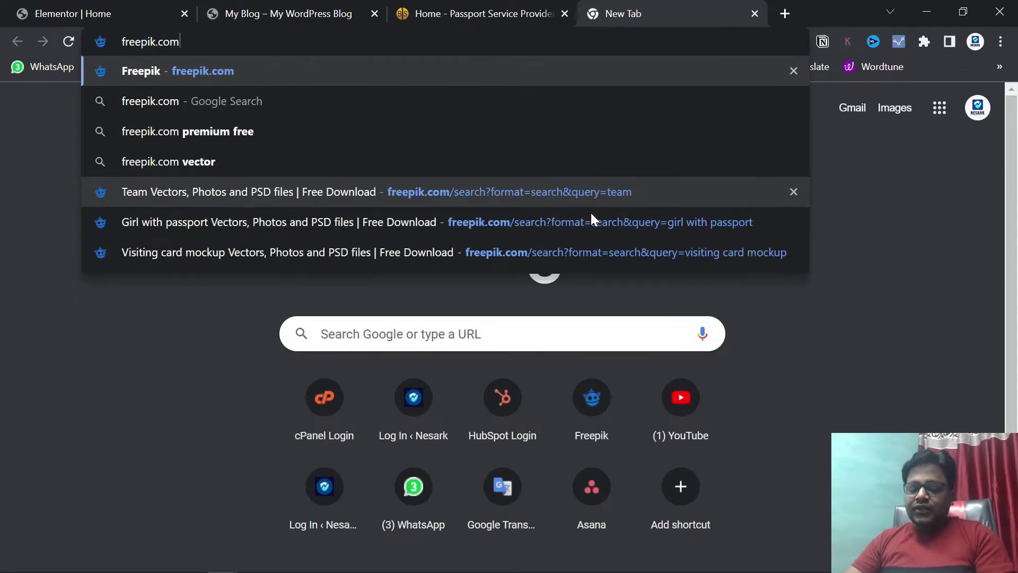
{"action": "key", "text": "Return"}
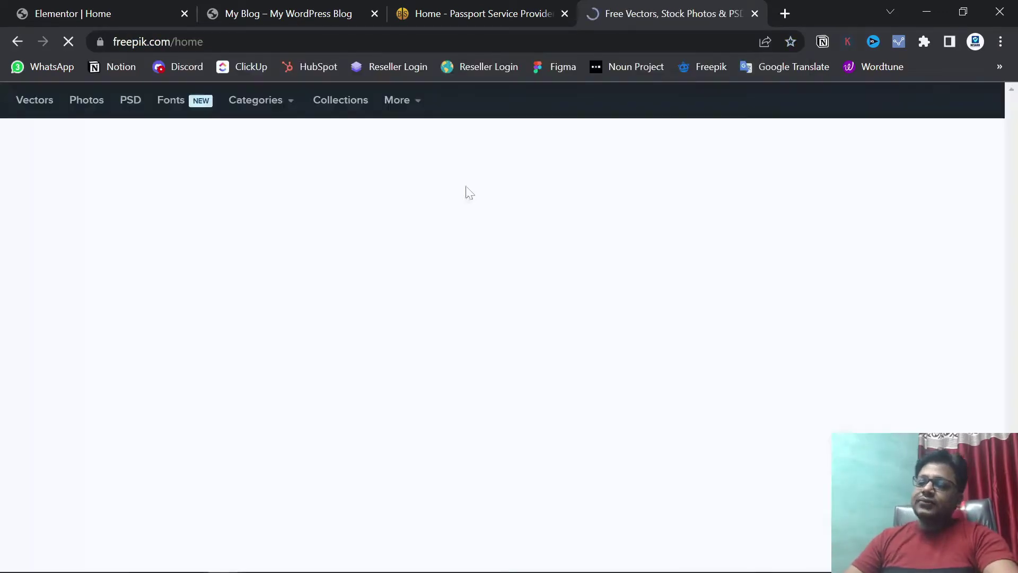
{"action": "scroll", "coordinate": [629, 368], "scroll_direction": "down", "scroll_amount": 12}
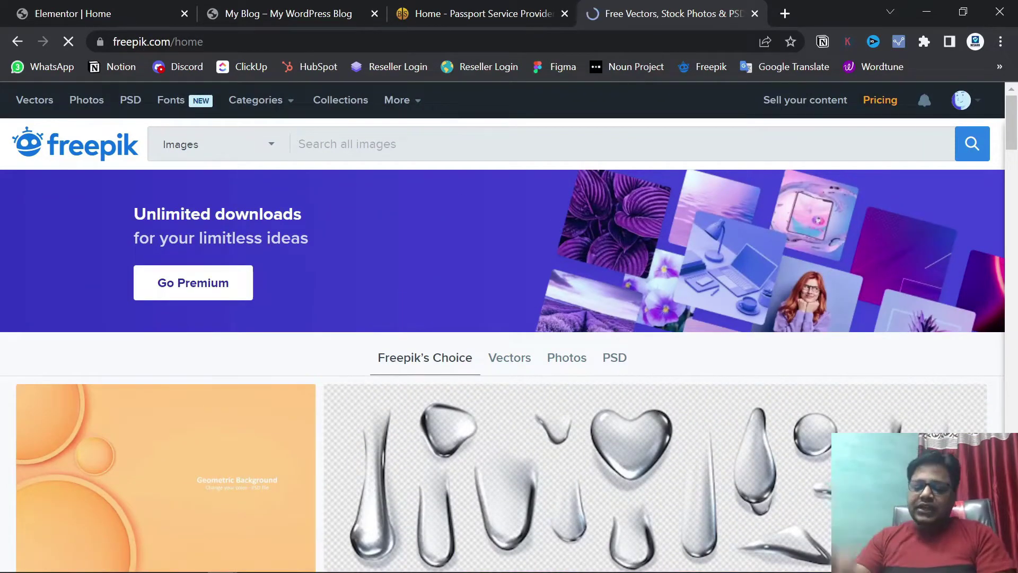
{"action": "type", "text": "pass"}
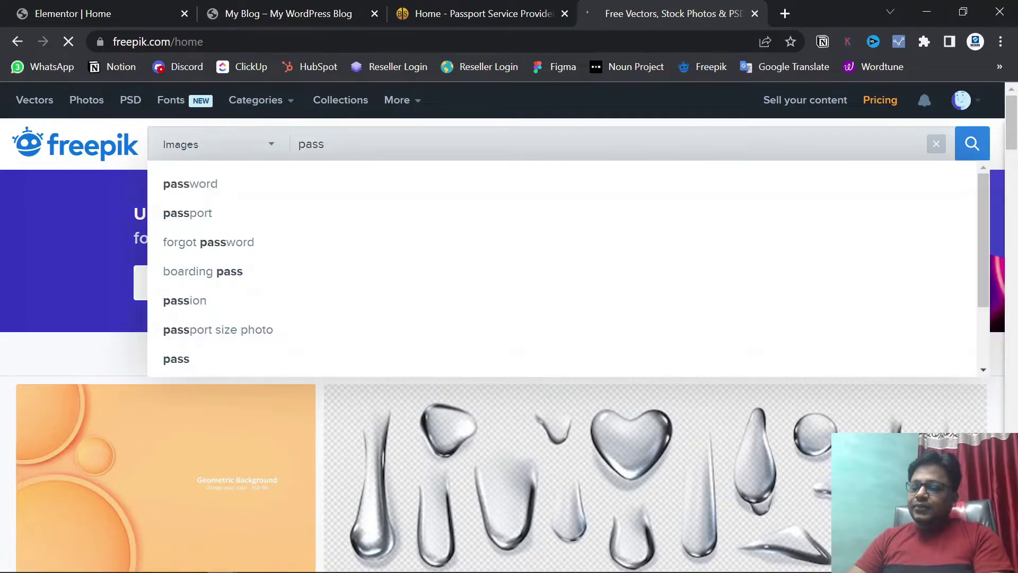
{"action": "type", "text": "port"}
{"action": "key", "text": "Return"}
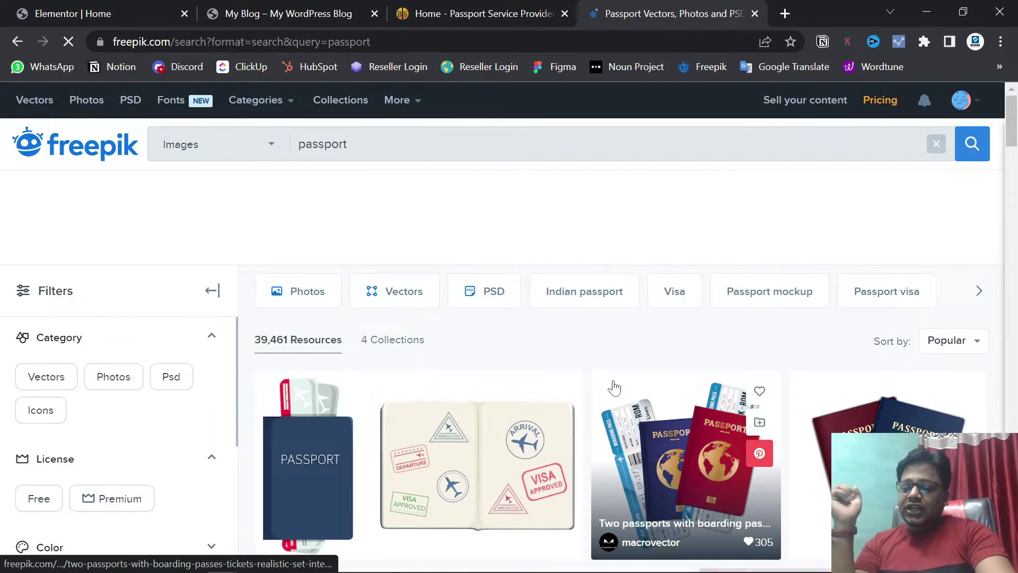
- Browse the Freepik passport results, preview the flat design vaccination passport vector's download page, and close the preview
{"action": "scroll", "coordinate": [614, 388], "scroll_direction": "down", "scroll_amount": 10}
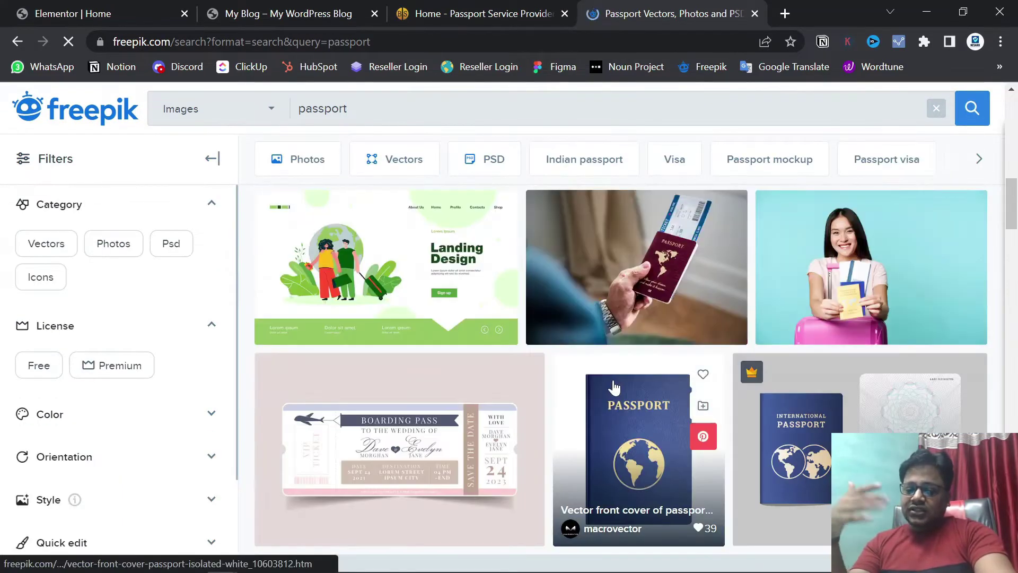
{"action": "scroll", "coordinate": [614, 387], "scroll_direction": "down", "scroll_amount": 15}
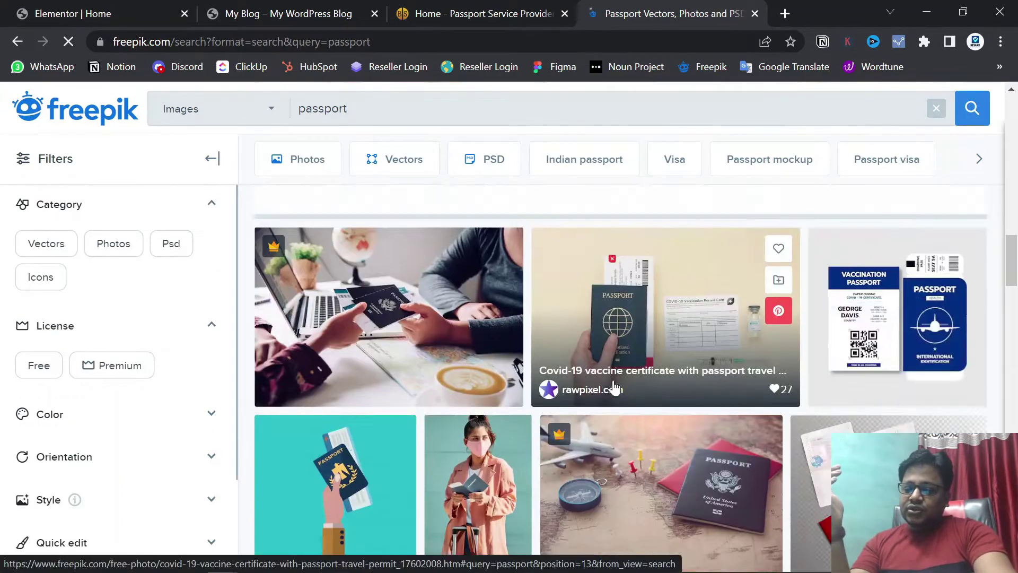
{"action": "scroll", "coordinate": [614, 387], "scroll_direction": "down", "scroll_amount": 15}
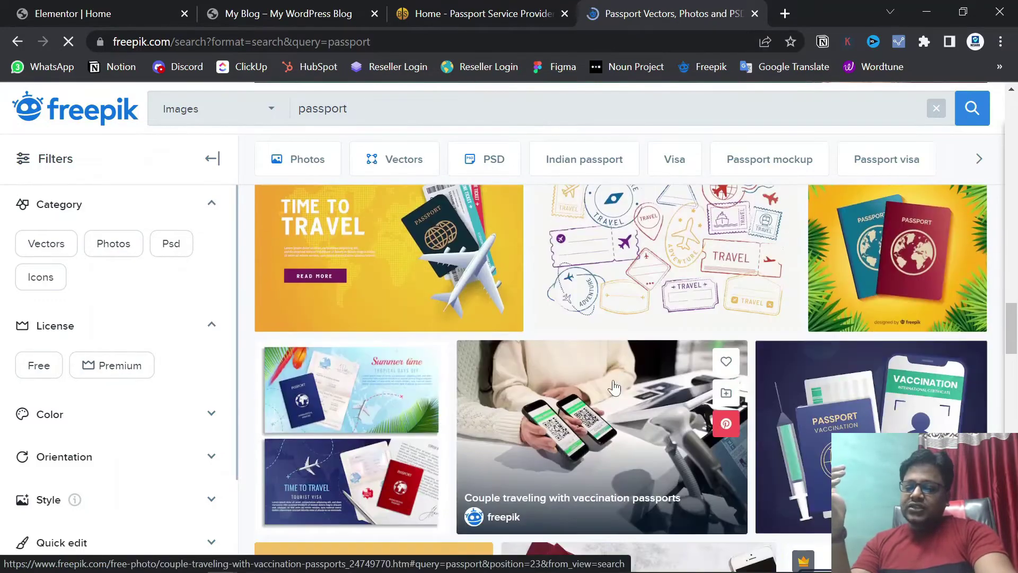
{"action": "scroll", "coordinate": [614, 388], "scroll_direction": "down", "scroll_amount": 3}
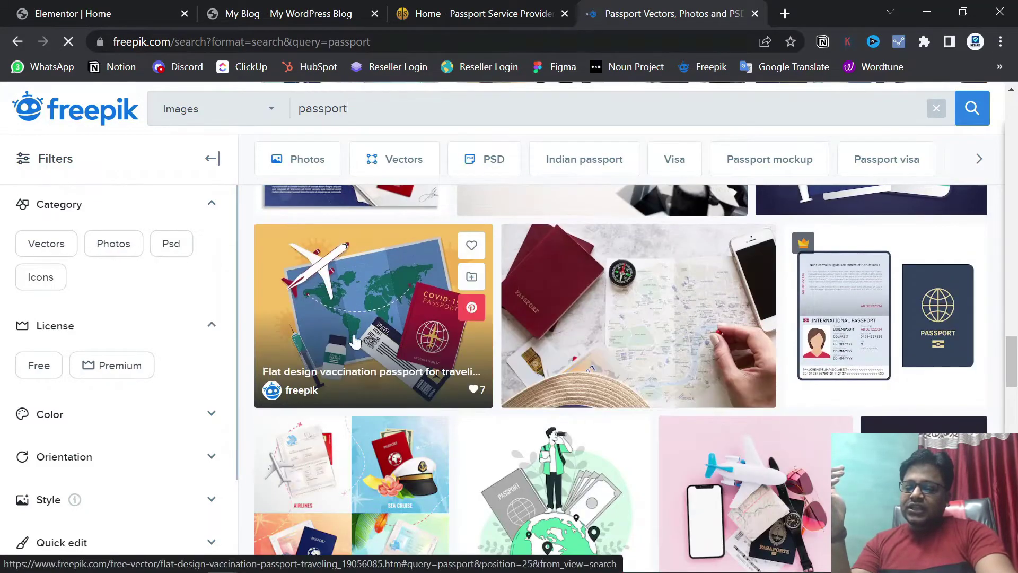
{"action": "left_click", "coordinate": [374, 303]}
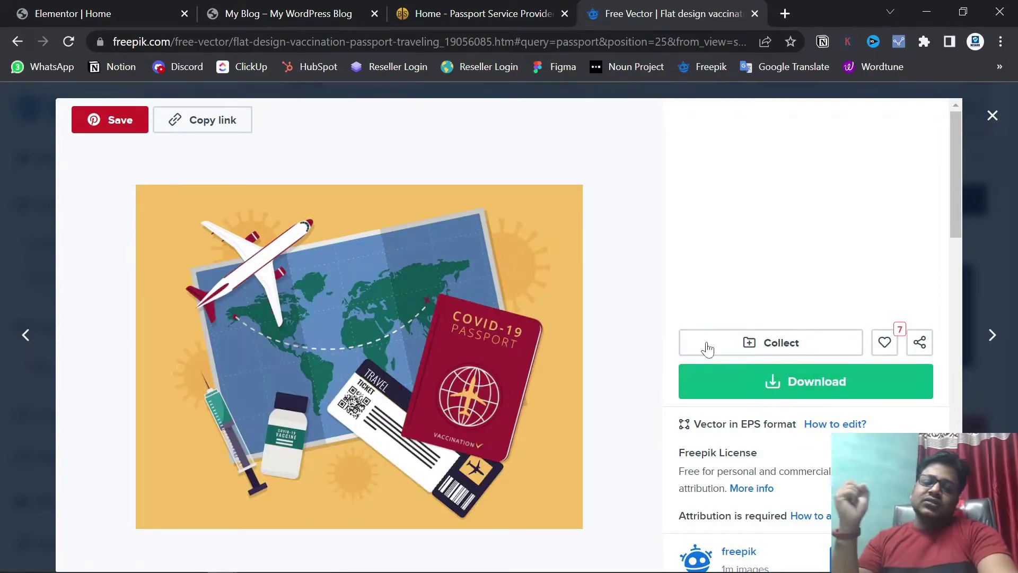
{"action": "left_click", "coordinate": [992, 115]}
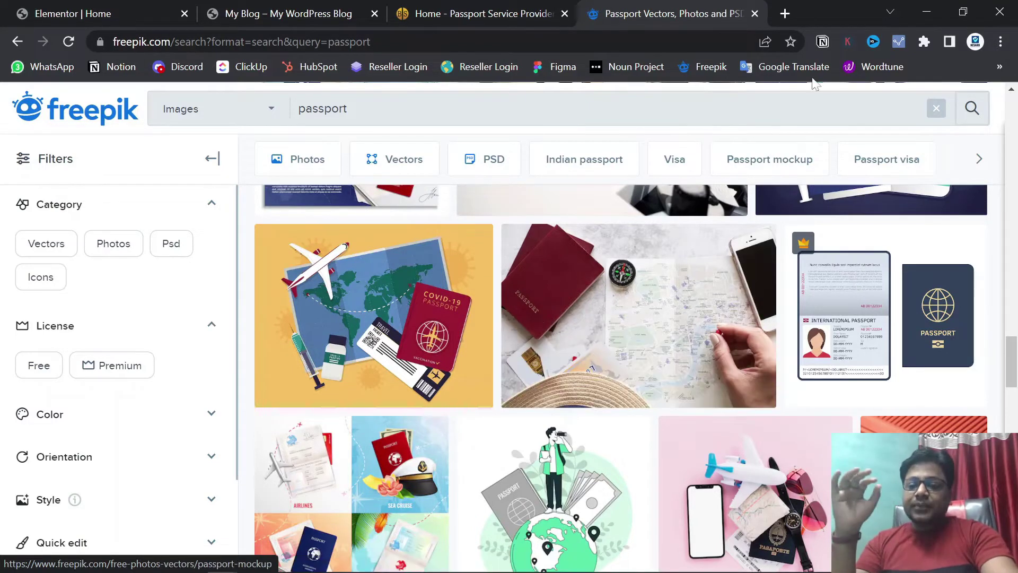
- Search Google for "compress jpeg" in a new tab, open compressjpeg.com, check its file upload dialog and dismiss it
{"action": "left_click", "coordinate": [786, 13]}
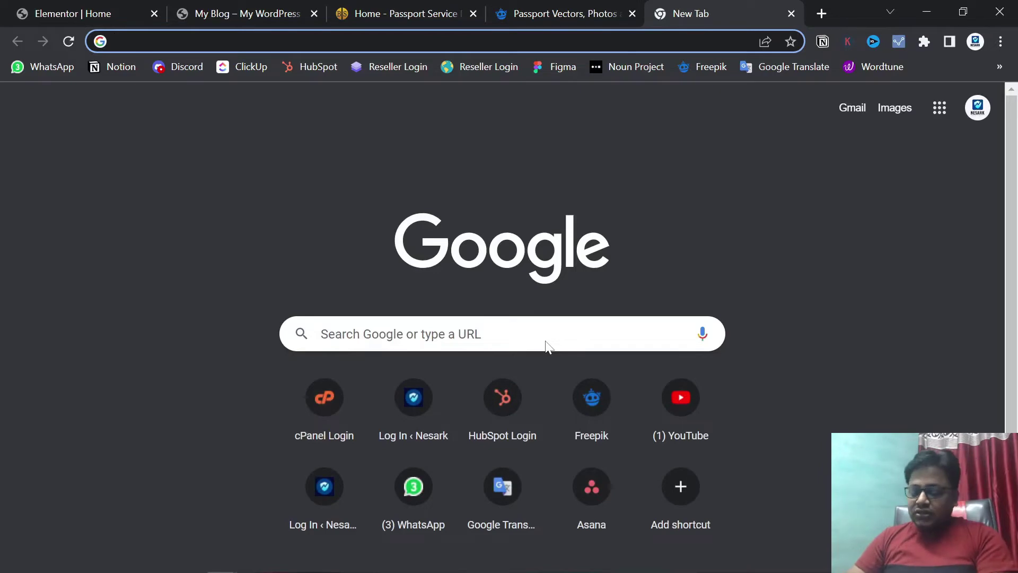
{"action": "type", "text": "cpmpress"}
{"action": "key", "text": "Down"}
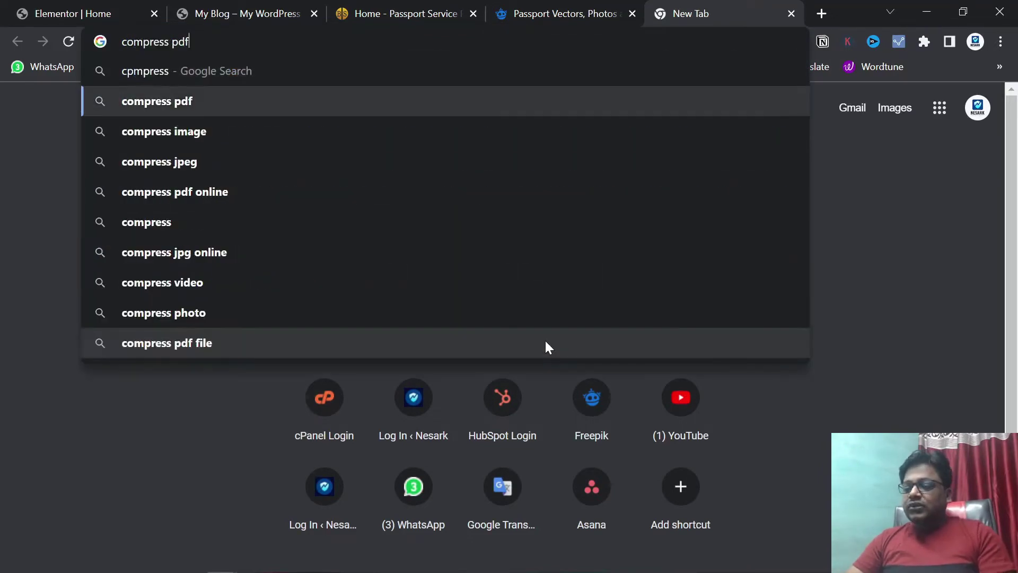
{"action": "key", "text": "Down"}
{"action": "key", "text": "Down"}
{"action": "key", "text": "Return"}
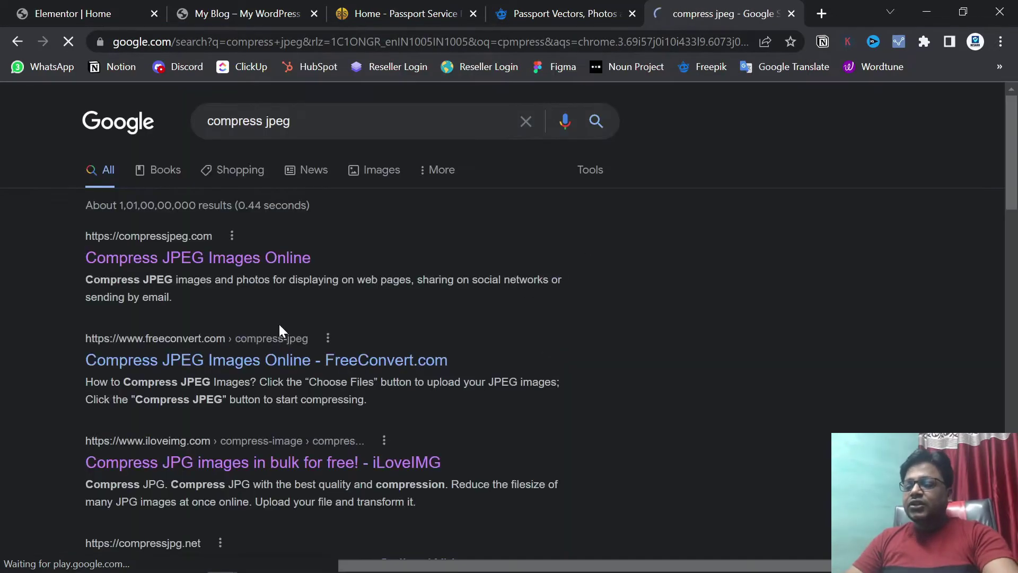
{"action": "left_click", "coordinate": [224, 258]}
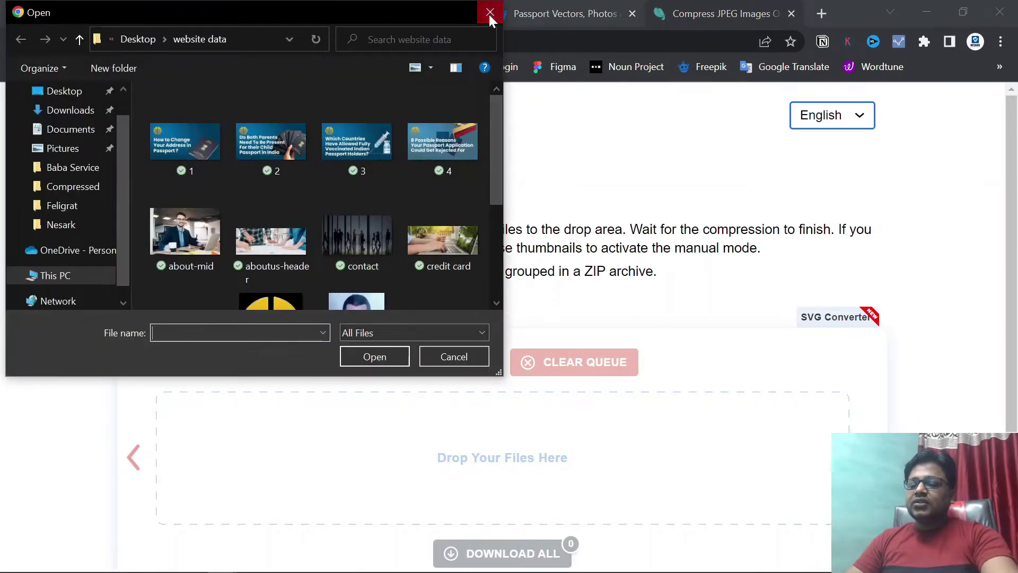
{"action": "left_click", "coordinate": [488, 12]}
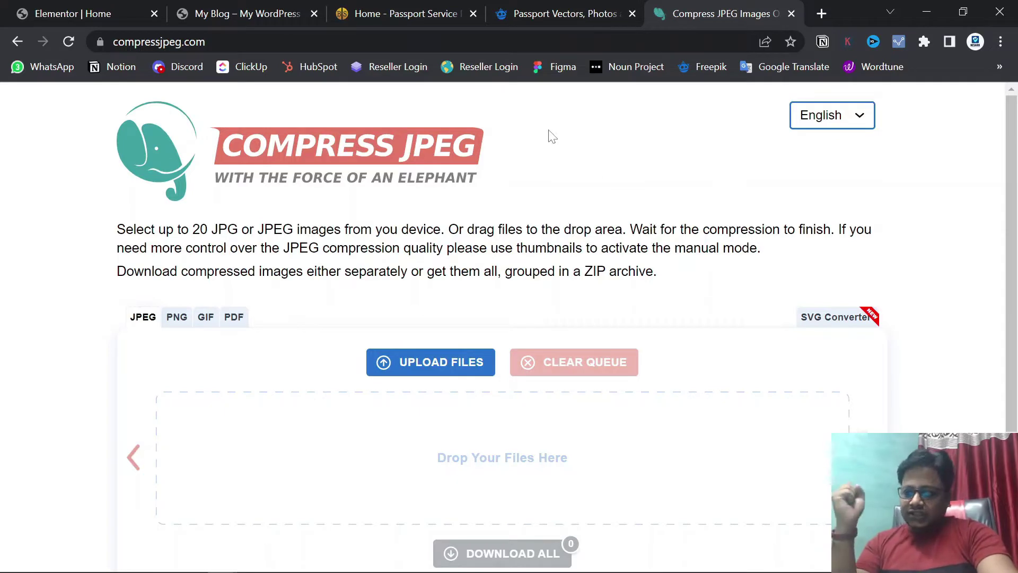
- Return to the Freepik passport results and look over the available photos and vectors
{"action": "left_click", "coordinate": [549, 12]}
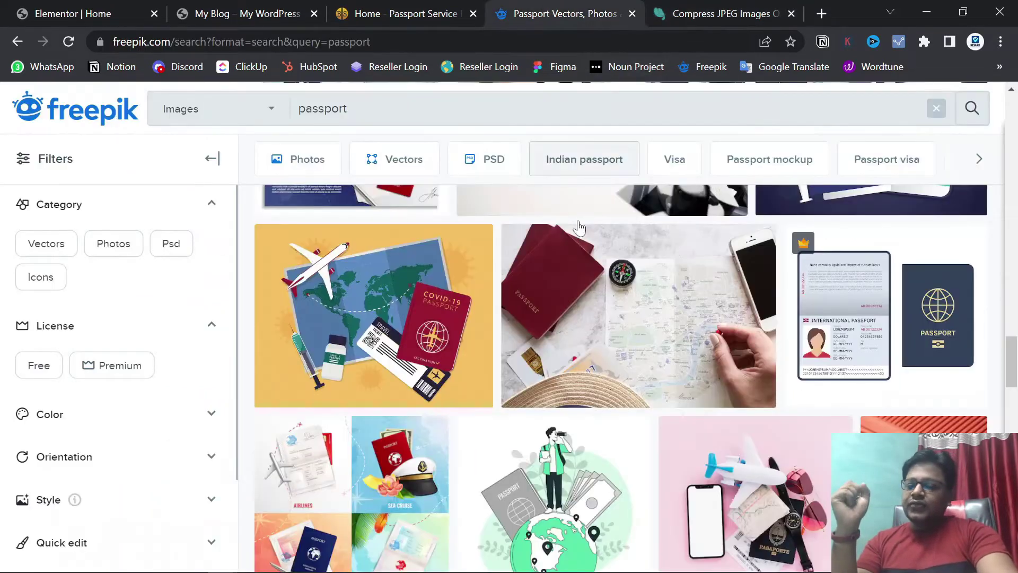
{"action": "scroll", "coordinate": [794, 334], "scroll_direction": "up", "scroll_amount": 4}
{"action": "scroll", "coordinate": [794, 334], "scroll_direction": "down", "scroll_amount": 1}
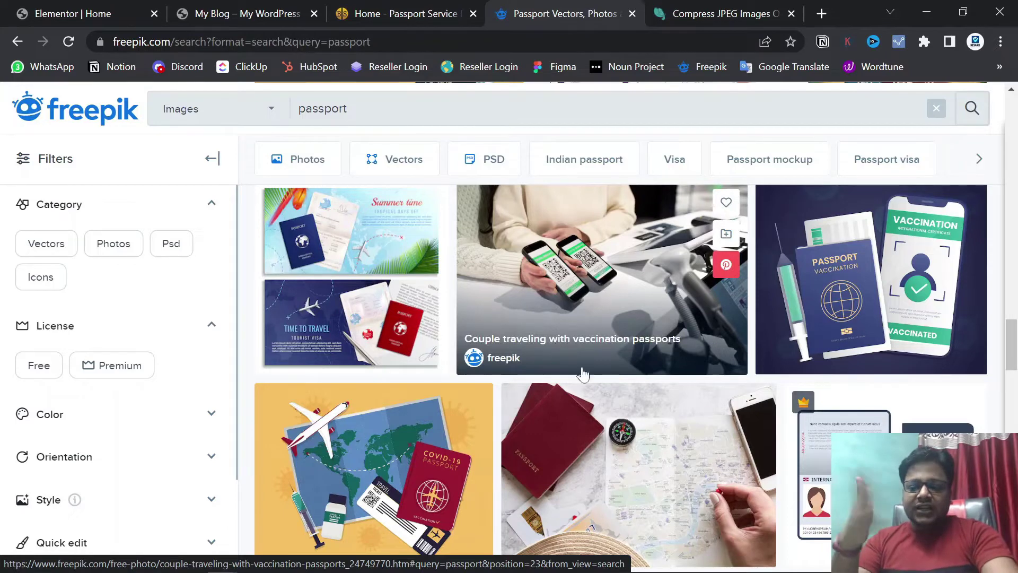
{"action": "scroll", "coordinate": [635, 263], "scroll_direction": "down", "scroll_amount": 2}
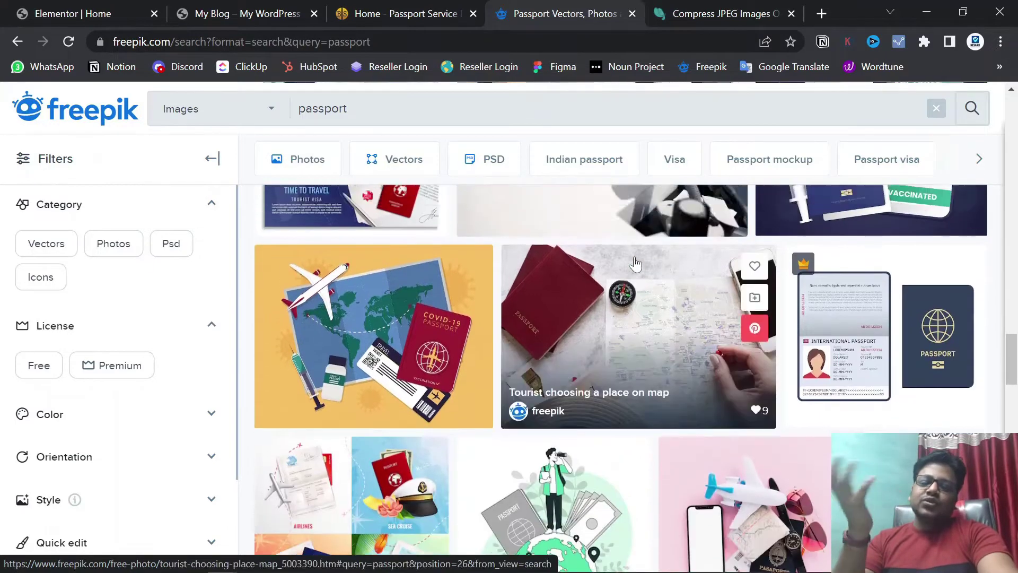
{"action": "scroll", "coordinate": [635, 263], "scroll_direction": "up", "scroll_amount": 4}
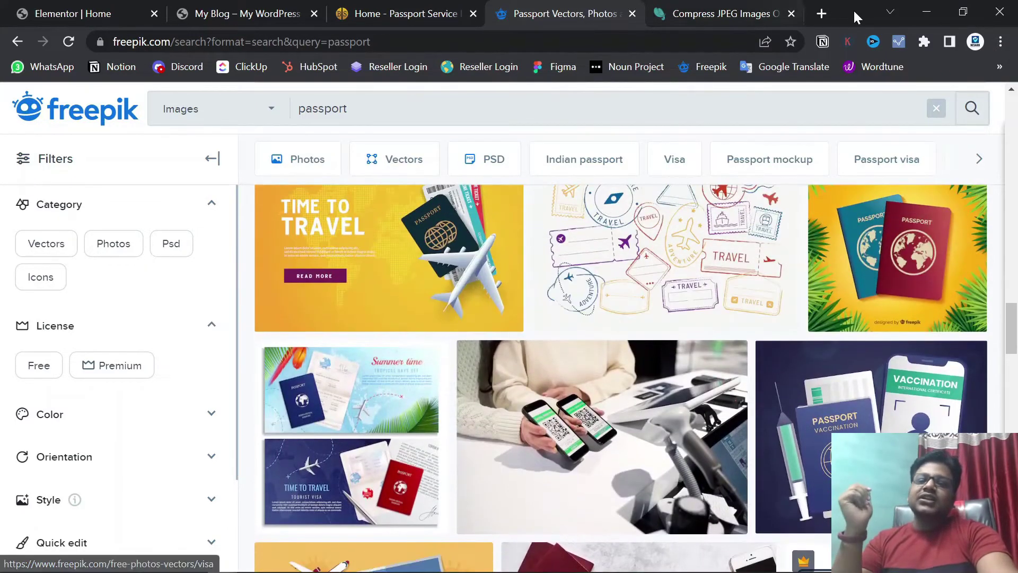
{"action": "left_click", "coordinate": [826, 15]}
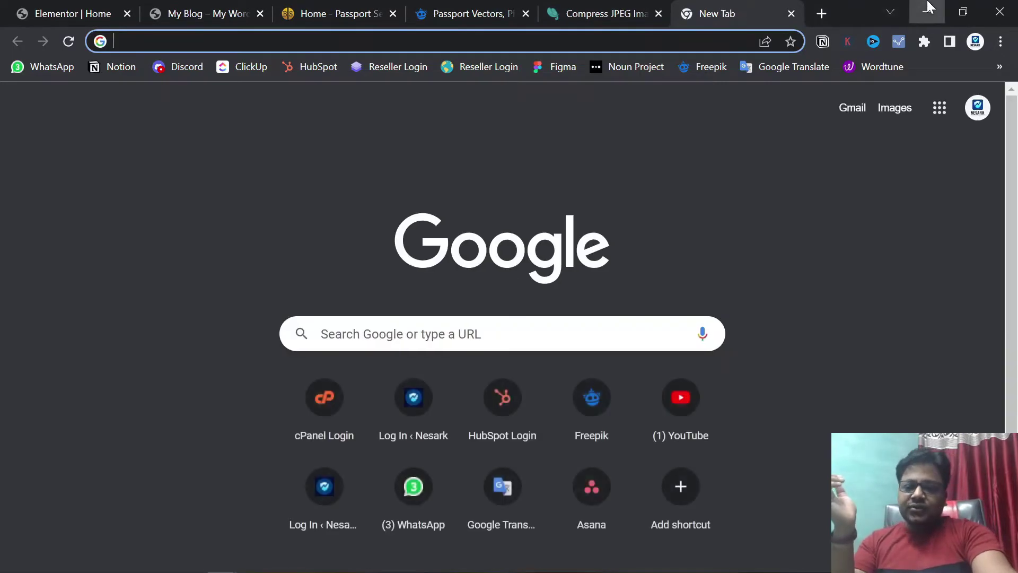
{"action": "left_click", "coordinate": [927, 10]}
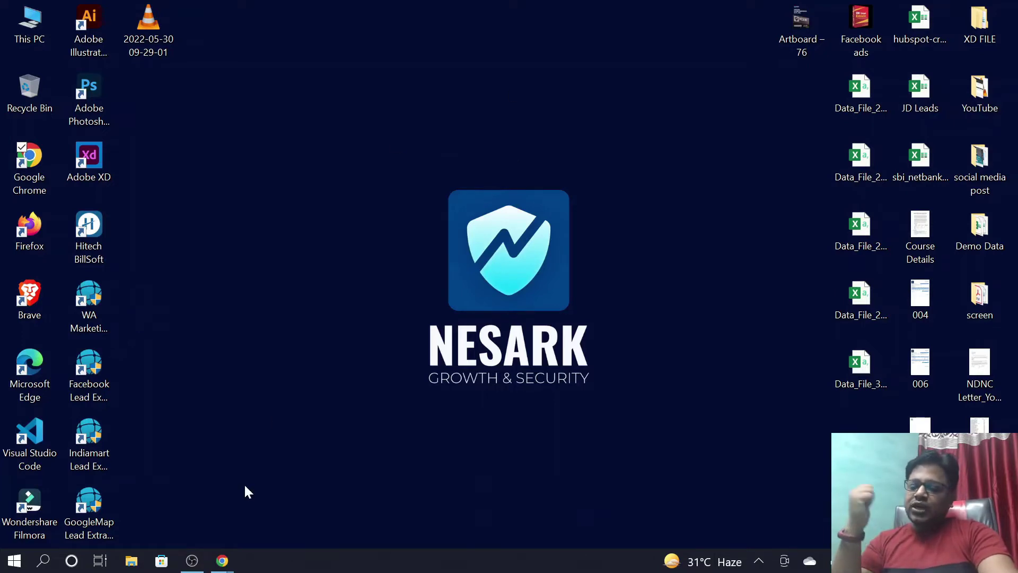
{"action": "mouse_move", "coordinate": [223, 560]}
{"action": "left_click", "coordinate": [172, 498]}
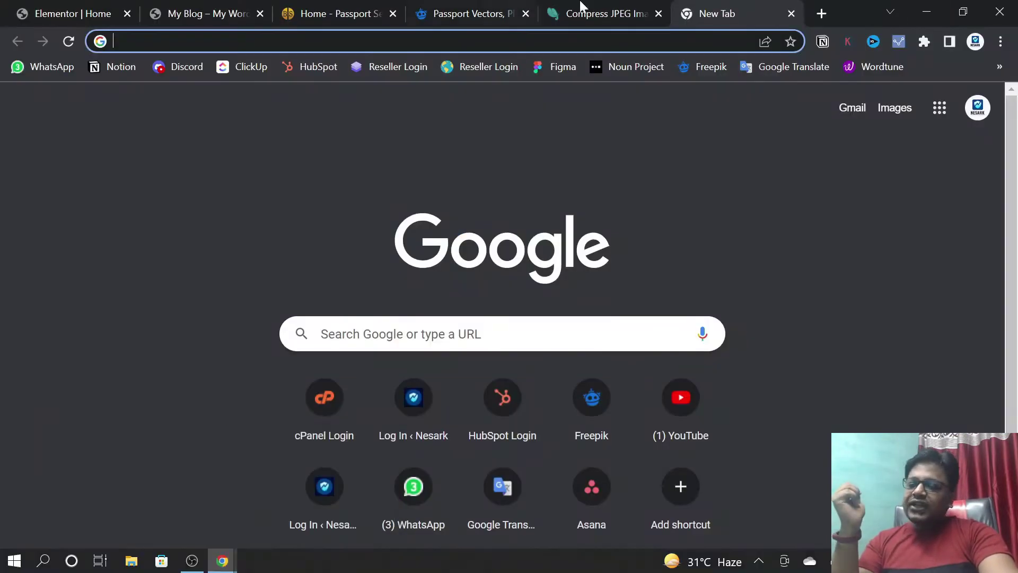
{"action": "left_click", "coordinate": [593, 8]}
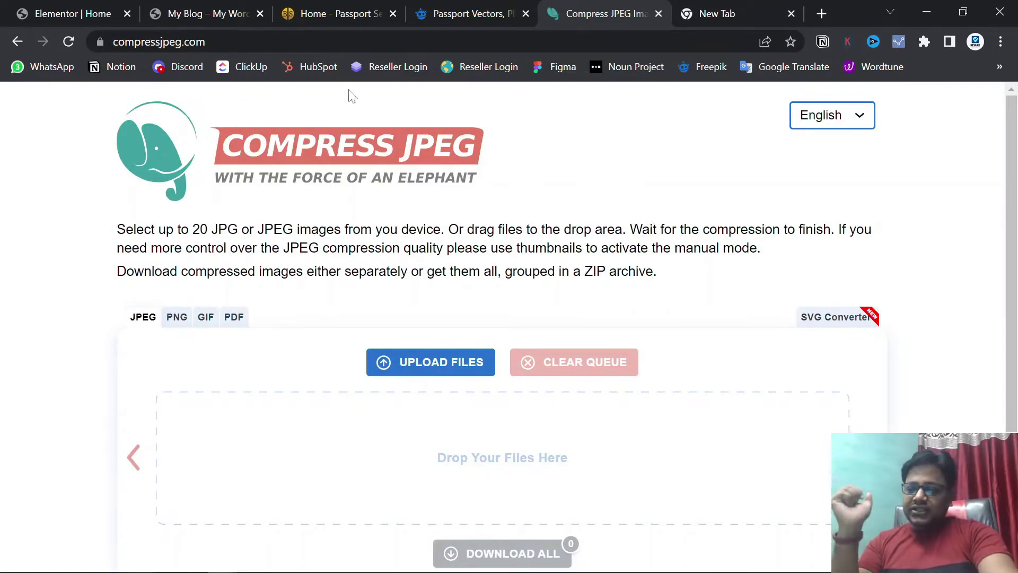
{"action": "left_click", "coordinate": [199, 11]}
{"action": "left_click", "coordinate": [45, 7]}
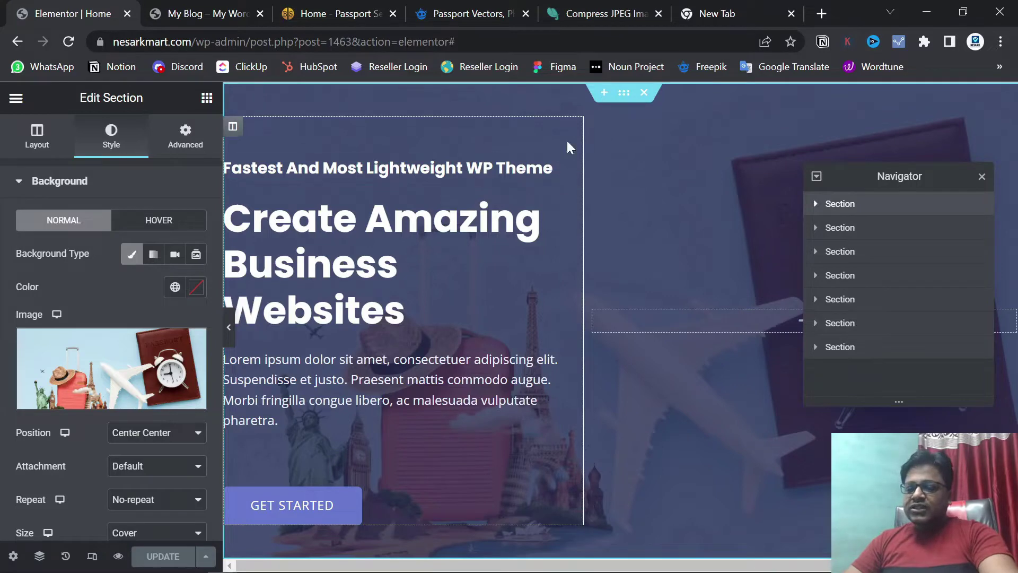
- Close the Compress JPEG, Freepik and blank tabs, keeping the Elementor, live site and reference site tabs open
{"action": "left_click", "coordinate": [658, 13]}
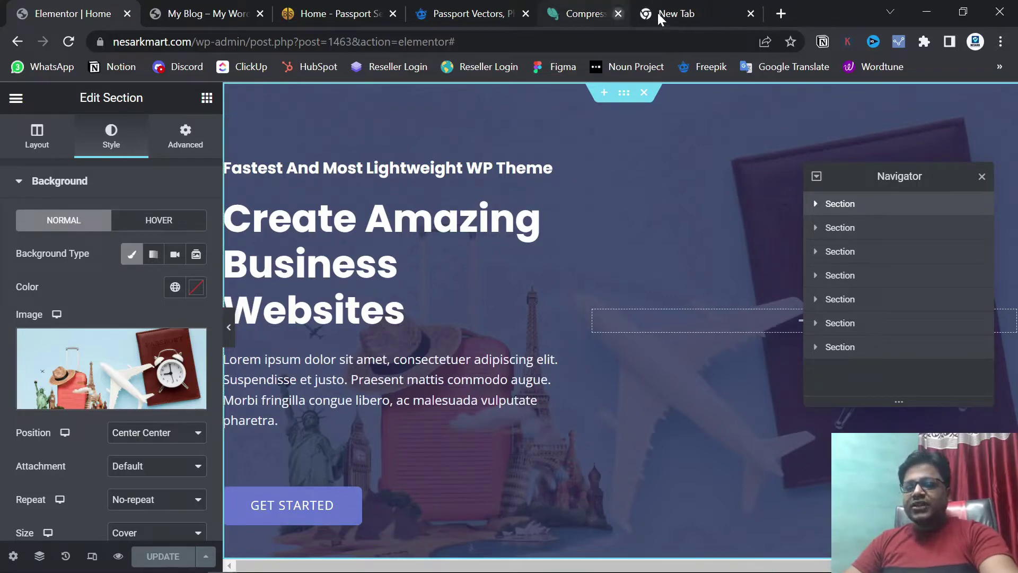
{"action": "left_click", "coordinate": [477, 13]}
{"action": "left_click", "coordinate": [525, 14]}
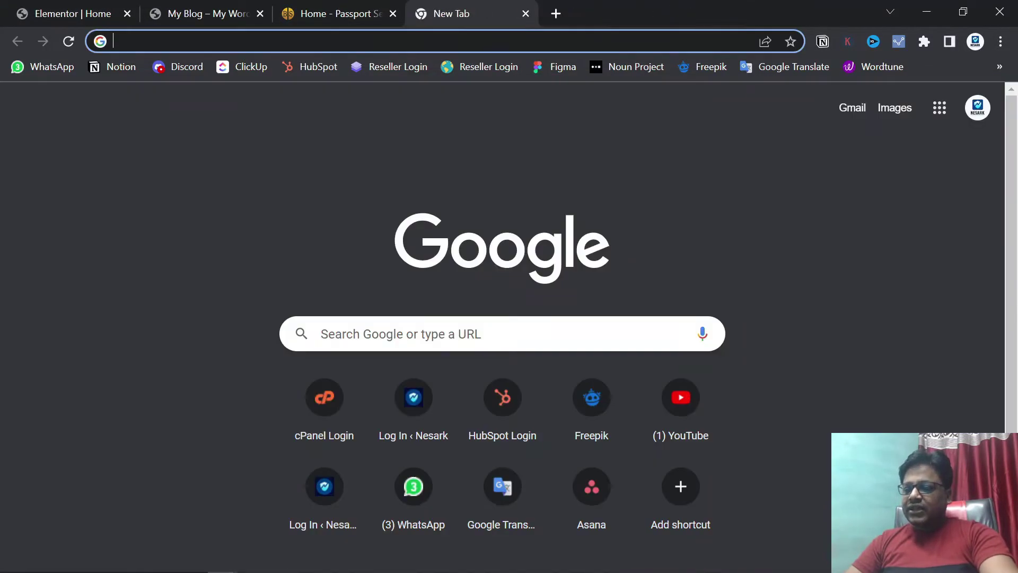
{"action": "left_click", "coordinate": [526, 14]}
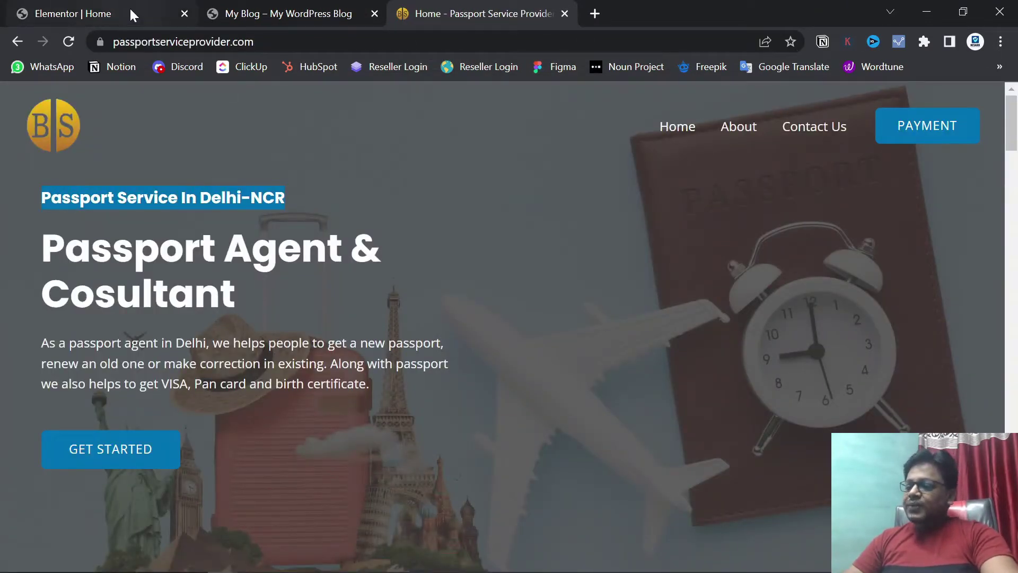
- Change the small heading at the top of the Home page's hero section to "Passport Service In Delhi-NCR" in Elementor
{"action": "left_click", "coordinate": [110, 13]}
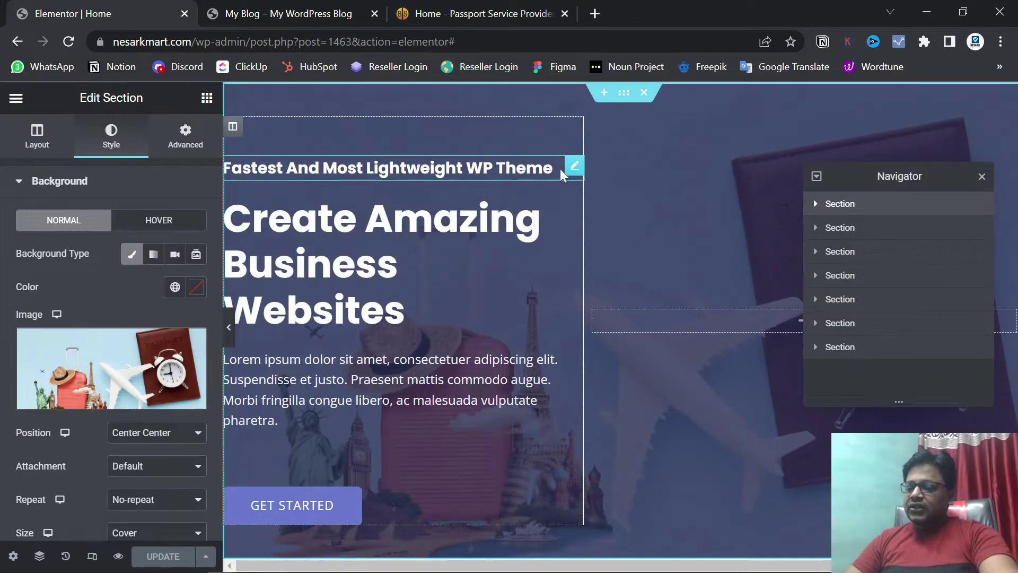
{"action": "left_click", "coordinate": [573, 168]}
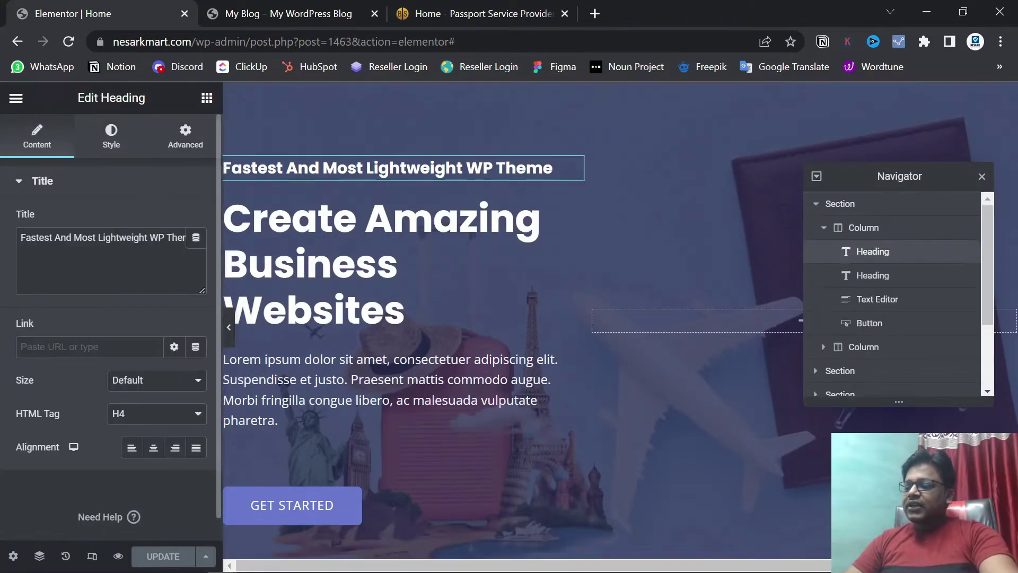
{"action": "left_click", "coordinate": [96, 237]}
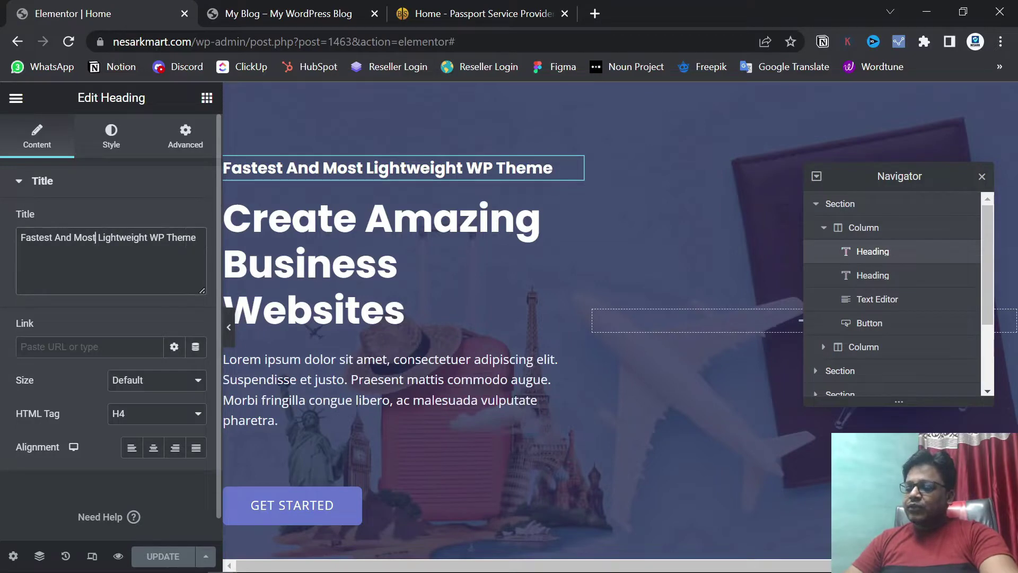
{"action": "key", "text": "ctrl+a"}
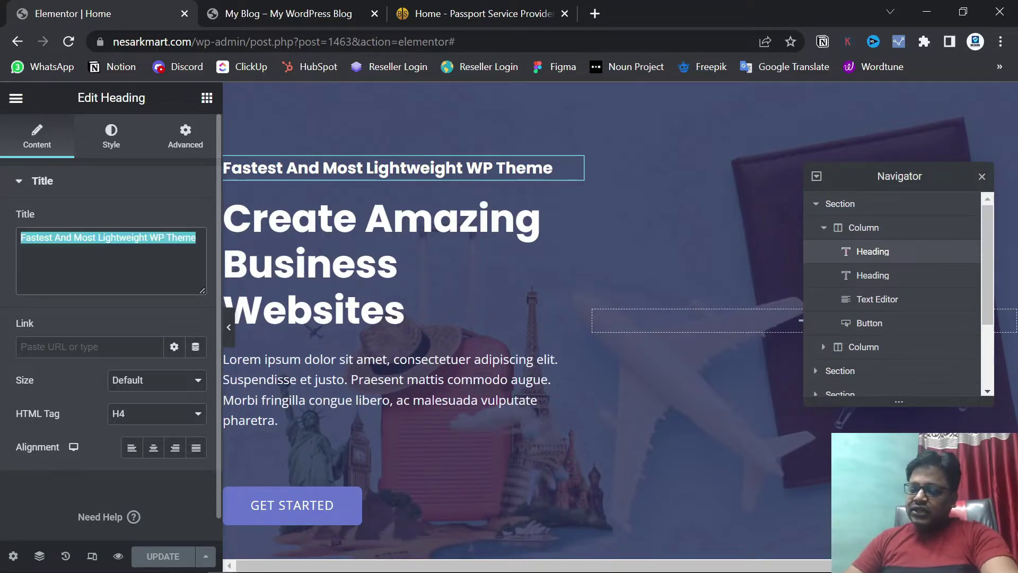
{"action": "type", "text": "Passport Service In Delhi-NCR"}
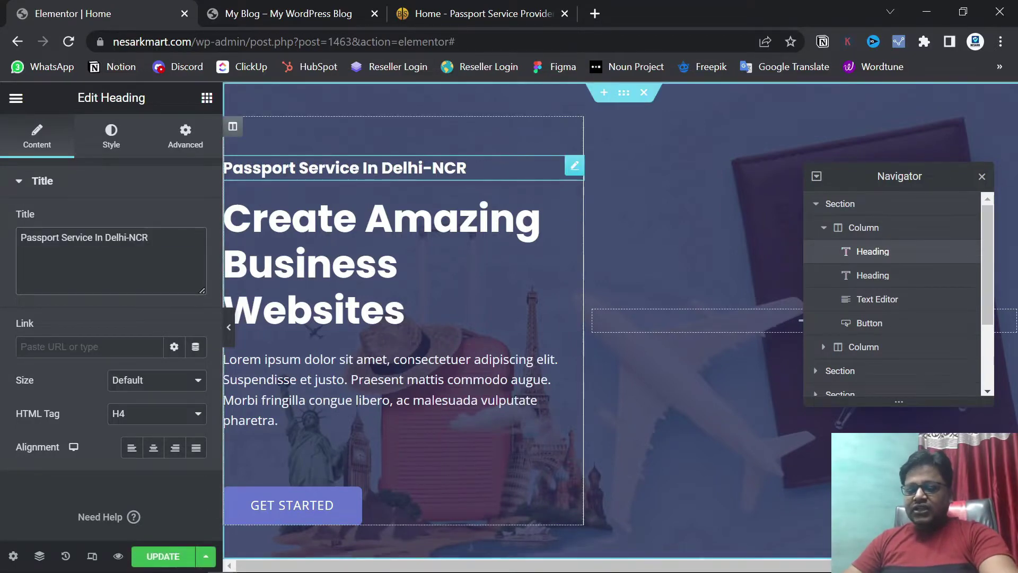
- Change the hero section's main heading to "Passport Agent & Cosultant", matching the heading on the reference site
{"action": "left_click", "coordinate": [574, 212]}
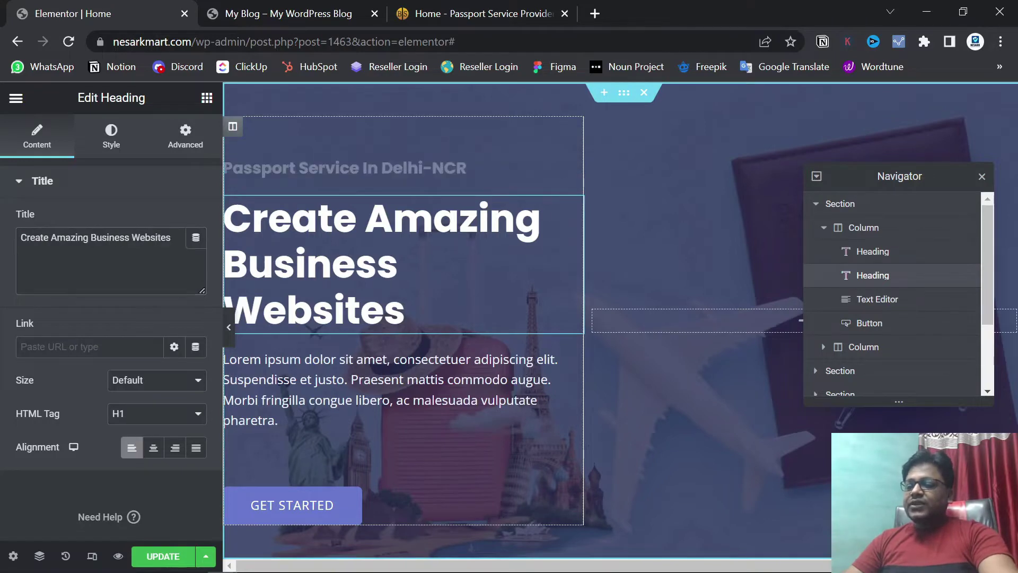
{"action": "left_click", "coordinate": [488, 12]}
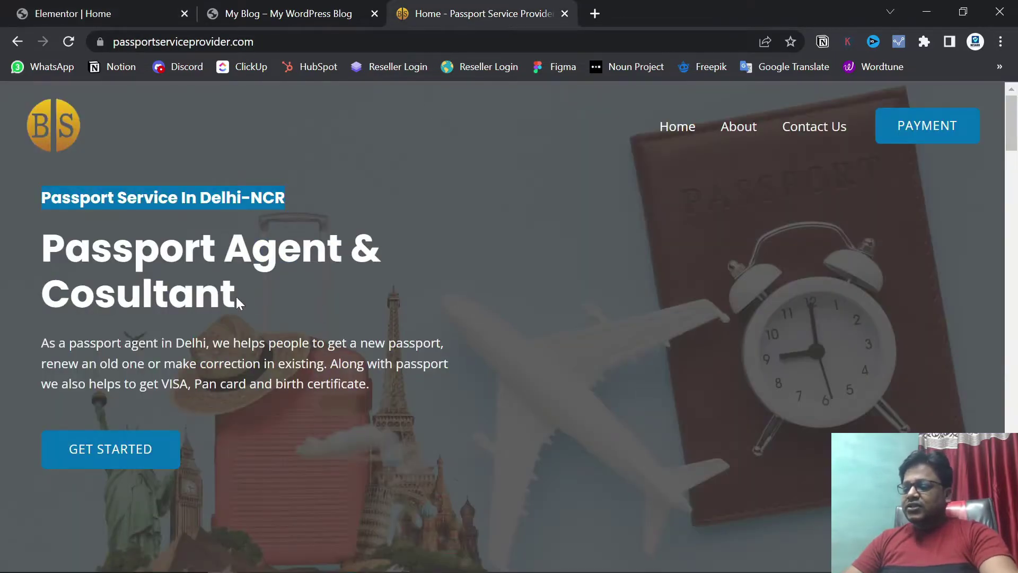
{"action": "left_click_drag", "start_coordinate": [237, 303], "coordinate": [134, 249]}
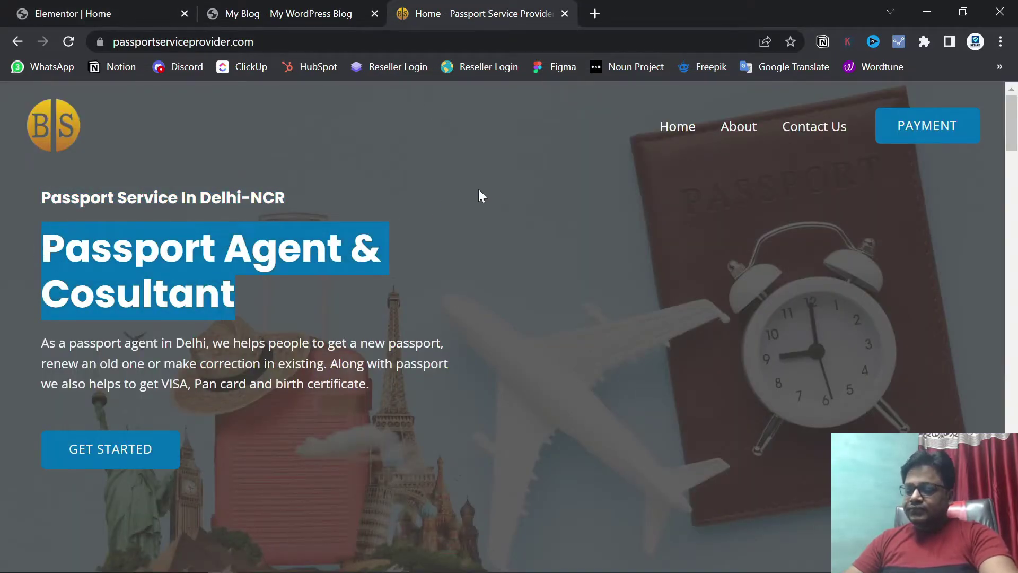
{"action": "key", "text": "ctrl+1"}
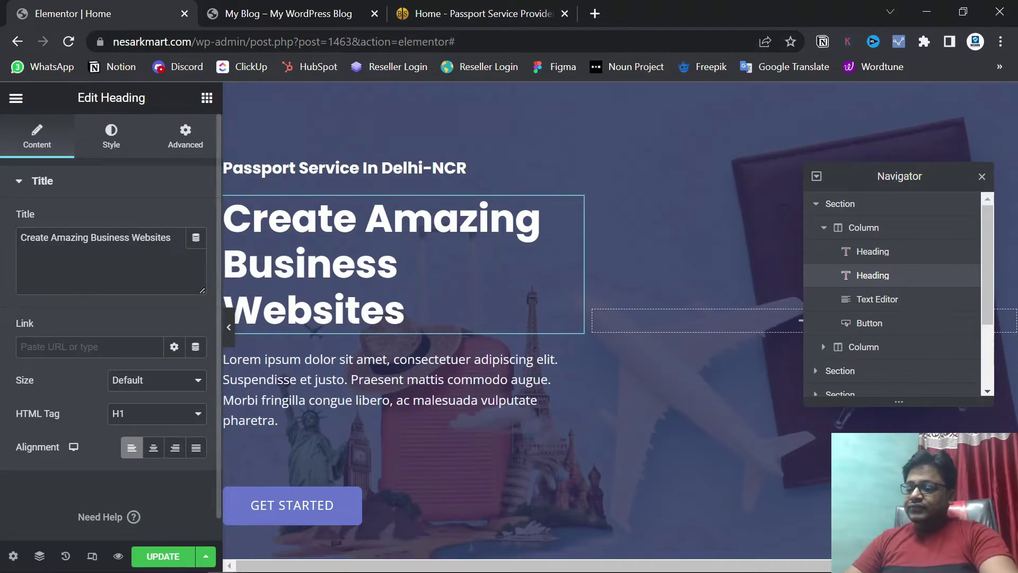
{"action": "key", "text": "ctrl+a"}
{"action": "type", "text": "Passport Agent & Cosultant"}
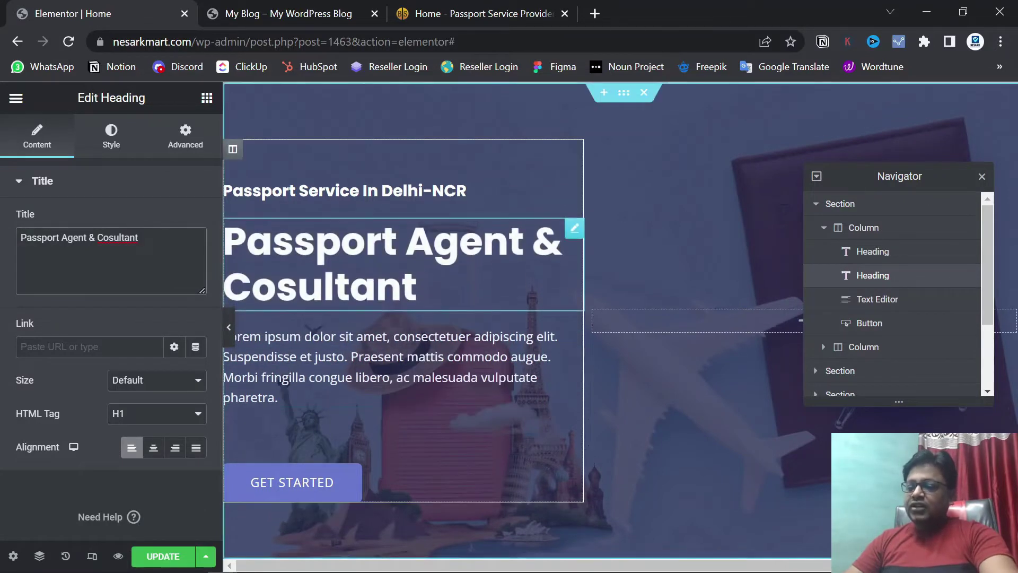
- Replace the hero's placeholder paragraph with the "As a passport agent in Delhi" text copied from passportserviceprovider.com
{"action": "left_click", "coordinate": [467, 7]}
{"action": "left_click_drag", "start_coordinate": [389, 386], "coordinate": [25, 343]}
{"action": "key", "text": "ctrl+c"}
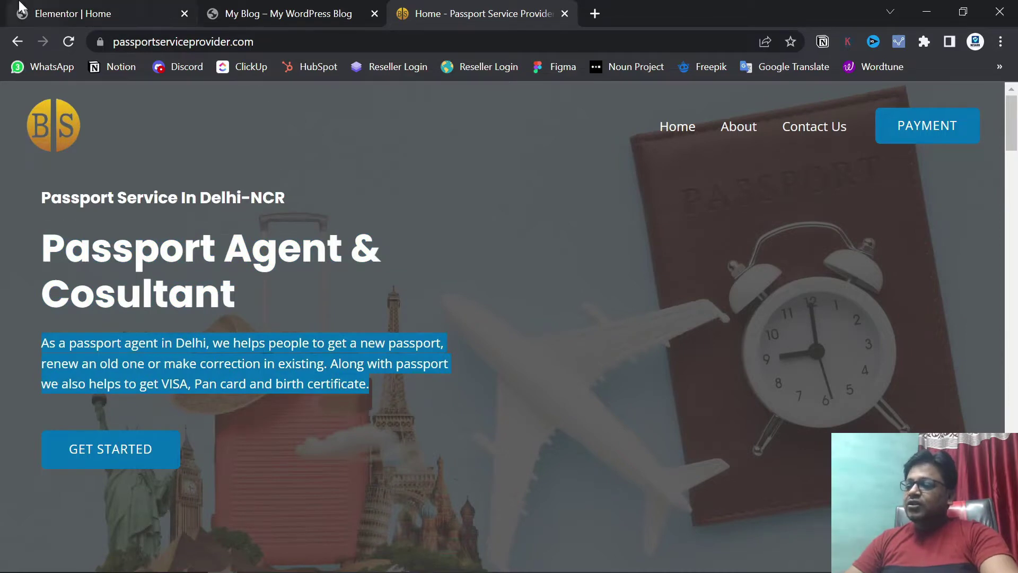
{"action": "key", "text": "ctrl+1"}
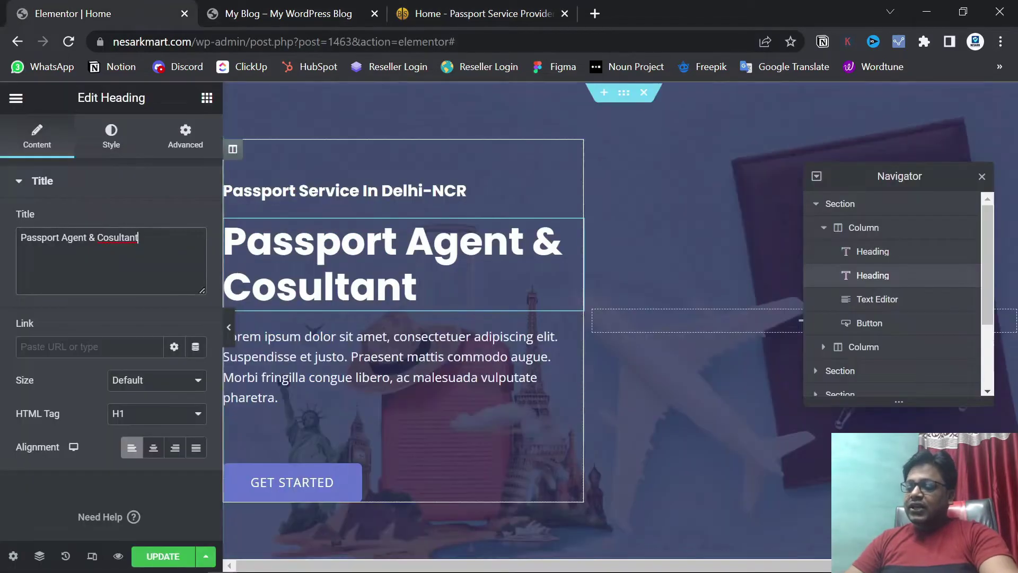
{"action": "left_click", "coordinate": [522, 339]}
{"action": "left_click_drag", "start_coordinate": [87, 485], "coordinate": [33, 320]}
{"action": "key", "text": "ctrl+v"}
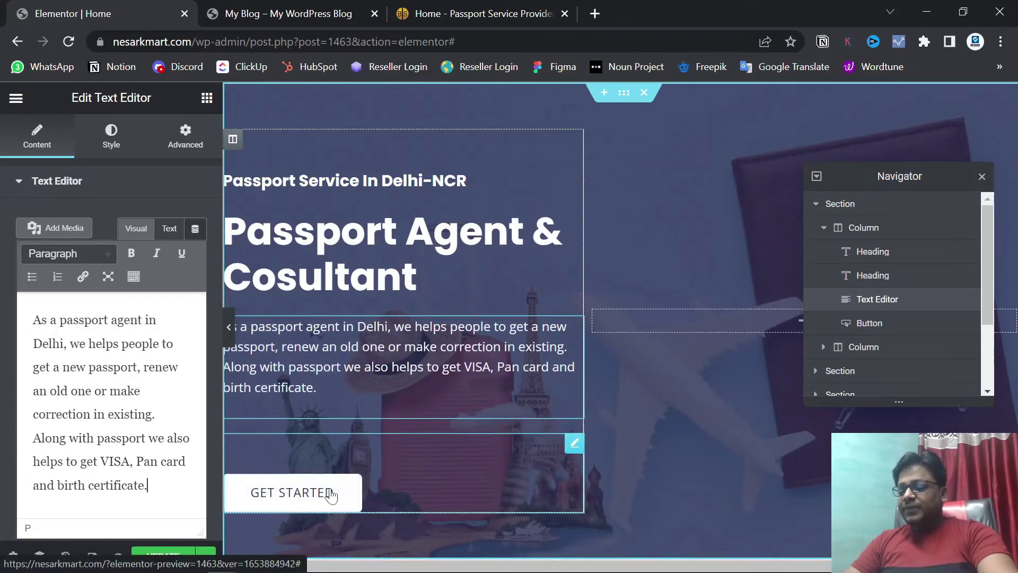
- Check the hero against the reference site, close the Navigator in Elementor and save the Home page
{"action": "left_click", "coordinate": [517, 6]}
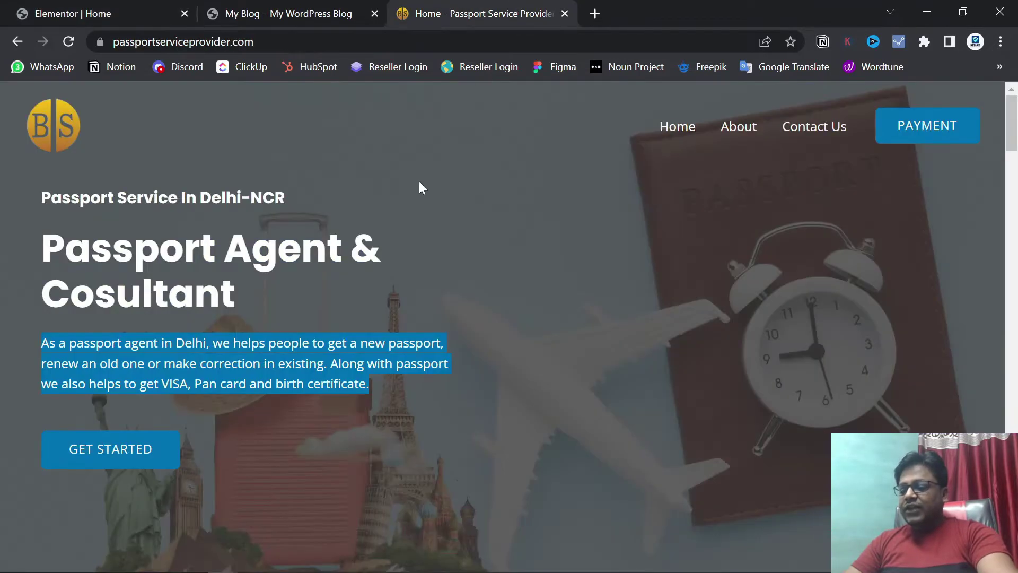
{"action": "left_click", "coordinate": [137, 10]}
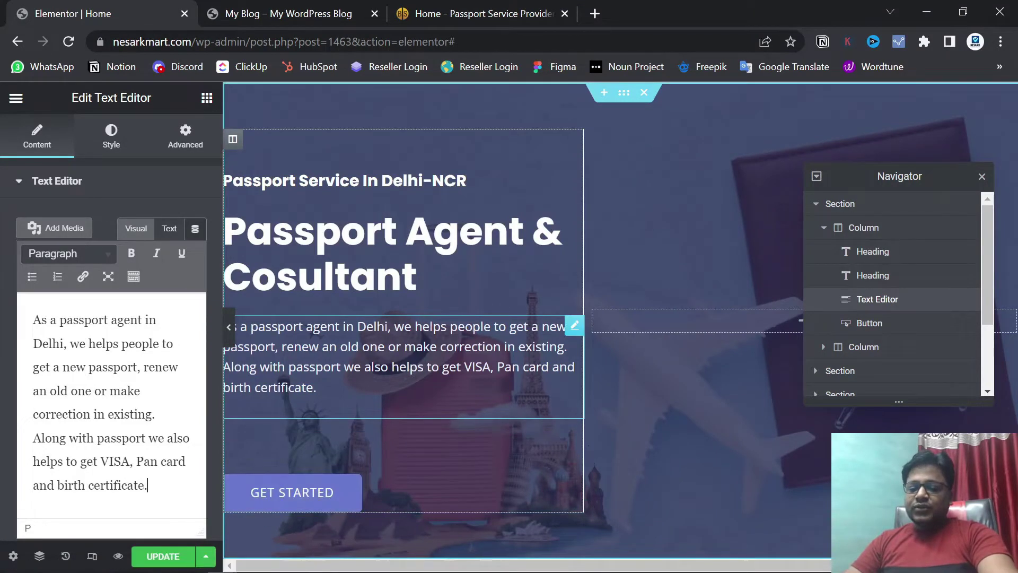
{"action": "left_click", "coordinate": [982, 176]}
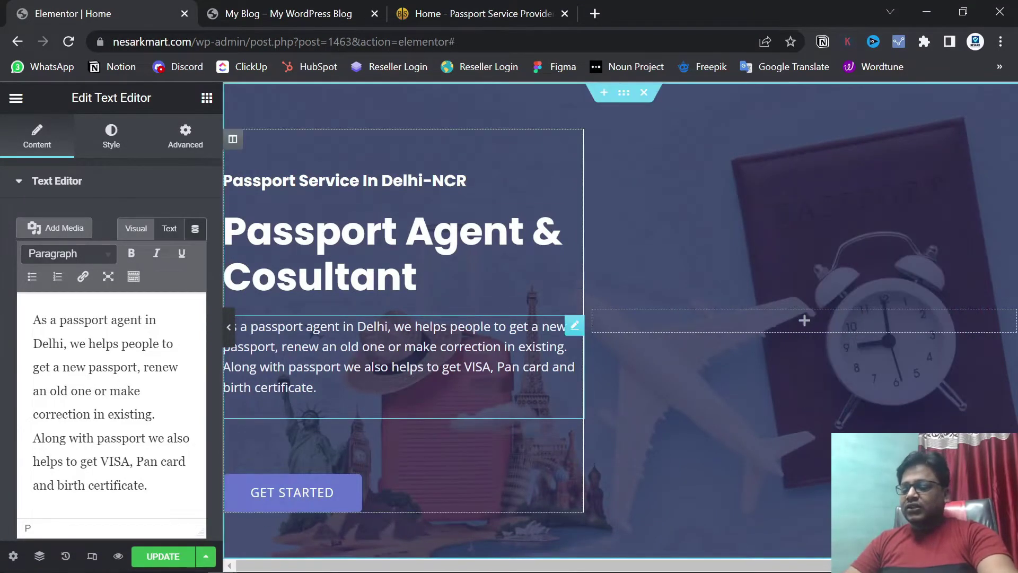
{"action": "key", "text": "ctrl+s"}
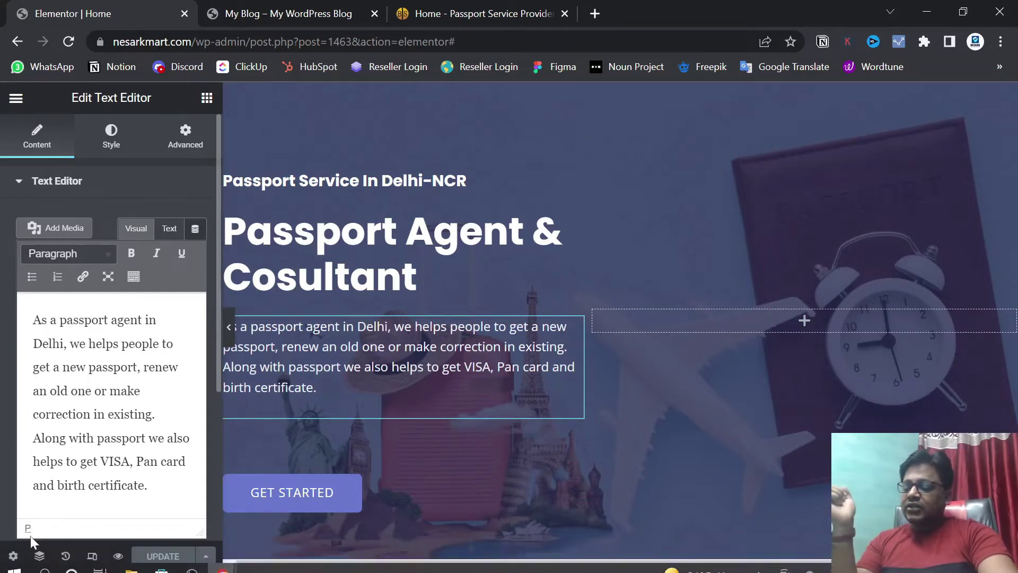
- Show the Navigator again, view the page's section list with the hero section selected, and close it
{"action": "left_click", "coordinate": [39, 555]}
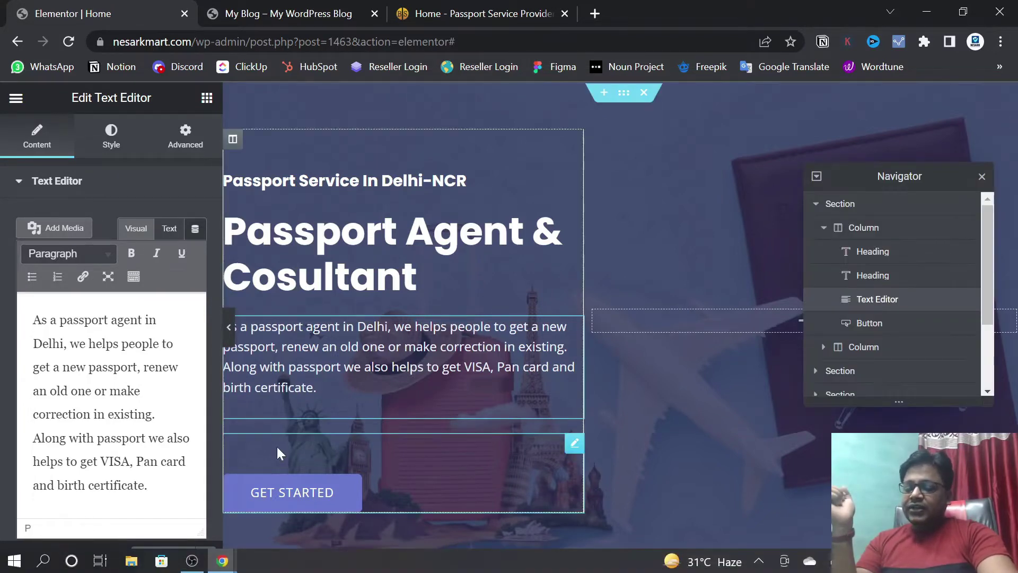
{"action": "left_click", "coordinate": [821, 207]}
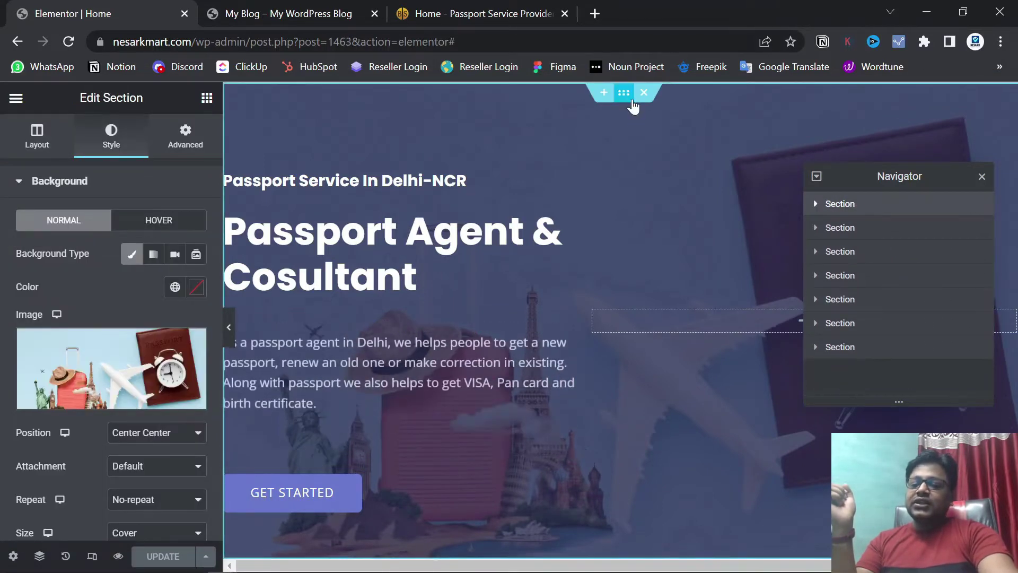
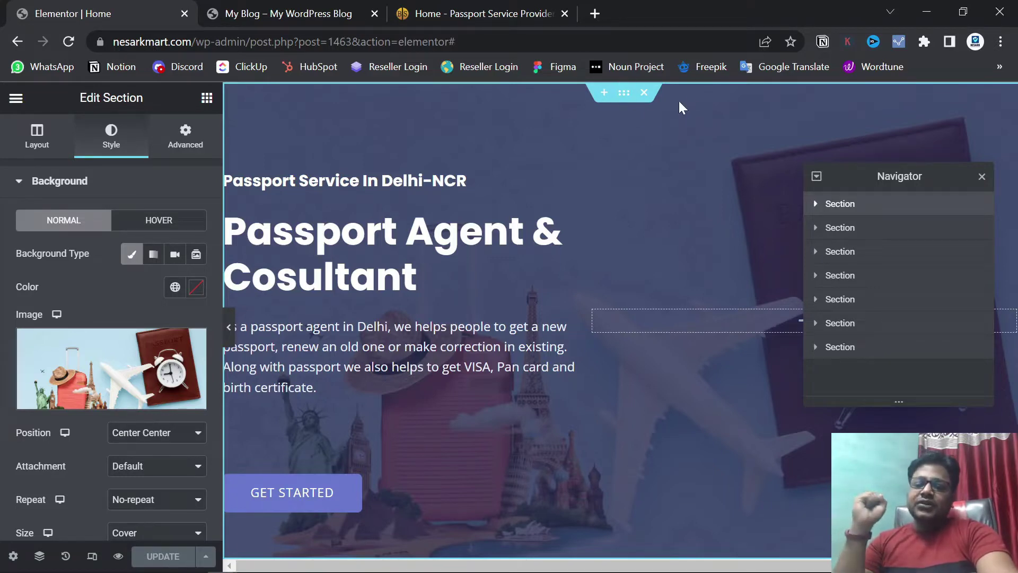
{"action": "left_click", "coordinate": [981, 177]}
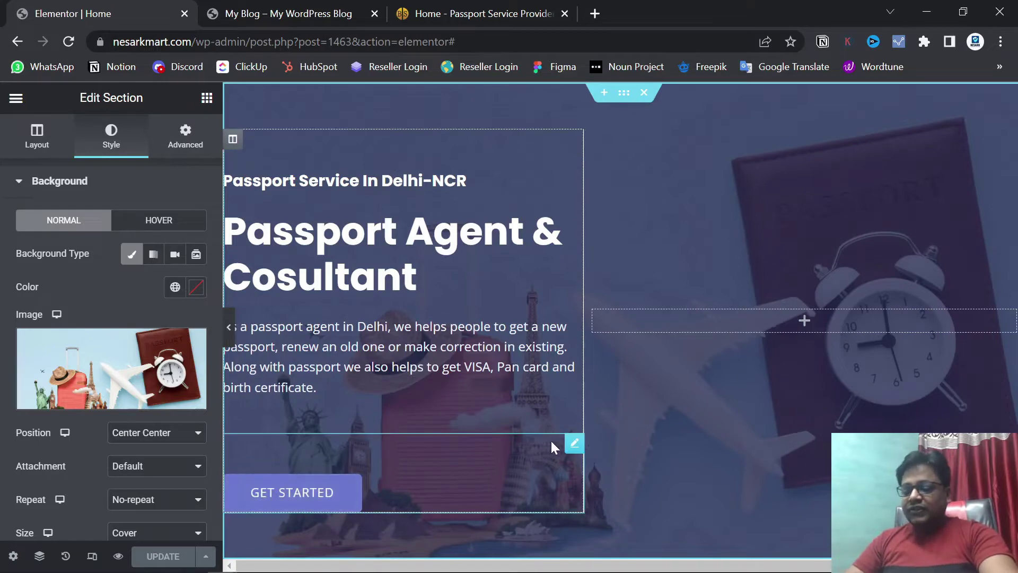
- Open the hero's Get Started button for editing and compare it with the matching button on the reference site
{"action": "left_click", "coordinate": [576, 443]}
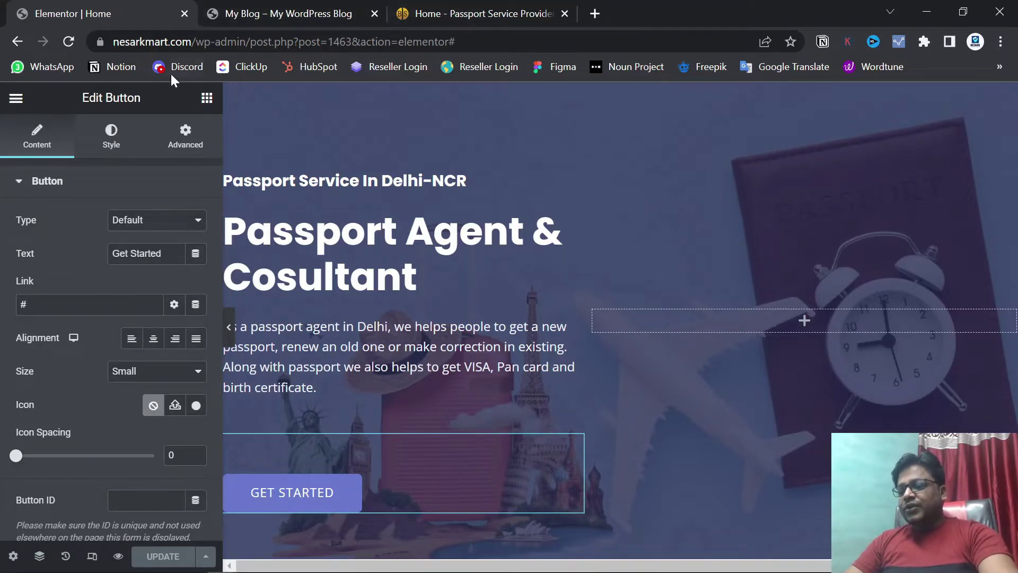
{"action": "left_click", "coordinate": [472, 8]}
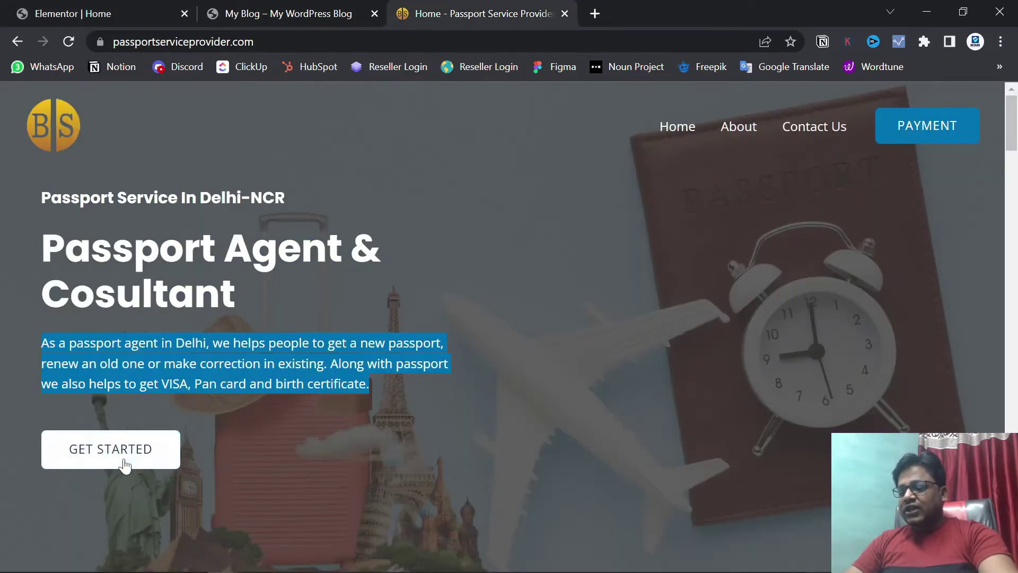
{"action": "left_click", "coordinate": [96, 10]}
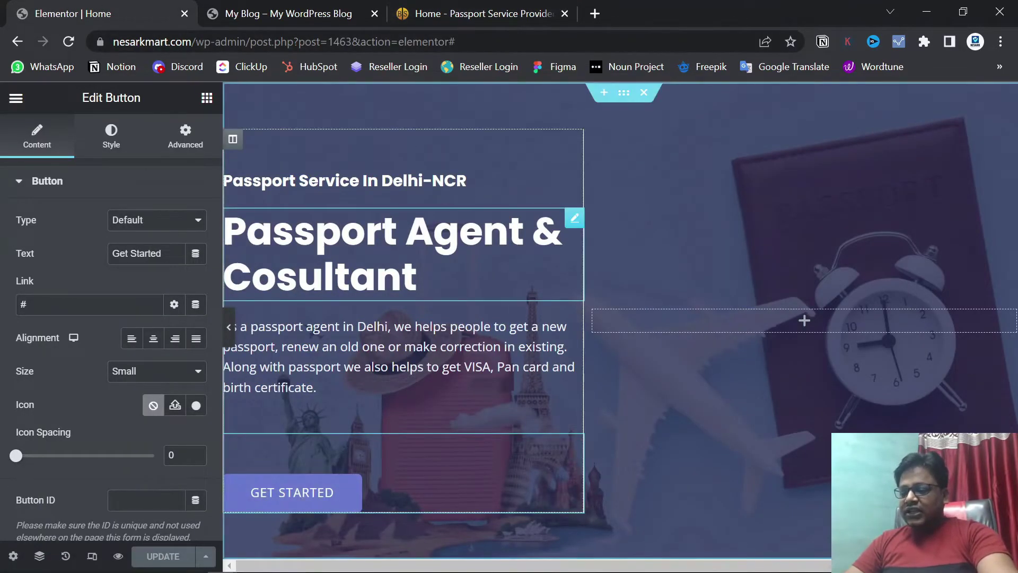
- Inspect the reference site's Get Started button, copy its border colour code #0274be and close the developer tools
{"action": "left_click", "coordinate": [462, 2]}
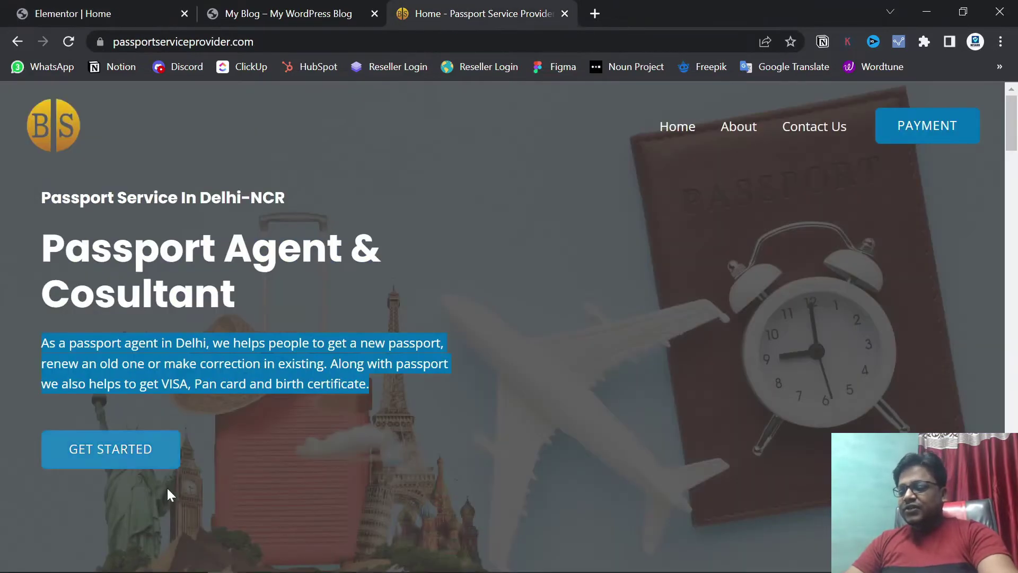
{"action": "right_click", "coordinate": [166, 452]}
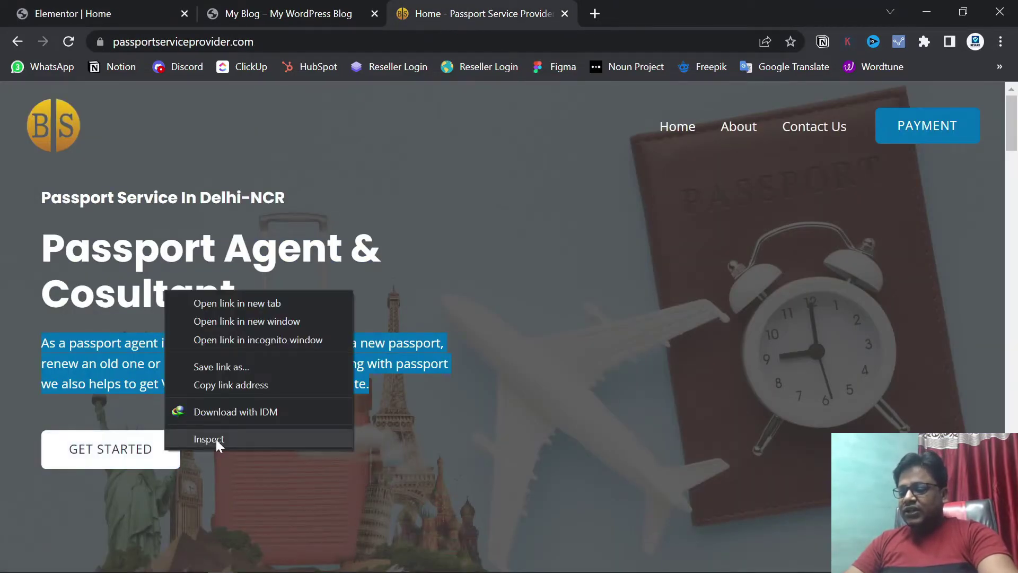
{"action": "key", "text": "Escape"}
{"action": "key", "text": "ctrl+shift+i"}
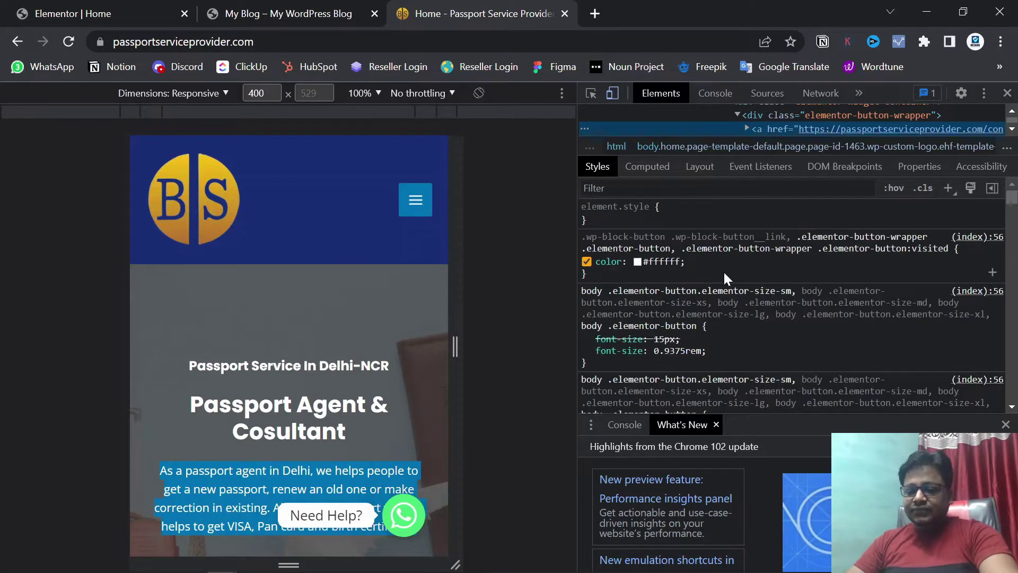
{"action": "scroll", "coordinate": [723, 270], "scroll_direction": "down", "scroll_amount": 3}
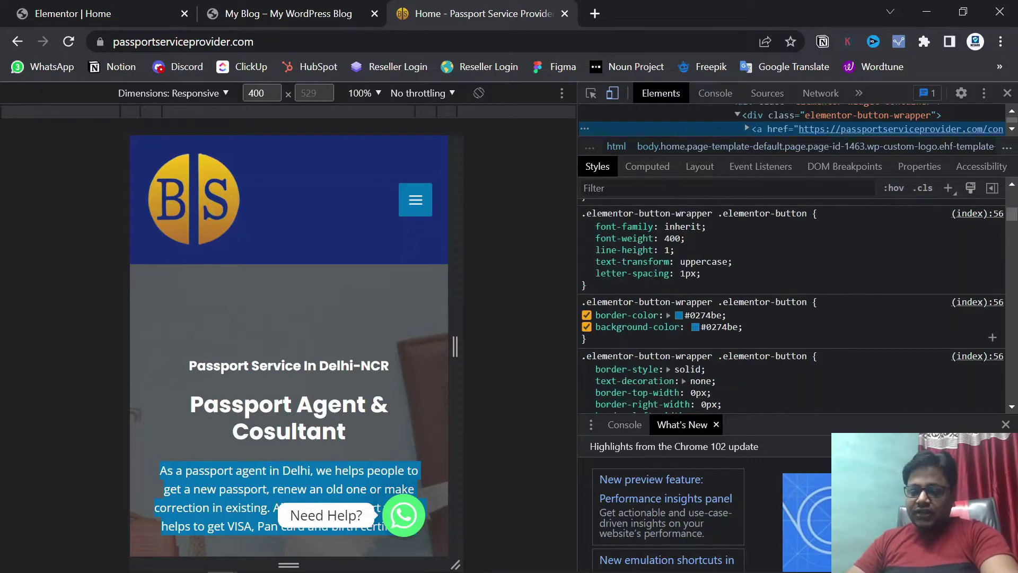
{"action": "left_click", "coordinate": [727, 316]}
{"action": "key", "text": "ctrl+c"}
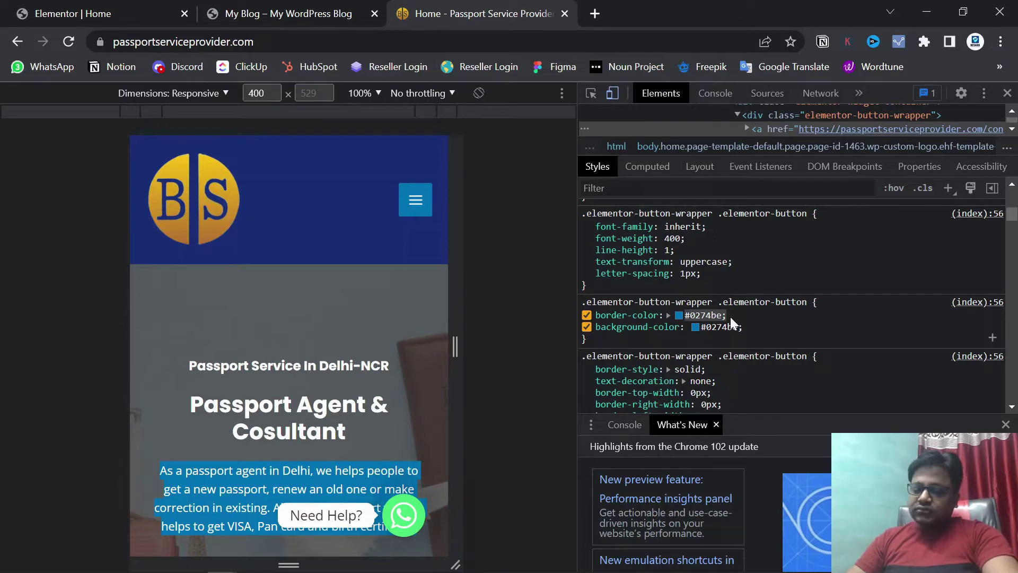
{"action": "left_click", "coordinate": [1008, 94]}
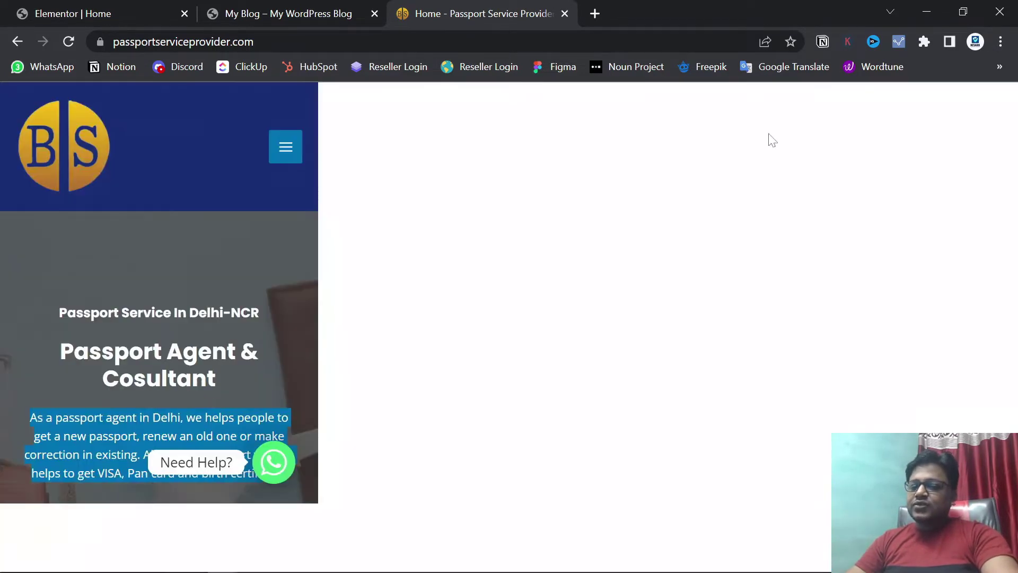
- Set the normal background colour of the Get Started button to #0274be in Elementor
{"action": "left_click", "coordinate": [109, 7]}
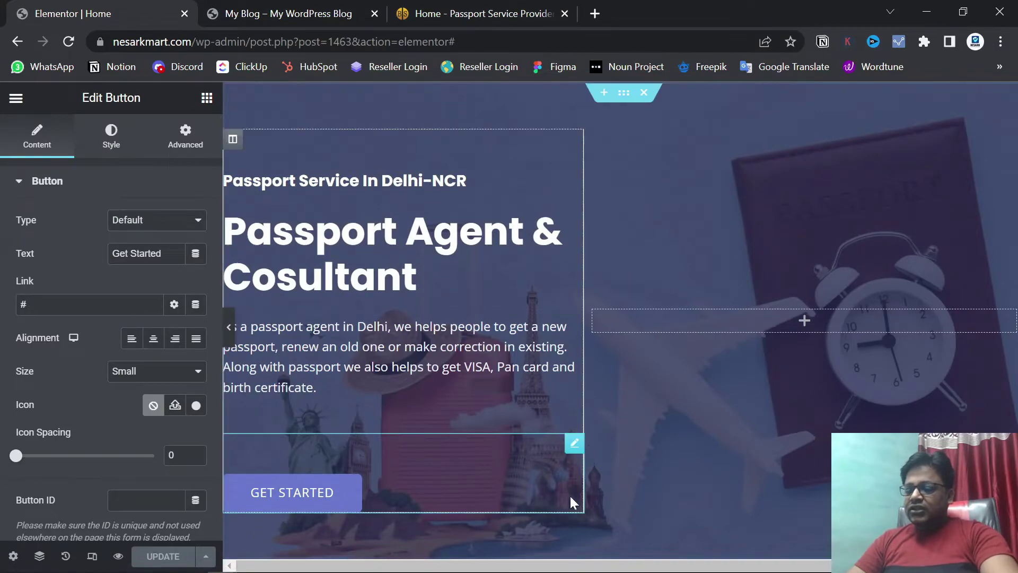
{"action": "left_click", "coordinate": [101, 149]}
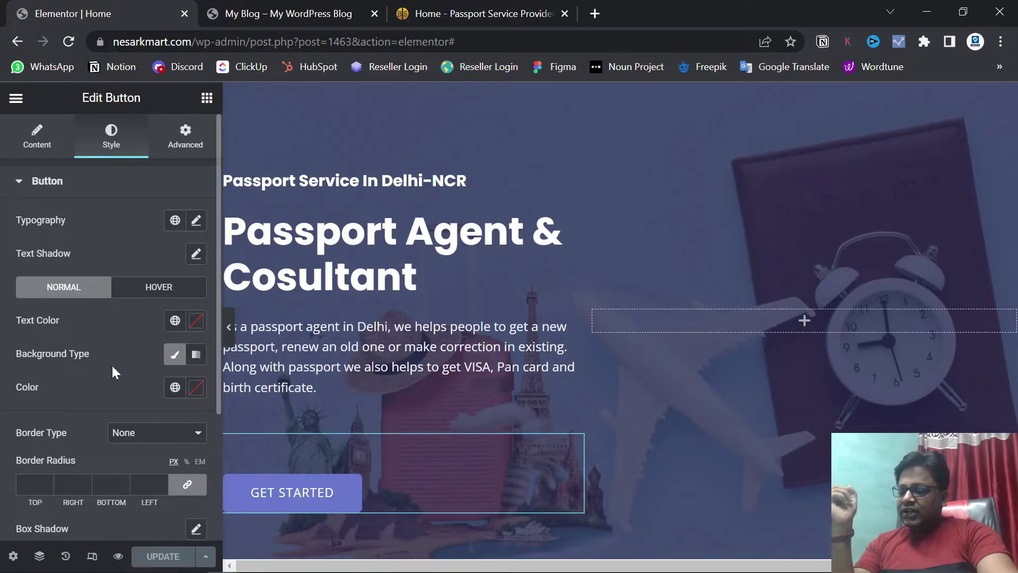
{"action": "left_click", "coordinate": [195, 389]}
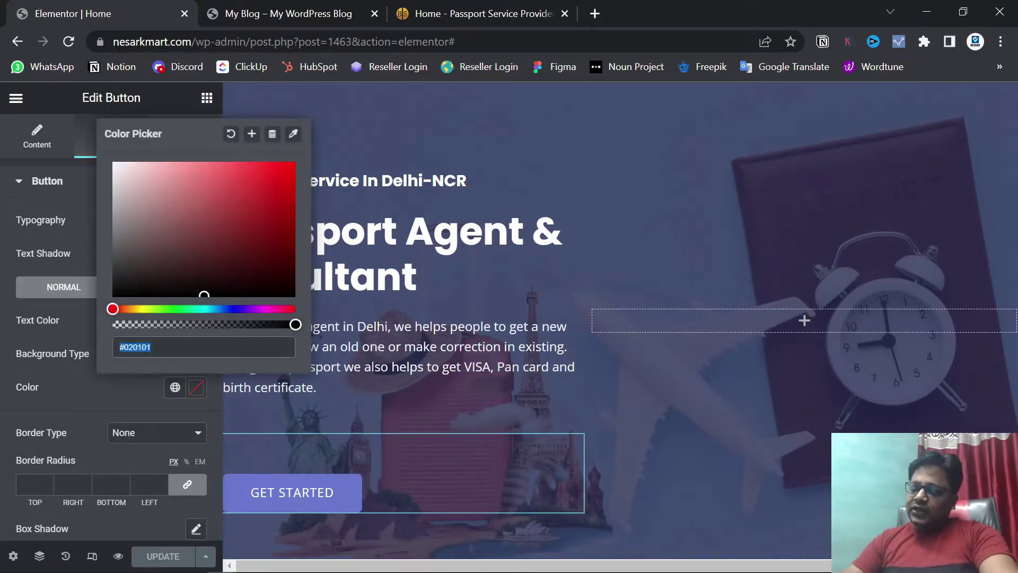
{"action": "key", "text": "ctrl+v"}
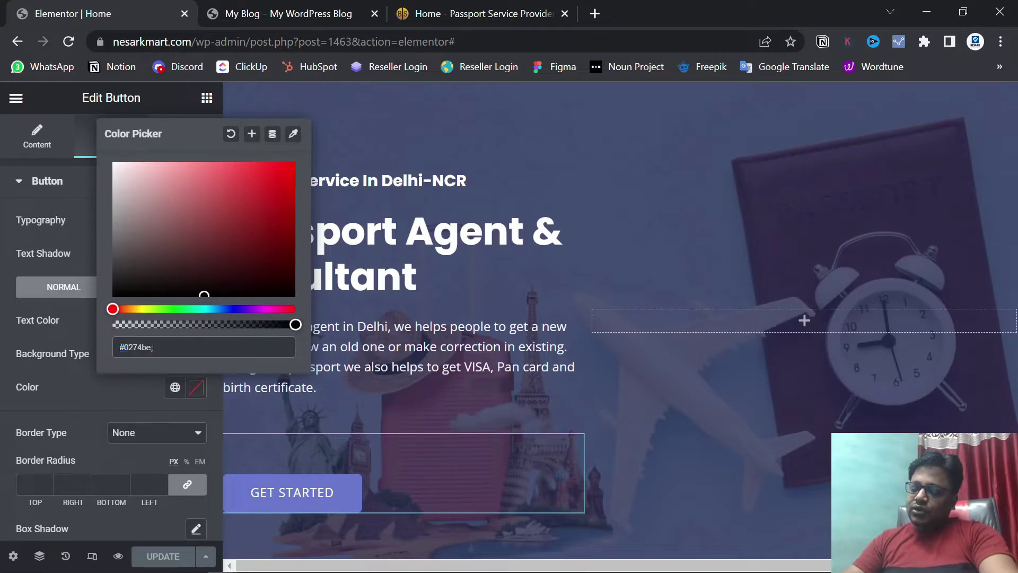
{"action": "left_click", "coordinate": [134, 387]}
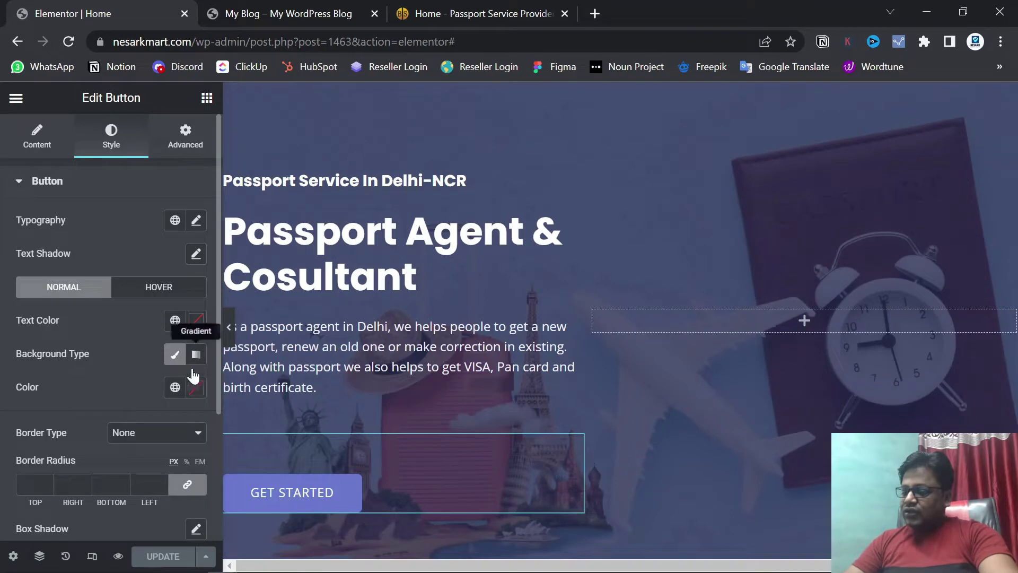
{"action": "left_click", "coordinate": [196, 387]}
{"action": "type", "text": "#0274be"}
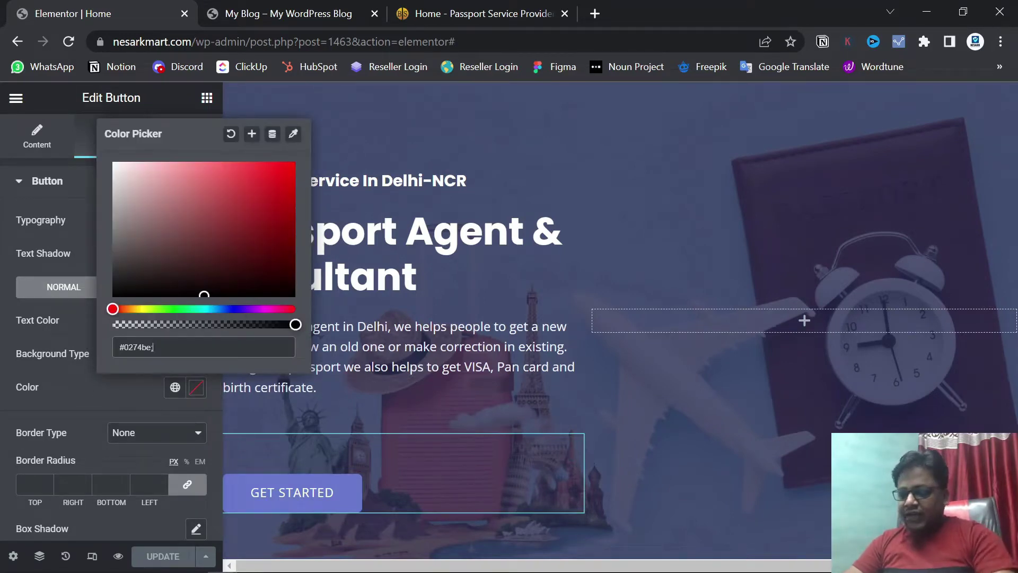
{"action": "key", "text": "BackSpace"}
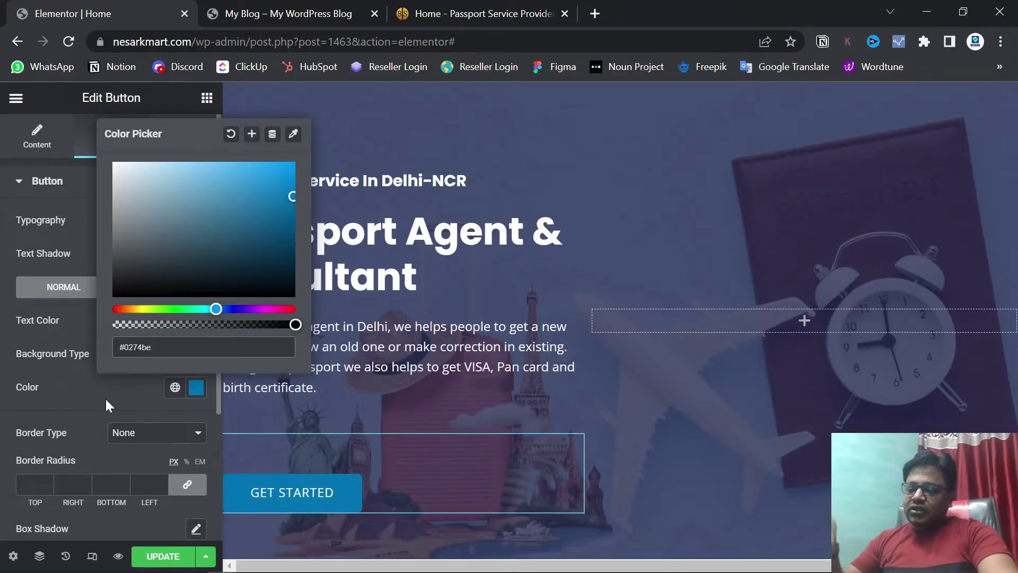
{"action": "left_click", "coordinate": [127, 397]}
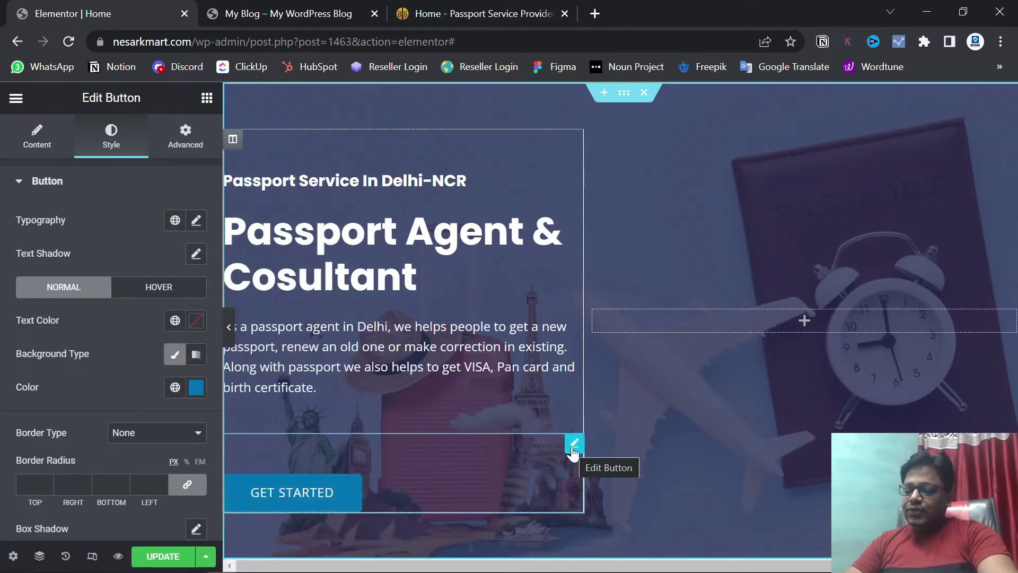
- Check how the Get Started button looks on the reference site and return to the button's style settings in Elementor
{"action": "left_click", "coordinate": [435, 10]}
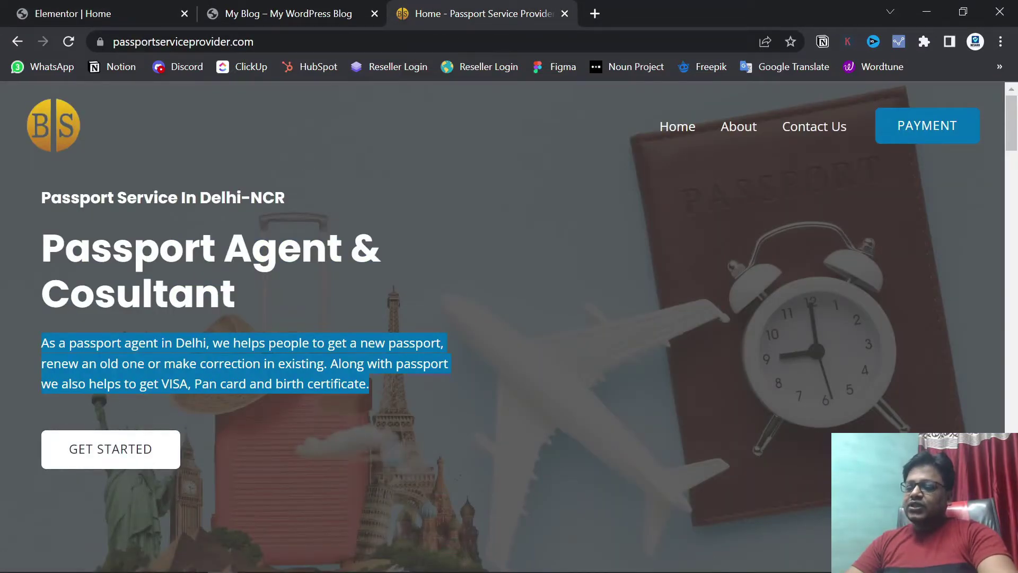
{"action": "left_click", "coordinate": [255, 414]}
{"action": "left_click", "coordinate": [115, 7]}
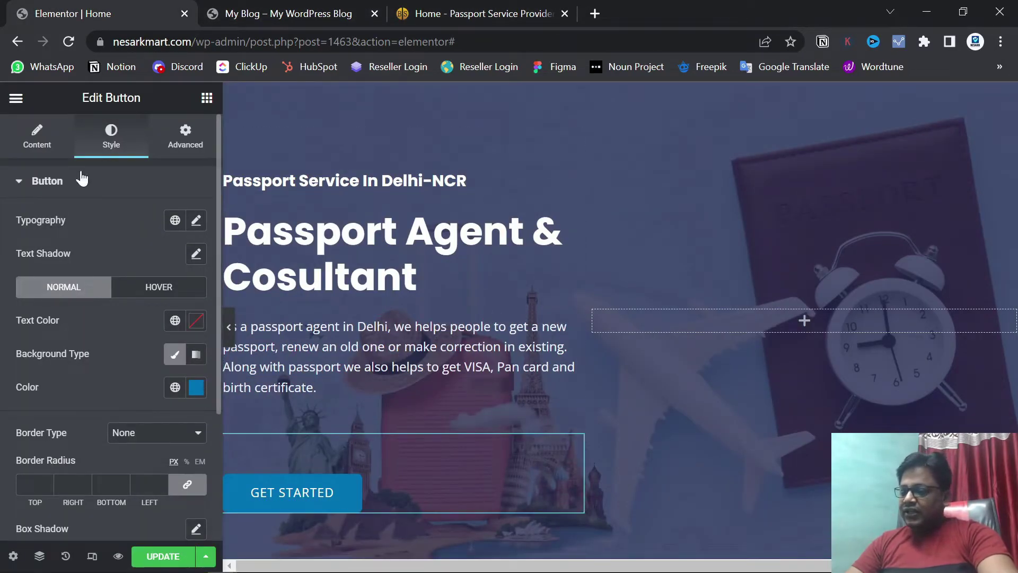
- Set the top margin of the hero's Get Started button to 0 px and update the page
{"action": "left_click", "coordinate": [182, 142]}
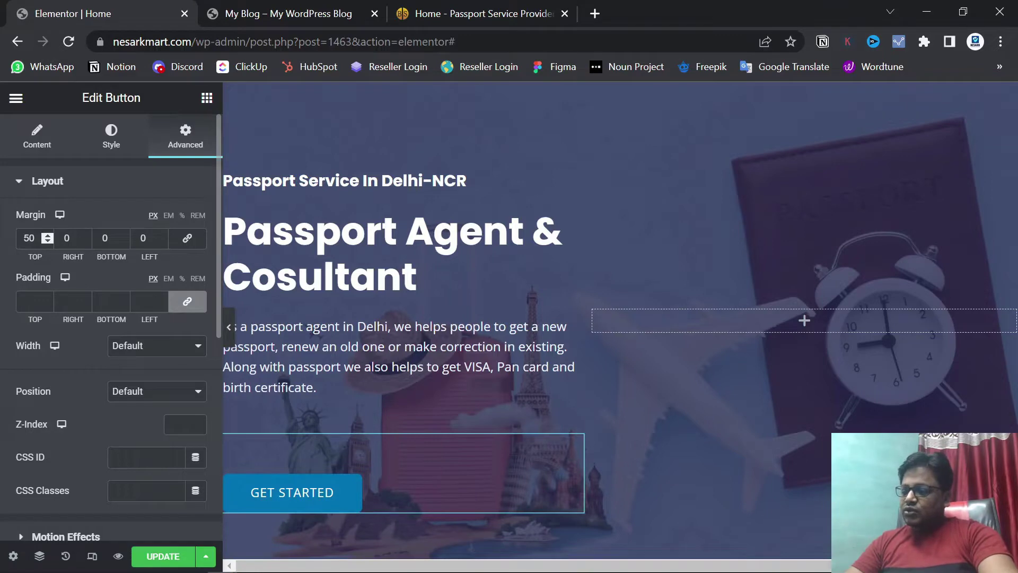
{"action": "key", "text": "BackSpace"}
{"action": "key", "text": "BackSpace"}
{"action": "type", "text": "20"}
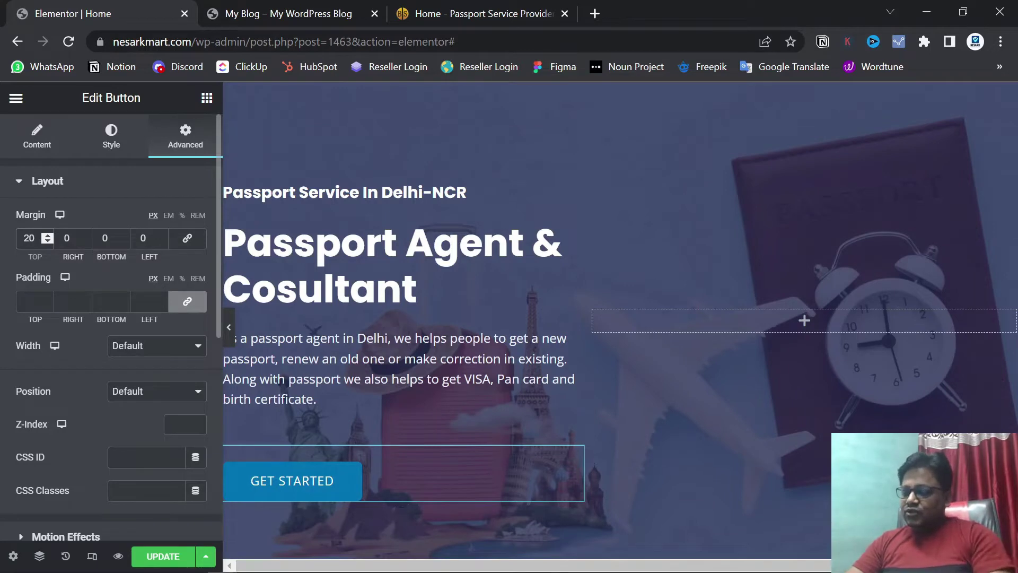
{"action": "key", "text": "Left"}
{"action": "key", "text": "BackSpace"}
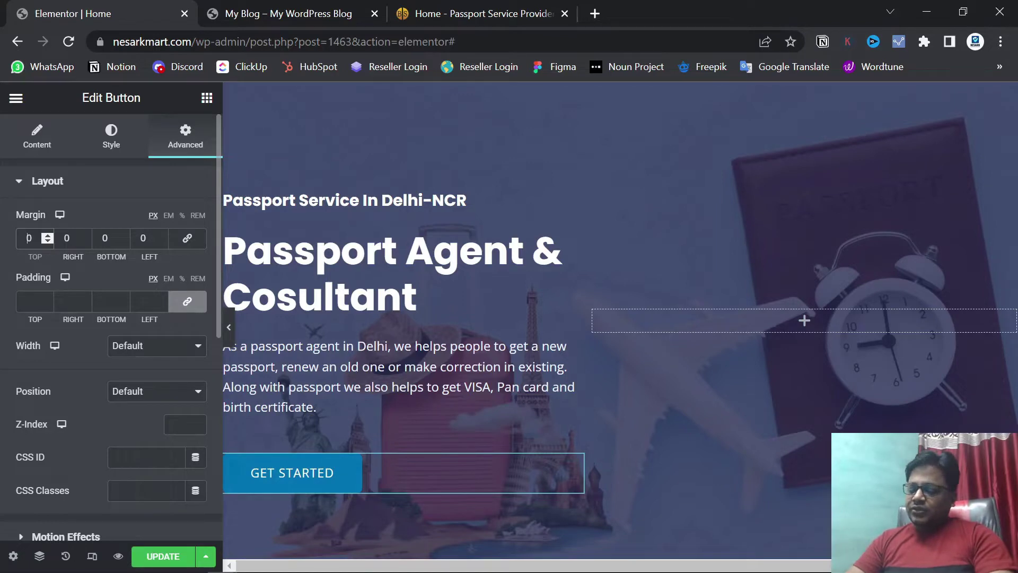
{"action": "type", "text": "-1"}
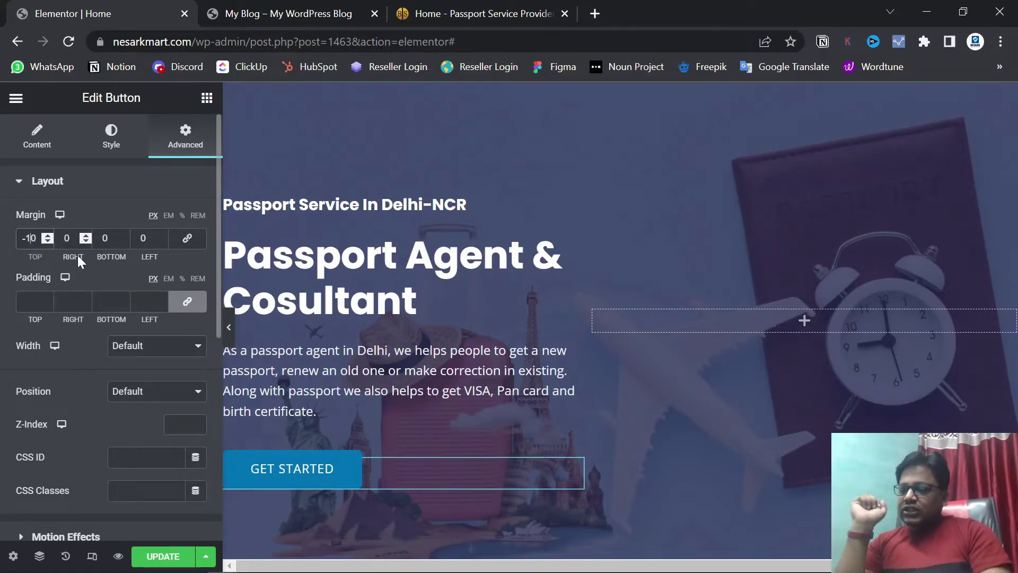
{"action": "key", "text": "BackSpace"}
{"action": "key", "text": "BackSpace"}
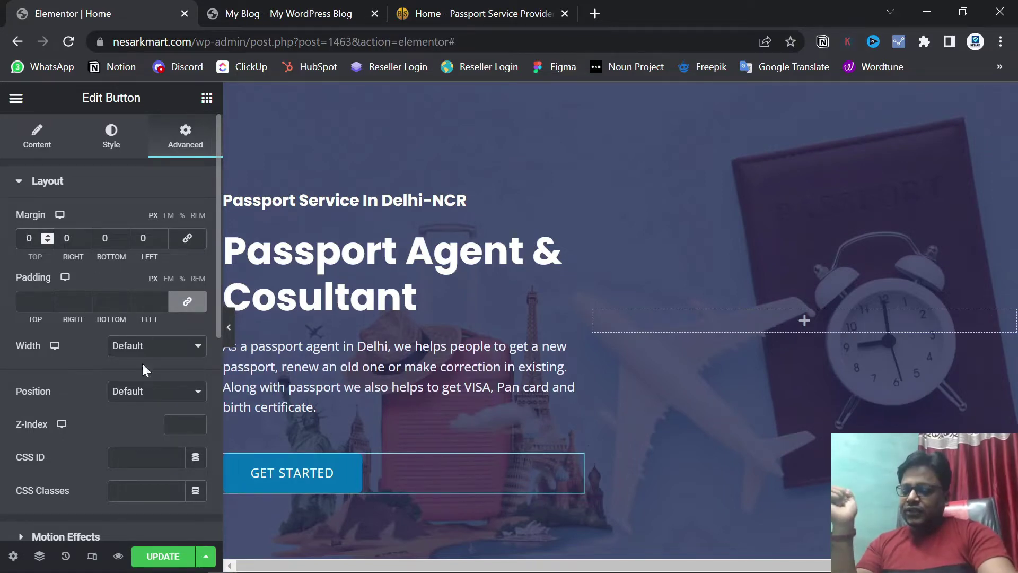
{"action": "left_click", "coordinate": [163, 554]}
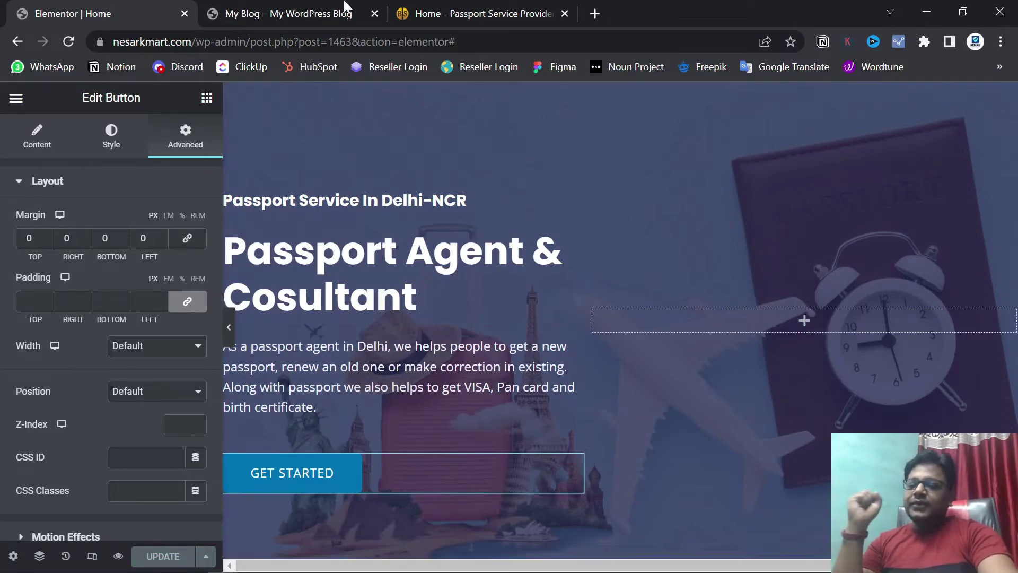
- Reload the live nesarkmart.com page and compare its hero section with the one on passportserviceprovider.com
{"action": "left_click", "coordinate": [488, 7]}
{"action": "left_click", "coordinate": [274, 9]}
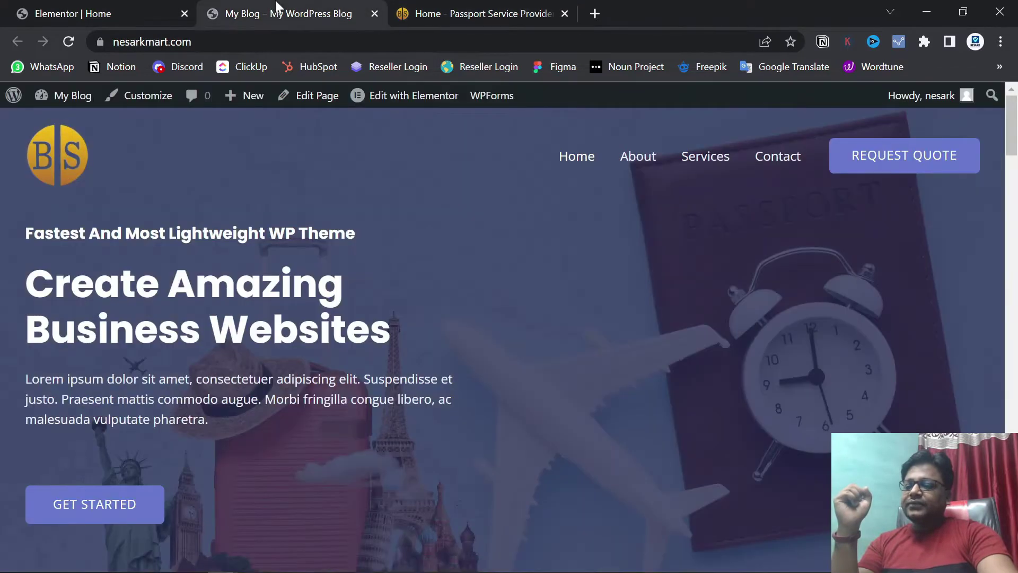
{"action": "left_click", "coordinate": [70, 42]}
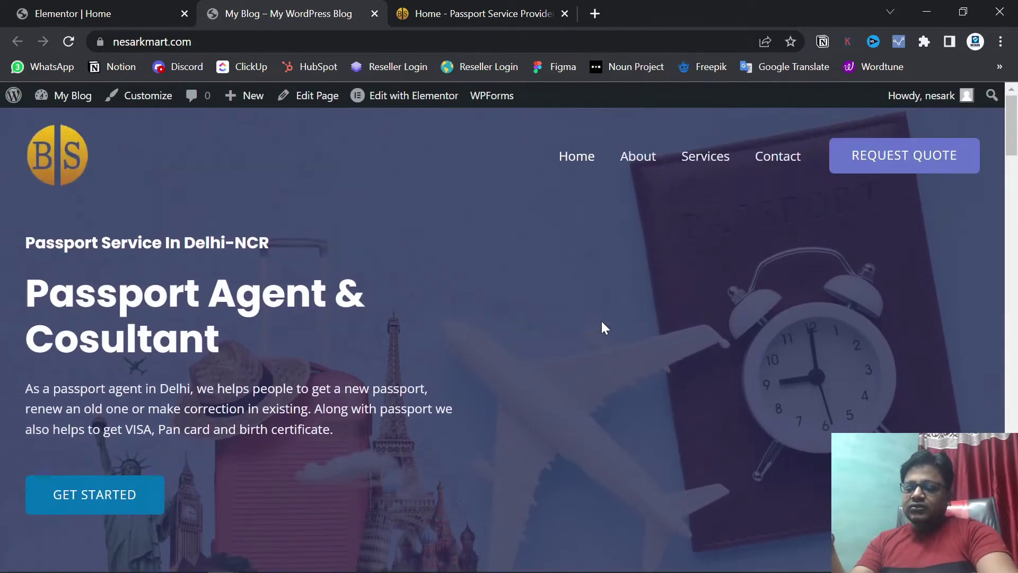
{"action": "left_click", "coordinate": [516, 9]}
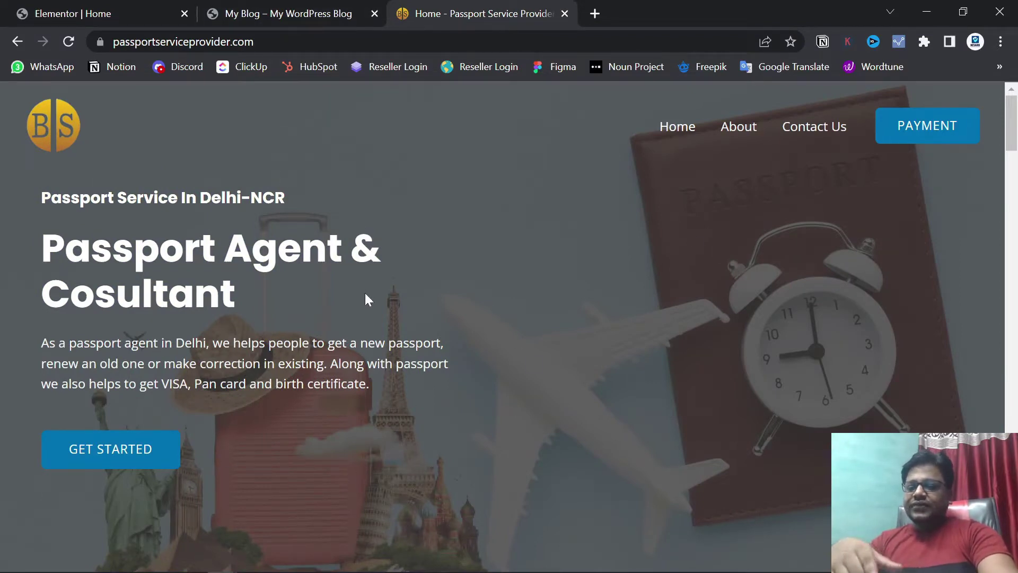
{"action": "left_click", "coordinate": [63, 6]}
{"action": "left_click", "coordinate": [298, 11]}
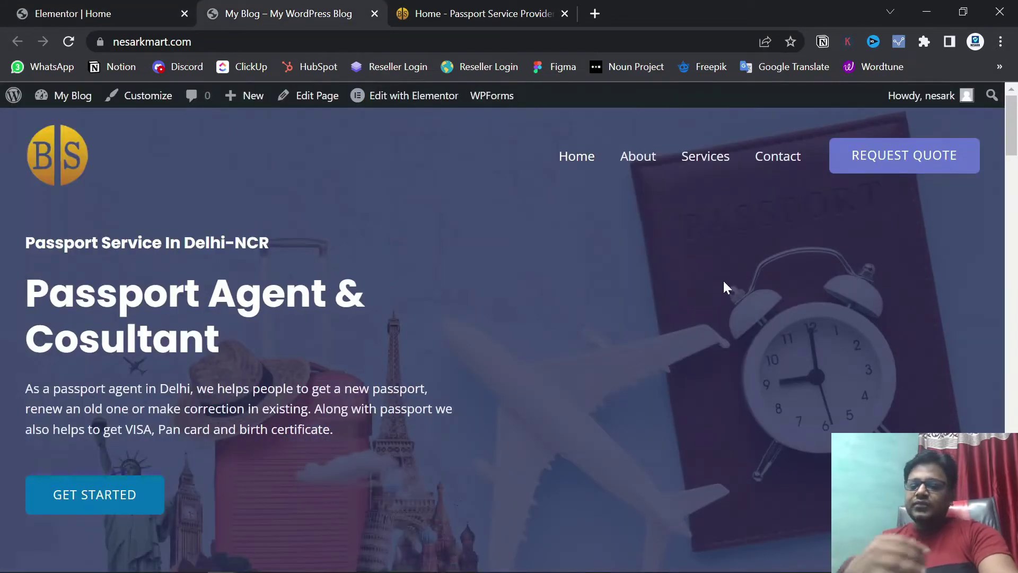
- Compare the section below the hero in Elementor with the services section on the reference site
{"action": "scroll", "coordinate": [724, 326], "scroll_direction": "down", "scroll_amount": 3}
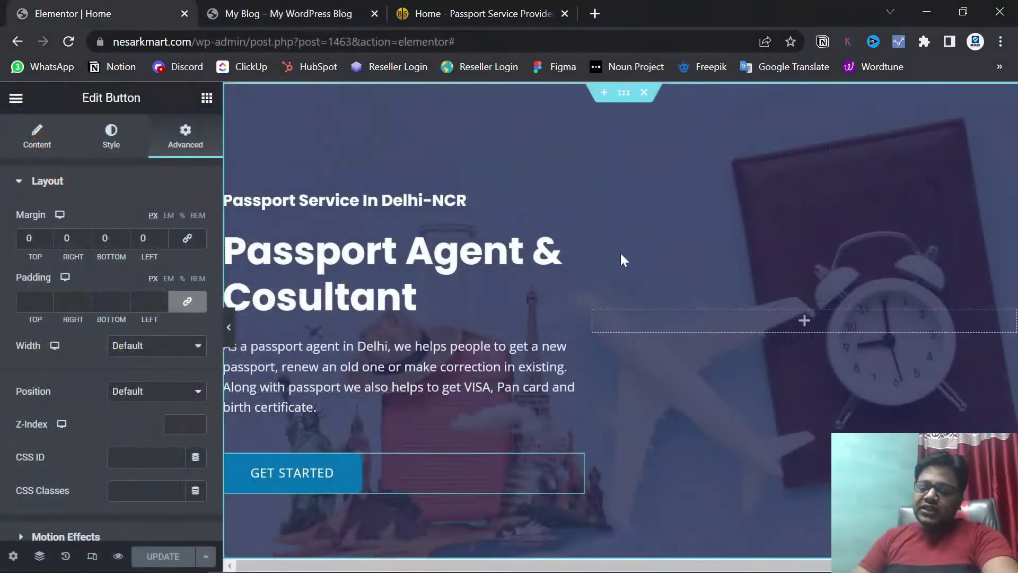
{"action": "scroll", "coordinate": [698, 269], "scroll_direction": "down", "scroll_amount": 3}
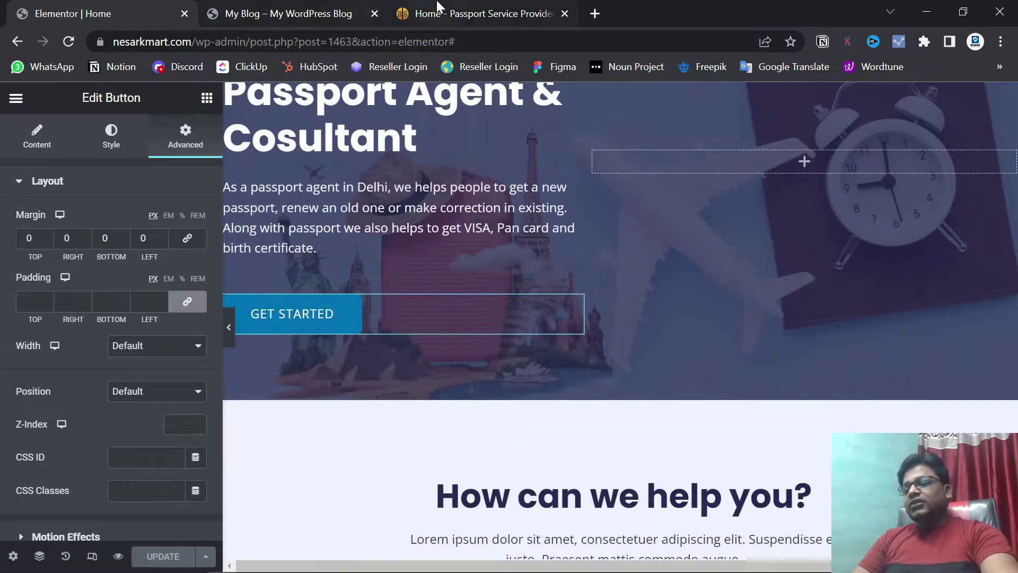
{"action": "left_click", "coordinate": [440, 13]}
{"action": "scroll", "coordinate": [501, 324], "scroll_direction": "down", "scroll_amount": 10}
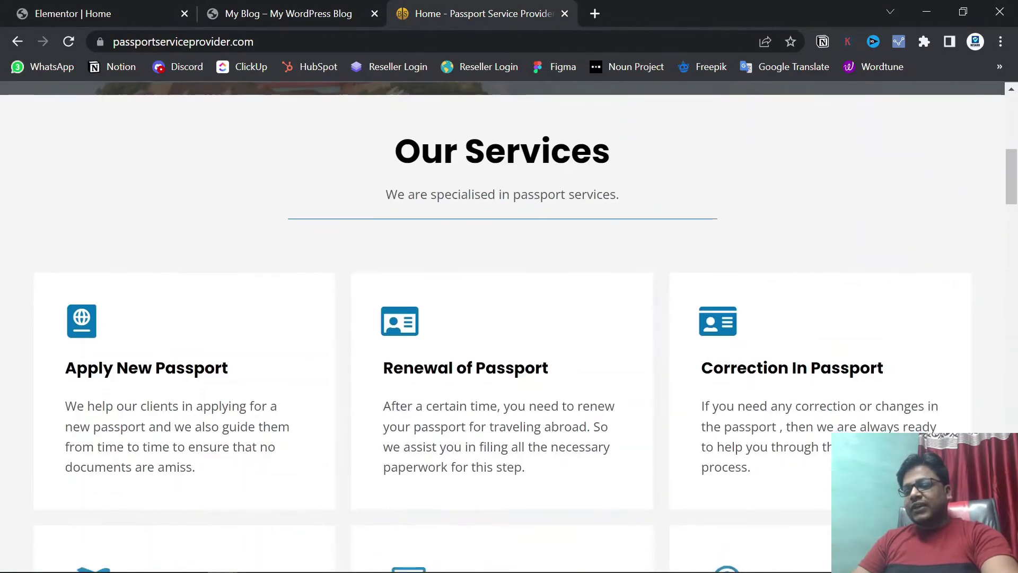
{"action": "scroll", "coordinate": [561, 352], "scroll_direction": "up", "scroll_amount": 3}
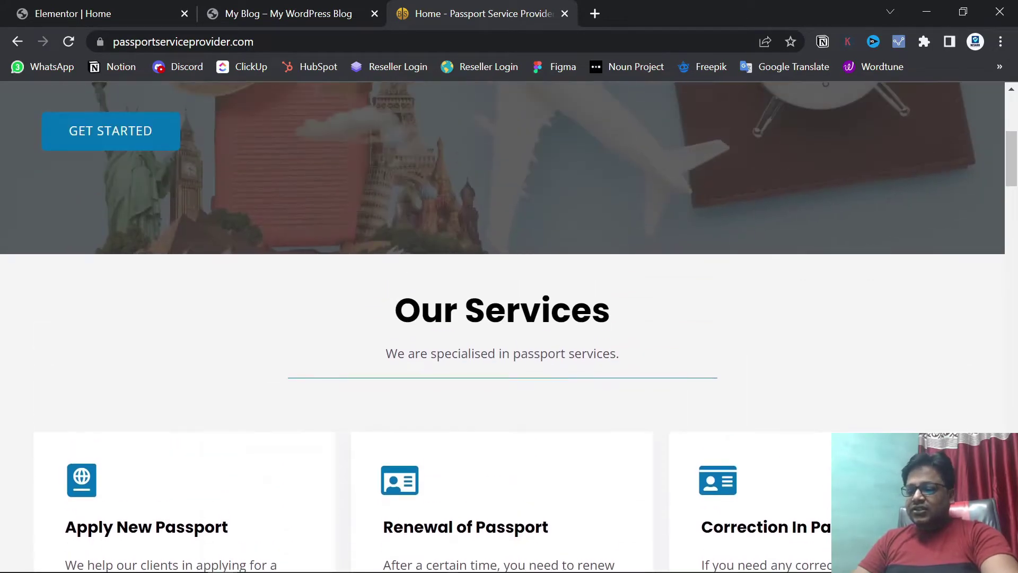
{"action": "scroll", "coordinate": [637, 370], "scroll_direction": "up", "scroll_amount": 3}
{"action": "left_click", "coordinate": [107, 8]}
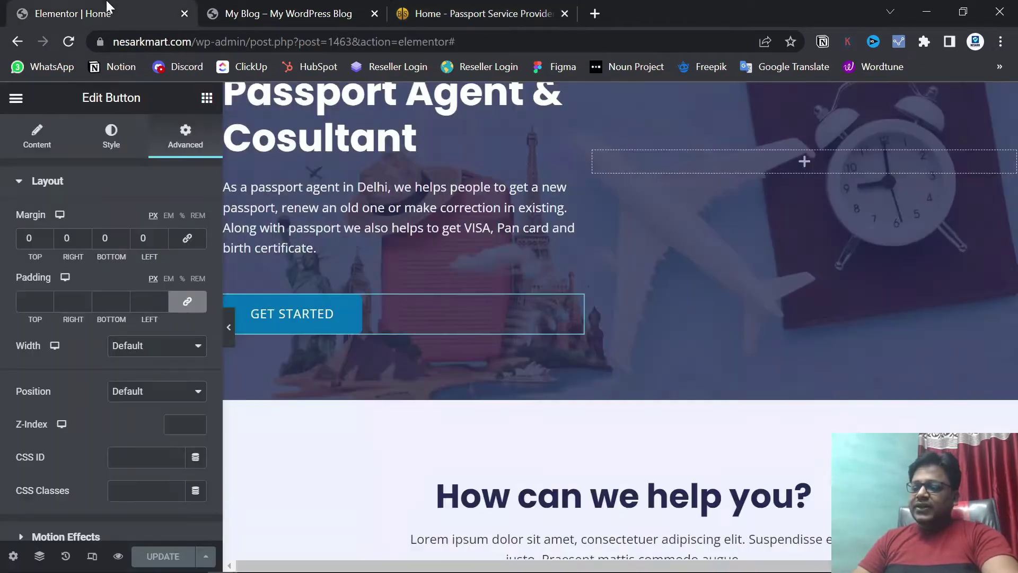
- Replace the "How can we help you?" heading with "Our Services", copied from the reference site
{"action": "scroll", "coordinate": [758, 425], "scroll_direction": "down", "scroll_amount": 4}
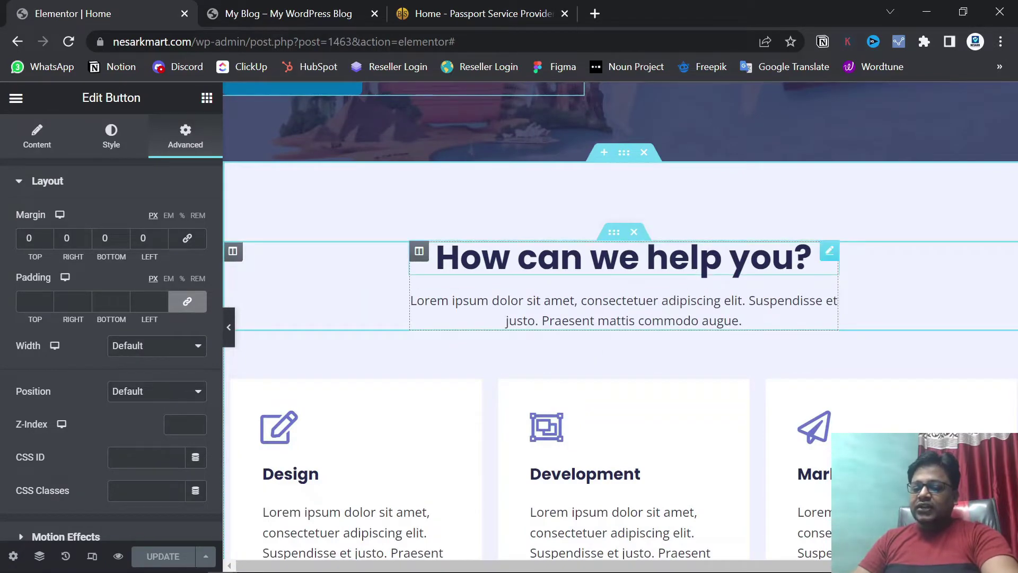
{"action": "left_click", "coordinate": [830, 251]}
{"action": "left_click", "coordinate": [469, 13]}
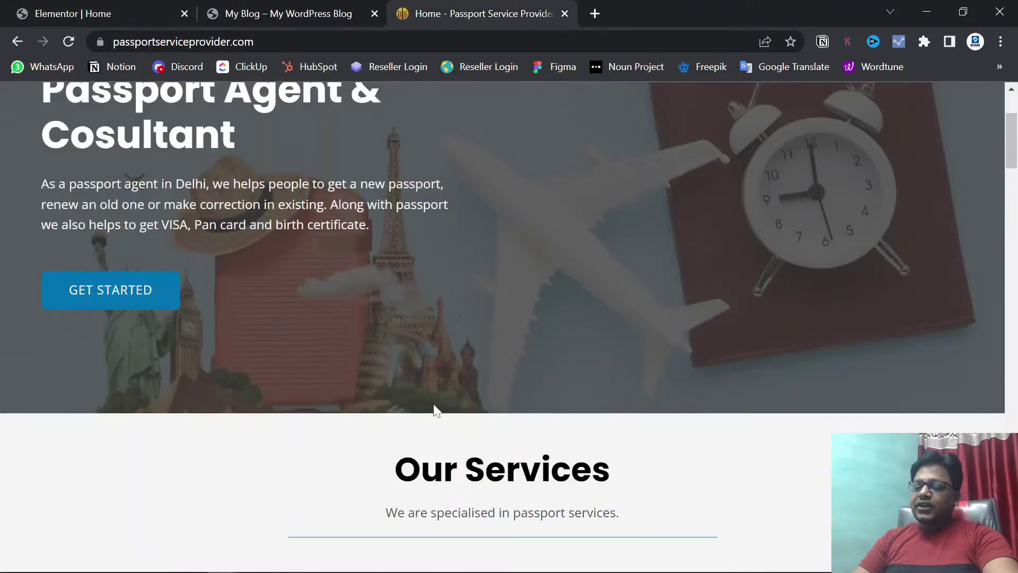
{"action": "left_click_drag", "start_coordinate": [393, 470], "coordinate": [651, 469]}
{"action": "key", "text": "ctrl+c"}
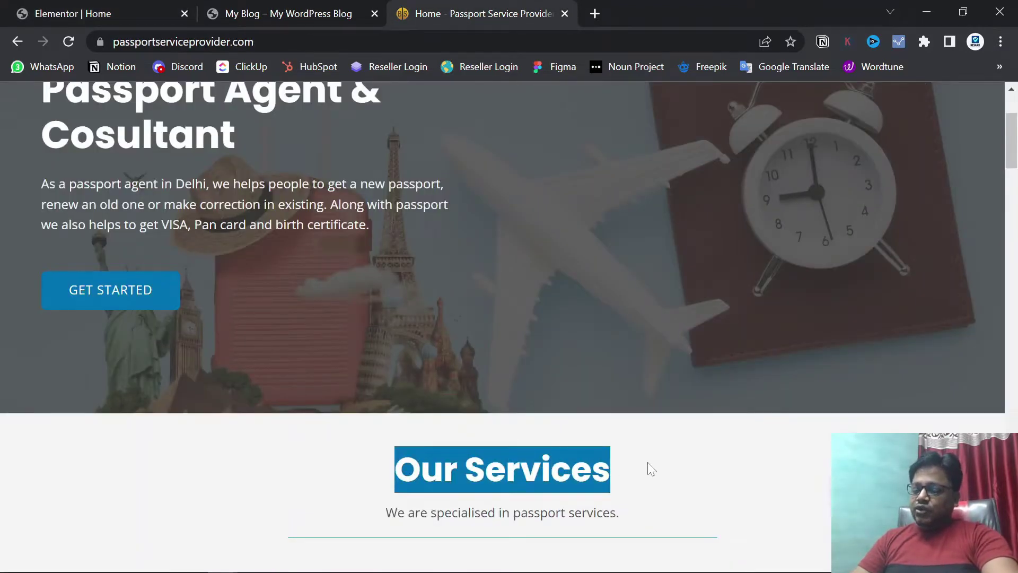
{"action": "left_click", "coordinate": [98, 11]}
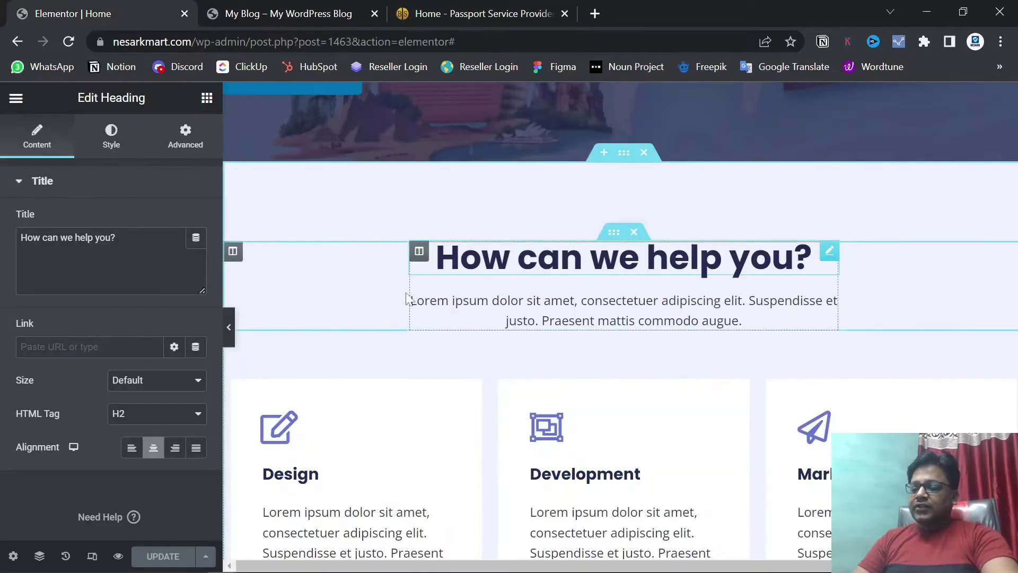
{"action": "key", "text": "ctrl+a"}
{"action": "key", "text": "ctrl+v"}
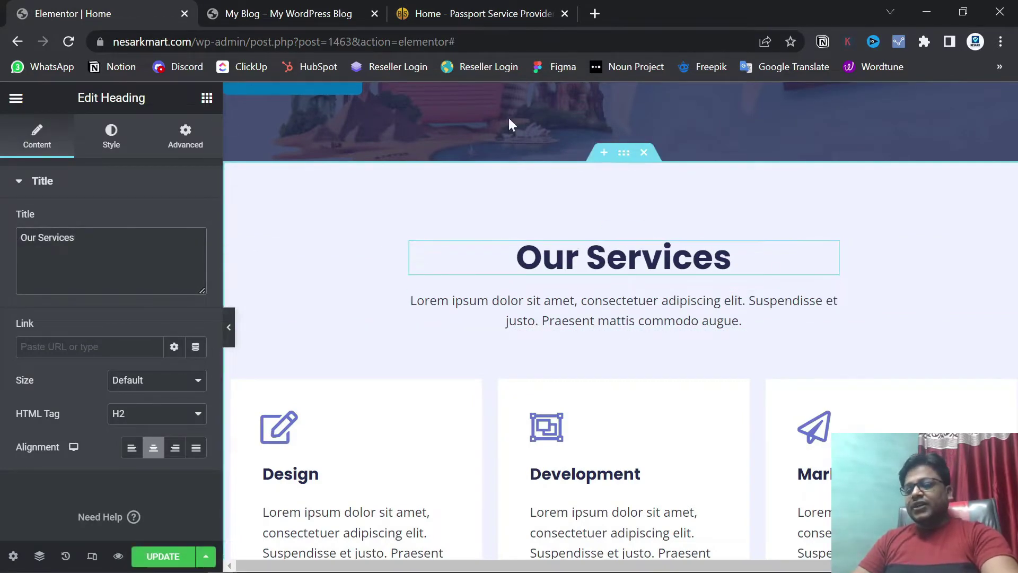
- Replace the placeholder text under the Our Services heading with "We are specialised in passport services." from the reference site and update the page
{"action": "left_click", "coordinate": [507, 10]}
{"action": "scroll", "coordinate": [666, 334], "scroll_direction": "down", "scroll_amount": 3}
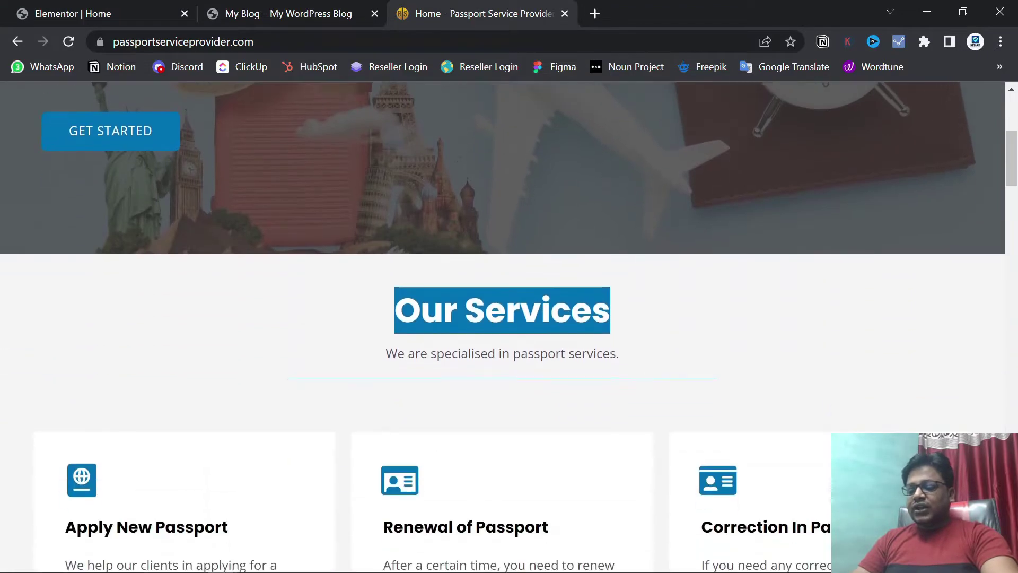
{"action": "left_click_drag", "start_coordinate": [637, 353], "coordinate": [373, 369]}
{"action": "key", "text": "ctrl+c"}
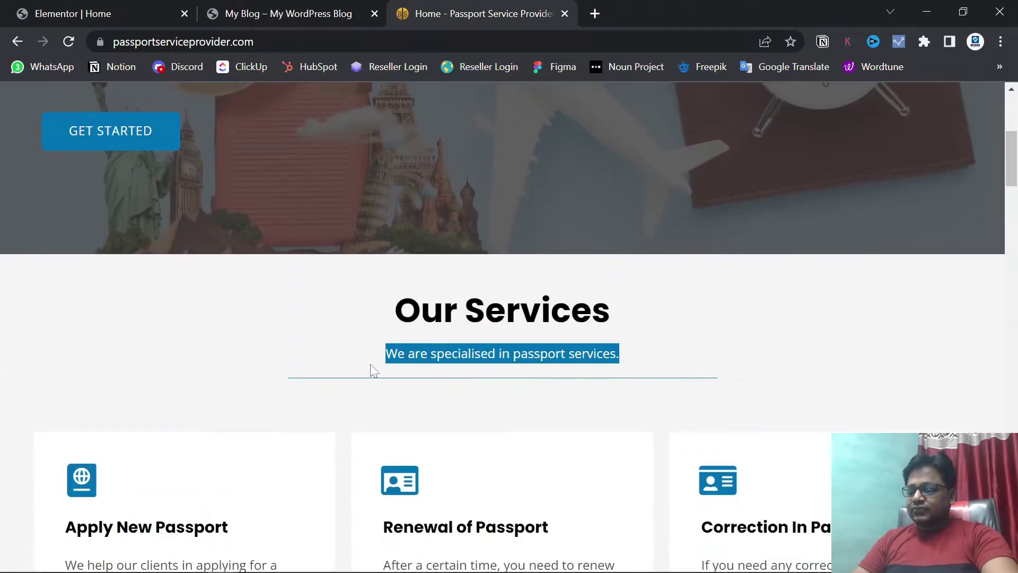
{"action": "left_click", "coordinate": [73, 13]}
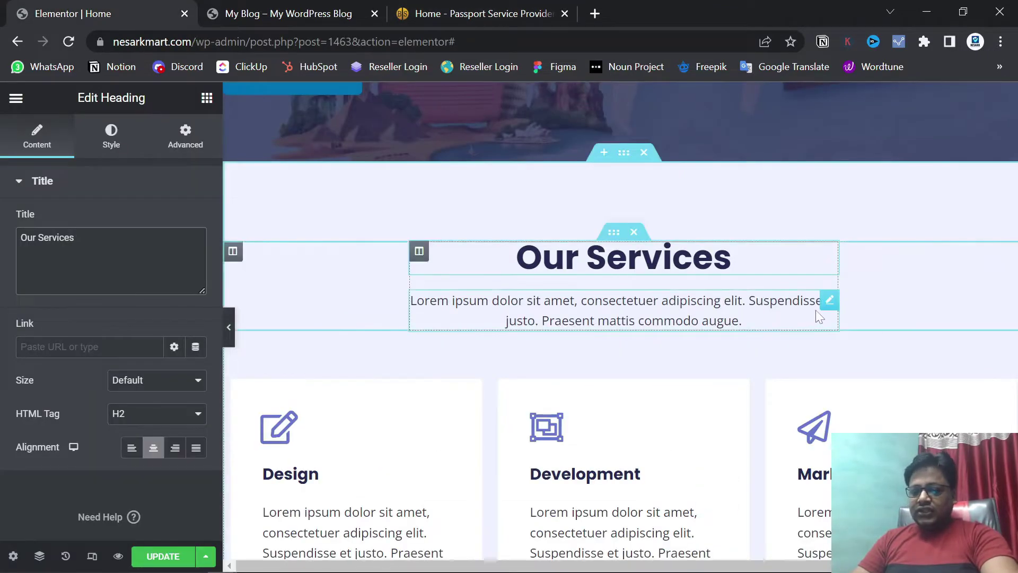
{"action": "left_click", "coordinate": [828, 300]}
{"action": "mouse_move", "coordinate": [129, 415]}
{"action": "left_mouse_down"}
{"action": "mouse_move", "coordinate": [32, 344]}
{"action": "mouse_move", "coordinate": [31, 319]}
{"action": "left_mouse_up"}
{"action": "key", "text": "ctrl+v"}
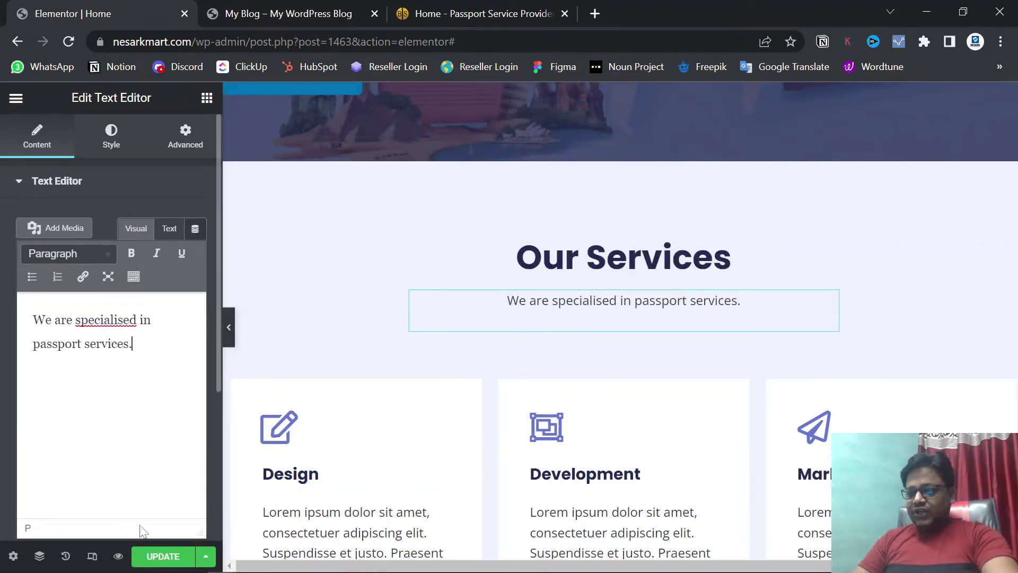
{"action": "scroll", "coordinate": [416, 355], "scroll_direction": "down", "scroll_amount": 1}
{"action": "scroll", "coordinate": [416, 354], "scroll_direction": "down", "scroll_amount": 1}
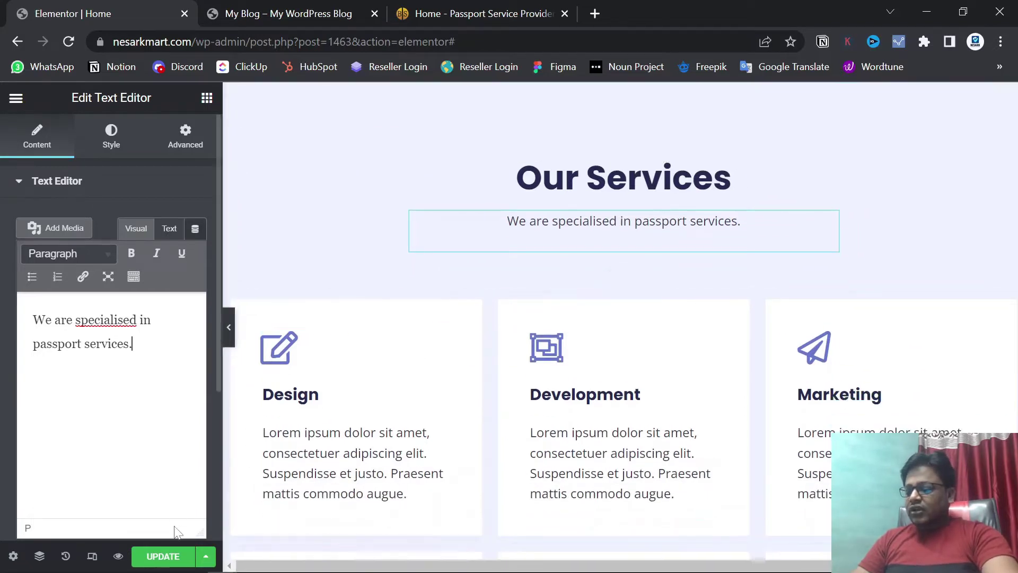
{"action": "left_click", "coordinate": [159, 555]}
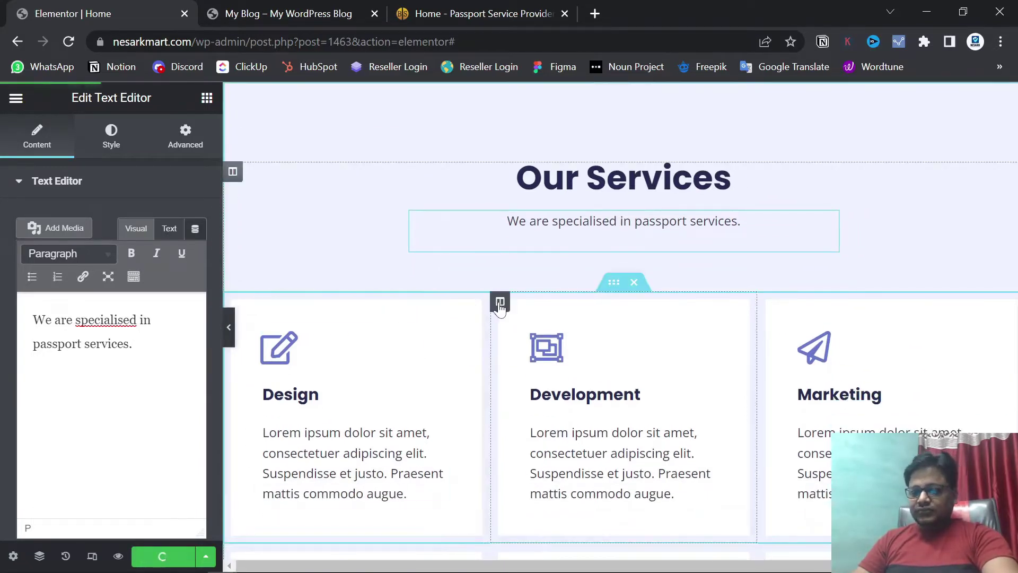
- Unlink the margins of the inner section holding the Our Services heading, set its top margin to -40 px and update the page
{"action": "scroll", "coordinate": [500, 309], "scroll_direction": "up", "scroll_amount": 1}
{"action": "scroll", "coordinate": [500, 310], "scroll_direction": "up", "scroll_amount": 1}
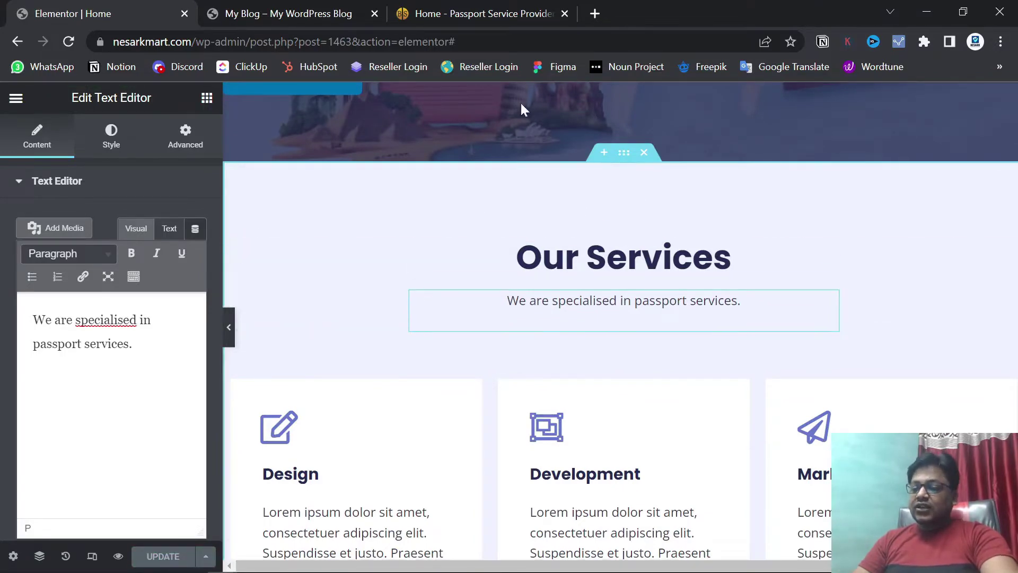
{"action": "left_click", "coordinate": [477, 14]}
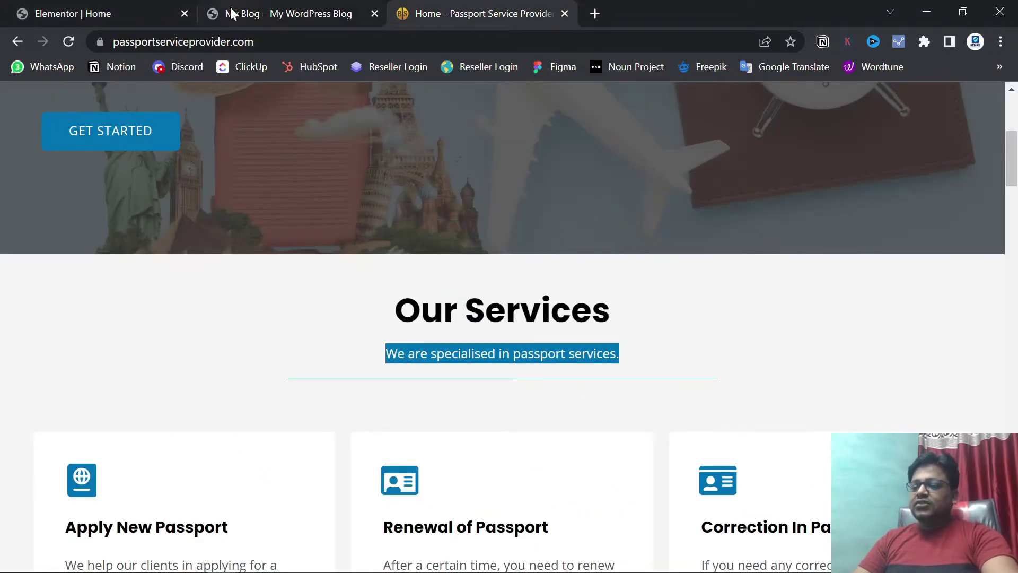
{"action": "left_click", "coordinate": [94, 12]}
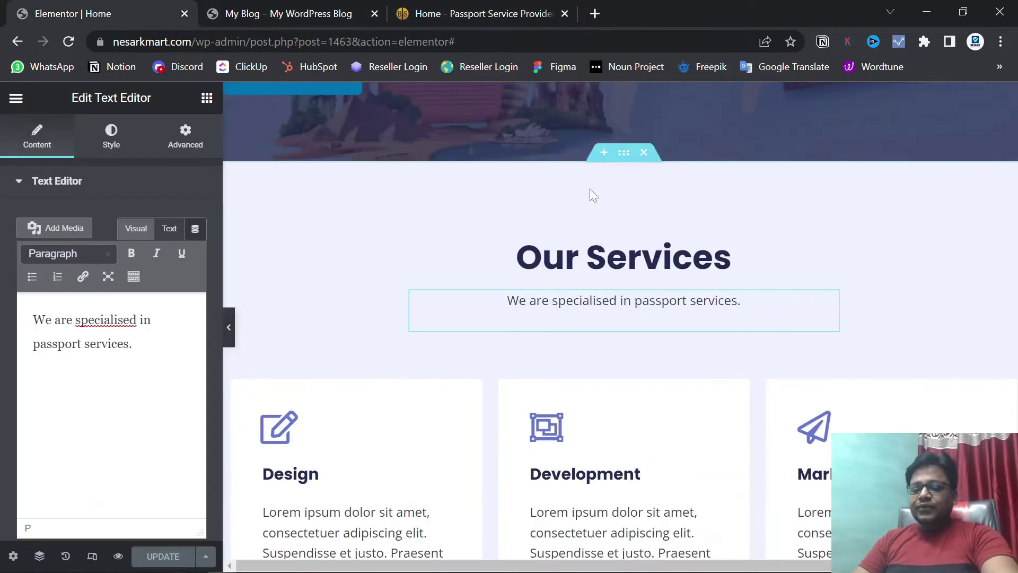
{"action": "left_click", "coordinate": [616, 237]}
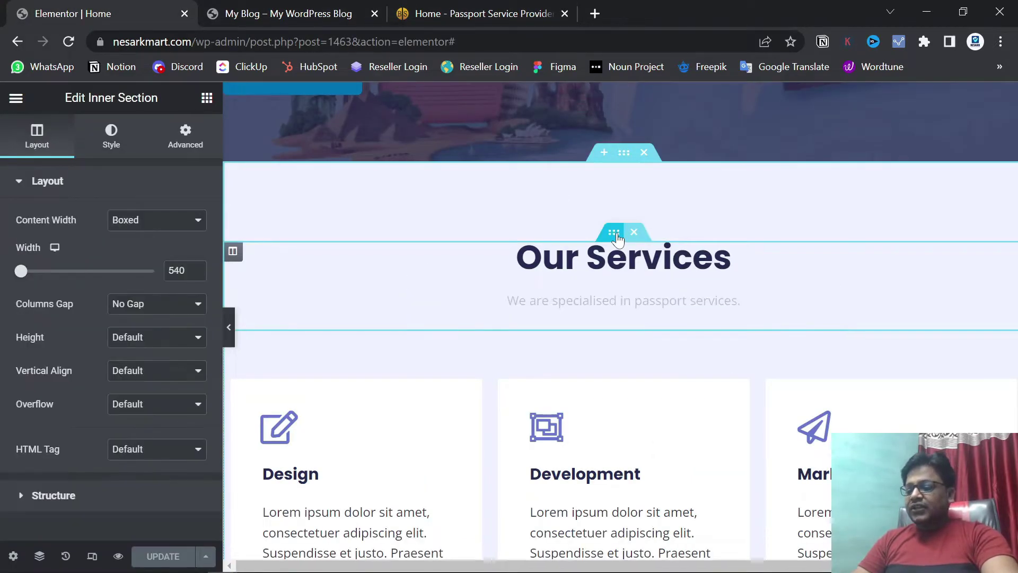
{"action": "left_click", "coordinate": [188, 144]}
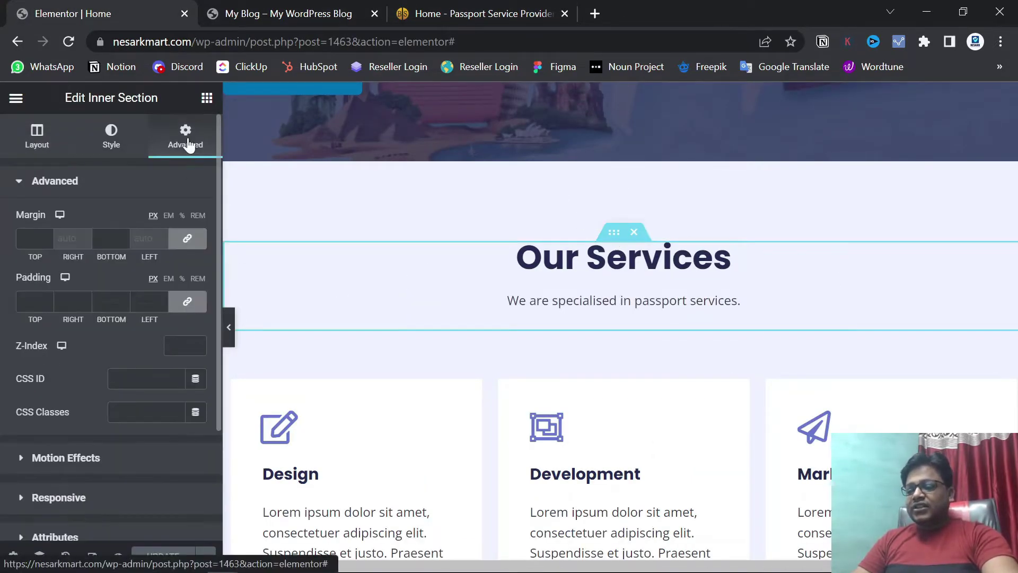
{"action": "left_click", "coordinate": [187, 239]}
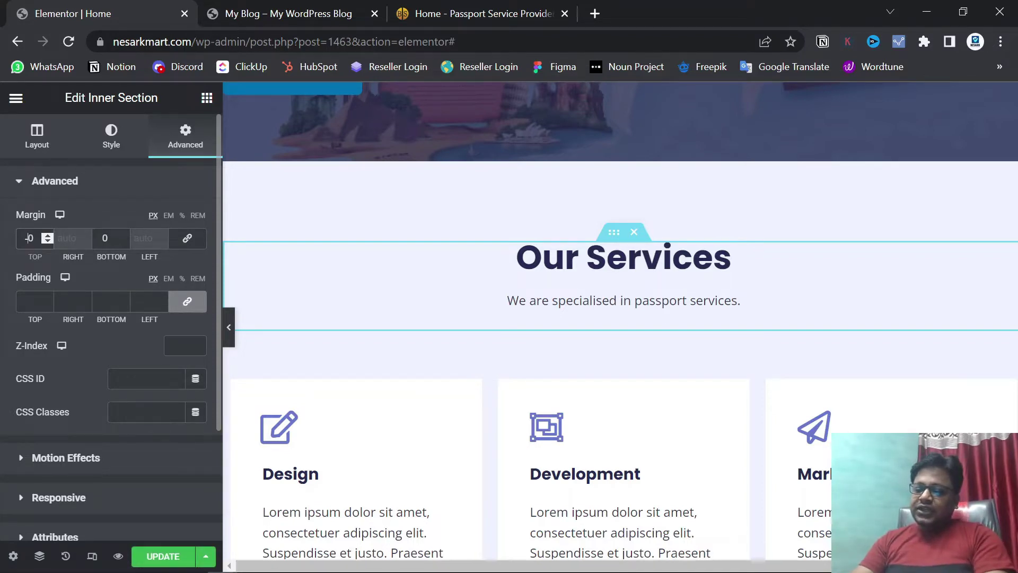
{"action": "type", "text": "4"}
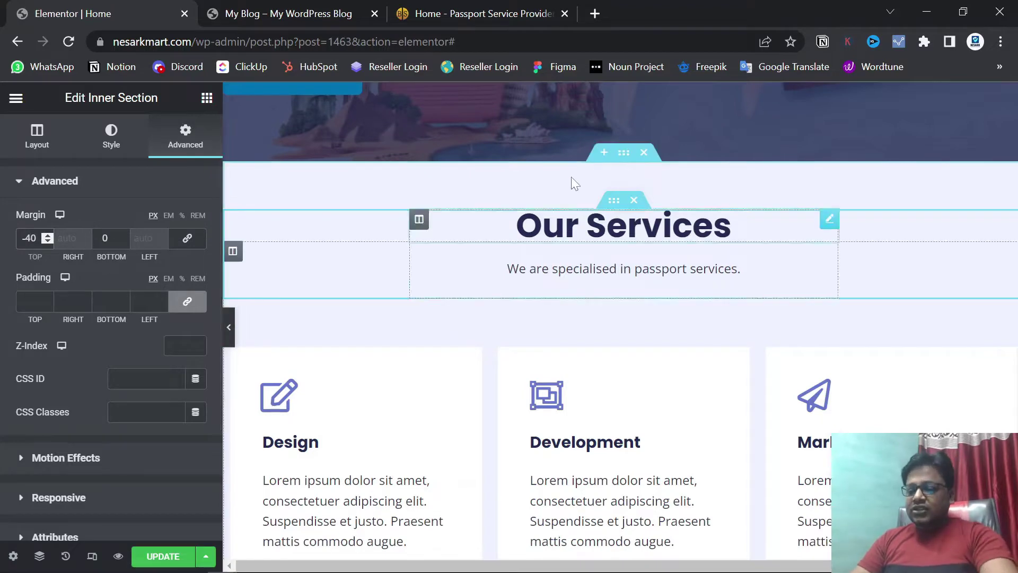
{"action": "left_click", "coordinate": [164, 557]}
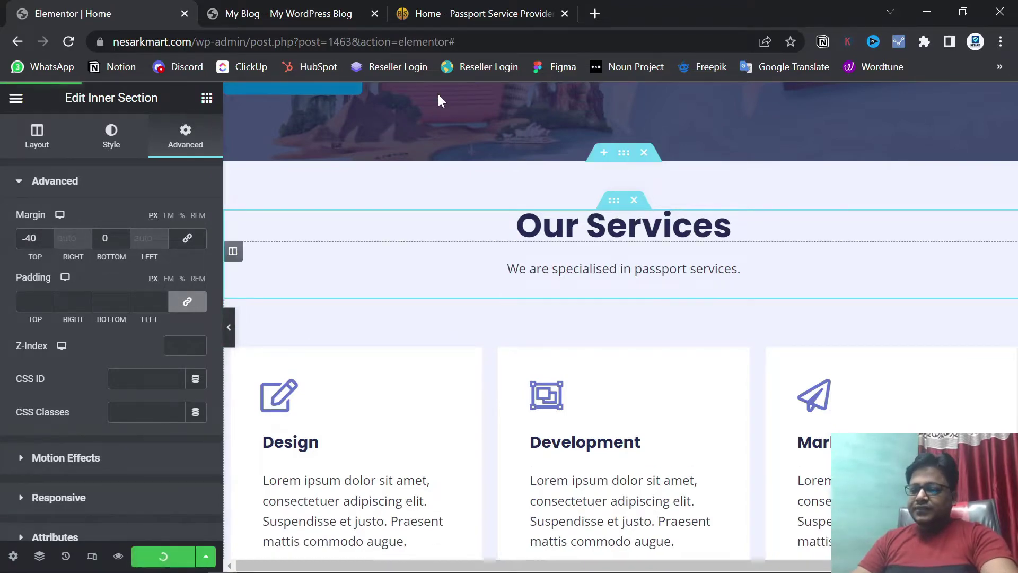
{"action": "left_click", "coordinate": [478, 13]}
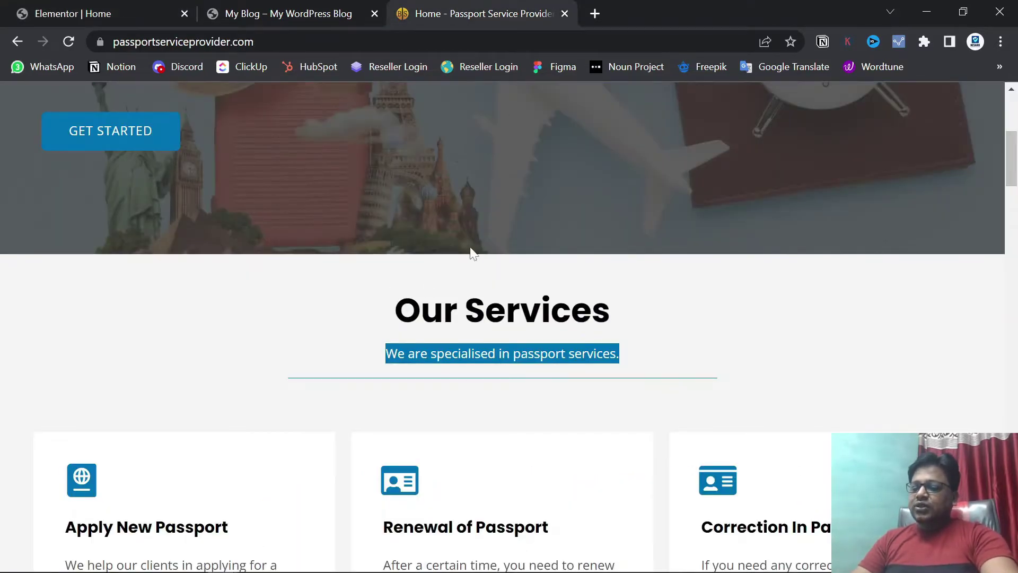
- Reload the nesarkmart.com home page and compare its Our Services section with the one on passportserviceprovider.com
{"action": "left_click", "coordinate": [271, 5]}
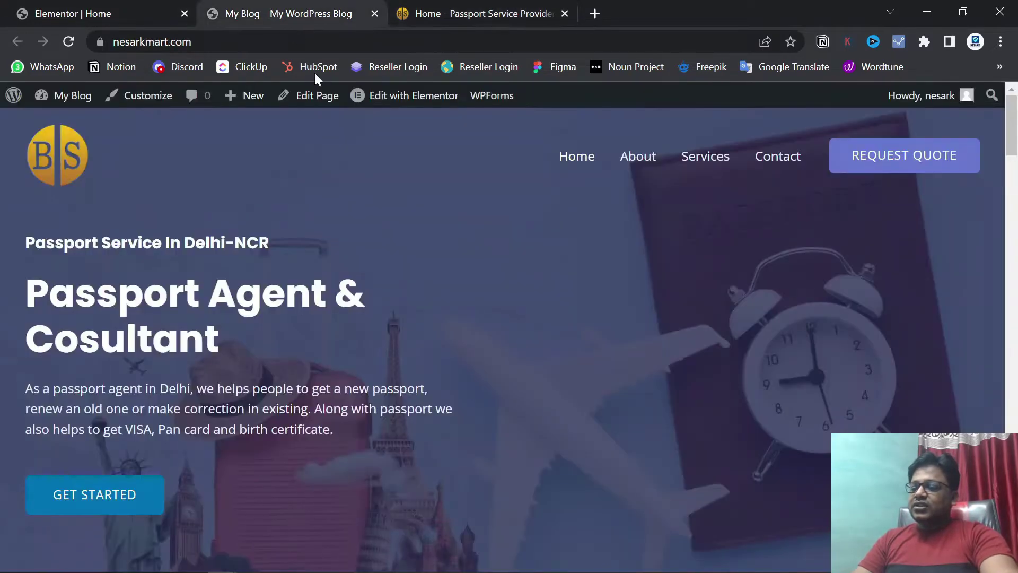
{"action": "left_click", "coordinate": [69, 41]}
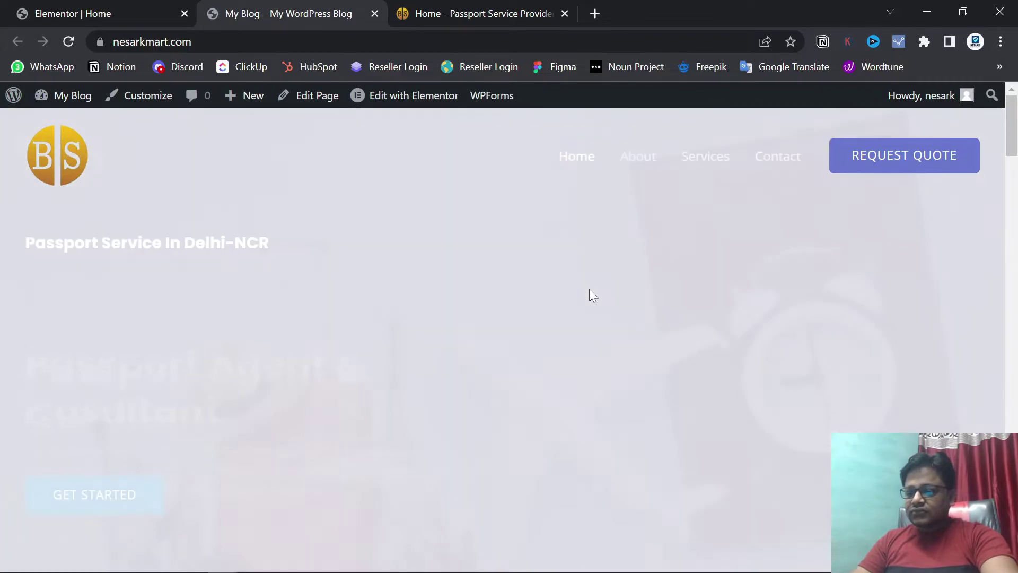
{"action": "scroll", "coordinate": [590, 288], "scroll_direction": "down", "scroll_amount": 6}
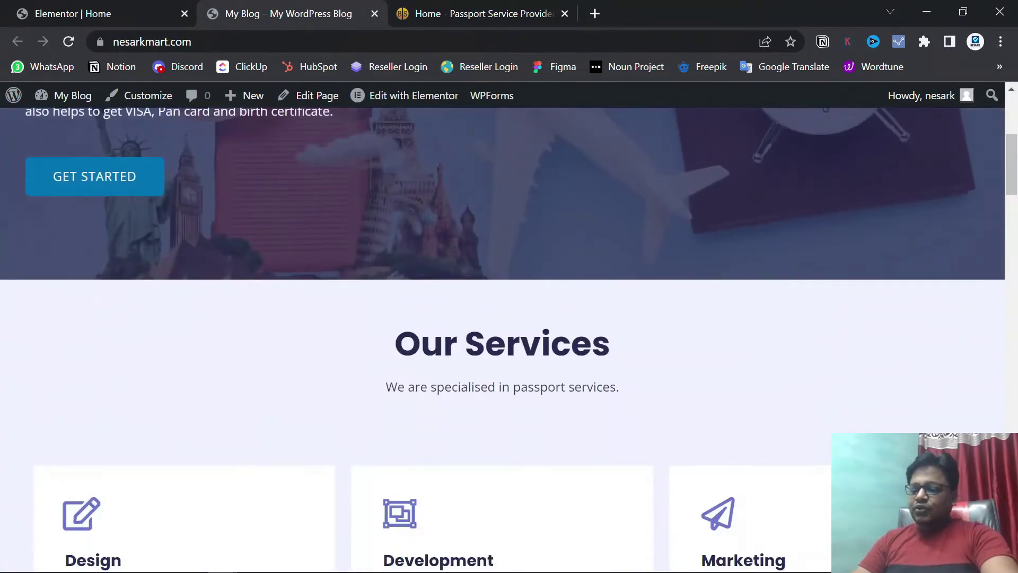
{"action": "scroll", "coordinate": [690, 341], "scroll_direction": "down", "scroll_amount": 3}
{"action": "scroll", "coordinate": [689, 341], "scroll_direction": "up", "scroll_amount": 5}
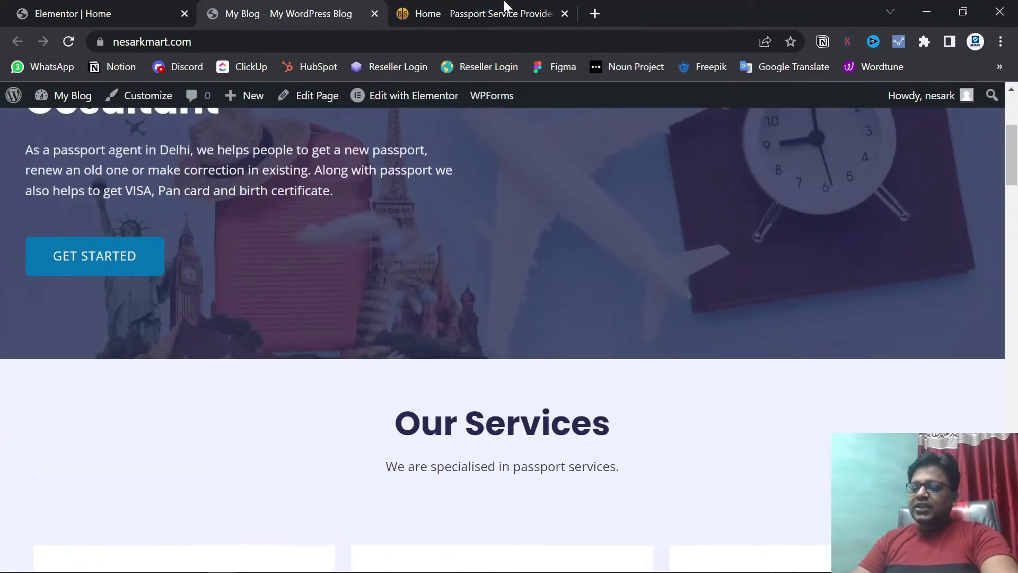
{"action": "left_click", "coordinate": [506, 11]}
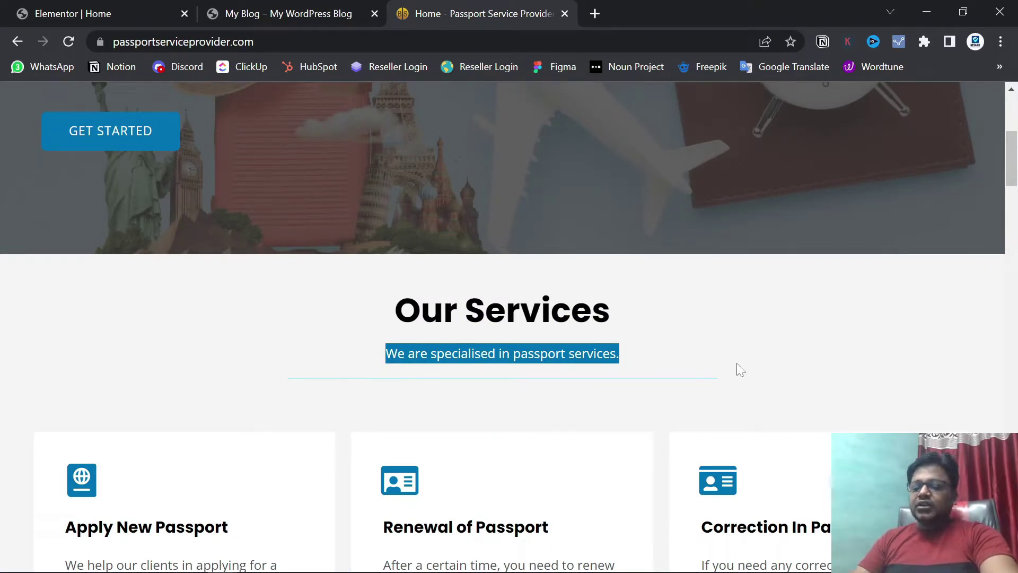
{"action": "left_click", "coordinate": [217, 440]}
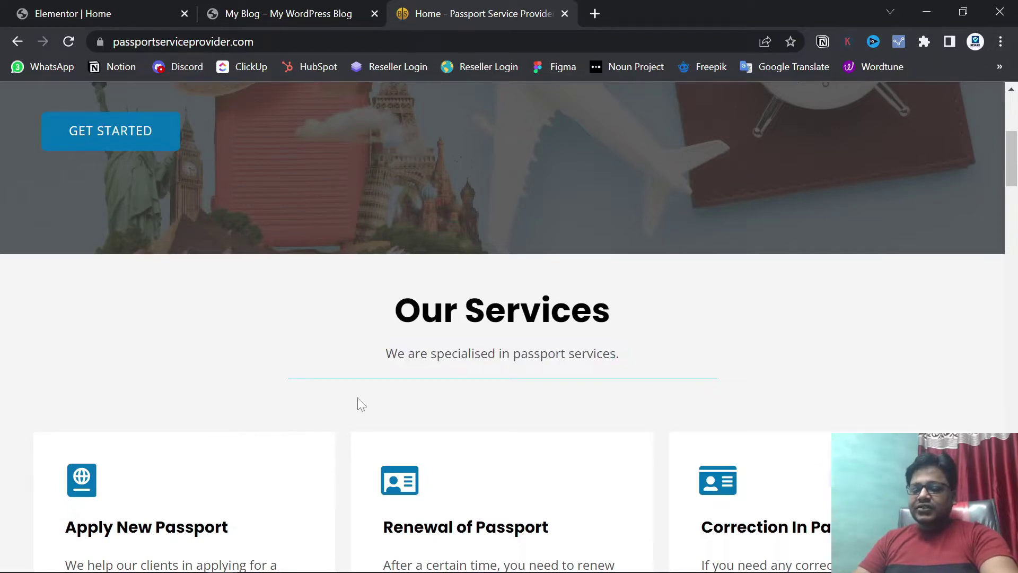
- In the Elementor editor, add a Divider widget below the "We are specialised in passport services." text, keeping its width at 100% and centring its alignment
{"action": "left_click", "coordinate": [127, 19]}
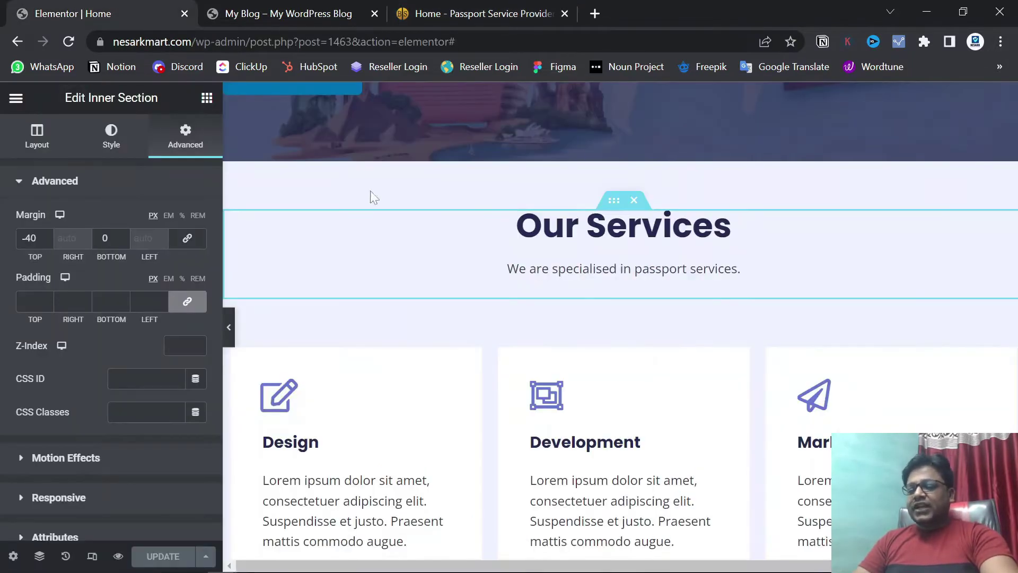
{"action": "left_click", "coordinate": [207, 99]}
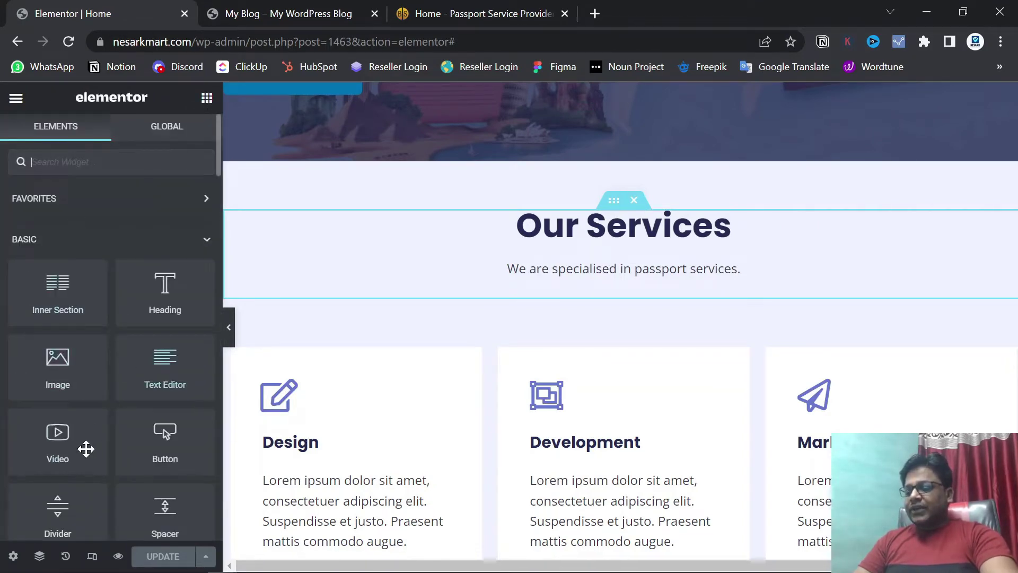
{"action": "scroll", "coordinate": [102, 443], "scroll_direction": "down", "scroll_amount": 2}
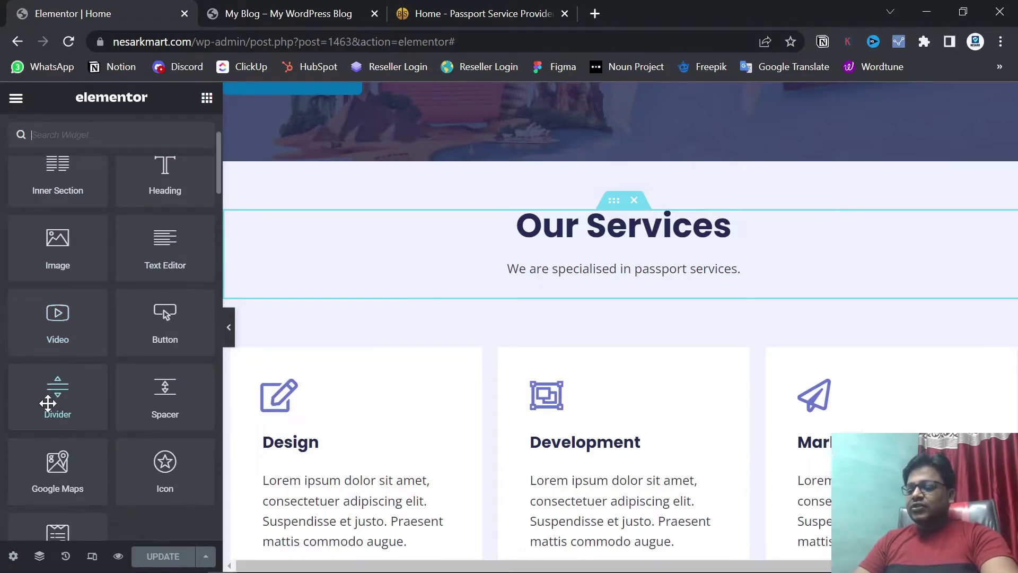
{"action": "left_click_drag", "start_coordinate": [50, 402], "coordinate": [558, 294]}
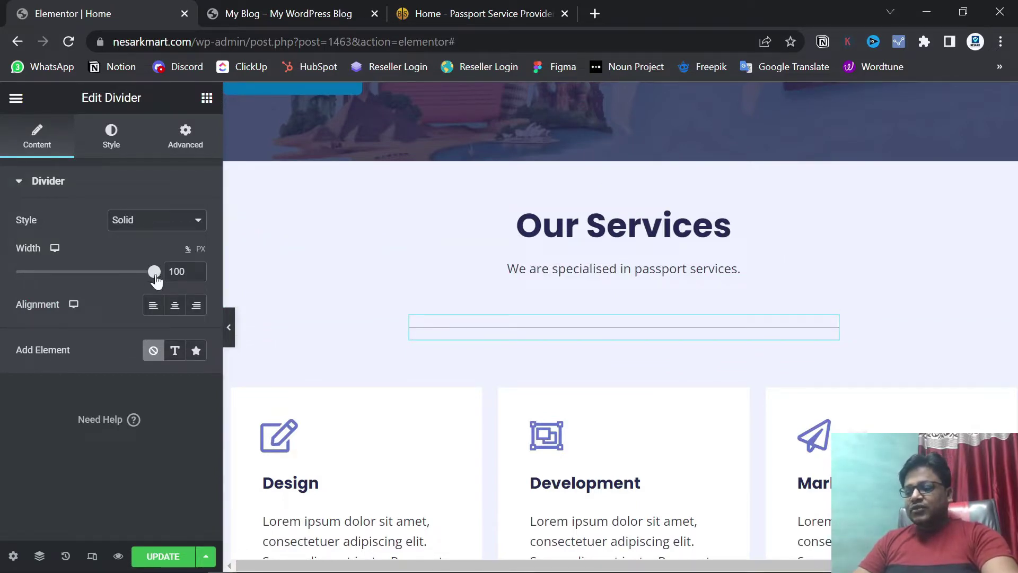
{"action": "left_click_drag", "start_coordinate": [156, 280], "coordinate": [181, 276]}
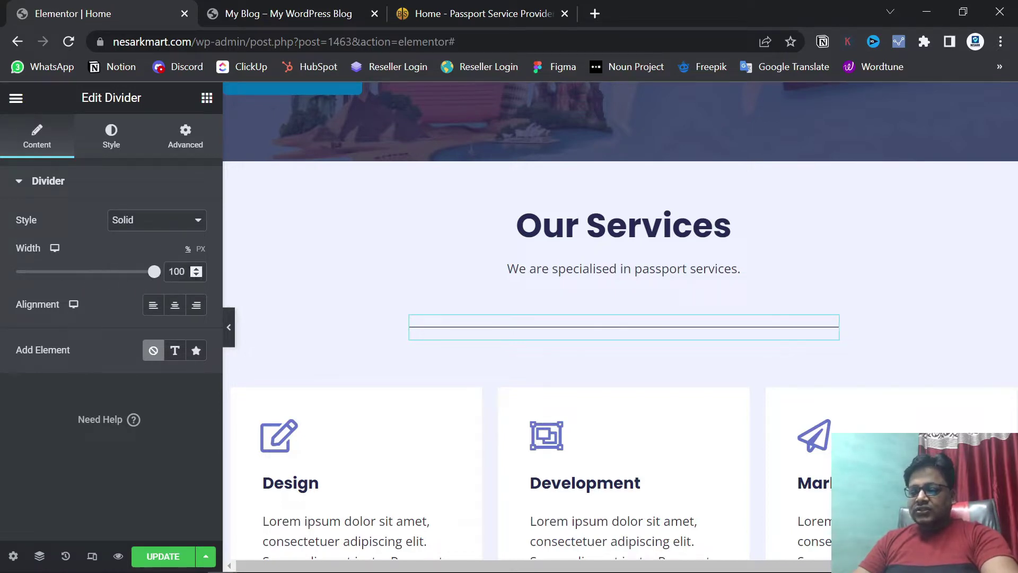
{"action": "left_click", "coordinate": [175, 305]}
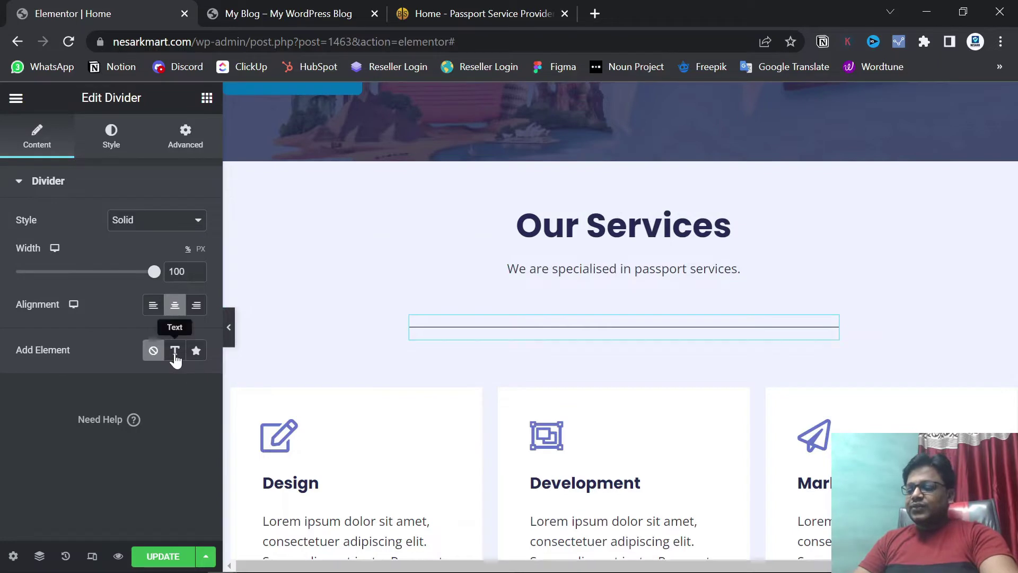
- Try a star icon element on the divider, check the reference site's divider line, and set the added element back to none
{"action": "left_click", "coordinate": [196, 350]}
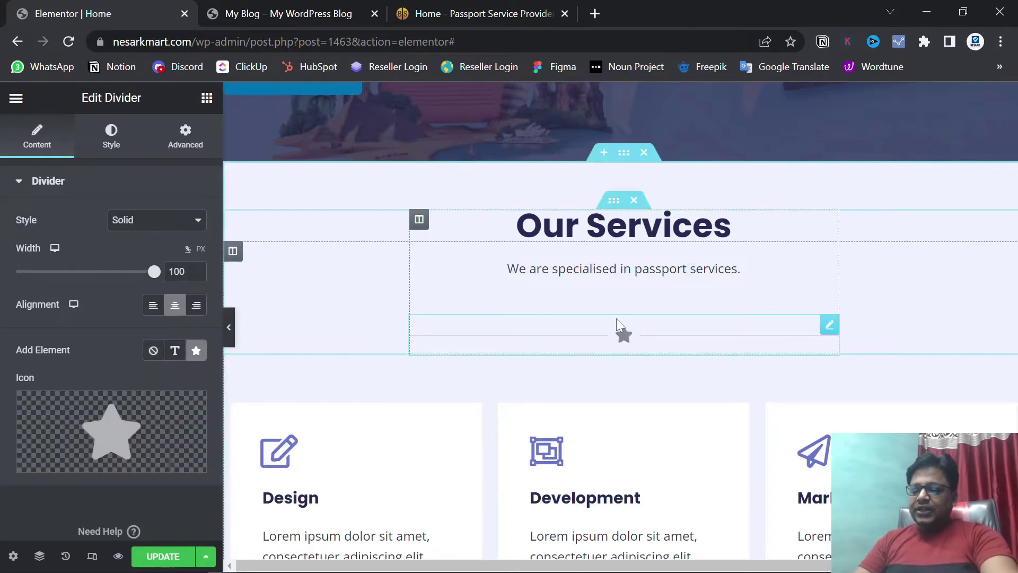
{"action": "left_click", "coordinate": [484, 13]}
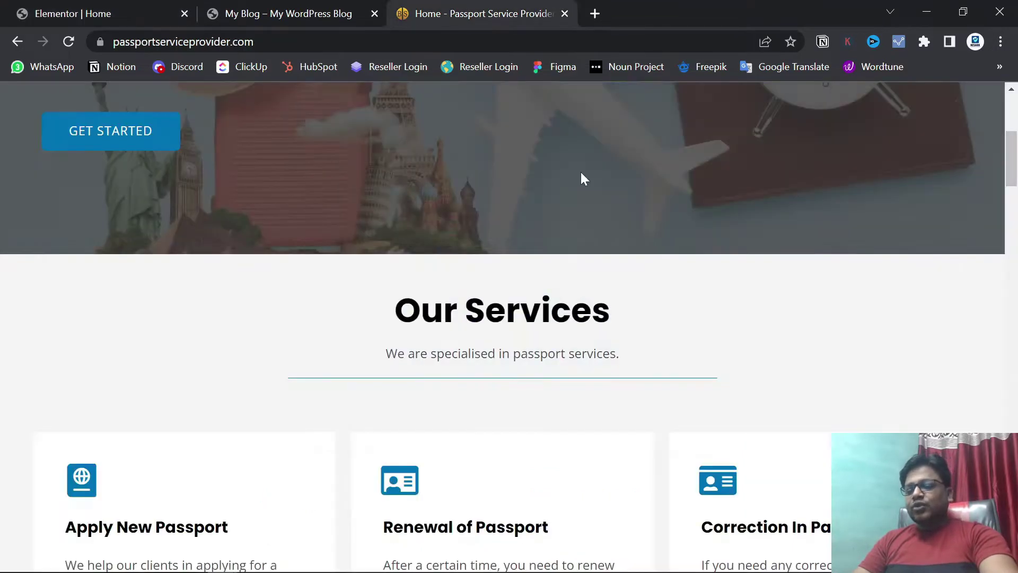
{"action": "left_click", "coordinate": [27, 9]}
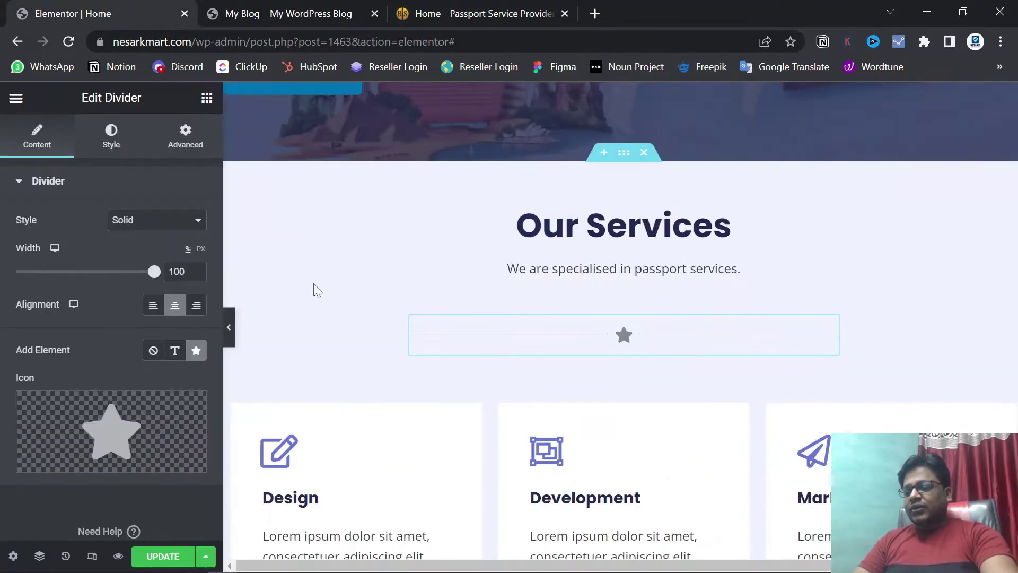
{"action": "left_click", "coordinate": [153, 352]}
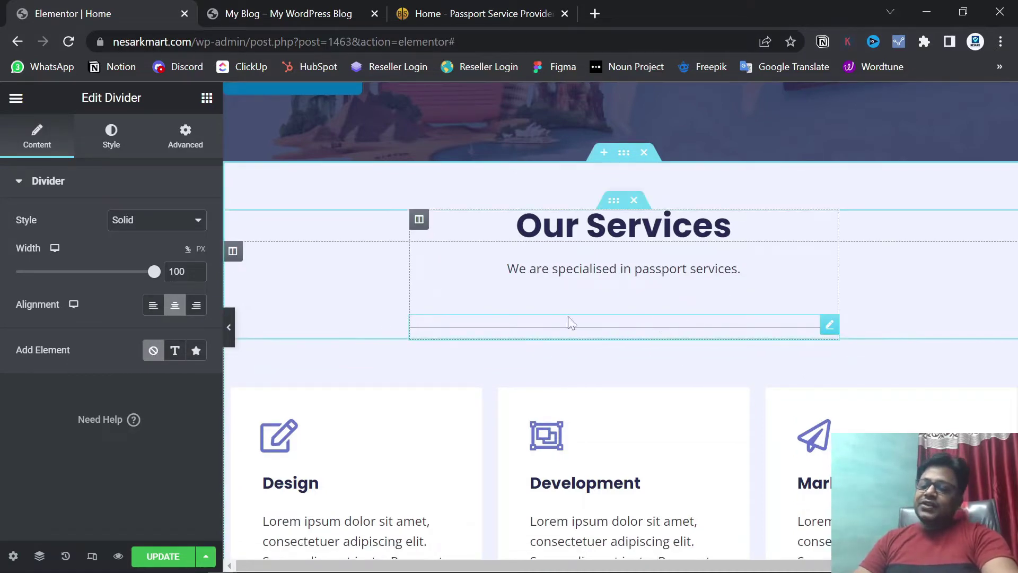
- Open the divider's advanced layout settings with its margin and padding values
{"action": "left_click", "coordinate": [183, 143]}
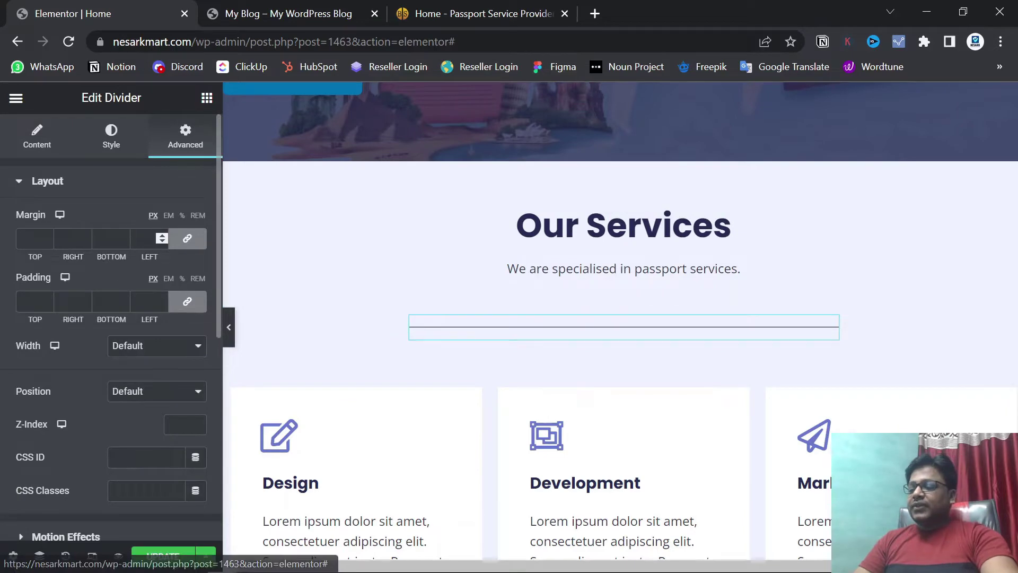
- Unlink the divider's margins, set its top margin to -40 px with the other sides at 0, and update the page
{"action": "left_click", "coordinate": [188, 239]}
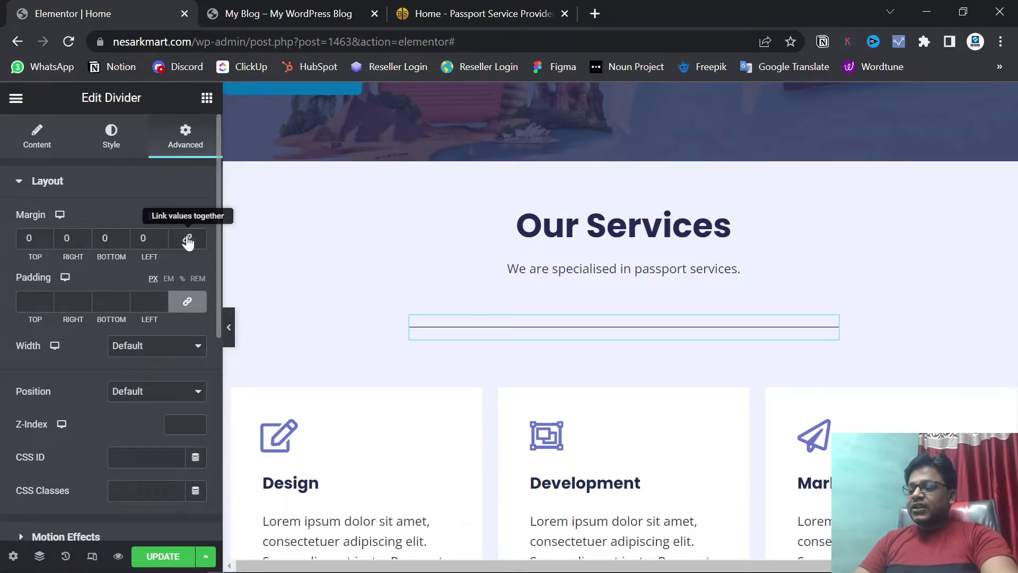
{"action": "left_click", "coordinate": [27, 238]}
{"action": "type", "text": "-2"}
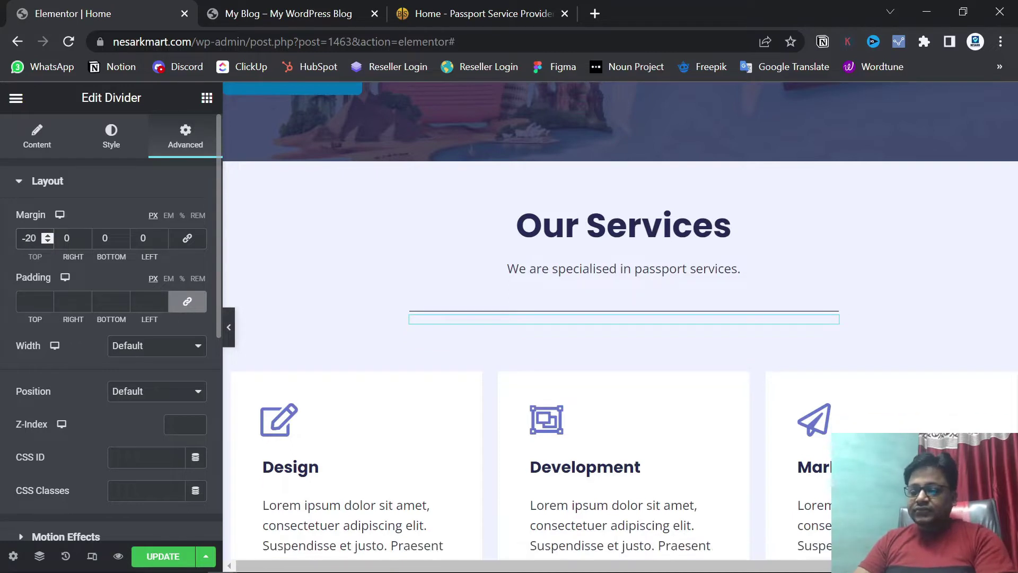
{"action": "key", "text": "BackSpace"}
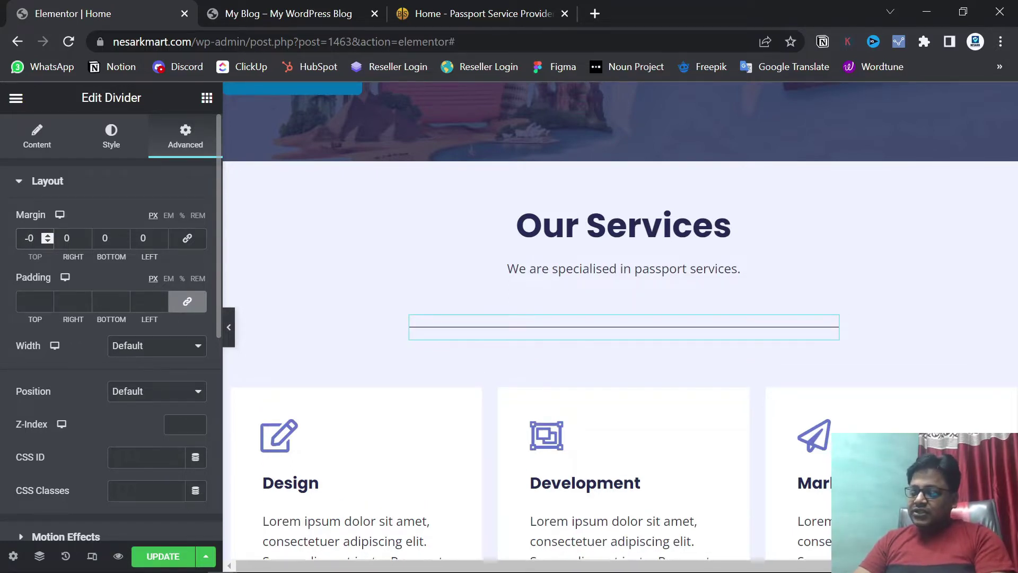
{"action": "type", "text": "3"}
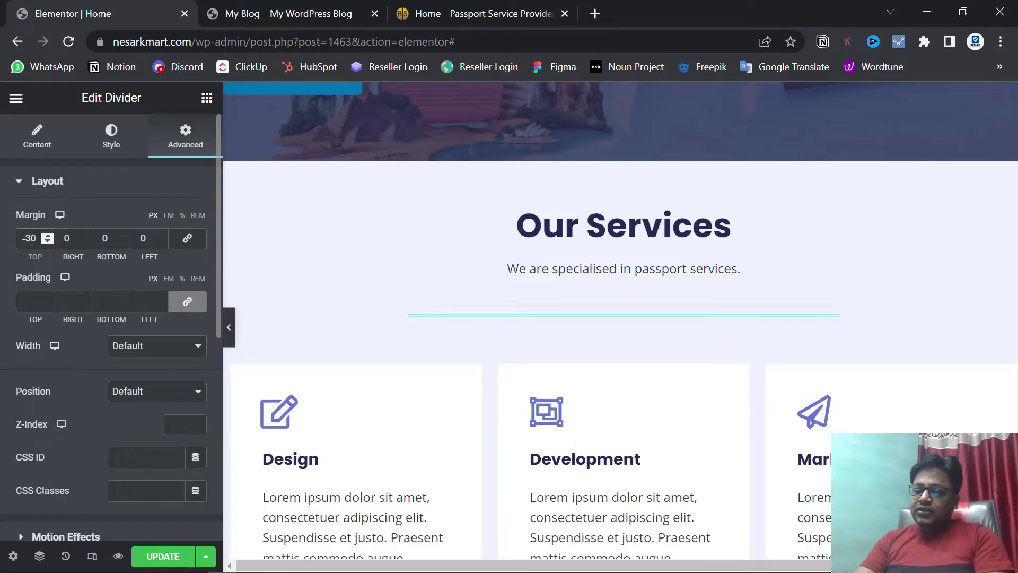
{"action": "key", "text": "BackSpace"}
{"action": "type", "text": "4"}
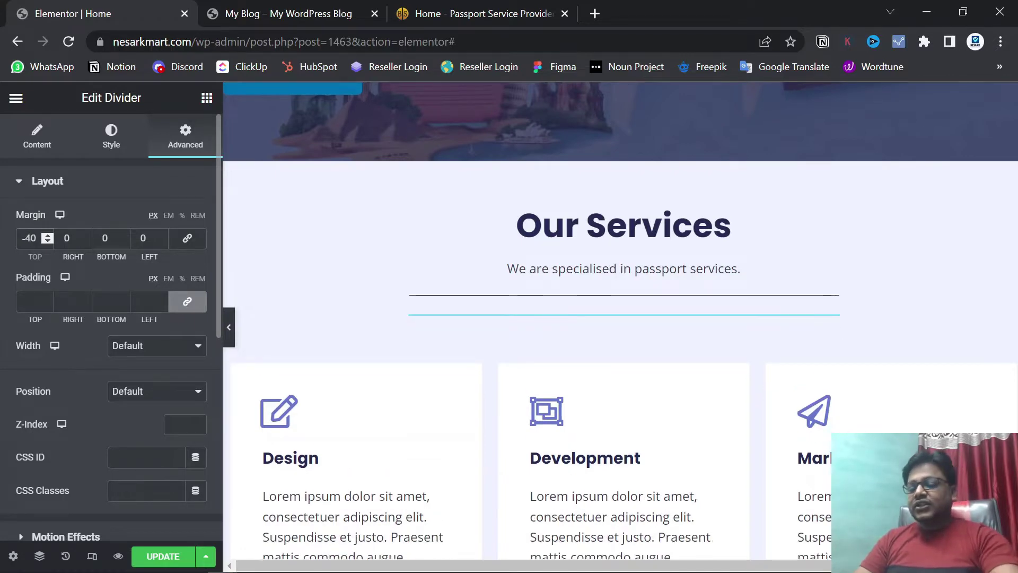
{"action": "left_click", "coordinate": [159, 565]}
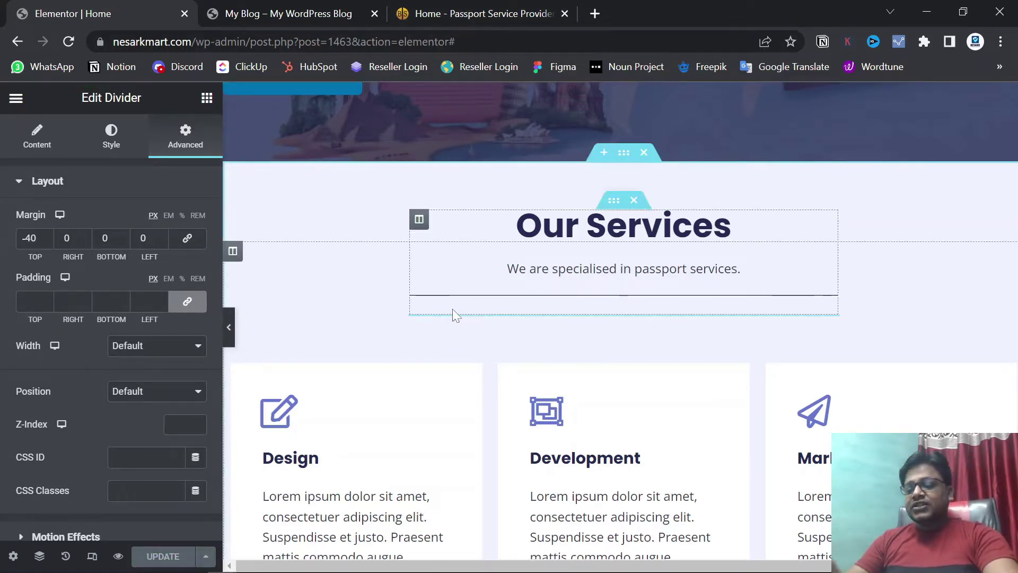
- Compare the Our Services divider on the reference passport site with the reloaded live page
{"action": "left_click", "coordinate": [455, 13]}
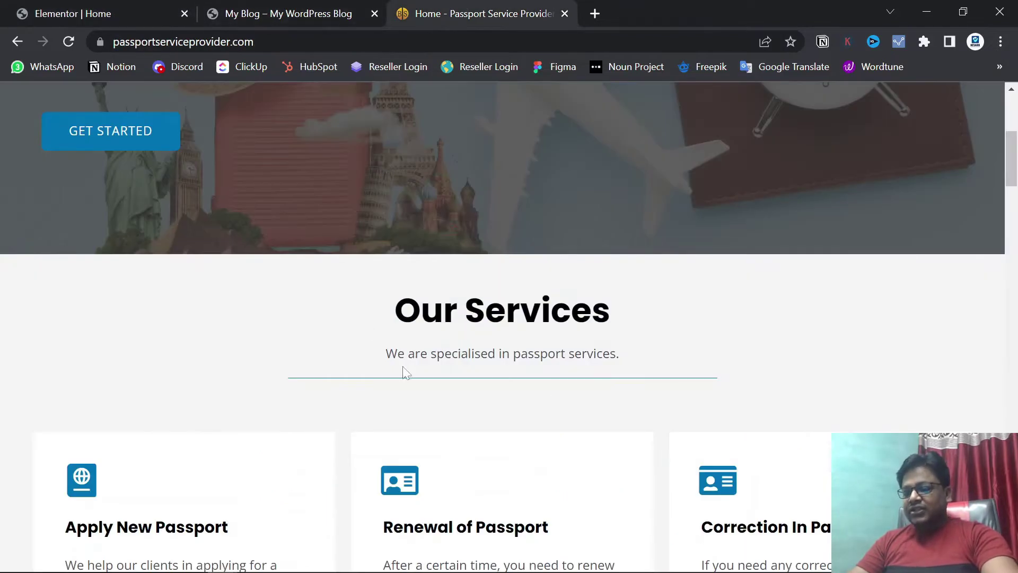
{"action": "left_click", "coordinate": [250, 13]}
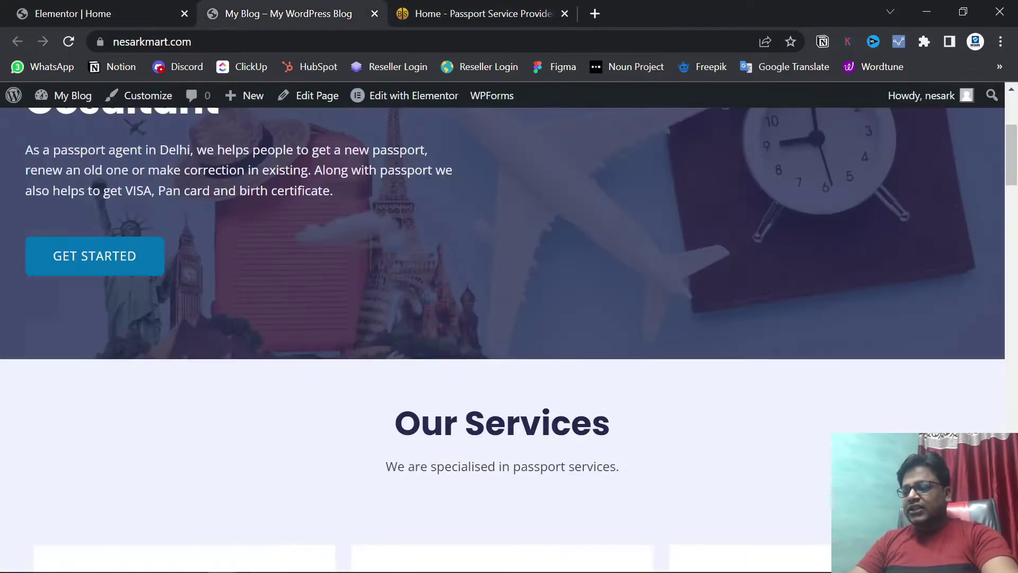
{"action": "left_click", "coordinate": [68, 45]}
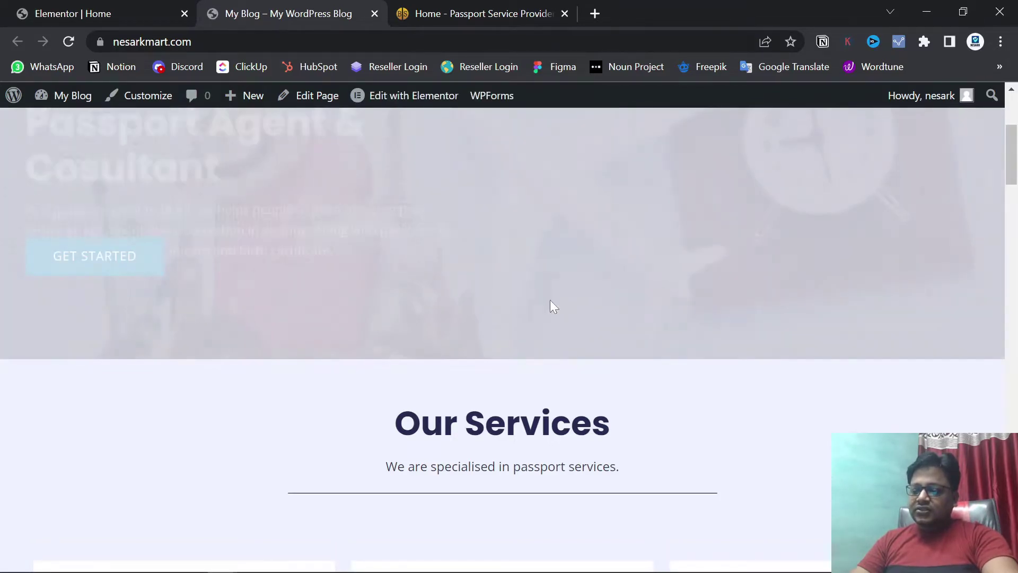
{"action": "scroll", "coordinate": [782, 442], "scroll_direction": "down", "scroll_amount": 4}
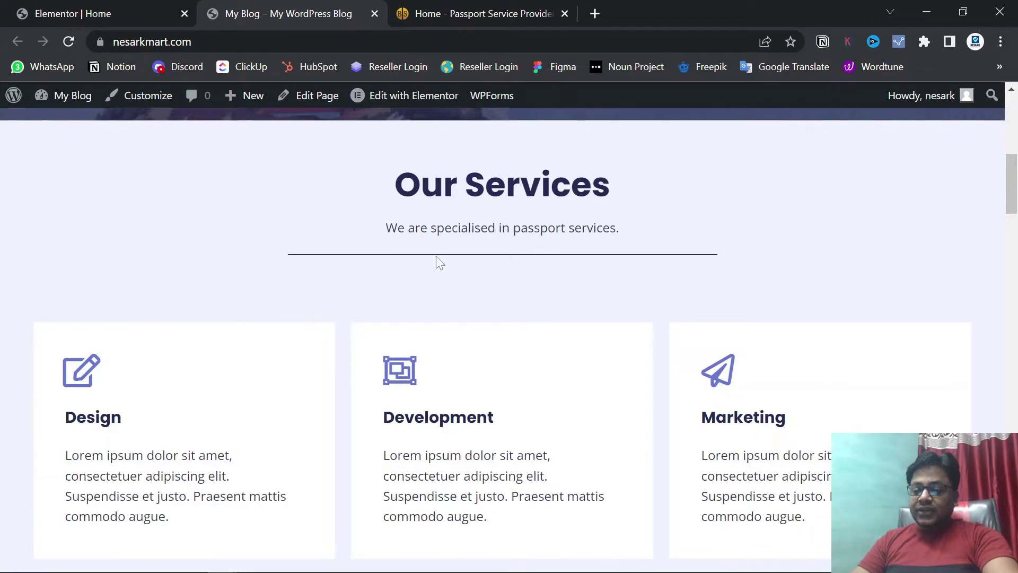
{"action": "scroll", "coordinate": [624, 318], "scroll_direction": "up", "scroll_amount": 5}
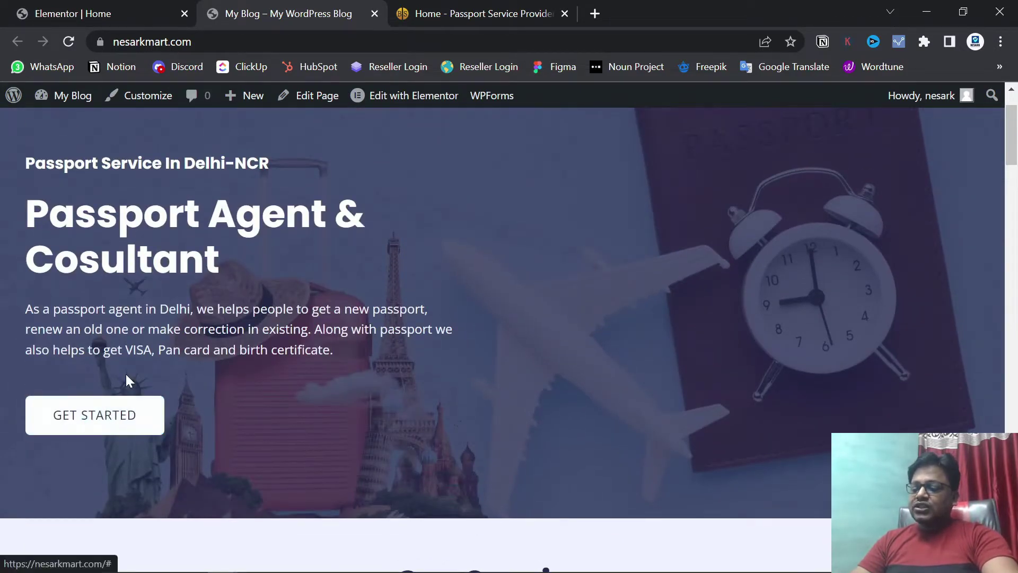
{"action": "left_click", "coordinate": [78, 3]}
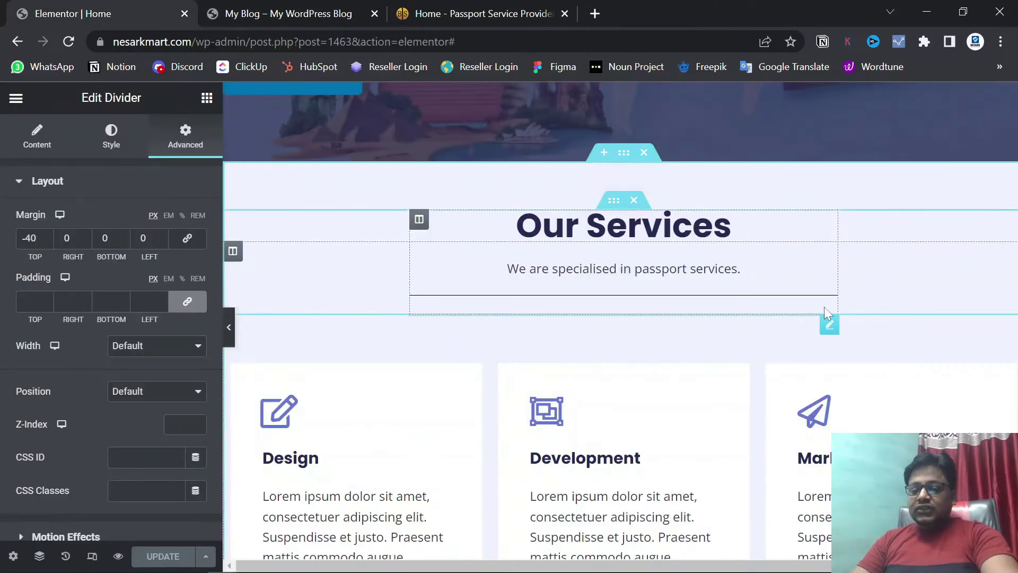
{"action": "left_click", "coordinate": [111, 137]}
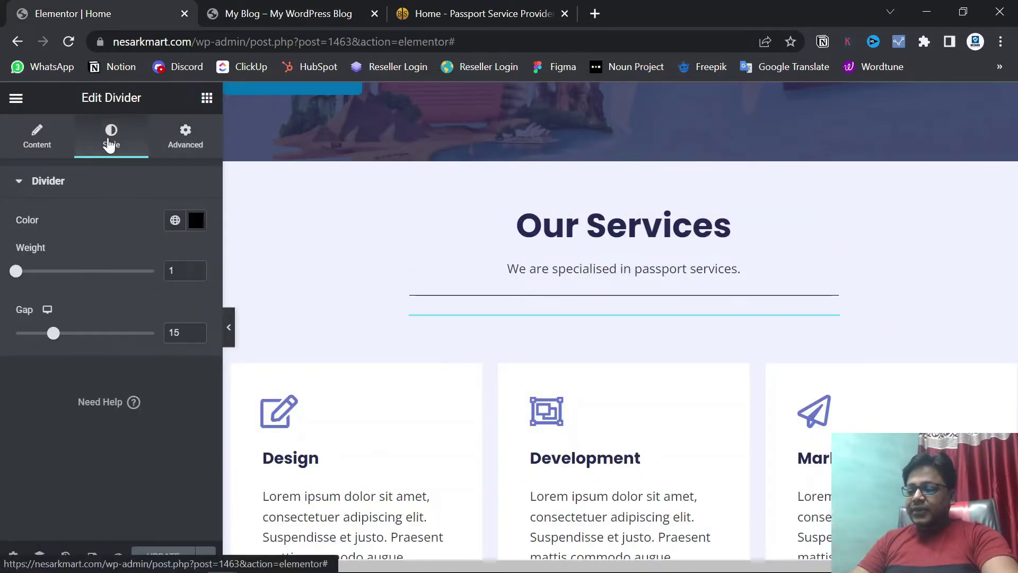
{"action": "left_click", "coordinate": [196, 221]}
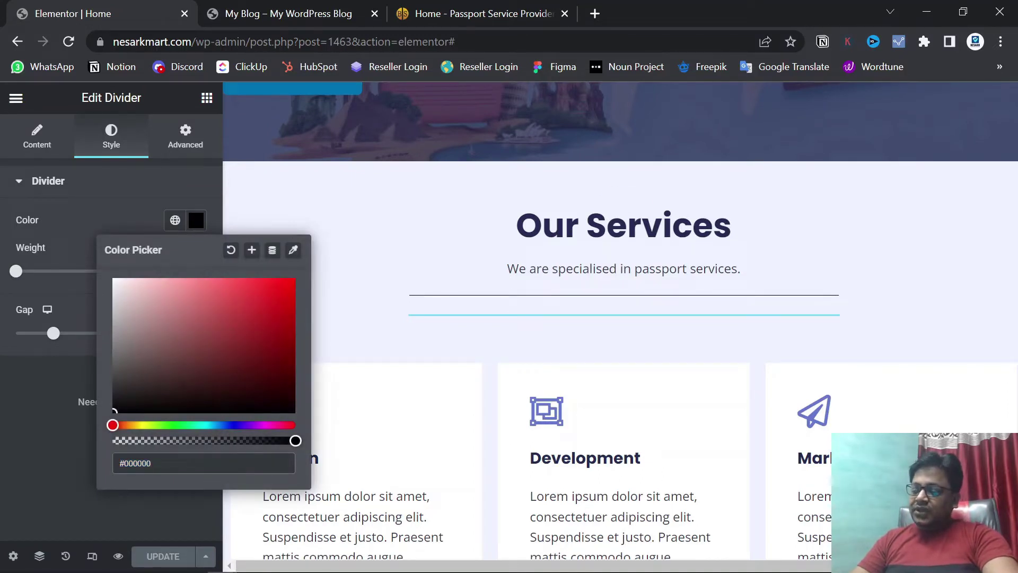
{"action": "type", "text": "We are specialised in passport services."}
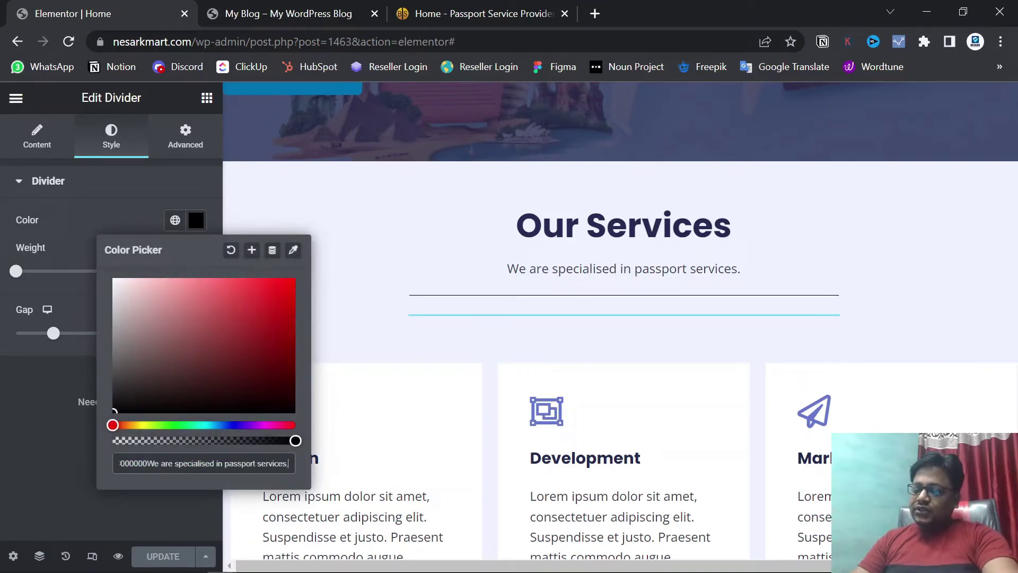
{"action": "key", "text": "ctrl+shift+Left"}
{"action": "key", "text": "ctrl+shift+Left"}
{"action": "key", "text": "ctrl+shift+Left"}
{"action": "key", "text": "ctrl+shift+Left"}
{"action": "key", "text": "ctrl+shift+Left"}
{"action": "key", "text": "ctrl+shift+Left"}
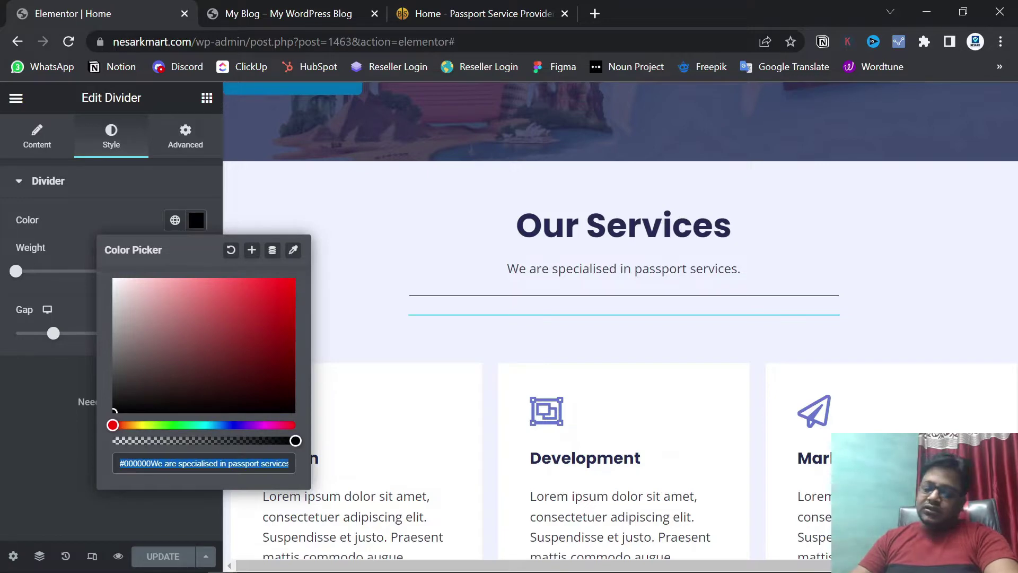
{"action": "key", "text": "BackSpace"}
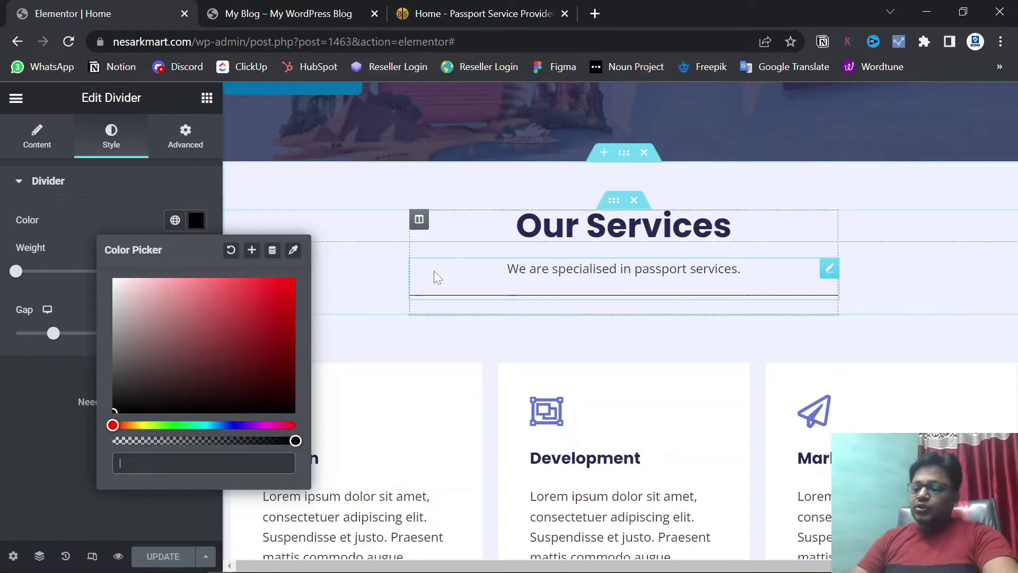
- Copy the normal background color code of the GET STARTED button
{"action": "scroll", "coordinate": [413, 237], "scroll_direction": "up", "scroll_amount": 3}
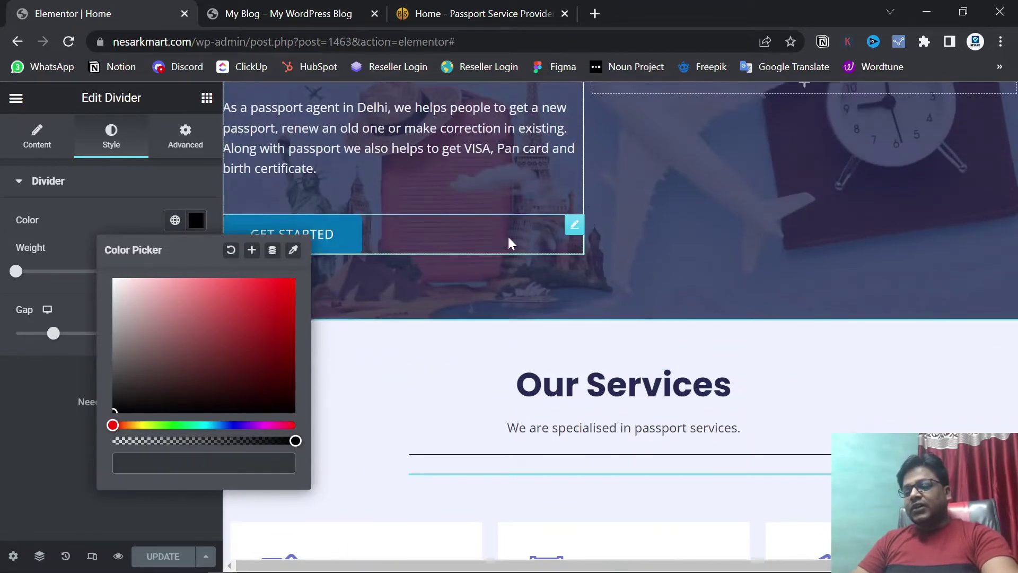
{"action": "left_click", "coordinate": [574, 227]}
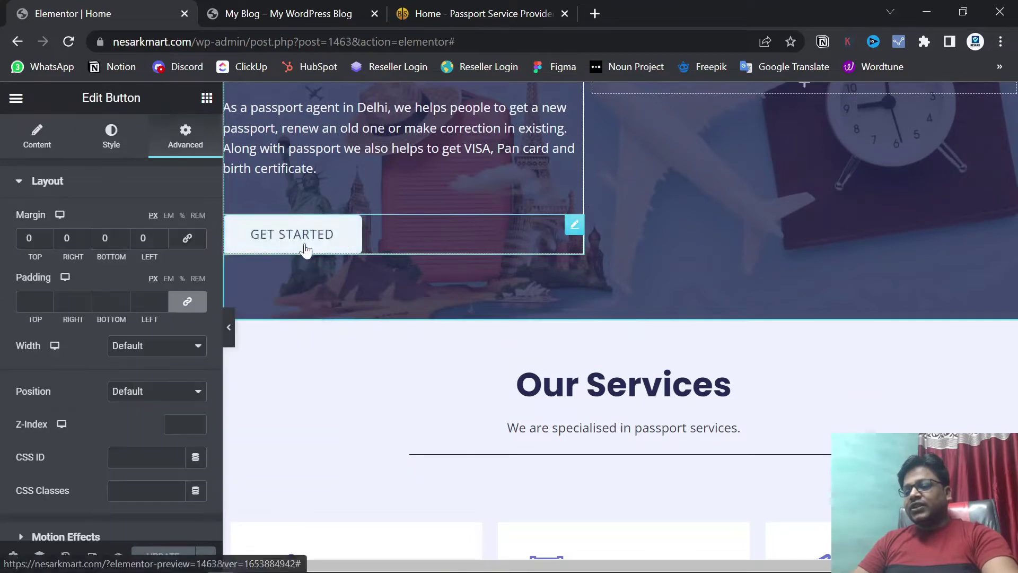
{"action": "left_click", "coordinate": [111, 137]}
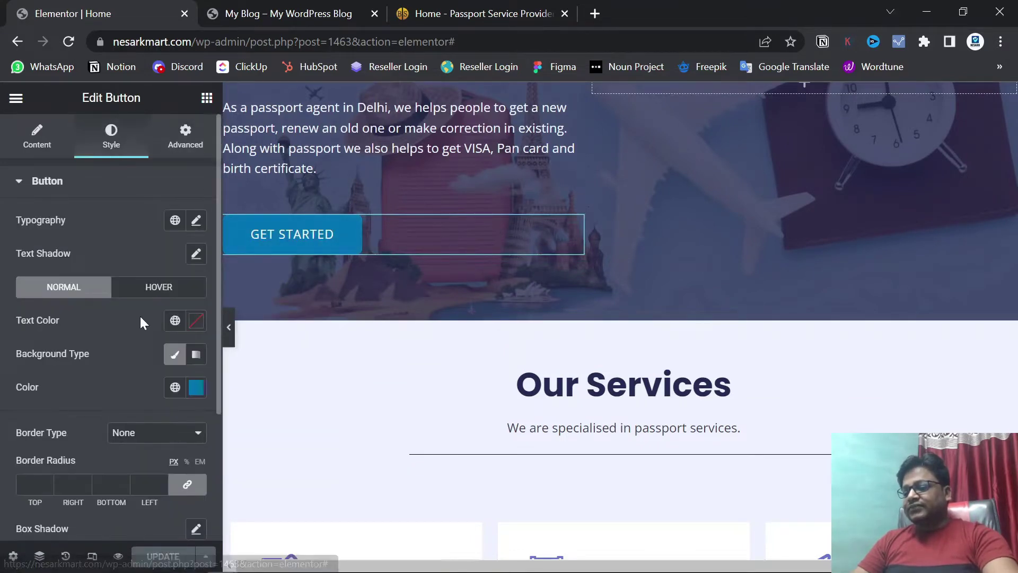
{"action": "left_click", "coordinate": [196, 387]}
{"action": "key", "text": "ctrl+c"}
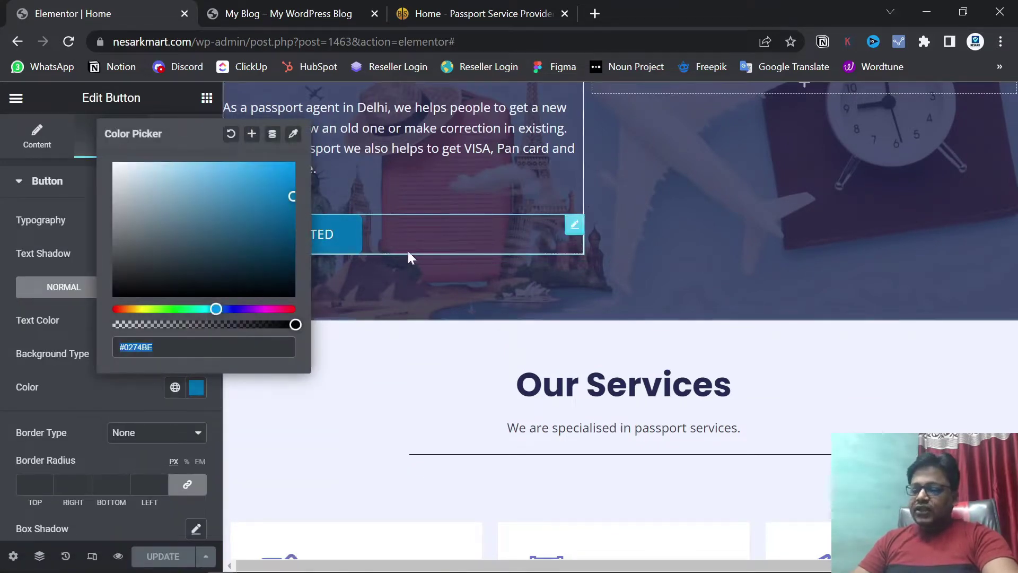
- Set the color of the divider under Our Services to #0274BE and update the page
{"action": "scroll", "coordinate": [719, 377], "scroll_direction": "down", "scroll_amount": 2}
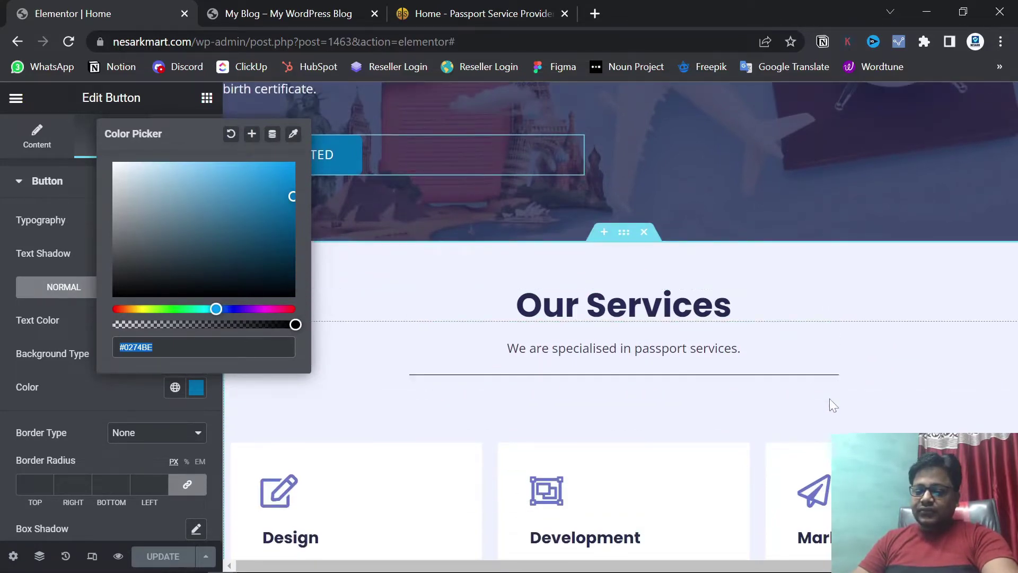
{"action": "left_click", "coordinate": [830, 380]}
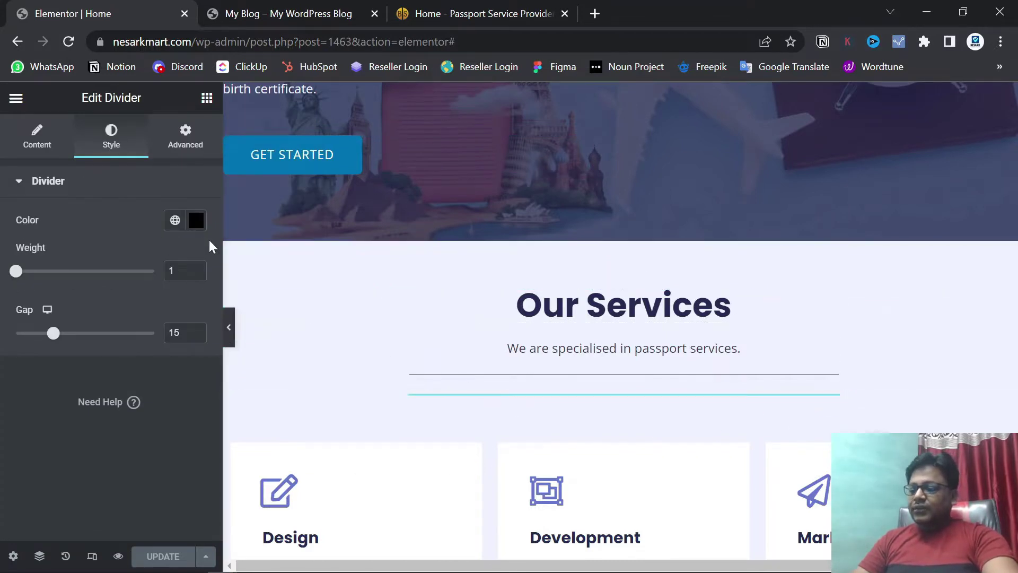
{"action": "left_click", "coordinate": [197, 225]}
{"action": "left_click", "coordinate": [151, 463]}
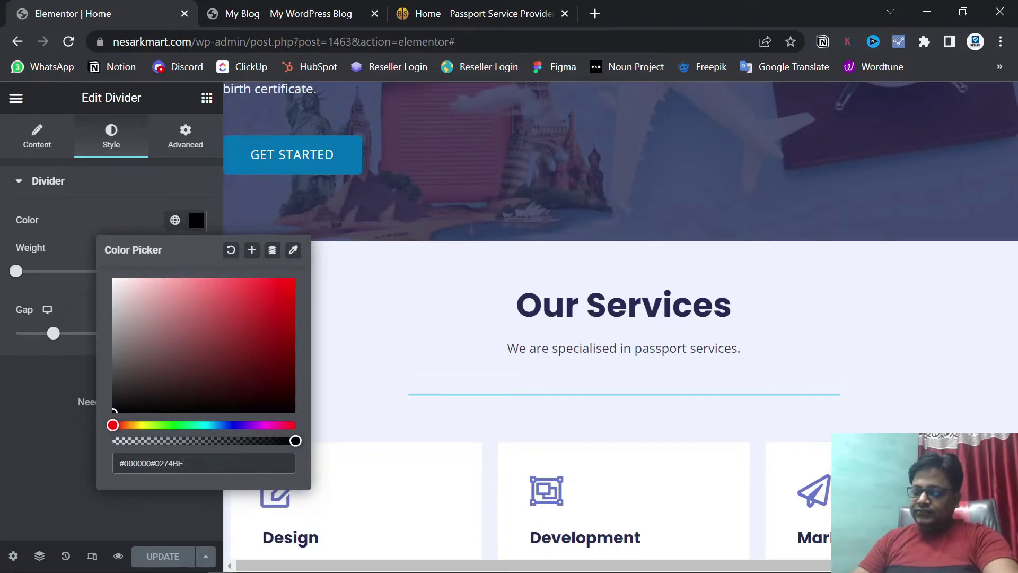
{"action": "key", "text": "ctrl+a"}
{"action": "key", "text": "ctrl+v"}
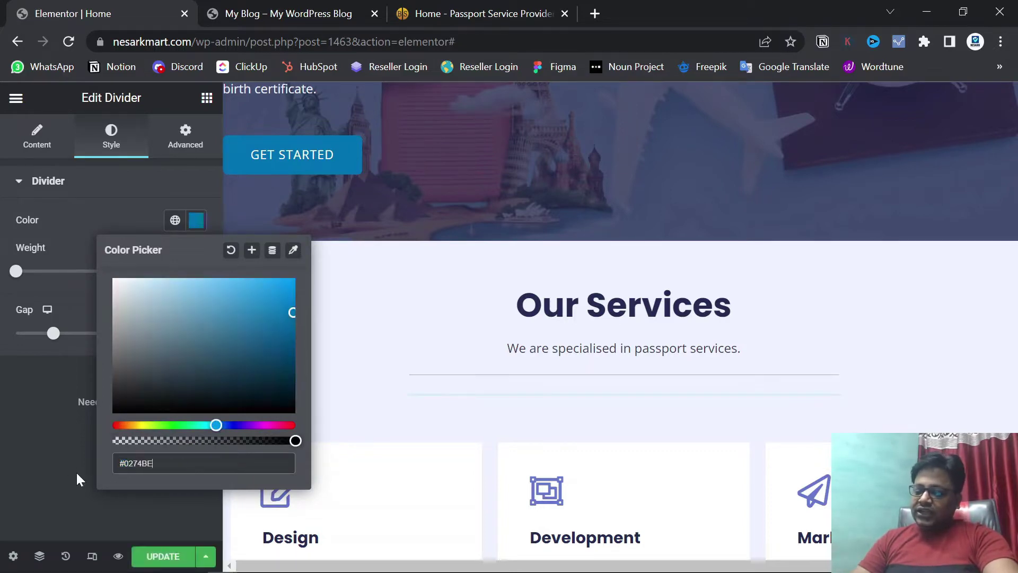
{"action": "left_click", "coordinate": [148, 491]}
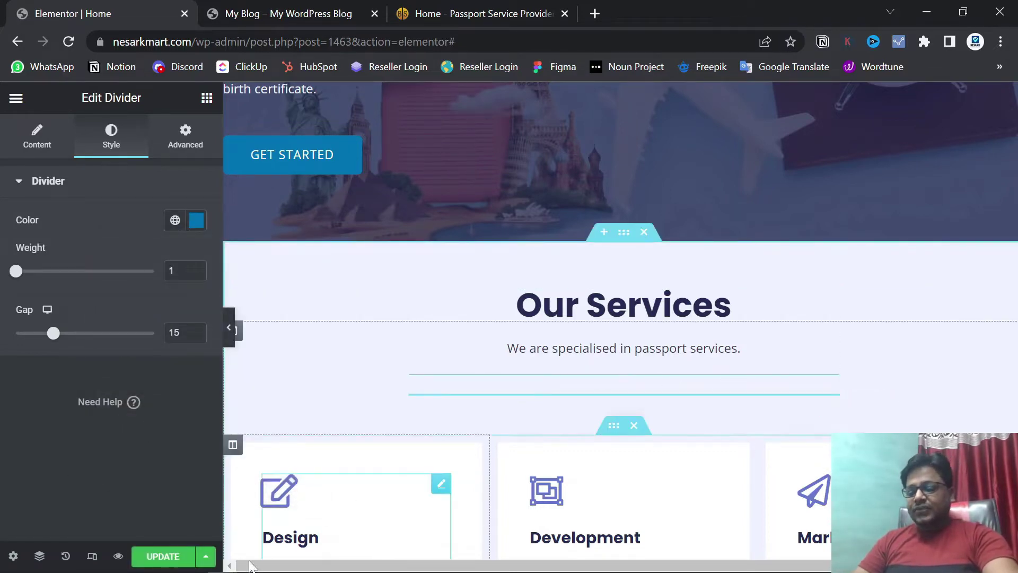
{"action": "left_click", "coordinate": [163, 556]}
- Set the hover animation of the GET STARTED button to Shrink
{"action": "scroll", "coordinate": [296, 511], "scroll_direction": "up", "scroll_amount": 5}
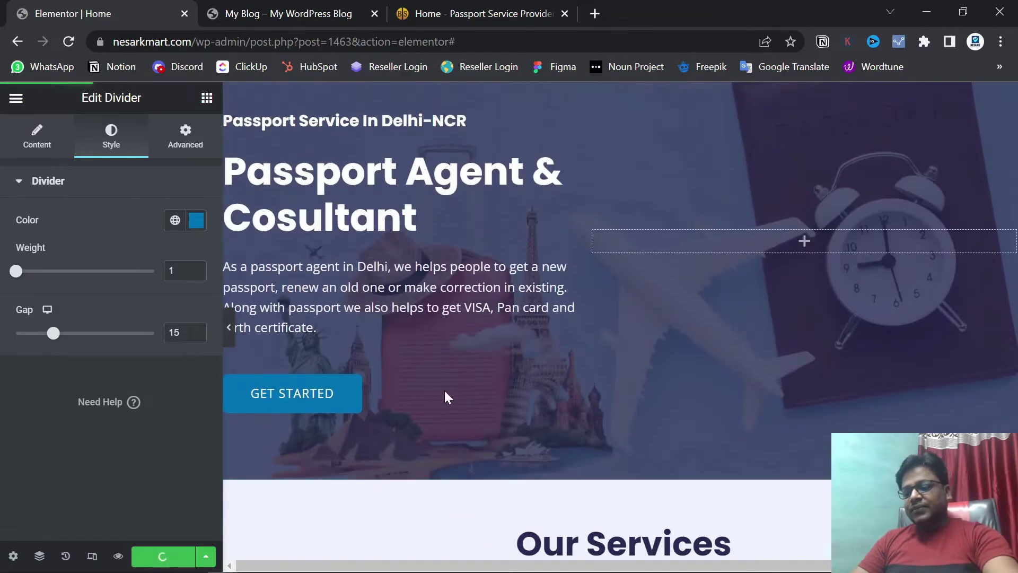
{"action": "scroll", "coordinate": [602, 419], "scroll_direction": "down", "scroll_amount": 2}
{"action": "scroll", "coordinate": [478, 371], "scroll_direction": "up", "scroll_amount": 3}
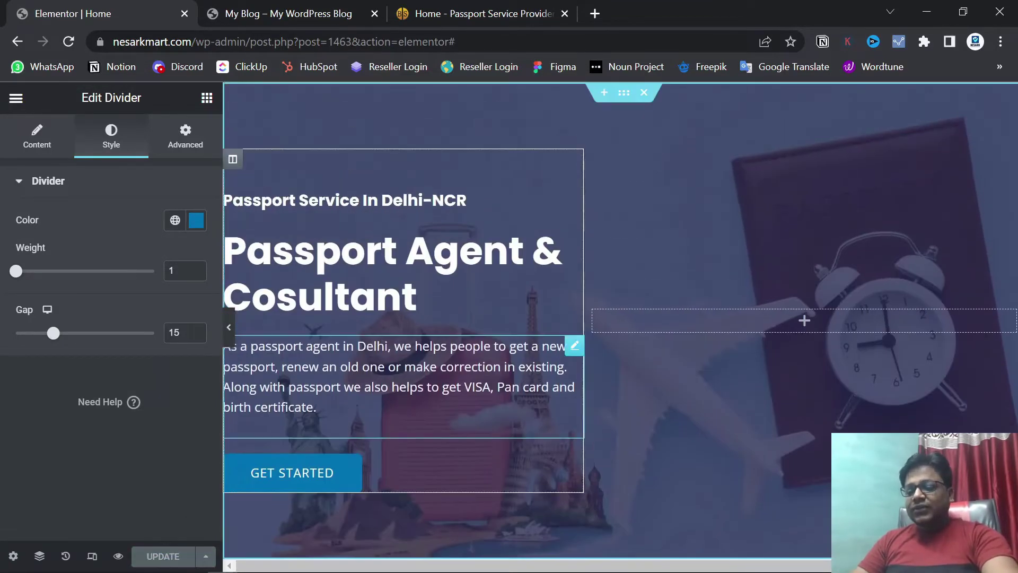
{"action": "scroll", "coordinate": [318, 339], "scroll_direction": "down", "scroll_amount": 3}
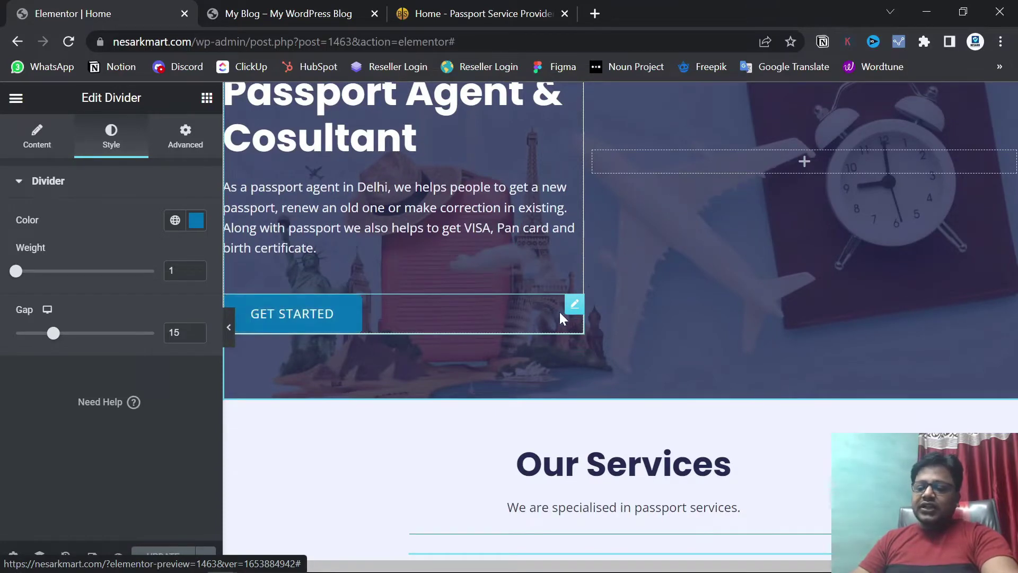
{"action": "left_click", "coordinate": [487, 329]}
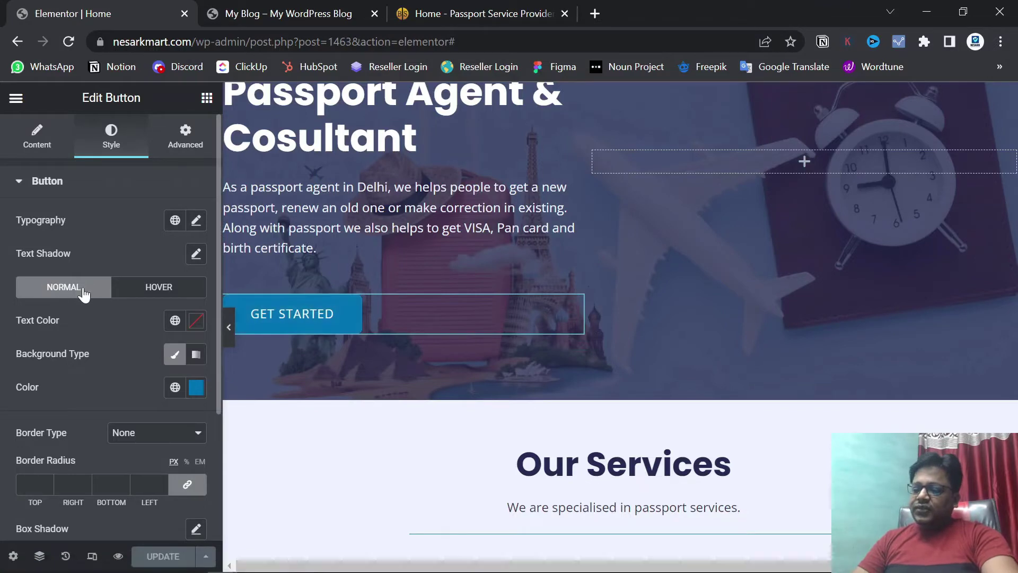
{"action": "left_click", "coordinate": [160, 289]}
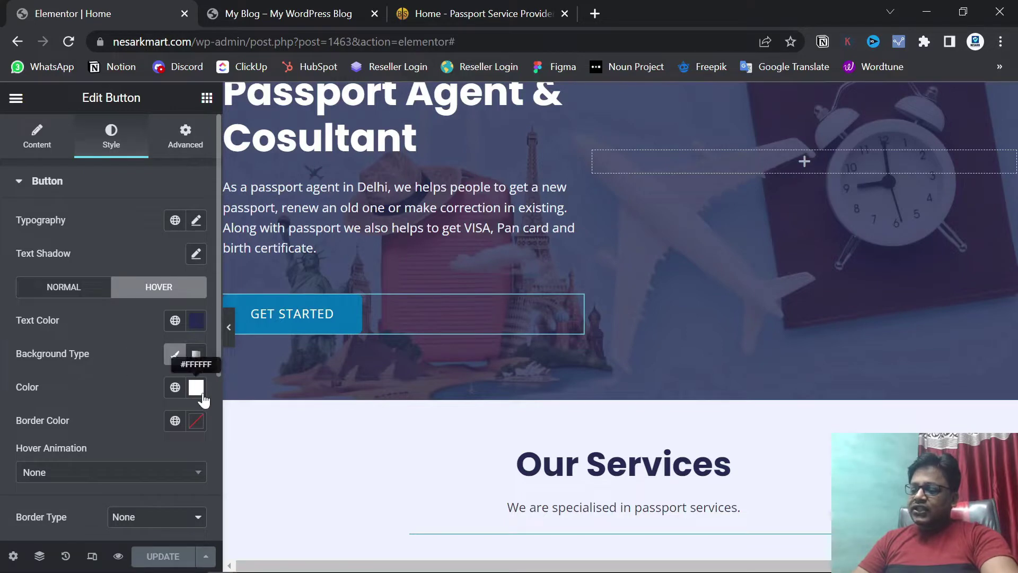
{"action": "scroll", "coordinate": [109, 393], "scroll_direction": "down", "scroll_amount": 2}
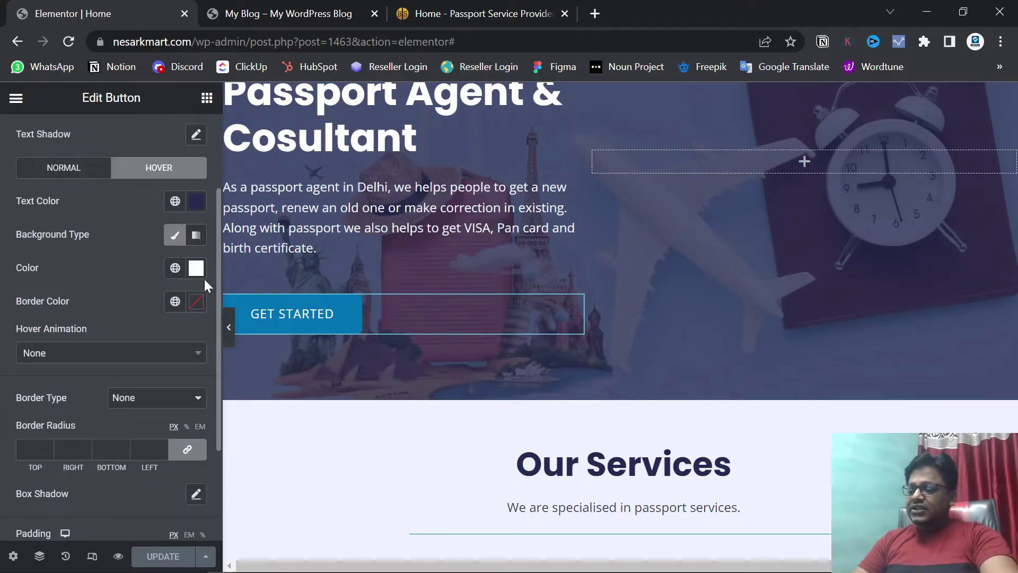
{"action": "left_click", "coordinate": [118, 364]}
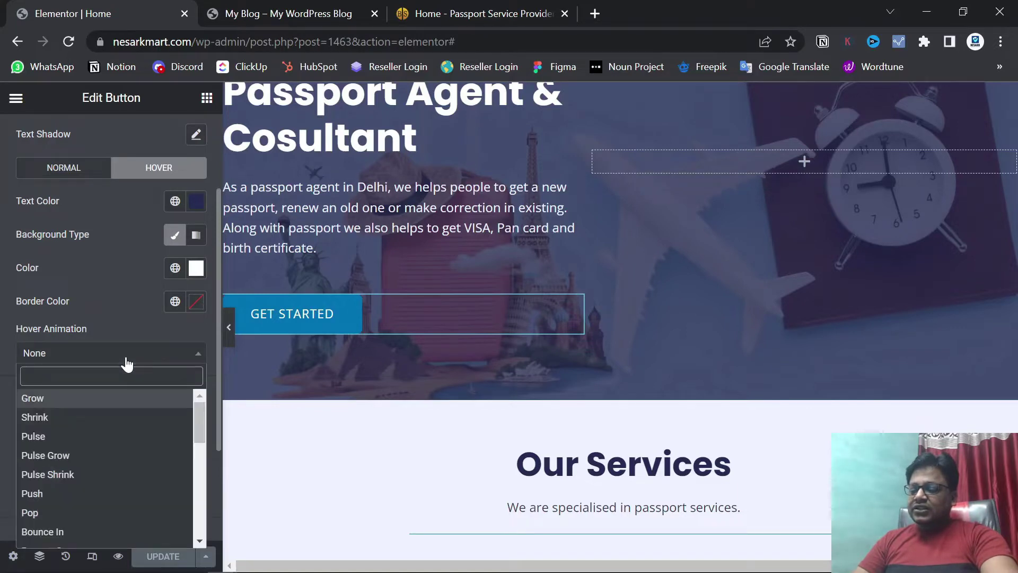
{"action": "left_click", "coordinate": [54, 412]}
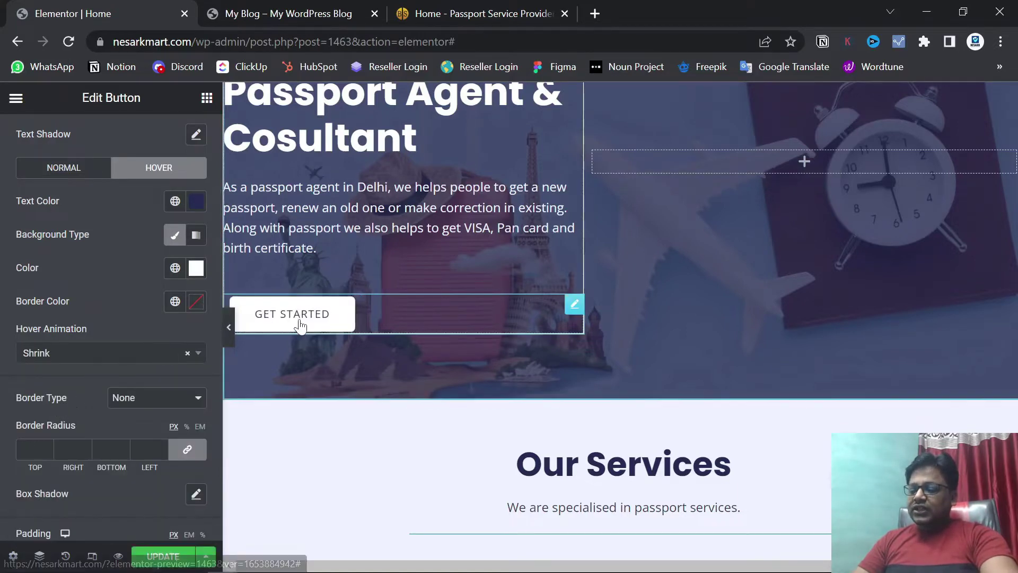
- Set the hover animation of the GET STARTED button to Grow and update the page
{"action": "left_click", "coordinate": [121, 358]}
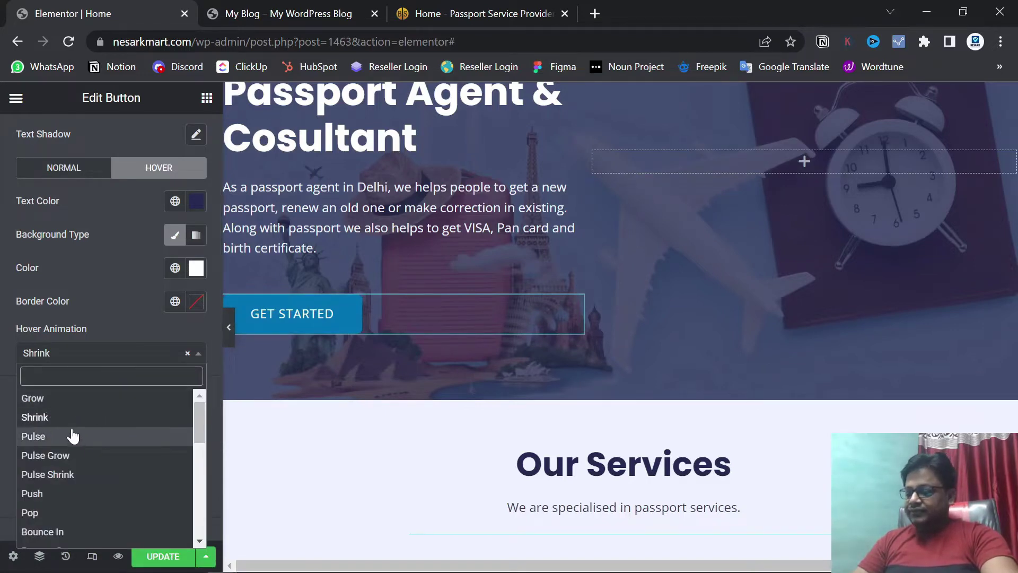
{"action": "left_click", "coordinate": [63, 397]}
{"action": "left_click", "coordinate": [159, 556]}
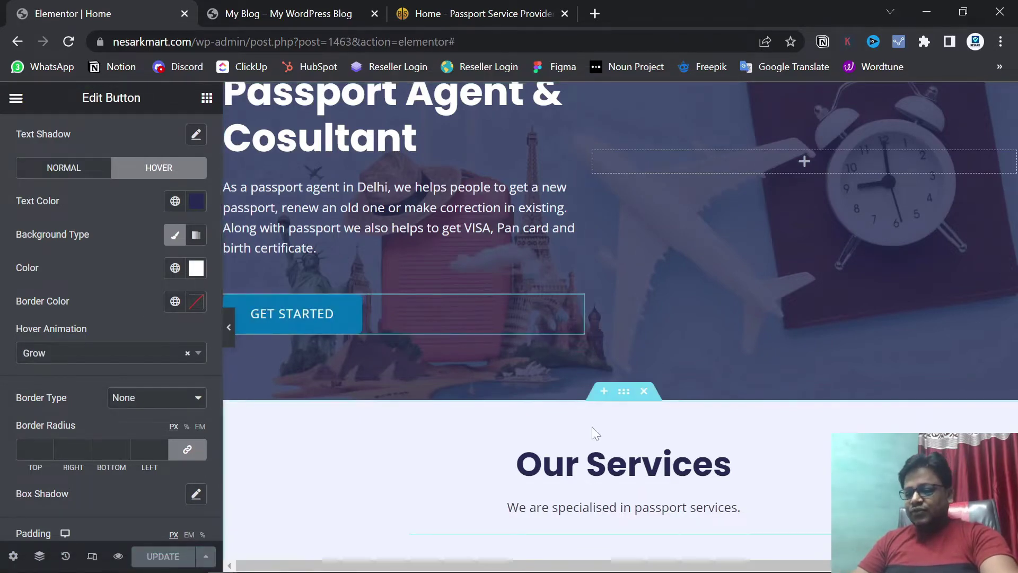
- Replace the title of the Design icon box with "Apply New Passport", copied from the reference passport site
{"action": "scroll", "coordinate": [595, 433], "scroll_direction": "down", "scroll_amount": 5}
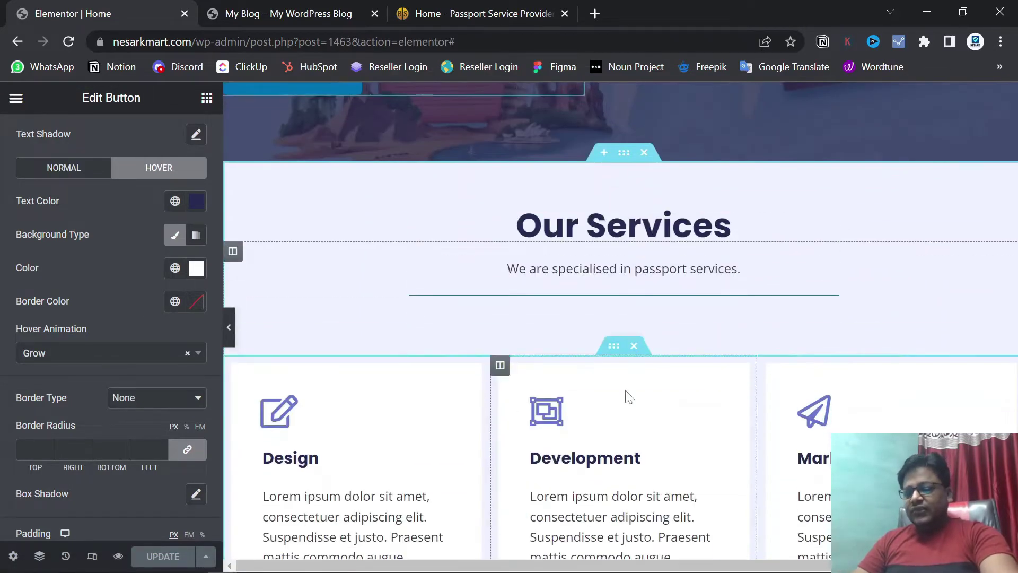
{"action": "scroll", "coordinate": [629, 398], "scroll_direction": "down", "scroll_amount": 3}
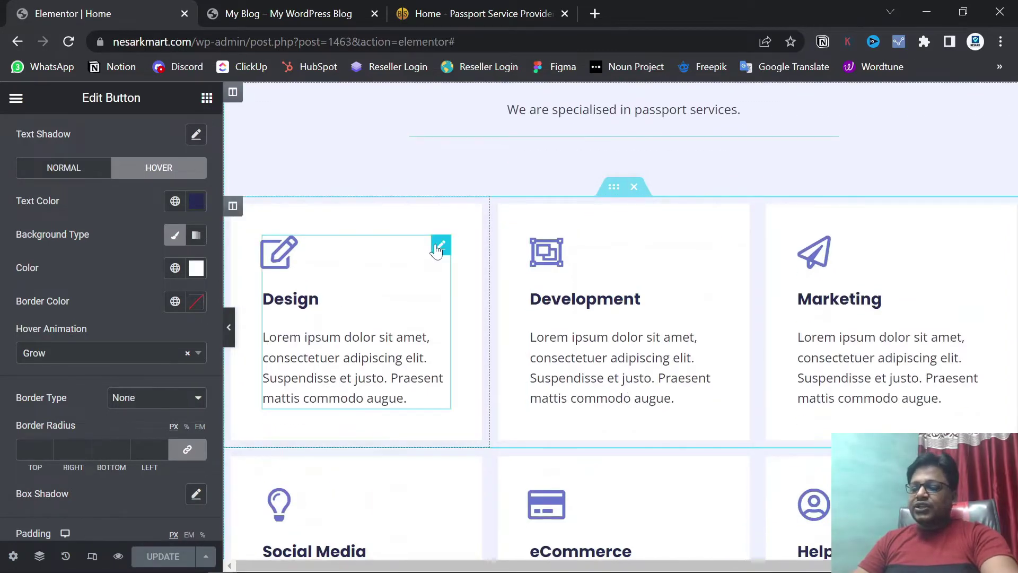
{"action": "left_click", "coordinate": [440, 246]}
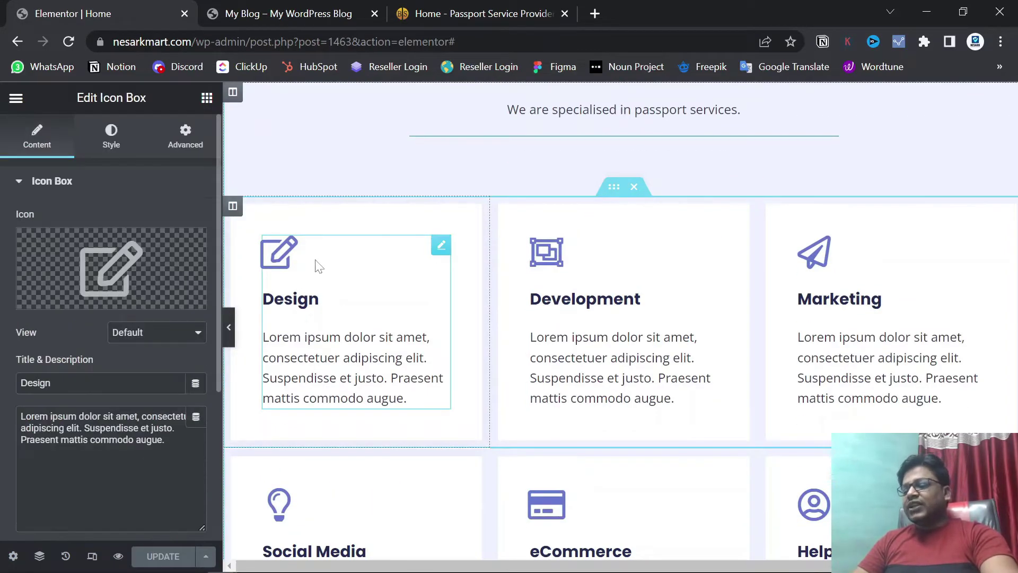
{"action": "left_click", "coordinate": [463, 12]}
{"action": "scroll", "coordinate": [502, 318], "scroll_direction": "down", "scroll_amount": 4}
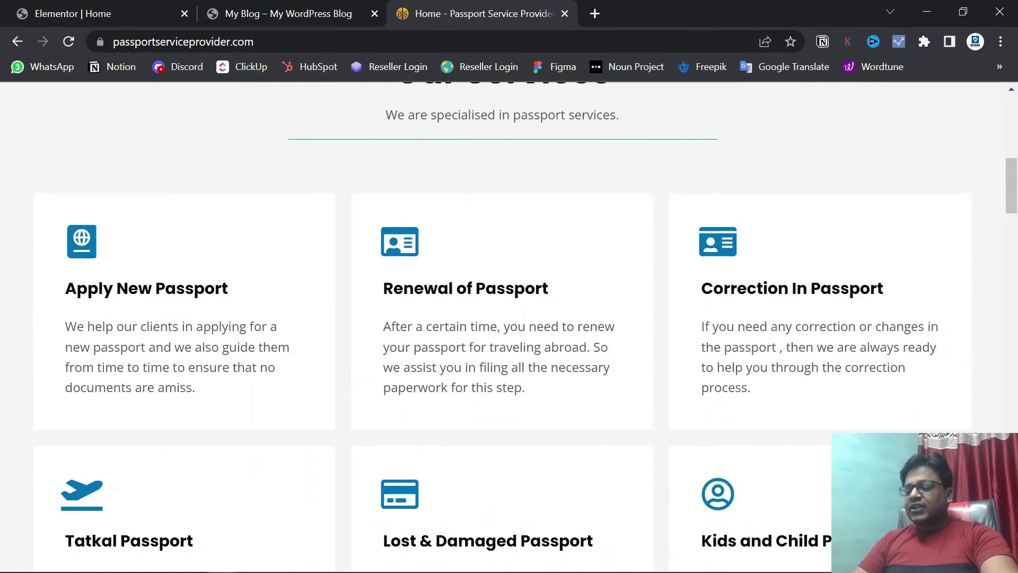
{"action": "left_click_drag", "start_coordinate": [252, 298], "coordinate": [51, 291]}
{"action": "key", "text": "ctrl+c"}
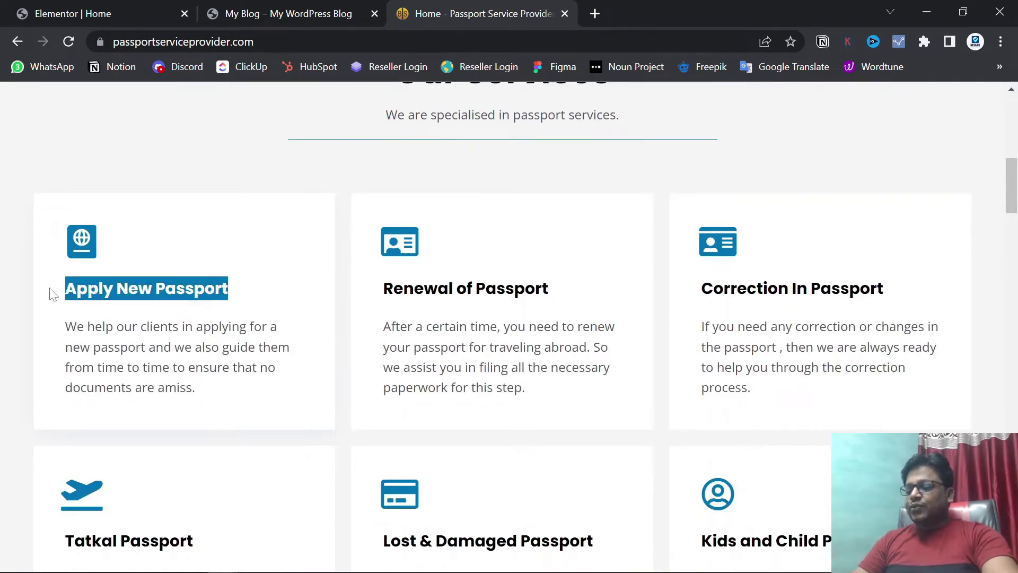
{"action": "left_click", "coordinate": [88, 7]}
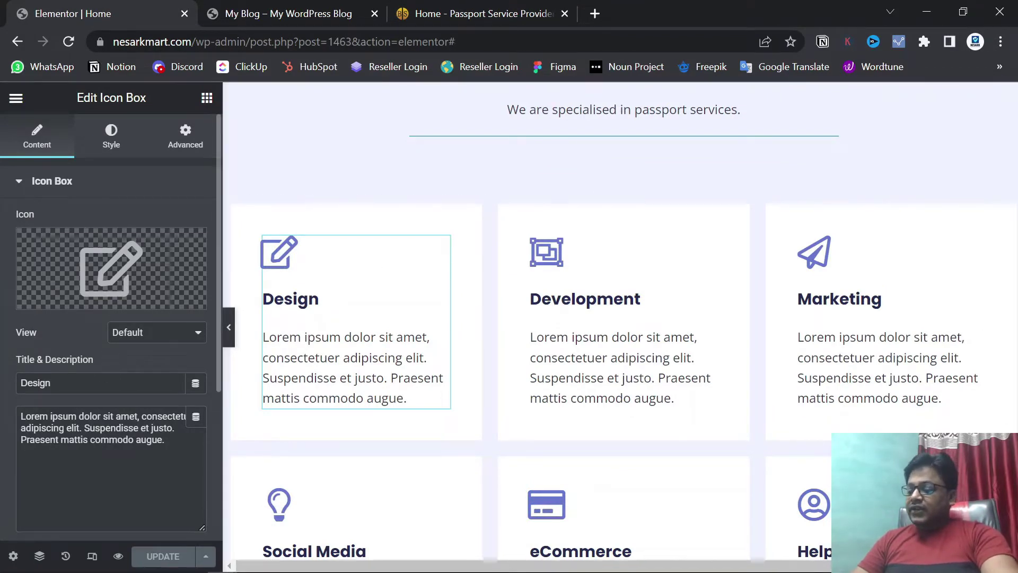
{"action": "left_click_drag", "start_coordinate": [51, 383], "coordinate": [1, 388]}
{"action": "key", "text": "ctrl+v"}
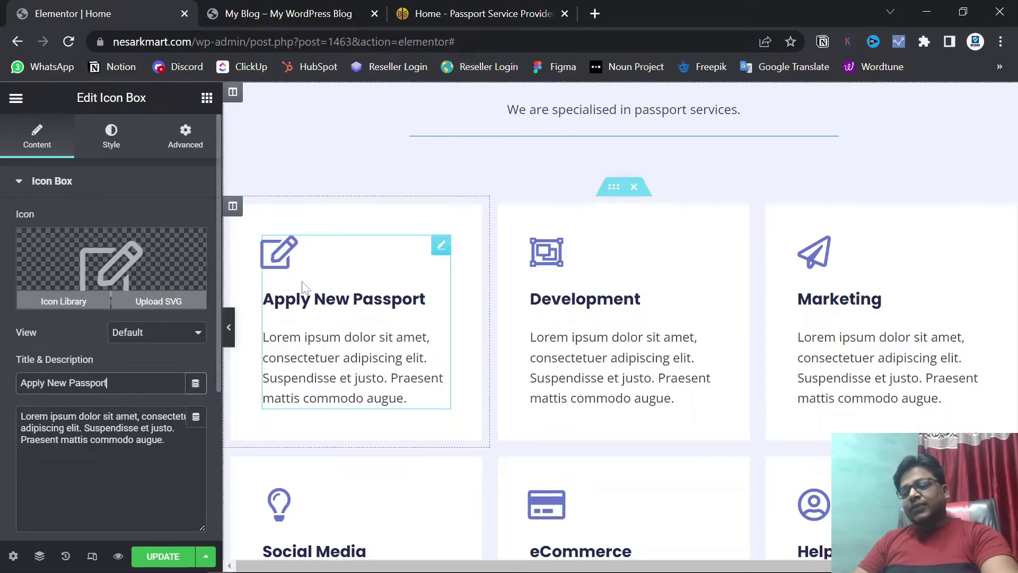
- Change the icon of the Apply New Passport box to the Passport icon from the icon library
{"action": "left_click", "coordinate": [470, 15]}
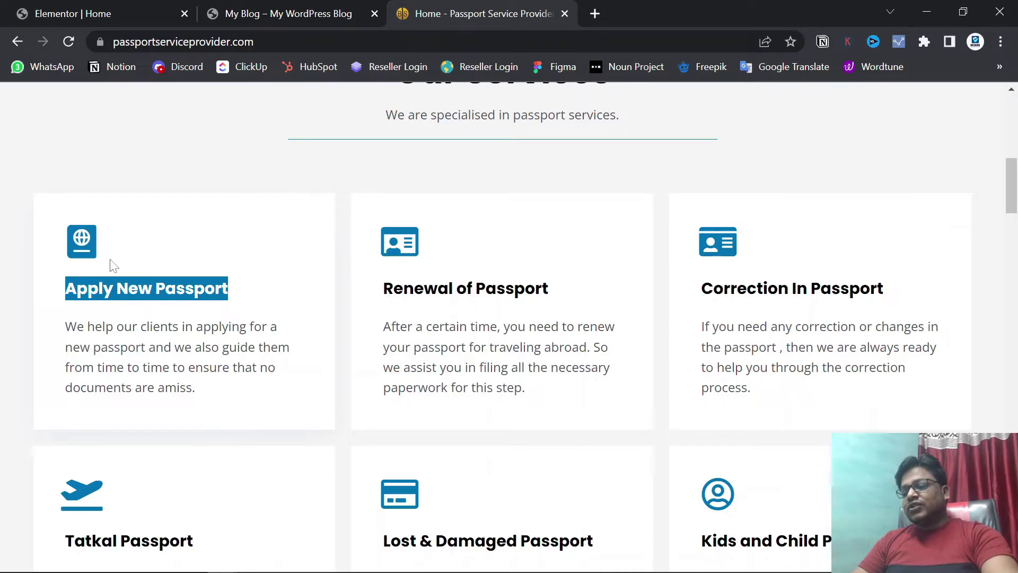
{"action": "left_click", "coordinate": [299, 10]}
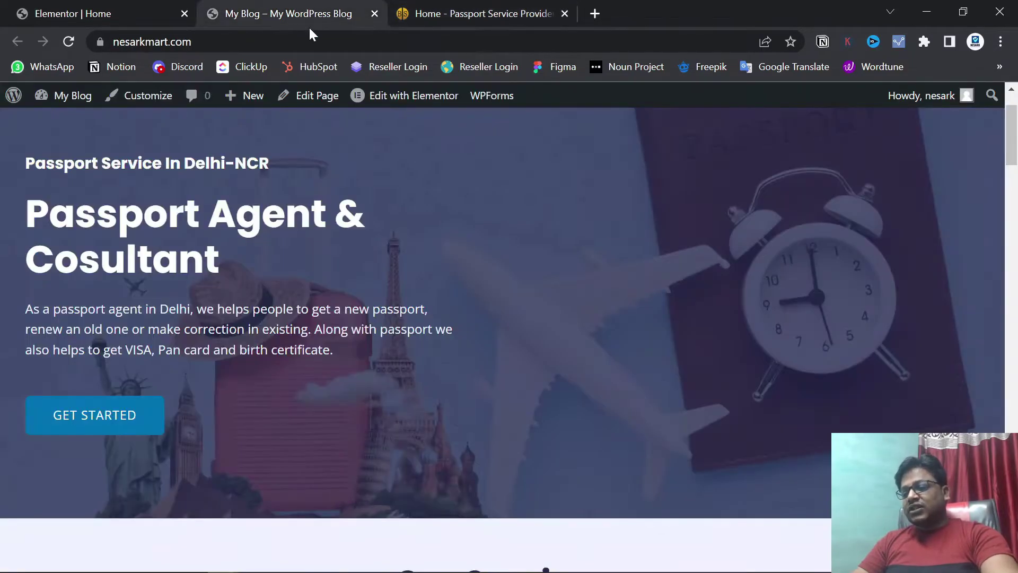
{"action": "left_click", "coordinate": [63, 13]}
{"action": "mouse_move", "coordinate": [132, 289]}
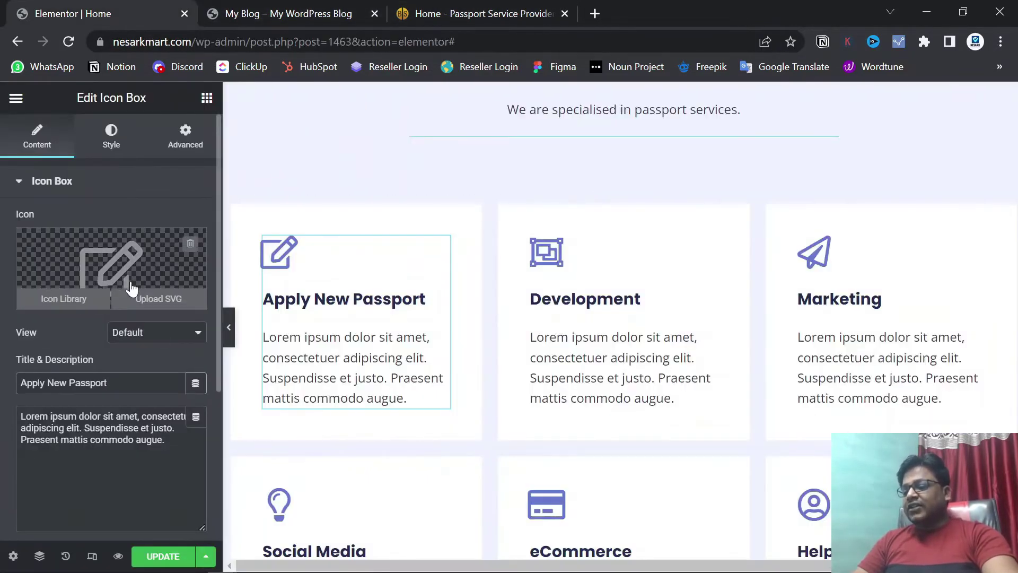
{"action": "left_click", "coordinate": [77, 299]}
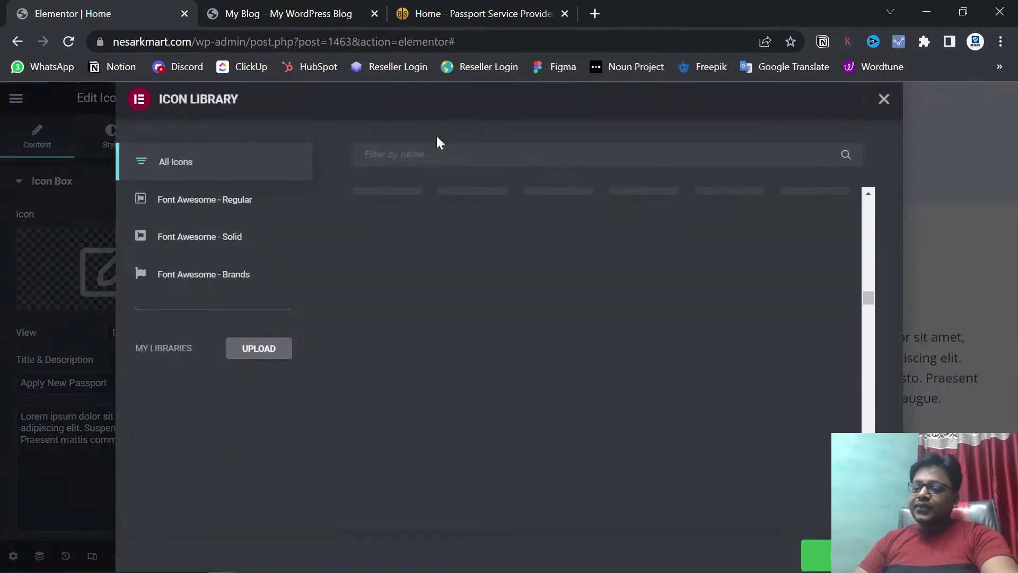
{"action": "type", "text": "passport"}
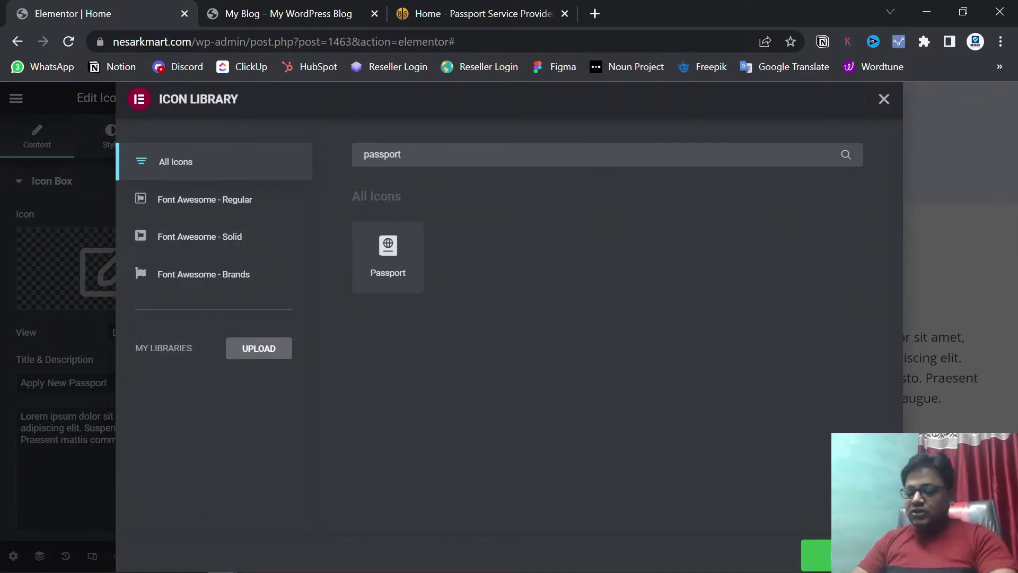
{"action": "left_click", "coordinate": [386, 276]}
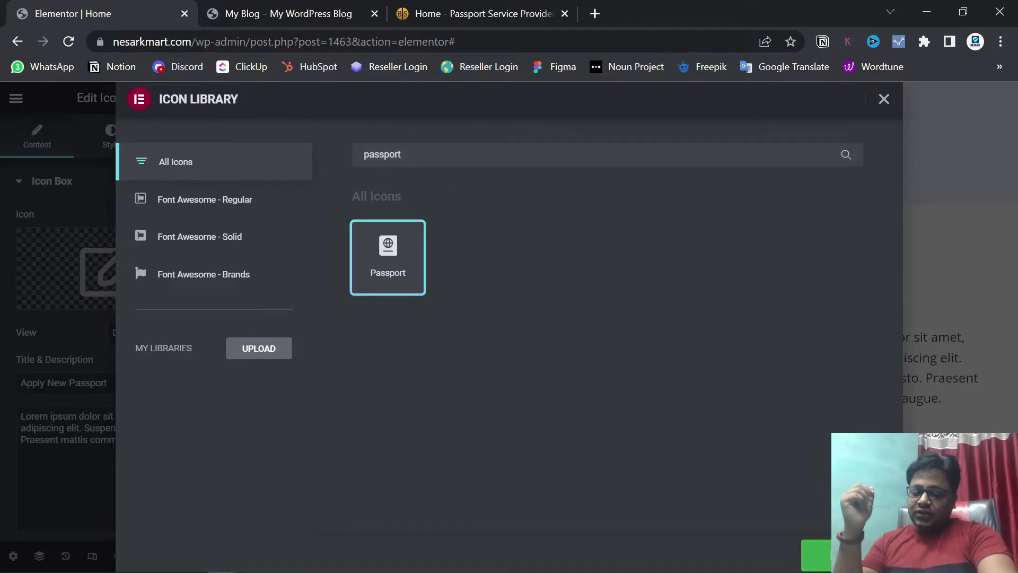
{"action": "left_click", "coordinate": [816, 555]}
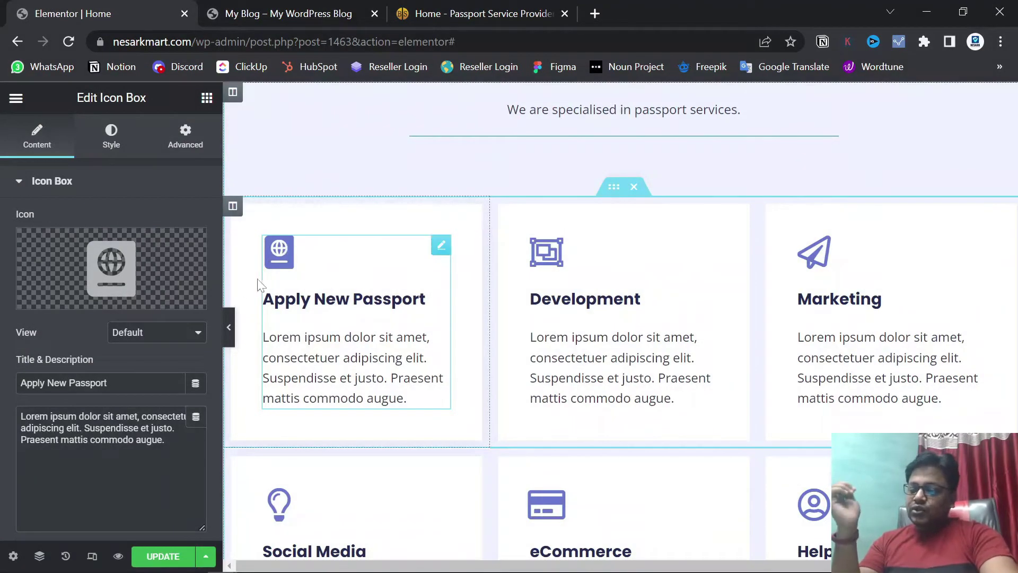
- Replace the Apply New Passport box's placeholder description with the matching text copied from the reference site, and update the page
{"action": "scroll", "coordinate": [202, 396], "scroll_direction": "down", "scroll_amount": 2}
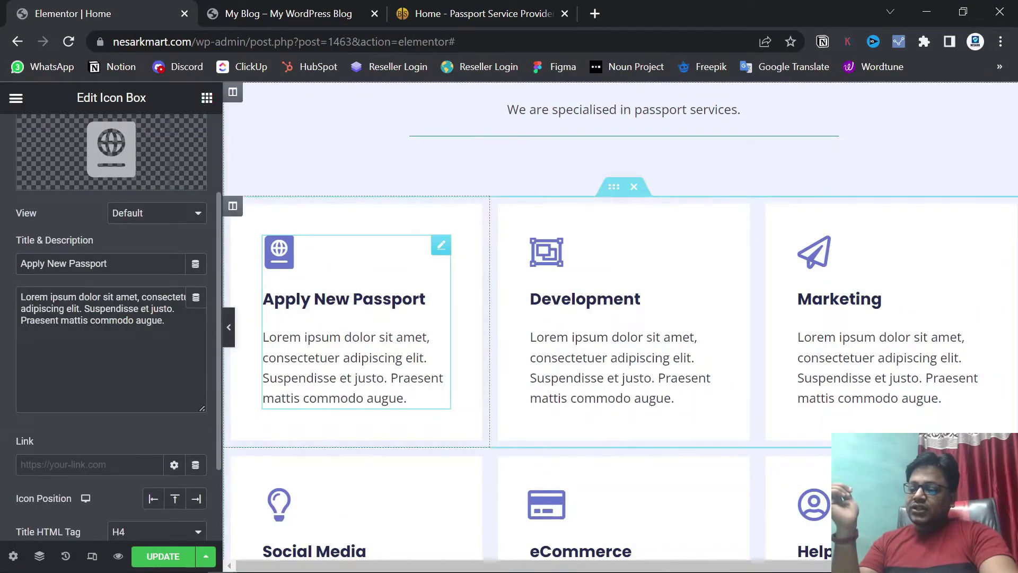
{"action": "left_click", "coordinate": [477, 13]}
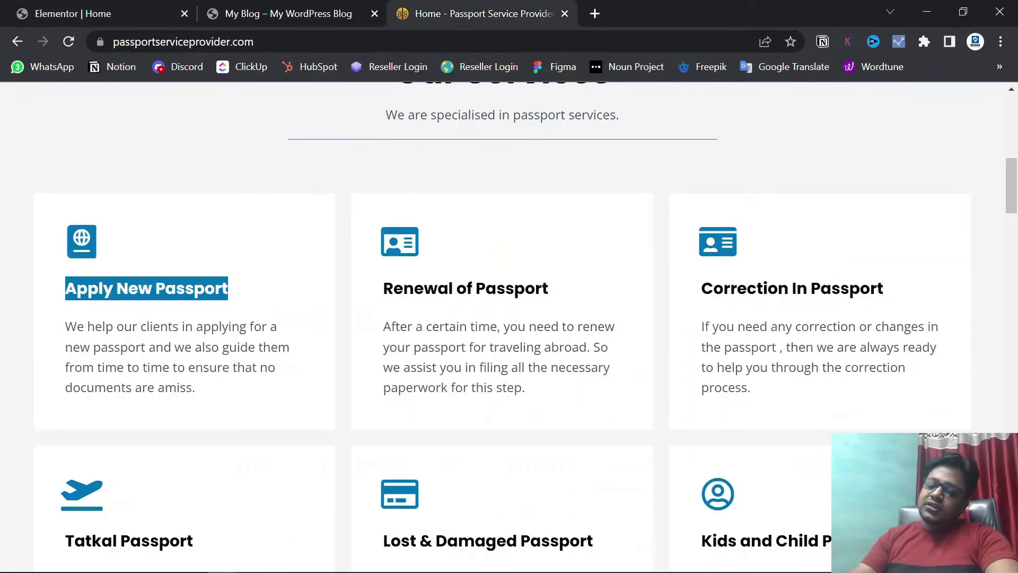
{"action": "left_click_drag", "start_coordinate": [214, 396], "coordinate": [67, 333]}
{"action": "key", "text": "ctrl+c"}
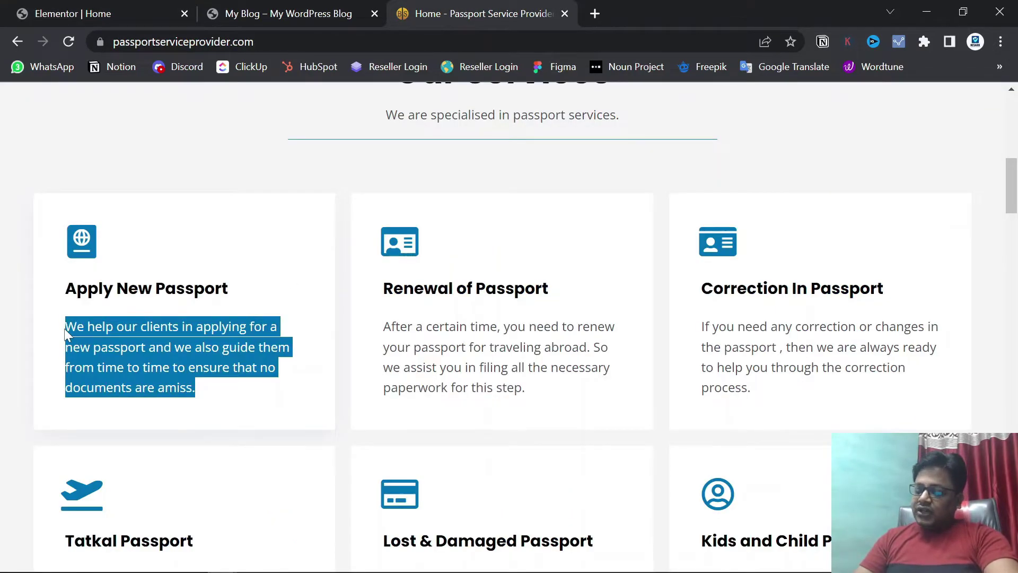
{"action": "left_click", "coordinate": [87, 6]}
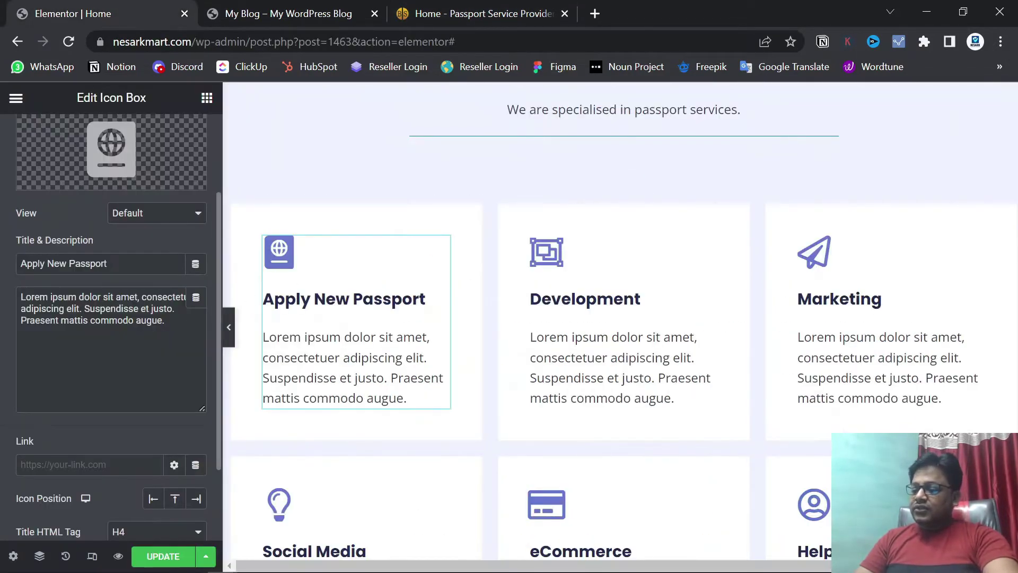
{"action": "left_click_drag", "start_coordinate": [165, 320], "coordinate": [3, 291]}
{"action": "key", "text": "ctrl+v"}
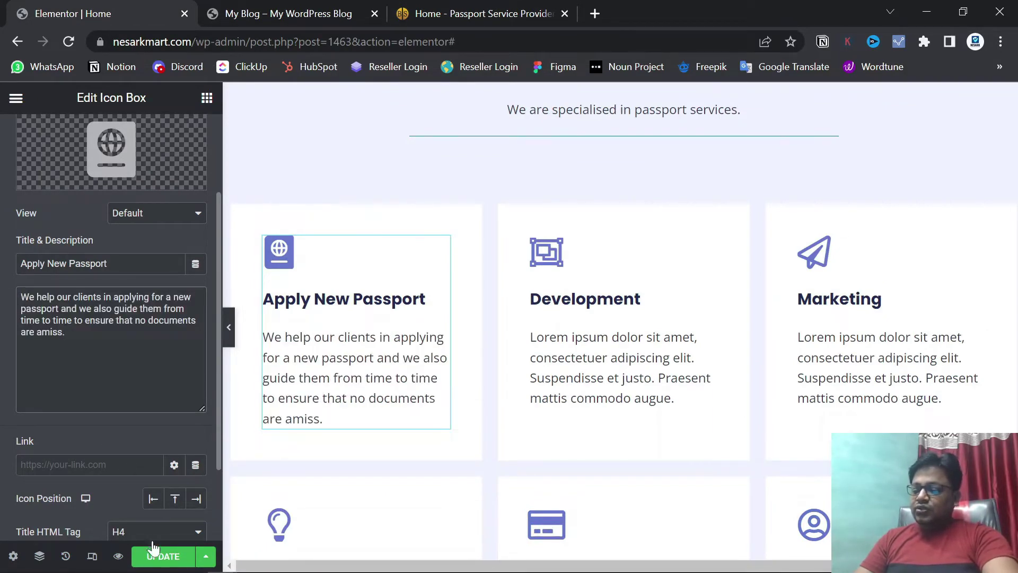
{"action": "left_click", "coordinate": [156, 558]}
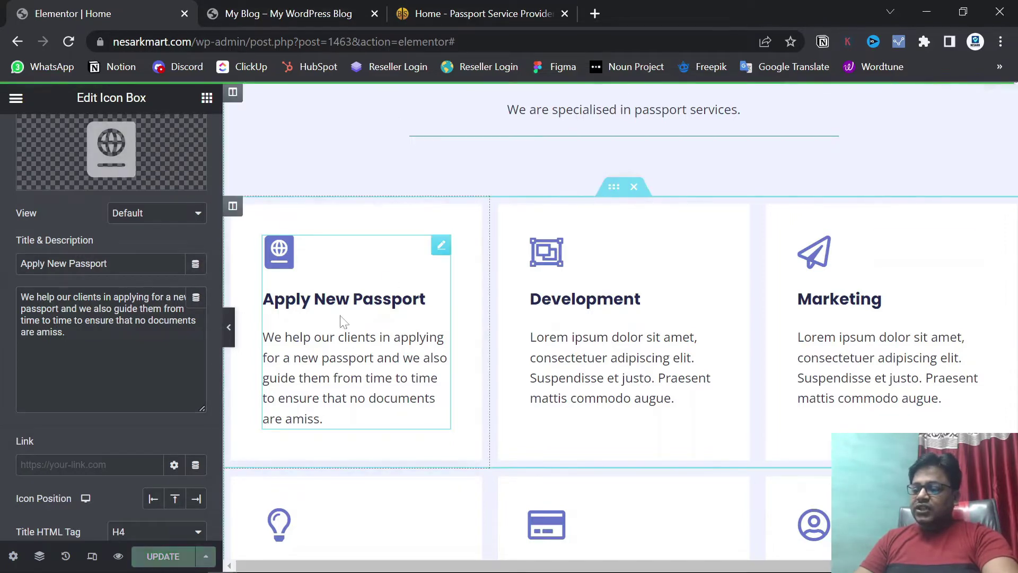
- Reload the live page and compare its service cards with those on the reference passport site
{"action": "left_click", "coordinate": [297, 13]}
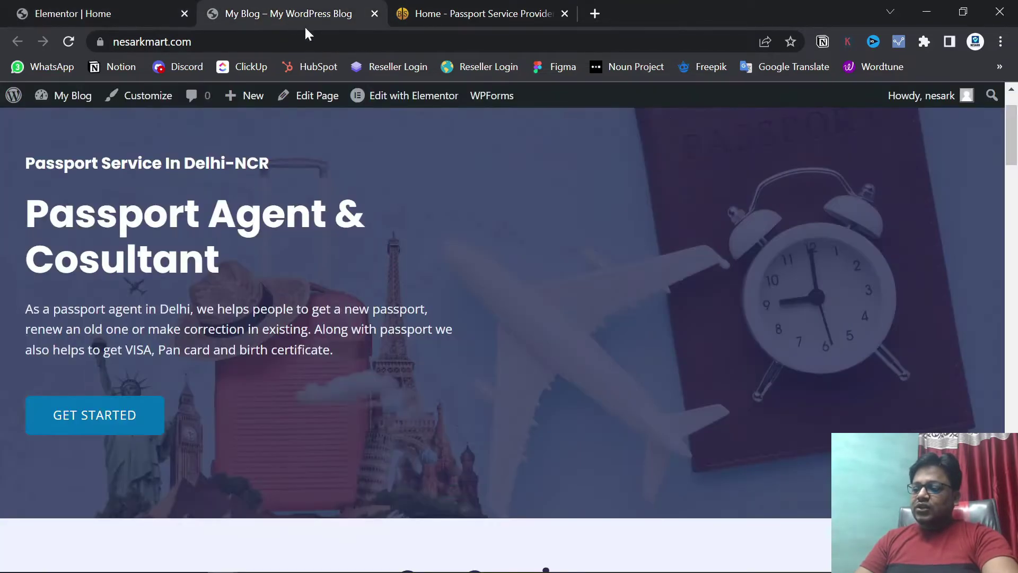
{"action": "left_click", "coordinate": [69, 42]}
{"action": "scroll", "coordinate": [515, 284], "scroll_direction": "down", "scroll_amount": 4}
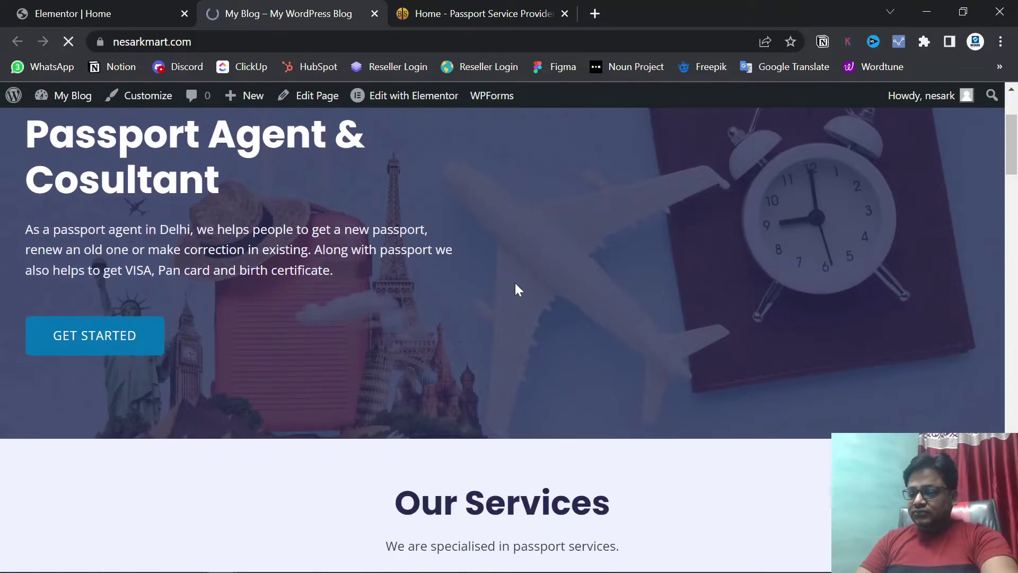
{"action": "scroll", "coordinate": [516, 286], "scroll_direction": "down", "scroll_amount": 6}
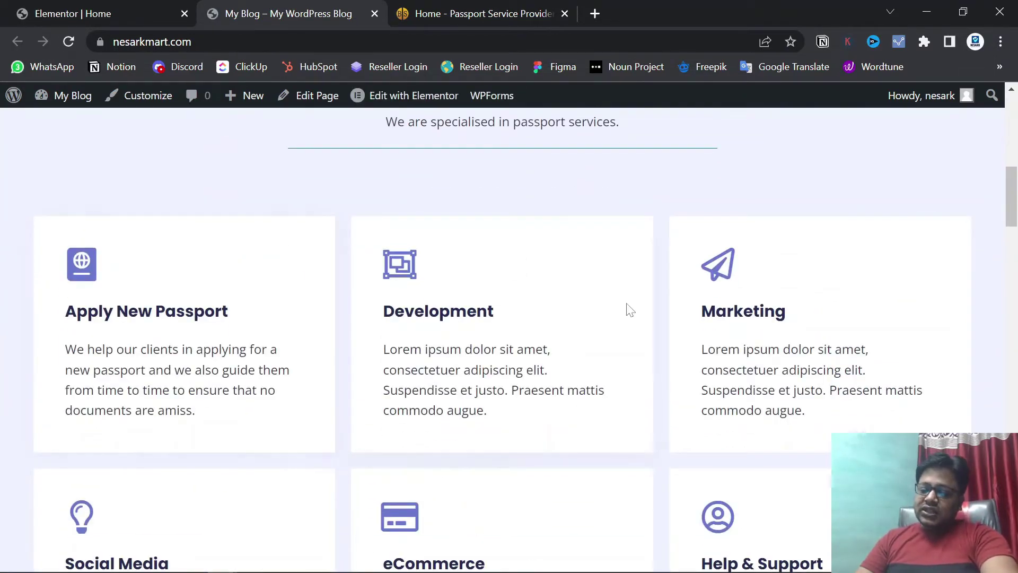
{"action": "scroll", "coordinate": [631, 310], "scroll_direction": "down", "scroll_amount": 2}
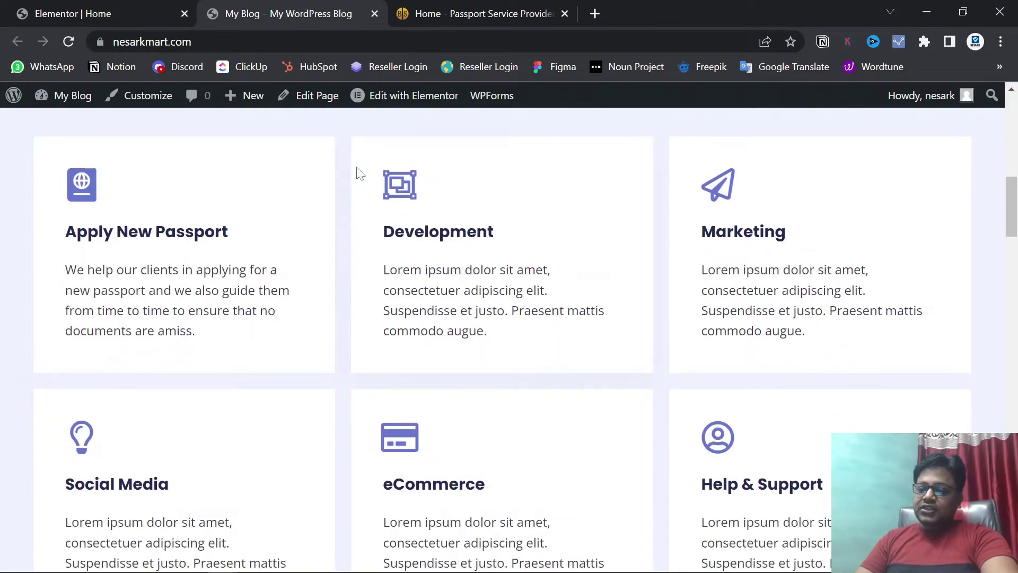
{"action": "left_click", "coordinate": [450, 13]}
{"action": "scroll", "coordinate": [494, 317], "scroll_direction": "down", "scroll_amount": 3}
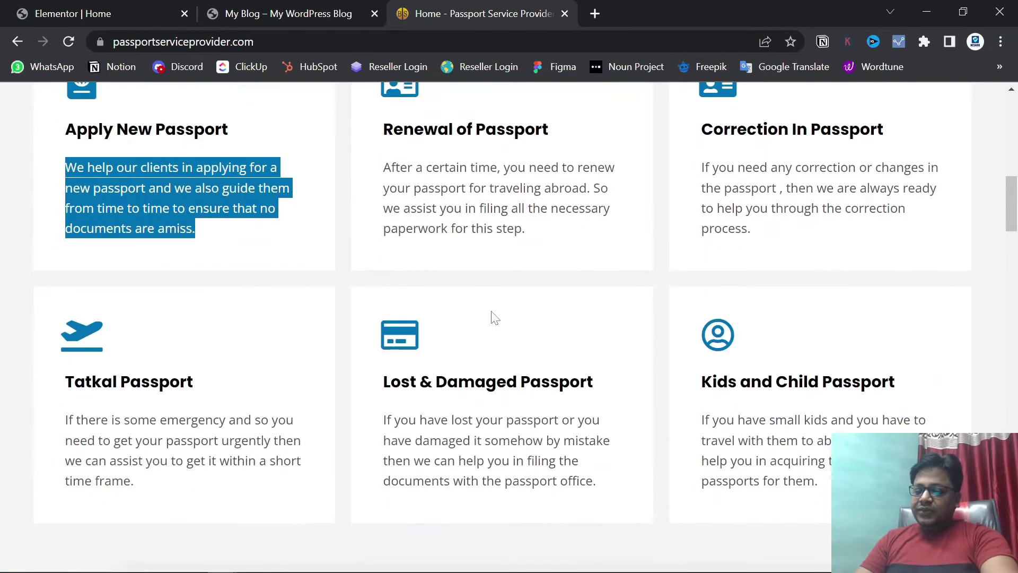
{"action": "scroll", "coordinate": [632, 437], "scroll_direction": "down", "scroll_amount": 3}
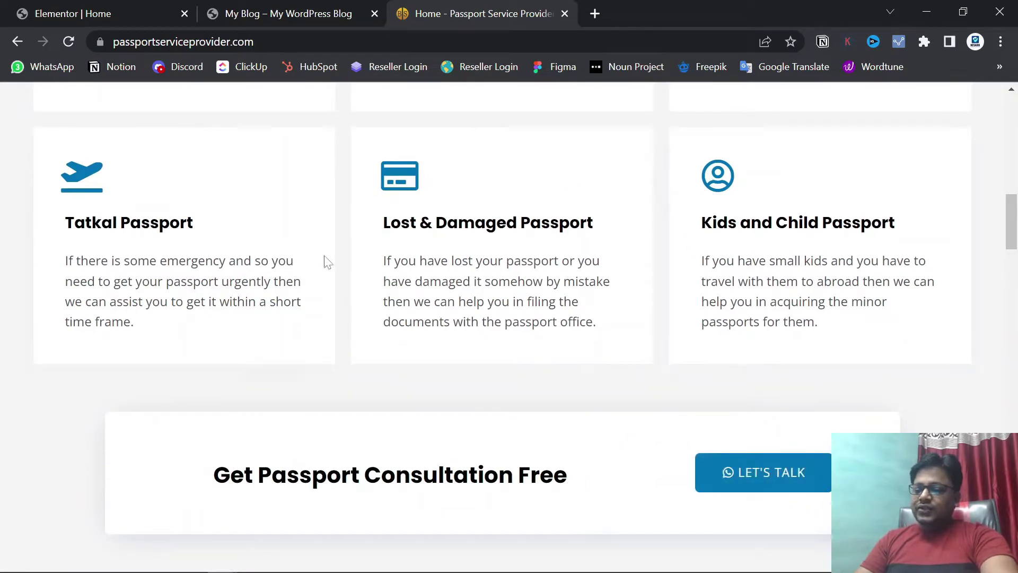
{"action": "scroll", "coordinate": [327, 261], "scroll_direction": "up", "scroll_amount": 2}
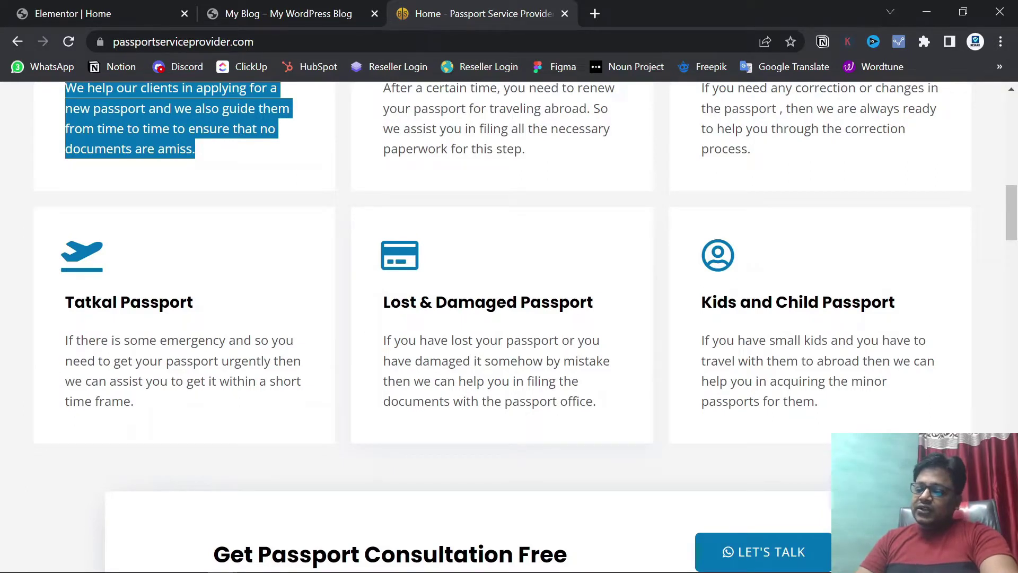
{"action": "scroll", "coordinate": [539, 375], "scroll_direction": "down", "scroll_amount": 2}
{"action": "scroll", "coordinate": [539, 375], "scroll_direction": "up", "scroll_amount": 5}
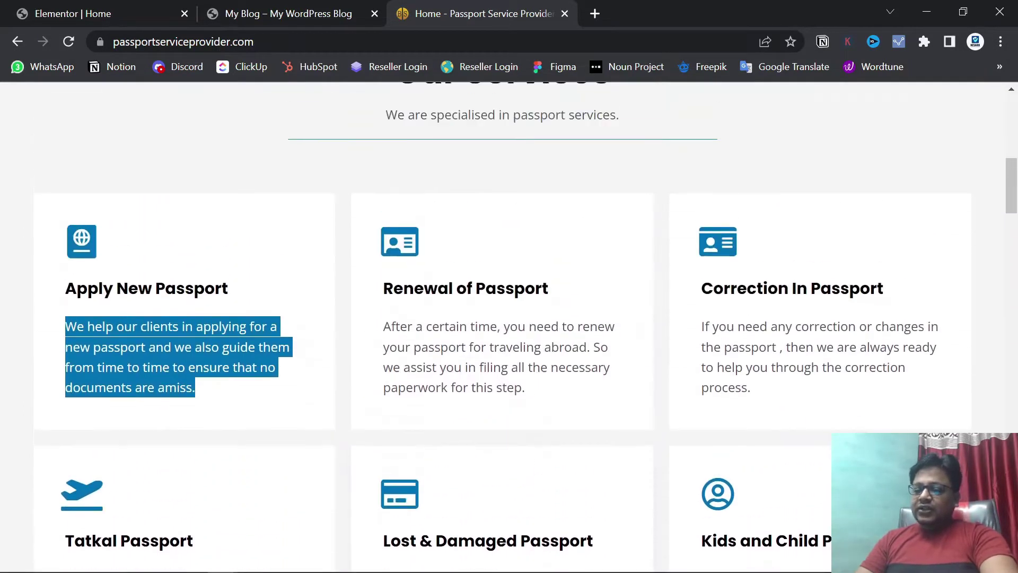
{"action": "left_click", "coordinate": [499, 209]}
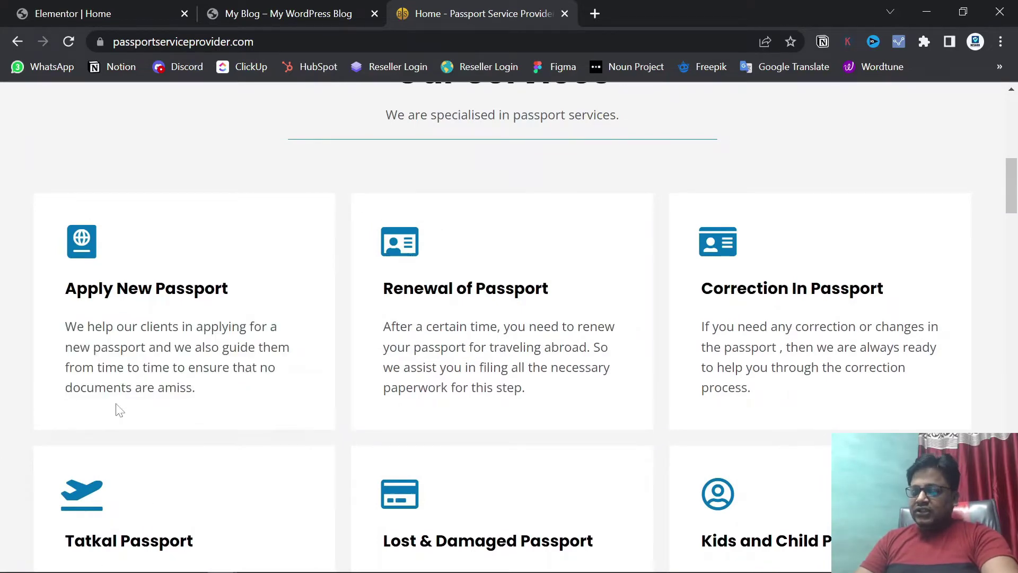
- Set the top margin of the inner section holding the first row of service cards to 30 px in Elementor
{"action": "key", "text": "ctrl+1"}
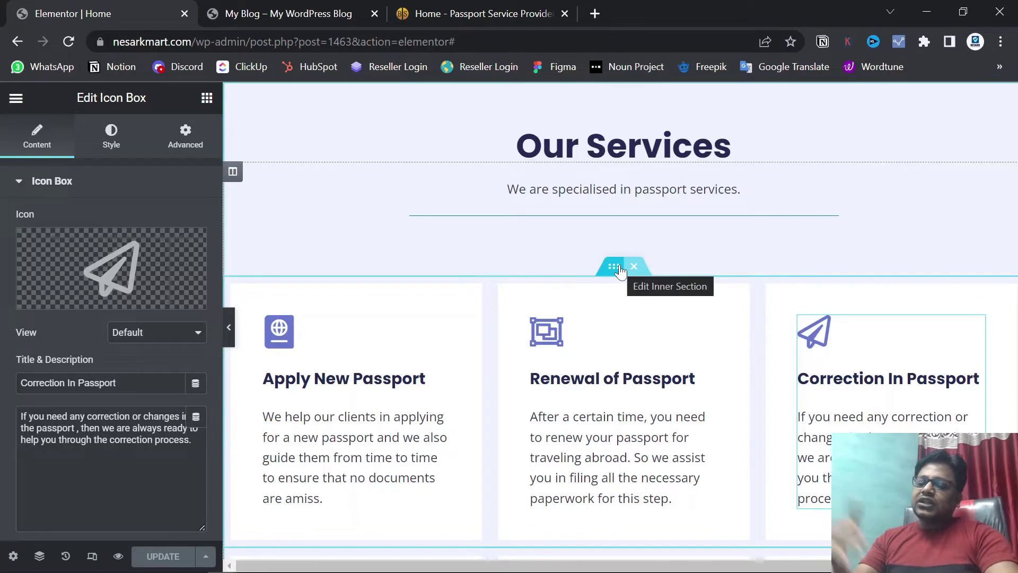
{"action": "left_click", "coordinate": [618, 269]}
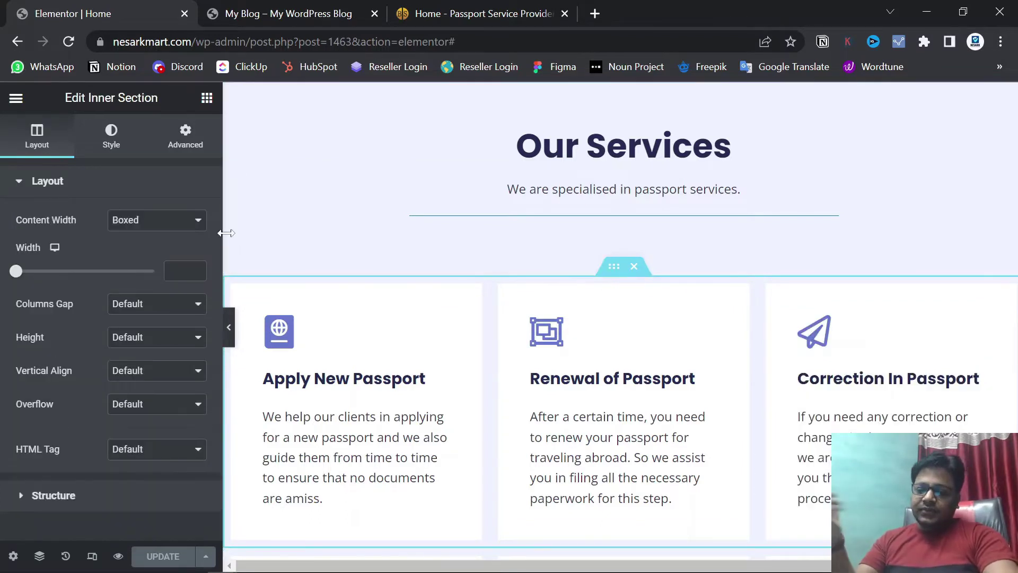
{"action": "left_click", "coordinate": [185, 136]}
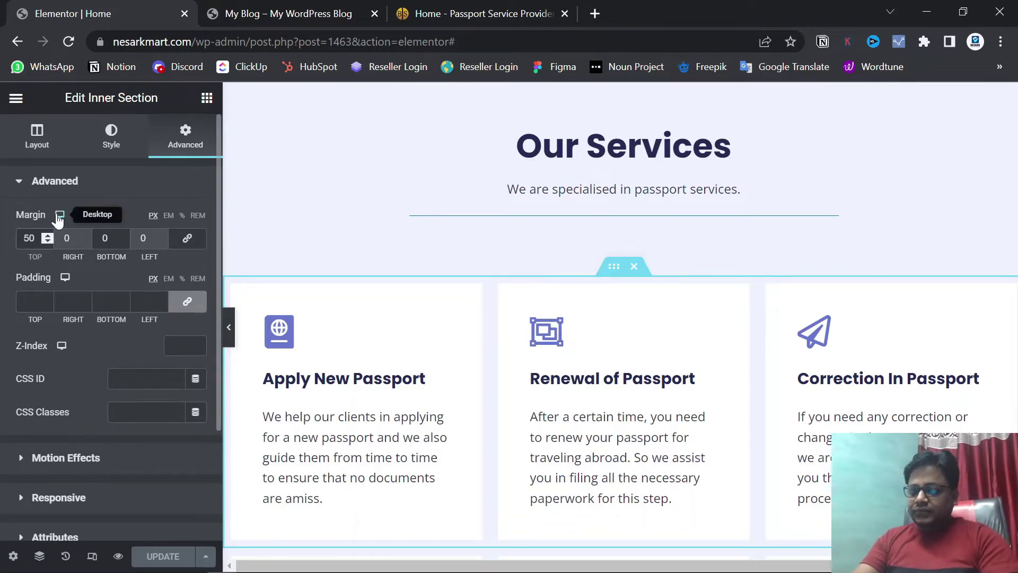
{"action": "key", "text": "BackSpace"}
{"action": "type", "text": "3"}
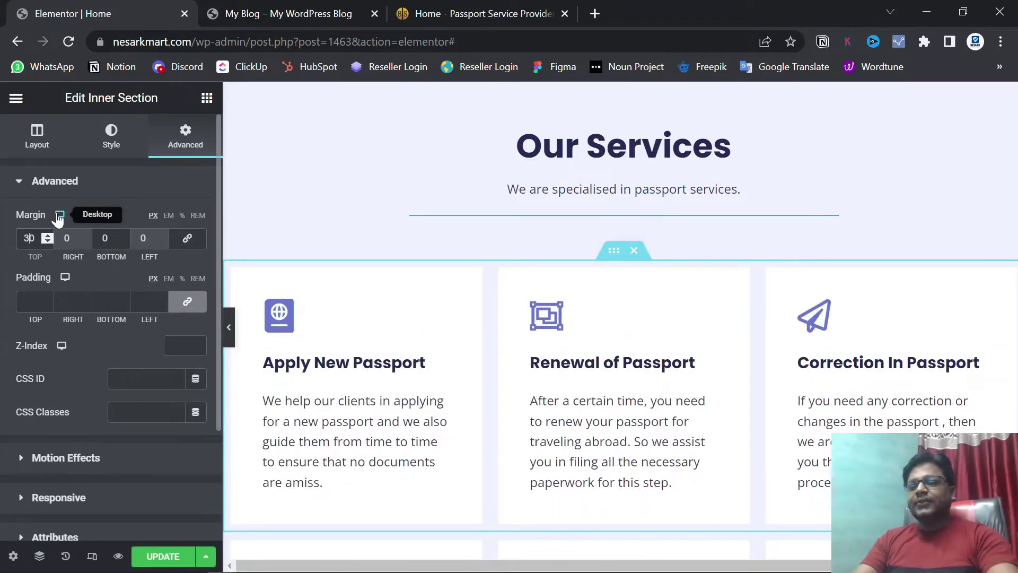
- Update the page, and check which sections follow the service cards on the reference passport site
{"action": "left_click", "coordinate": [162, 554]}
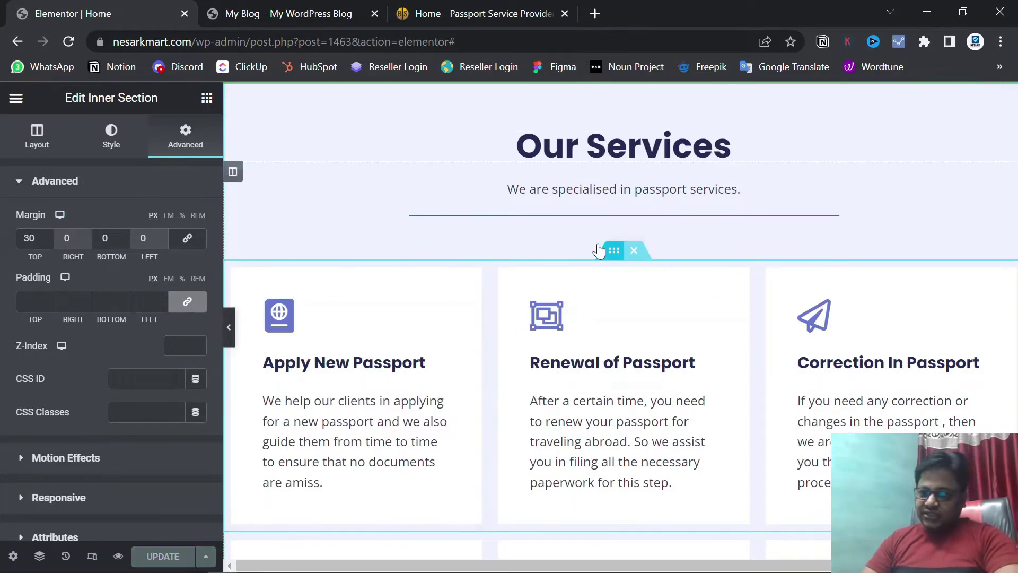
{"action": "scroll", "coordinate": [598, 250], "scroll_direction": "down", "scroll_amount": 8}
{"action": "scroll", "coordinate": [728, 271], "scroll_direction": "up", "scroll_amount": 1}
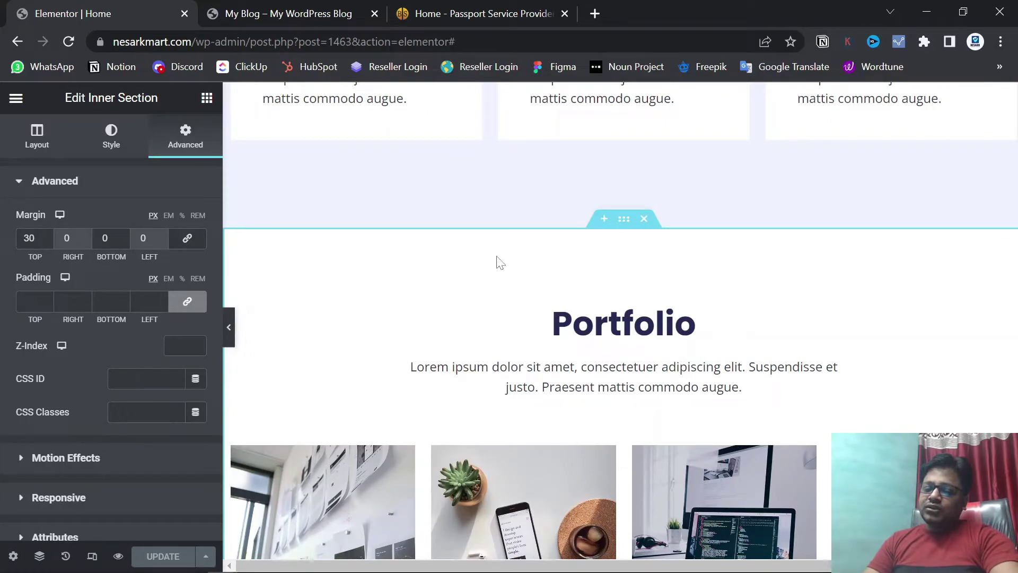
{"action": "left_click", "coordinate": [532, 12]}
{"action": "scroll", "coordinate": [634, 293], "scroll_direction": "down", "scroll_amount": 8}
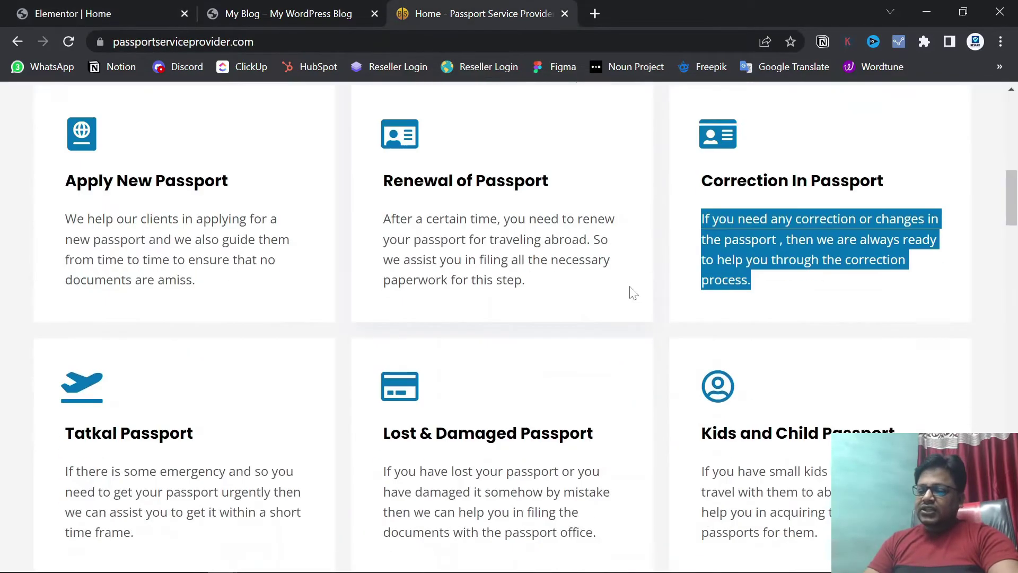
{"action": "scroll", "coordinate": [633, 294], "scroll_direction": "down", "scroll_amount": 2}
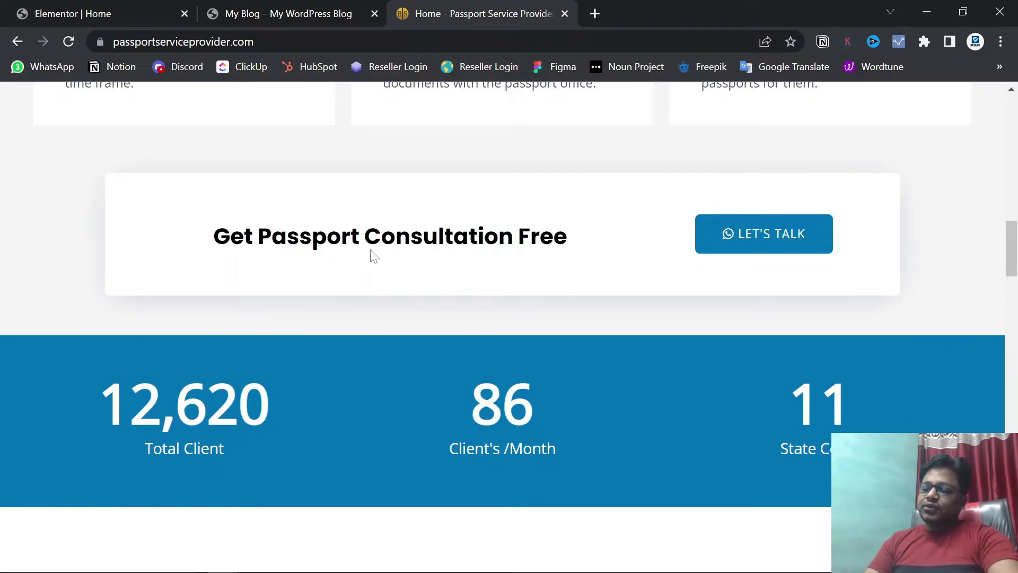
- Delete the Portfolio section and the logo strip below it from the page in Elementor
{"action": "left_click", "coordinate": [68, 12]}
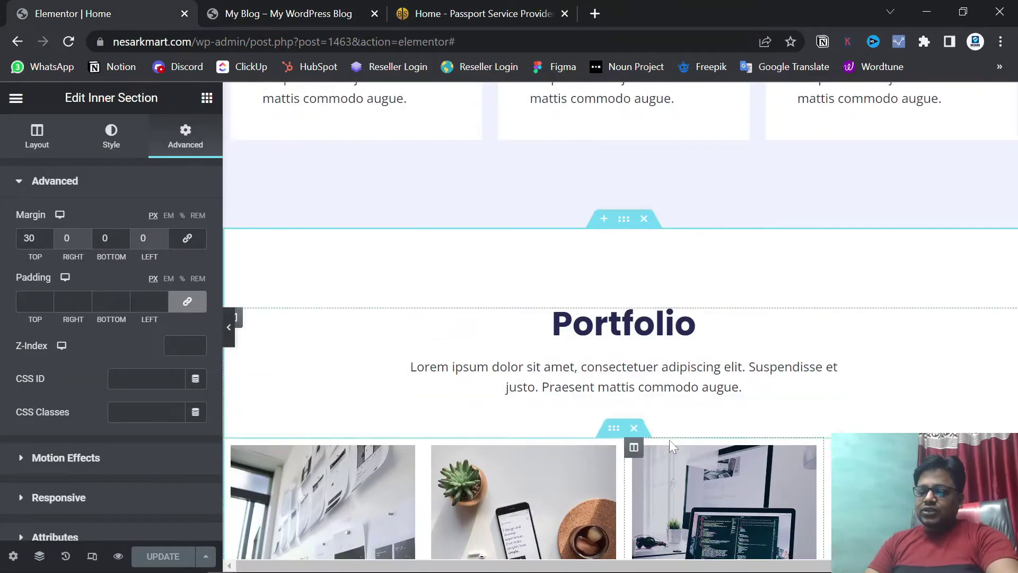
{"action": "scroll", "coordinate": [670, 440], "scroll_direction": "down", "scroll_amount": 5}
{"action": "scroll", "coordinate": [670, 443], "scroll_direction": "down", "scroll_amount": 4}
{"action": "scroll", "coordinate": [653, 221], "scroll_direction": "up", "scroll_amount": 9}
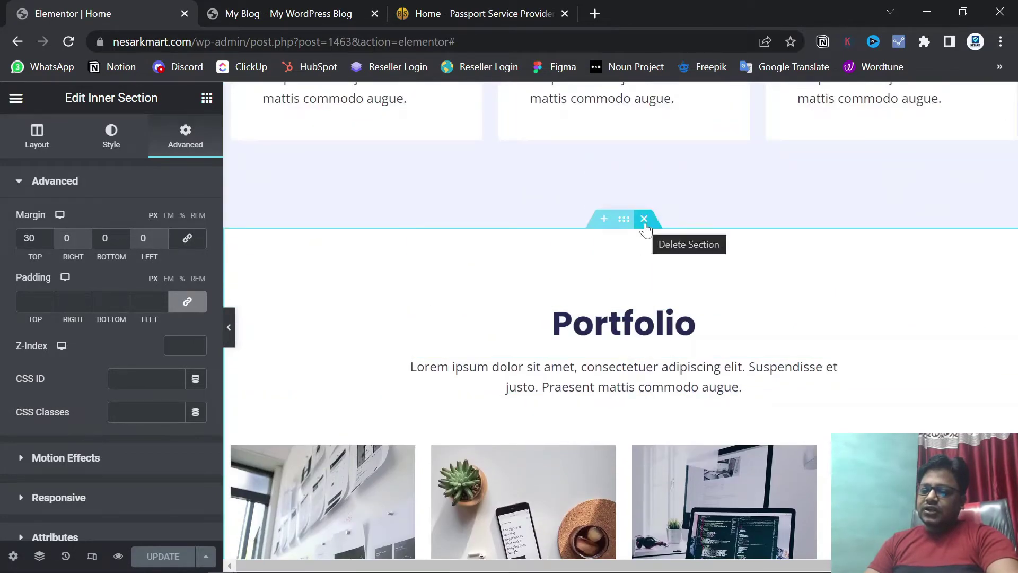
{"action": "left_click", "coordinate": [644, 219]}
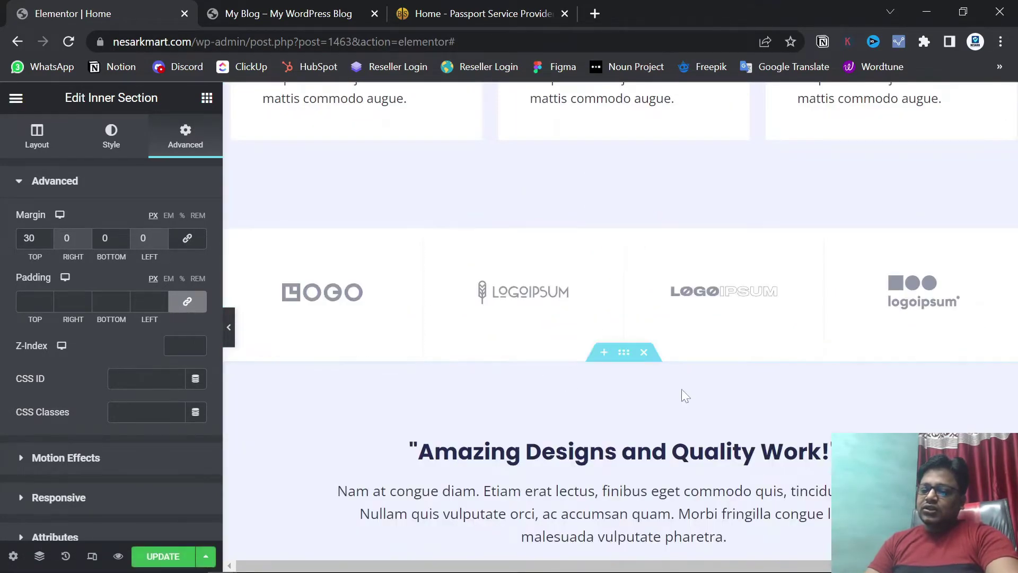
{"action": "scroll", "coordinate": [685, 392], "scroll_direction": "down", "scroll_amount": 2}
{"action": "scroll", "coordinate": [685, 395], "scroll_direction": "down", "scroll_amount": 5}
- Compare the service cards and the consultation banner on the reference site with the edited page
{"action": "key", "text": "ctrl+3"}
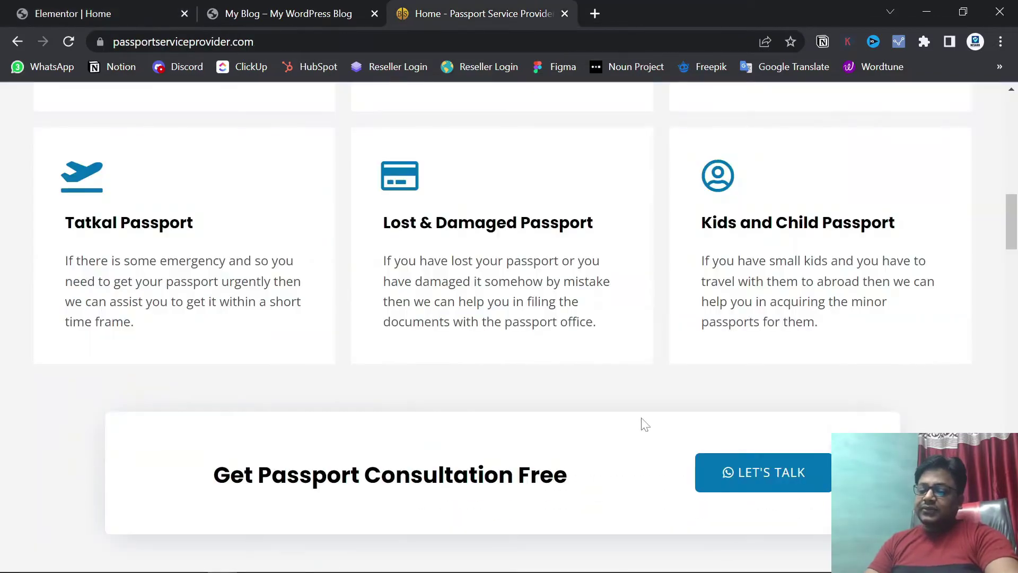
{"action": "scroll", "coordinate": [644, 425], "scroll_direction": "up", "scroll_amount": 5}
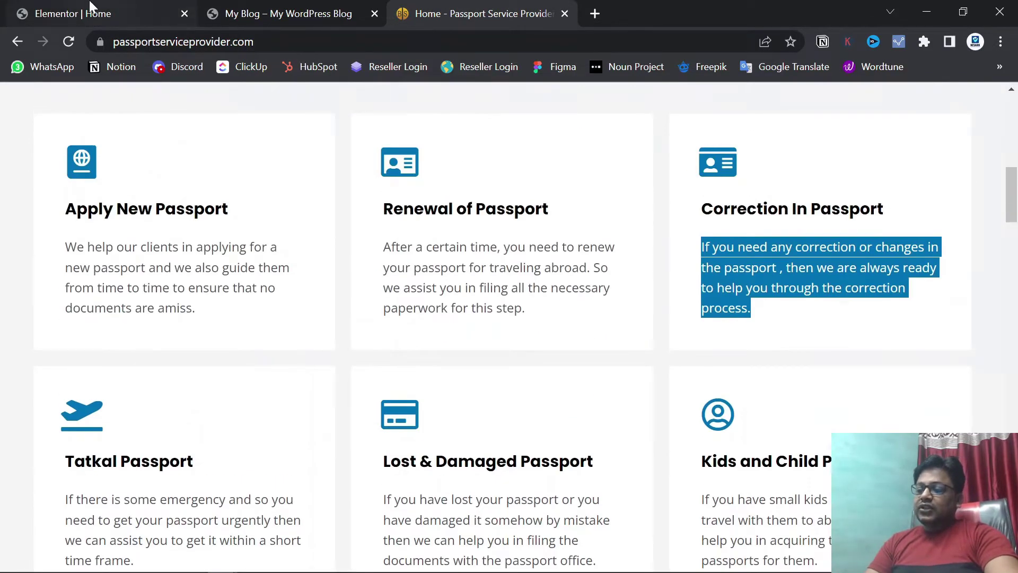
{"action": "left_click", "coordinate": [89, 6]}
{"action": "scroll", "coordinate": [684, 323], "scroll_direction": "up", "scroll_amount": 5}
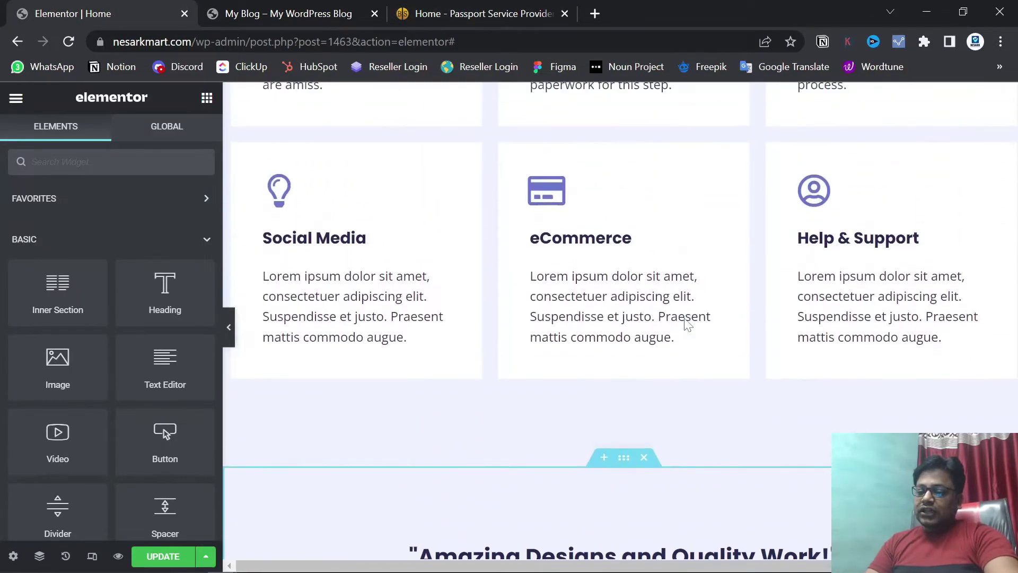
{"action": "left_click", "coordinate": [466, 13]}
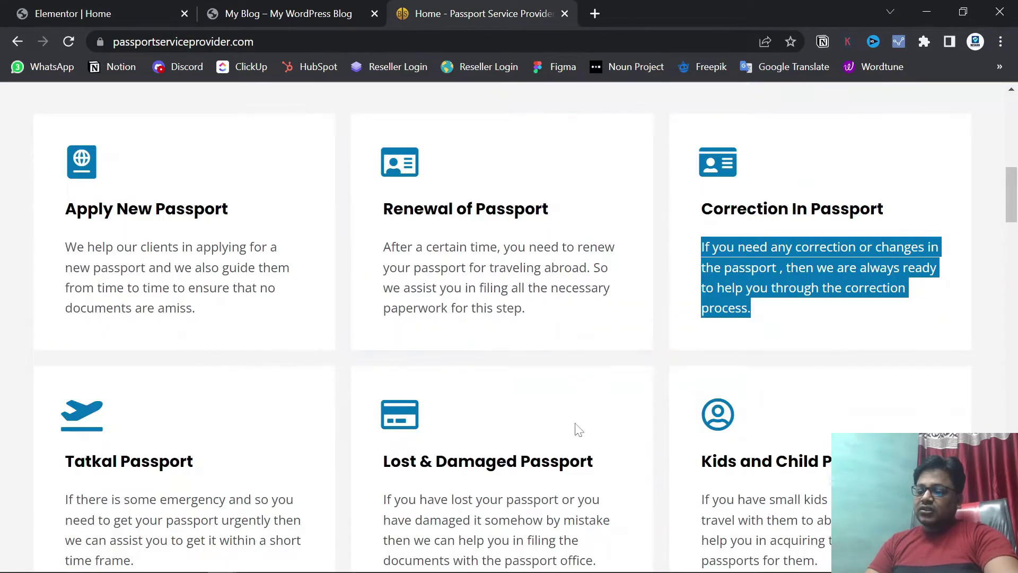
{"action": "scroll", "coordinate": [578, 429], "scroll_direction": "down", "scroll_amount": 4}
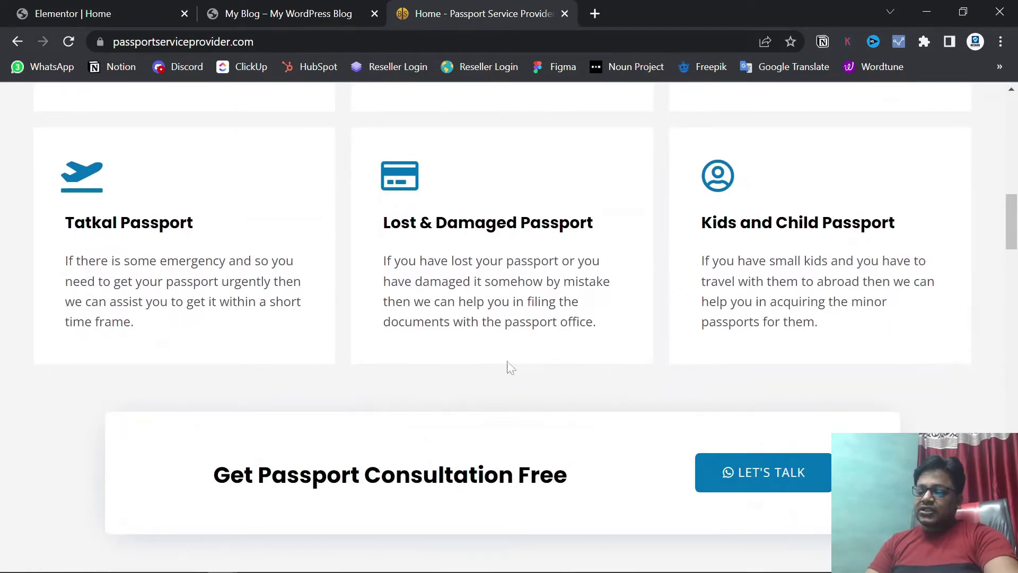
{"action": "left_click", "coordinate": [68, 9]}
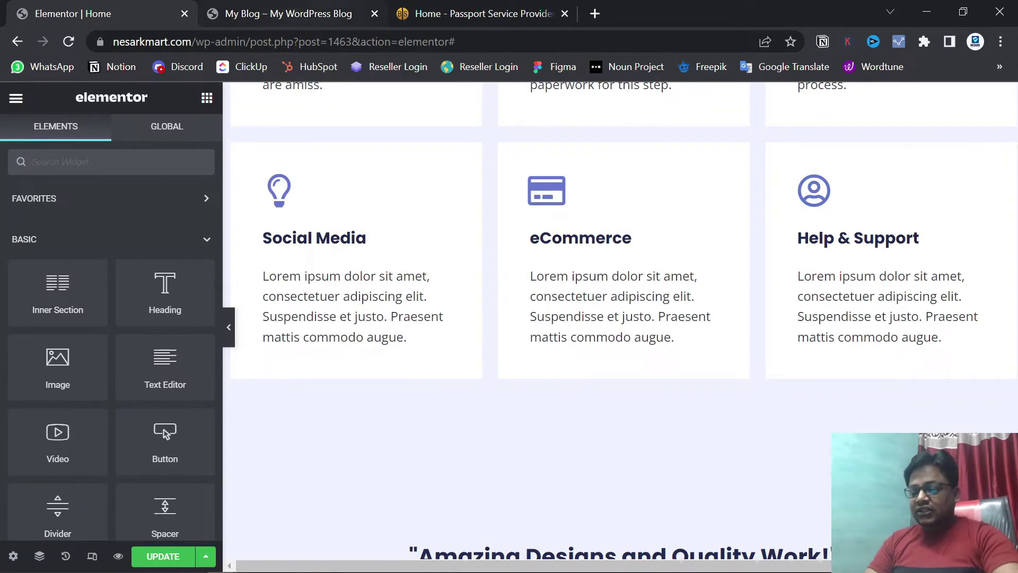
- Add a new two-column section between the service cards and the "Amazing Designs and Quality Work!" testimonial
{"action": "mouse_move", "coordinate": [604, 459]}
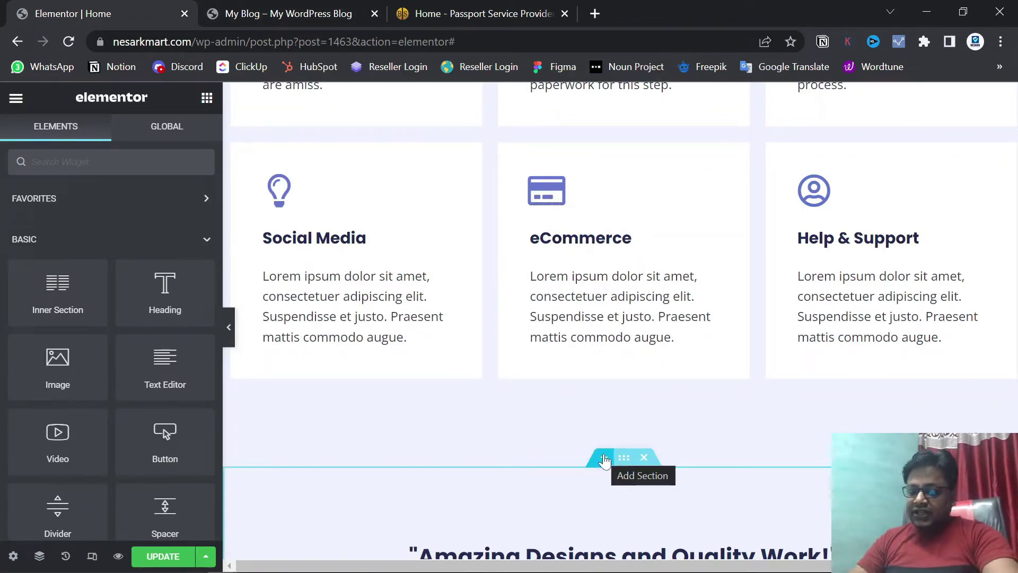
{"action": "left_click", "coordinate": [602, 460]}
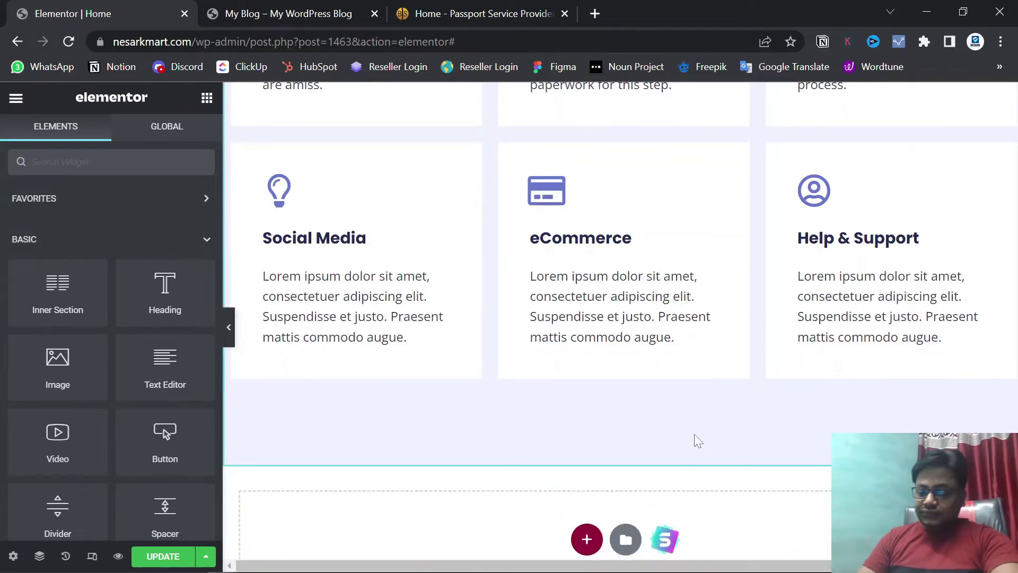
{"action": "scroll", "coordinate": [694, 434], "scroll_direction": "down", "scroll_amount": 3}
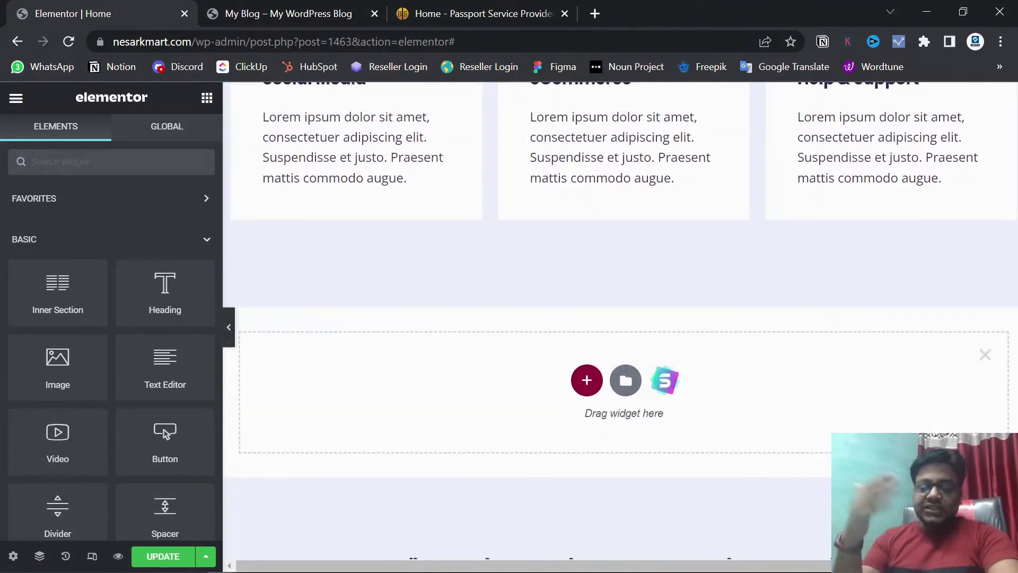
{"action": "left_click", "coordinate": [586, 379]}
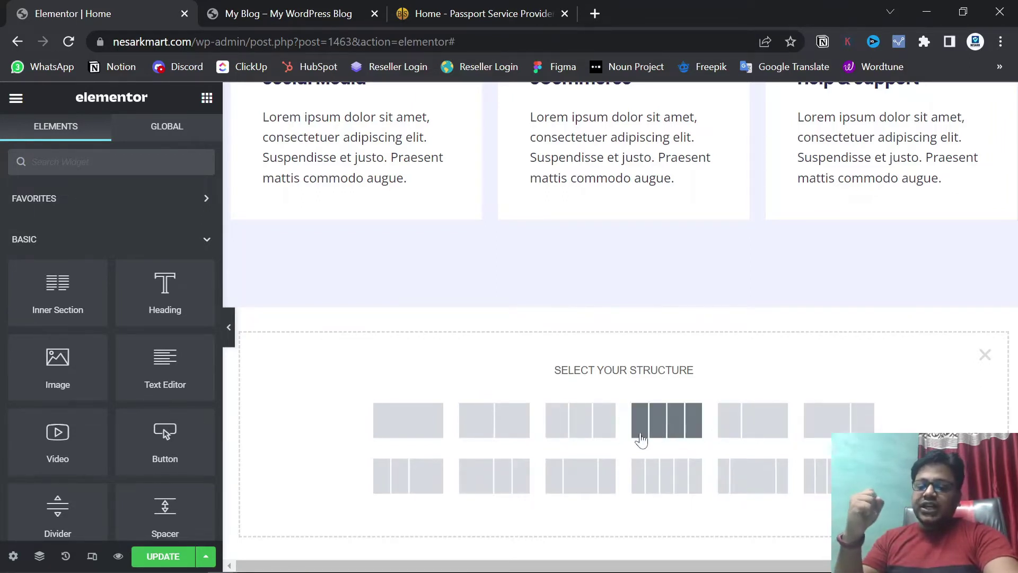
{"action": "left_click", "coordinate": [494, 427]}
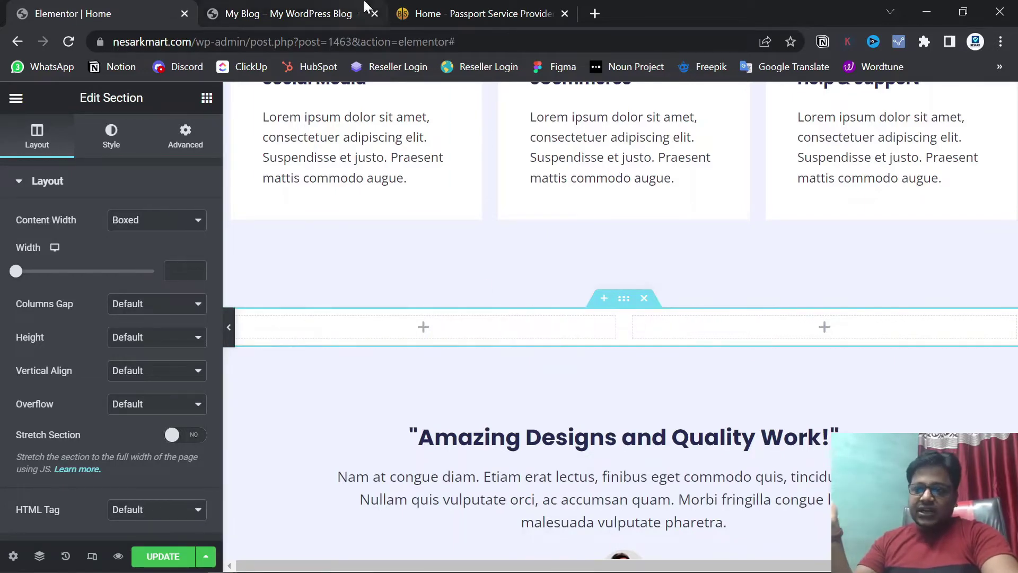
- Widen the first column of the new section to about two thirds, following the reference consultation banner
{"action": "left_click", "coordinate": [486, 12]}
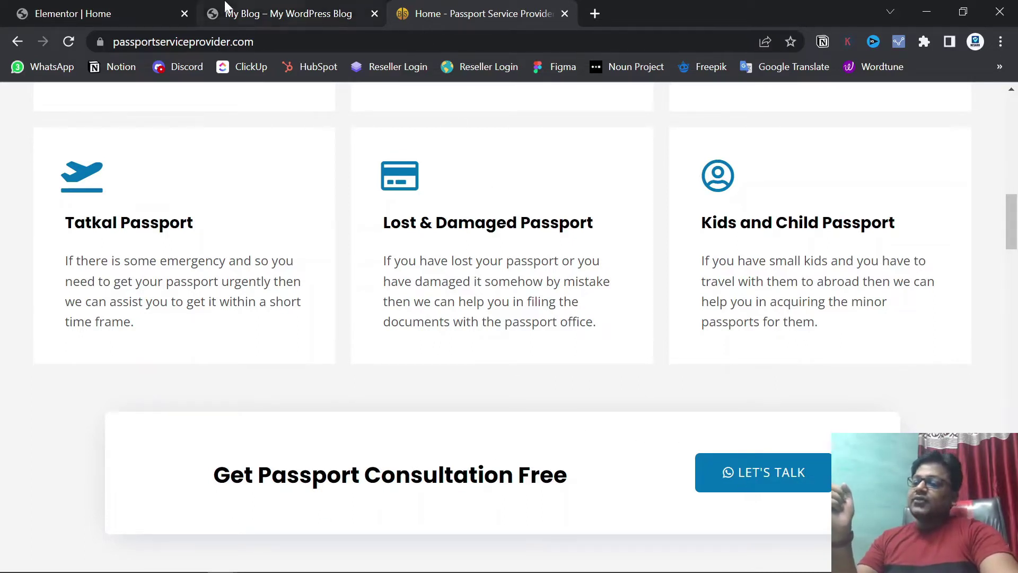
{"action": "left_click", "coordinate": [159, 13]}
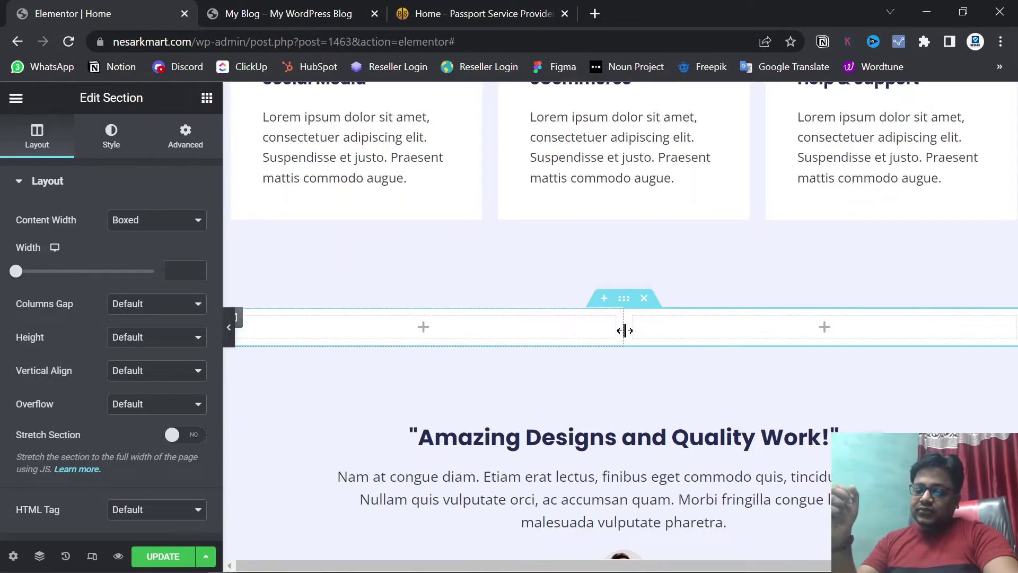
{"action": "left_click_drag", "start_coordinate": [623, 330], "coordinate": [774, 333]}
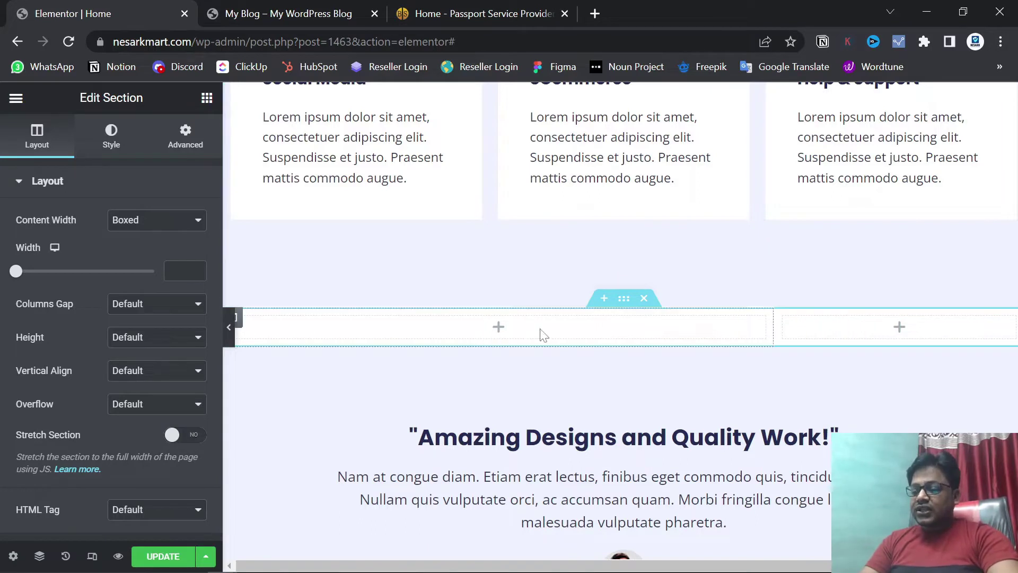
- Add a centered heading to the wider column with the text "Get Passport Consultation Free" copied from the reference site
{"action": "left_click", "coordinate": [206, 98]}
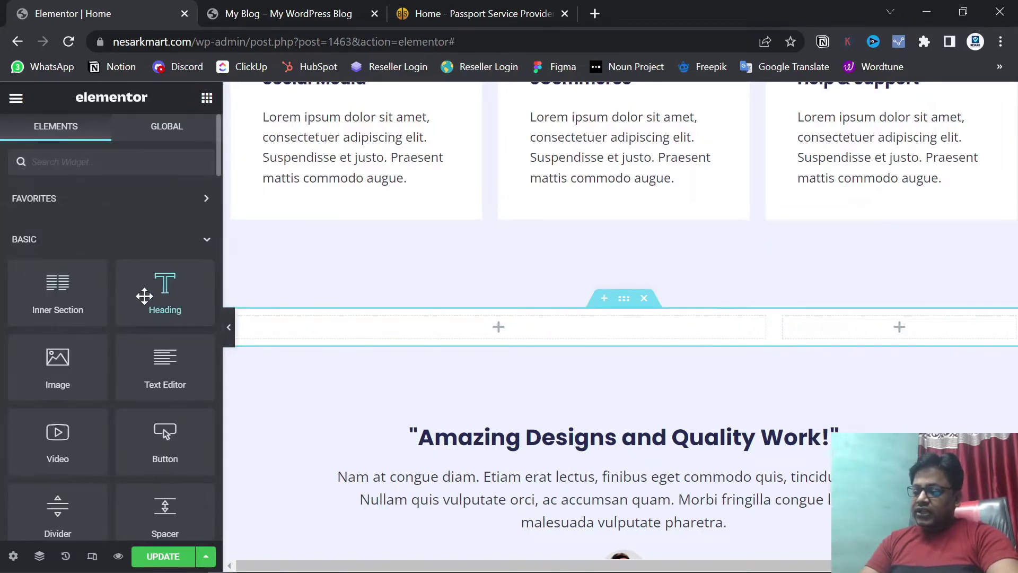
{"action": "left_click_drag", "start_coordinate": [144, 296], "coordinate": [468, 323]}
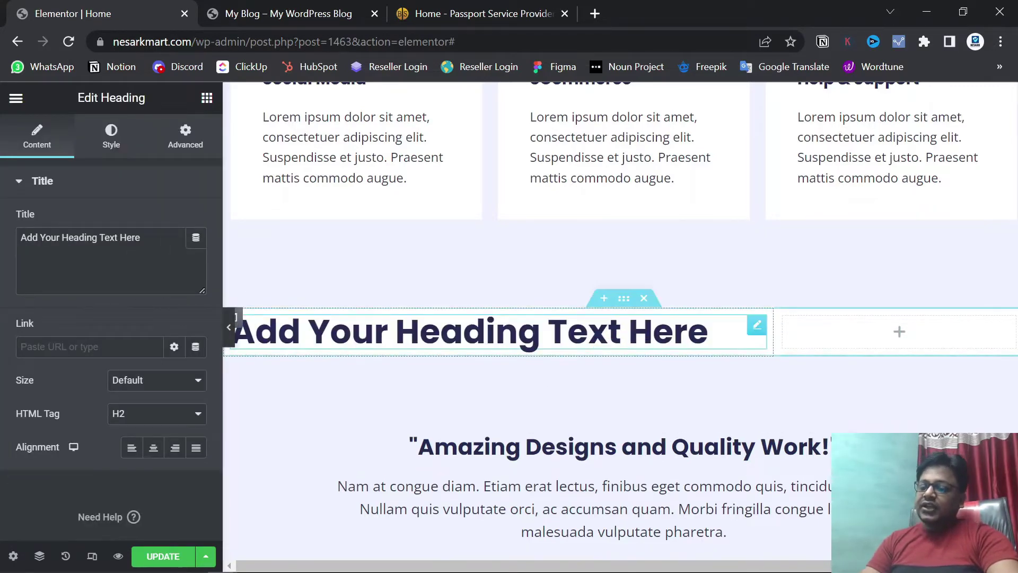
{"action": "left_click", "coordinate": [475, 13]}
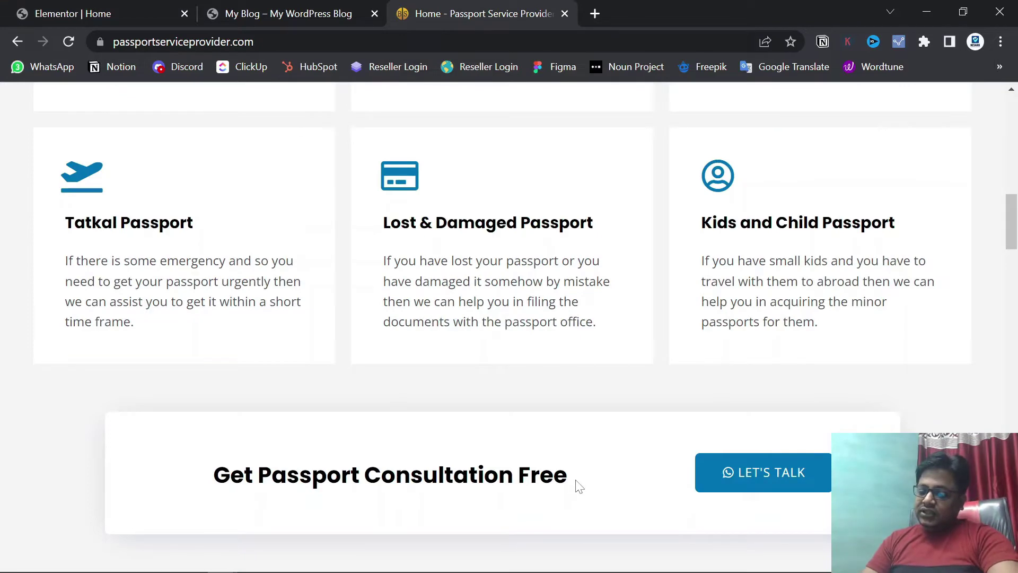
{"action": "left_click_drag", "start_coordinate": [579, 486], "coordinate": [200, 472]}
{"action": "key", "text": "ctrl+c"}
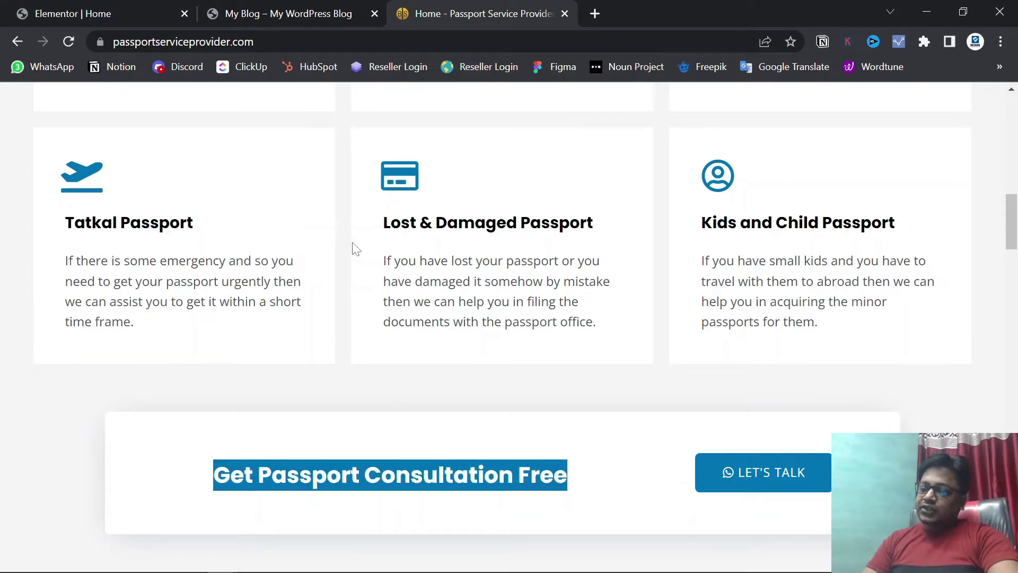
{"action": "left_click", "coordinate": [114, 10]}
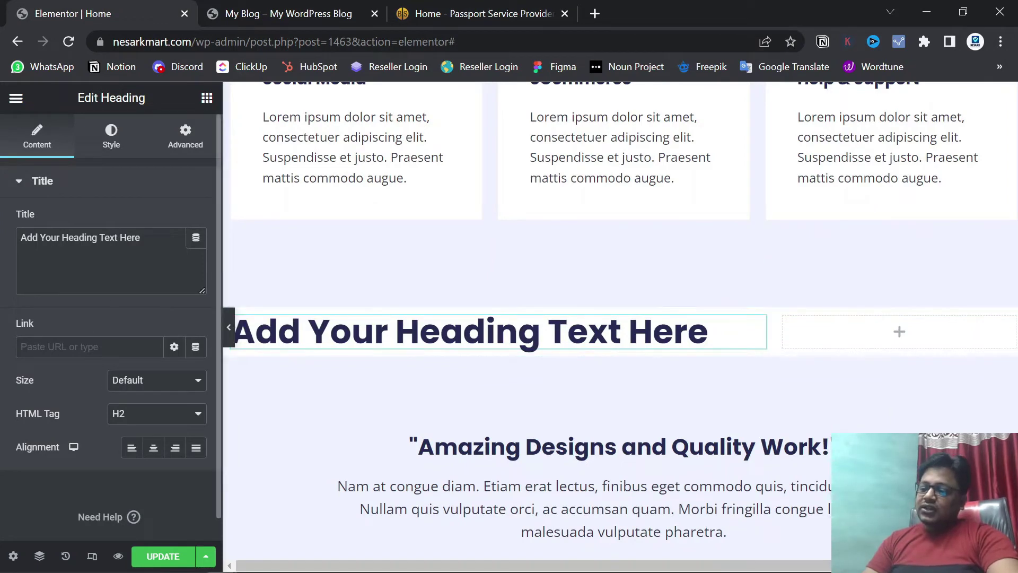
{"action": "left_click_drag", "start_coordinate": [141, 237], "coordinate": [20, 238]}
{"action": "key", "text": "ctrl+v"}
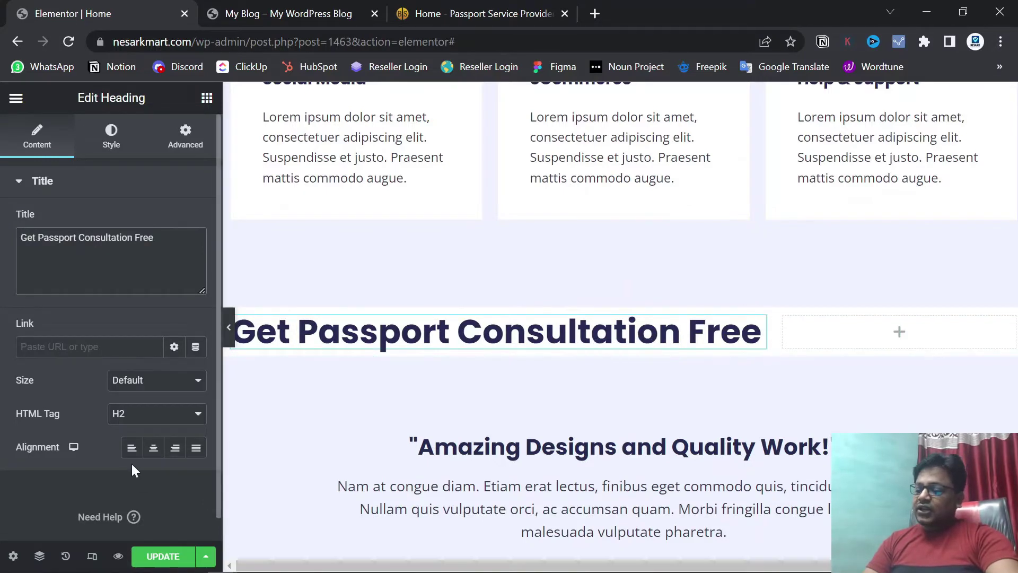
{"action": "left_click", "coordinate": [154, 450]}
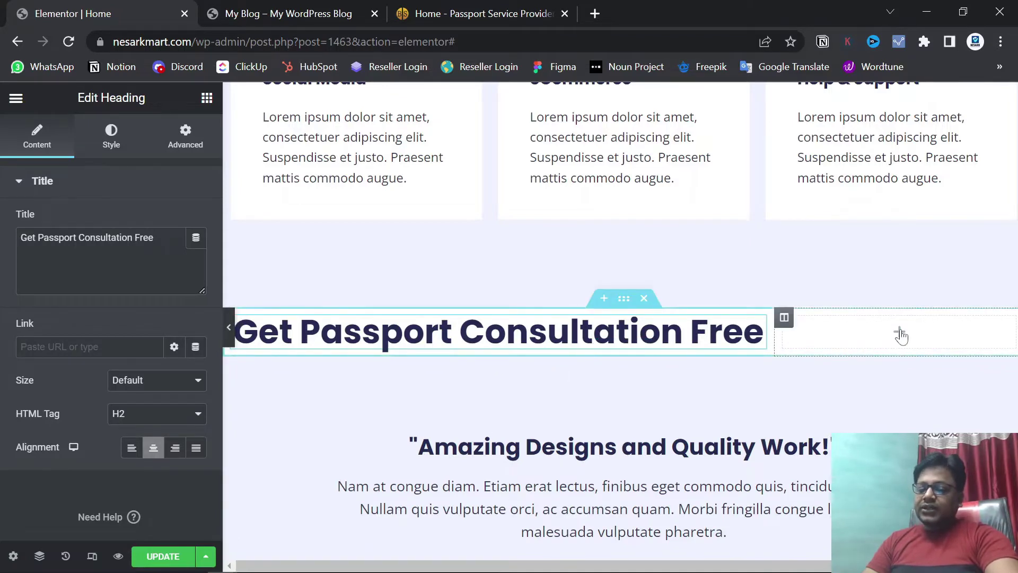
- Add a centered button to the narrower column beside the consultation heading, as in the reference banner
{"action": "left_click", "coordinate": [518, 7]}
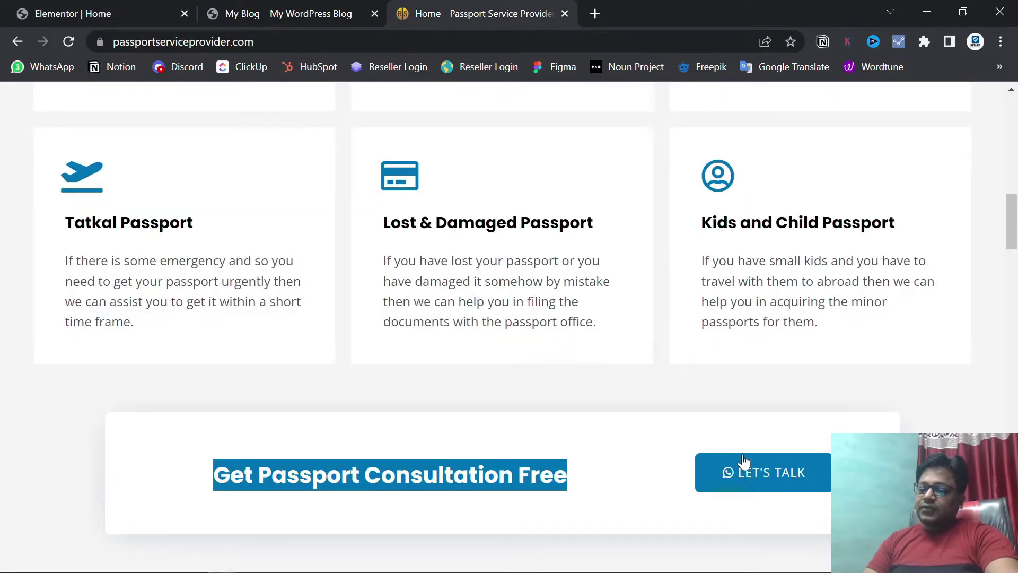
{"action": "left_click", "coordinate": [103, 9]}
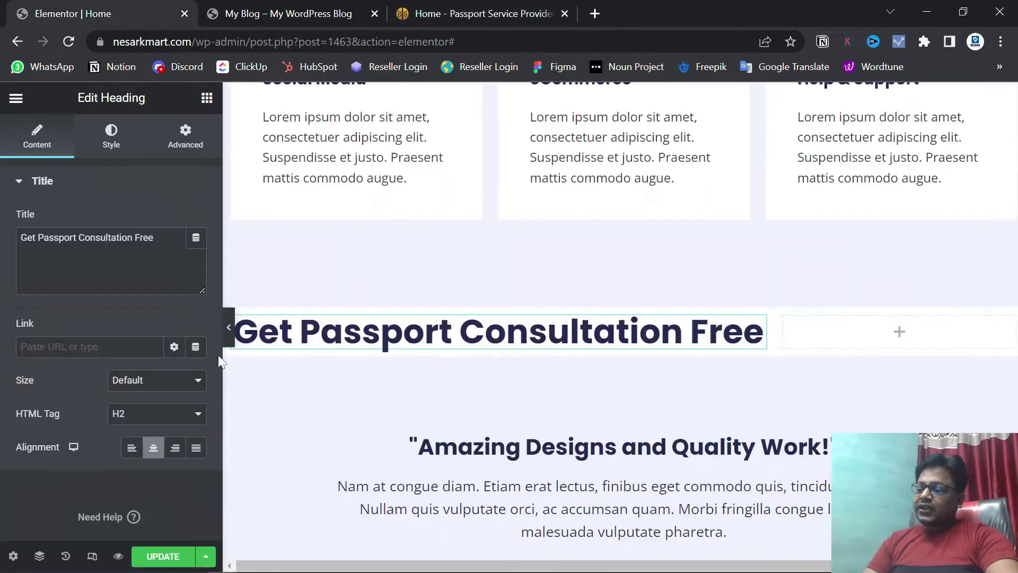
{"action": "left_click", "coordinate": [207, 99]}
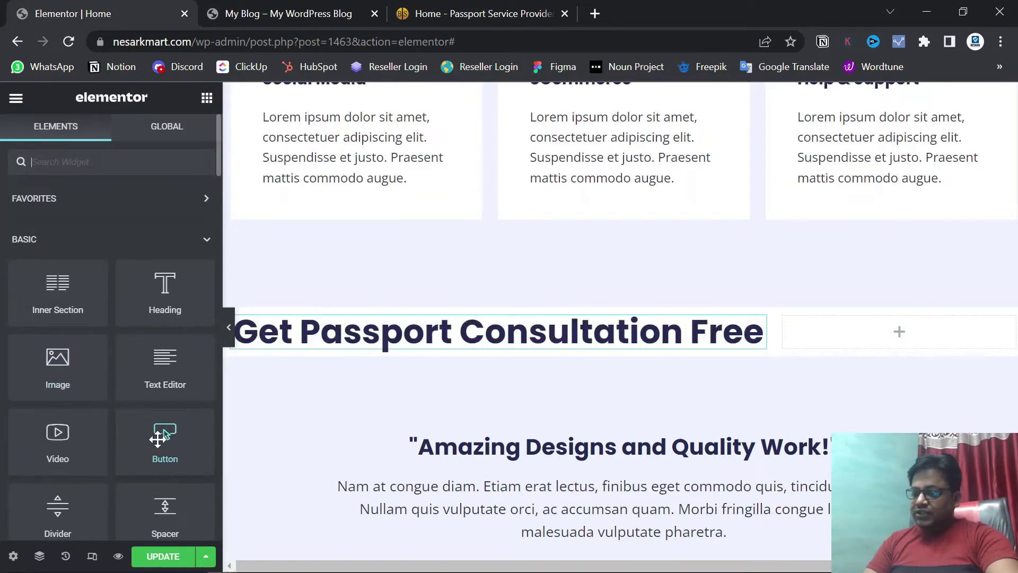
{"action": "left_click_drag", "start_coordinate": [155, 424], "coordinate": [849, 331]}
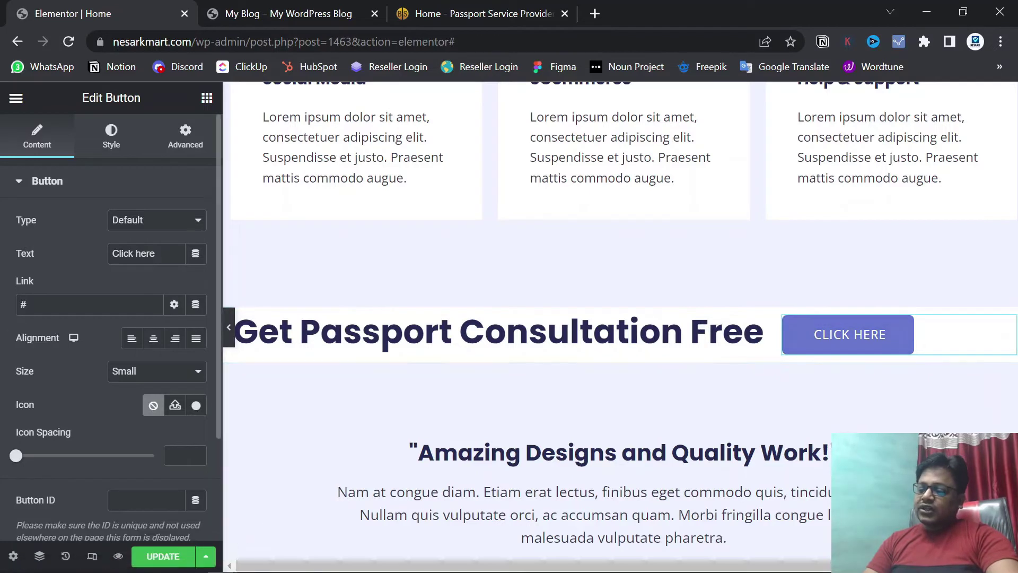
{"action": "left_click", "coordinate": [154, 342]}
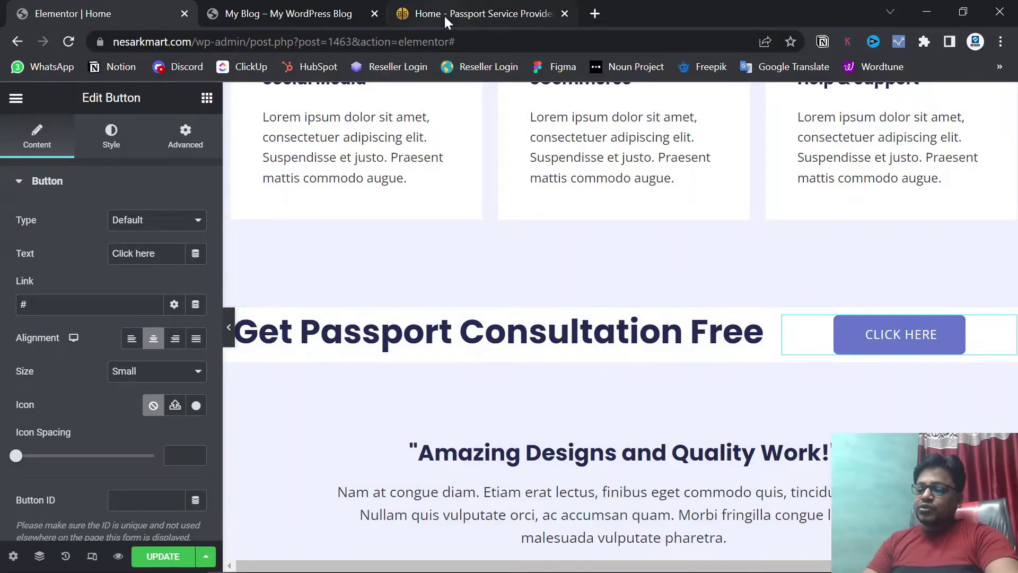
- Set the consultation button's size to Medium, comparing it with the matching button on the reference site's banner
{"action": "left_click", "coordinate": [476, 5]}
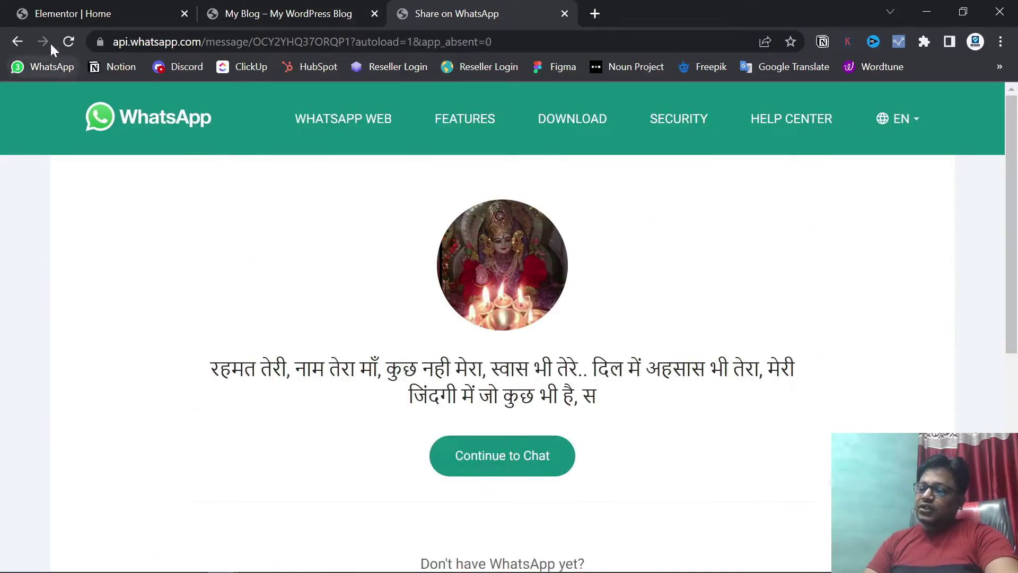
{"action": "left_click", "coordinate": [22, 41]}
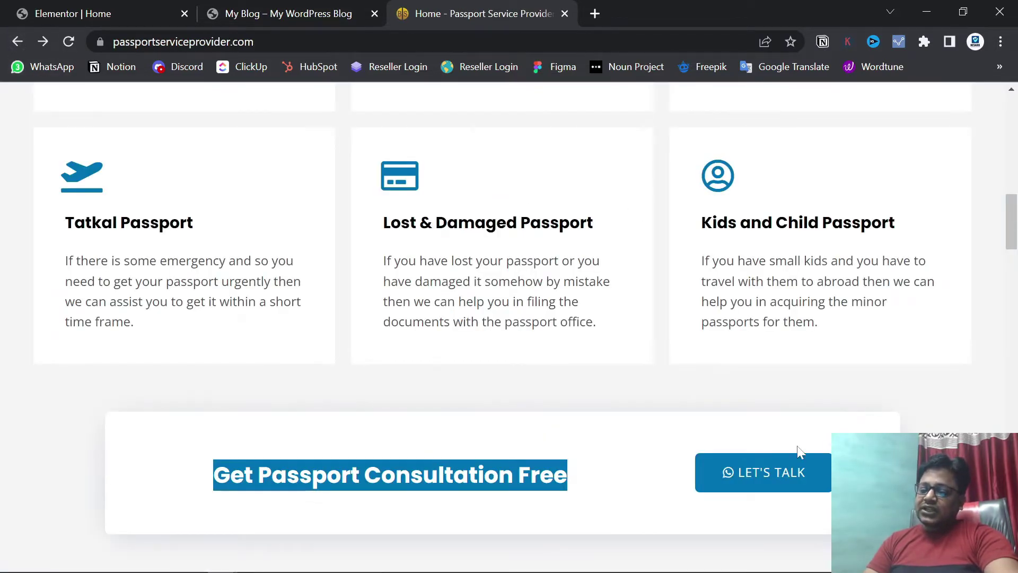
{"action": "scroll", "coordinate": [699, 410], "scroll_direction": "down", "scroll_amount": 2}
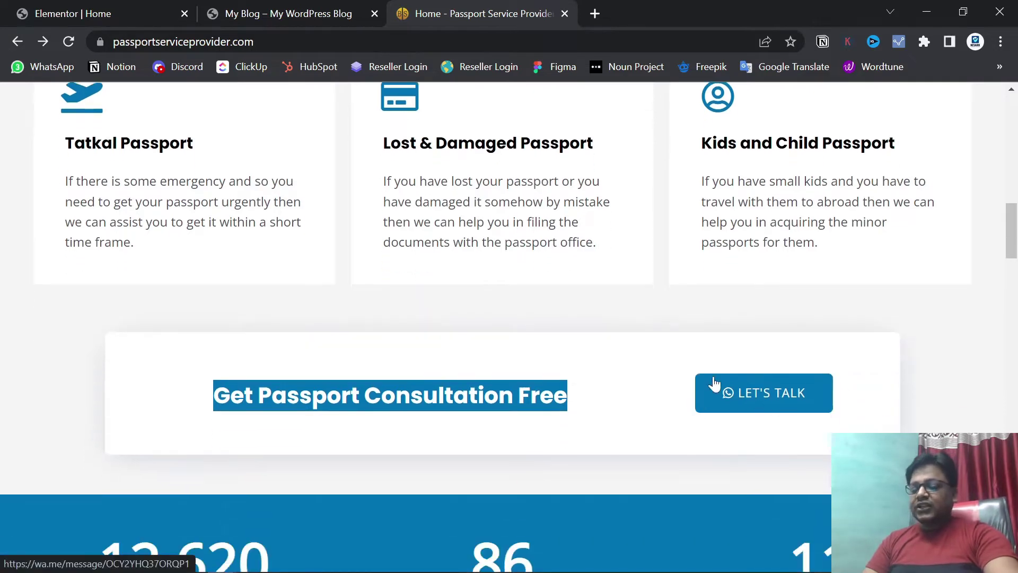
{"action": "key", "text": "ctrl+1"}
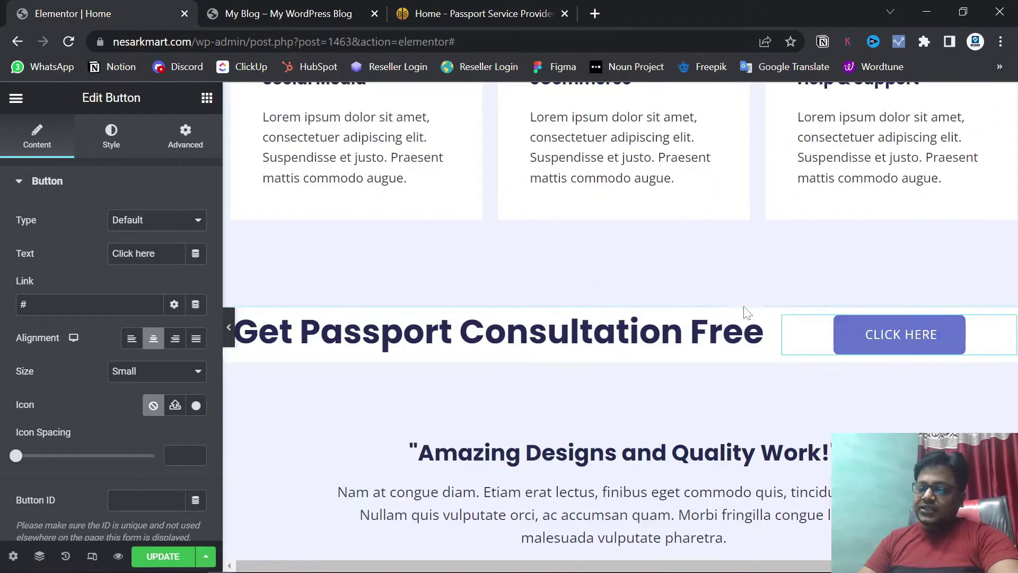
{"action": "left_click", "coordinate": [197, 373]}
{"action": "left_click", "coordinate": [136, 417]}
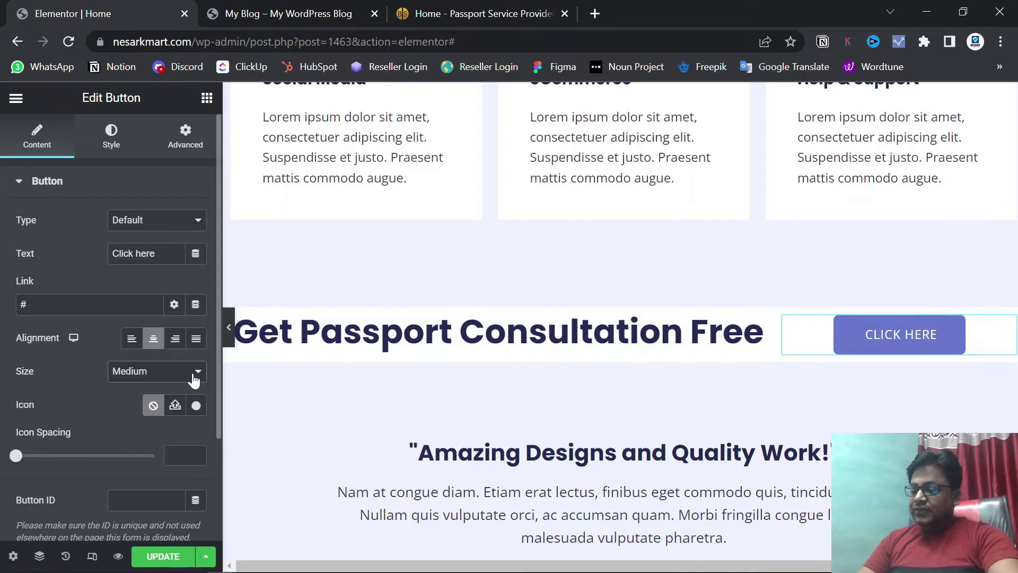
{"action": "left_click", "coordinate": [195, 374]}
{"action": "left_click", "coordinate": [125, 425]}
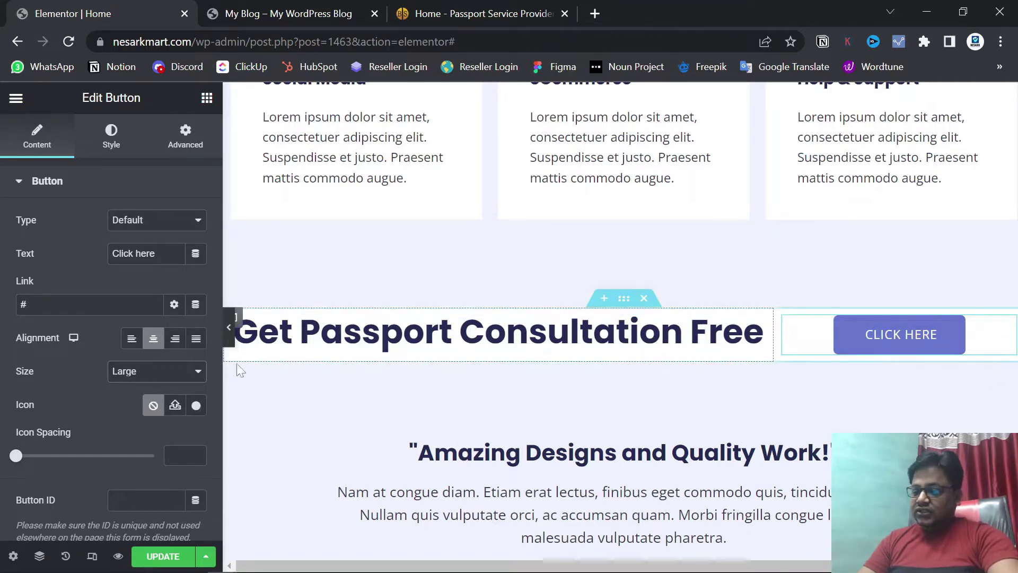
{"action": "left_click", "coordinate": [170, 371]}
{"action": "left_click", "coordinate": [132, 412]}
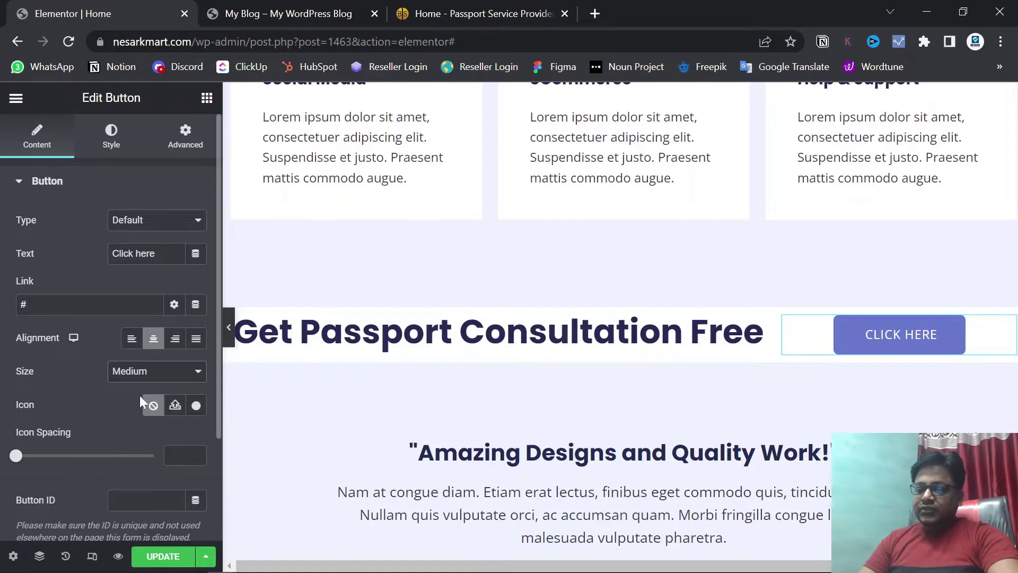
{"action": "left_click", "coordinate": [156, 557]}
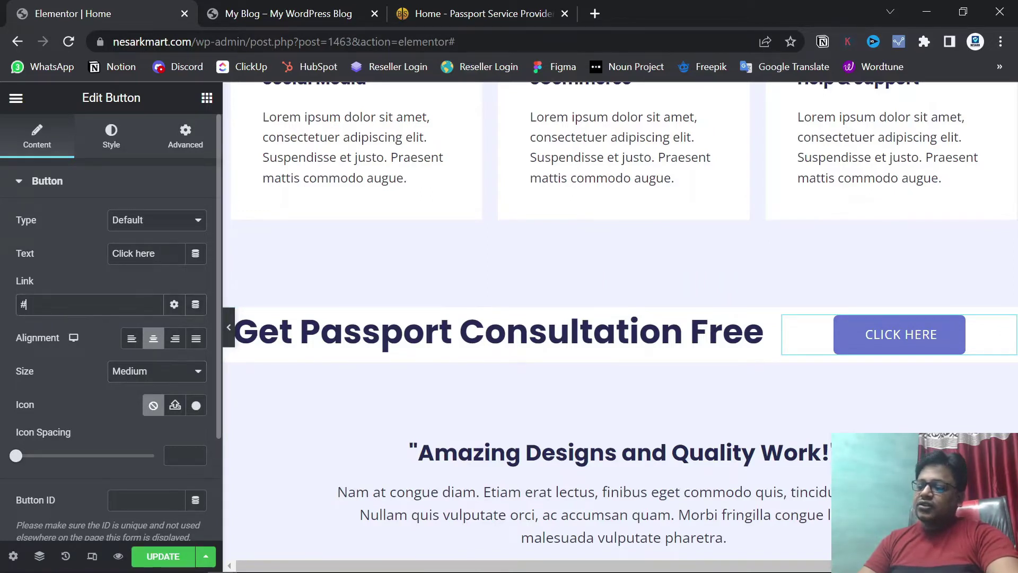
- Switch to File Explorer and copy the full WhatsApp link from the "Wa link" text file in the website data folder
{"action": "left_click", "coordinate": [26, 305]}
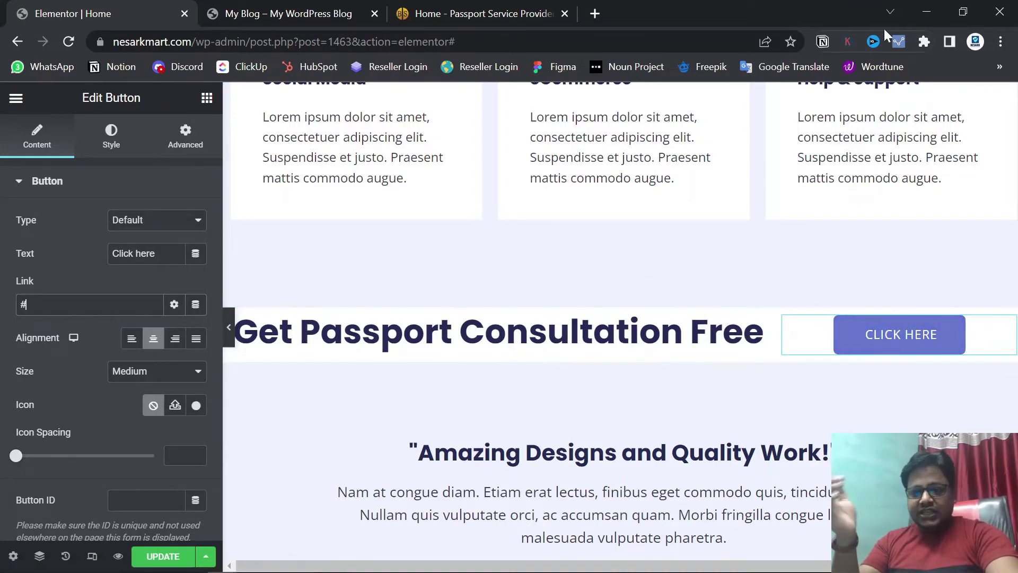
{"action": "left_click", "coordinate": [924, 8]}
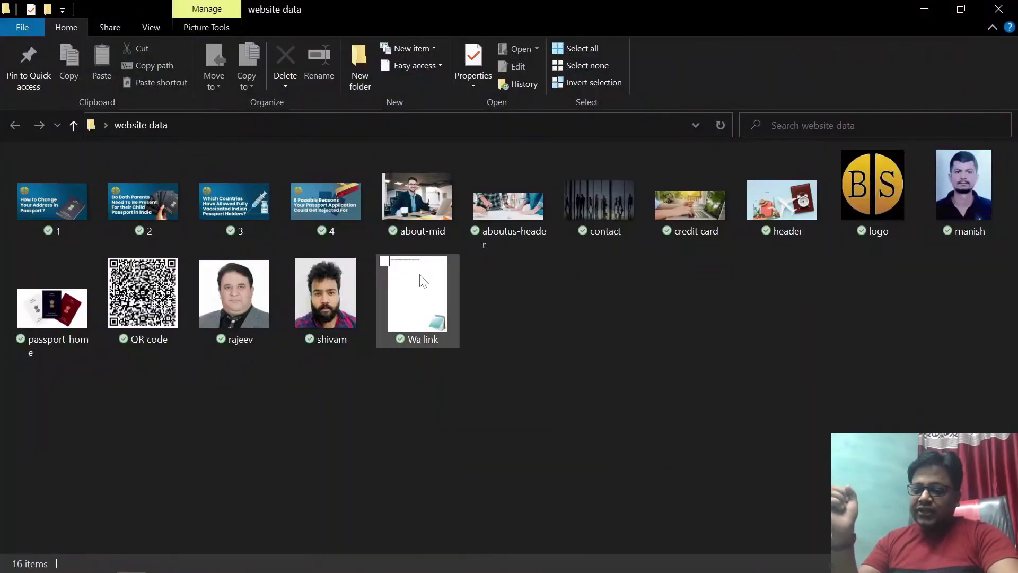
{"action": "double_click", "coordinate": [423, 281]}
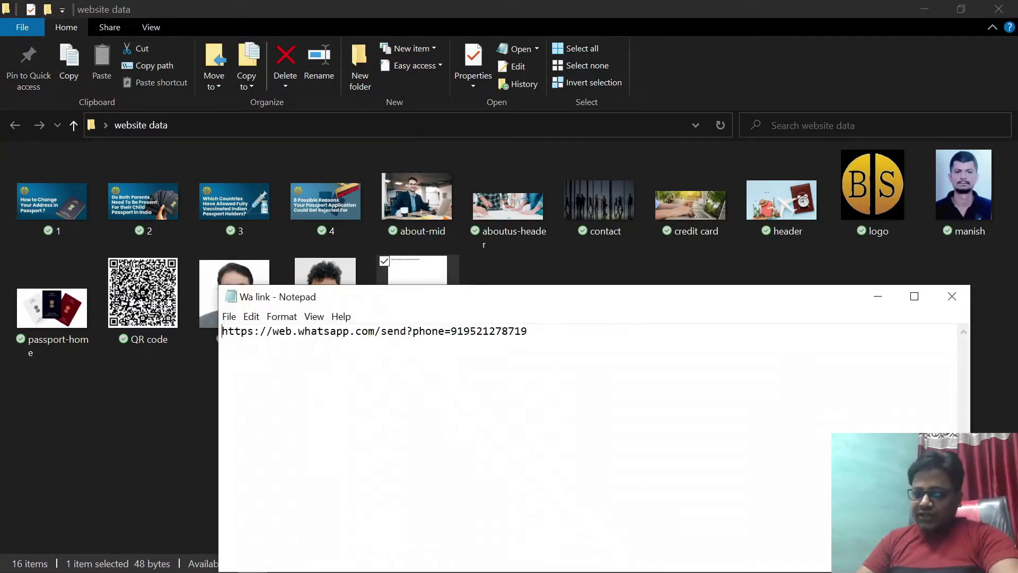
{"action": "left_click_drag", "start_coordinate": [630, 309], "coordinate": [601, 146]}
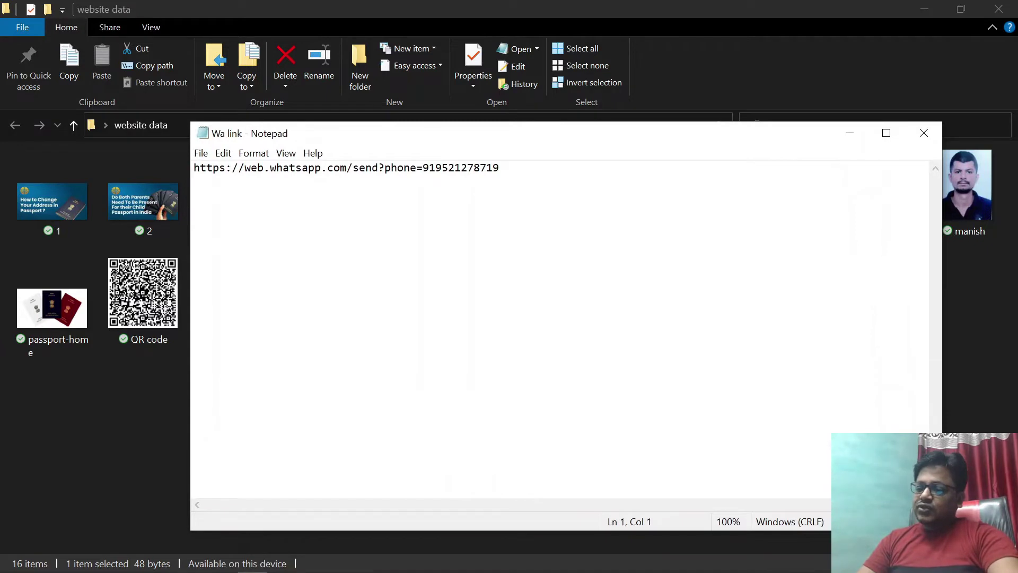
{"action": "left_click_drag", "start_coordinate": [499, 168], "coordinate": [194, 168]}
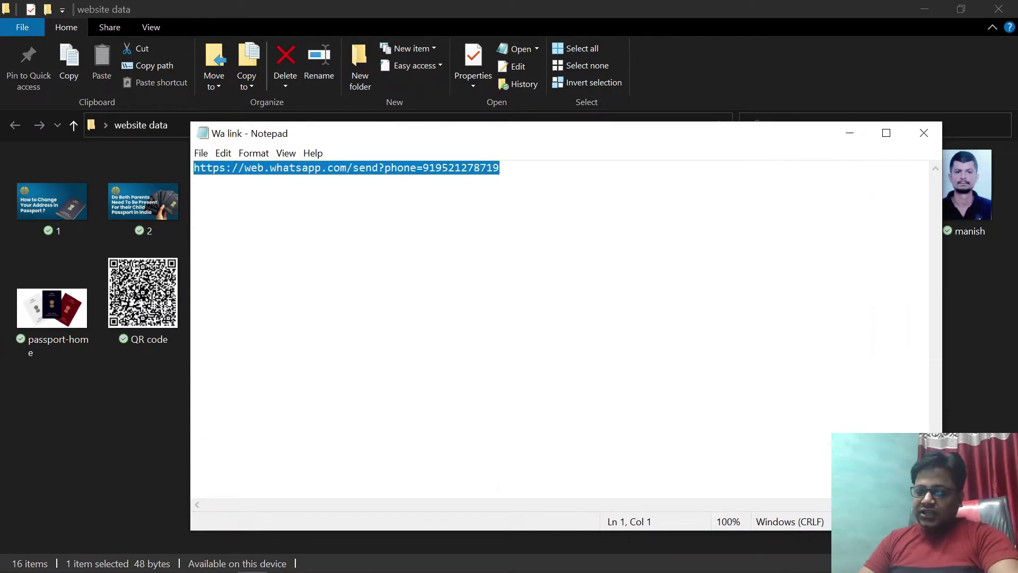
{"action": "left_click", "coordinate": [499, 168]}
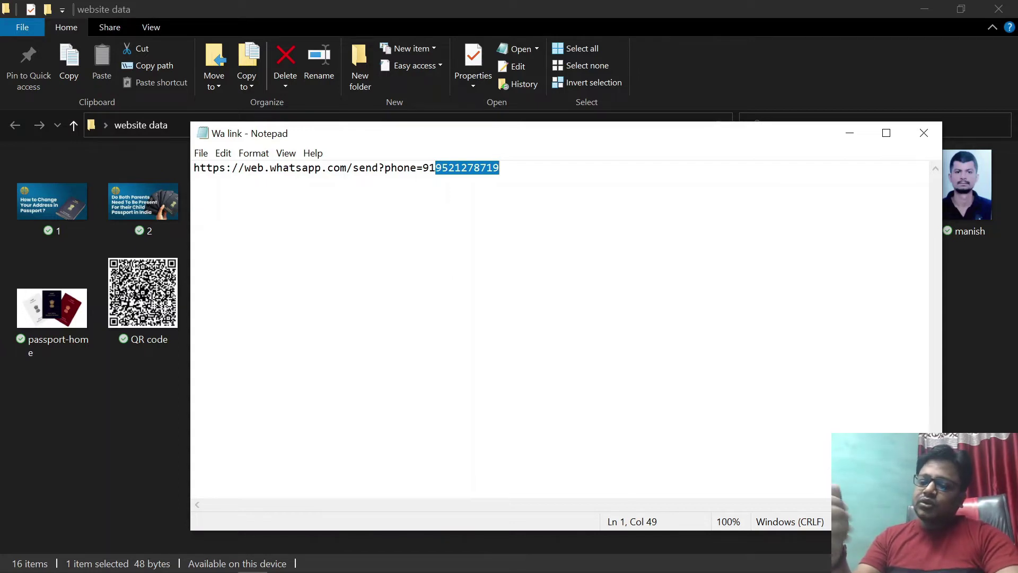
{"action": "key", "text": "End"}
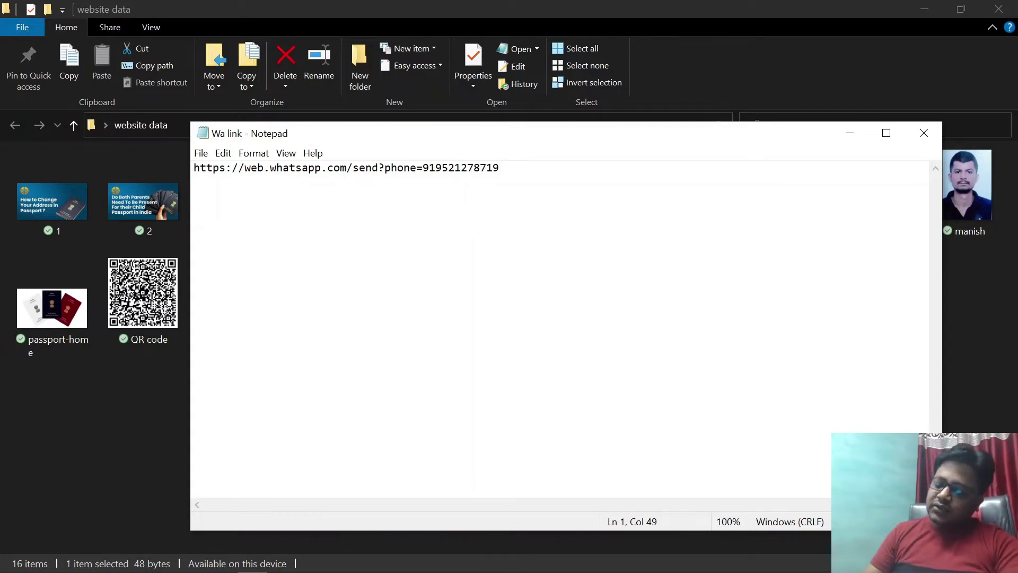
{"action": "key", "text": "ctrl+a"}
{"action": "key", "text": "ctrl+c"}
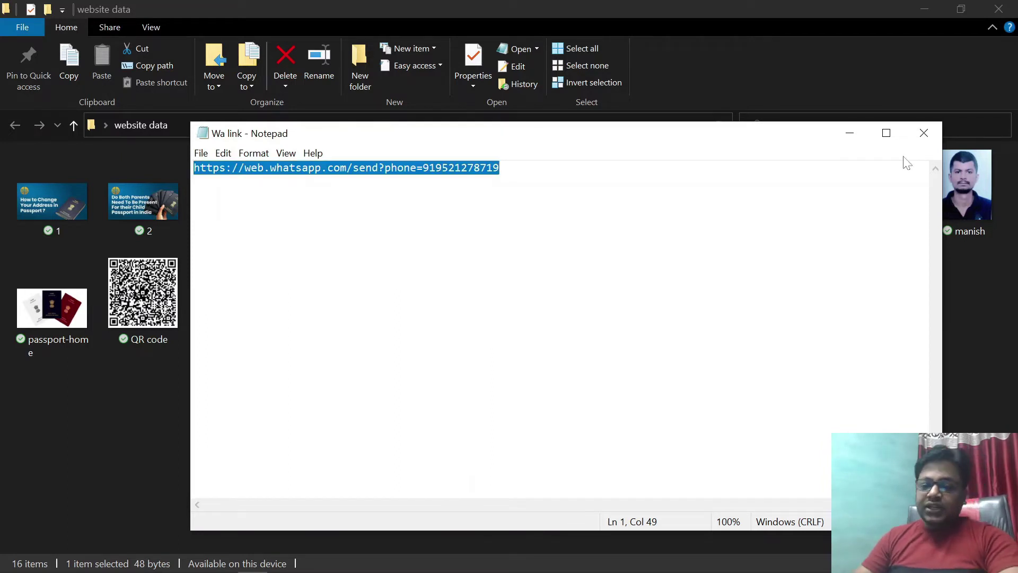
{"action": "left_click", "coordinate": [924, 133]}
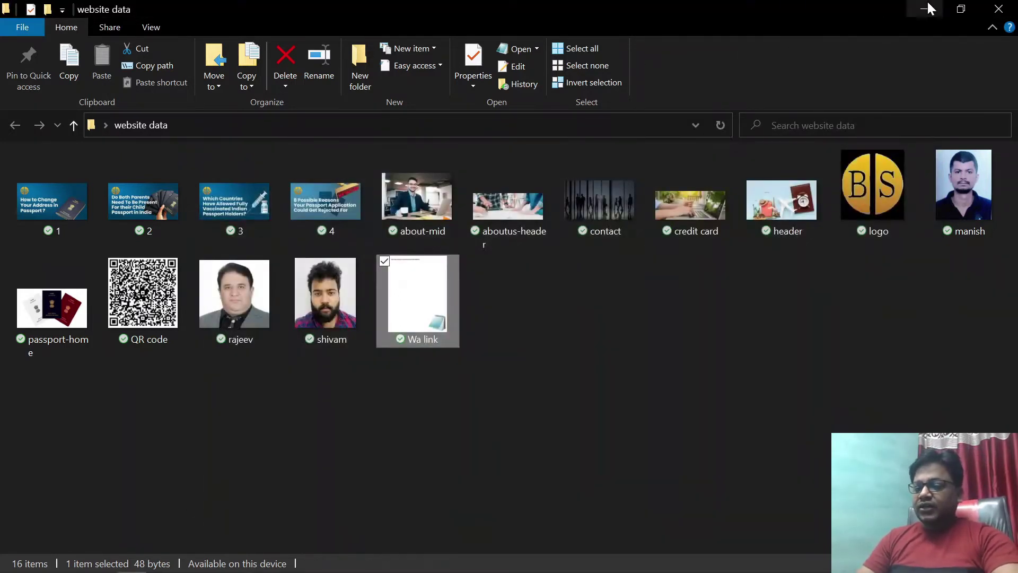
- Return to the Elementor page in the browser and replace the consultation button's placeholder link with the copied WhatsApp link
{"action": "mouse_move", "coordinate": [302, 552]}
{"action": "key", "text": "alt+Tab"}
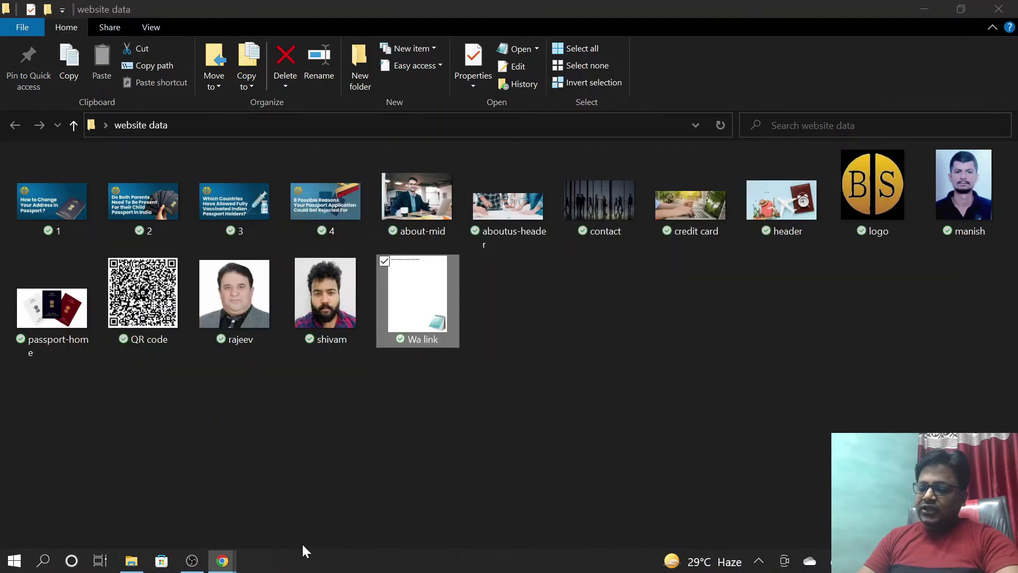
{"action": "key", "text": "ctrl+a"}
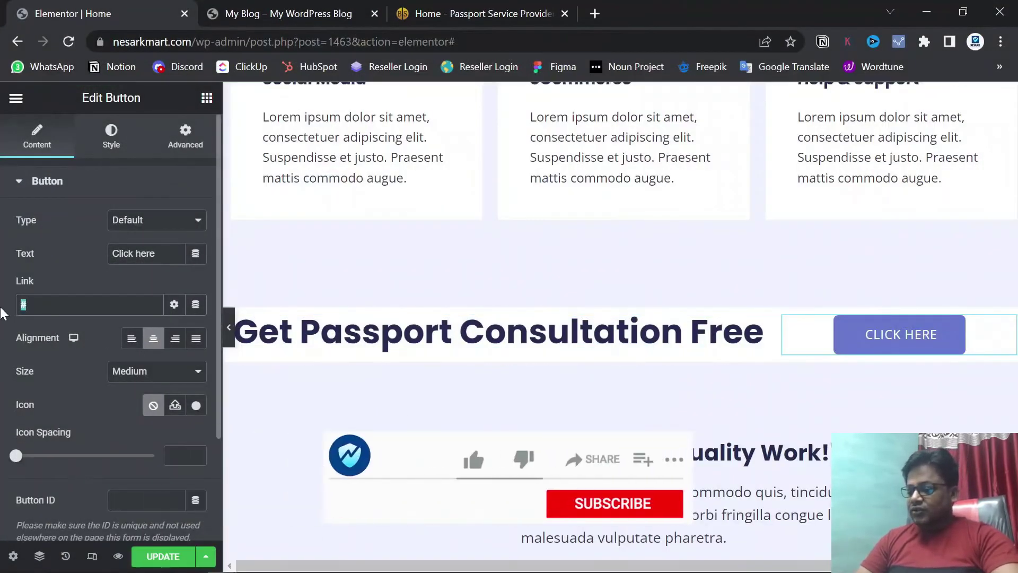
{"action": "key", "text": "ctrl+v"}
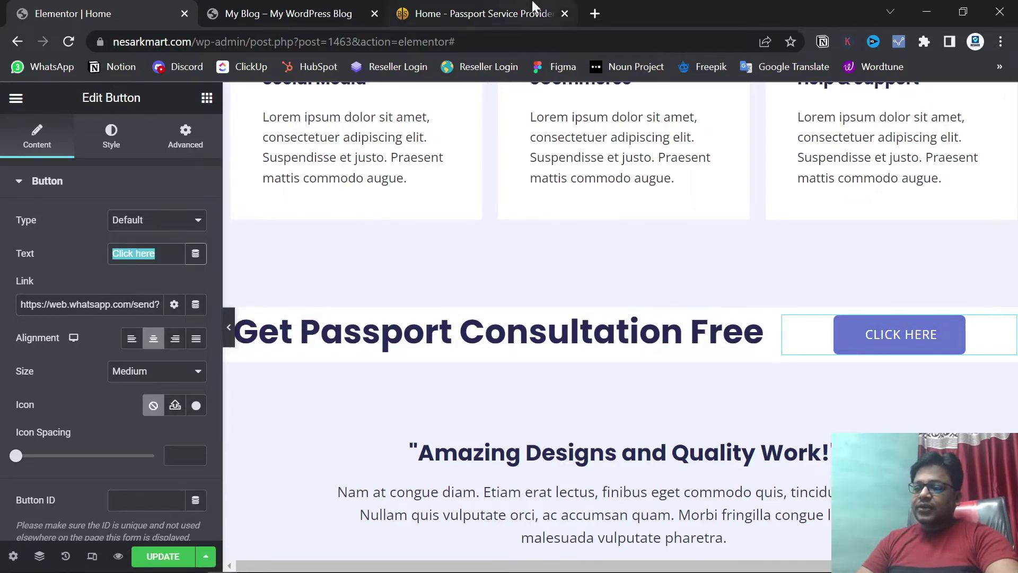
- Change the consultation button's text to "LETS TALK", following the button on the reference site
{"action": "left_click", "coordinate": [478, 14]}
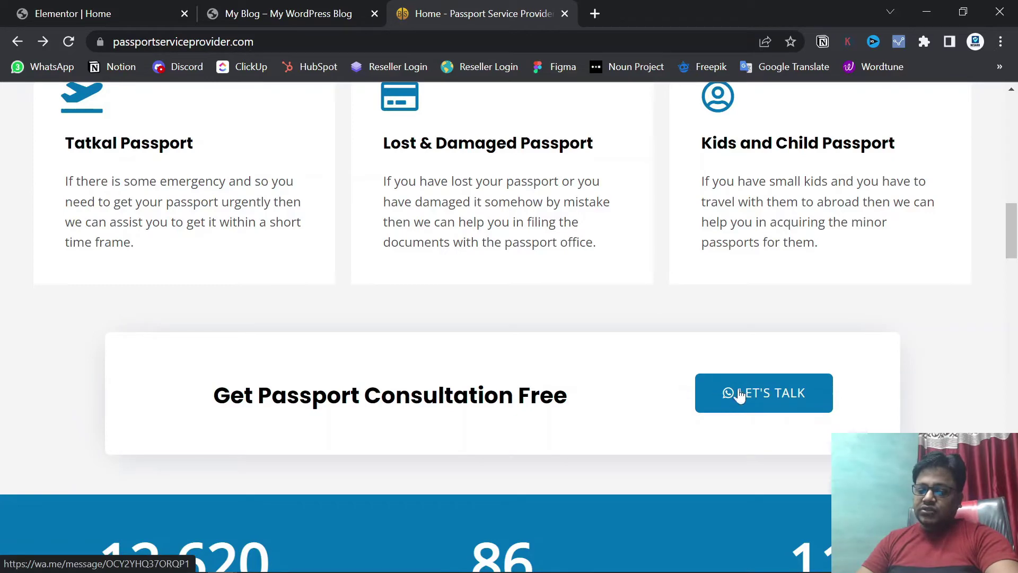
{"action": "left_click", "coordinate": [175, 12]}
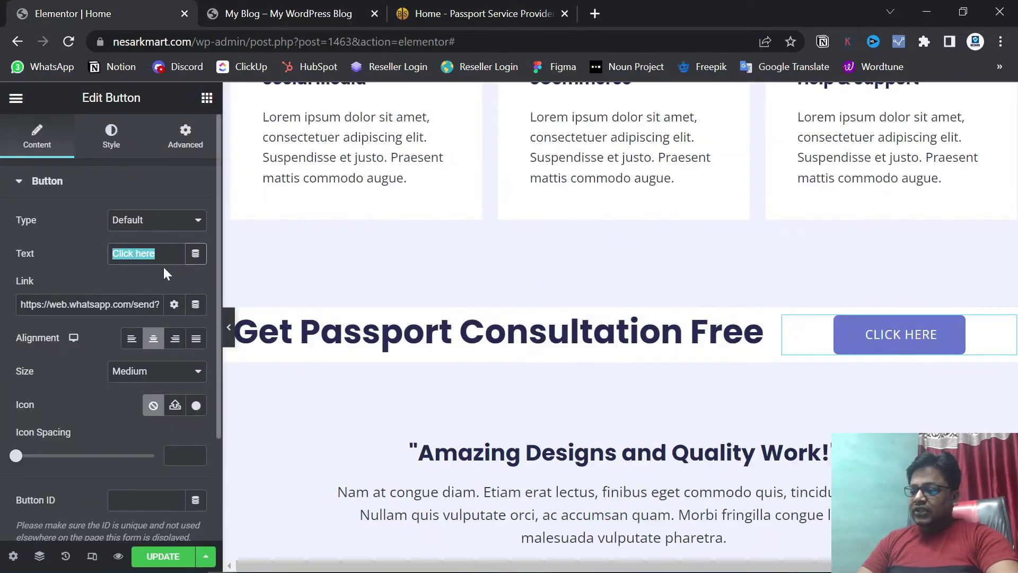
{"action": "key", "text": "BackSpace"}
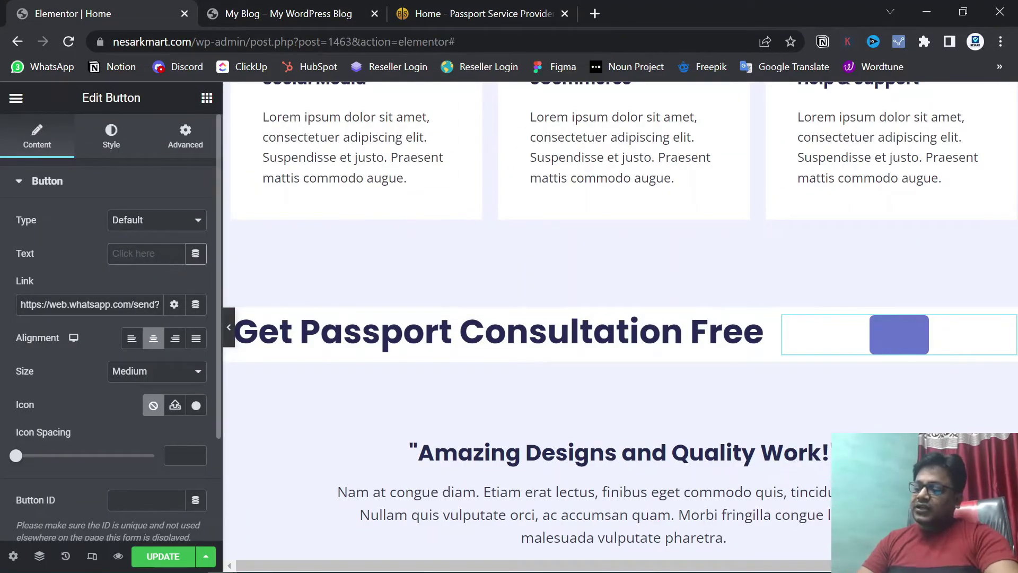
{"action": "left_click", "coordinate": [169, 253]}
{"action": "left_click", "coordinate": [162, 318]}
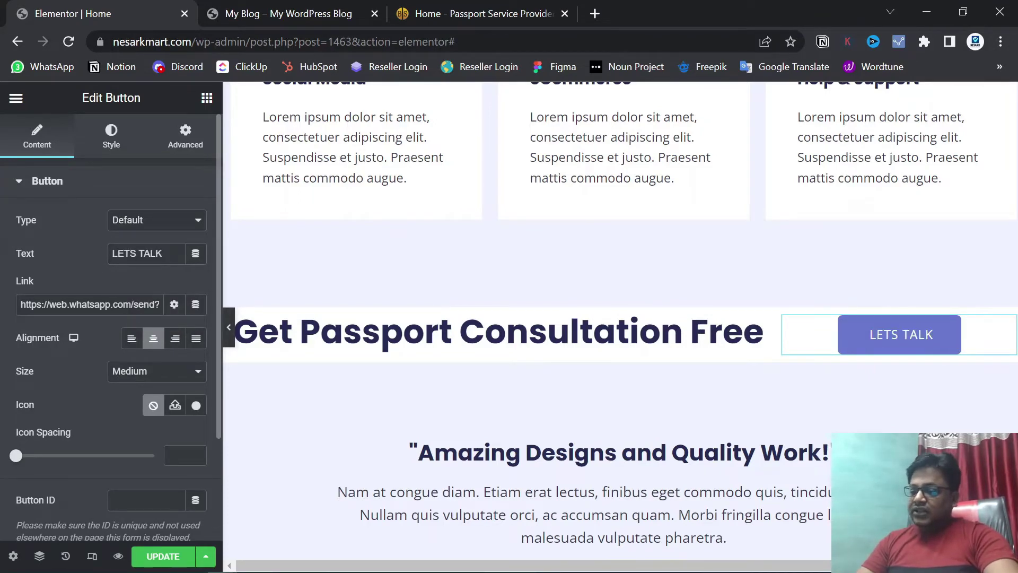
{"action": "scroll", "coordinate": [147, 318], "scroll_direction": "down", "scroll_amount": 2}
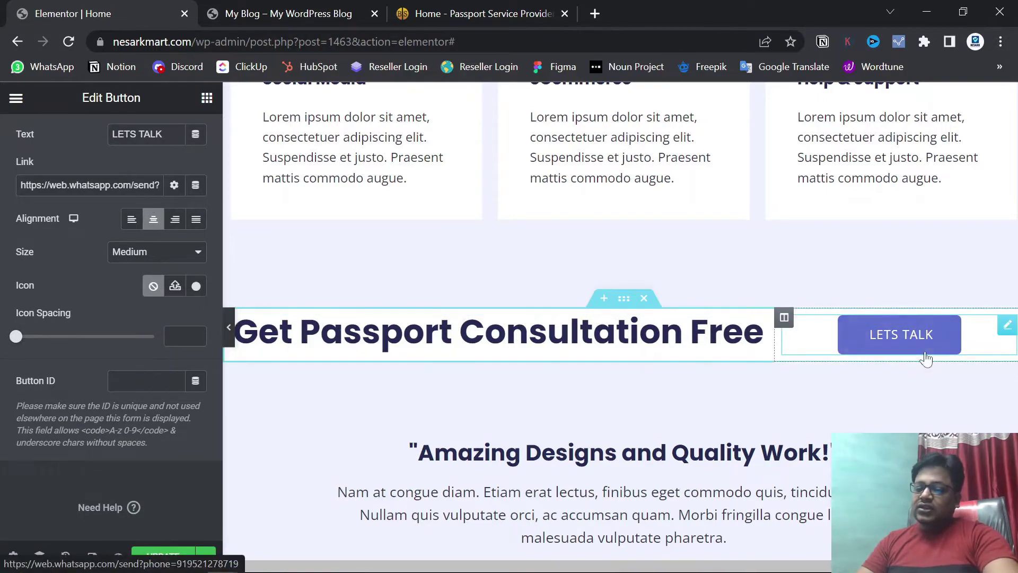
{"action": "scroll", "coordinate": [200, 349], "scroll_direction": "up", "scroll_amount": 2}
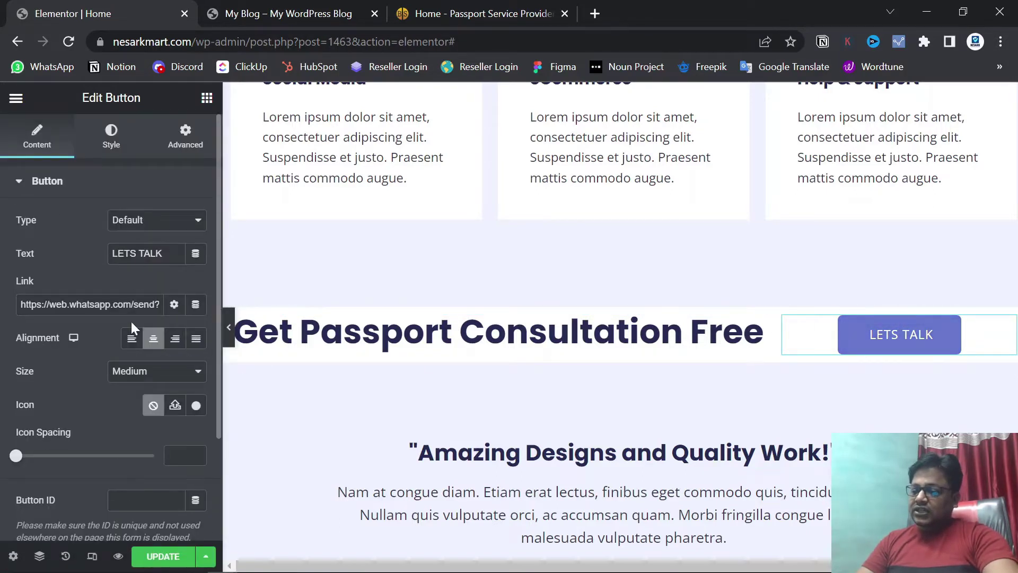
{"action": "left_click", "coordinate": [105, 128]}
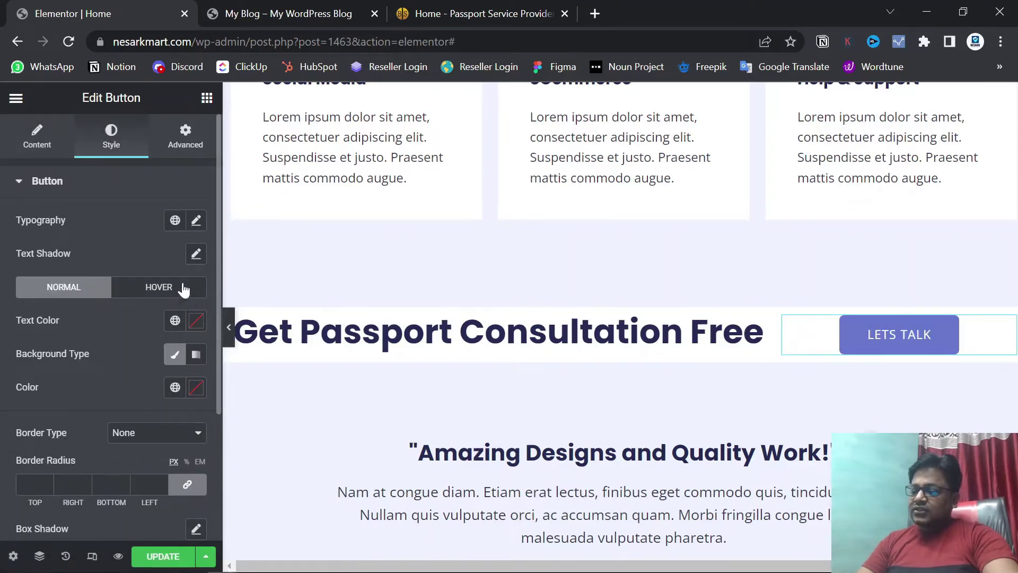
{"action": "left_click", "coordinate": [197, 387]}
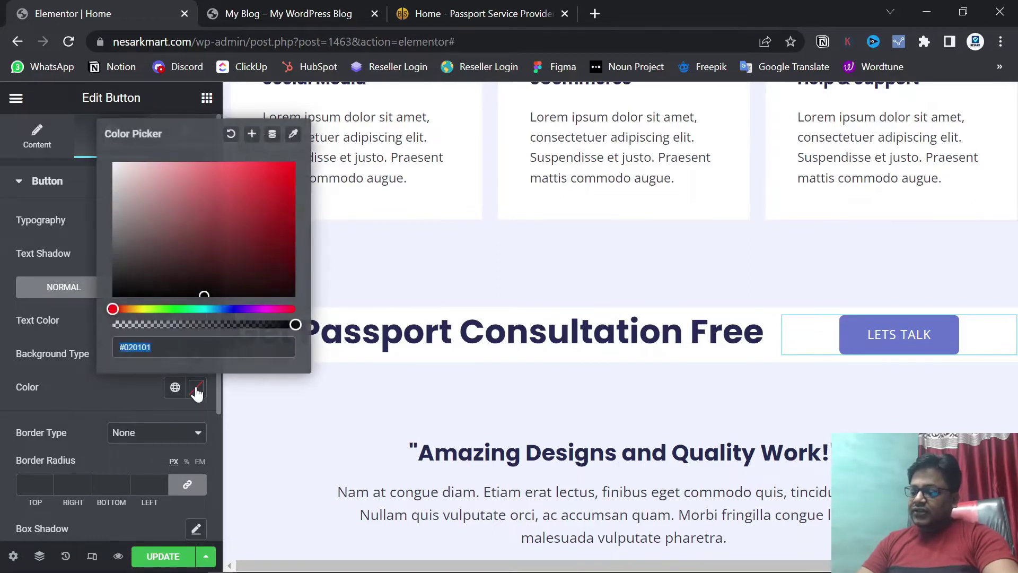
{"action": "left_click", "coordinate": [104, 378]}
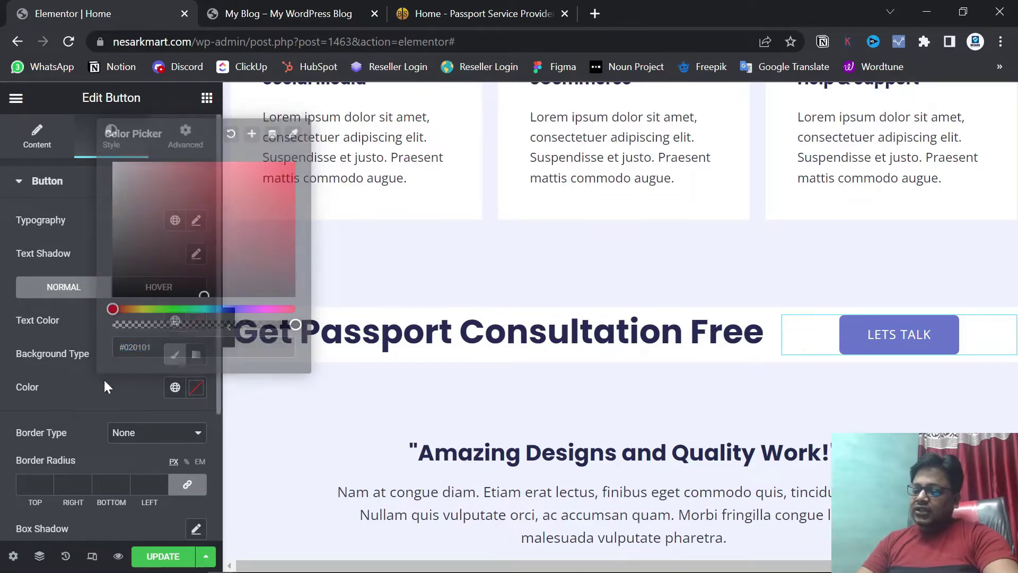
{"action": "scroll", "coordinate": [176, 405], "scroll_direction": "down", "scroll_amount": 2}
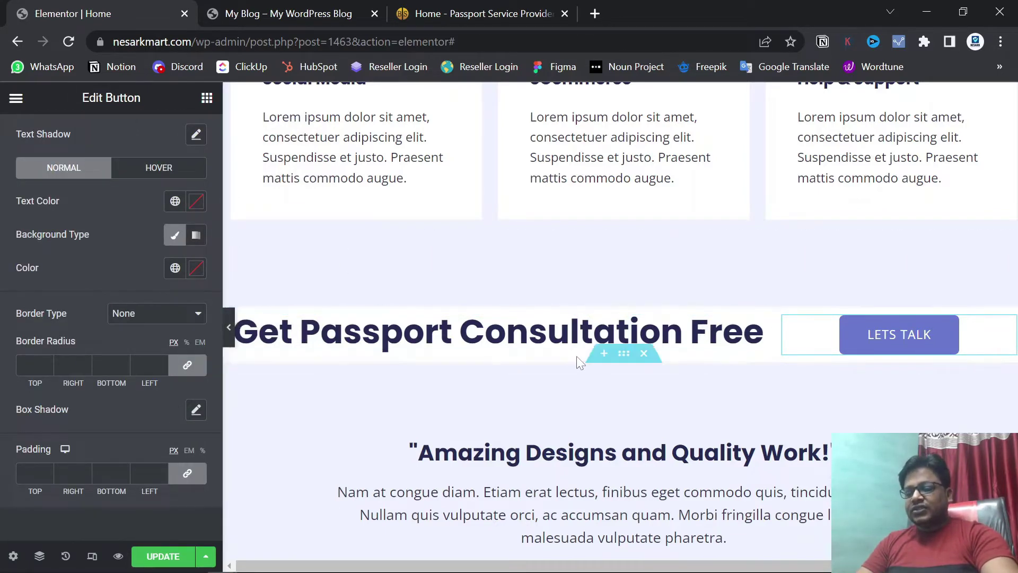
- Add one spacer above and one below the "Get Passport Consultation Free" heading, following the reference banner's vertical spacing
{"action": "left_click", "coordinate": [467, 6]}
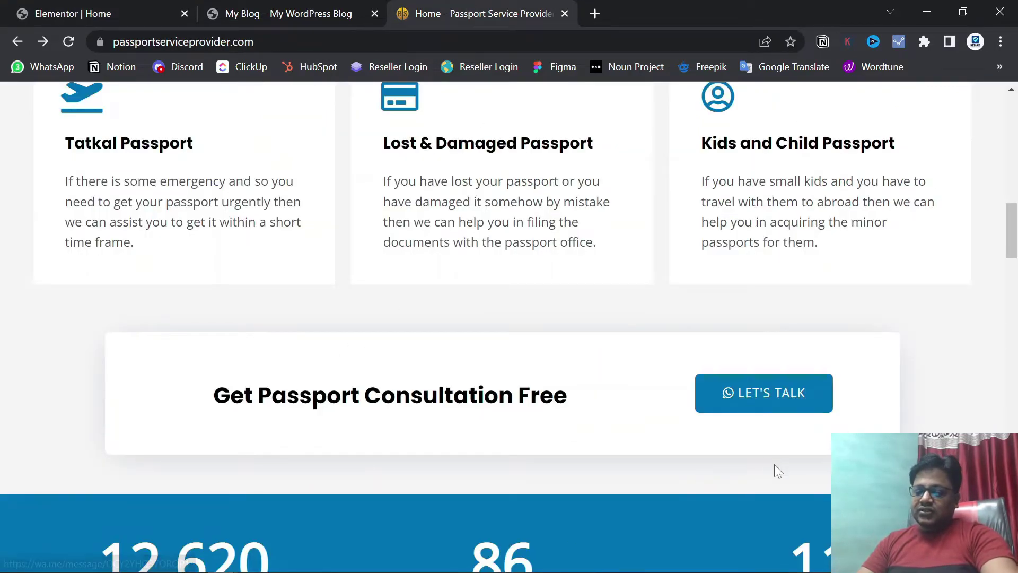
{"action": "left_click", "coordinate": [143, 7]}
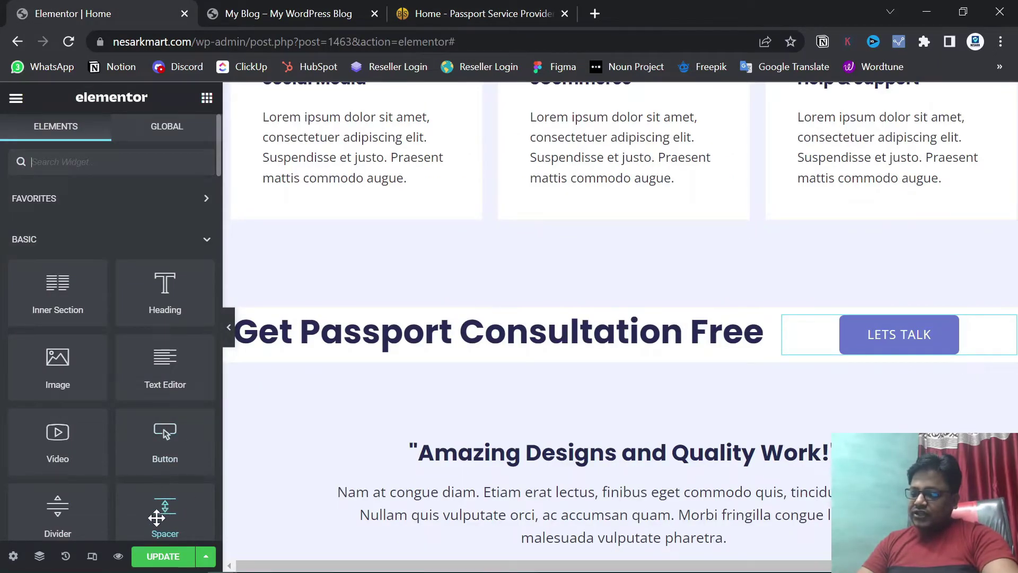
{"action": "left_click_drag", "start_coordinate": [157, 517], "coordinate": [440, 324]}
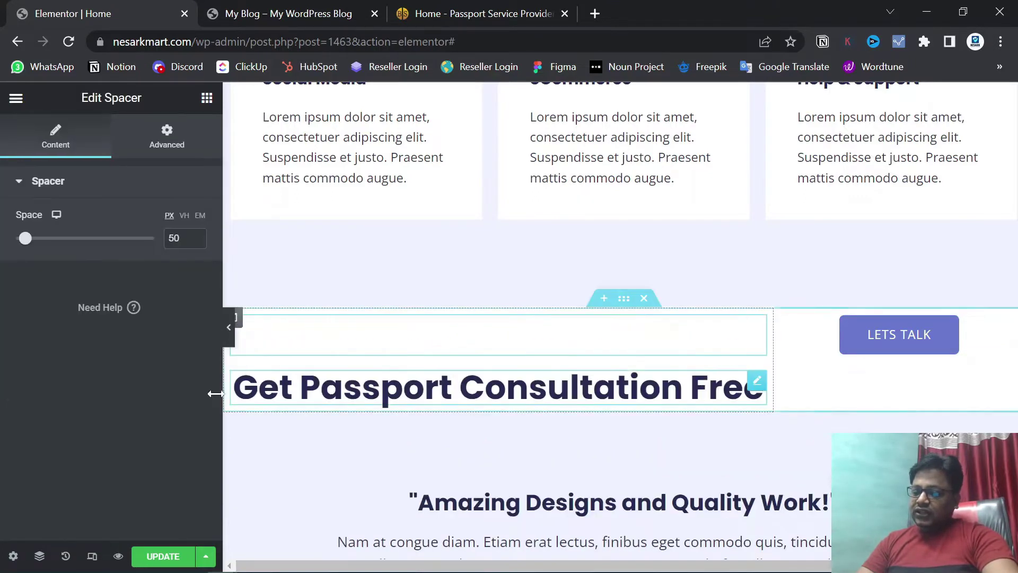
{"action": "left_click", "coordinate": [206, 100]}
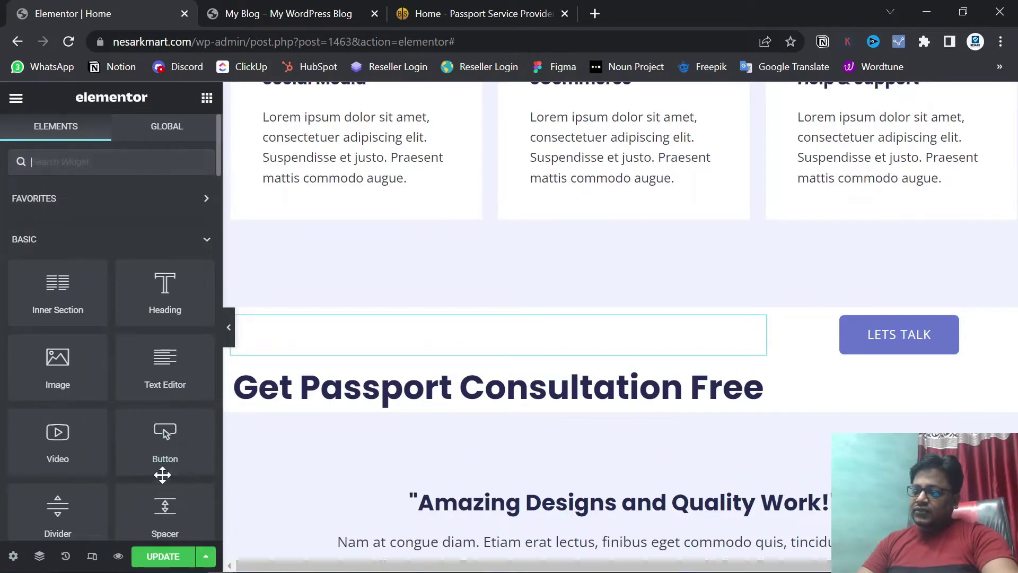
{"action": "left_click_drag", "start_coordinate": [166, 522], "coordinate": [415, 402]}
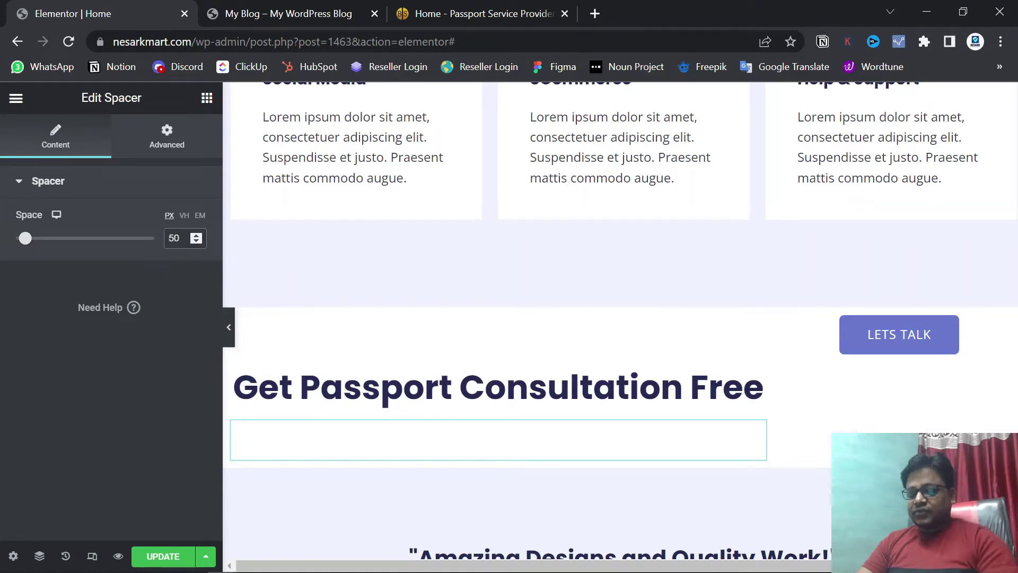
- Set the spacers below and above the "Get Passport Consultation Free" heading to 30 px each
{"action": "double_click", "coordinate": [173, 238]}
{"action": "type", "text": "30"}
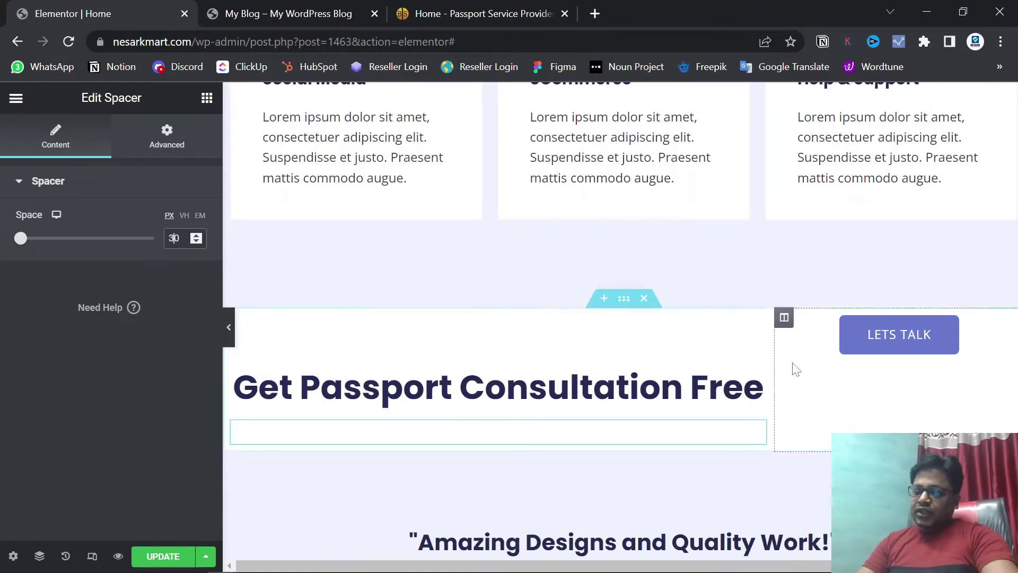
{"action": "left_click", "coordinate": [753, 334]}
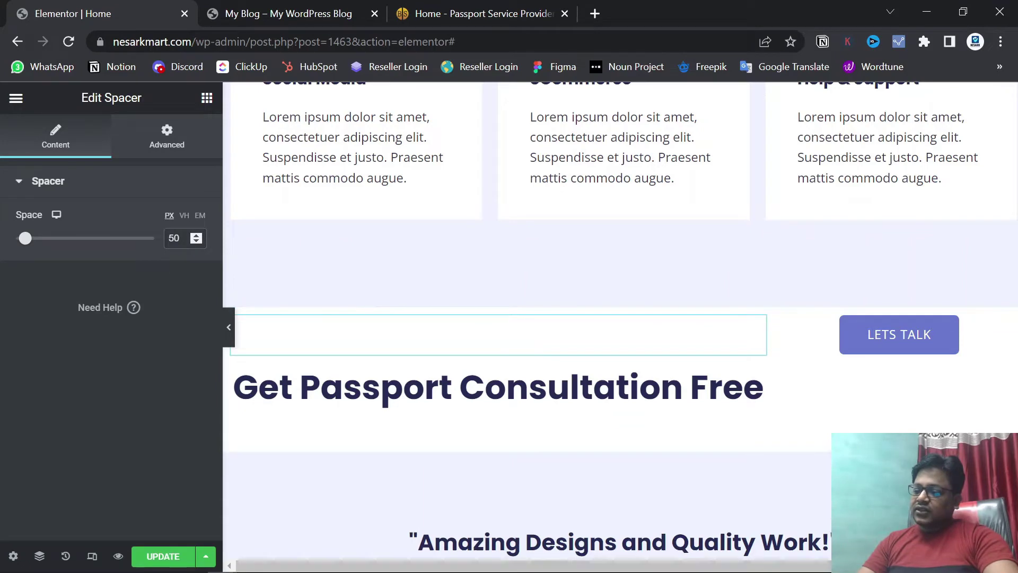
{"action": "double_click", "coordinate": [174, 238]}
{"action": "type", "text": "30"}
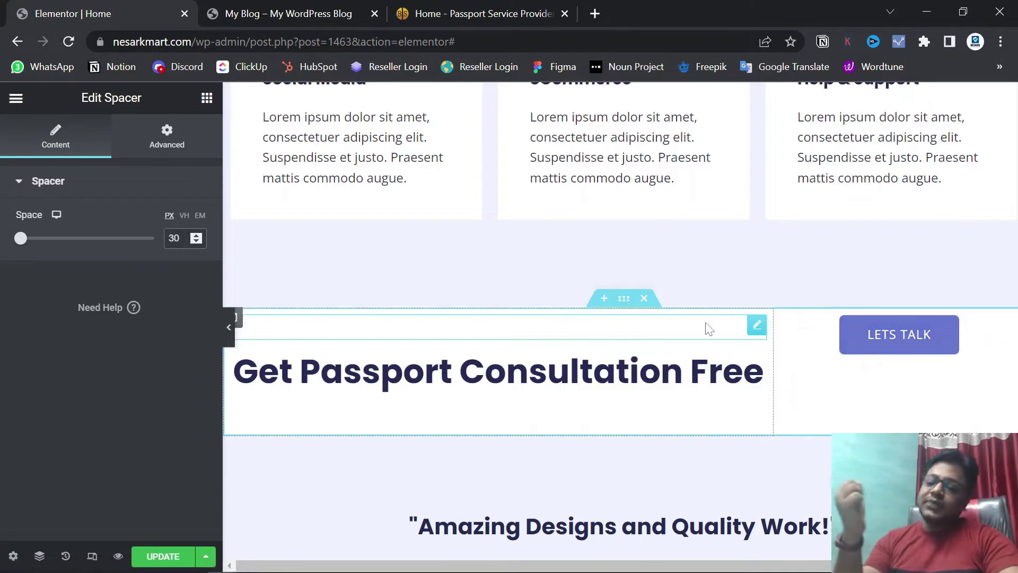
- Add a spacer above the LETS TALK button and set its space to 30 px
{"action": "left_click", "coordinate": [207, 100]}
{"action": "left_click_drag", "start_coordinate": [164, 518], "coordinate": [894, 346]}
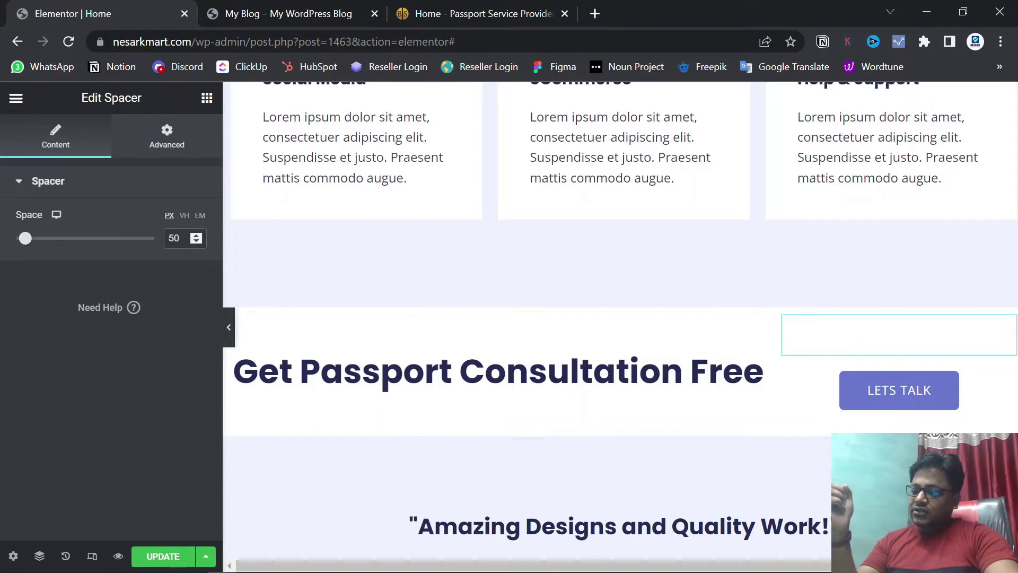
{"action": "double_click", "coordinate": [174, 238]}
{"action": "type", "text": "30"}
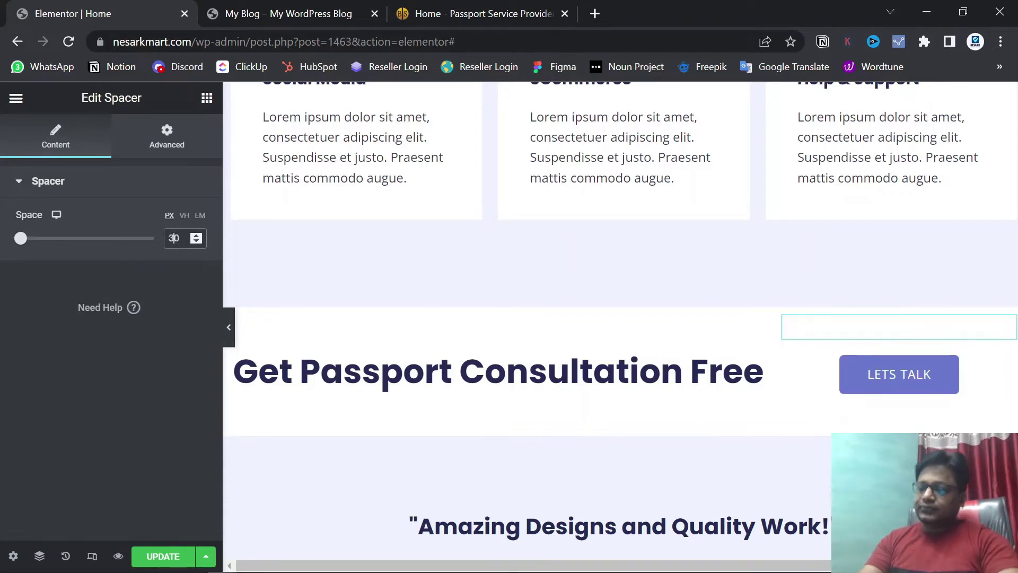
- Add a 30 px spacer below the LETS TALK button and update the page
{"action": "left_click", "coordinate": [207, 98]}
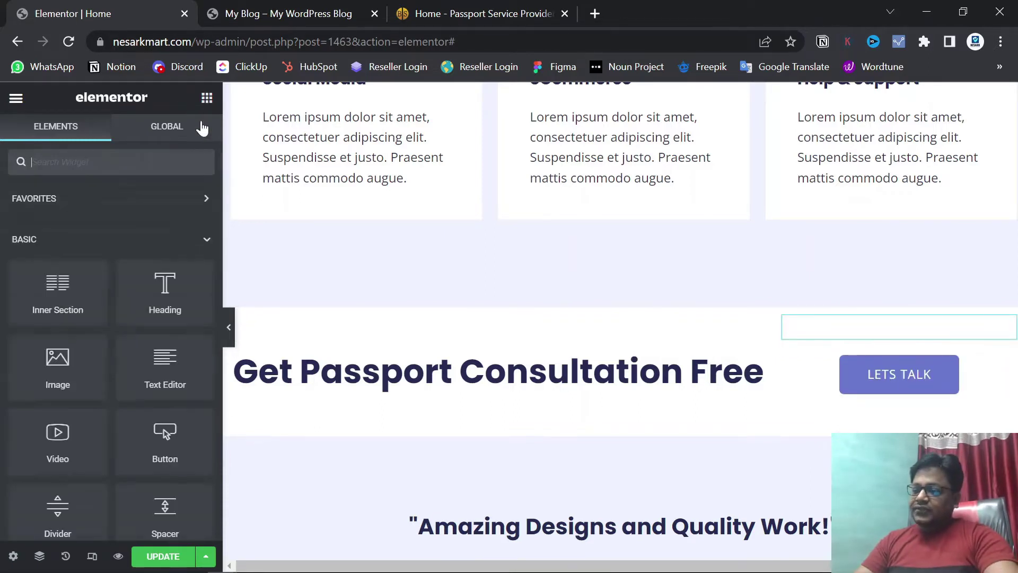
{"action": "left_click_drag", "start_coordinate": [169, 511], "coordinate": [899, 411]}
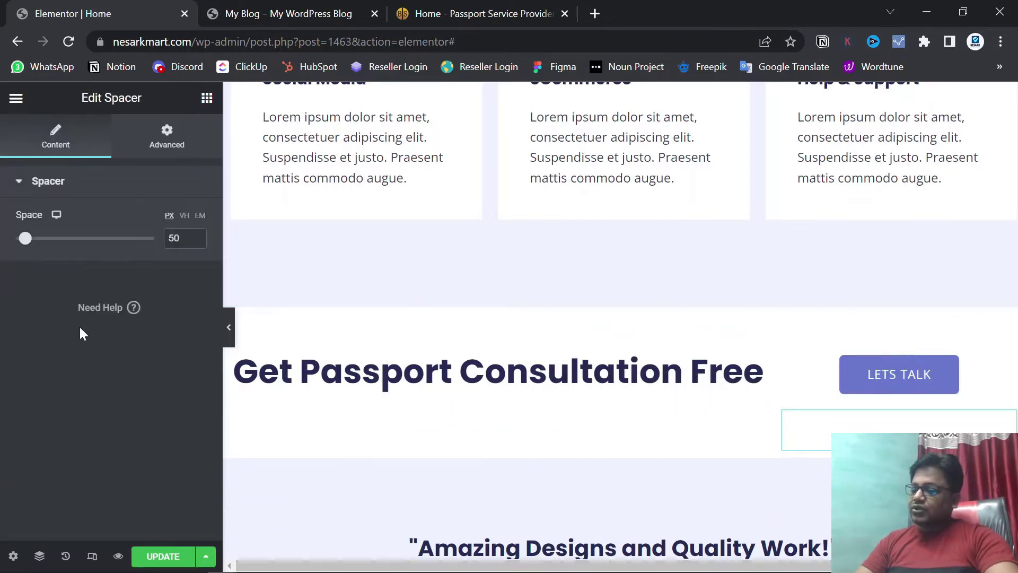
{"action": "double_click", "coordinate": [174, 238]}
{"action": "type", "text": "30"}
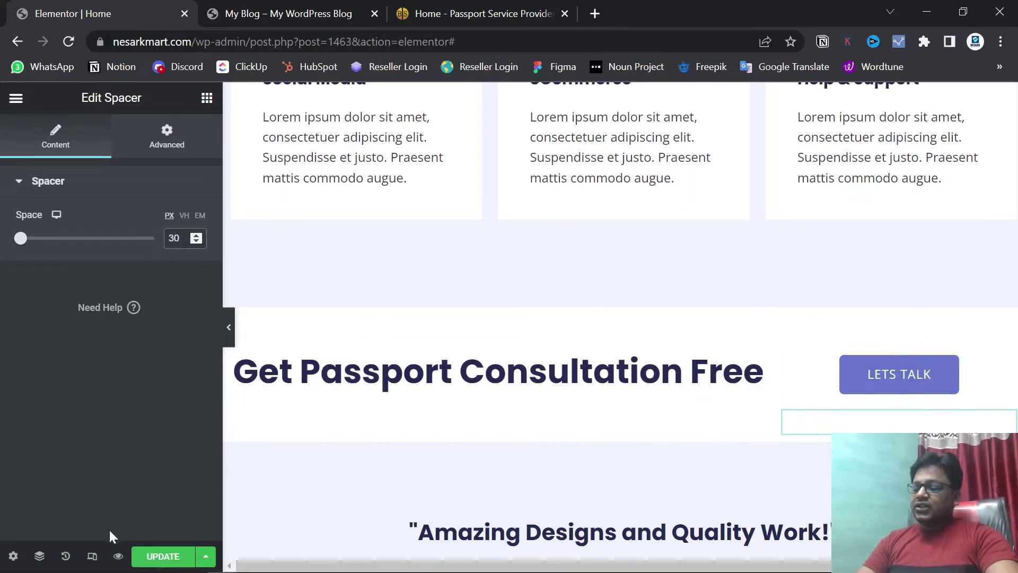
{"action": "left_click", "coordinate": [156, 555]}
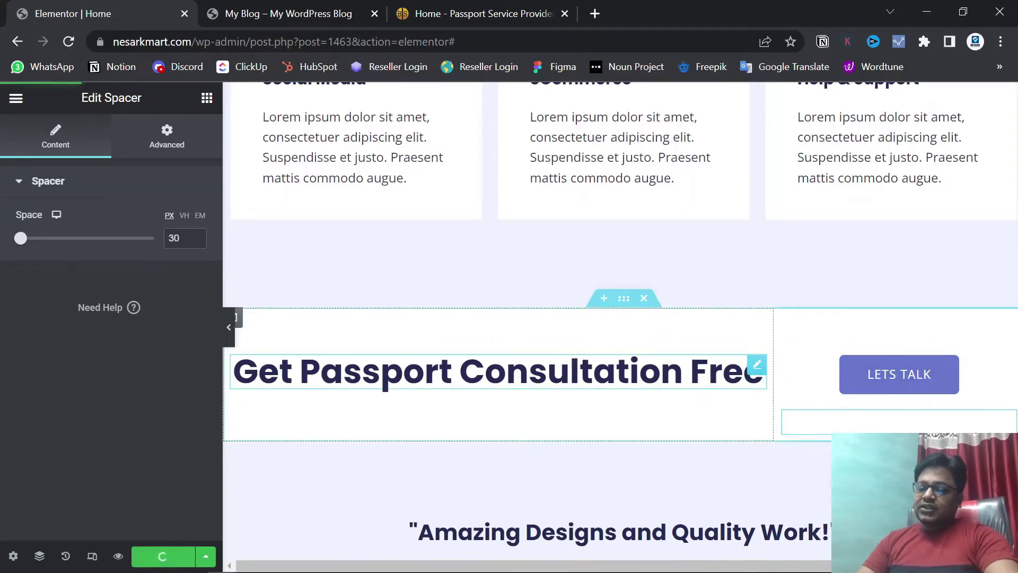
- Reload the live home page and compare its consultation banner and button behavior with the reference site's banner
{"action": "left_click", "coordinate": [274, 10]}
{"action": "left_click", "coordinate": [68, 42]}
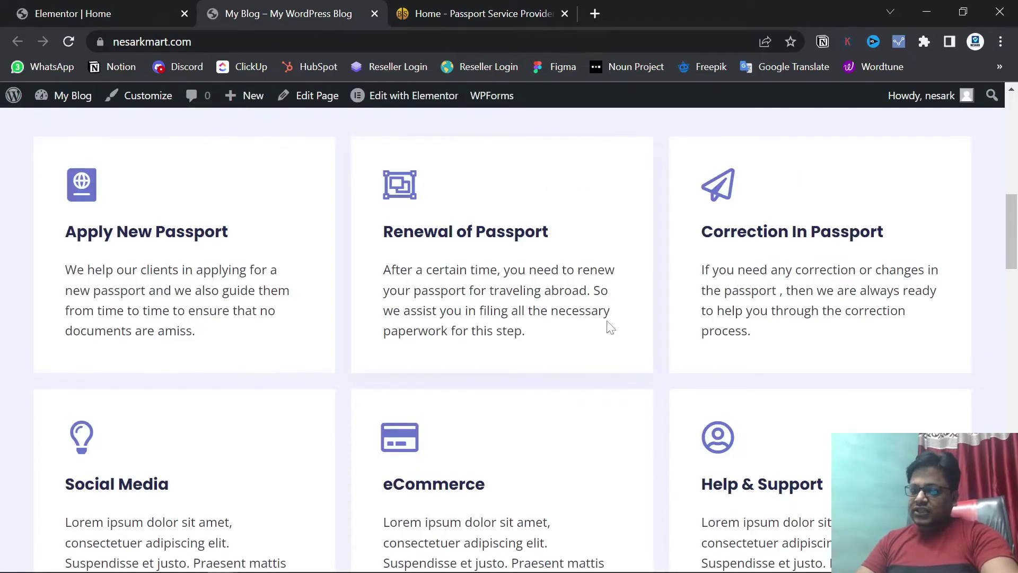
{"action": "scroll", "coordinate": [610, 327], "scroll_direction": "down", "scroll_amount": 9}
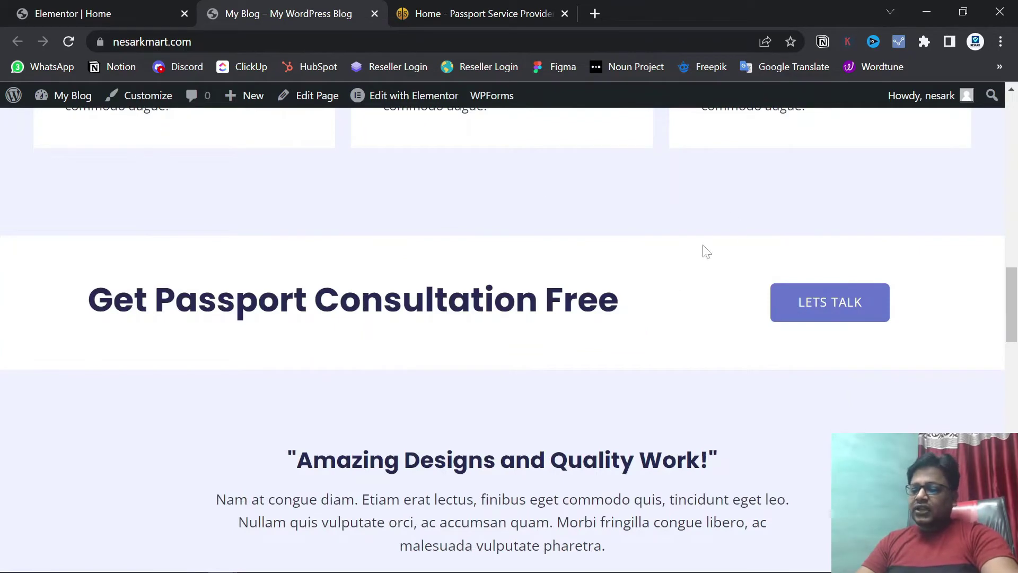
{"action": "left_click", "coordinate": [551, 9]}
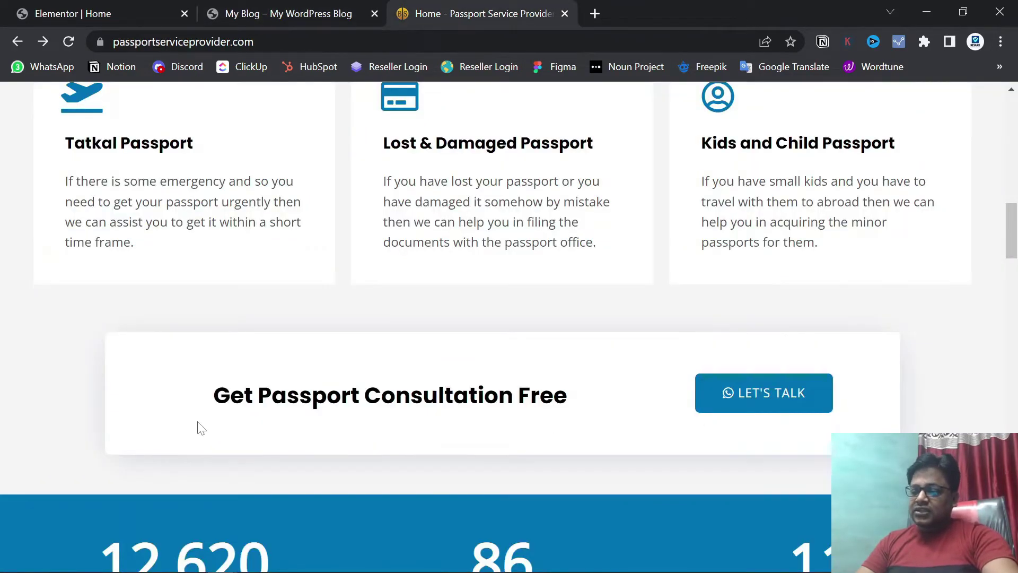
{"action": "left_click", "coordinate": [106, 11]}
{"action": "left_click", "coordinate": [283, 6]}
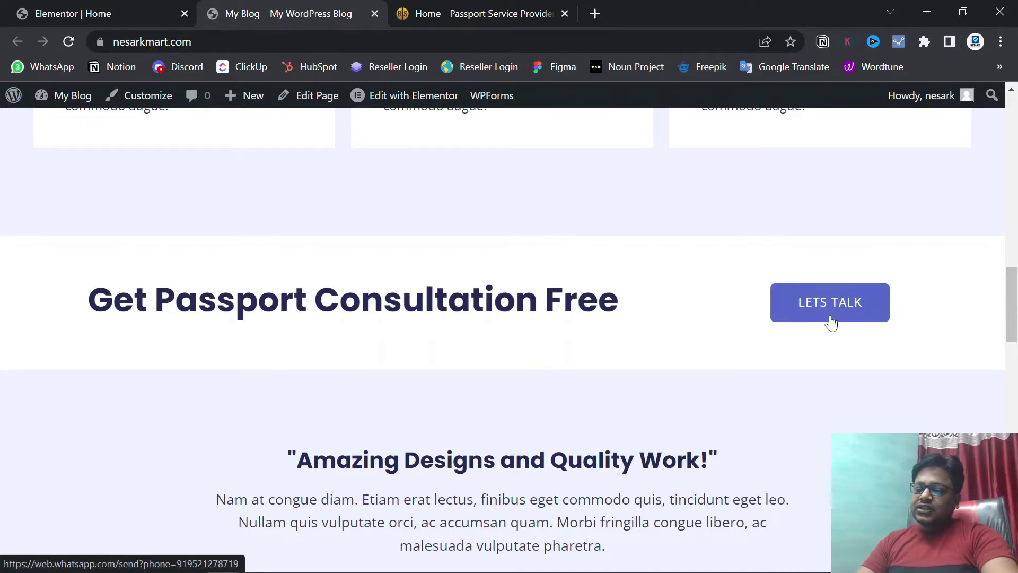
{"action": "scroll", "coordinate": [696, 301], "scroll_direction": "down", "scroll_amount": 3}
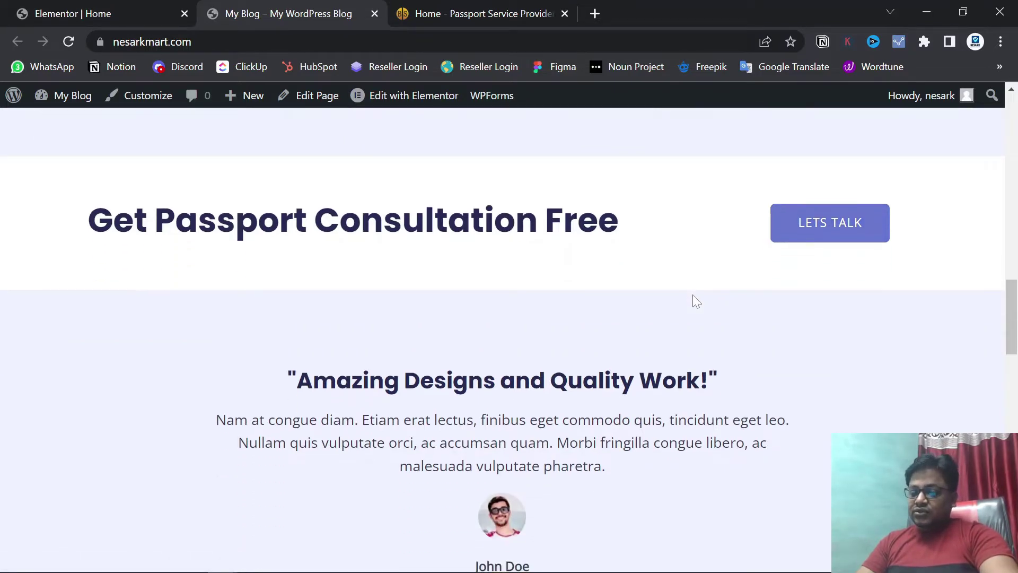
{"action": "key", "text": "ctrl+Tab"}
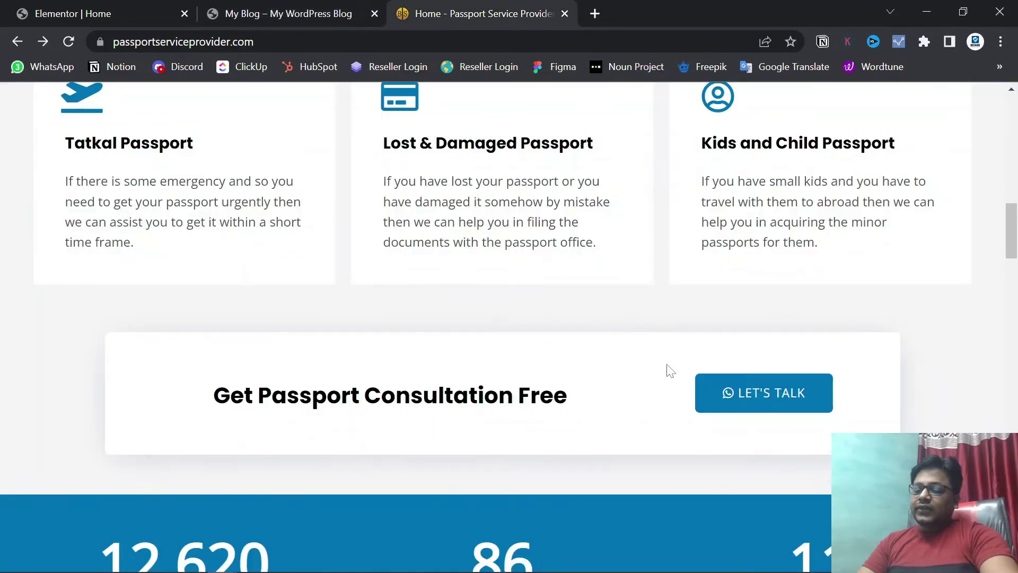
{"action": "scroll", "coordinate": [677, 364], "scroll_direction": "up", "scroll_amount": 3}
{"action": "scroll", "coordinate": [860, 345], "scroll_direction": "down", "scroll_amount": 3}
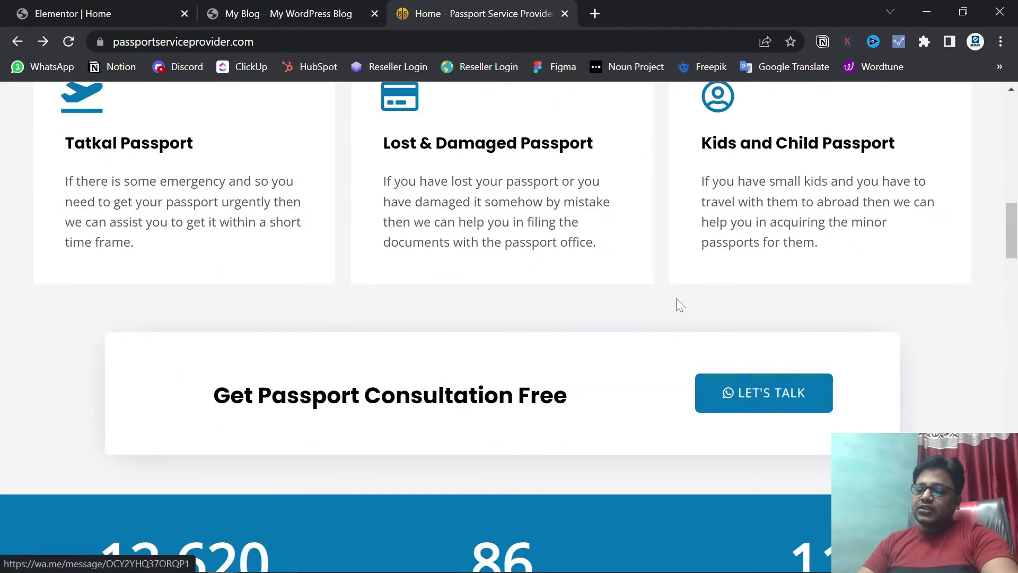
{"action": "left_click", "coordinate": [69, 42]}
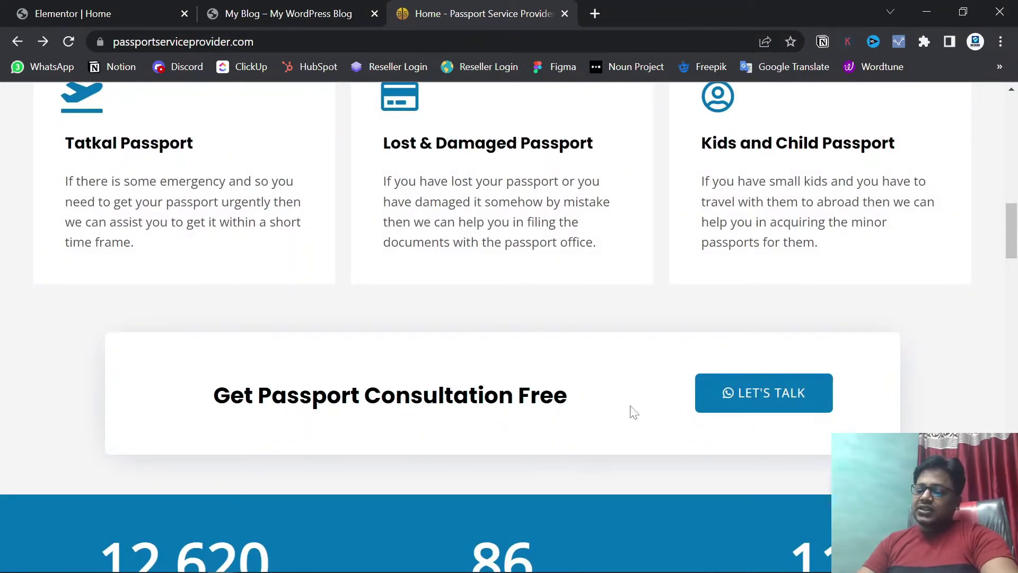
- Return to the Elementor page, give the LETS TALK button the Slide In Right entrance animation, and update the page
{"action": "left_click", "coordinate": [52, 6]}
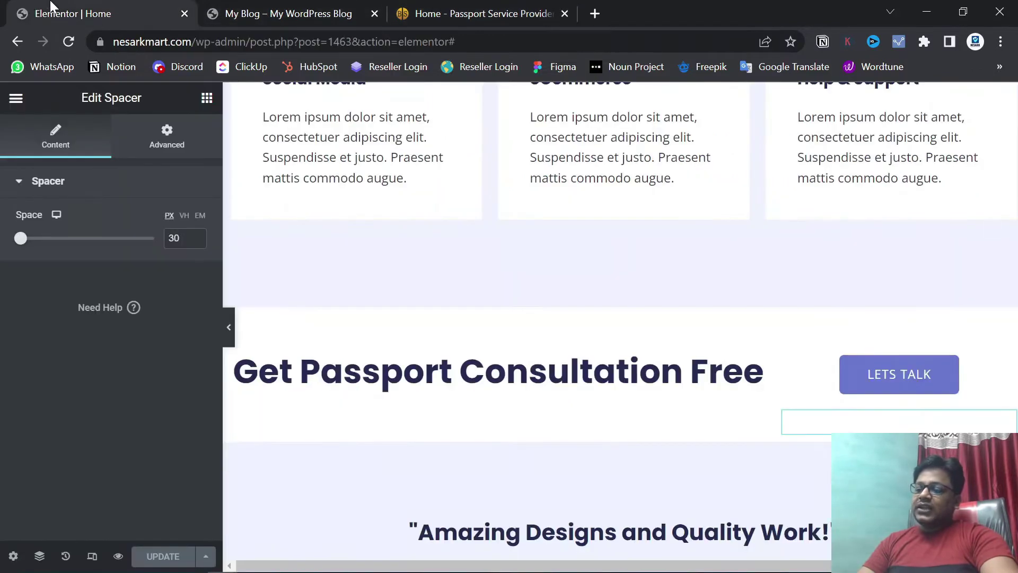
{"action": "left_click", "coordinate": [1007, 364]}
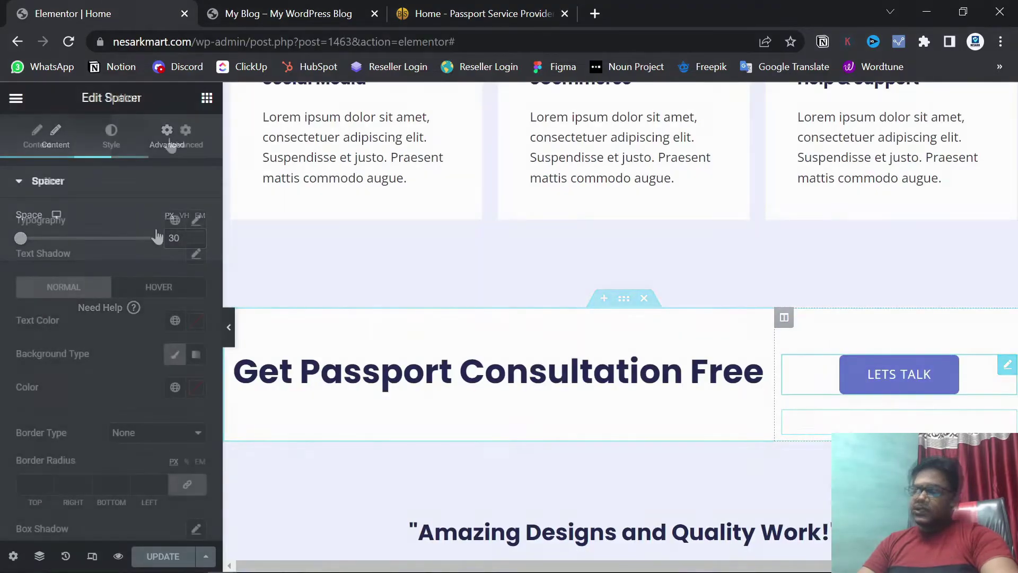
{"action": "left_click", "coordinate": [184, 139]}
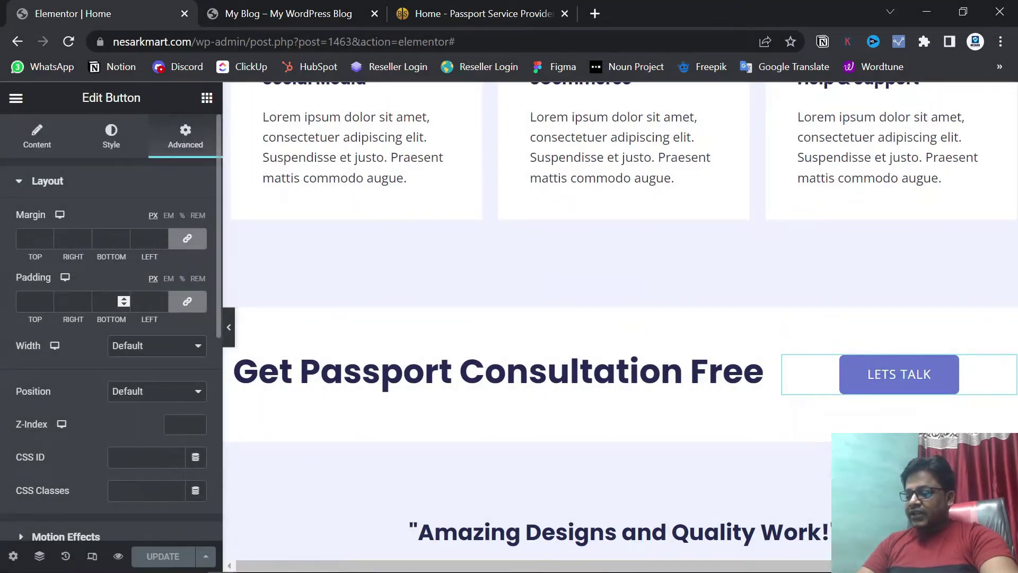
{"action": "scroll", "coordinate": [110, 298], "scroll_direction": "down", "scroll_amount": 3}
{"action": "left_click", "coordinate": [48, 419]}
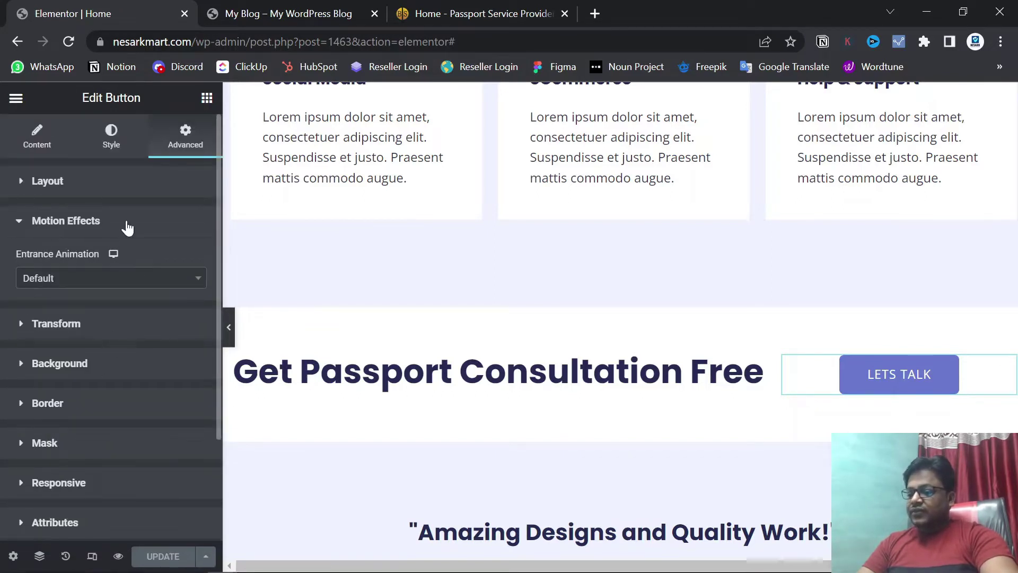
{"action": "left_click", "coordinate": [173, 283]}
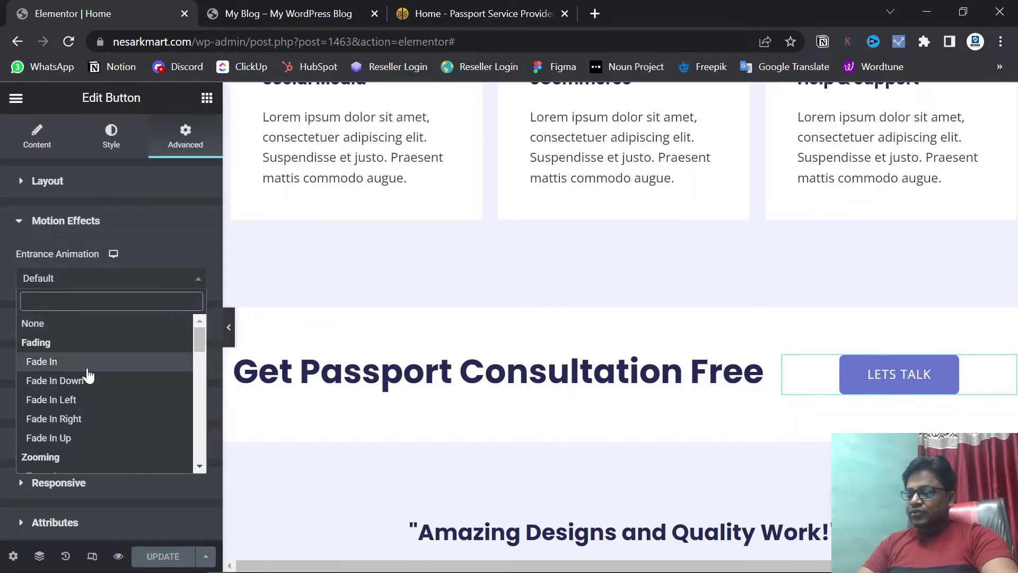
{"action": "scroll", "coordinate": [80, 416], "scroll_direction": "down", "scroll_amount": 4}
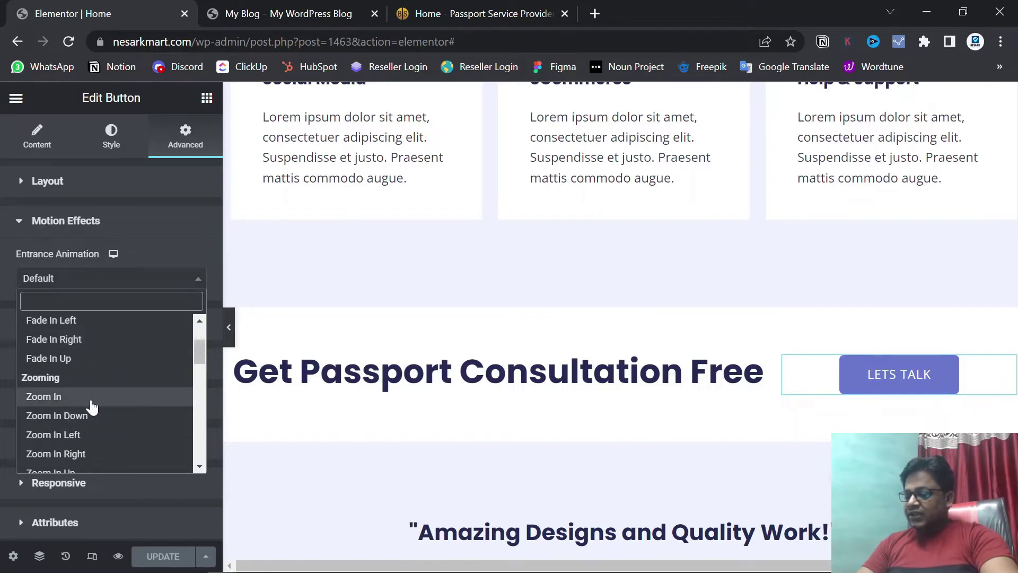
{"action": "scroll", "coordinate": [91, 407], "scroll_direction": "down", "scroll_amount": 2}
{"action": "scroll", "coordinate": [115, 411], "scroll_direction": "down", "scroll_amount": 2}
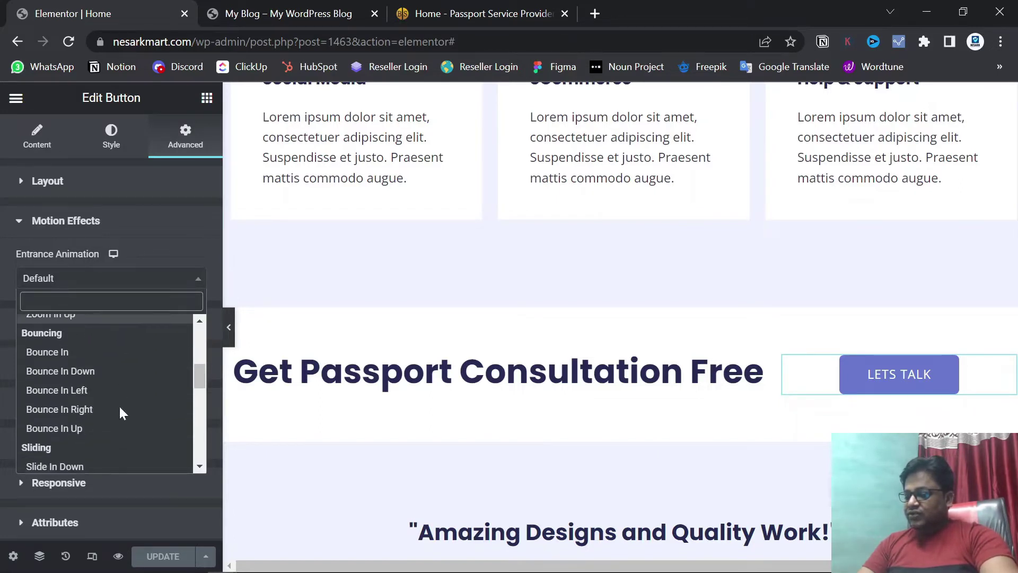
{"action": "scroll", "coordinate": [118, 409], "scroll_direction": "down", "scroll_amount": 3}
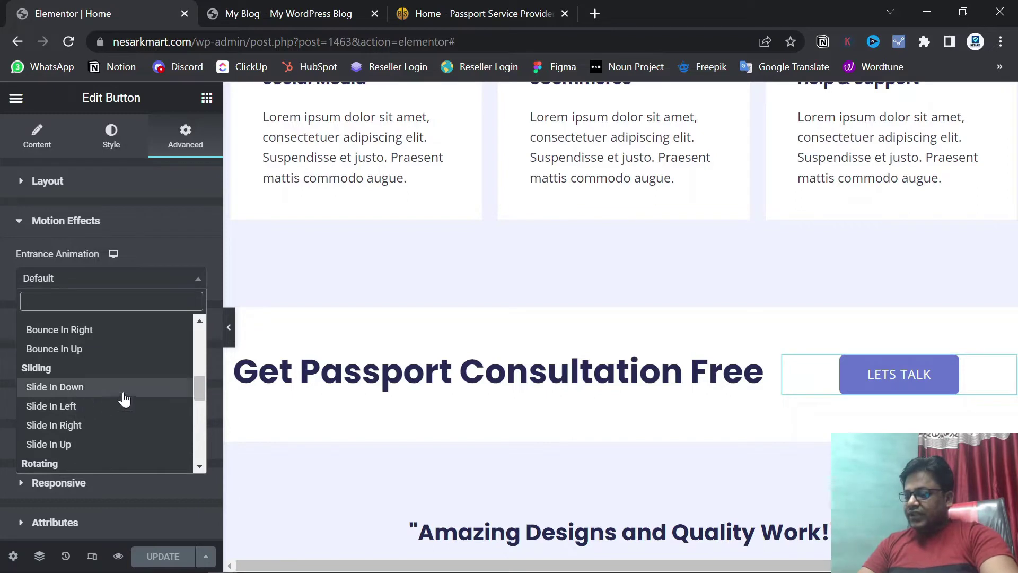
{"action": "left_click", "coordinate": [75, 424]}
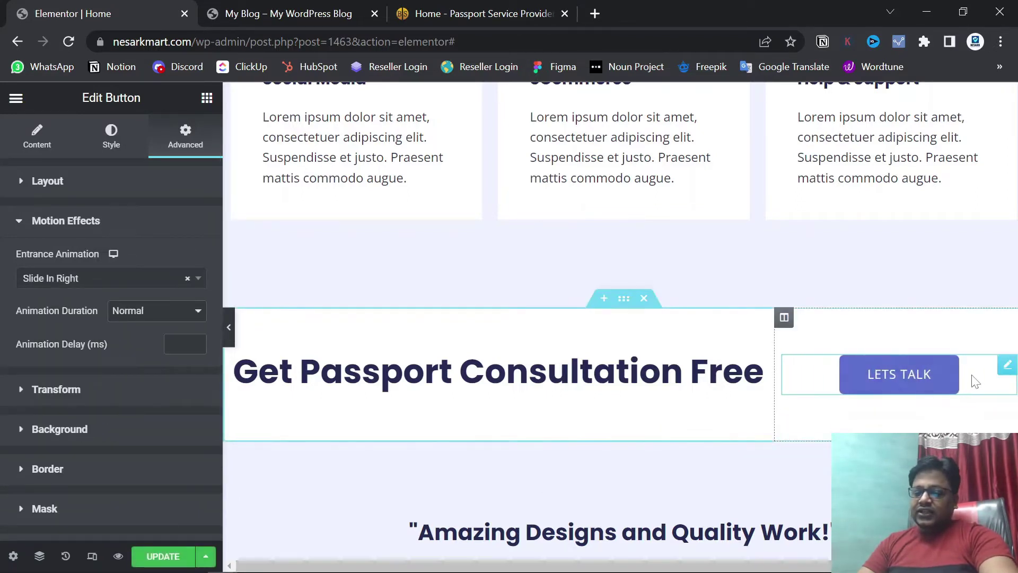
{"action": "left_click", "coordinate": [163, 557]}
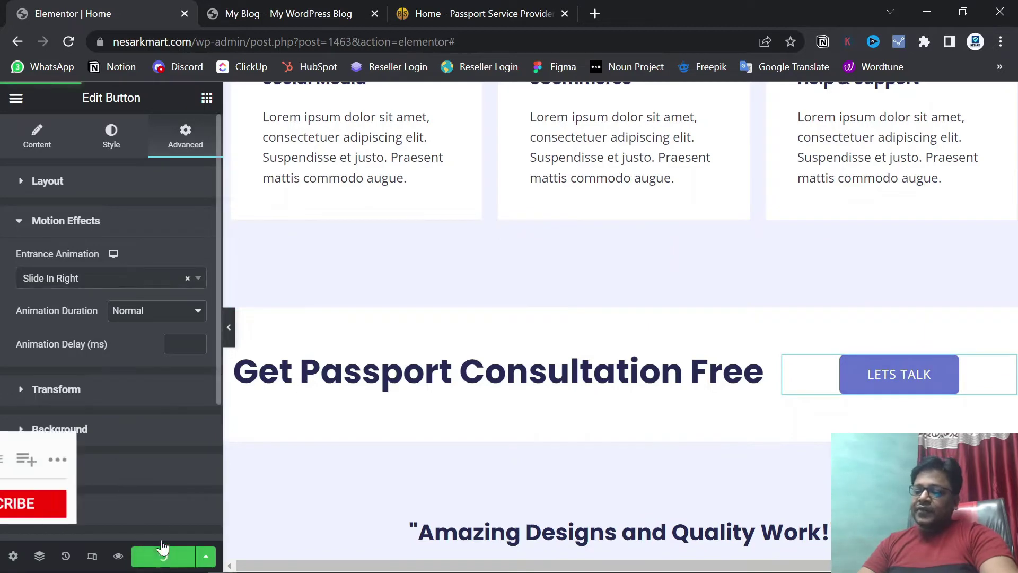
- Examine the LET'S TALK button on the reference site and return to the Elementor page
{"action": "scroll", "coordinate": [560, 409], "scroll_direction": "down", "scroll_amount": 3}
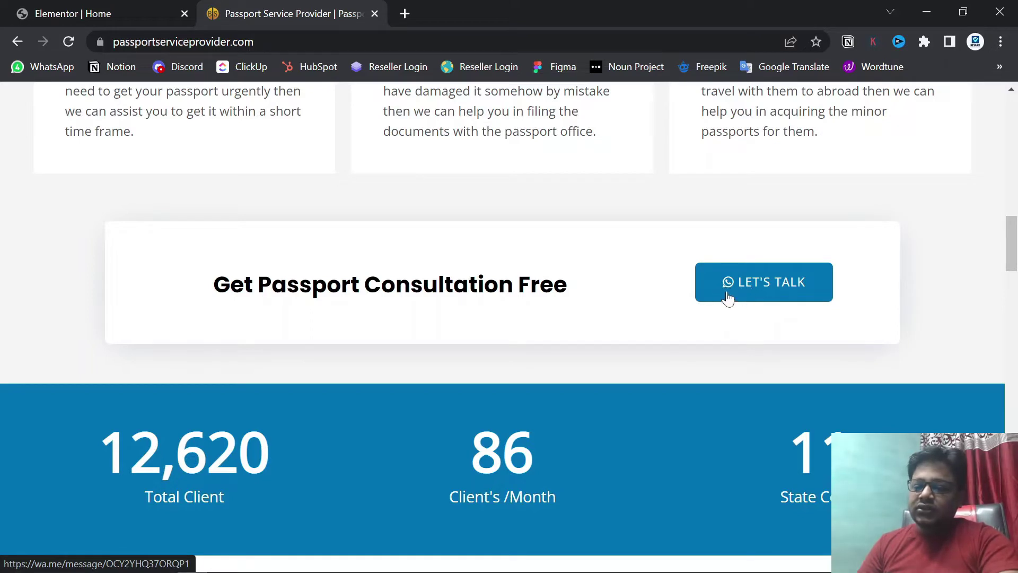
{"action": "left_click", "coordinate": [65, 12]}
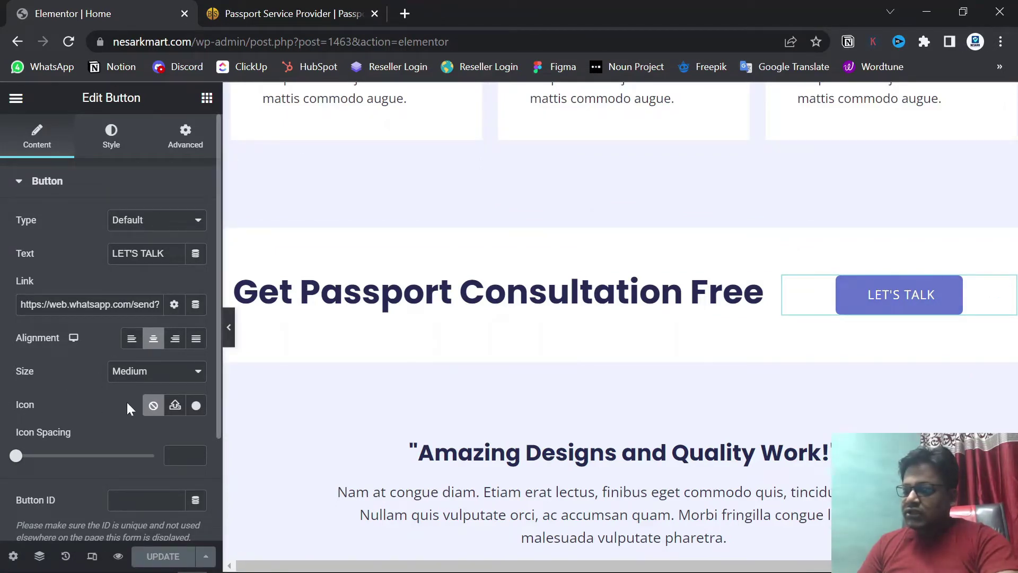
{"action": "left_click", "coordinate": [174, 406]}
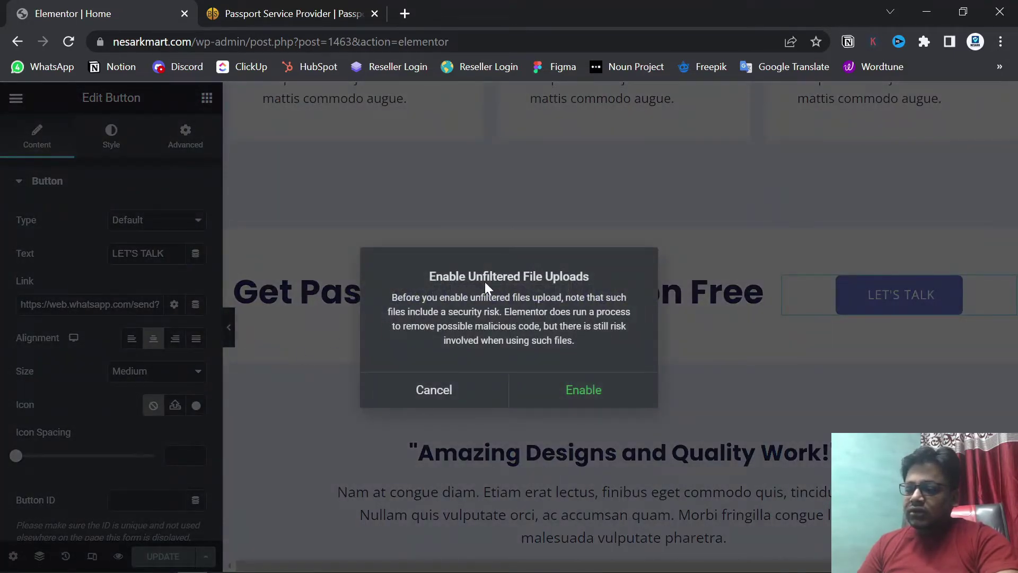
{"action": "left_click", "coordinate": [575, 391]}
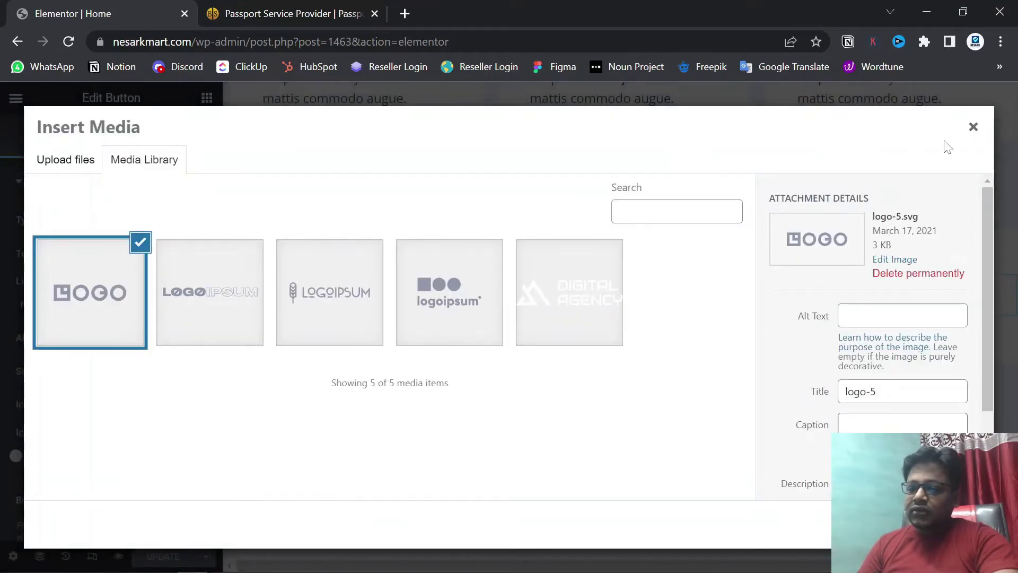
{"action": "left_click", "coordinate": [973, 129]}
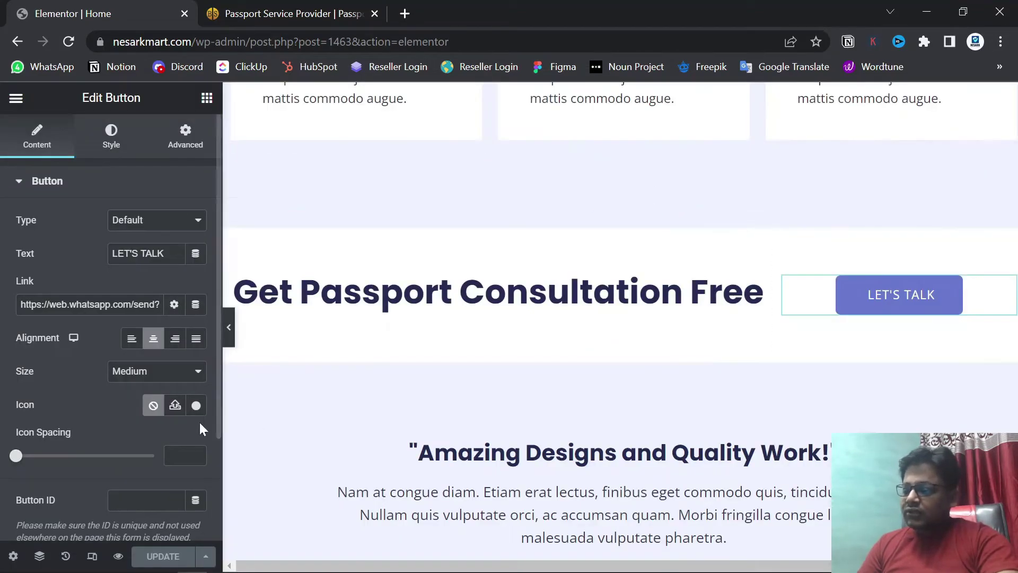
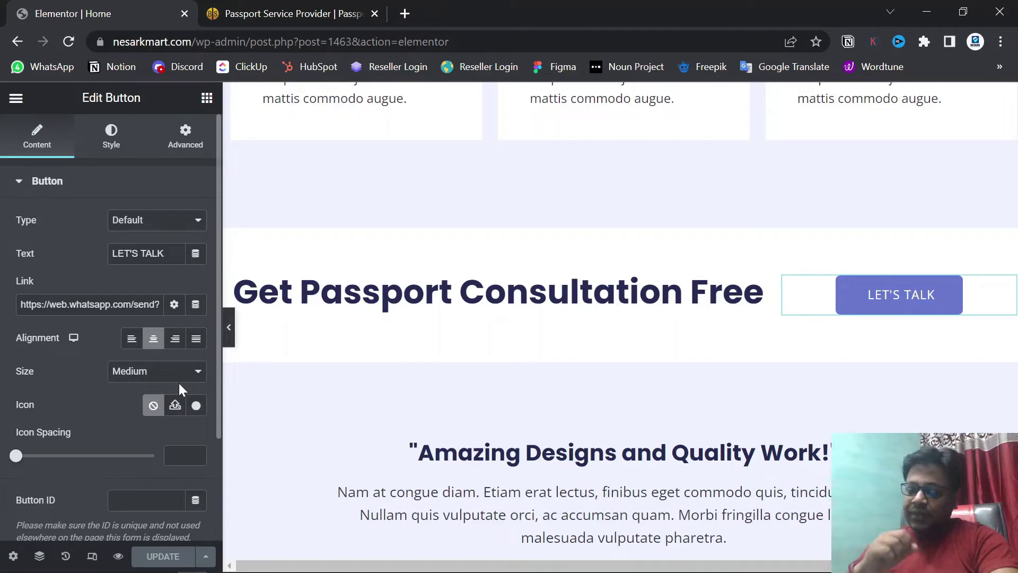
- Add the round WhatsApp icon from the icon library to the LET'S TALK button, filtering the library by "what"
{"action": "left_click", "coordinate": [196, 406]}
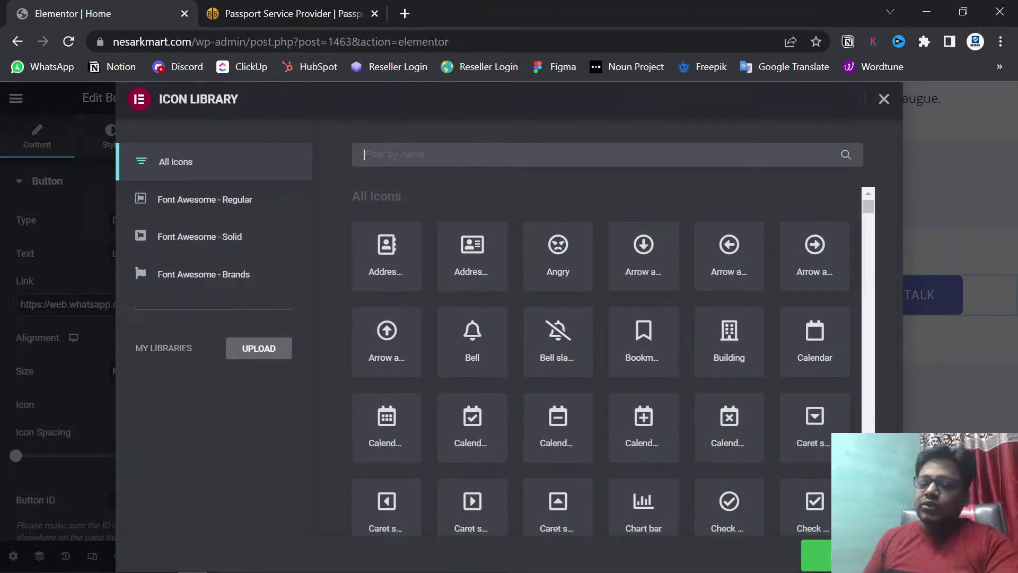
{"action": "type", "text": "what"}
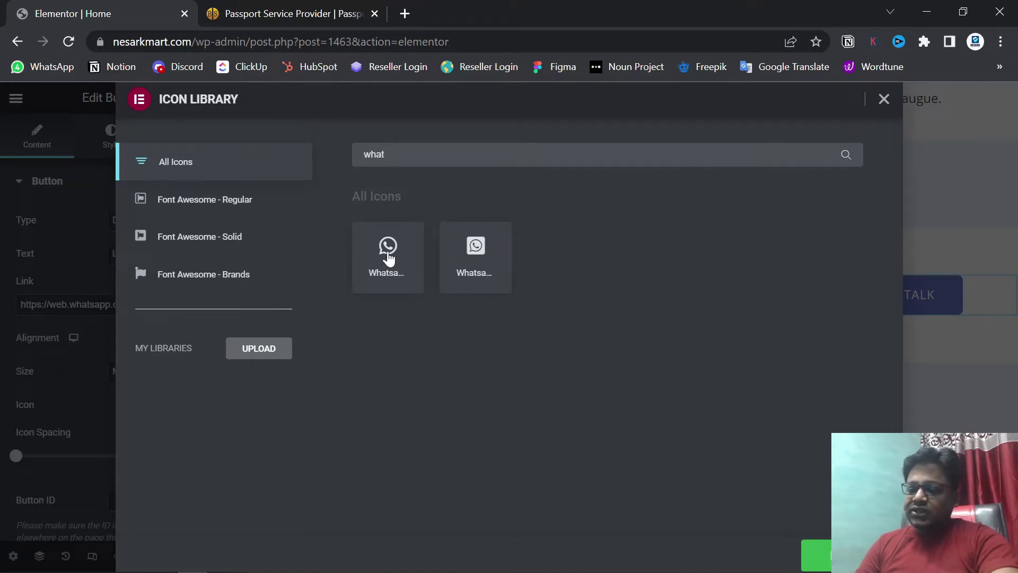
{"action": "left_click", "coordinate": [388, 258]}
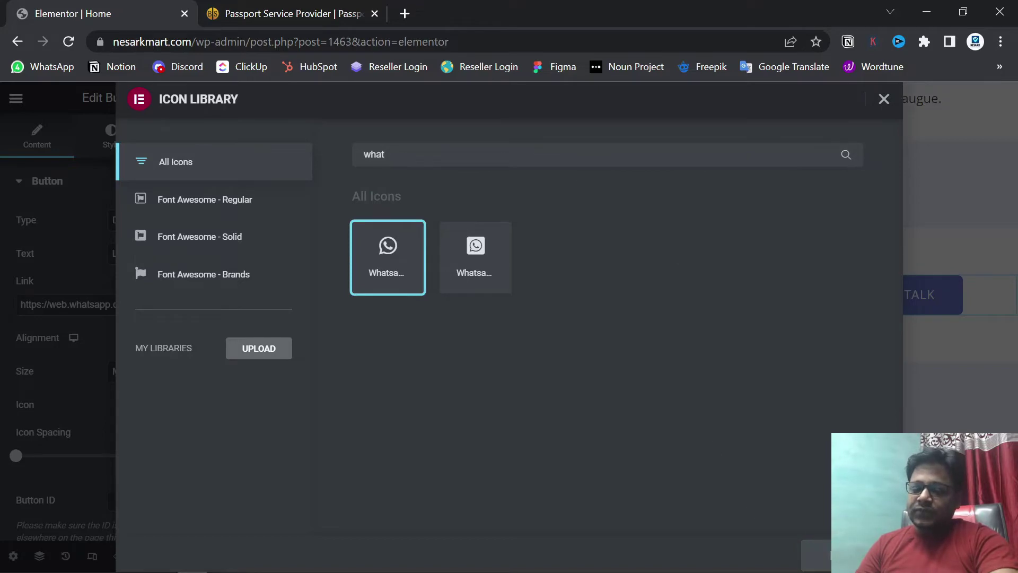
{"action": "left_click", "coordinate": [816, 555]}
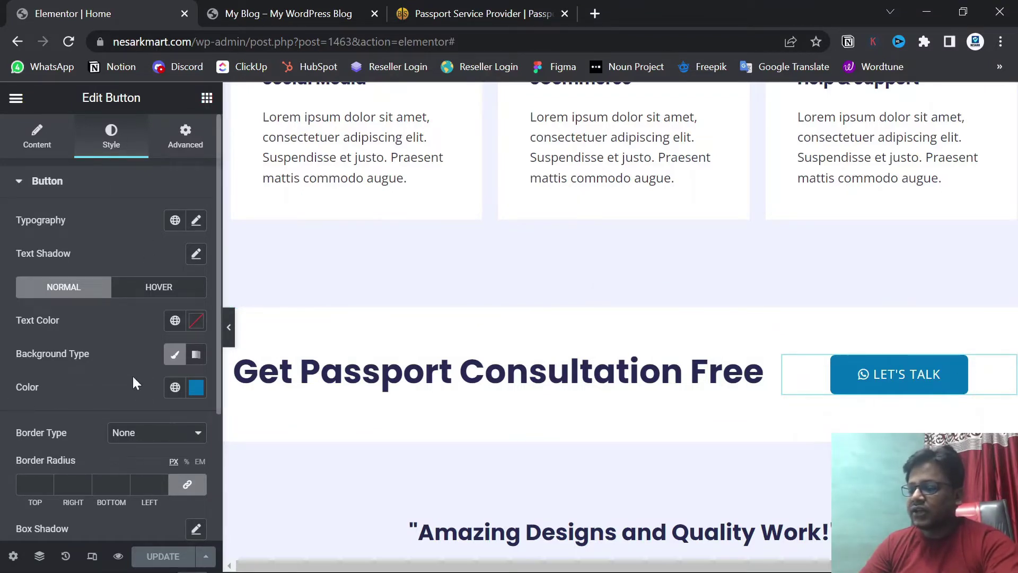
- Check the LET'S TALK button's background color and compare it with the icons of the service cards above
{"action": "left_click", "coordinate": [196, 388]}
{"action": "left_click", "coordinate": [108, 390]}
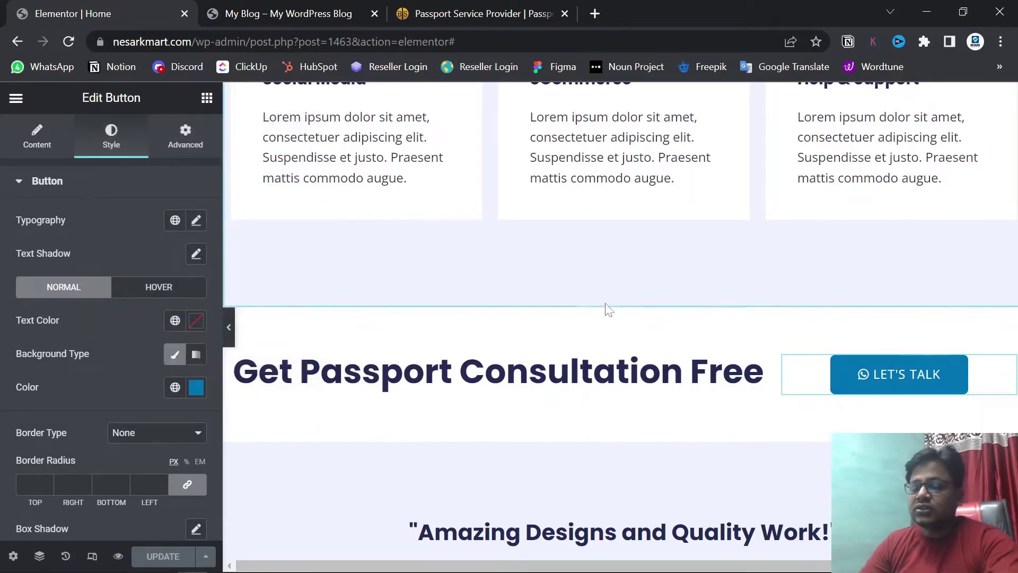
{"action": "scroll", "coordinate": [607, 307], "scroll_direction": "up", "scroll_amount": 3}
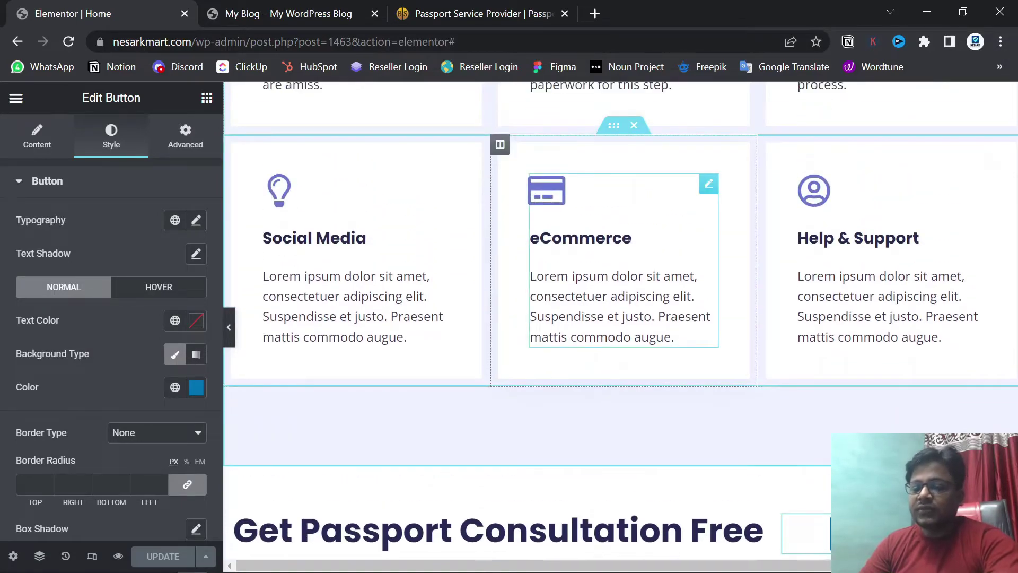
{"action": "scroll", "coordinate": [772, 348], "scroll_direction": "down", "scroll_amount": 3}
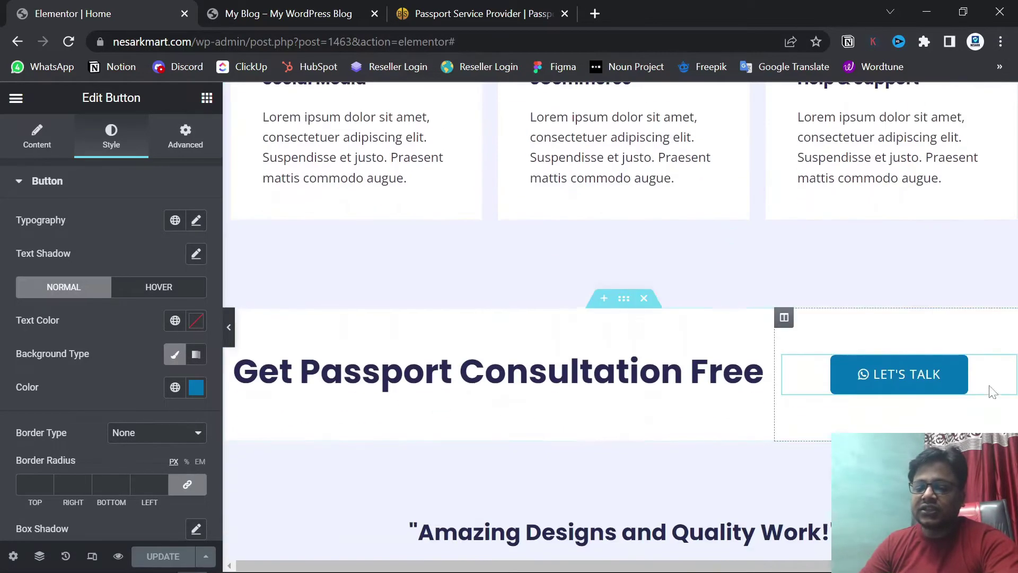
{"action": "scroll", "coordinate": [883, 389], "scroll_direction": "up", "scroll_amount": 5}
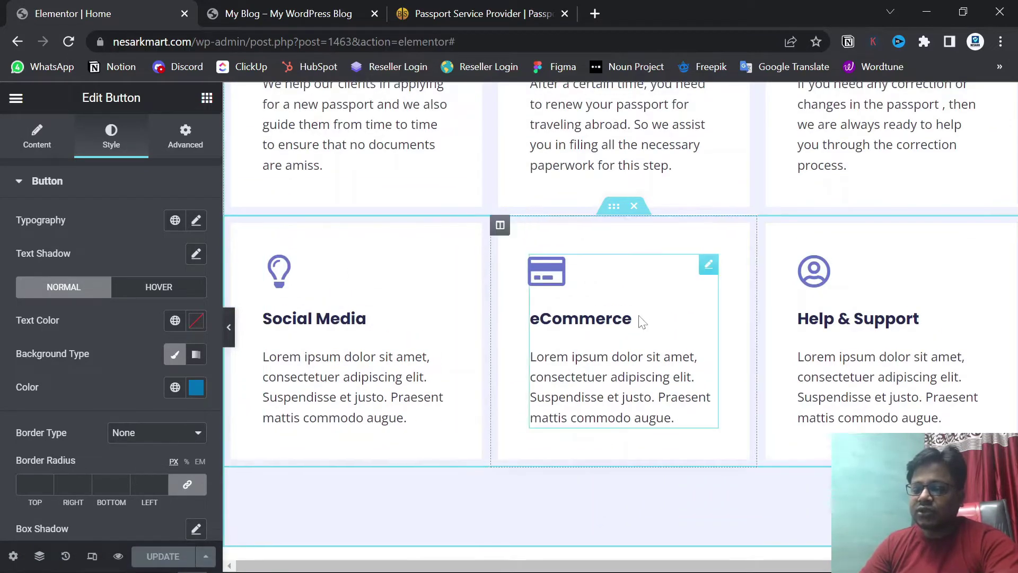
{"action": "scroll", "coordinate": [643, 322], "scroll_direction": "up", "scroll_amount": 3}
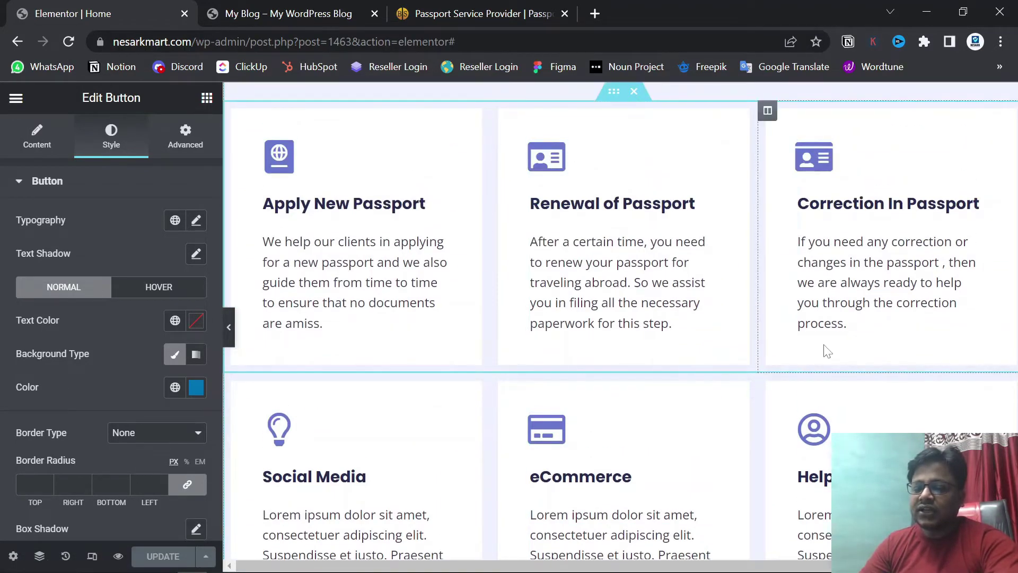
{"action": "scroll", "coordinate": [828, 348], "scroll_direction": "down", "scroll_amount": 8}
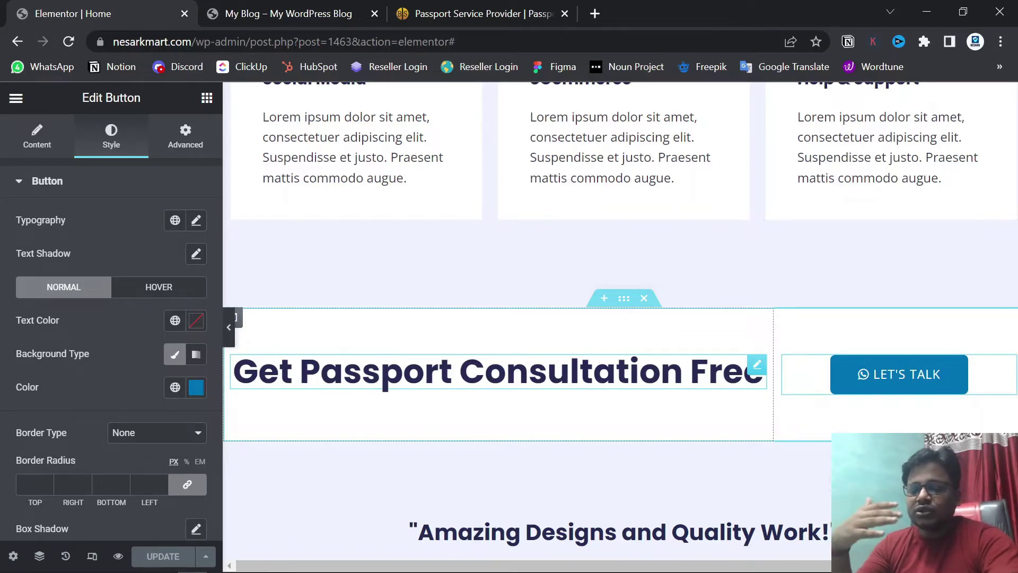
- Copy the LET'S TALK button's background color code #0274BE
{"action": "left_click", "coordinate": [197, 387]}
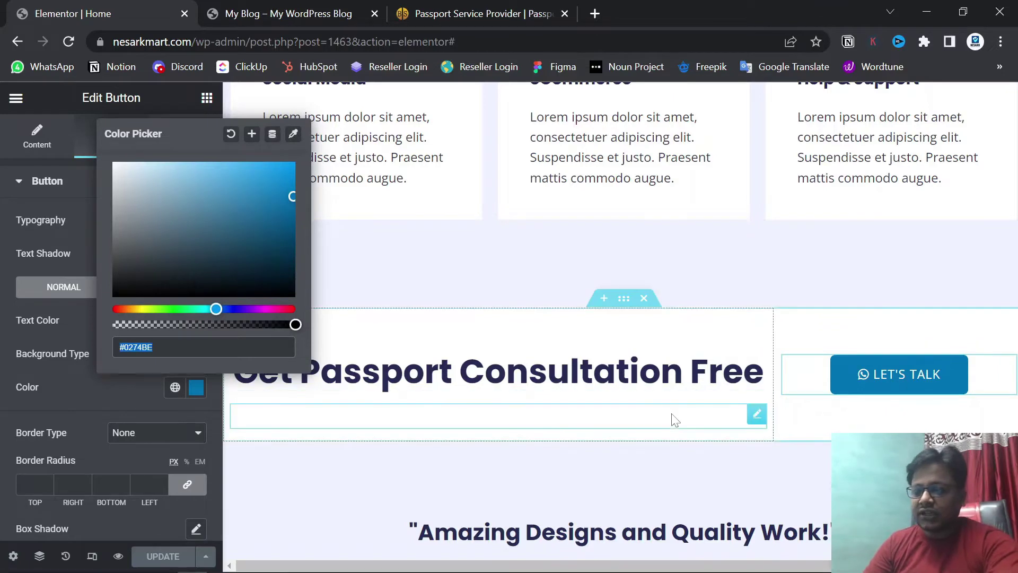
{"action": "scroll", "coordinate": [672, 418], "scroll_direction": "up", "scroll_amount": 5}
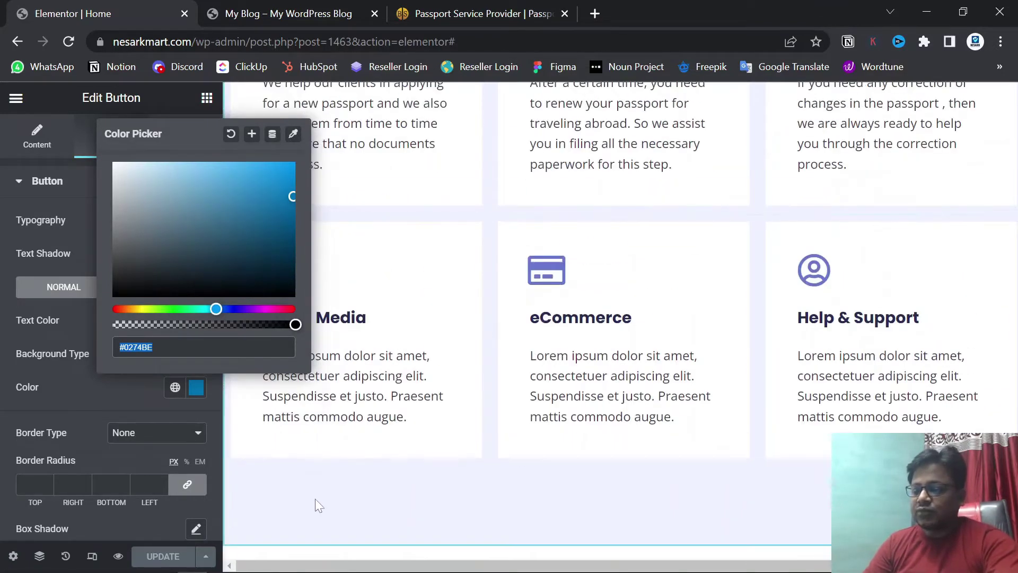
{"action": "left_click", "coordinate": [119, 397]}
{"action": "scroll", "coordinate": [621, 403], "scroll_direction": "up", "scroll_amount": 2}
{"action": "scroll", "coordinate": [559, 357], "scroll_direction": "up", "scroll_amount": 2}
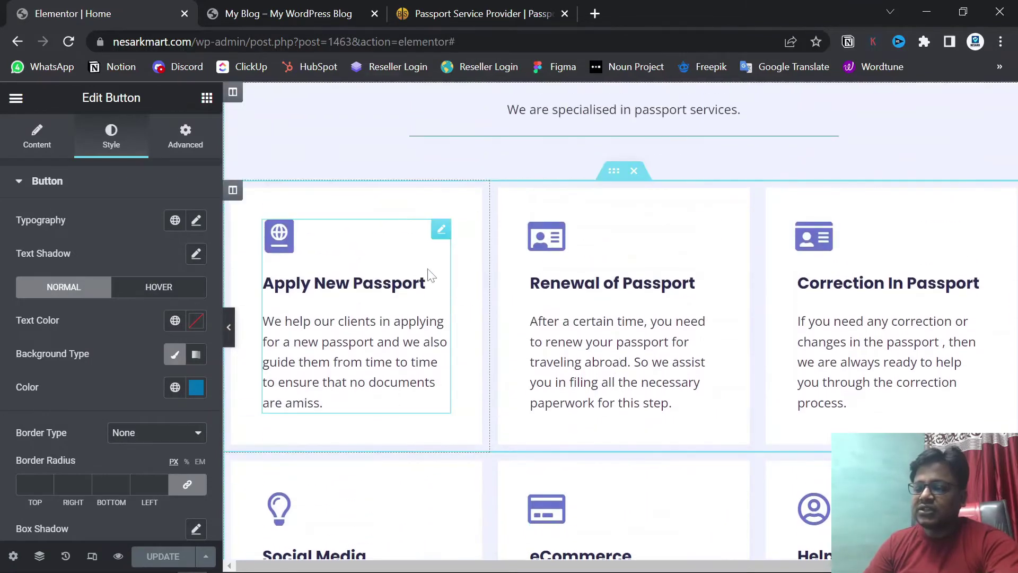
- Set the primary color of the Apply New Passport icon box to #0274BE and update the page
{"action": "left_click", "coordinate": [439, 232]}
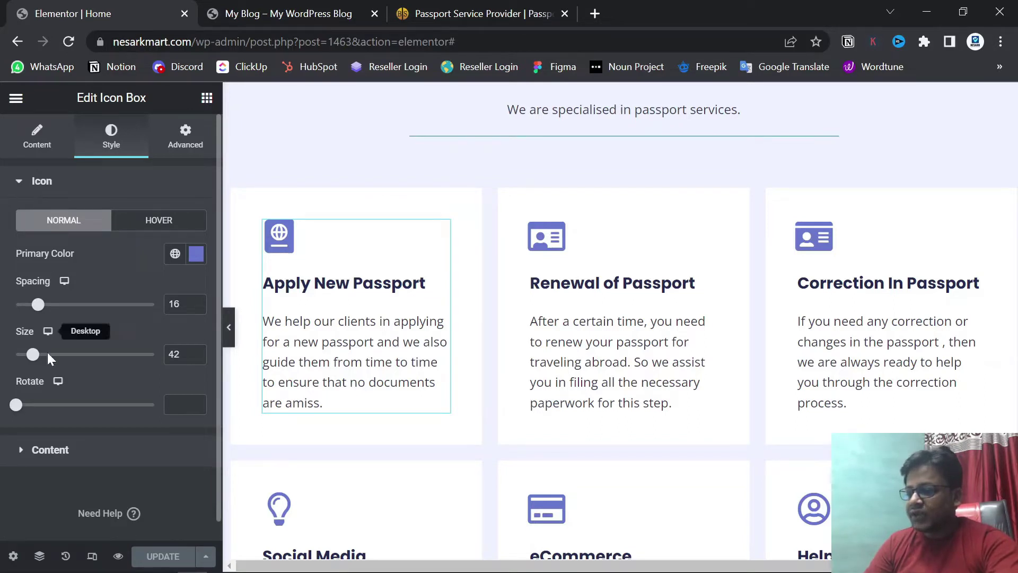
{"action": "left_click", "coordinate": [196, 257]}
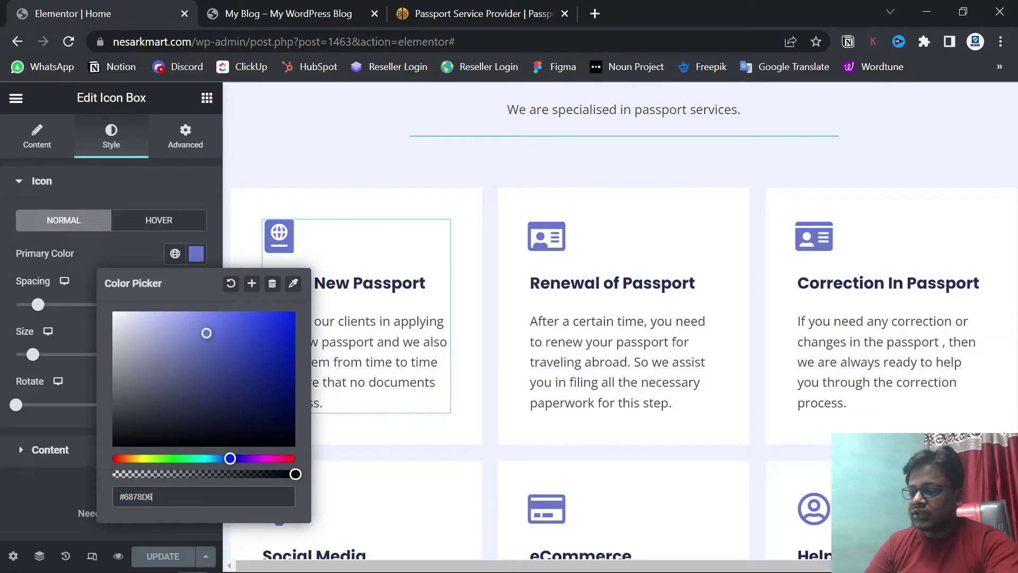
{"action": "key", "text": "BackSpace"}
{"action": "key", "text": "BackSpace"}
{"action": "key", "text": "BackSpace"}
{"action": "key", "text": "BackSpace"}
{"action": "key", "text": "BackSpace"}
{"action": "key", "text": "BackSpace"}
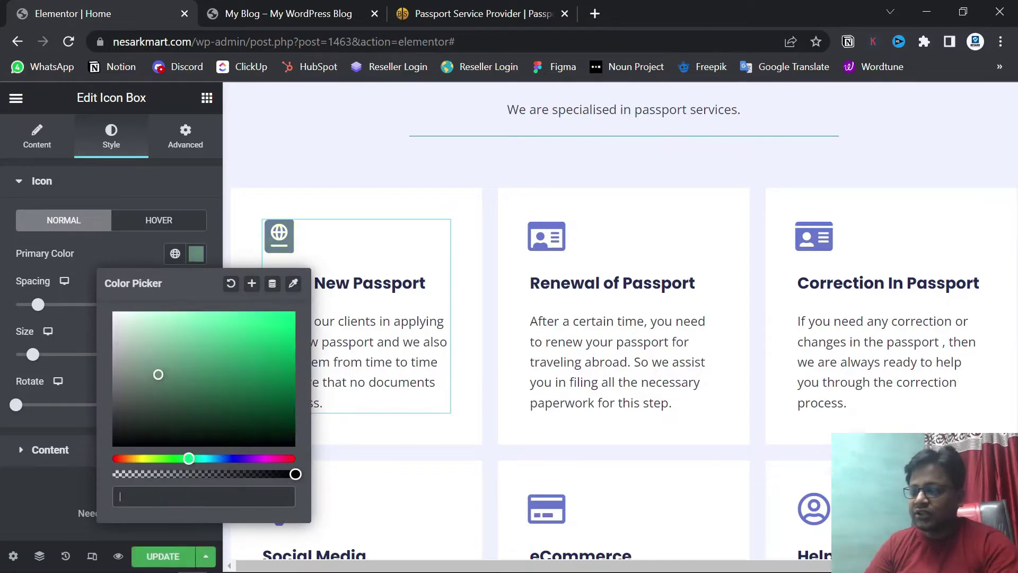
{"action": "type", "text": "#0274BE"}
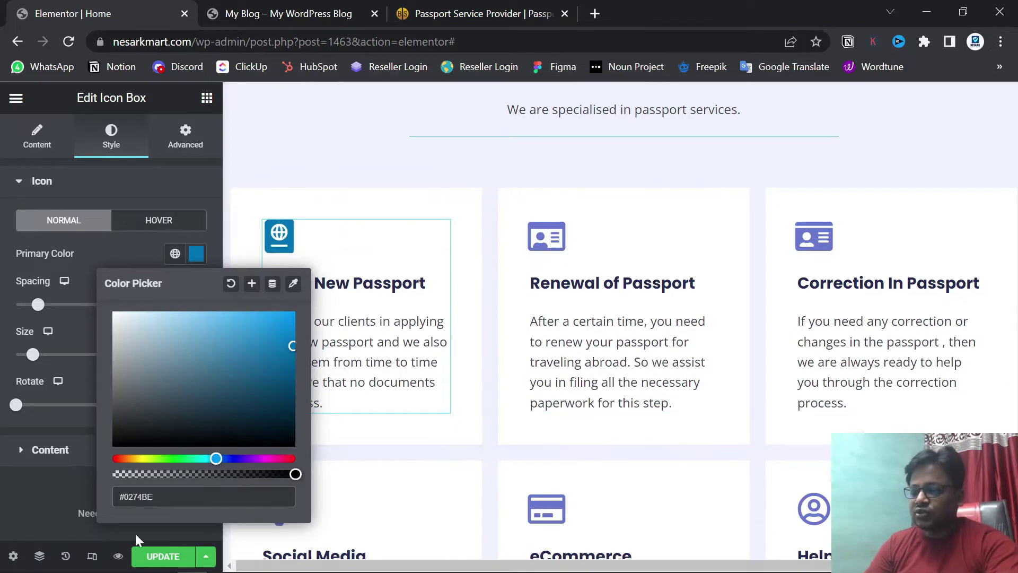
{"action": "left_click", "coordinate": [21, 483]}
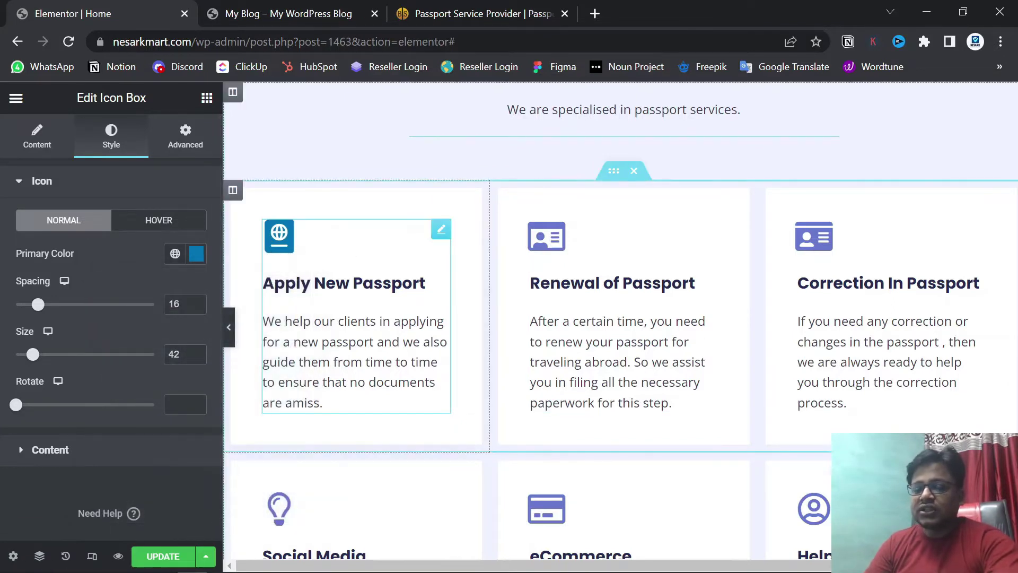
{"action": "left_click", "coordinate": [163, 557]}
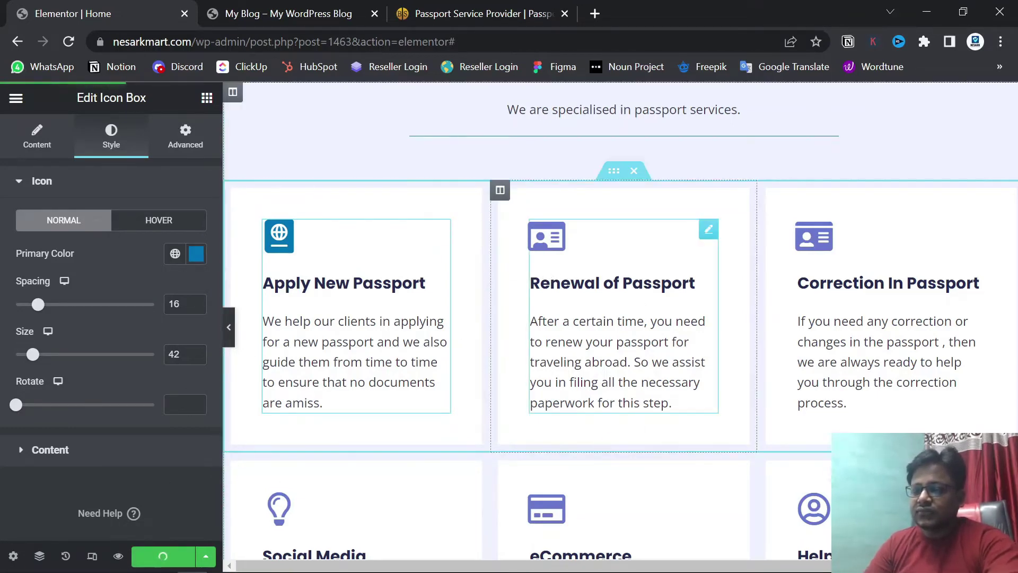
- Review the page's consultation banner, switch to the reference site, and examine the section that follows its consultation banner
{"action": "scroll", "coordinate": [642, 276], "scroll_direction": "down", "scroll_amount": 6}
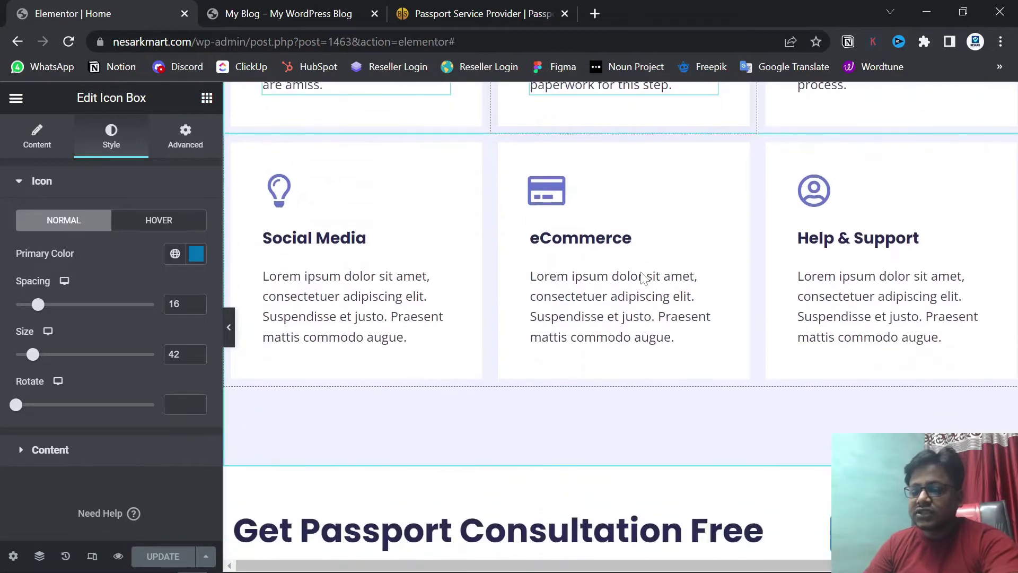
{"action": "scroll", "coordinate": [642, 277], "scroll_direction": "down", "scroll_amount": 6}
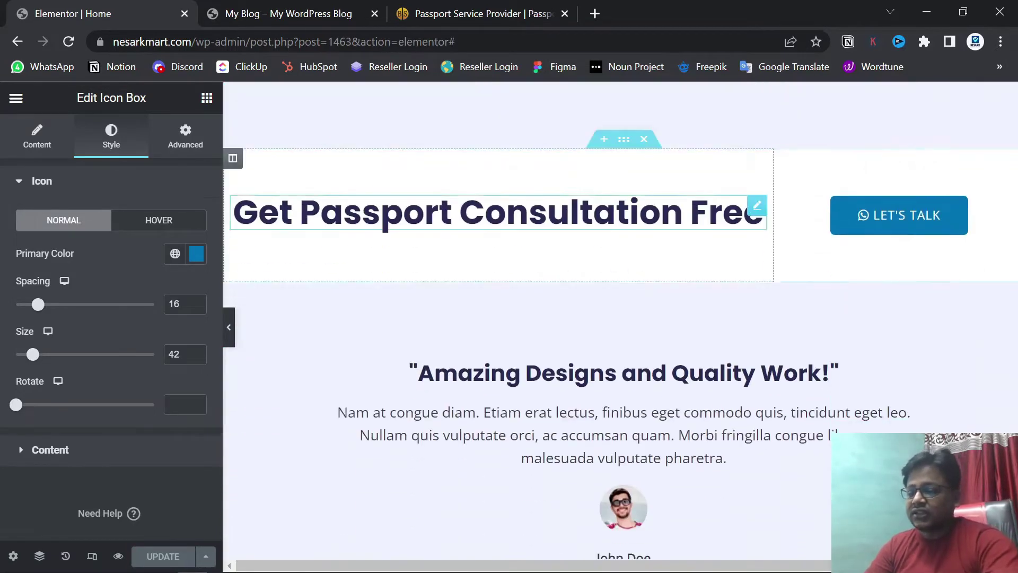
{"action": "scroll", "coordinate": [800, 245], "scroll_direction": "down", "scroll_amount": 2}
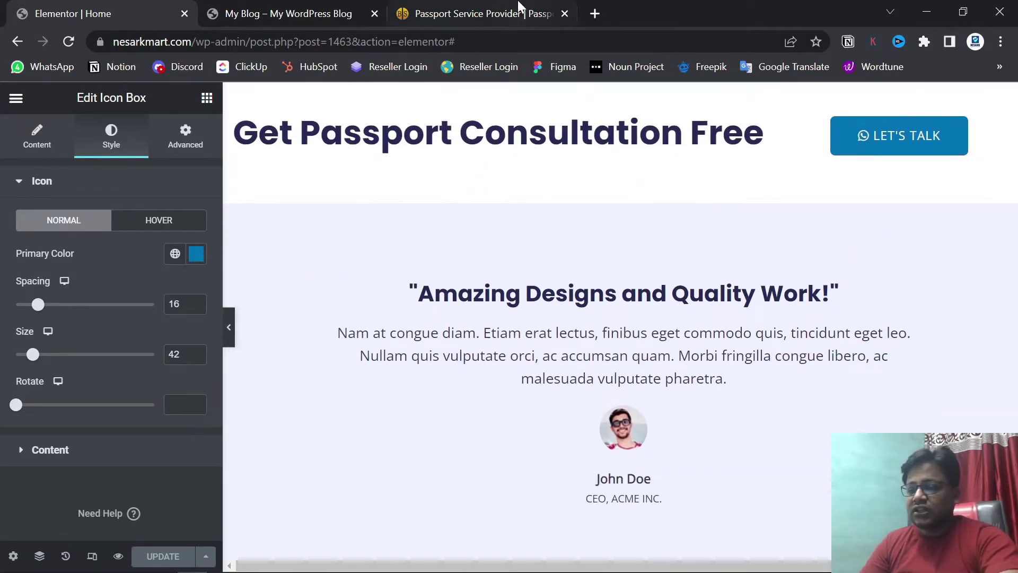
{"action": "left_click", "coordinate": [478, 13]}
{"action": "scroll", "coordinate": [682, 306], "scroll_direction": "down", "scroll_amount": 15}
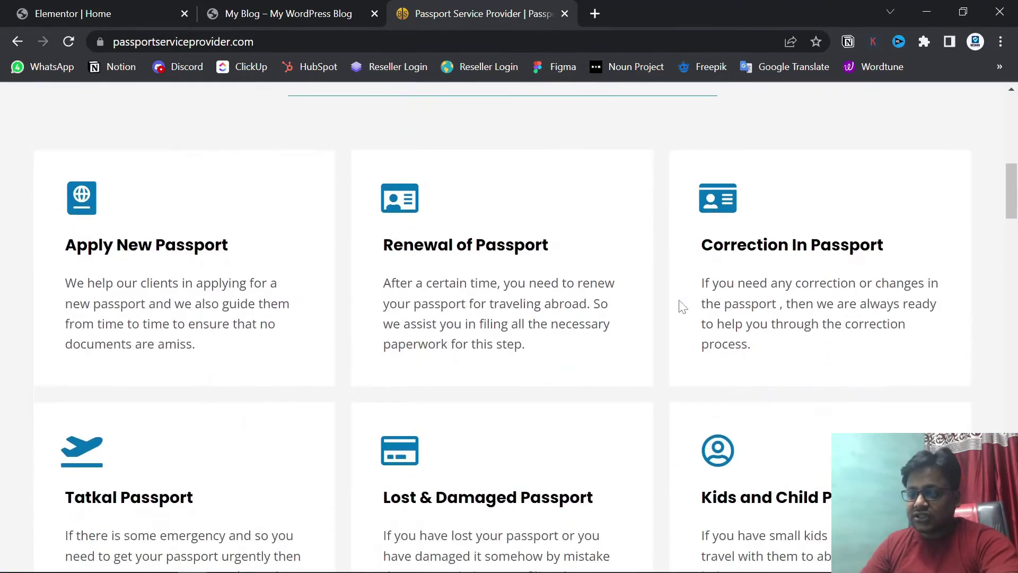
{"action": "scroll", "coordinate": [679, 306], "scroll_direction": "down", "scroll_amount": 5}
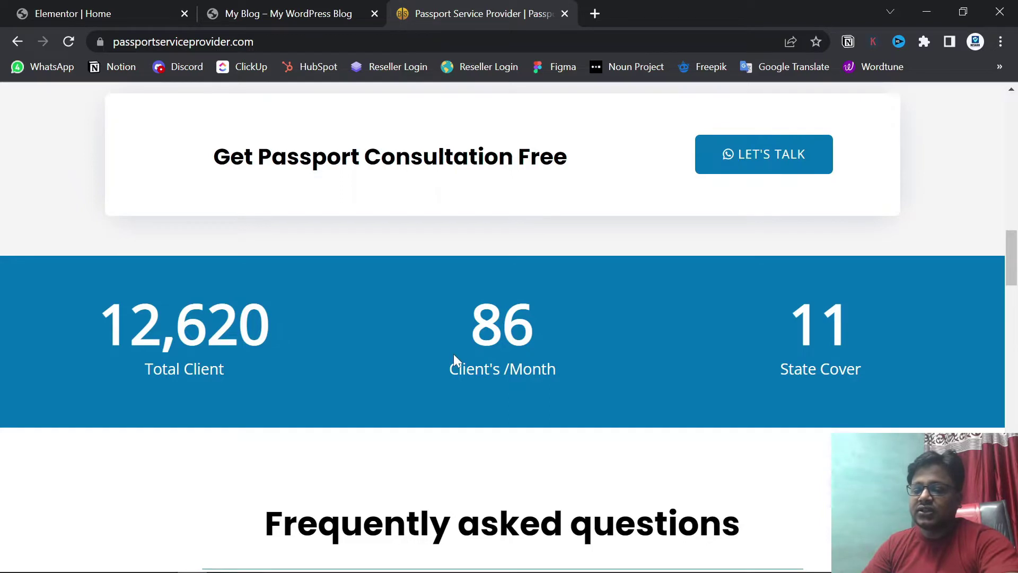
{"action": "scroll", "coordinate": [452, 355], "scroll_direction": "down", "scroll_amount": 2}
{"action": "scroll", "coordinate": [283, 377], "scroll_direction": "up", "scroll_amount": 3}
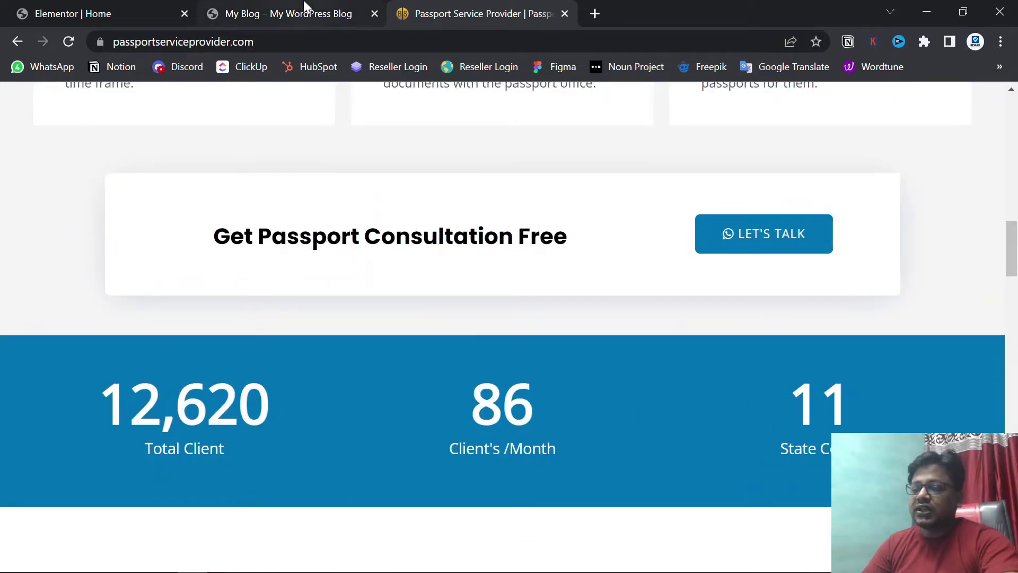
- Return to the Elementor page and insert a section with three equal columns between the consultation banner and the testimonial
{"action": "left_click", "coordinate": [103, 10]}
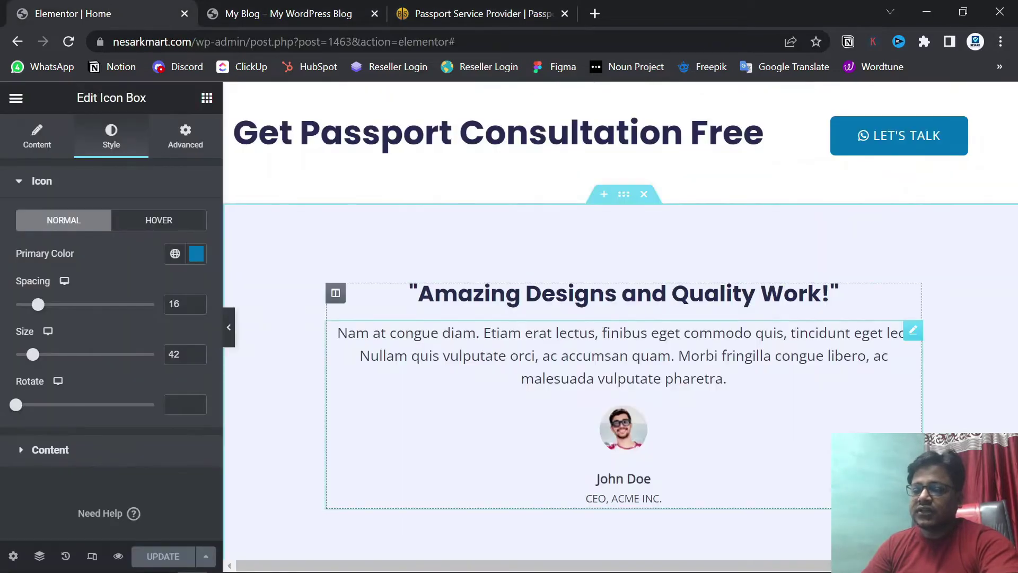
{"action": "scroll", "coordinate": [612, 356], "scroll_direction": "up", "scroll_amount": 3}
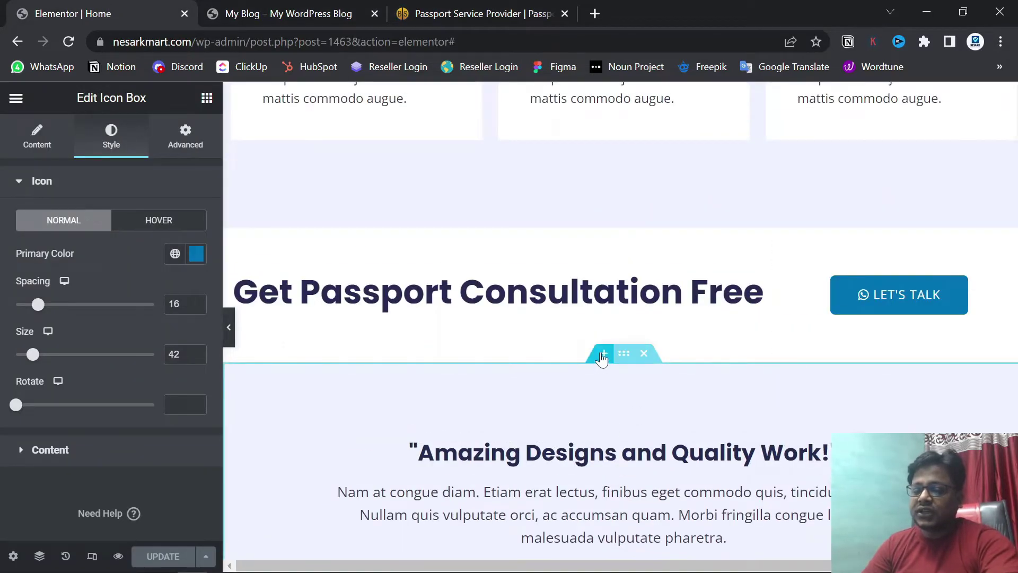
{"action": "left_click", "coordinate": [604, 355]}
{"action": "scroll", "coordinate": [706, 386], "scroll_direction": "down", "scroll_amount": 3}
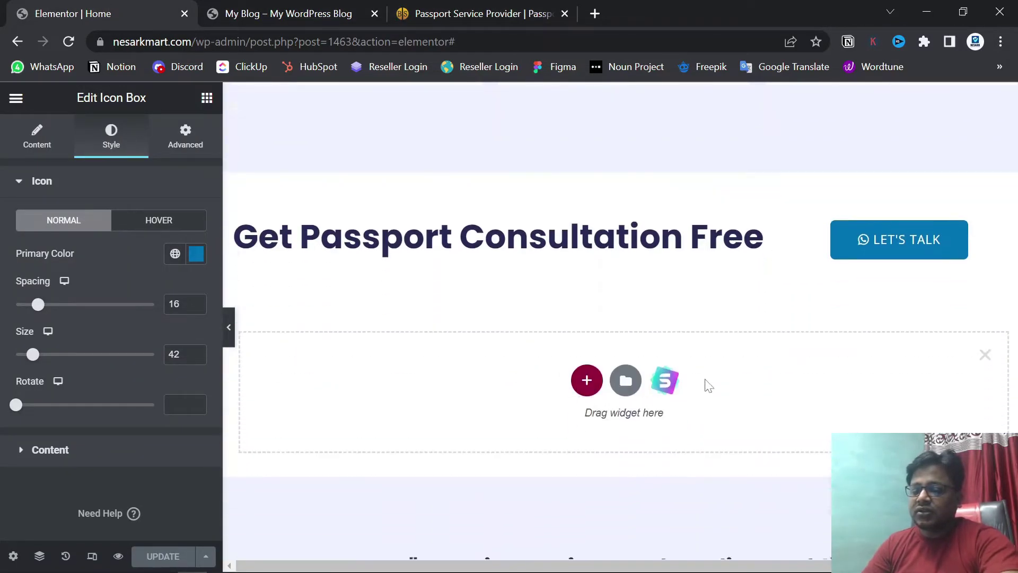
{"action": "left_click", "coordinate": [477, 13]}
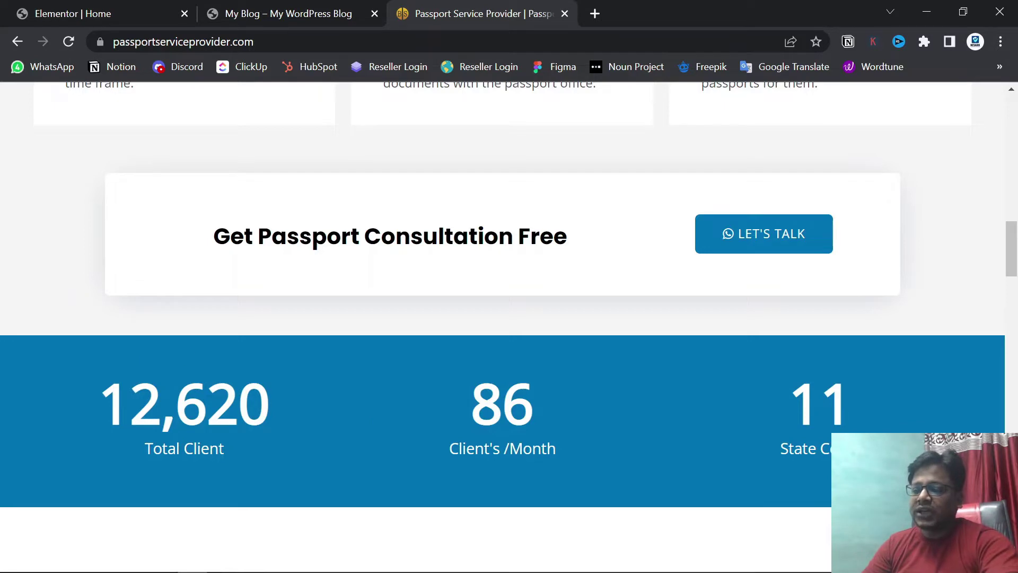
{"action": "left_click", "coordinate": [74, 8]}
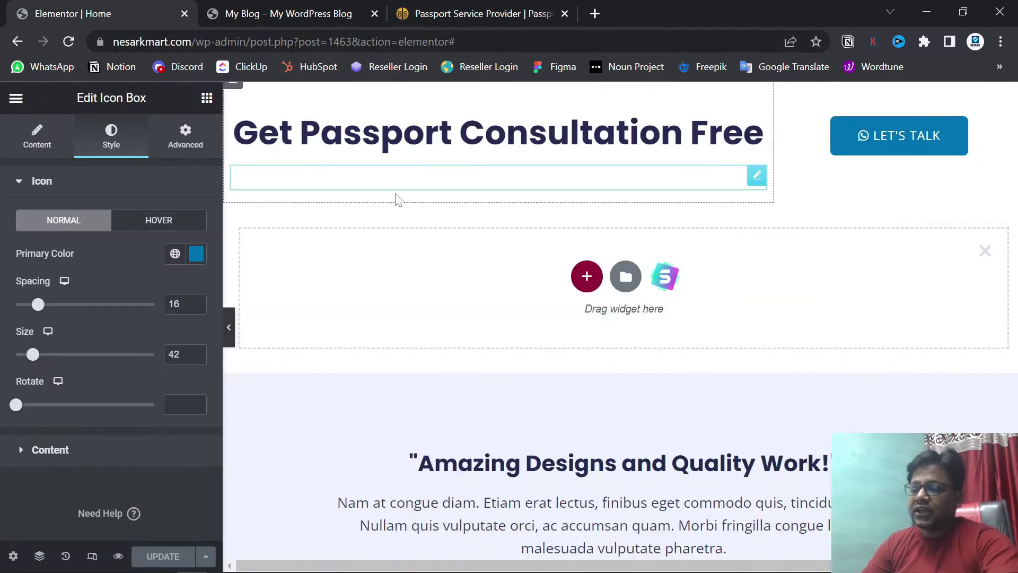
{"action": "left_click", "coordinate": [586, 277]}
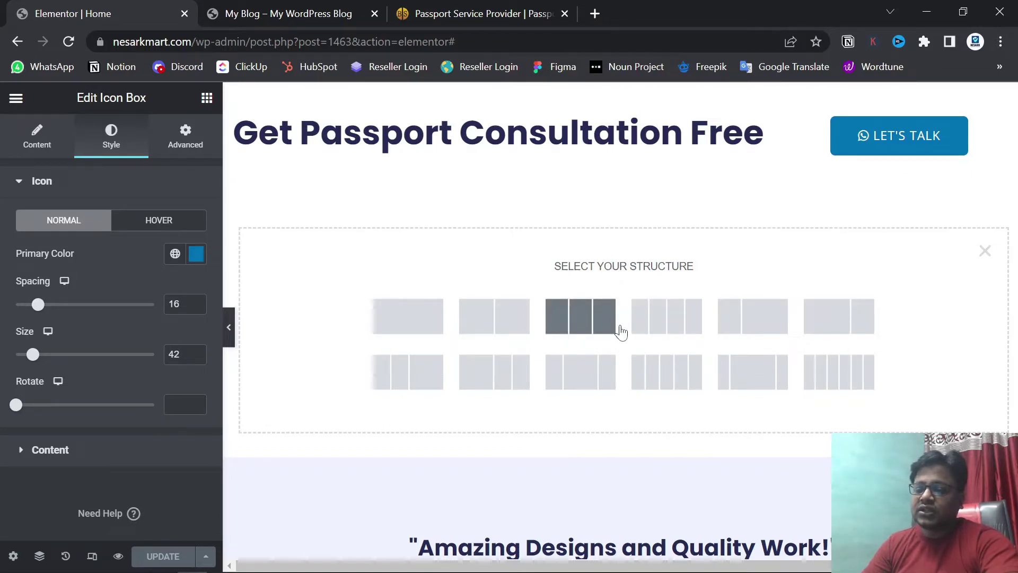
{"action": "left_click", "coordinate": [580, 316]}
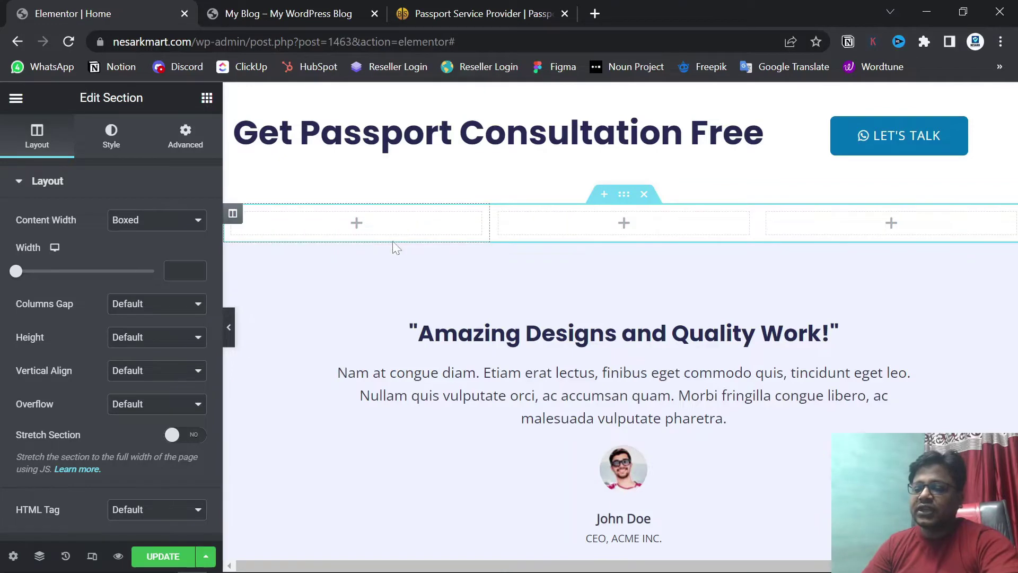
- Check the reference site's statistics band, return to the Elementor page, and add a Counter widget to the new section's first column
{"action": "left_click", "coordinate": [472, 13]}
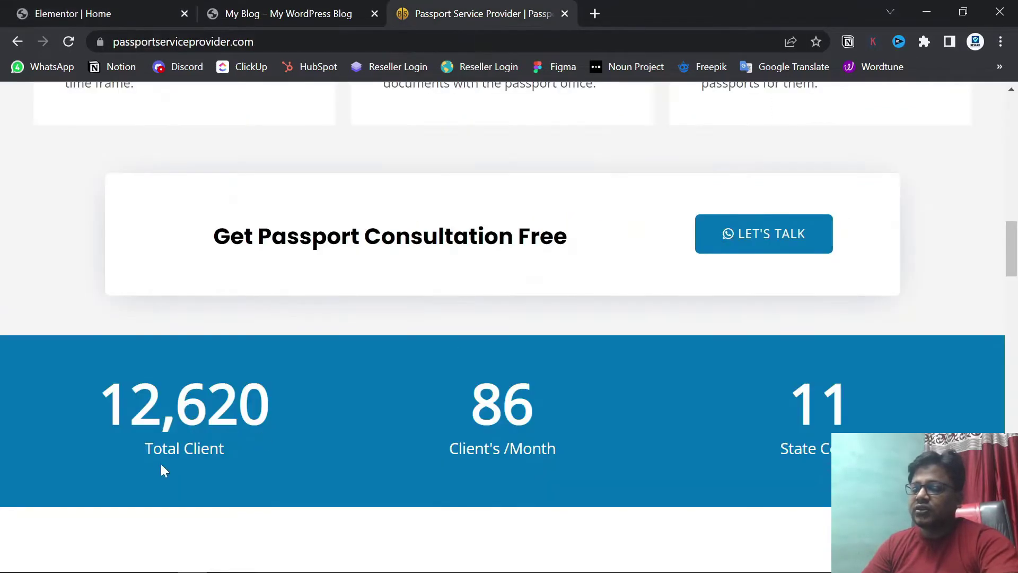
{"action": "left_click", "coordinate": [74, 10]}
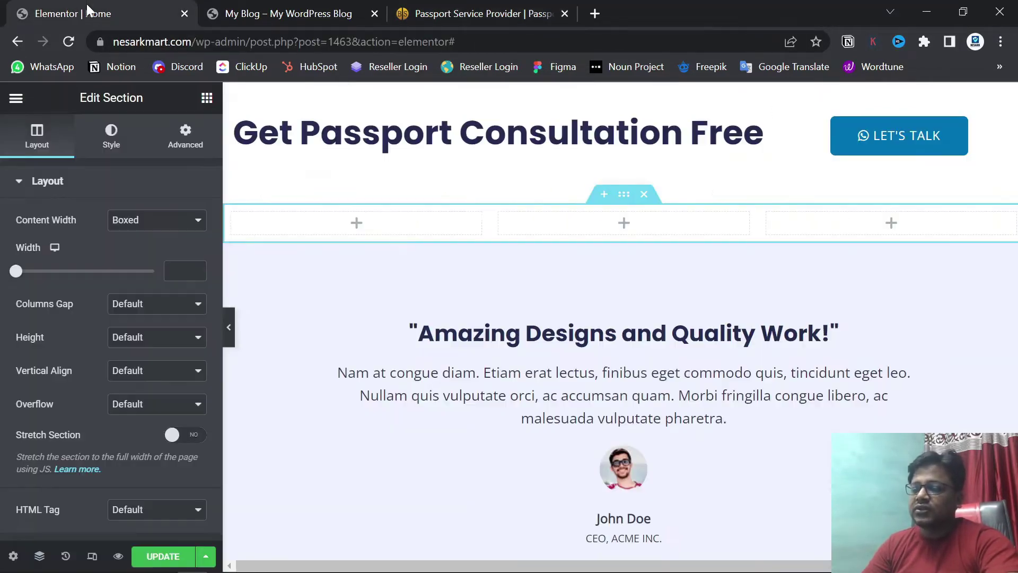
{"action": "left_click", "coordinate": [207, 99]}
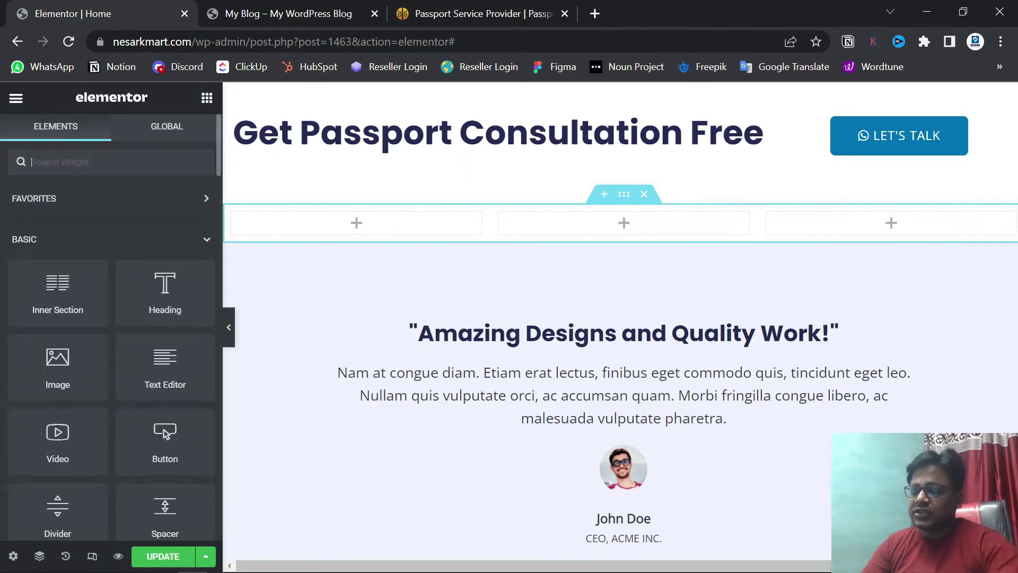
{"action": "type", "text": "cou"}
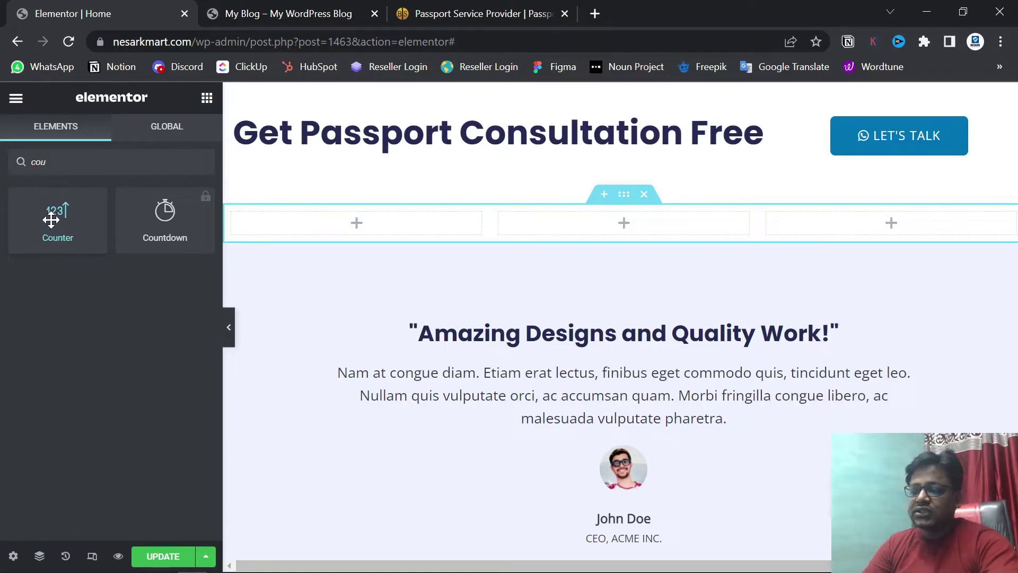
{"action": "left_click_drag", "start_coordinate": [51, 219], "coordinate": [309, 218]}
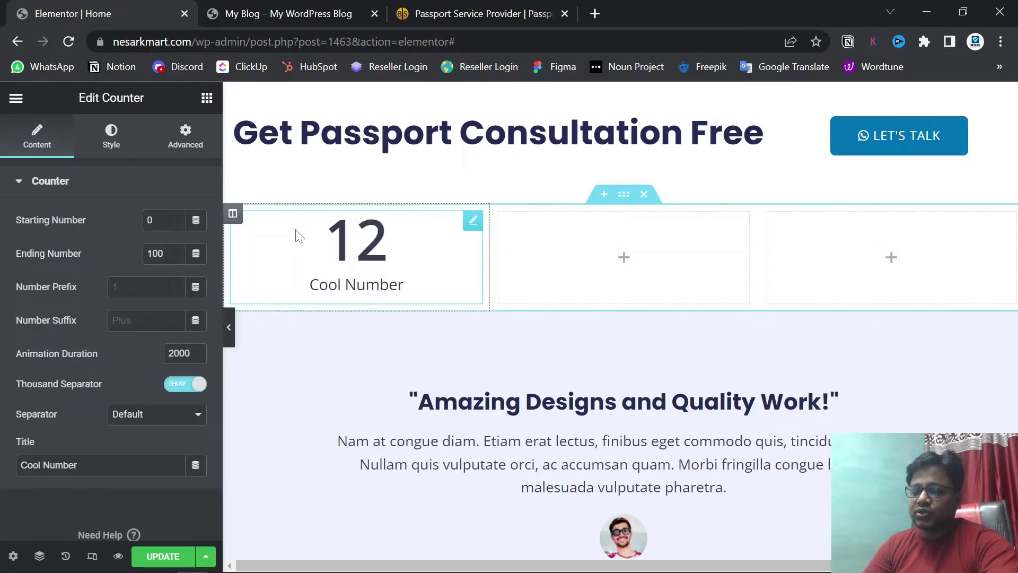
- Add a Counter widget to both the second and third columns of the statistics section
{"action": "left_click", "coordinate": [206, 99]}
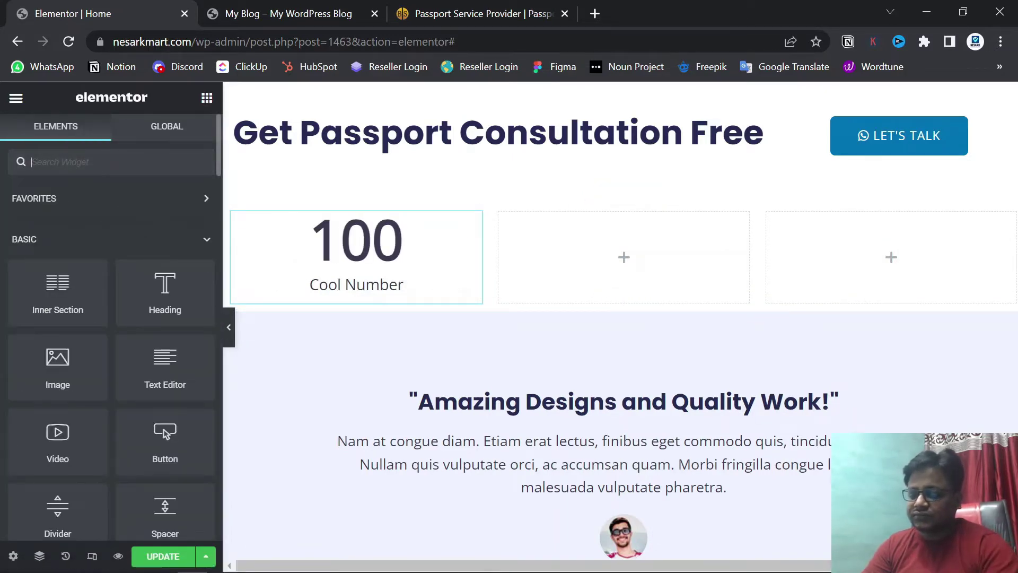
{"action": "type", "text": "cou"}
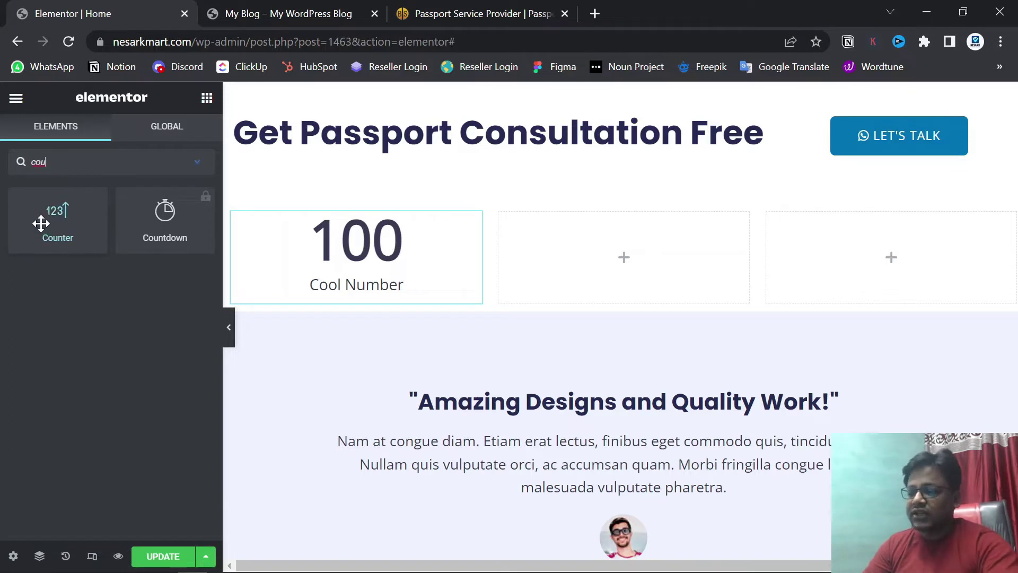
{"action": "left_click_drag", "start_coordinate": [41, 221], "coordinate": [583, 260]}
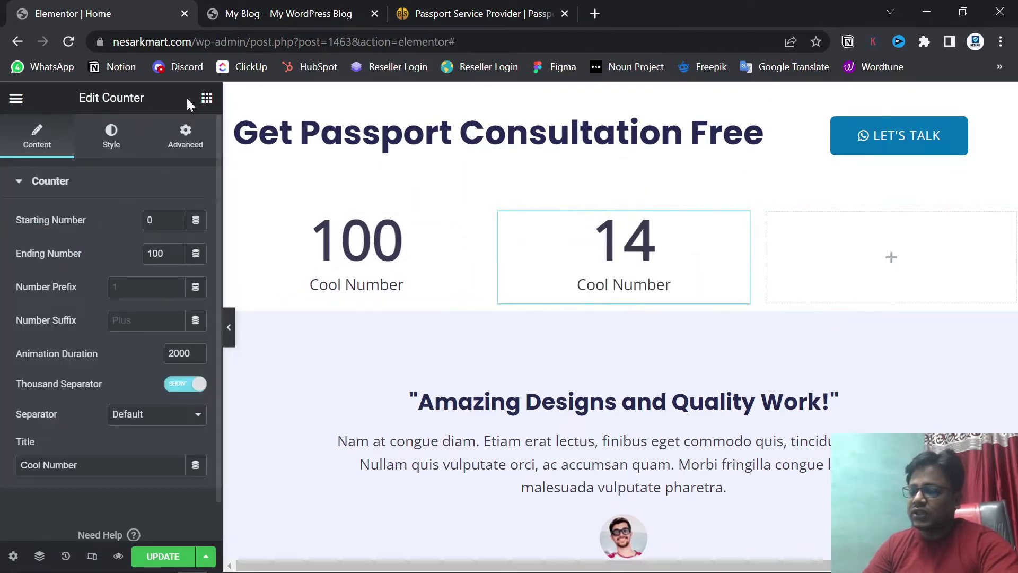
{"action": "left_click", "coordinate": [207, 98]}
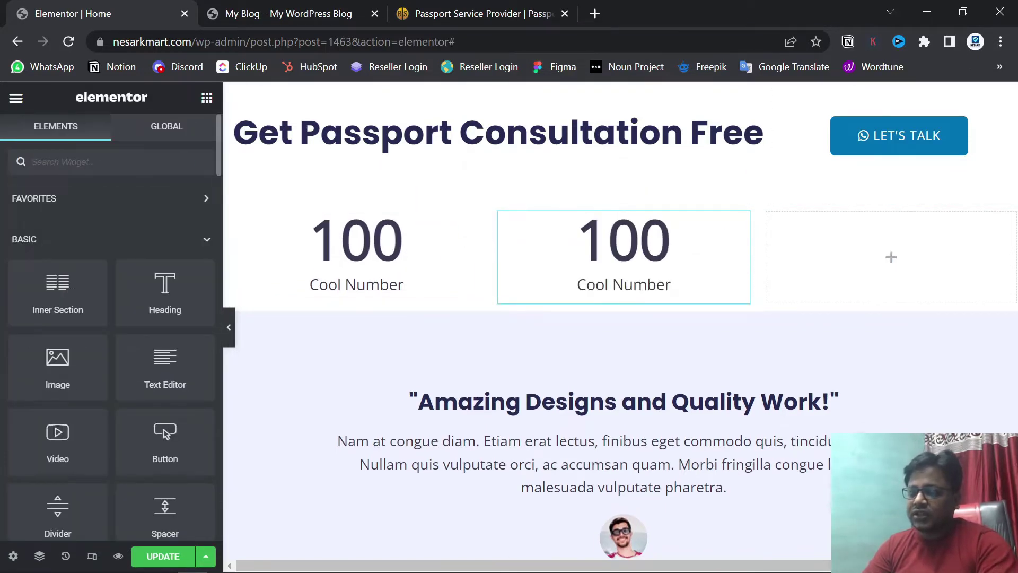
{"action": "type", "text": "cou"}
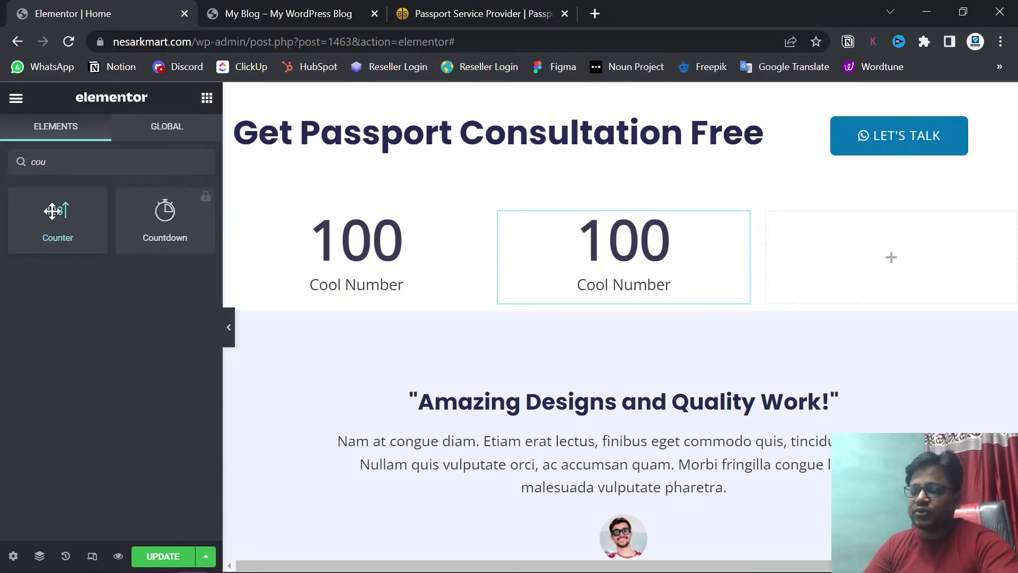
{"action": "left_click_drag", "start_coordinate": [39, 231], "coordinate": [866, 246]}
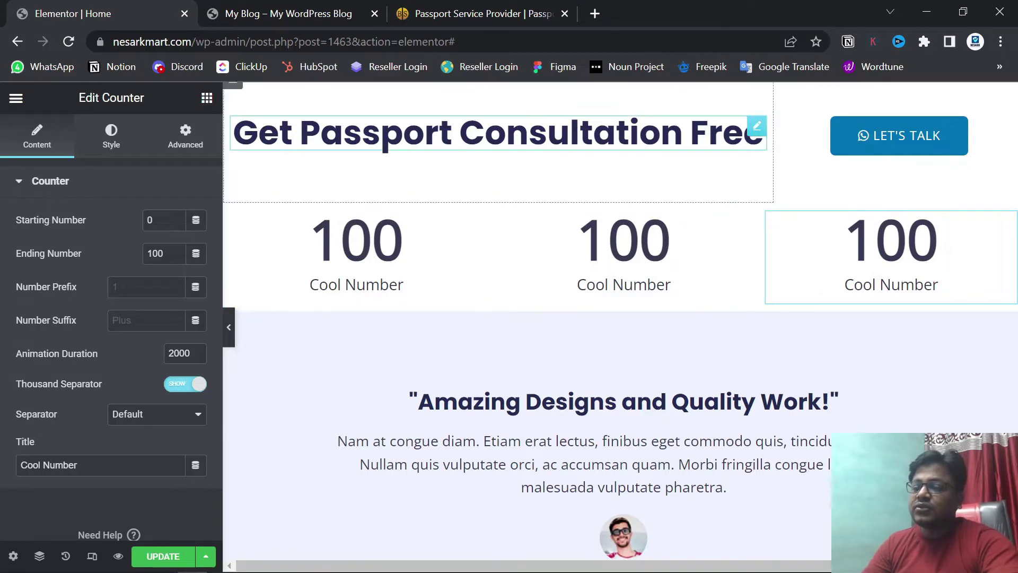
- Compare with the reference site's statistics band and give the counter section a classic background in color #0274BE
{"action": "left_click", "coordinate": [477, 13]}
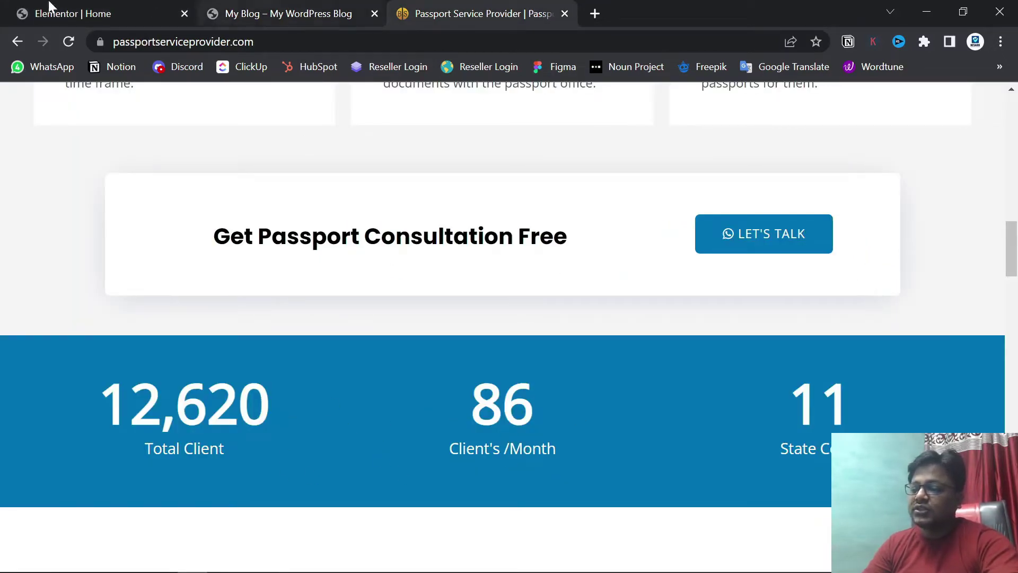
{"action": "left_click", "coordinate": [95, 12]}
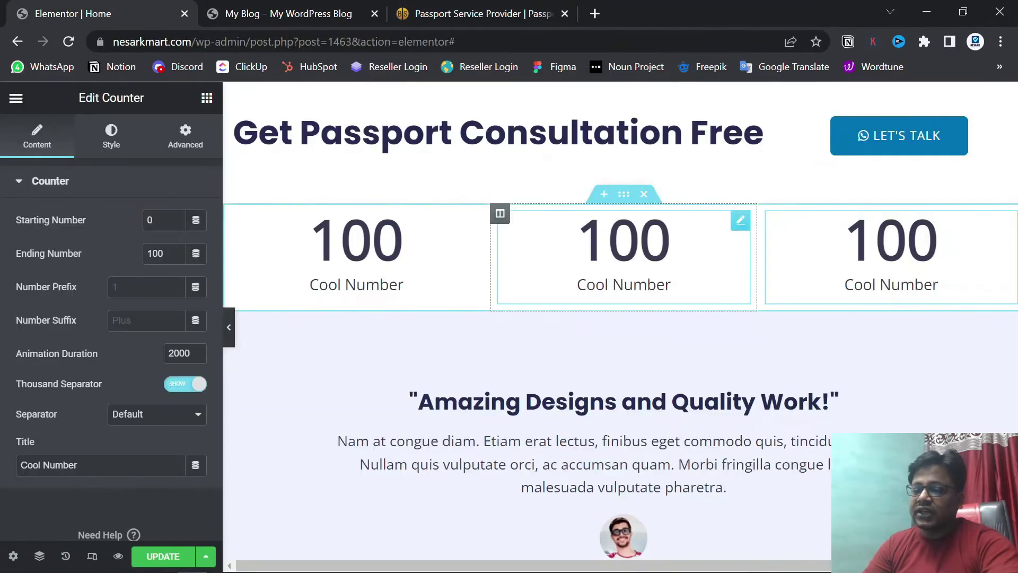
{"action": "left_click", "coordinate": [624, 194]}
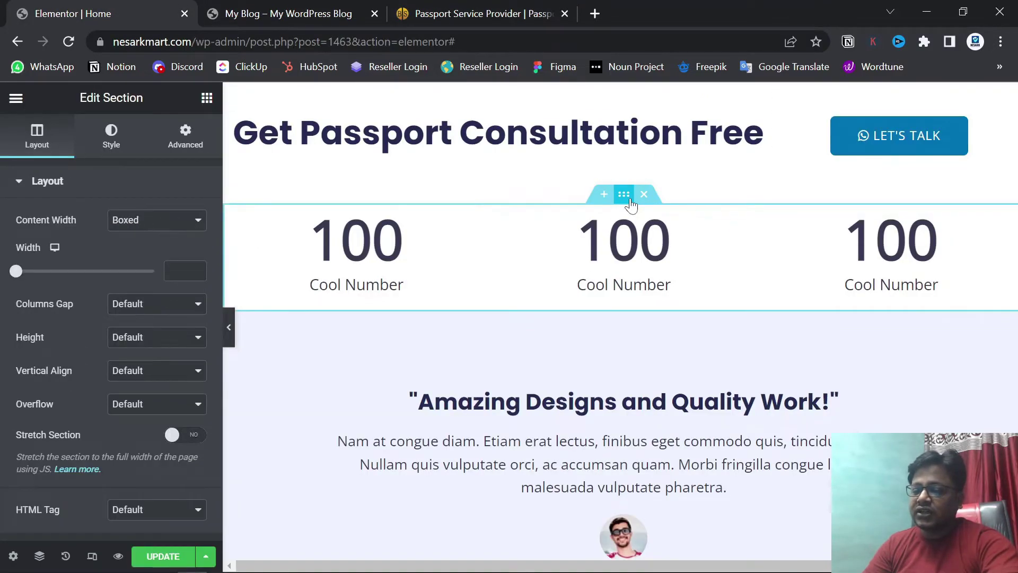
{"action": "left_click", "coordinate": [110, 137]}
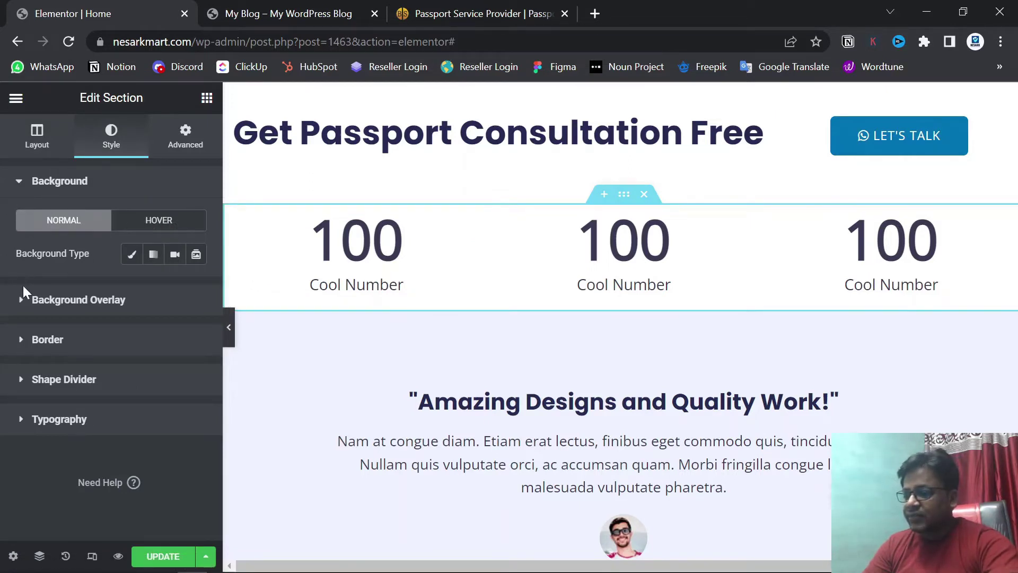
{"action": "left_click", "coordinate": [132, 255]}
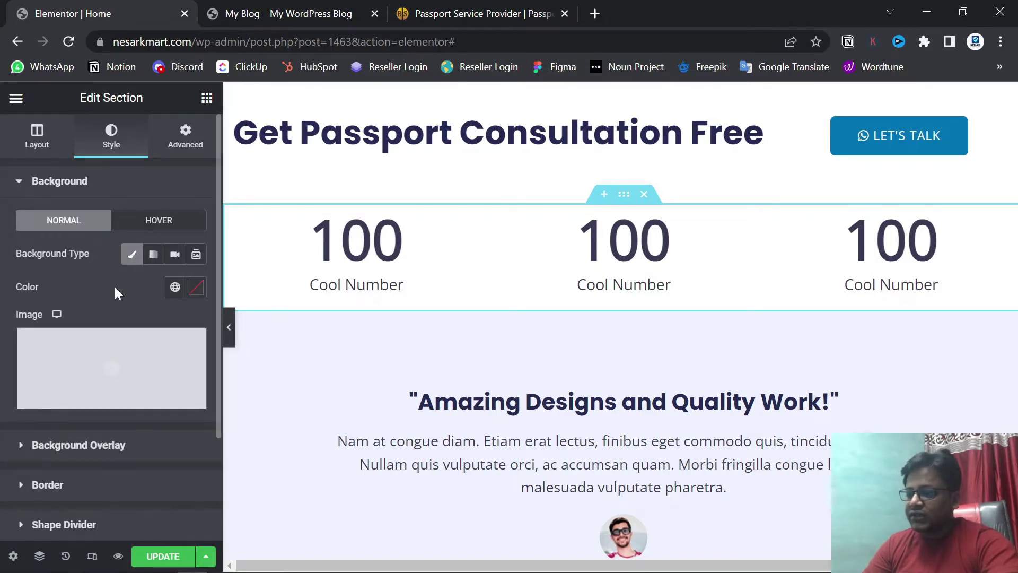
{"action": "left_click", "coordinate": [196, 289]}
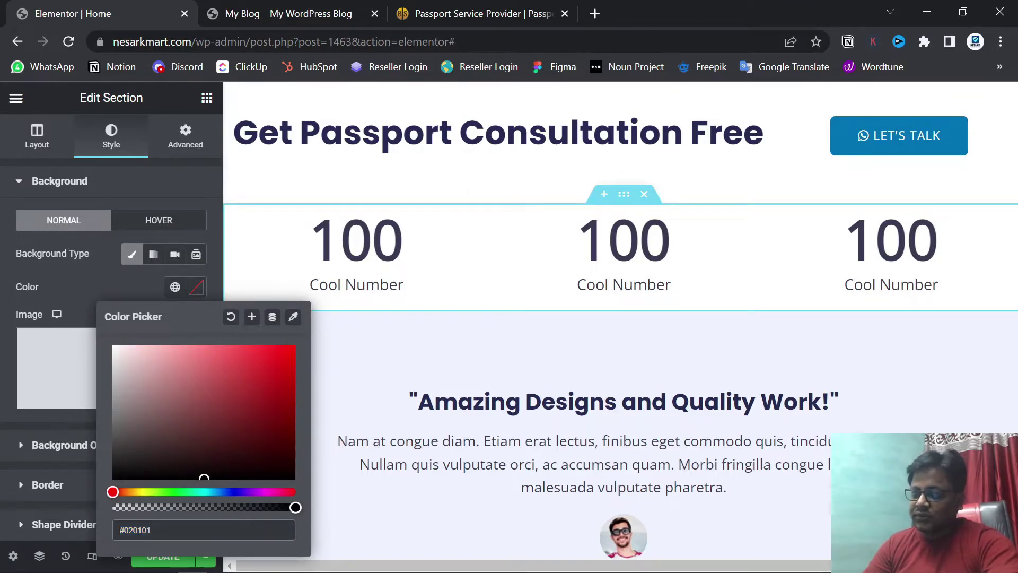
{"action": "type", "text": "#0274BE"}
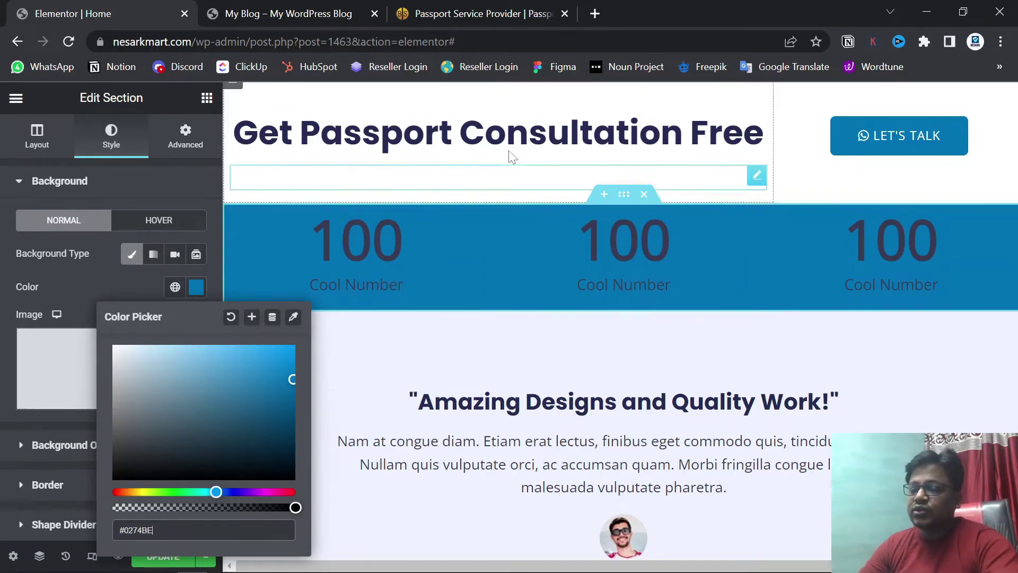
- Check the reference band's spacing, return to the Elementor page, and add a 30 px spacer above the first counter
{"action": "left_click", "coordinate": [474, 11]}
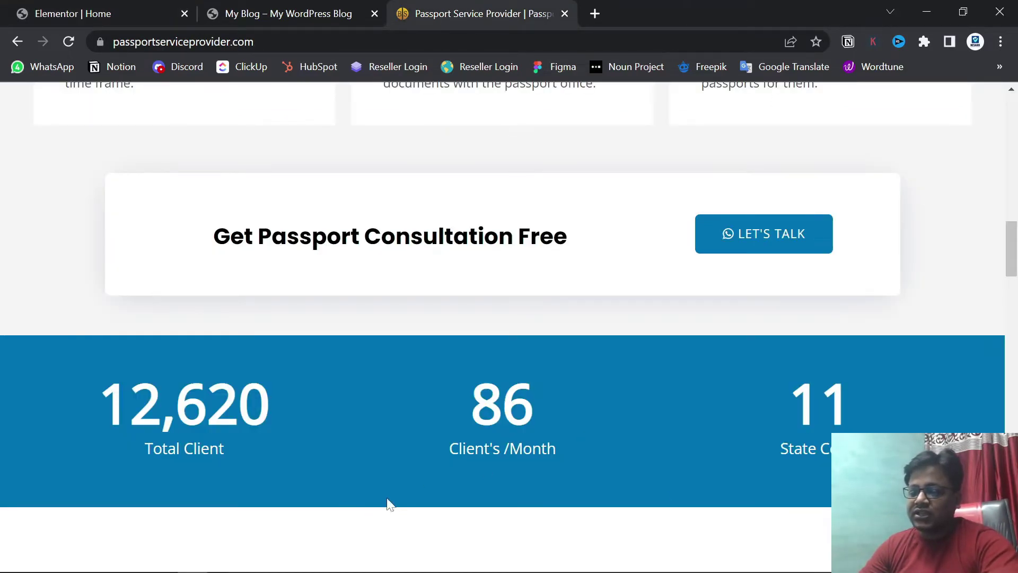
{"action": "left_click", "coordinate": [88, 10]}
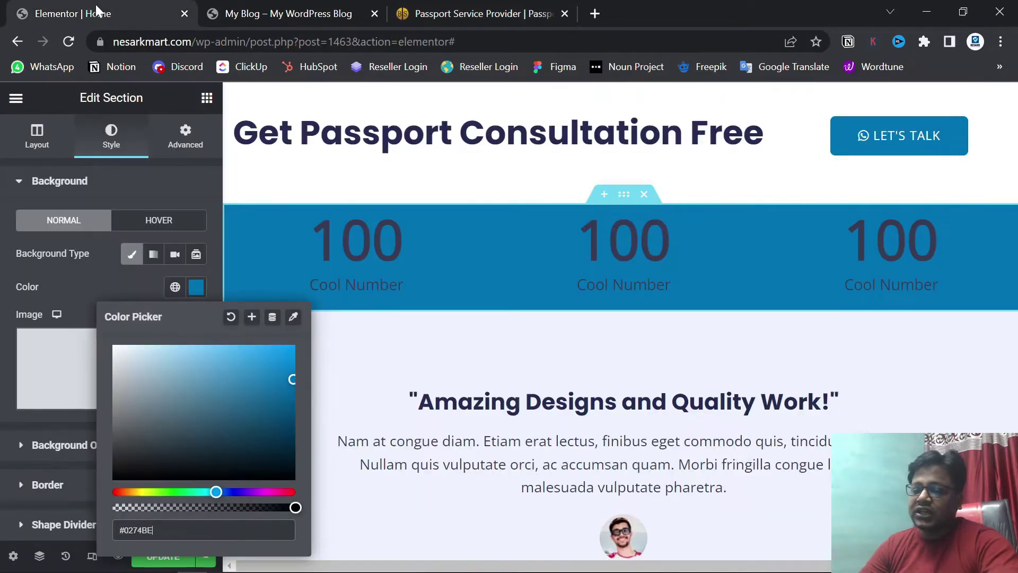
{"action": "left_click", "coordinate": [207, 99]}
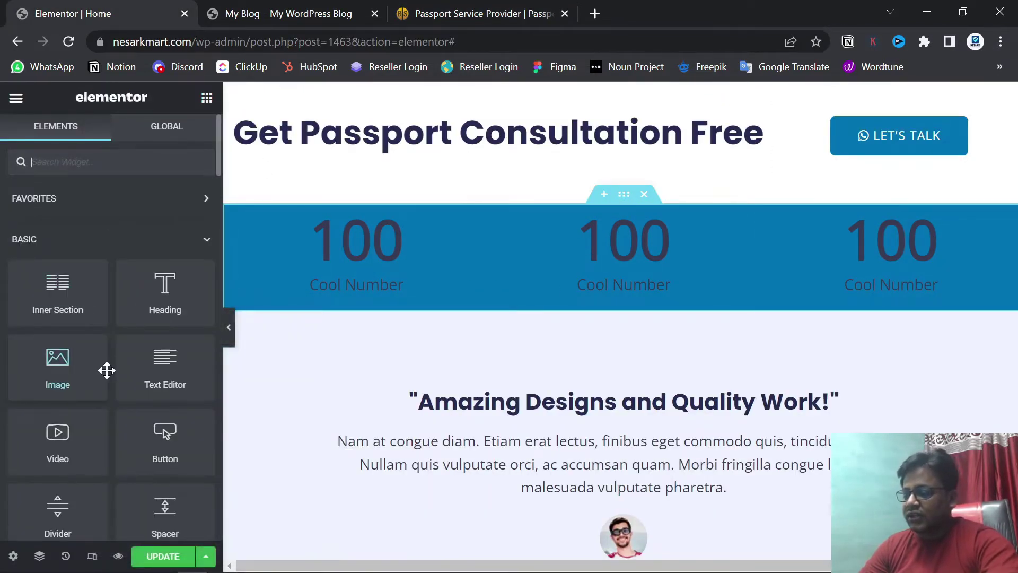
{"action": "scroll", "coordinate": [106, 371], "scroll_direction": "down", "scroll_amount": 3}
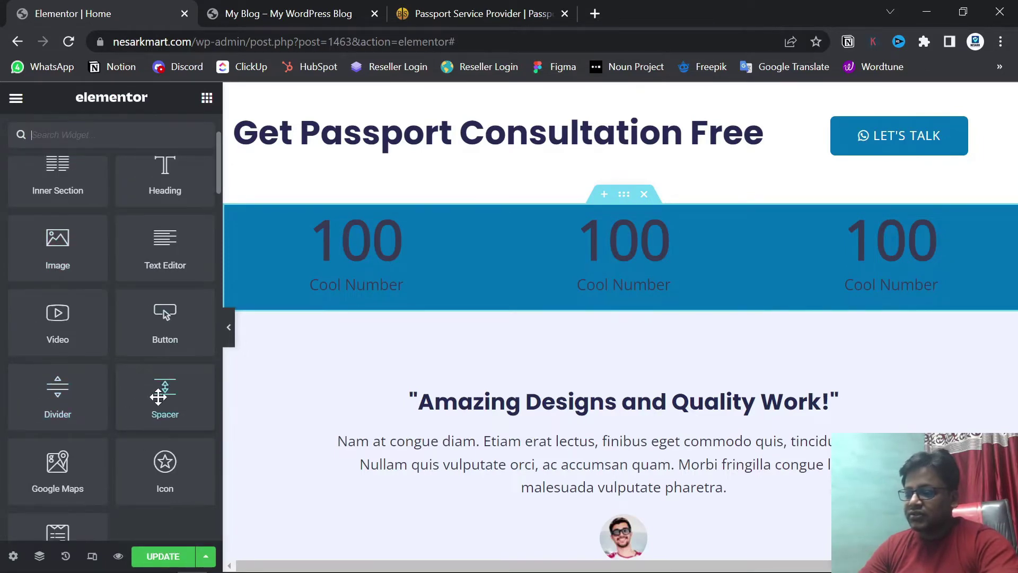
{"action": "left_click_drag", "start_coordinate": [154, 400], "coordinate": [334, 233]}
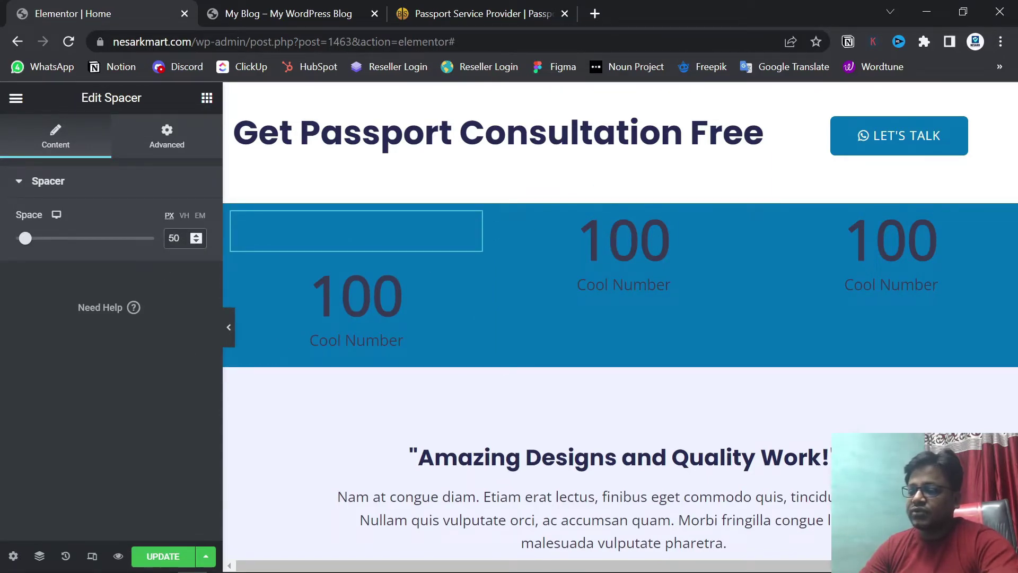
{"action": "left_click", "coordinate": [173, 238]}
{"action": "key", "text": "BackSpace"}
{"action": "key", "text": "BackSpace"}
{"action": "type", "text": "30"}
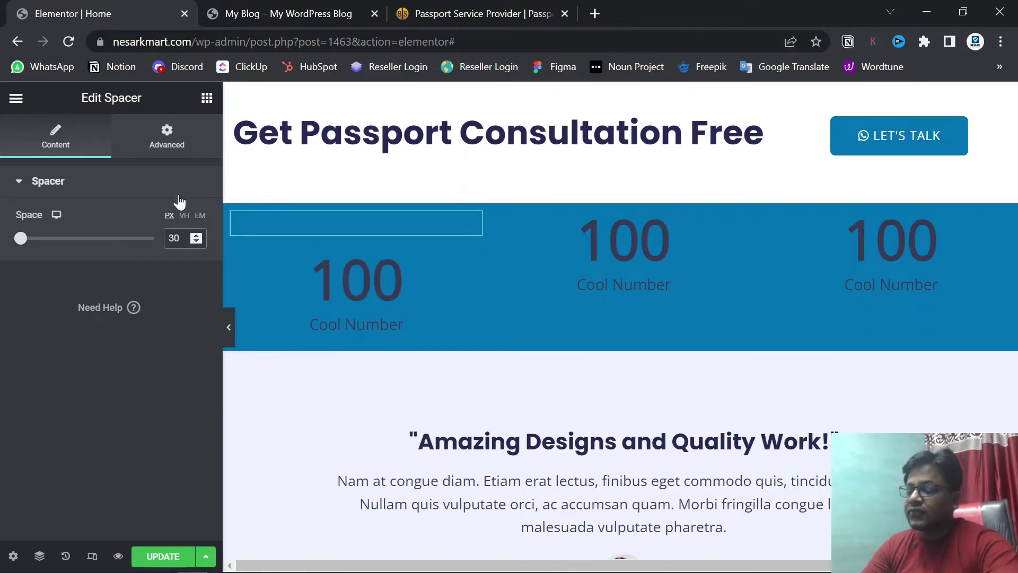
{"action": "left_click", "coordinate": [207, 98]}
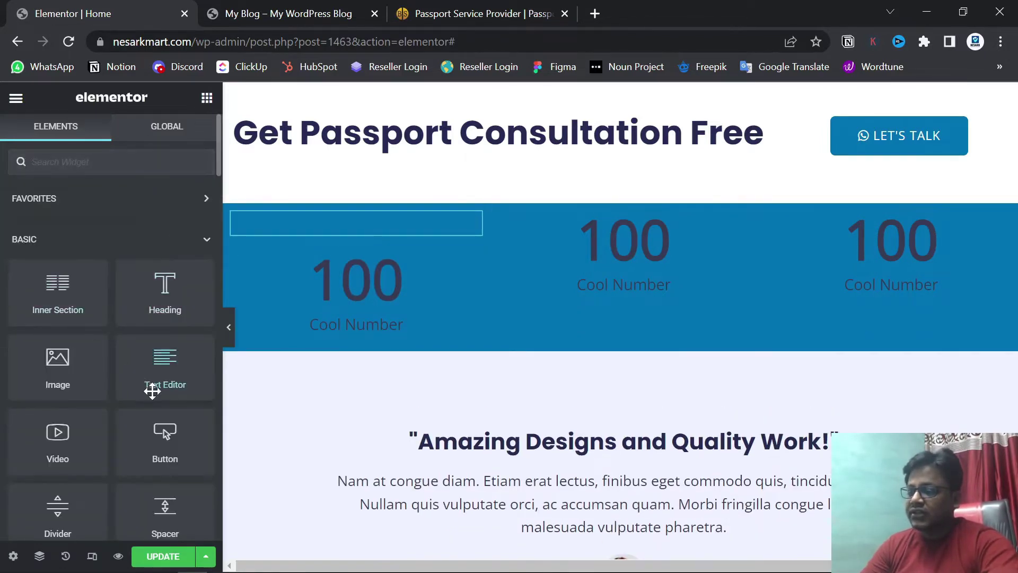
{"action": "left_click_drag", "start_coordinate": [56, 504], "coordinate": [306, 322]}
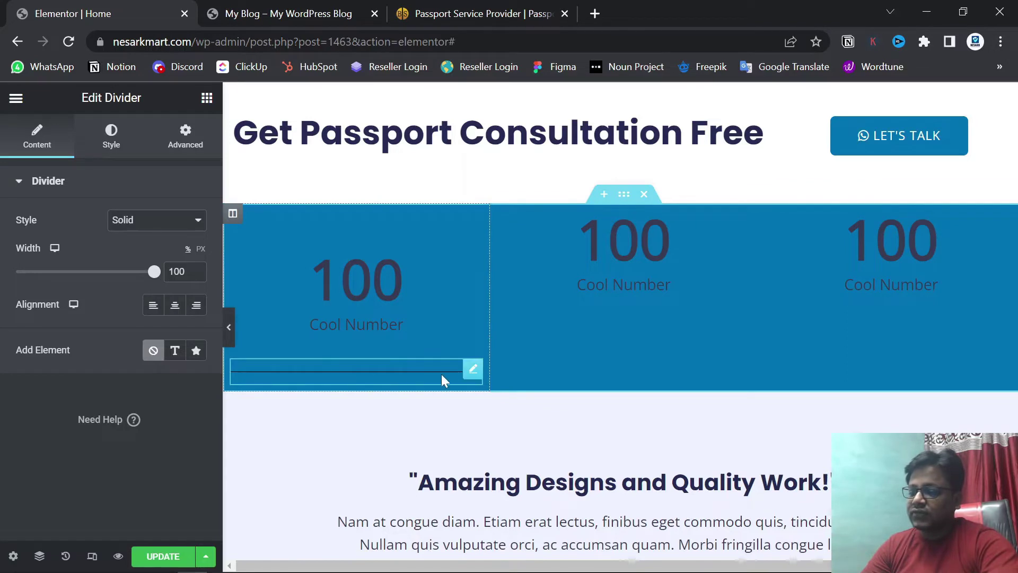
{"action": "right_click", "coordinate": [469, 374]}
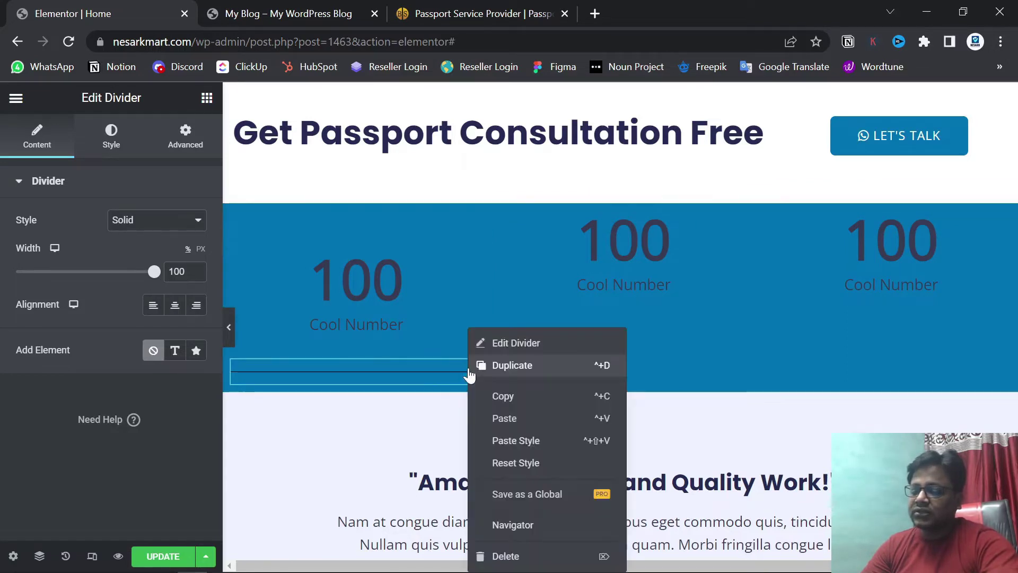
{"action": "left_click", "coordinate": [540, 552]}
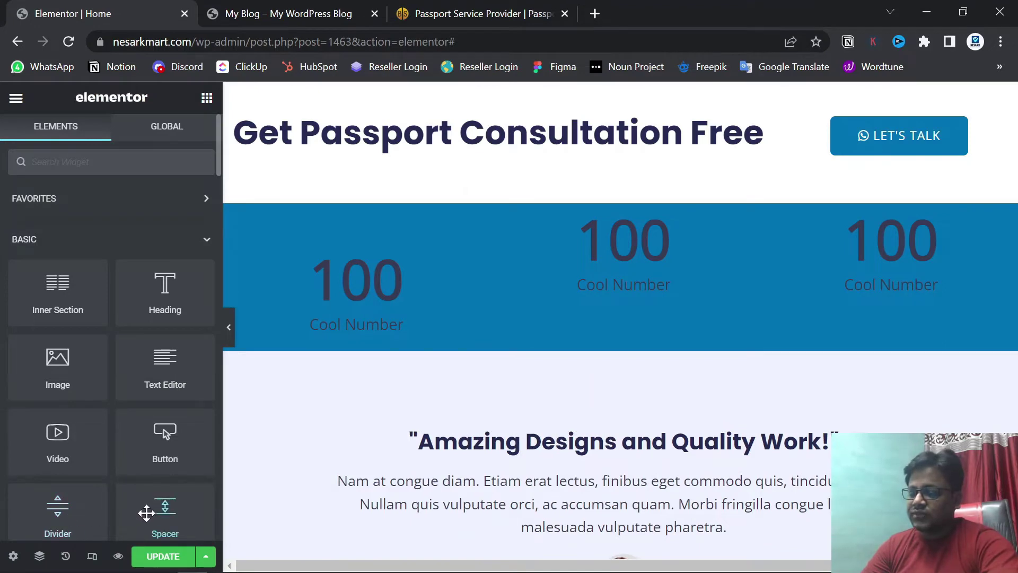
- Add a spacer below the first column's counter and set its space to 30 px
{"action": "left_click_drag", "start_coordinate": [145, 512], "coordinate": [286, 337]}
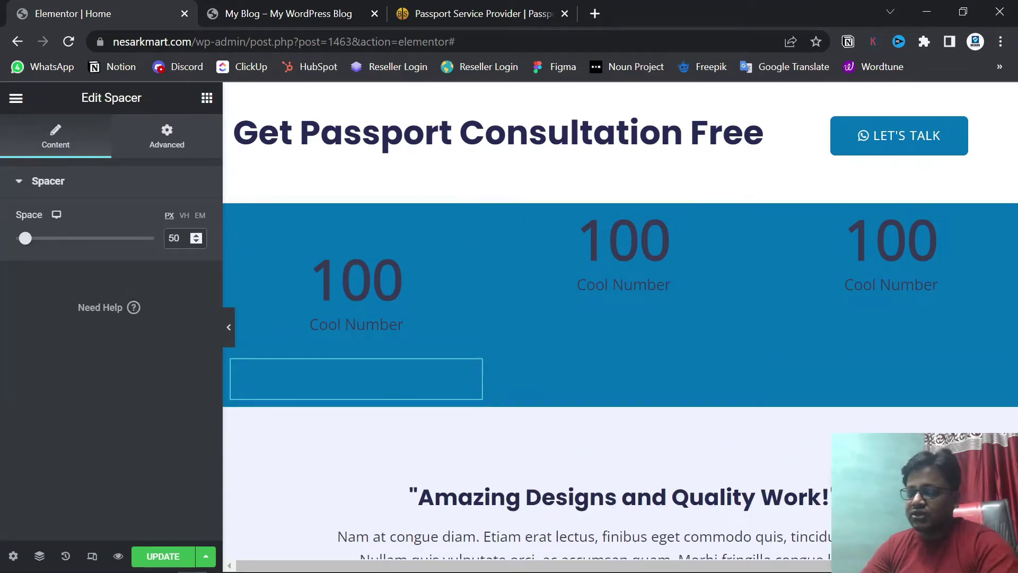
{"action": "key", "text": "BackSpace"}
{"action": "type", "text": "3"}
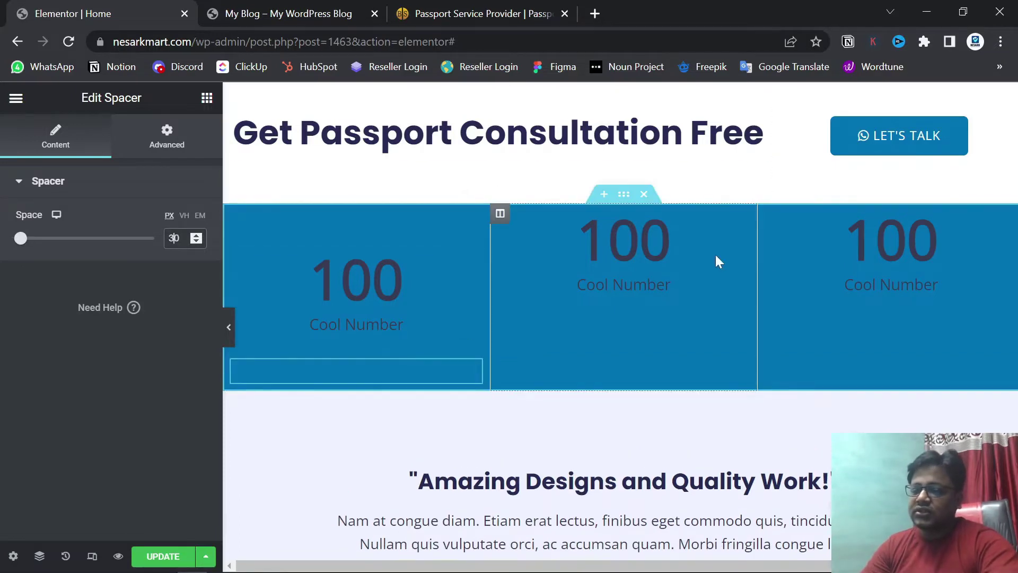
- Add a spacer below the second column's counter and set its space to 30 px
{"action": "left_click", "coordinate": [206, 98]}
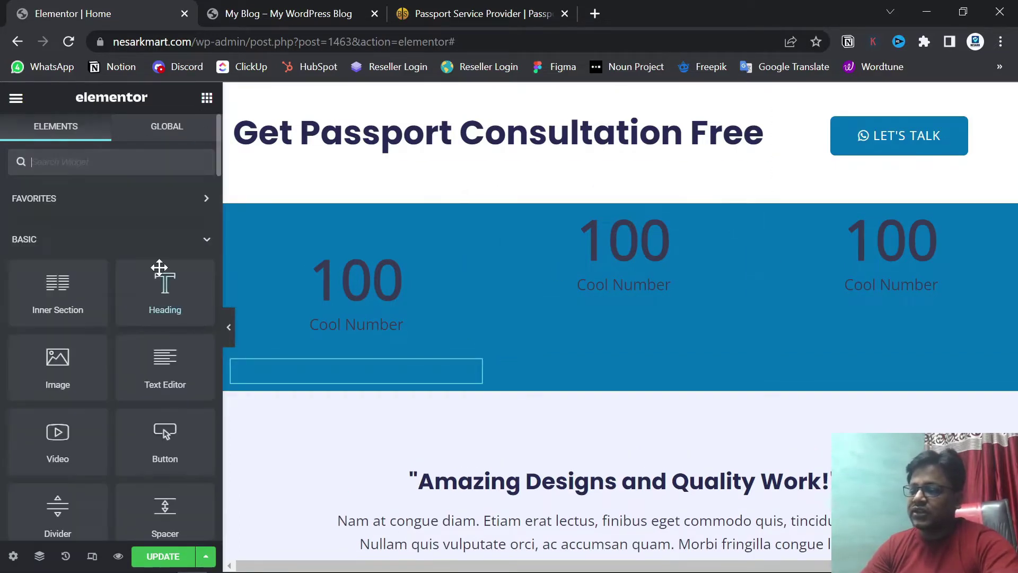
{"action": "left_click_drag", "start_coordinate": [147, 509], "coordinate": [540, 301]}
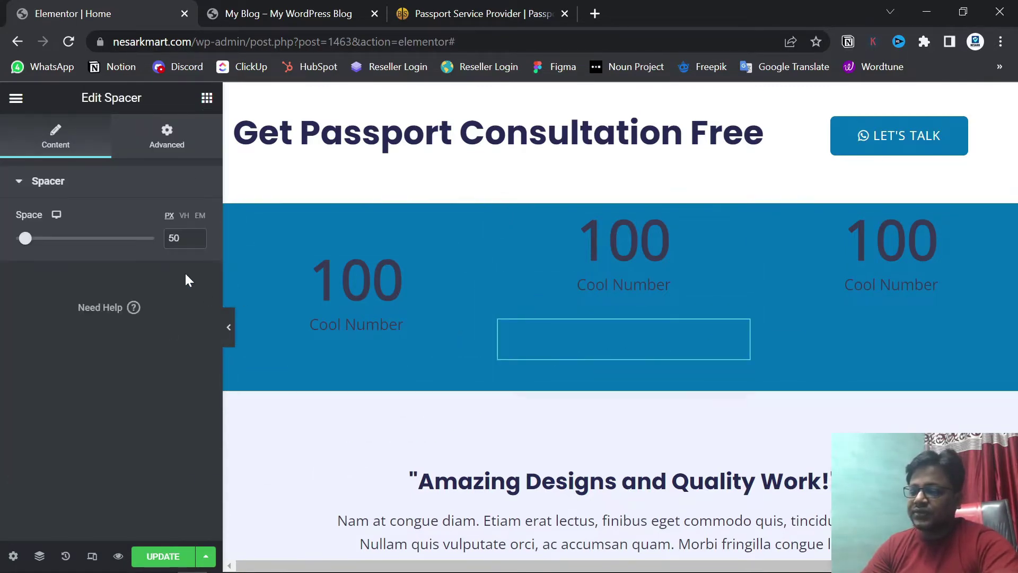
{"action": "type", "text": "0"}
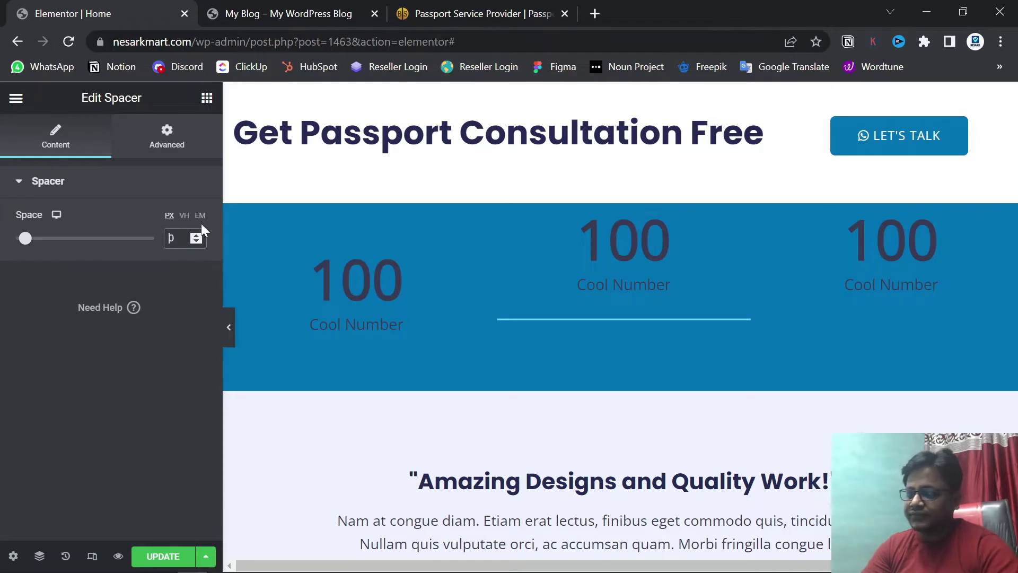
{"action": "type", "text": "3"}
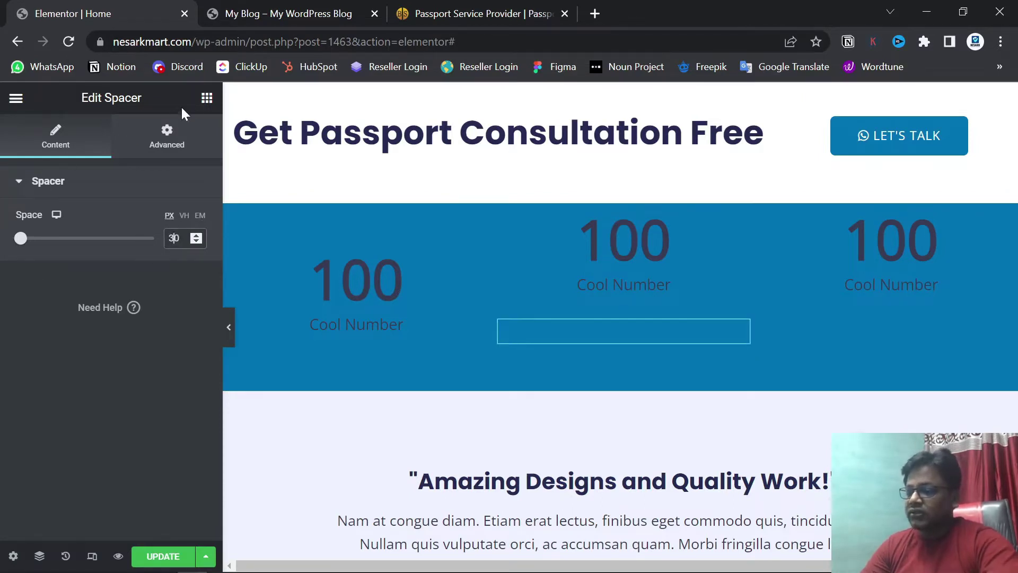
{"action": "left_click", "coordinate": [207, 99]}
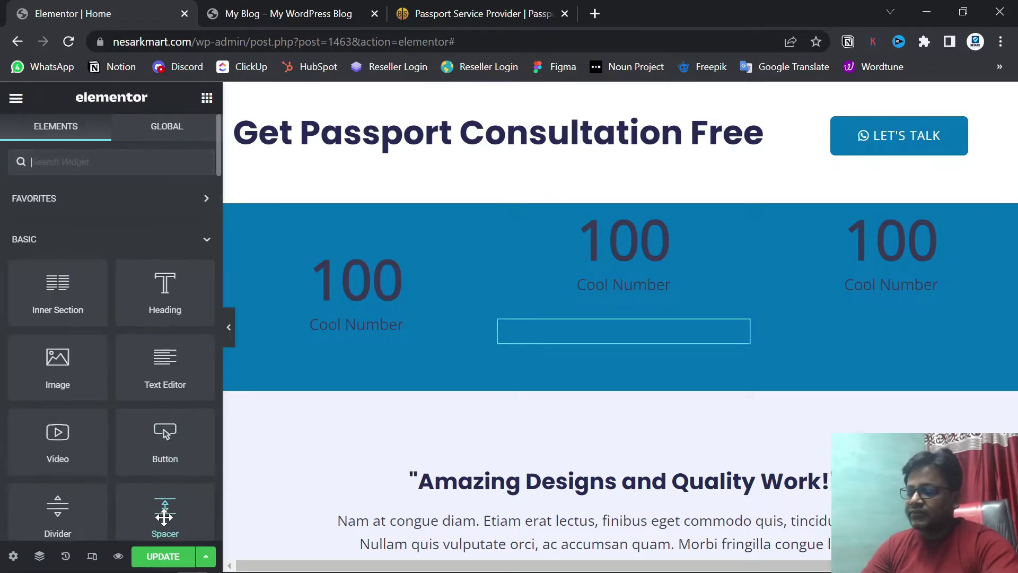
- Add a spacer above the second column's counter and set its space to 30 px
{"action": "left_click_drag", "start_coordinate": [158, 494], "coordinate": [596, 237]}
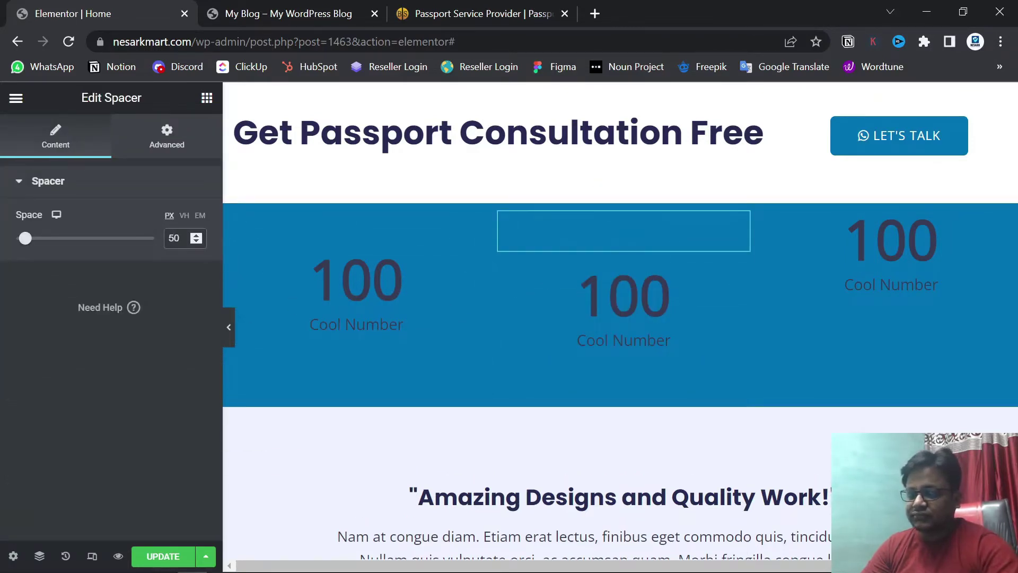
{"action": "double_click", "coordinate": [173, 238]}
{"action": "type", "text": "30"}
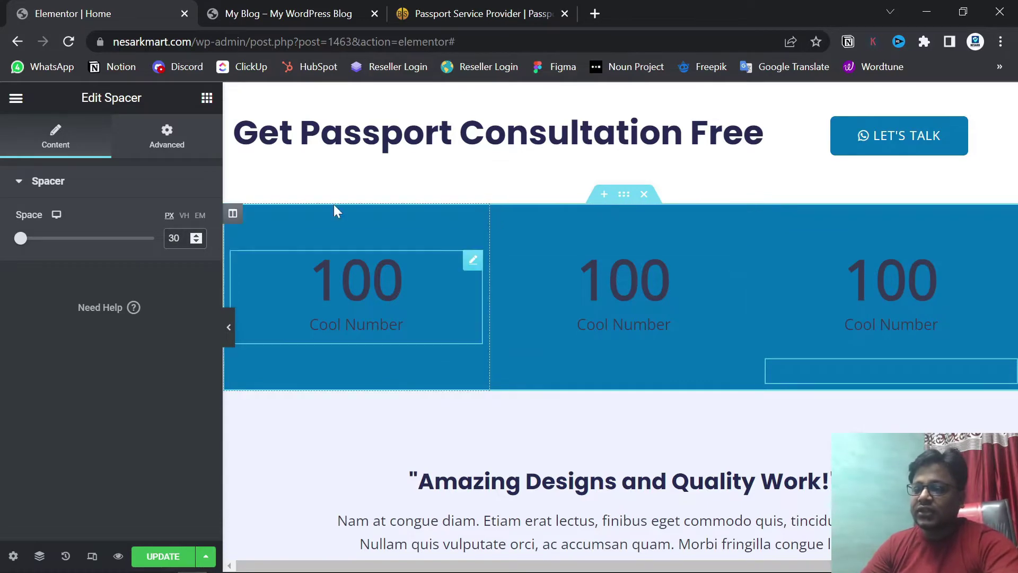
- Compare with the reference site's statistics band and set the first counter's ending number to 12620
{"action": "left_click", "coordinate": [456, 13]}
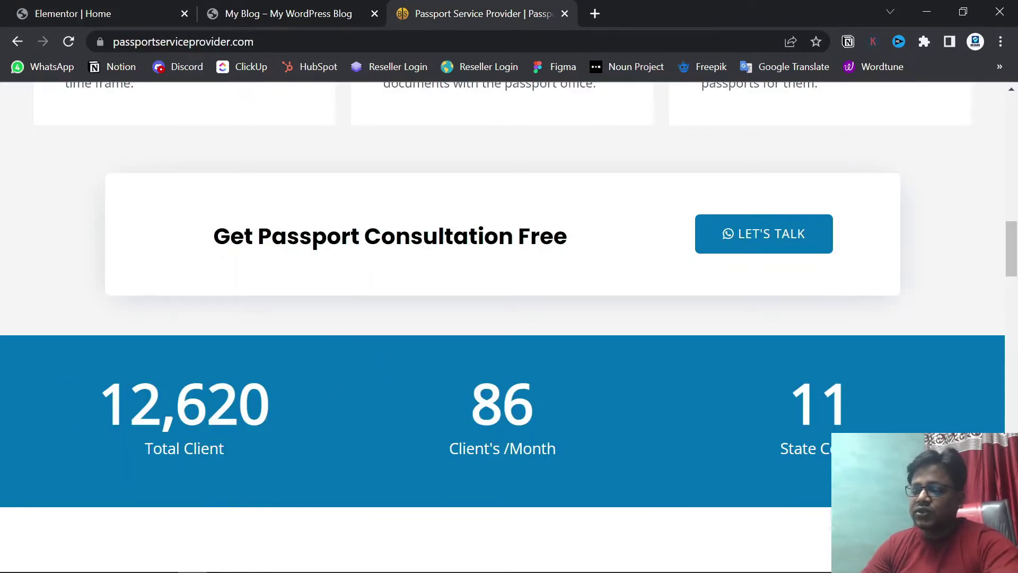
{"action": "left_click", "coordinate": [80, 12]}
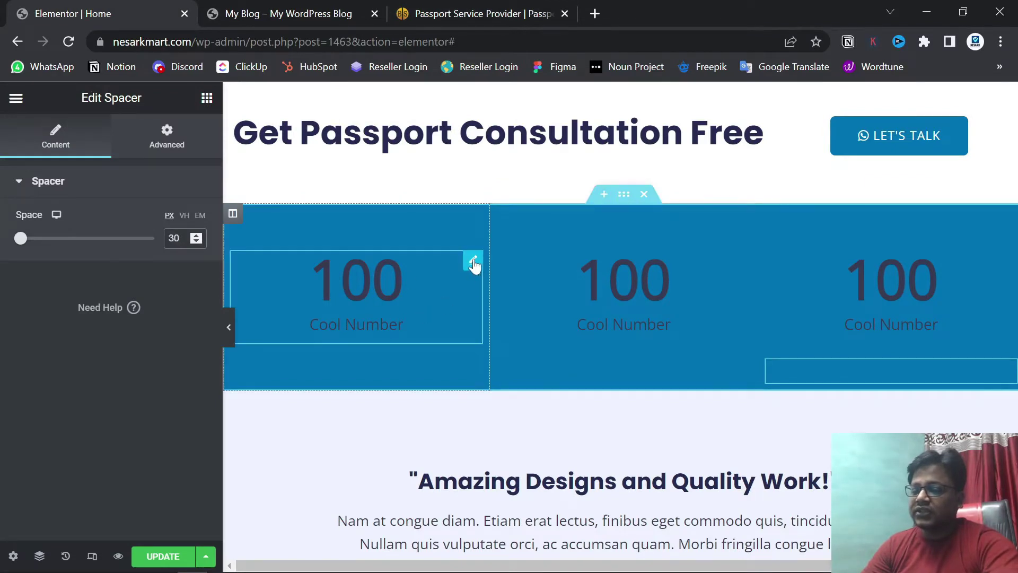
{"action": "left_click", "coordinate": [473, 261]}
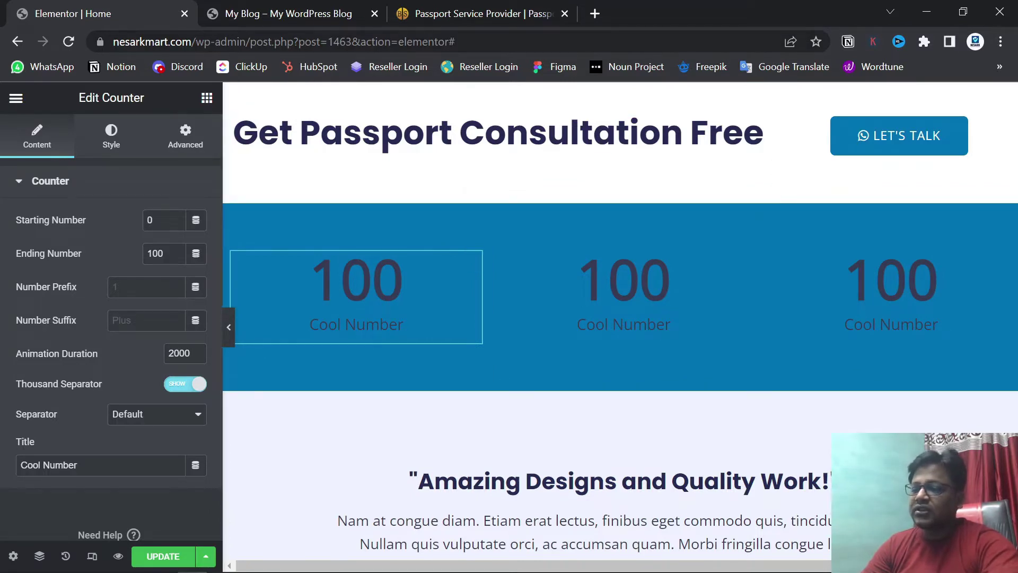
{"action": "left_click", "coordinate": [444, 15]}
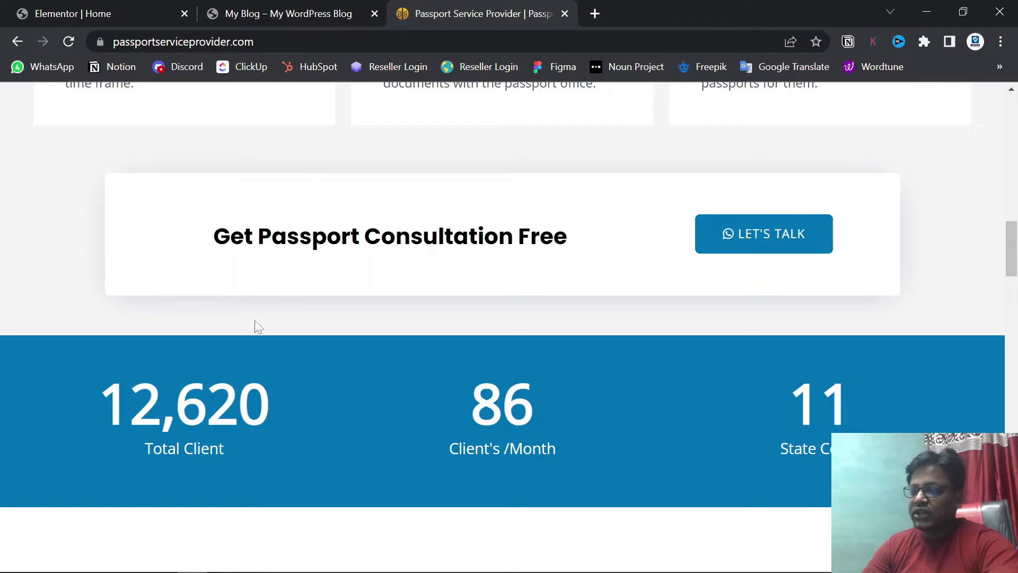
{"action": "left_click", "coordinate": [96, 13]}
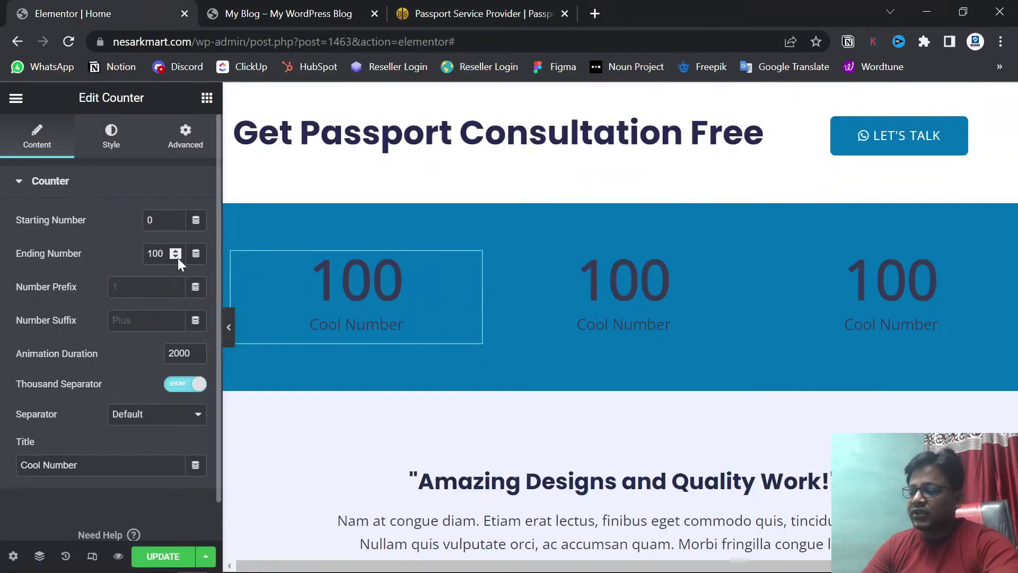
{"action": "key", "text": "BackSpace"}
{"action": "key", "text": "BackSpace"}
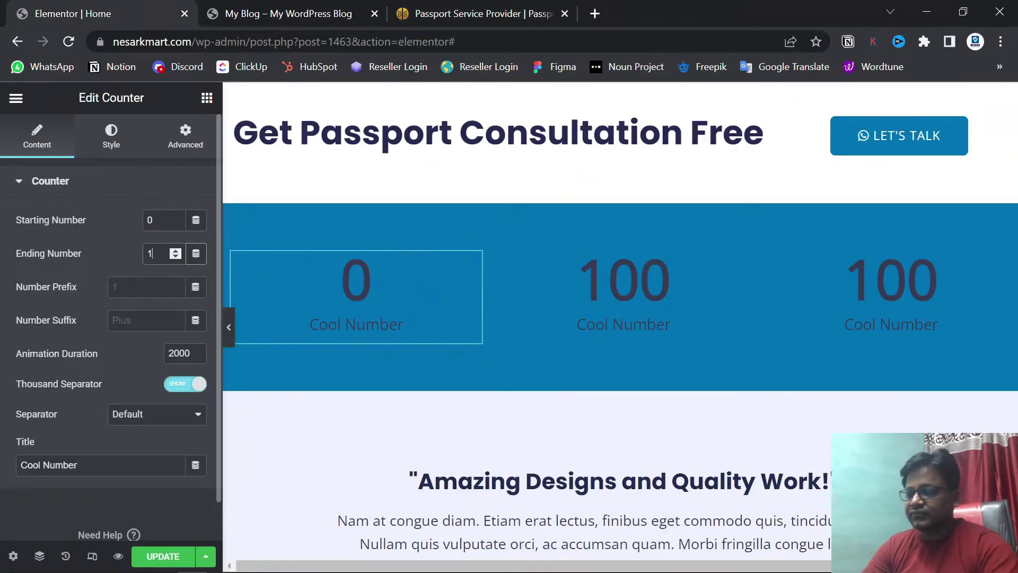
{"action": "type", "text": "2"}
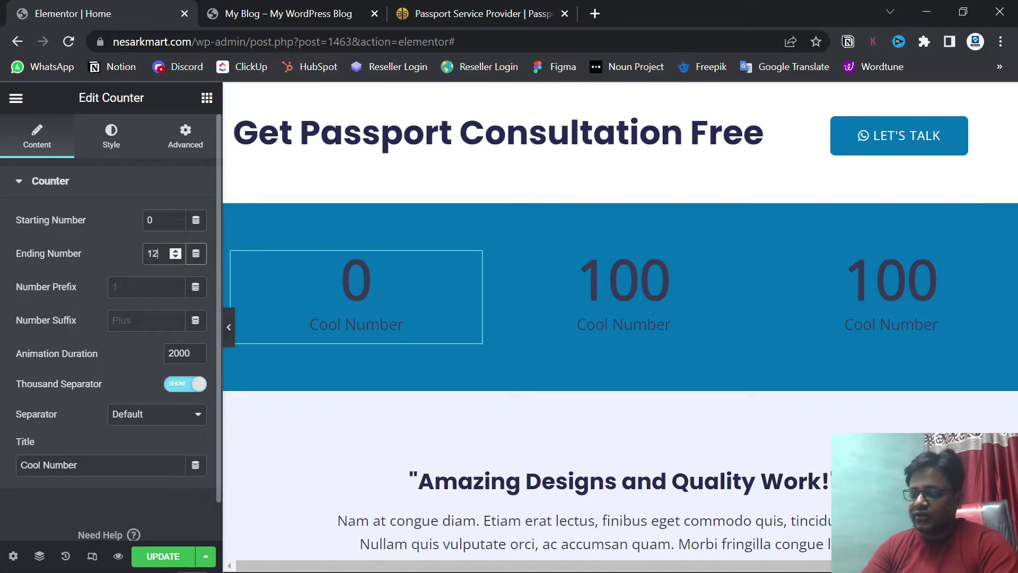
{"action": "type", "text": "620"}
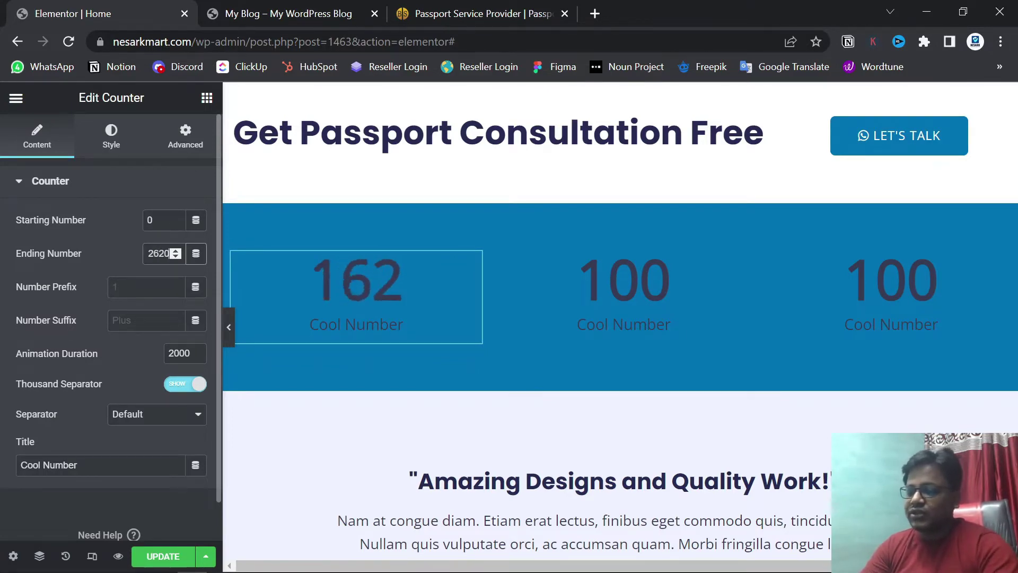
- Check the first statistic's label on the reference site and set the first counter's title to "Total client"
{"action": "left_click", "coordinate": [466, 13]}
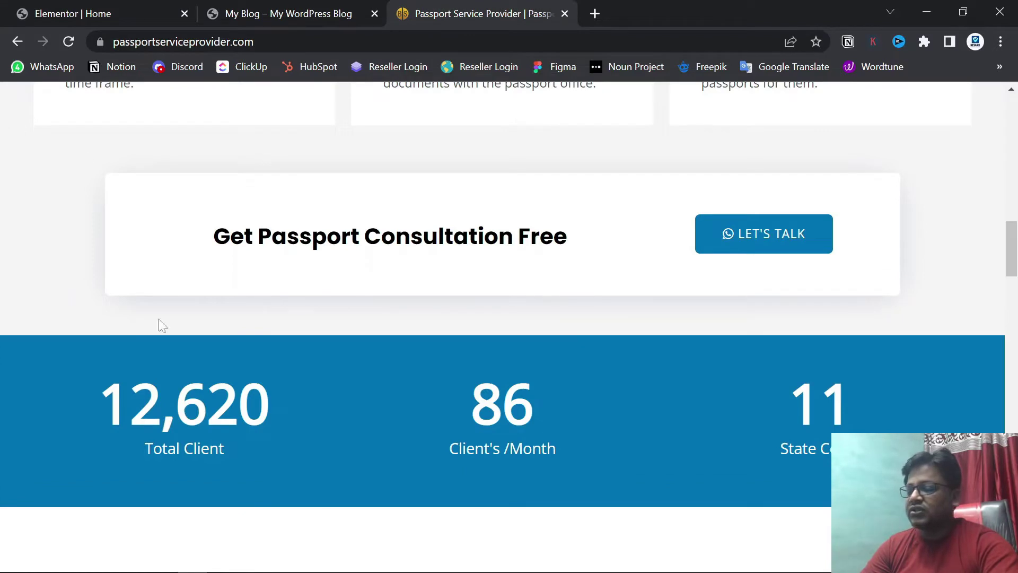
{"action": "left_click", "coordinate": [27, 10]}
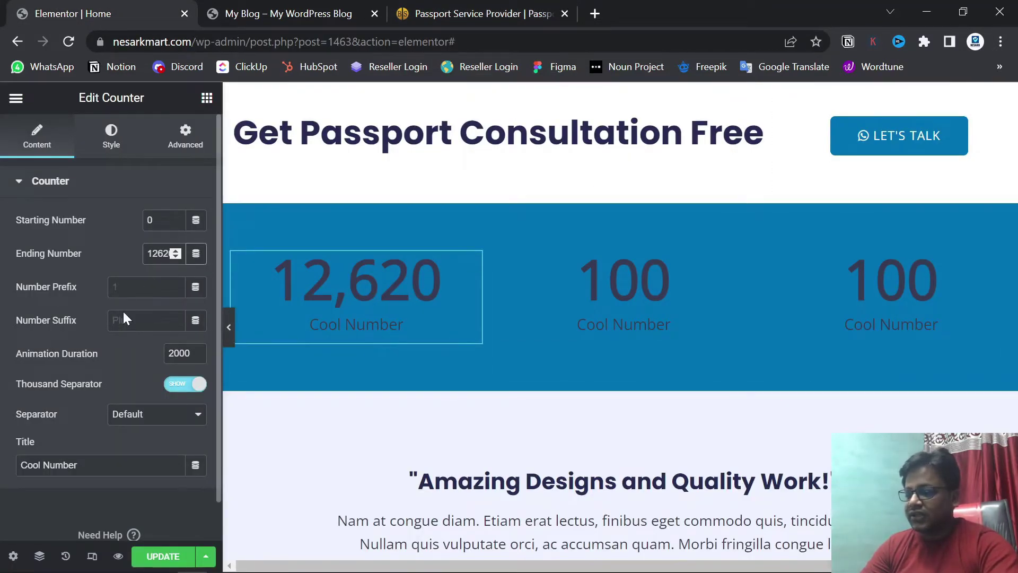
{"action": "left_click_drag", "start_coordinate": [79, 465], "coordinate": [6, 468]}
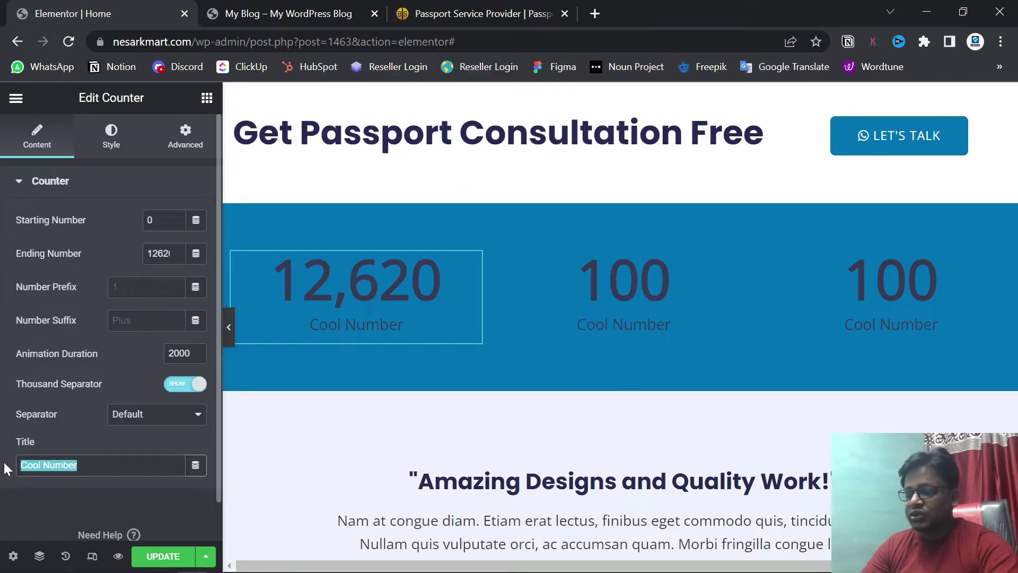
{"action": "key", "text": "BackSpace"}
{"action": "type", "text": "Total client"}
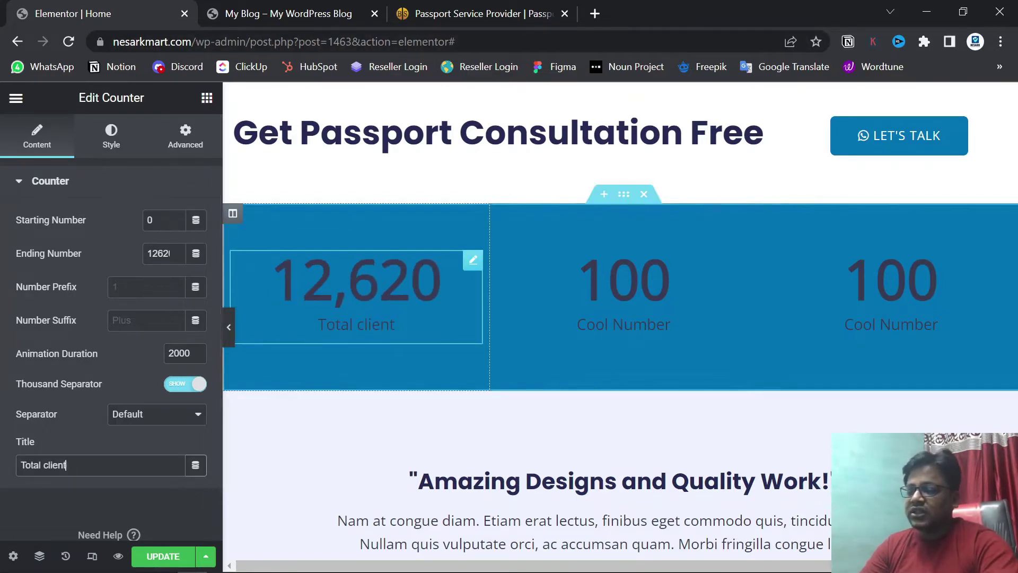
- Set the first counter's number text color to the global white Theme Color 6 (#ffffff)
{"action": "left_click", "coordinate": [111, 136]}
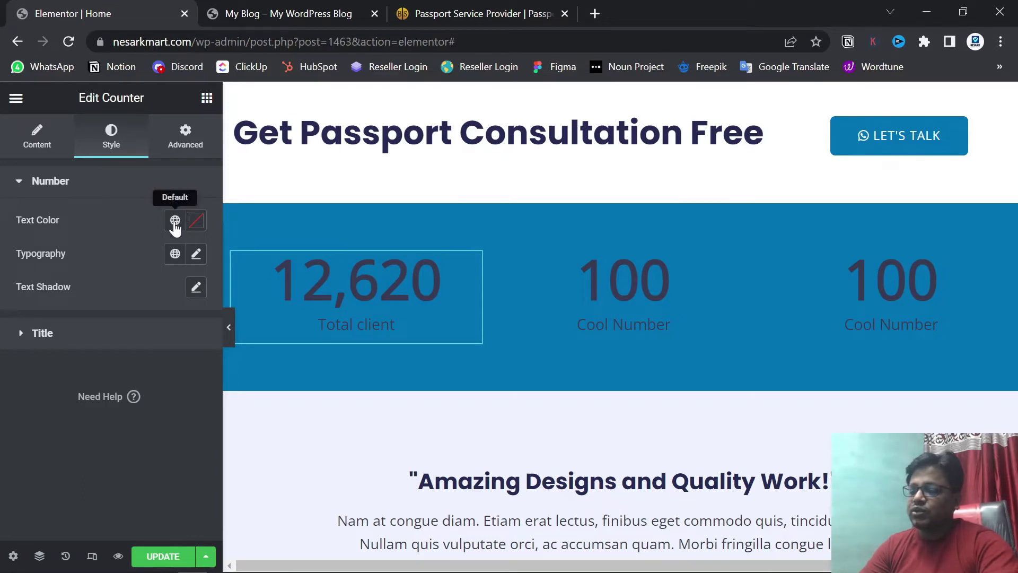
{"action": "left_click", "coordinate": [175, 220]}
{"action": "scroll", "coordinate": [114, 378], "scroll_direction": "down", "scroll_amount": 2}
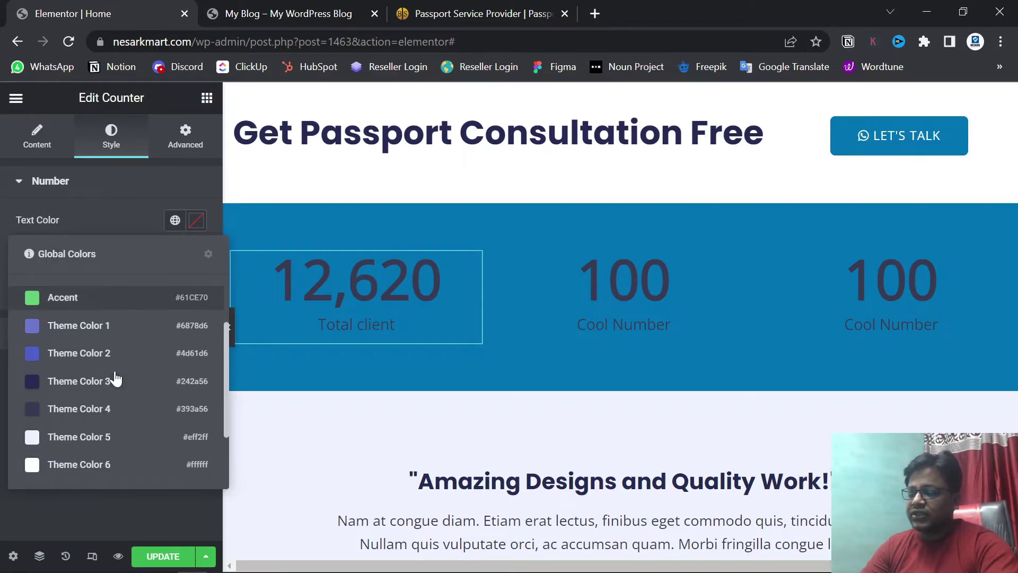
{"action": "scroll", "coordinate": [115, 379], "scroll_direction": "down", "scroll_amount": 3}
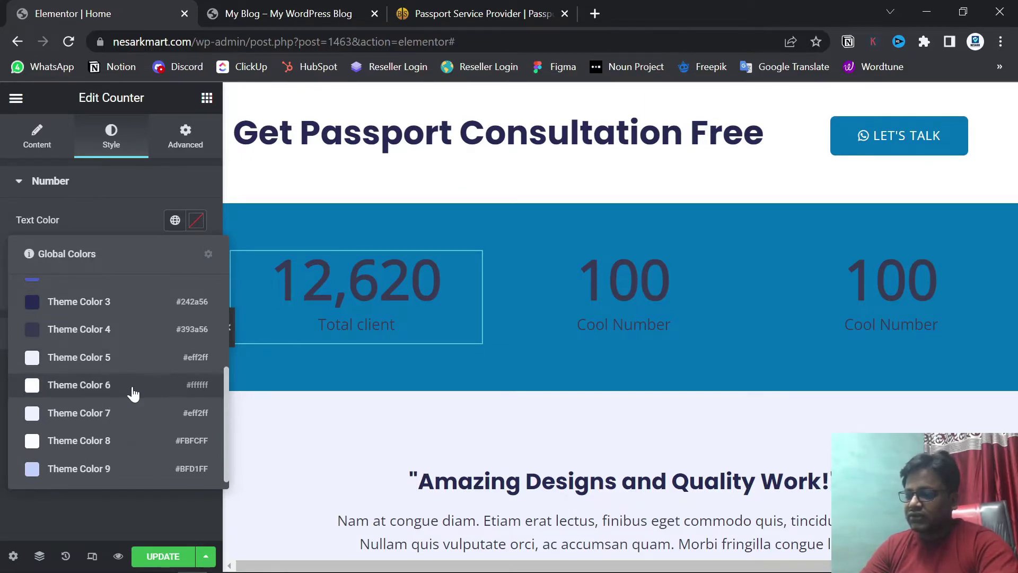
{"action": "left_click", "coordinate": [72, 386]}
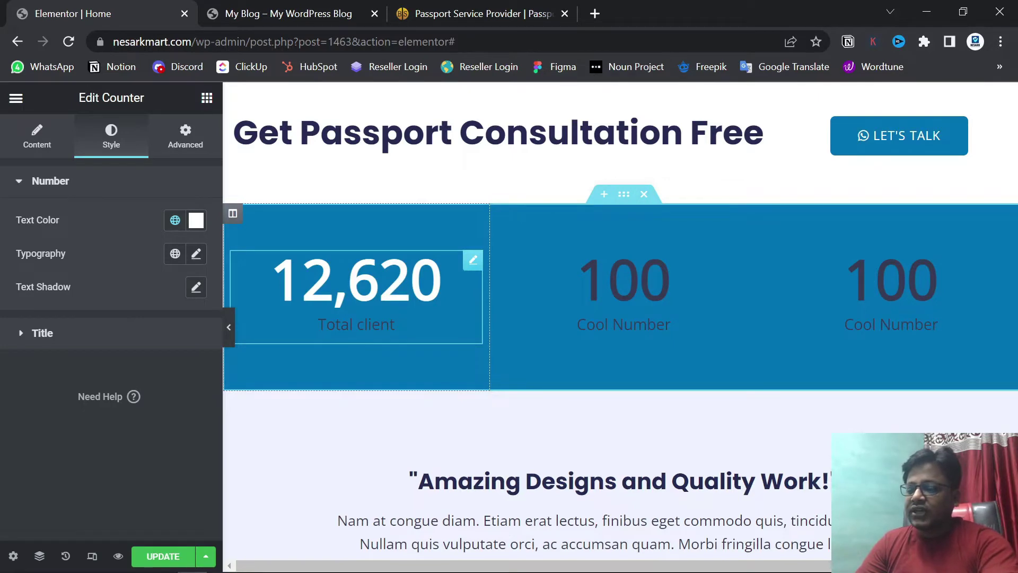
- Set the first counter's title text color to the global white Theme Color 6 (#ffffff)
{"action": "left_click", "coordinate": [24, 339]}
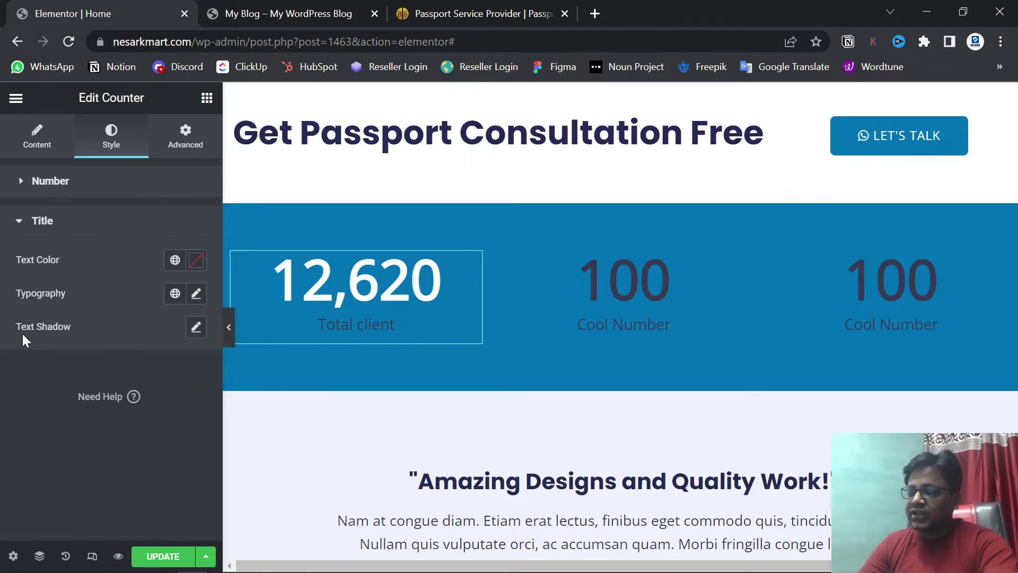
{"action": "left_click", "coordinate": [170, 261]}
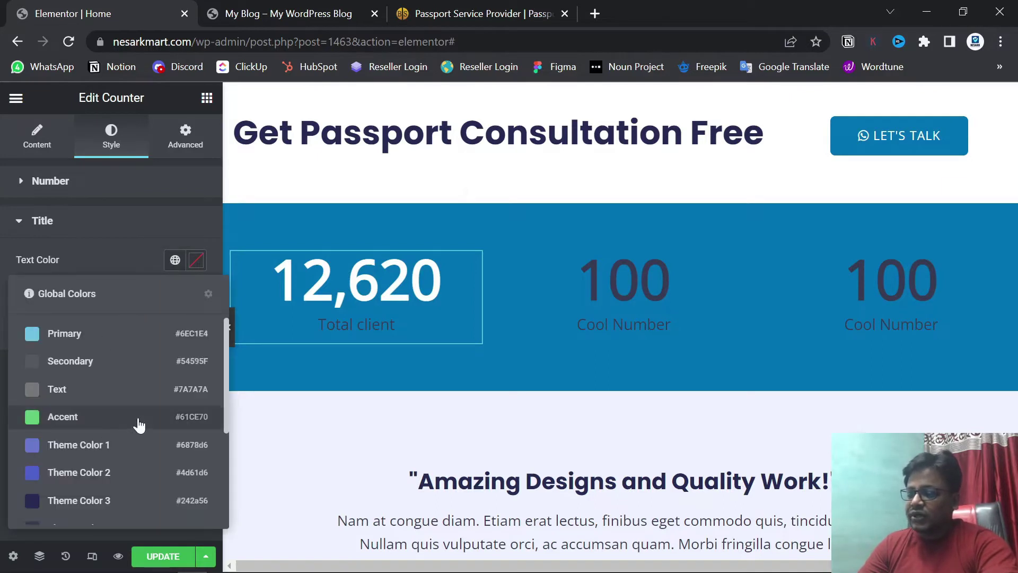
{"action": "scroll", "coordinate": [139, 423], "scroll_direction": "down", "scroll_amount": 2}
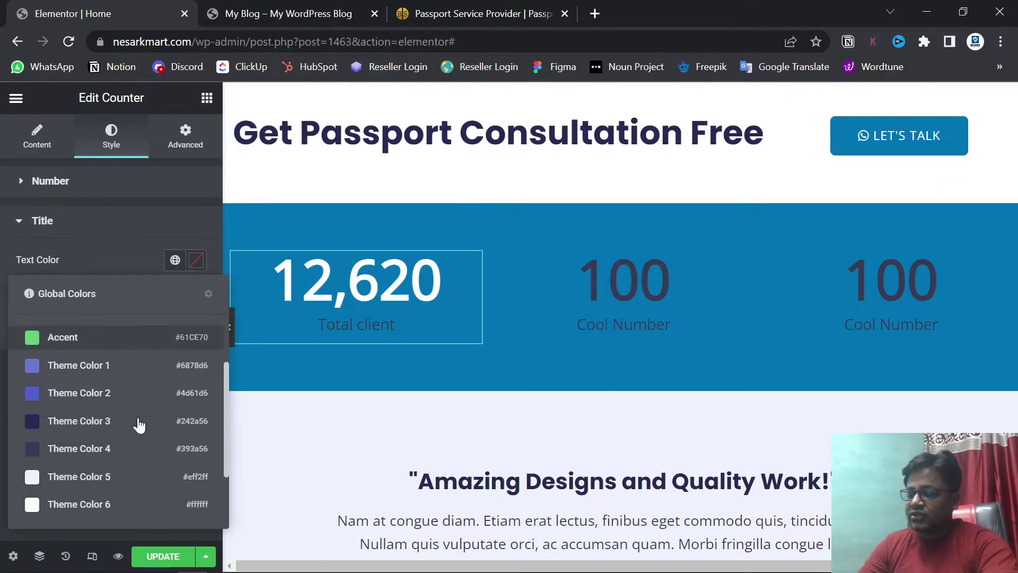
{"action": "left_click", "coordinate": [96, 505]}
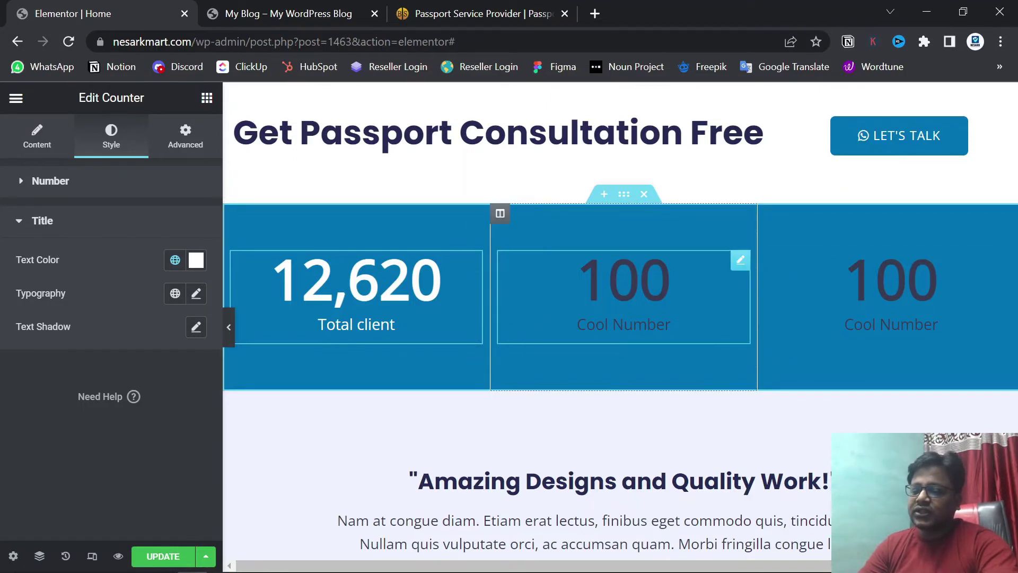
- Update the page and review the statistics section on the live My Blog site
{"action": "scroll", "coordinate": [701, 322], "scroll_direction": "down", "scroll_amount": 3}
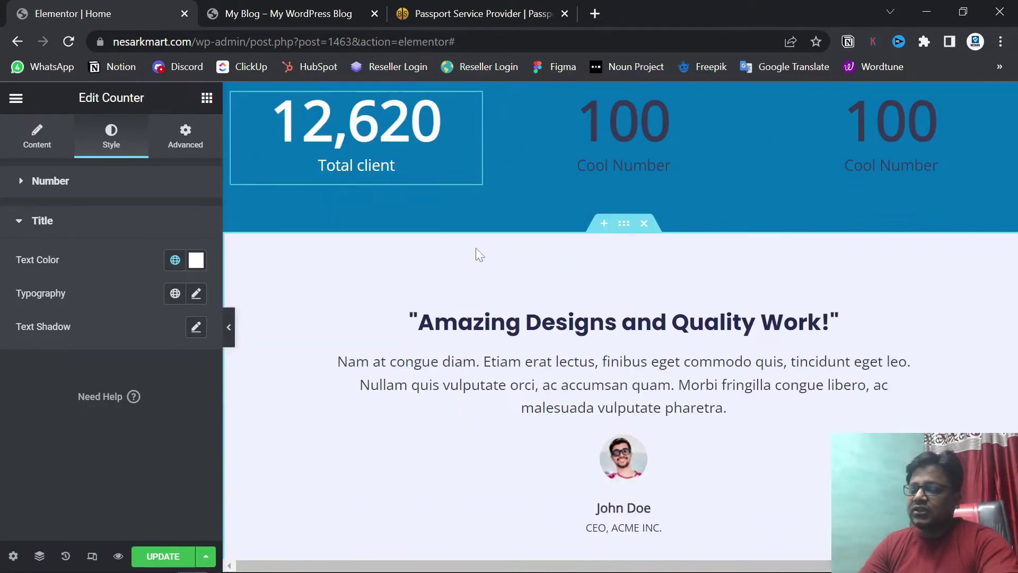
{"action": "left_click", "coordinate": [163, 555]}
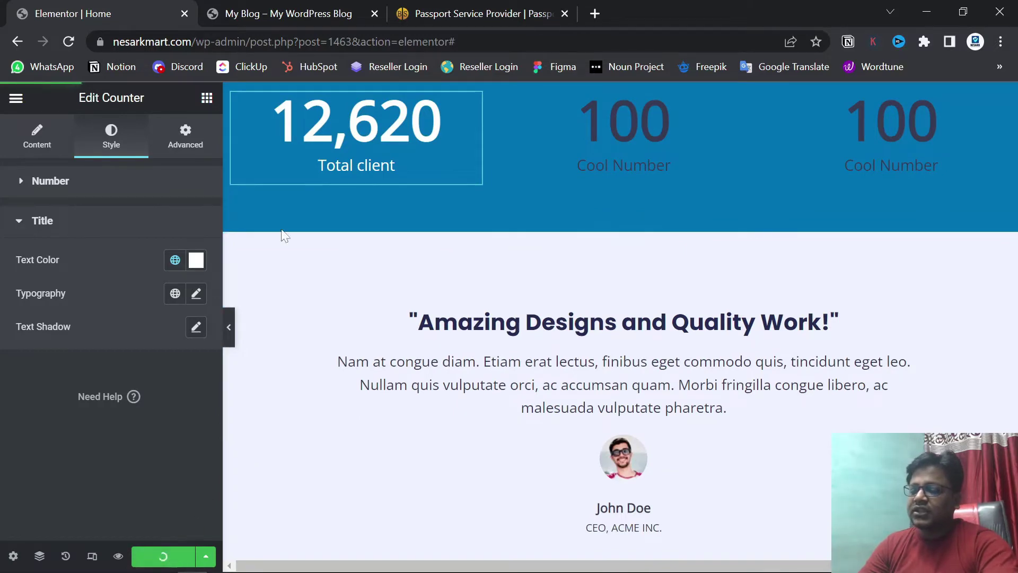
{"action": "left_click", "coordinate": [270, 6]}
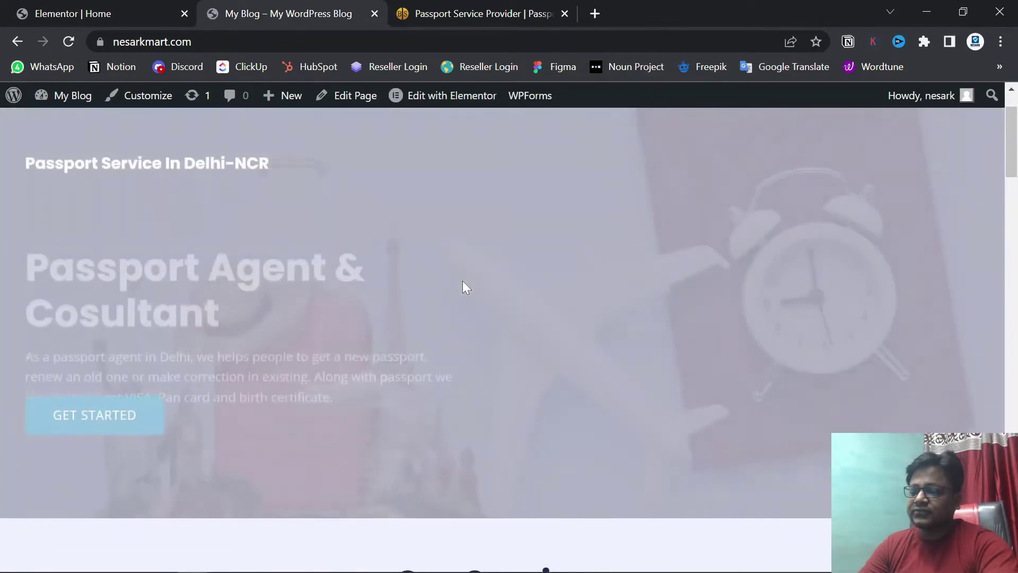
{"action": "scroll", "coordinate": [462, 287], "scroll_direction": "down", "scroll_amount": 1}
{"action": "scroll", "coordinate": [463, 287], "scroll_direction": "down", "scroll_amount": 15}
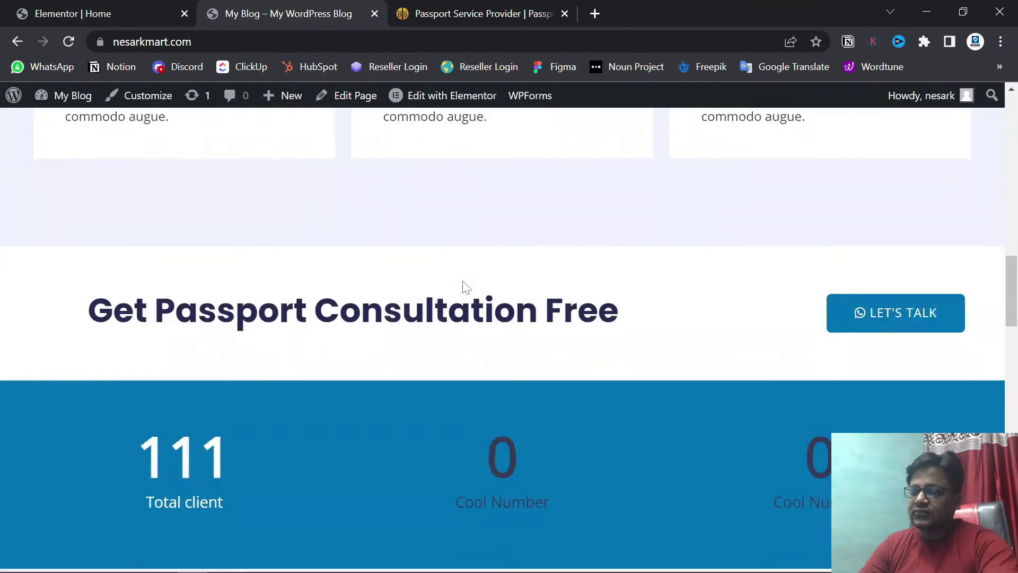
{"action": "scroll", "coordinate": [463, 287], "scroll_direction": "down", "scroll_amount": 3}
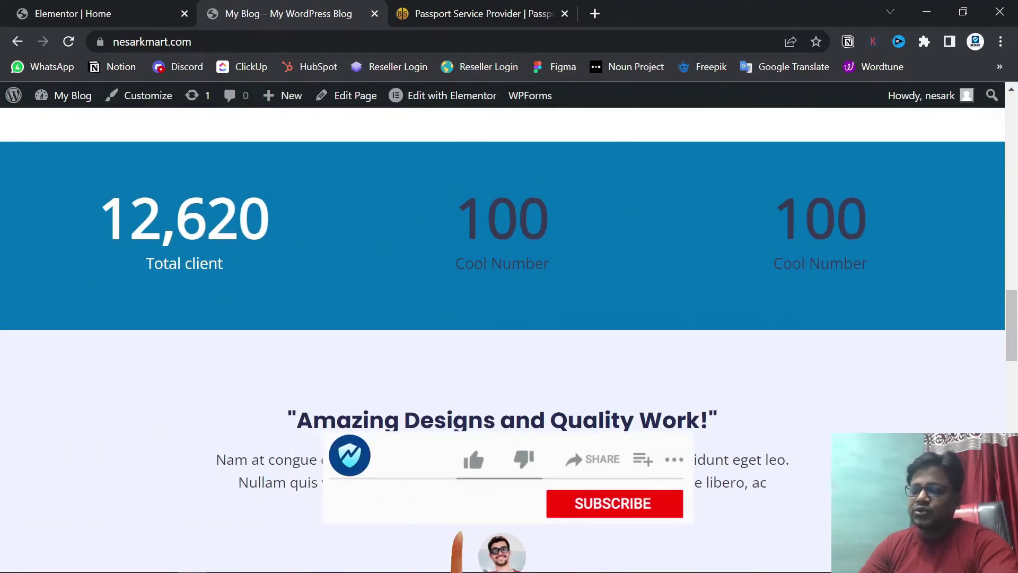
- Examine the reference site's Frequently asked questions section, its two-column layout, and the expanded answer of the first question in each column
{"action": "left_click", "coordinate": [100, 13]}
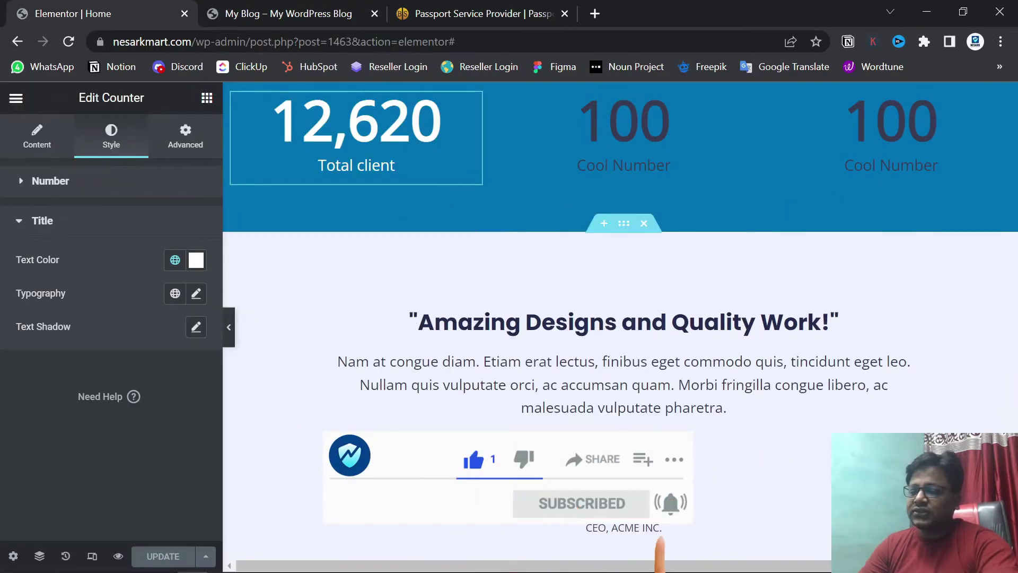
{"action": "left_click", "coordinate": [454, 14]}
{"action": "scroll", "coordinate": [507, 288], "scroll_direction": "down", "scroll_amount": 6}
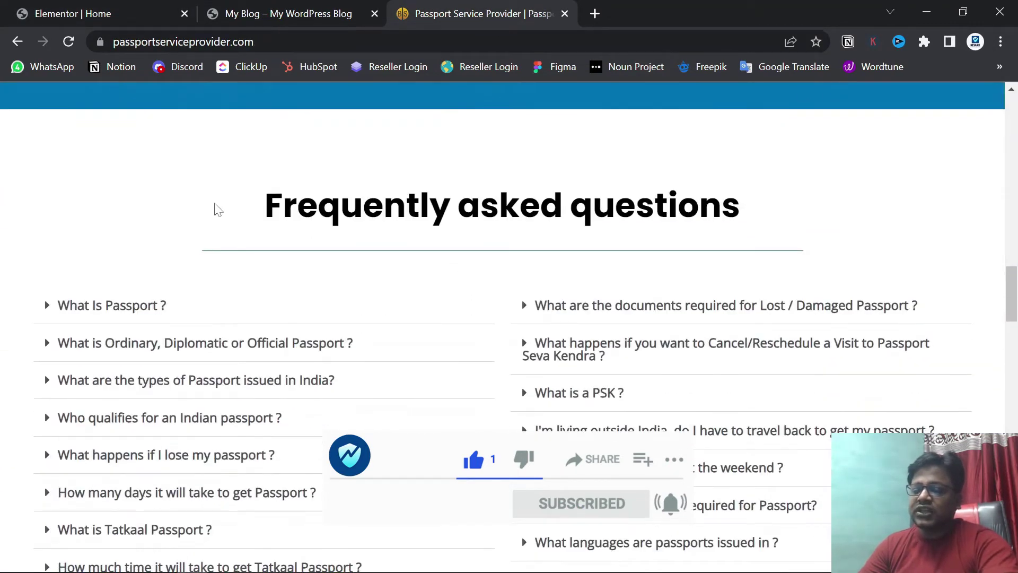
{"action": "scroll", "coordinate": [532, 244], "scroll_direction": "down", "scroll_amount": 6}
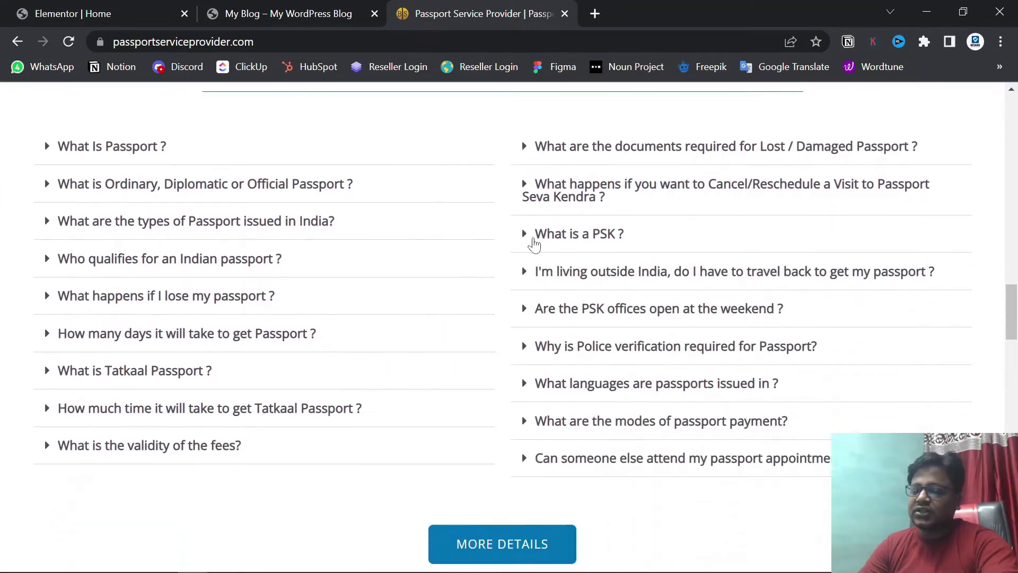
{"action": "scroll", "coordinate": [530, 243], "scroll_direction": "down", "scroll_amount": 2}
{"action": "scroll", "coordinate": [534, 244], "scroll_direction": "up", "scroll_amount": 5}
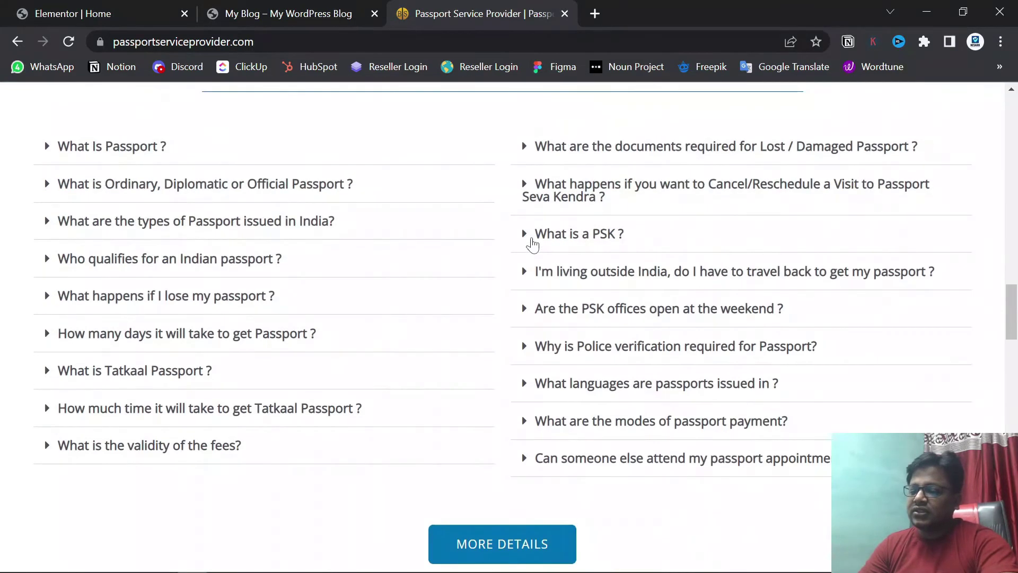
{"action": "scroll", "coordinate": [591, 257], "scroll_direction": "up", "scroll_amount": 3}
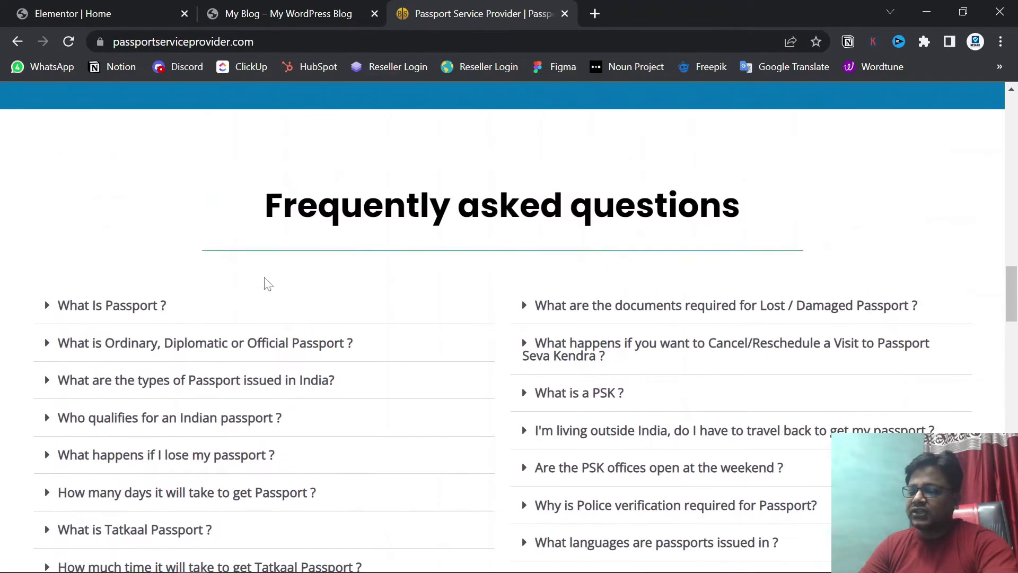
{"action": "left_click", "coordinate": [74, 306]}
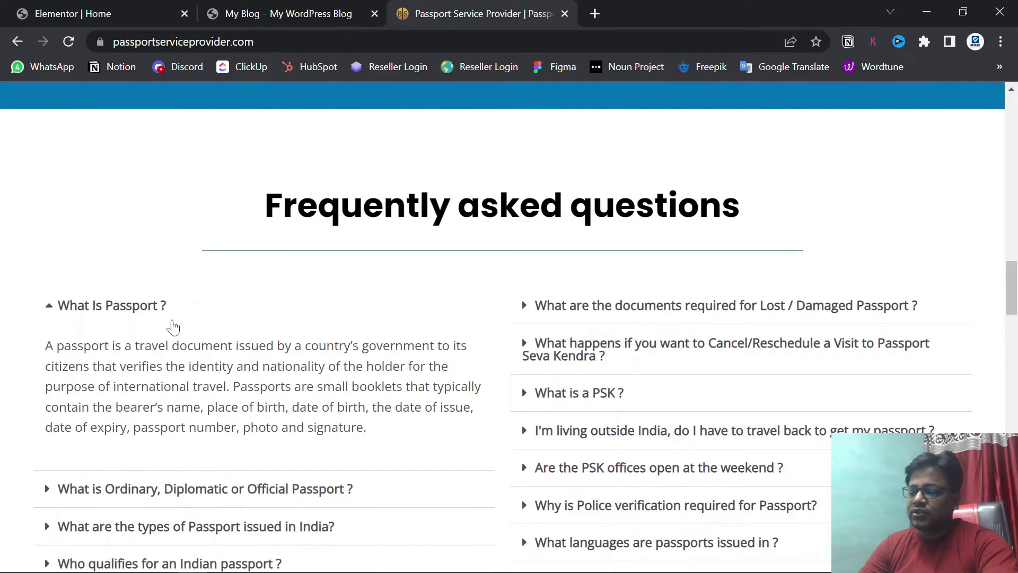
{"action": "left_click", "coordinate": [582, 304]}
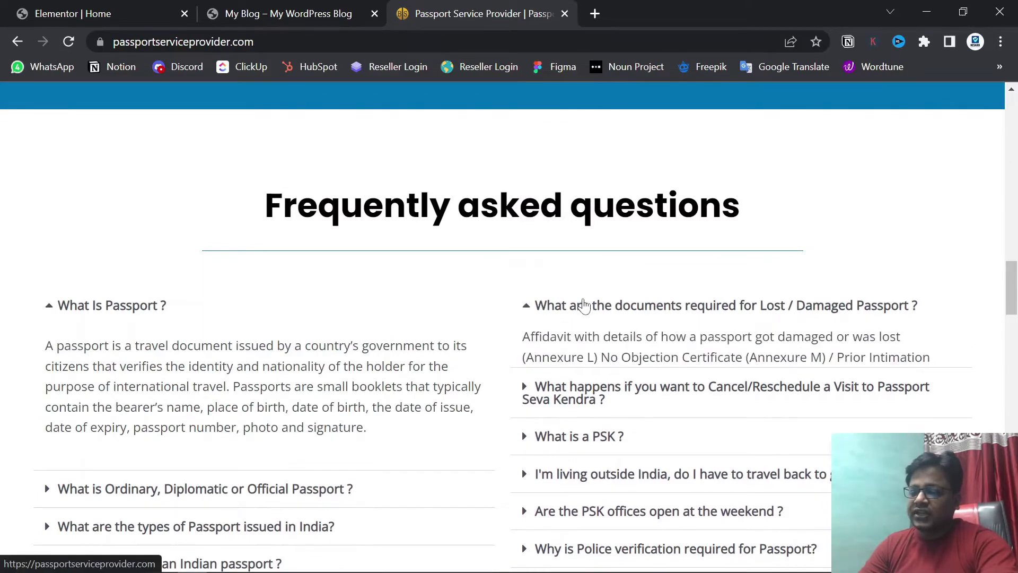
{"action": "scroll", "coordinate": [503, 327], "scroll_direction": "down", "scroll_amount": 3}
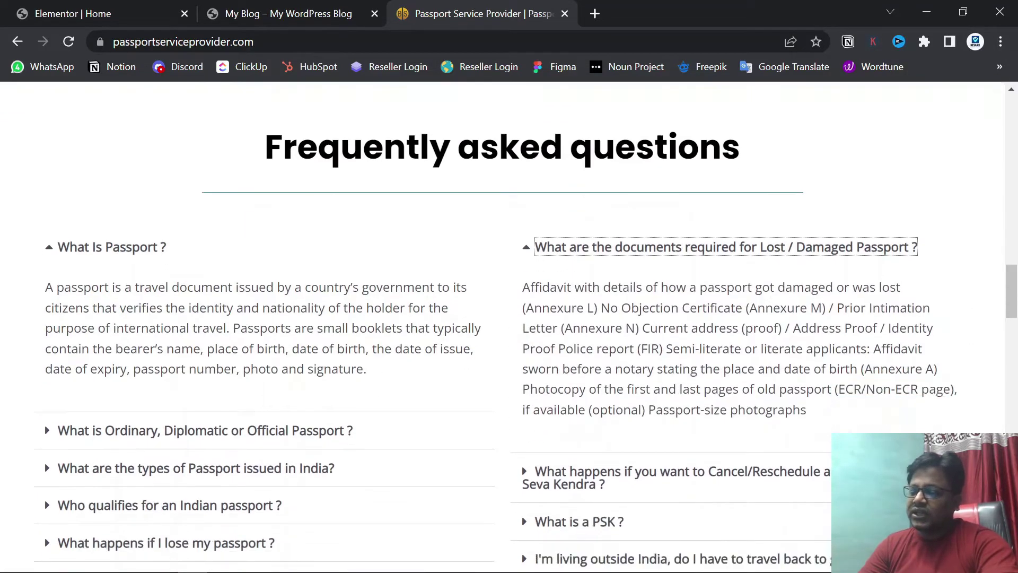
- Add a single-column section directly below the blue statistics section and place a Heading widget in it
{"action": "scroll", "coordinate": [502, 326], "scroll_direction": "up", "scroll_amount": 7}
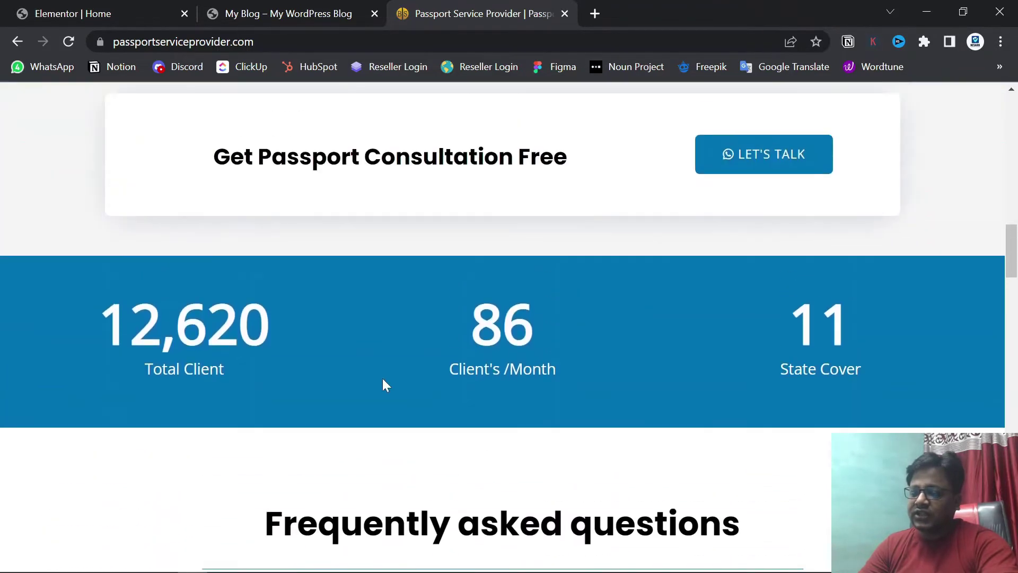
{"action": "scroll", "coordinate": [381, 387], "scroll_direction": "down", "scroll_amount": 4}
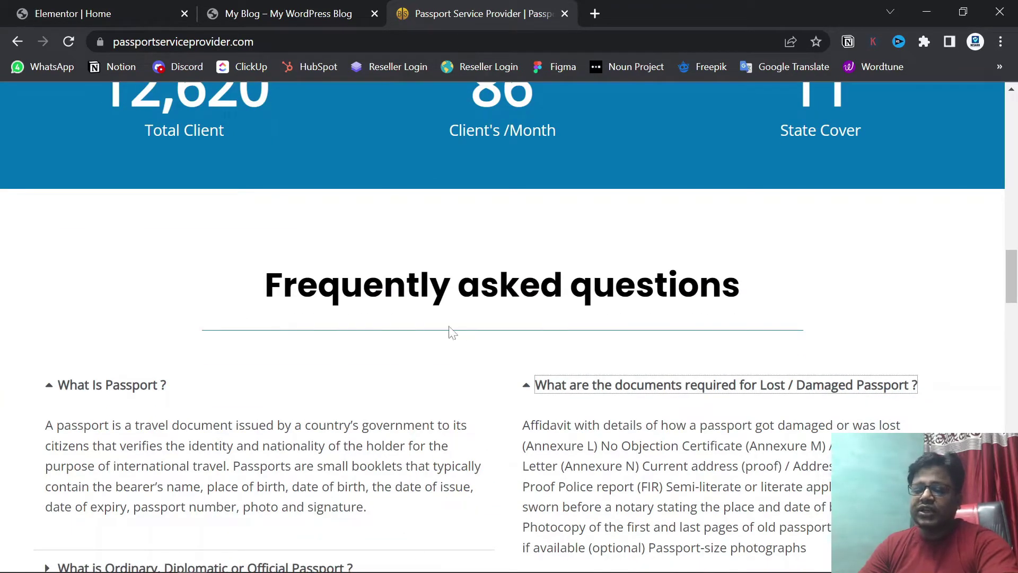
{"action": "scroll", "coordinate": [672, 345], "scroll_direction": "up", "scroll_amount": 3}
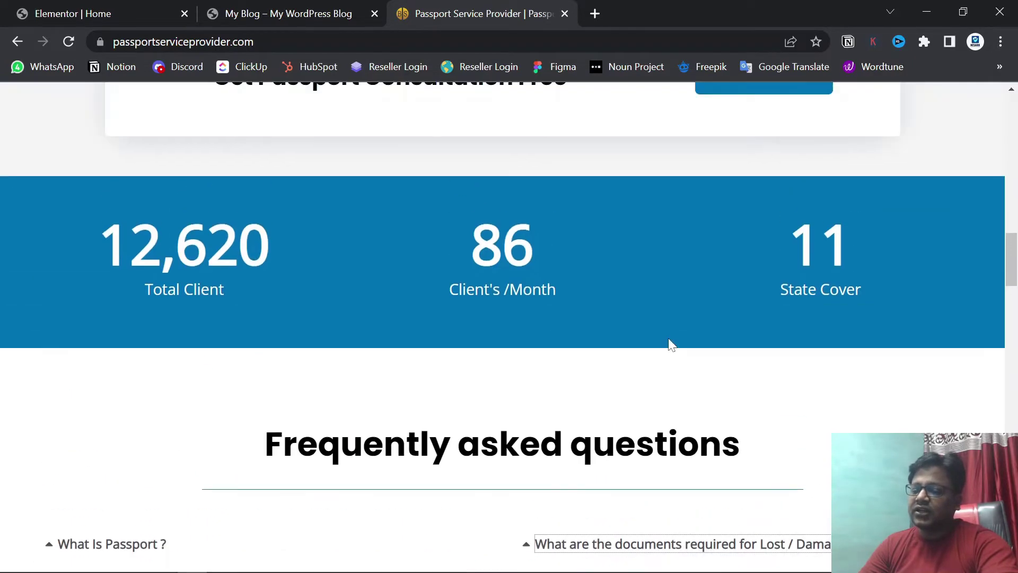
{"action": "scroll", "coordinate": [664, 365], "scroll_direction": "up", "scroll_amount": 2}
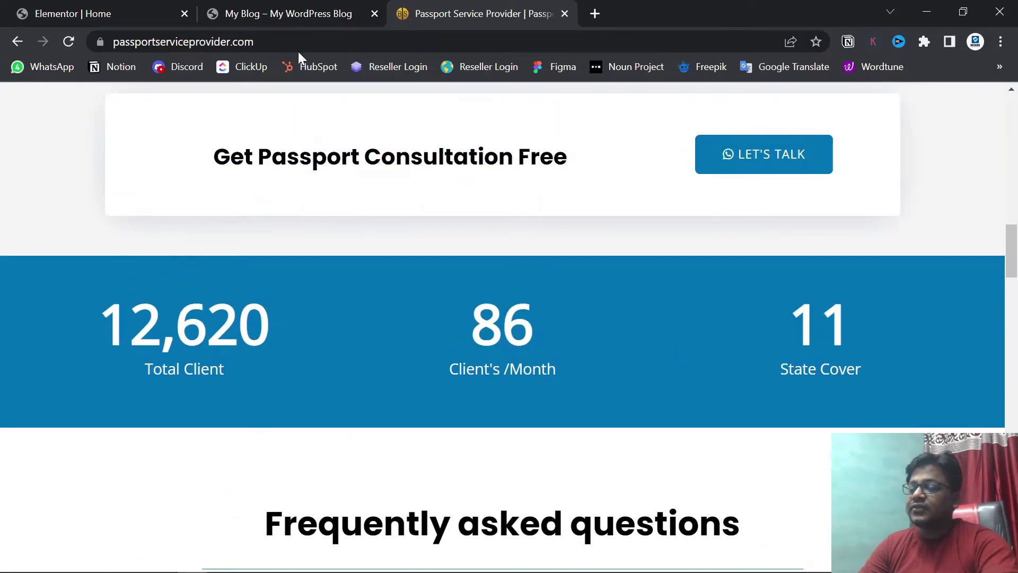
{"action": "left_click", "coordinate": [81, 12]}
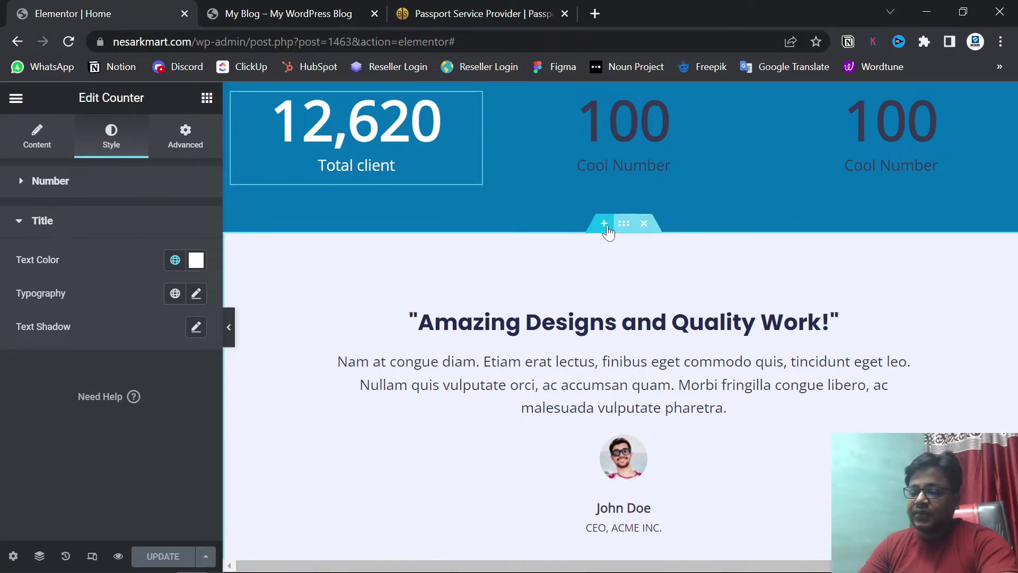
{"action": "left_click", "coordinate": [604, 223]}
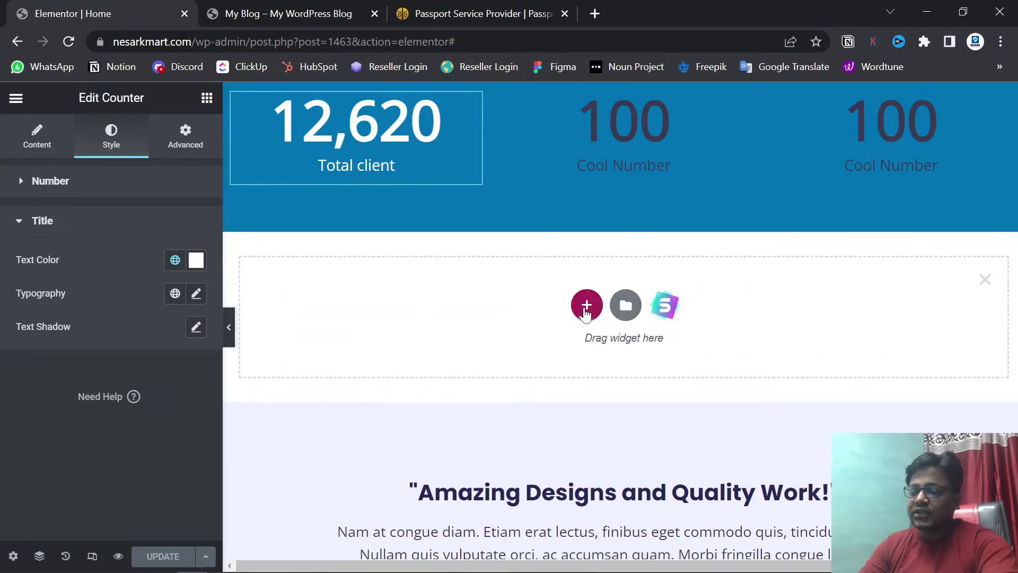
{"action": "left_click", "coordinate": [586, 310]}
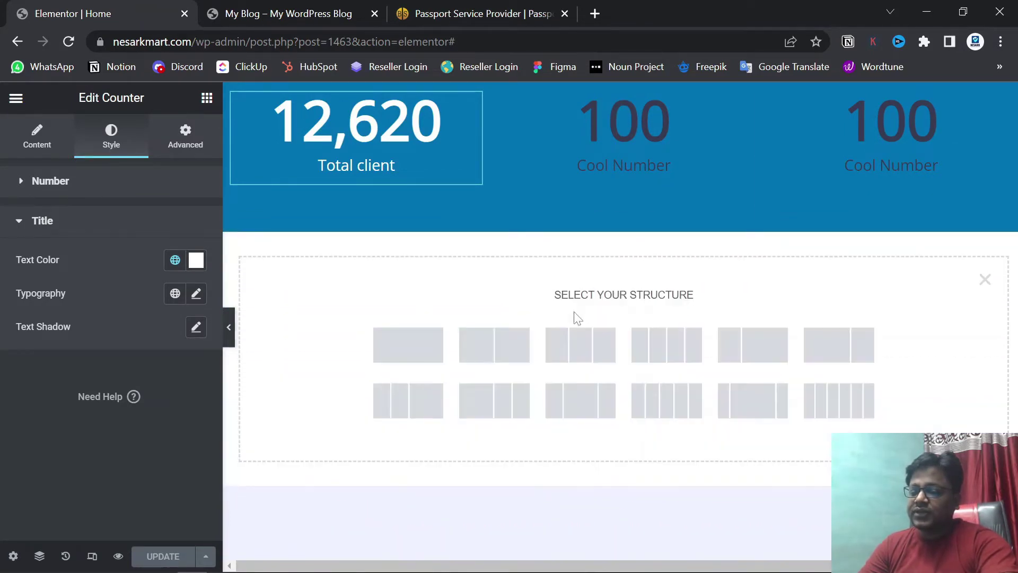
{"action": "left_click", "coordinate": [400, 354]}
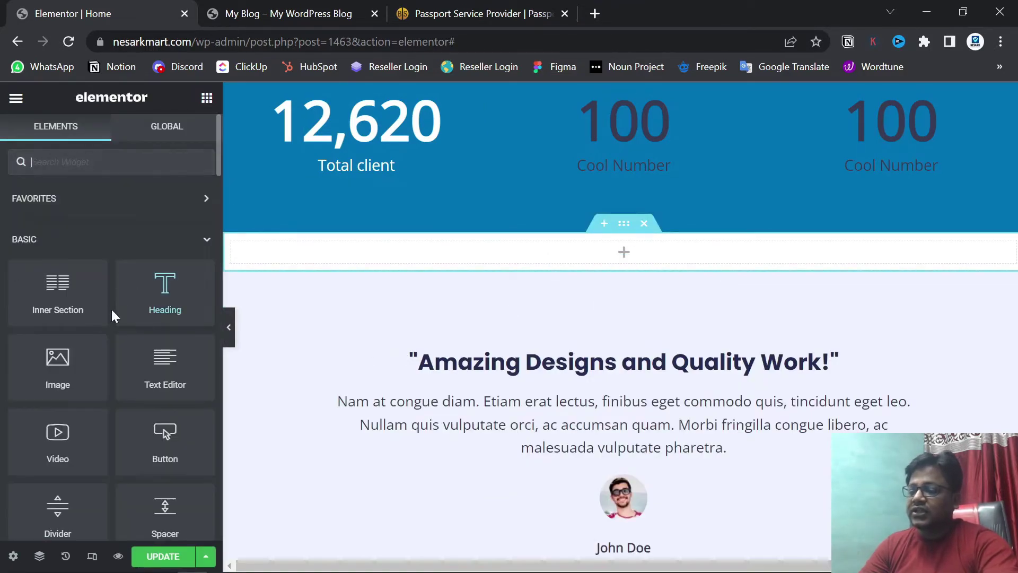
{"action": "left_click_drag", "start_coordinate": [150, 291], "coordinate": [583, 261]}
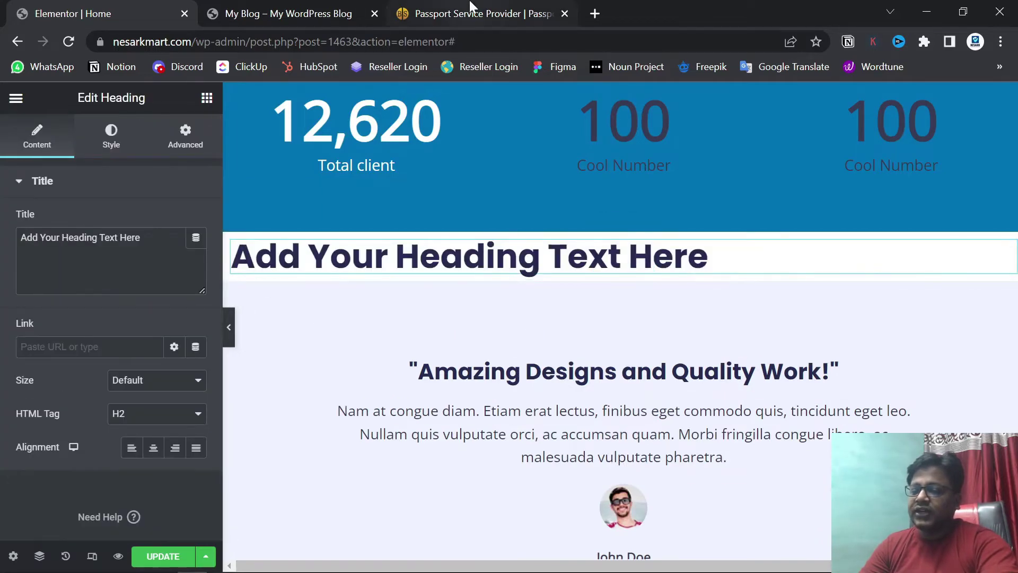
- Copy the FAQ title from the reference site into the new heading as "Frequently asked questions" and centre it
{"action": "left_click", "coordinate": [480, 13]}
{"action": "scroll", "coordinate": [648, 386], "scroll_direction": "down", "scroll_amount": 5}
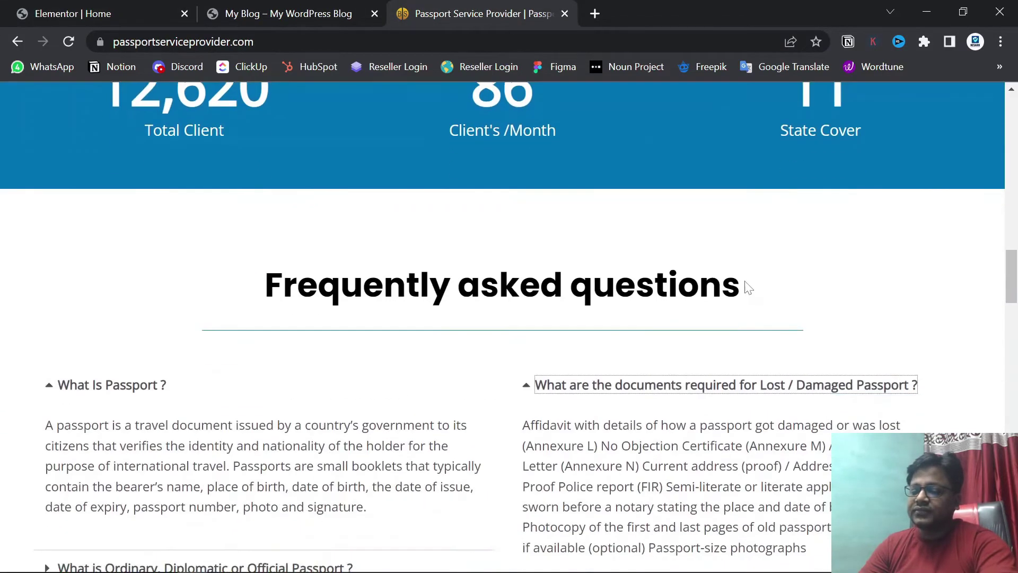
{"action": "left_click_drag", "start_coordinate": [756, 287], "coordinate": [222, 289]}
{"action": "key", "text": "ctrl+c"}
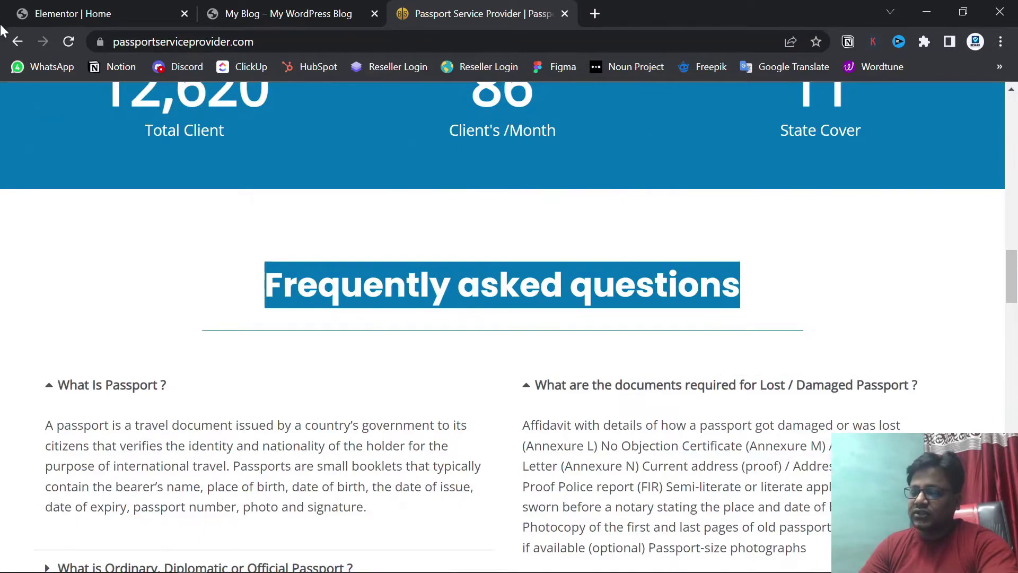
{"action": "left_click", "coordinate": [106, 18]}
{"action": "left_click_drag", "start_coordinate": [143, 238], "coordinate": [7, 247]}
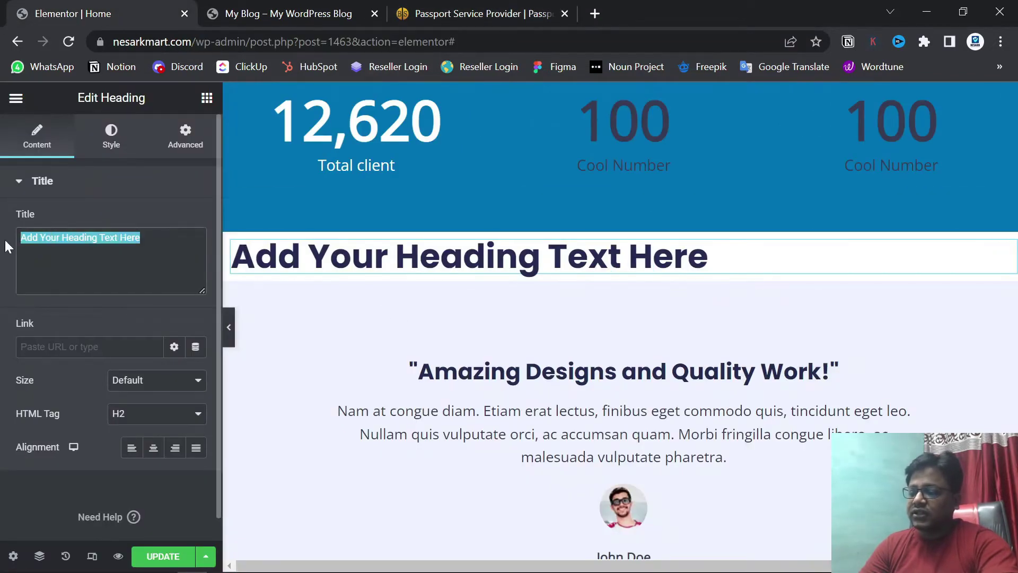
{"action": "key", "text": "ctrl+v"}
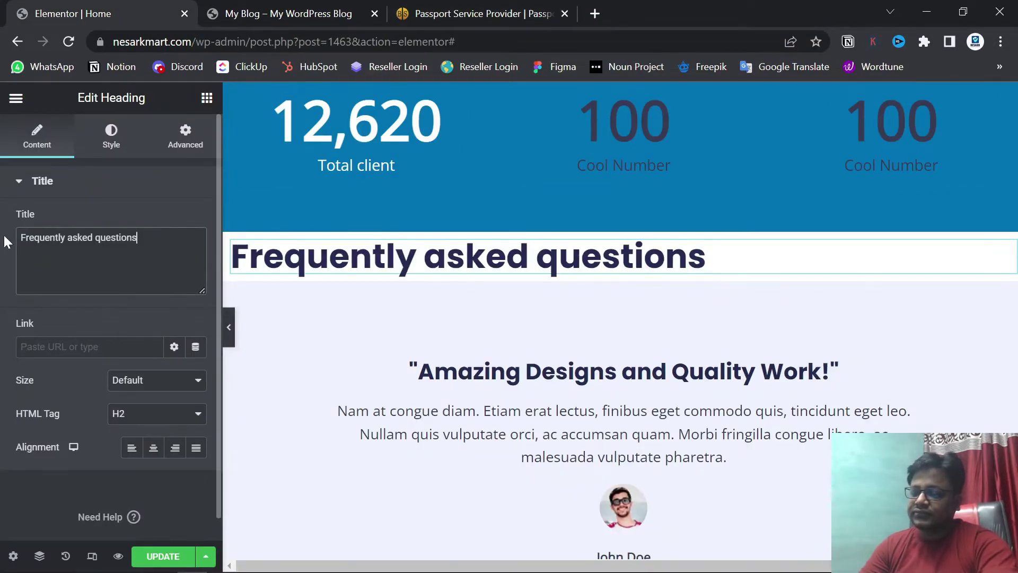
{"action": "left_click", "coordinate": [154, 449]}
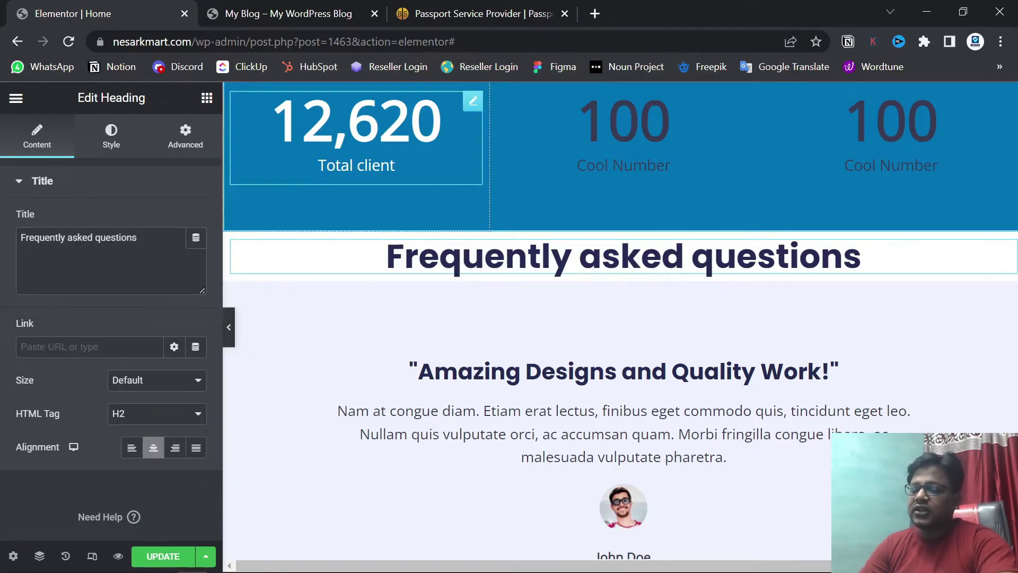
- Unlink the FAQ heading's margins and set its top margin to 40 px, using the reference site's spacing as a guide
{"action": "left_click", "coordinate": [484, 14]}
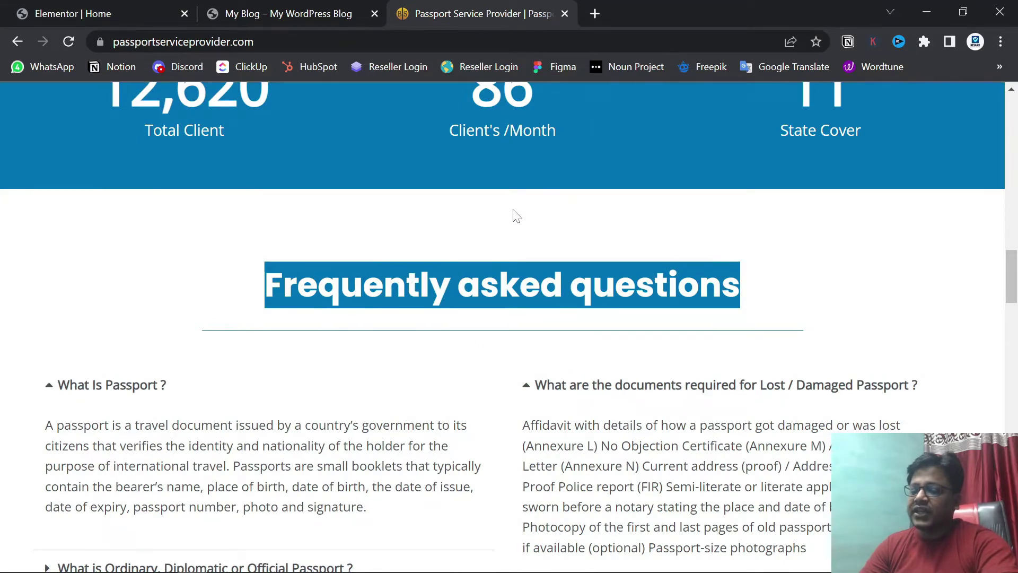
{"action": "left_click", "coordinate": [103, 18]}
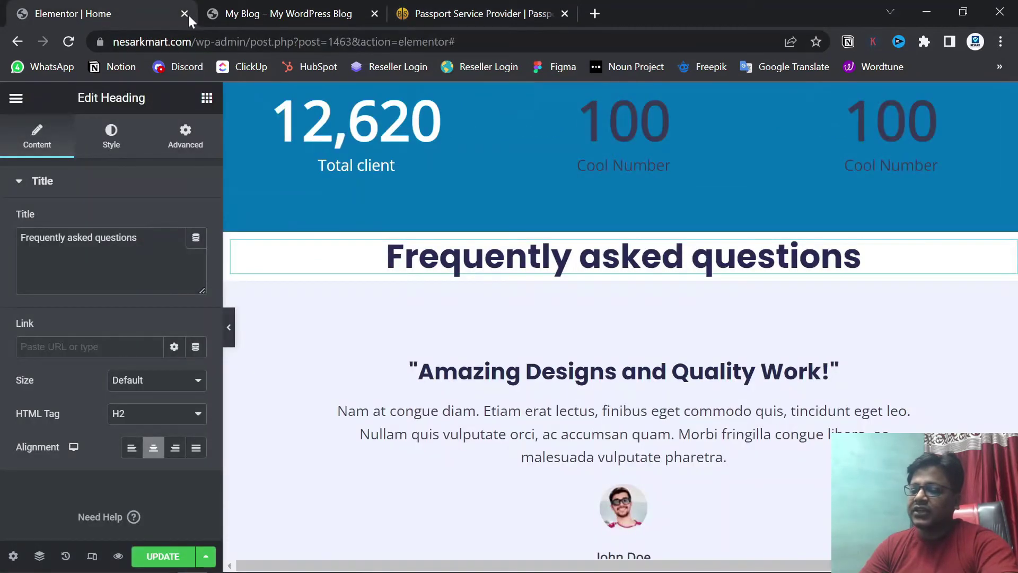
{"action": "left_click", "coordinate": [204, 135]}
{"action": "left_click", "coordinate": [189, 245]}
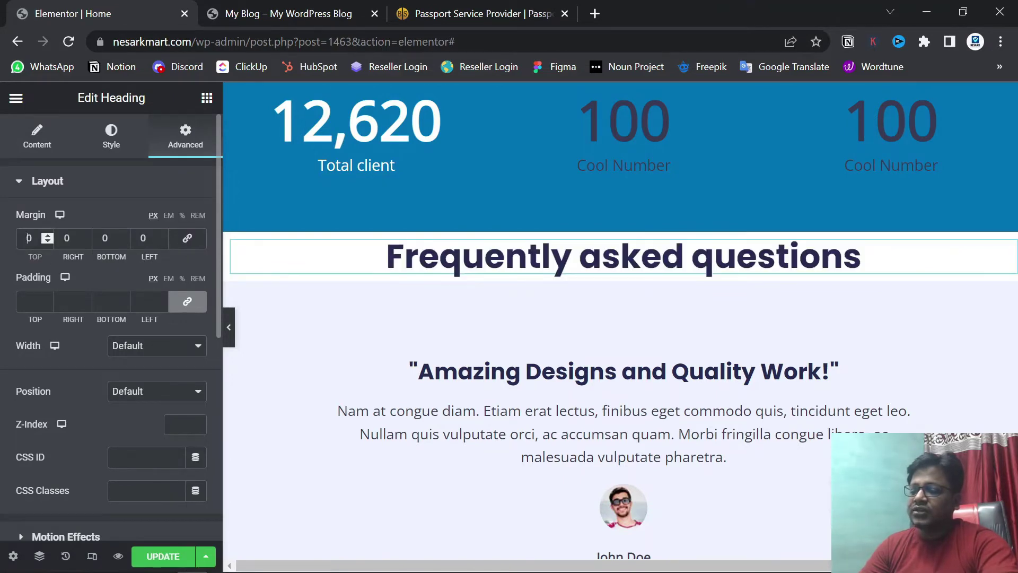
{"action": "type", "text": "4"}
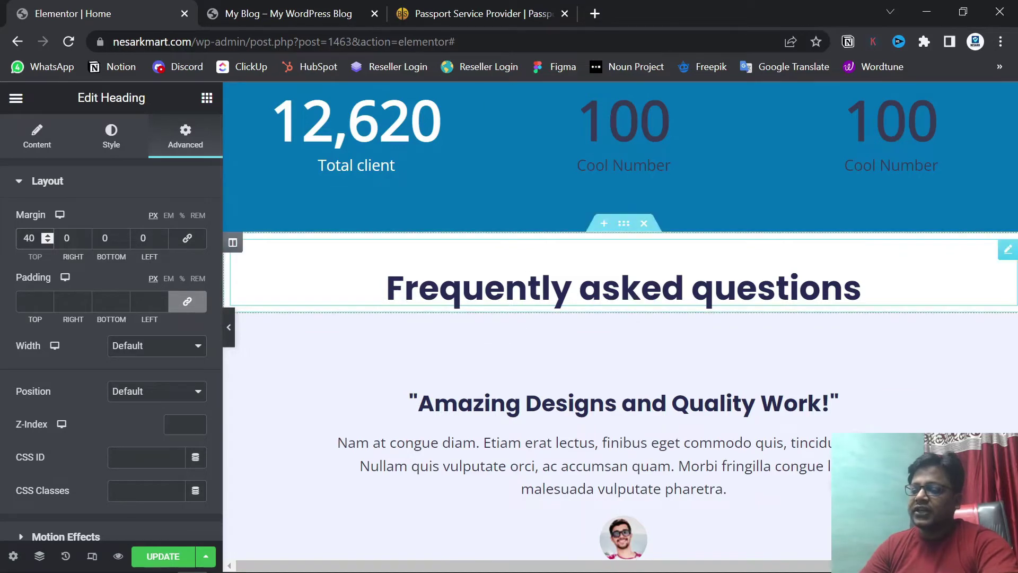
- Add a Divider widget below the FAQ heading like on the reference site, centred and 78% wide
{"action": "left_click", "coordinate": [485, 9]}
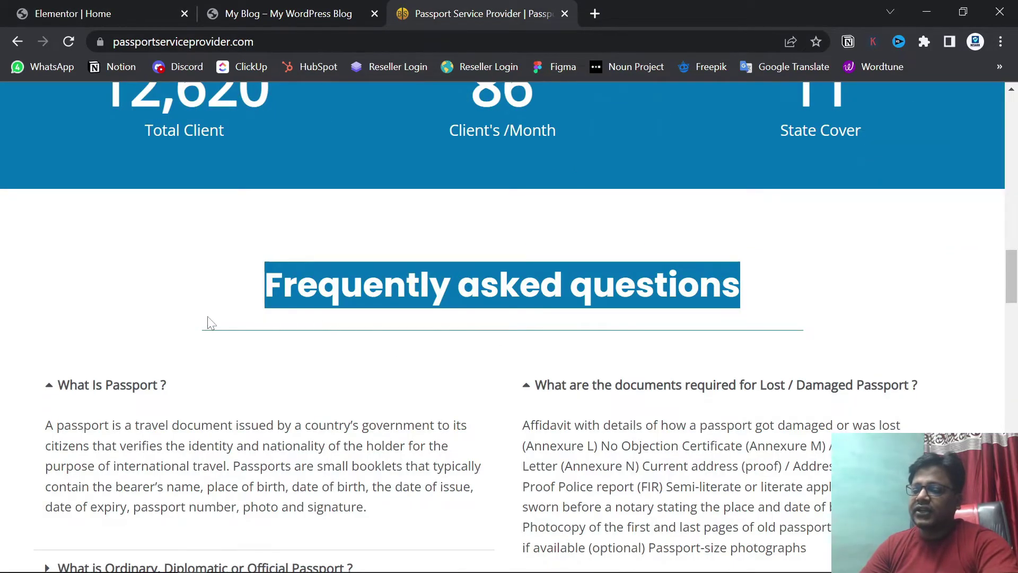
{"action": "left_click", "coordinate": [194, 337]}
{"action": "left_click", "coordinate": [146, 11]}
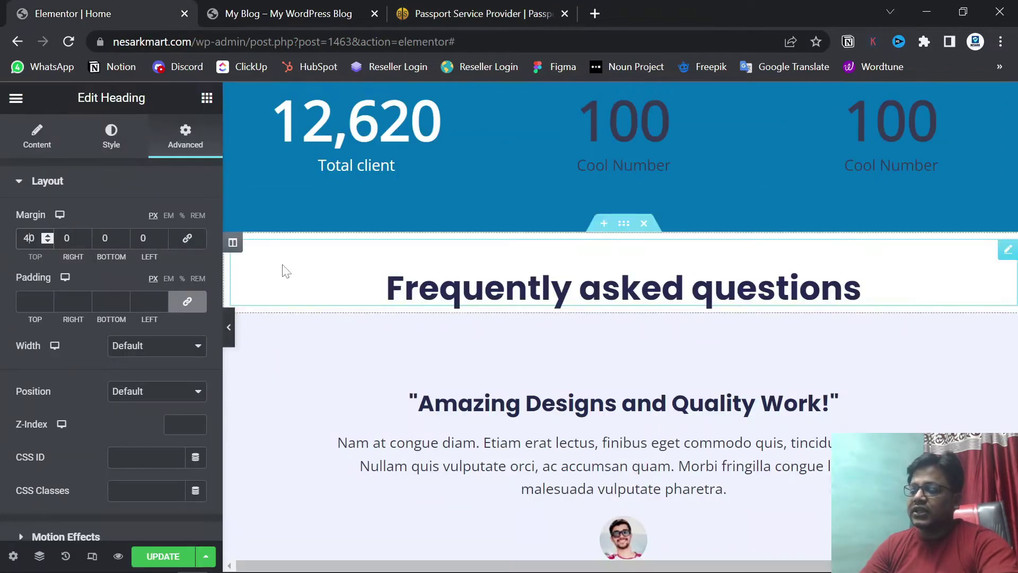
{"action": "left_click", "coordinate": [207, 99]}
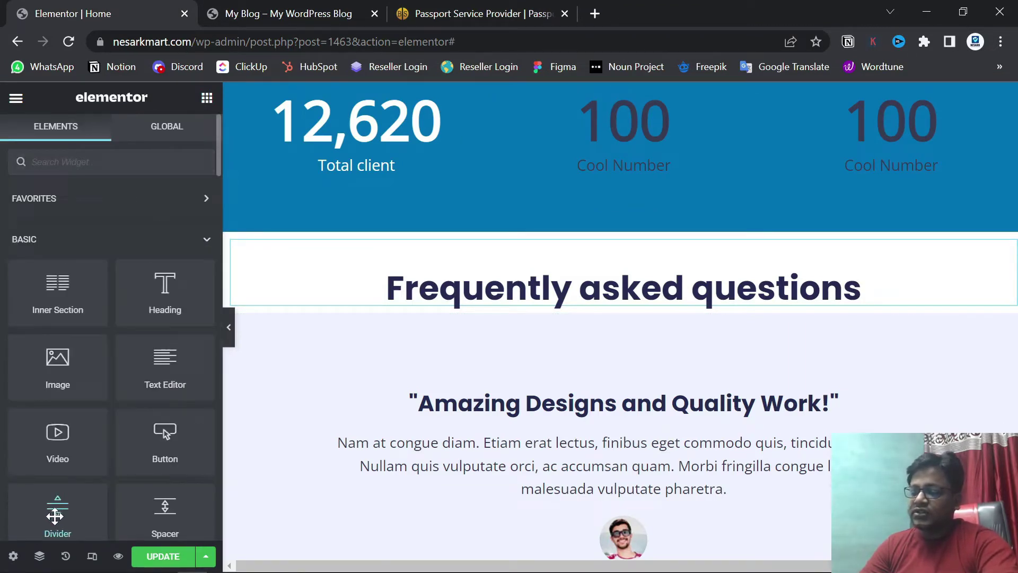
{"action": "left_click_drag", "start_coordinate": [54, 515], "coordinate": [510, 300]}
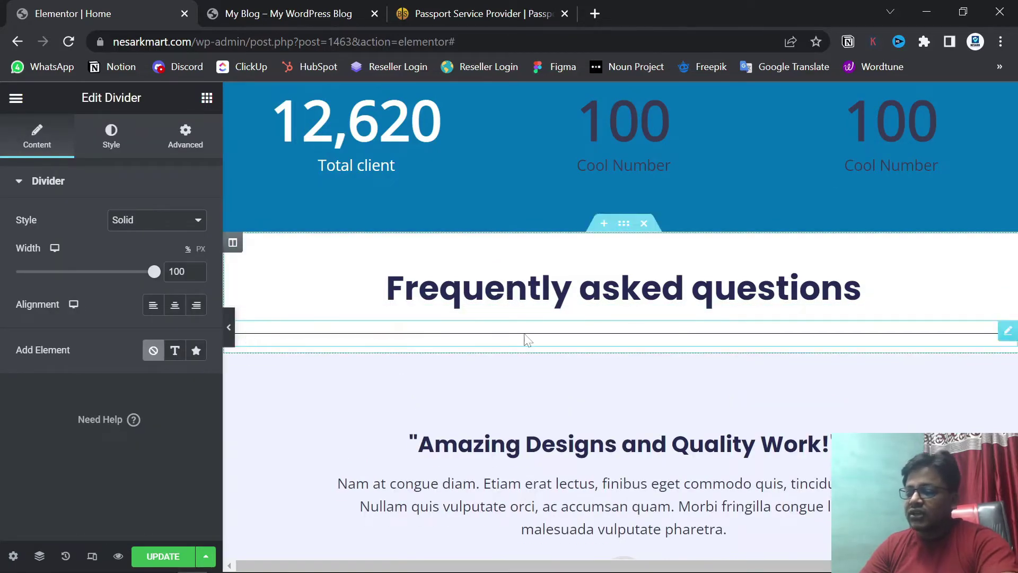
{"action": "left_click", "coordinate": [175, 306]}
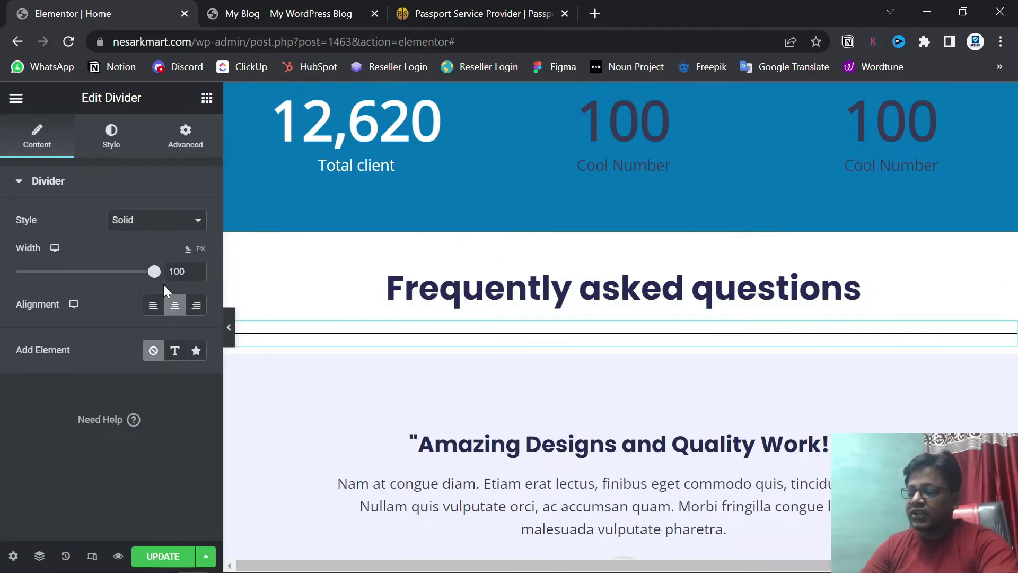
{"action": "left_click_drag", "start_coordinate": [154, 278], "coordinate": [125, 281]}
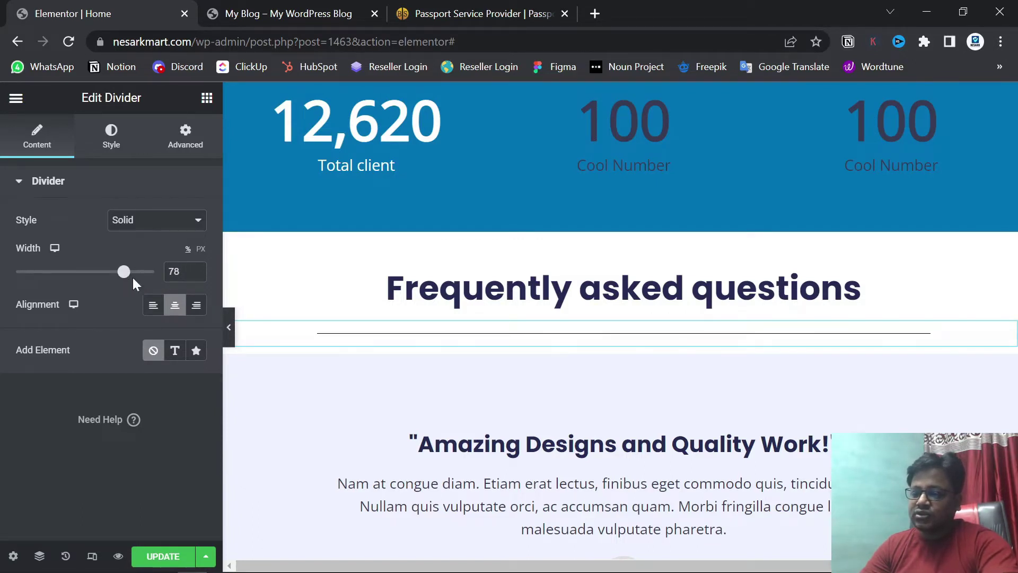
- Unlink the divider's margins and set its top margin to -20 px
{"action": "left_click", "coordinate": [183, 135]}
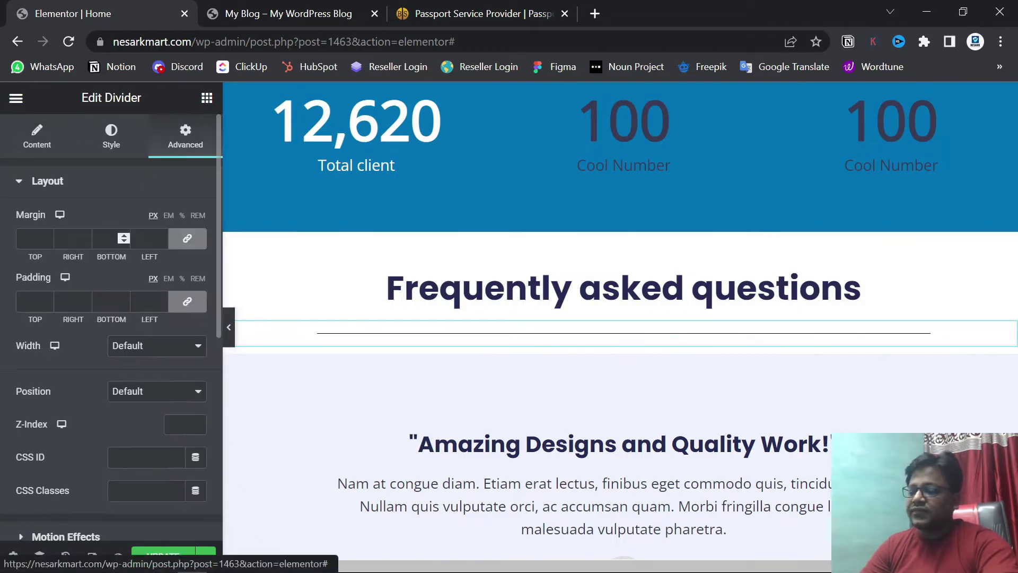
{"action": "left_click", "coordinate": [192, 243]}
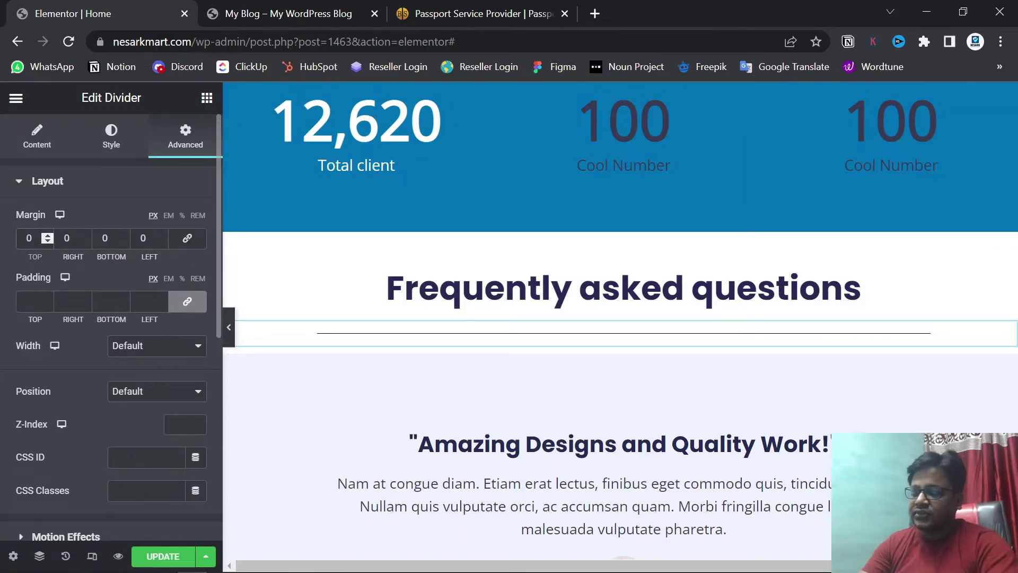
{"action": "left_click", "coordinate": [28, 238]}
{"action": "type", "text": "-3"}
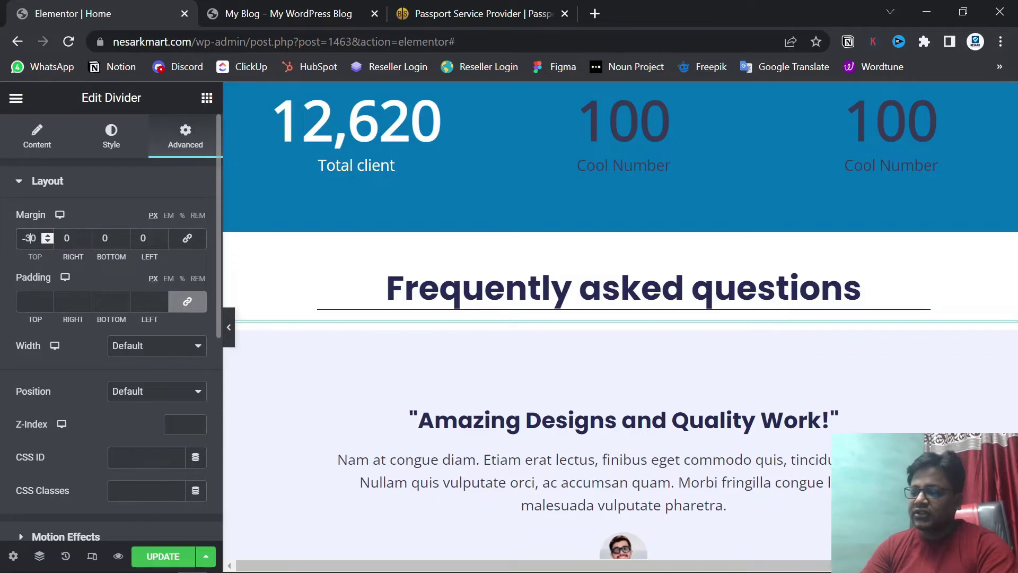
{"action": "key", "text": "BackSpace"}
{"action": "type", "text": "2"}
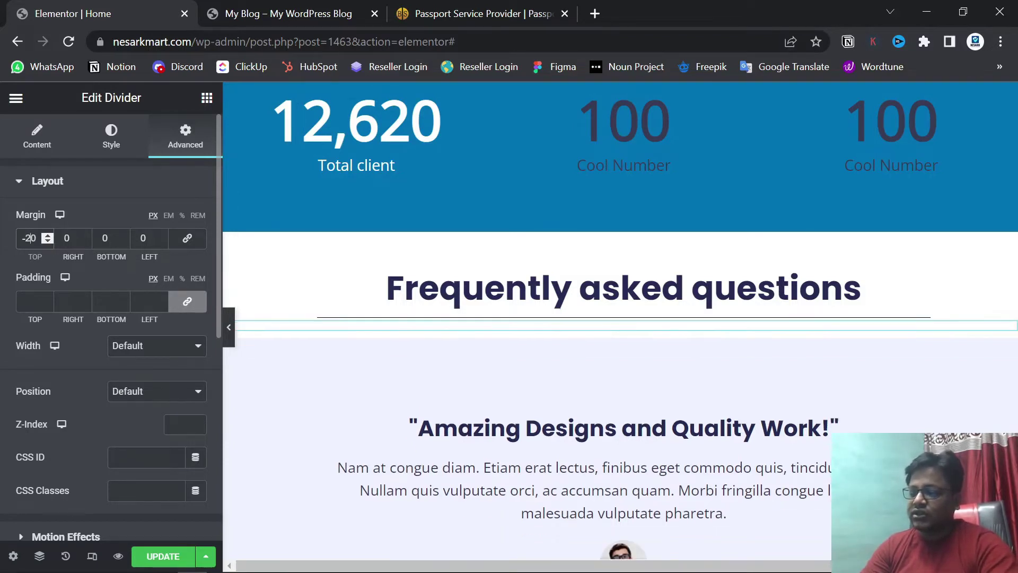
- Update the page and check the FAQ heading and divider on the reloaded live My Blog site
{"action": "left_click", "coordinate": [164, 555]}
{"action": "key", "text": "ctrl+Tab"}
{"action": "key", "text": "F5"}
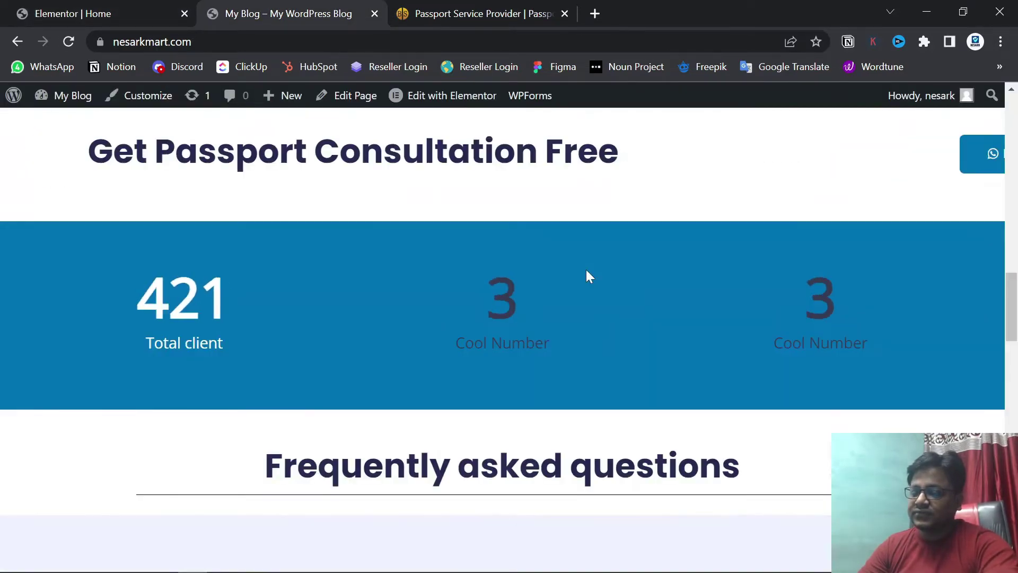
{"action": "scroll", "coordinate": [586, 270], "scroll_direction": "down", "scroll_amount": 3}
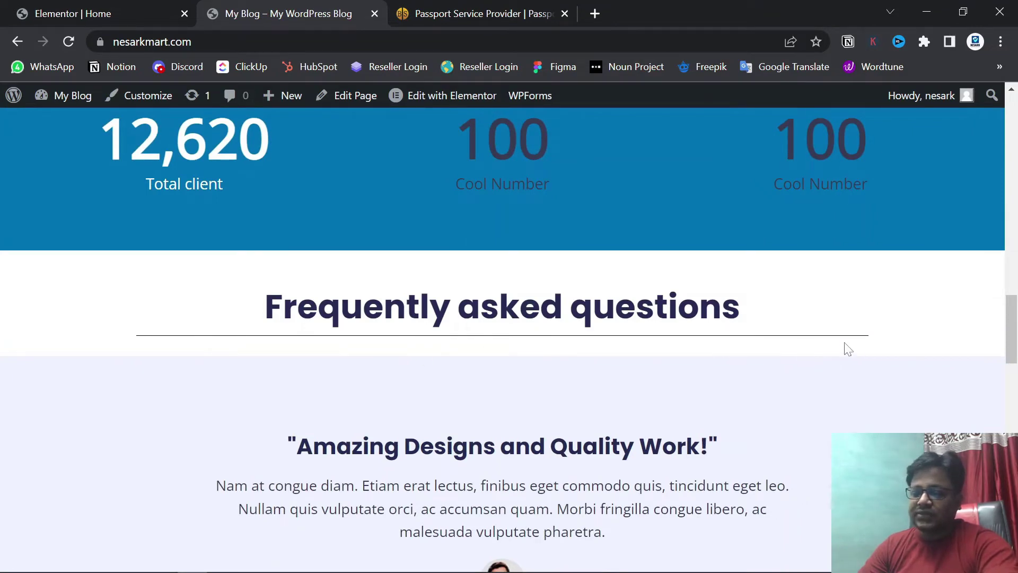
- Reduce the FAQ divider's width to 71%, update the page and return to the live My Blog site
{"action": "key", "text": "ctrl+shift+Tab"}
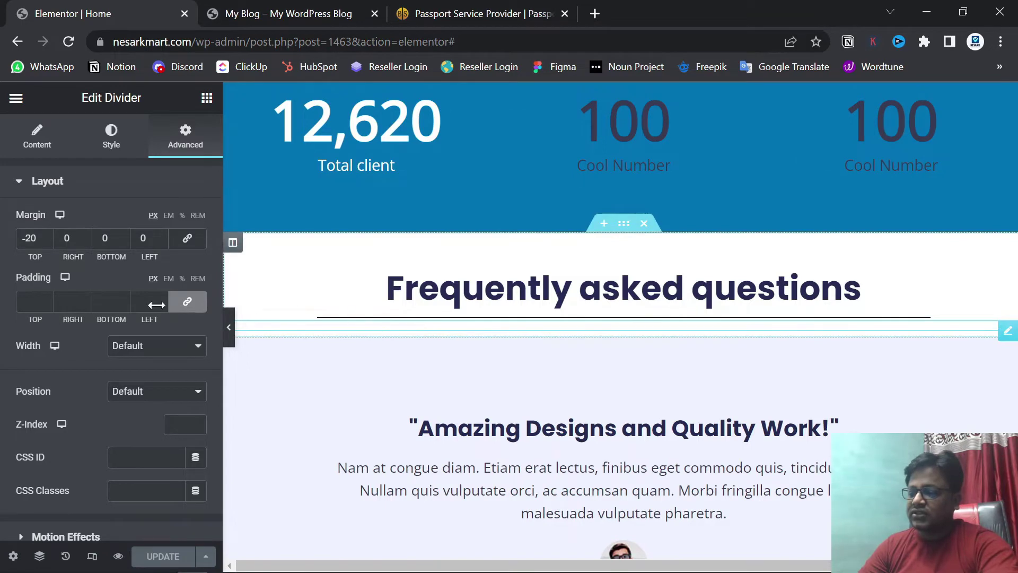
{"action": "left_click", "coordinate": [35, 136]}
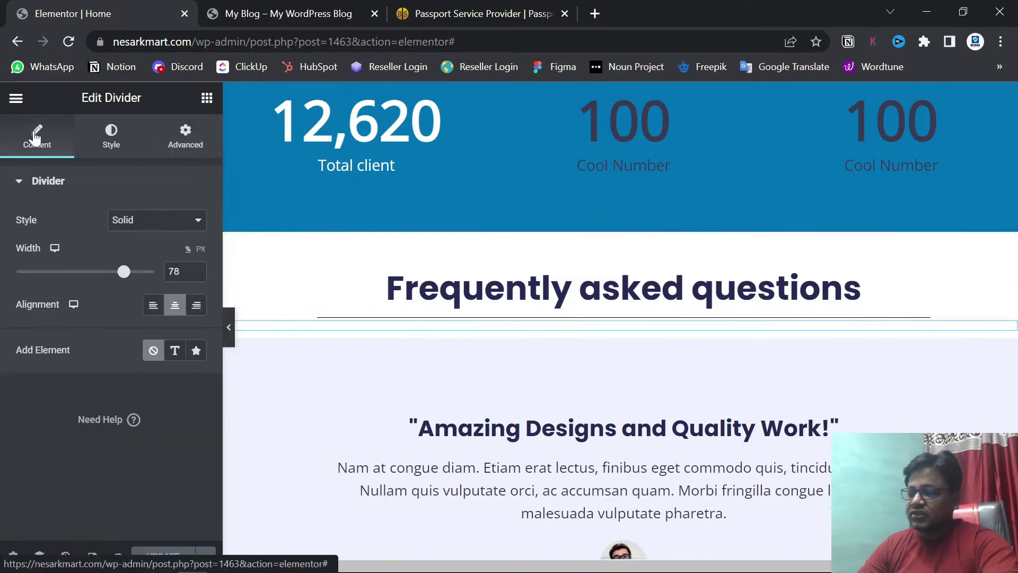
{"action": "left_click_drag", "start_coordinate": [121, 275], "coordinate": [114, 274]}
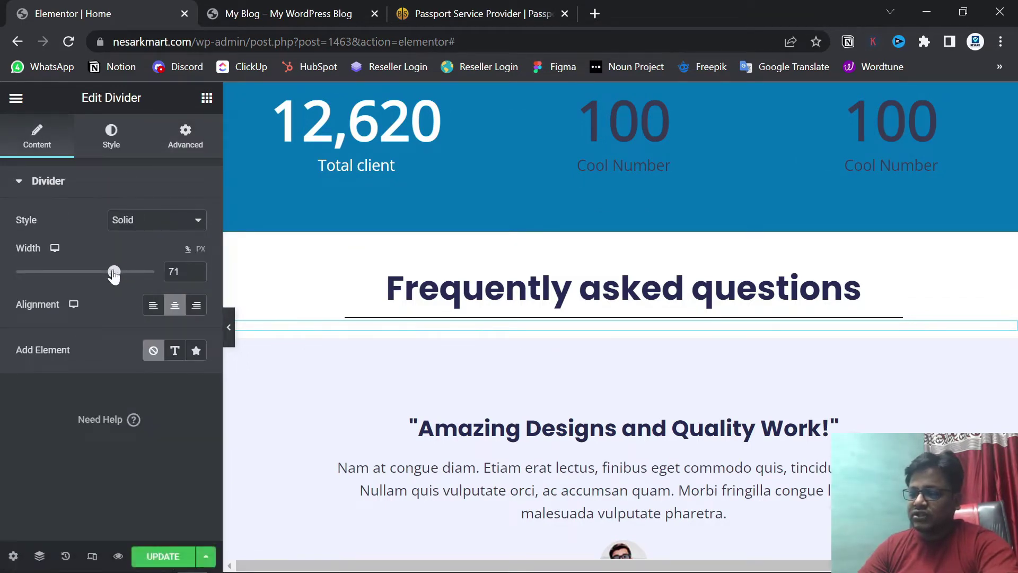
{"action": "left_click", "coordinate": [159, 554]}
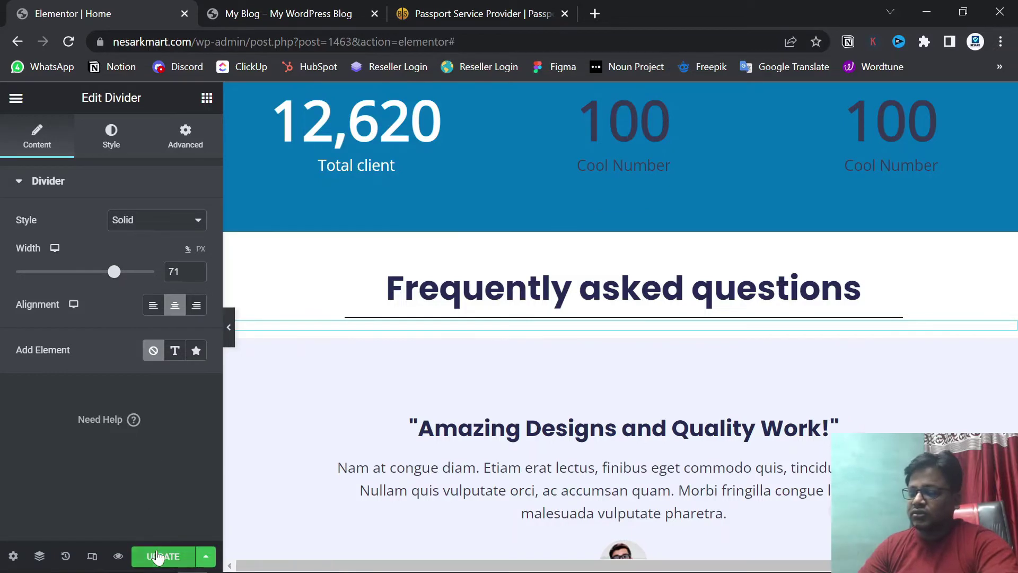
{"action": "left_click", "coordinate": [303, 8]}
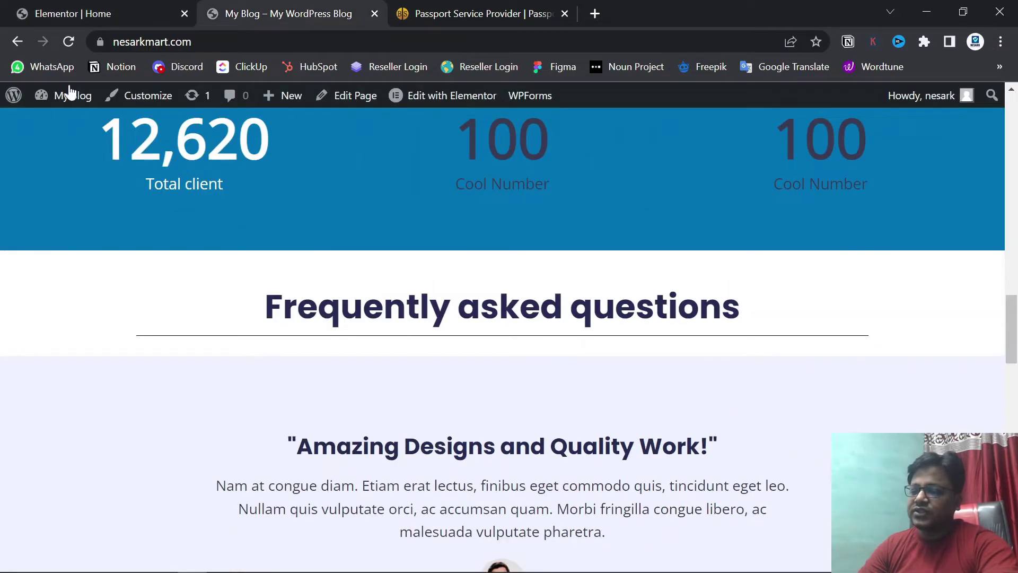
- Reload the live My Blog site and check the narrowed divider below the FAQ heading
{"action": "left_click", "coordinate": [67, 46]}
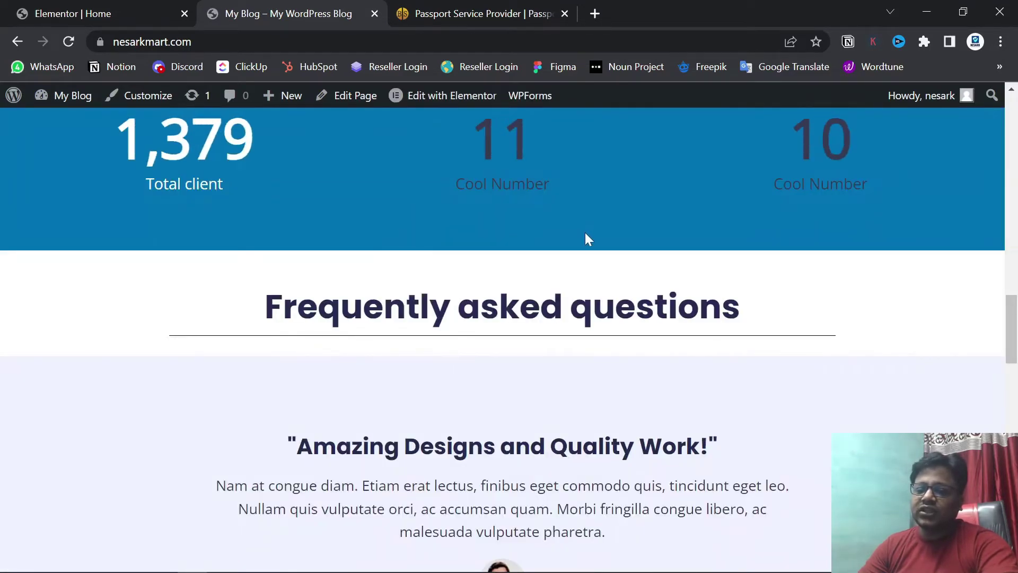
{"action": "scroll", "coordinate": [585, 236], "scroll_direction": "down", "scroll_amount": 2}
{"action": "scroll", "coordinate": [586, 243], "scroll_direction": "up", "scroll_amount": 2}
{"action": "scroll", "coordinate": [587, 244], "scroll_direction": "down", "scroll_amount": 2}
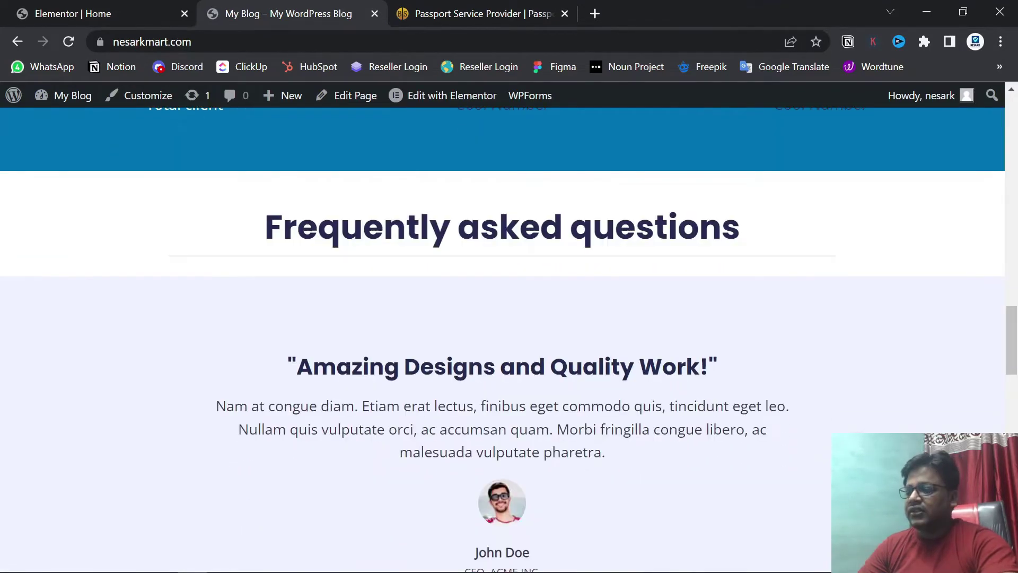
- Compare the FAQ section in the Elementor editor with the reference site's divider and two columns of collapsible questions
{"action": "left_click", "coordinate": [75, 7]}
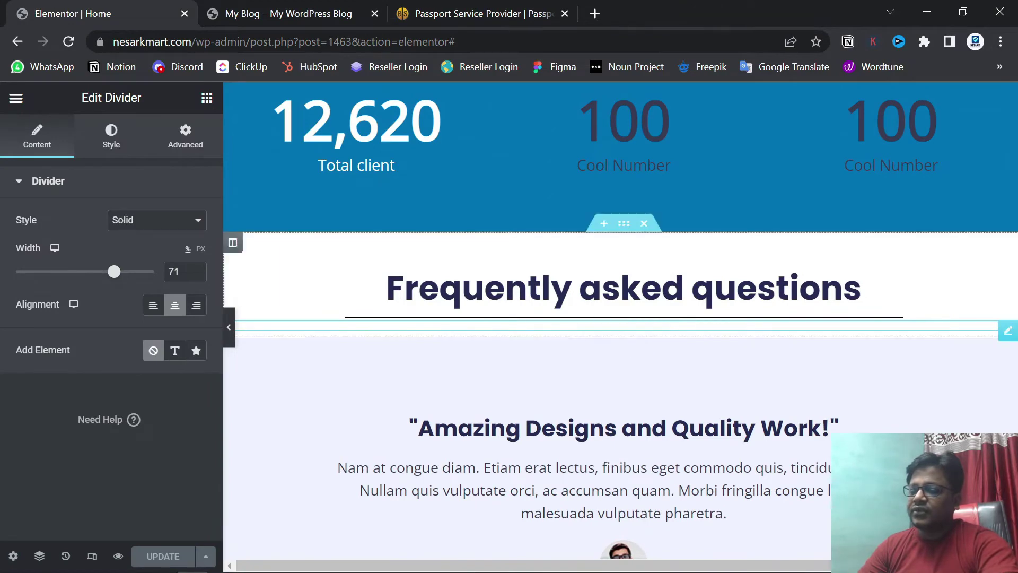
{"action": "left_click", "coordinate": [480, 8]}
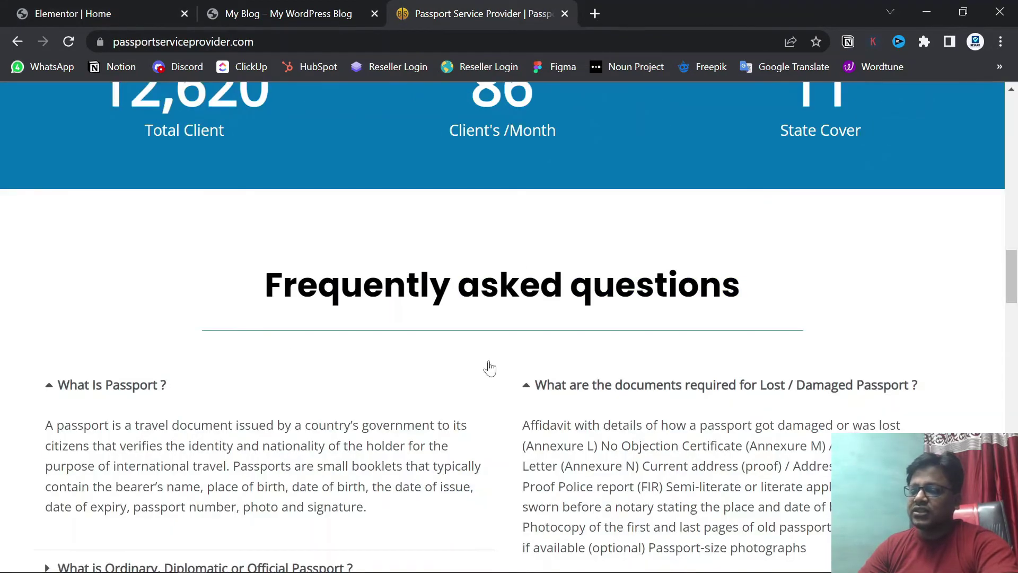
{"action": "left_click", "coordinate": [88, 6]}
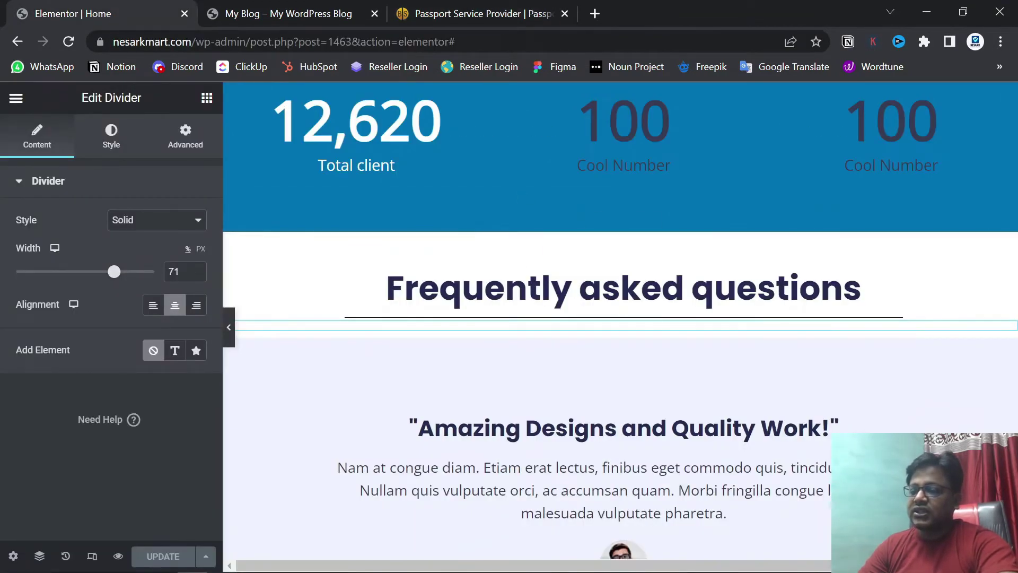
{"action": "left_click", "coordinate": [493, 12]}
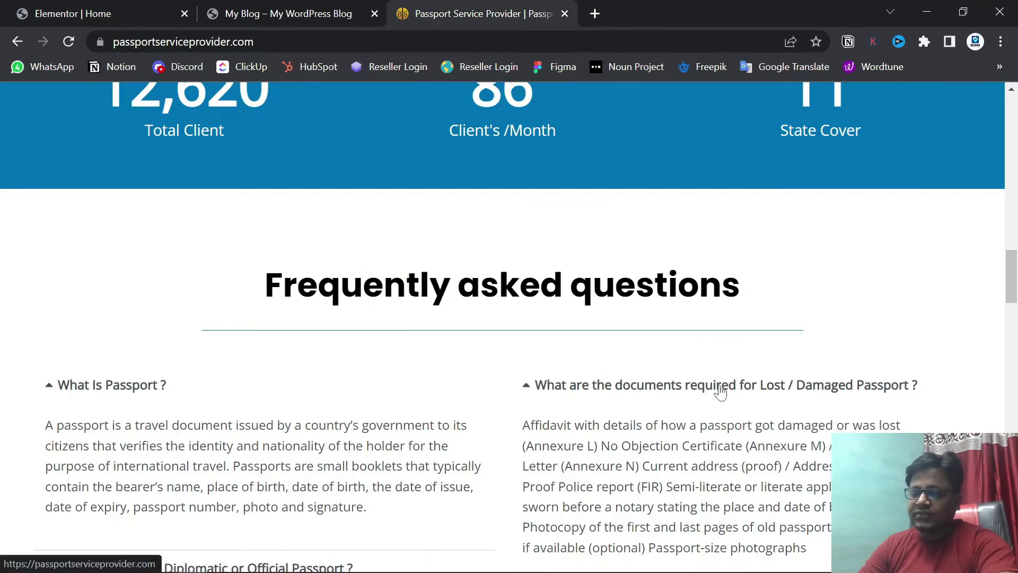
{"action": "scroll", "coordinate": [718, 392], "scroll_direction": "down", "scroll_amount": 3}
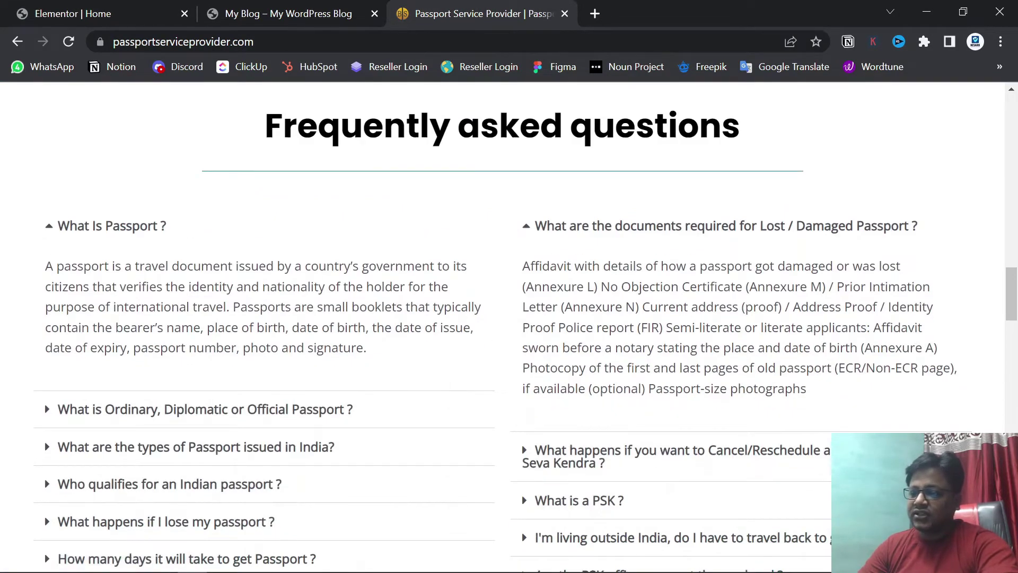
- In the Elementor editor, add a section with two equal columns directly below the FAQ heading and divider
{"action": "left_click", "coordinate": [37, 12]}
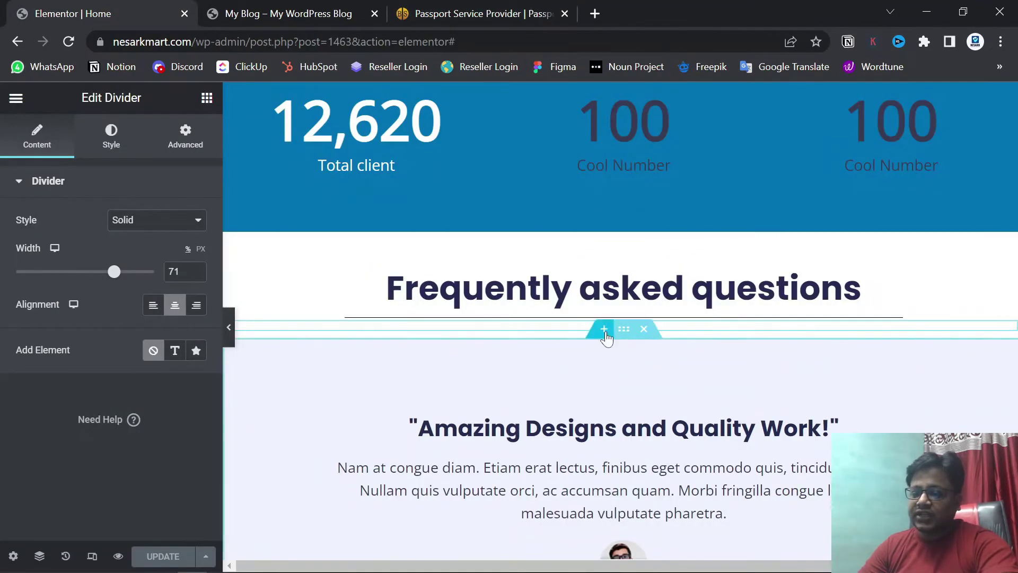
{"action": "left_click", "coordinate": [604, 330]}
{"action": "left_click", "coordinate": [585, 412]}
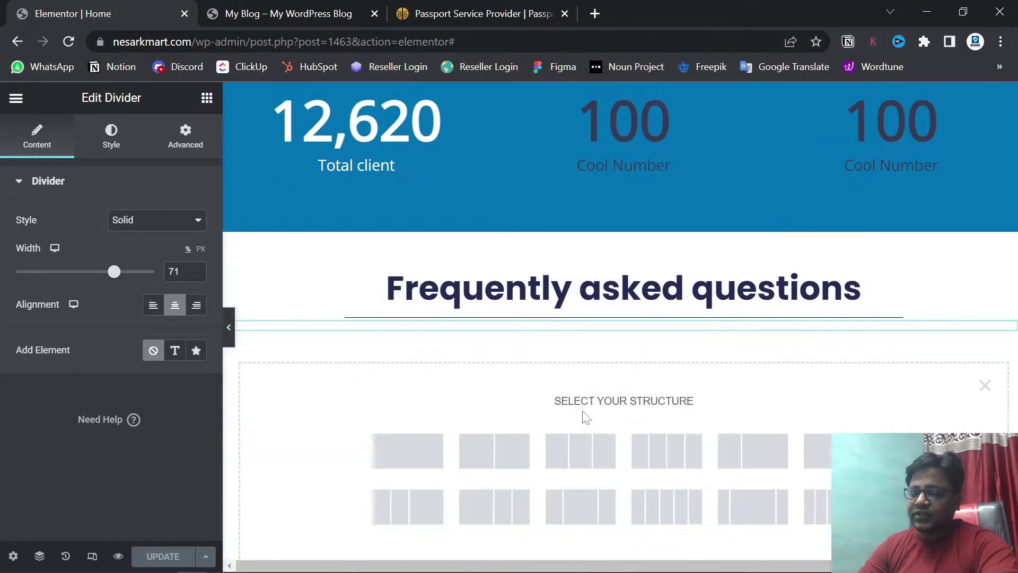
{"action": "left_click", "coordinate": [487, 463]}
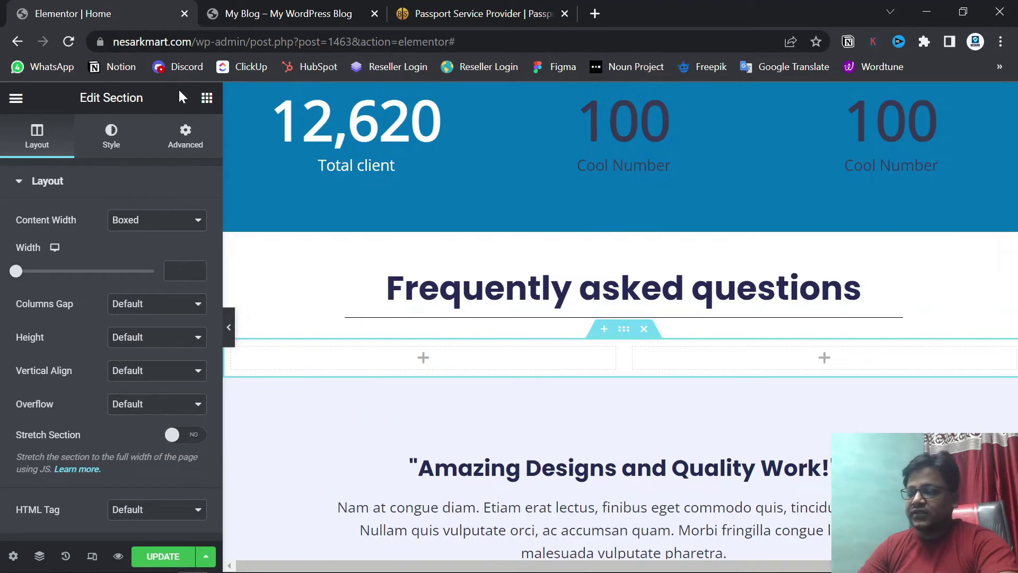
- Look through the widget library, down to the General widgets, for one suited to the collapsible FAQ questions
{"action": "left_click", "coordinate": [206, 100]}
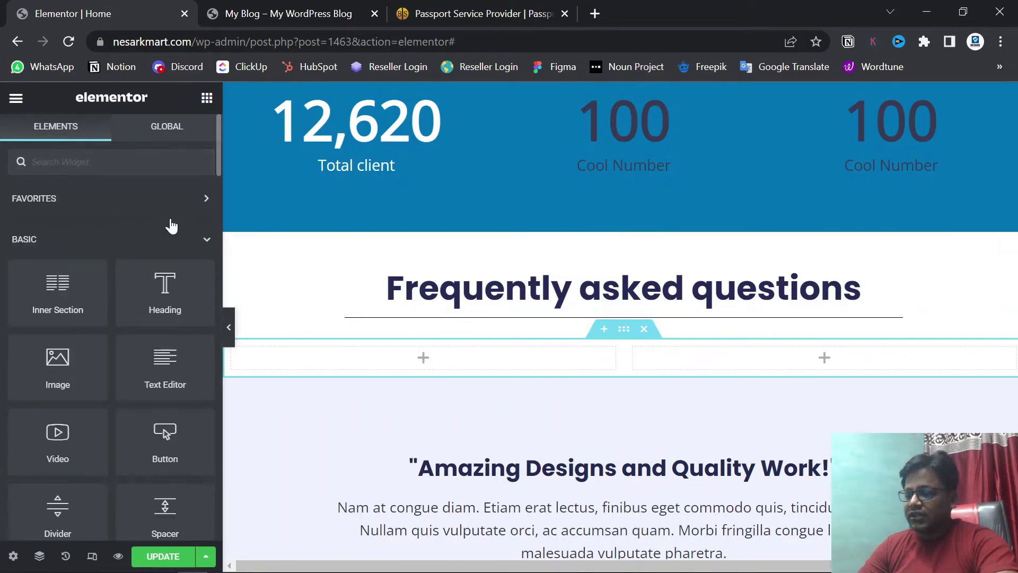
{"action": "scroll", "coordinate": [170, 222], "scroll_direction": "down", "scroll_amount": 5}
{"action": "scroll", "coordinate": [170, 218], "scroll_direction": "down", "scroll_amount": 3}
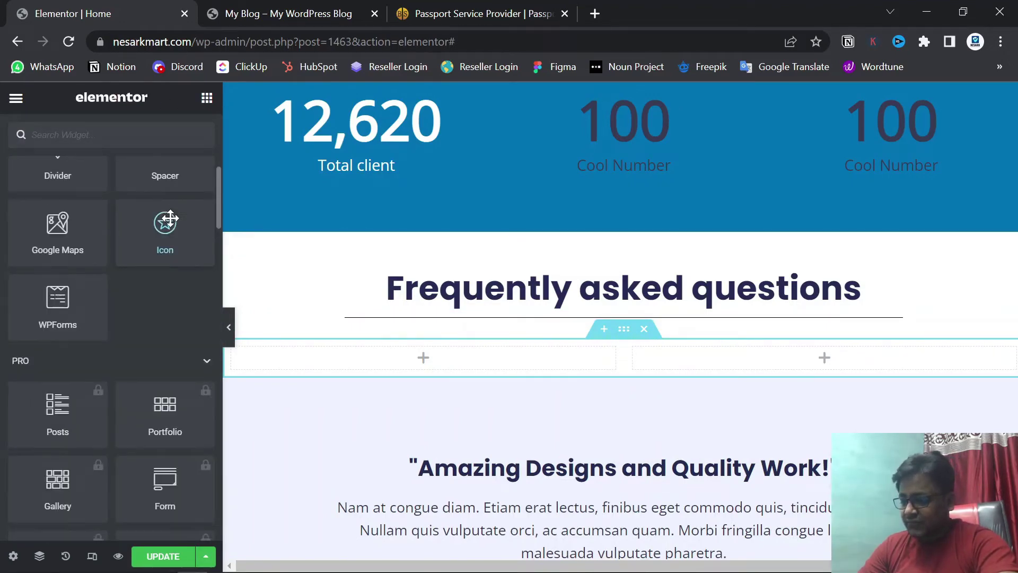
{"action": "scroll", "coordinate": [170, 217], "scroll_direction": "down", "scroll_amount": 5}
{"action": "scroll", "coordinate": [171, 226], "scroll_direction": "down", "scroll_amount": 10}
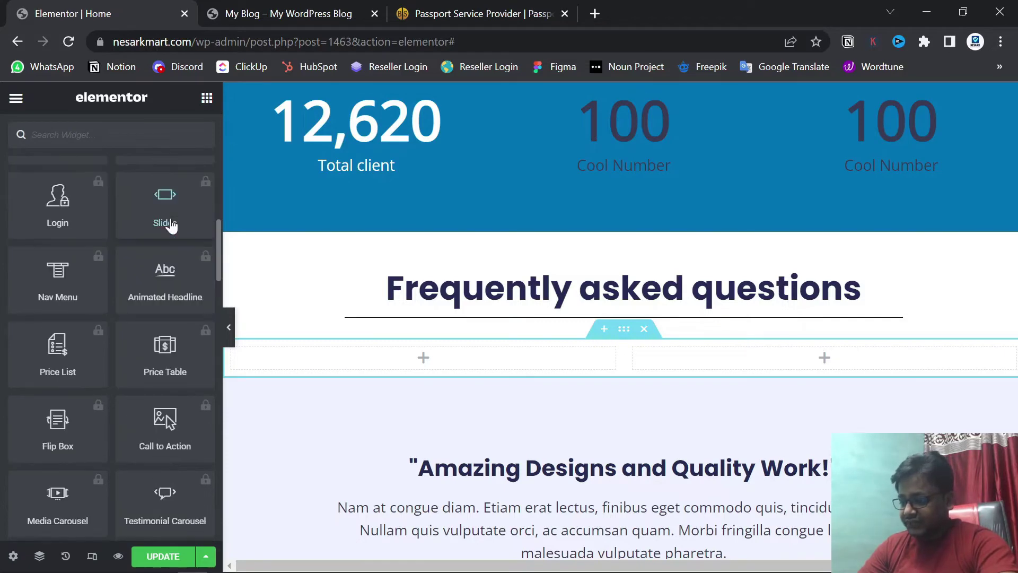
{"action": "scroll", "coordinate": [171, 225], "scroll_direction": "down", "scroll_amount": 3}
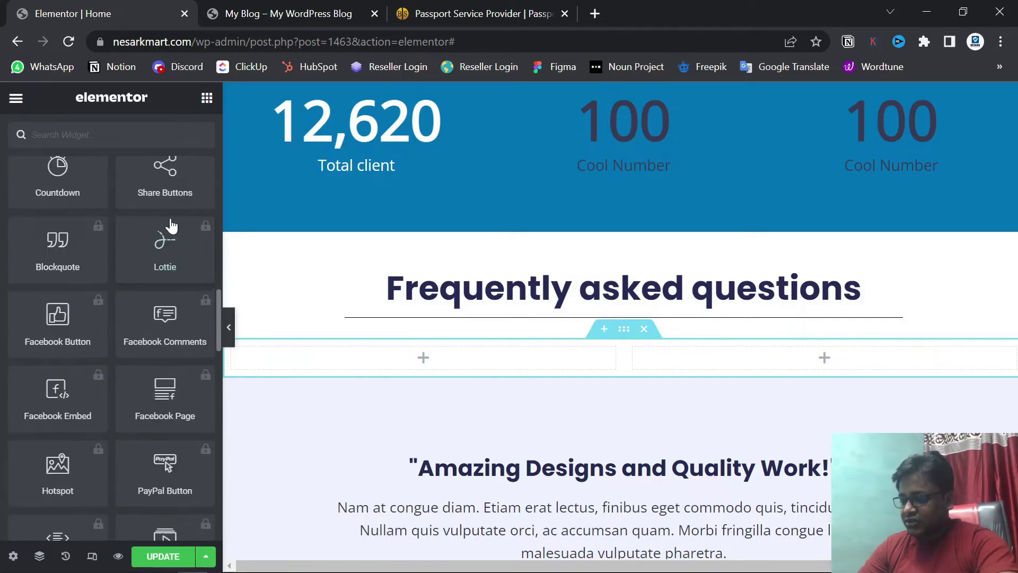
{"action": "scroll", "coordinate": [171, 225], "scroll_direction": "down", "scroll_amount": 6}
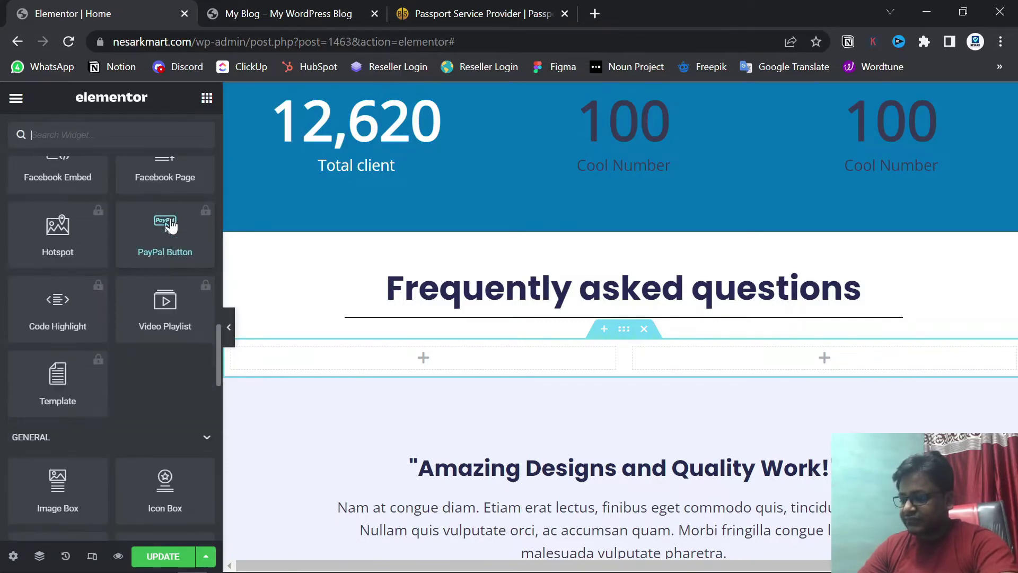
{"action": "scroll", "coordinate": [171, 225], "scroll_direction": "down", "scroll_amount": 3}
{"action": "scroll", "coordinate": [171, 226], "scroll_direction": "down", "scroll_amount": 3}
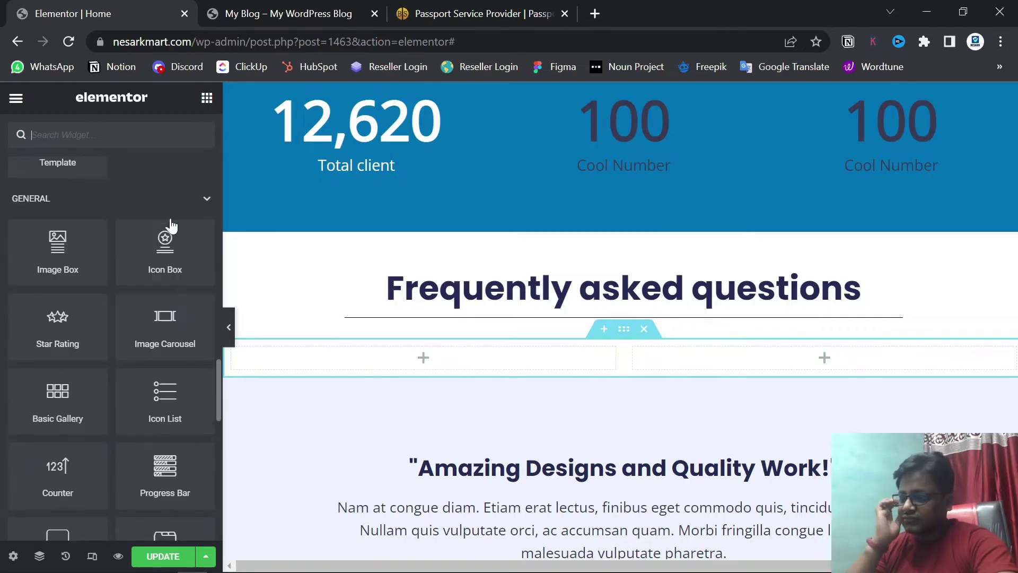
- Add a Toggle widget to the first column below the "Frequently asked questions" heading
{"action": "scroll", "coordinate": [171, 226], "scroll_direction": "down", "scroll_amount": 3}
{"action": "scroll", "coordinate": [171, 225], "scroll_direction": "down", "scroll_amount": 3}
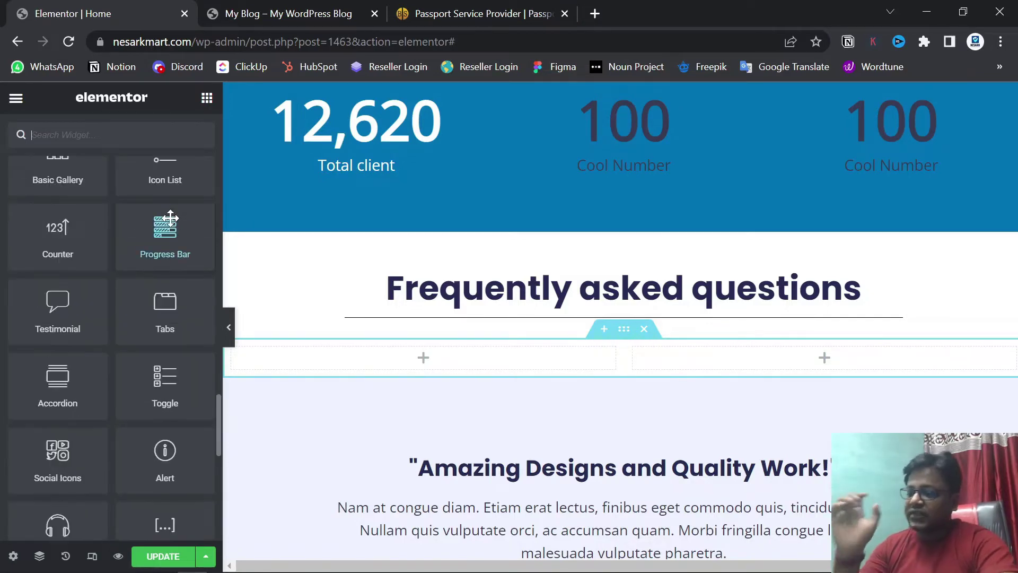
{"action": "left_click_drag", "start_coordinate": [165, 393], "coordinate": [398, 360]}
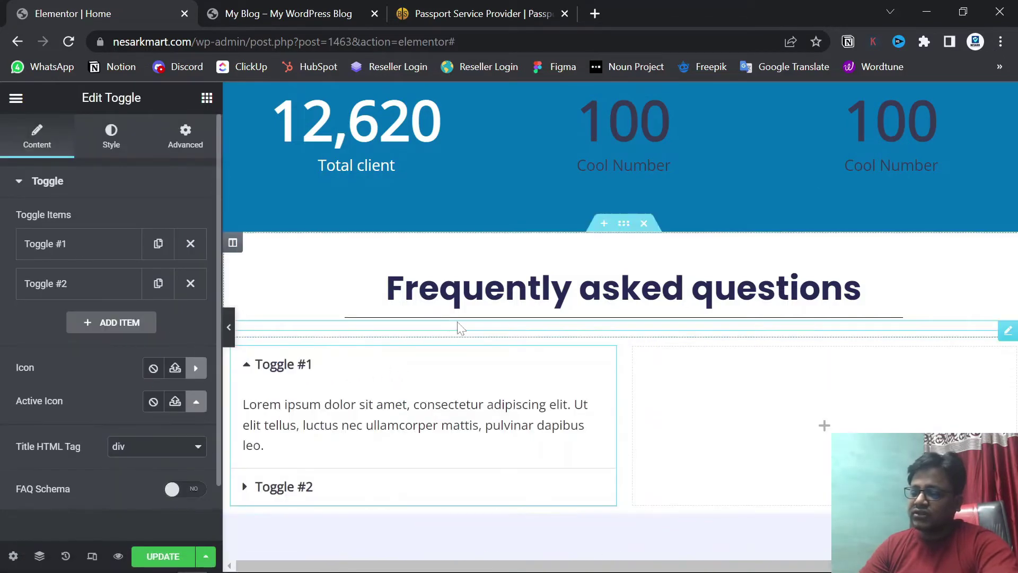
- Search the widgets for "to" and add a Toggle widget to the empty second column
{"action": "left_click", "coordinate": [206, 98]}
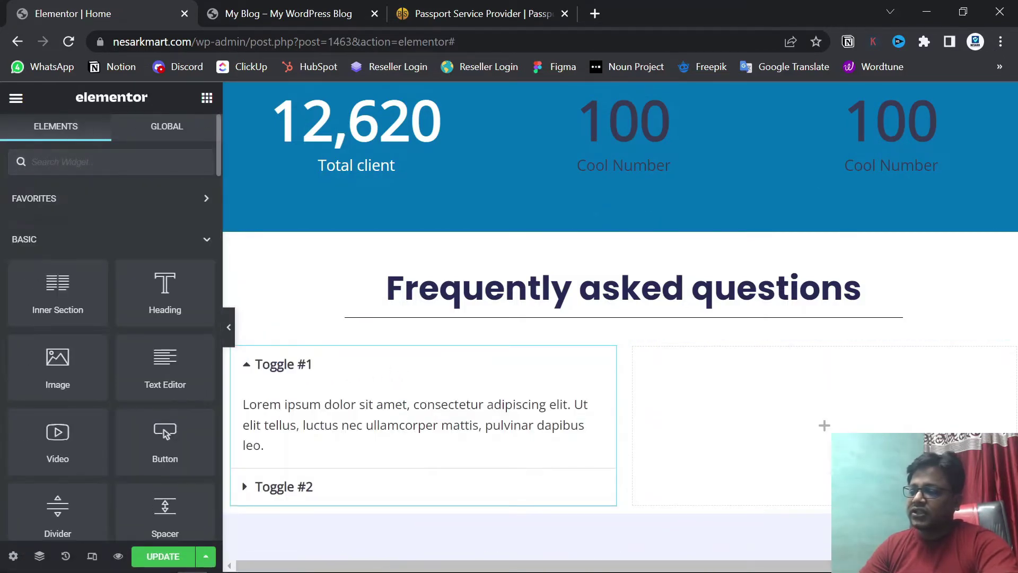
{"action": "type", "text": "to"}
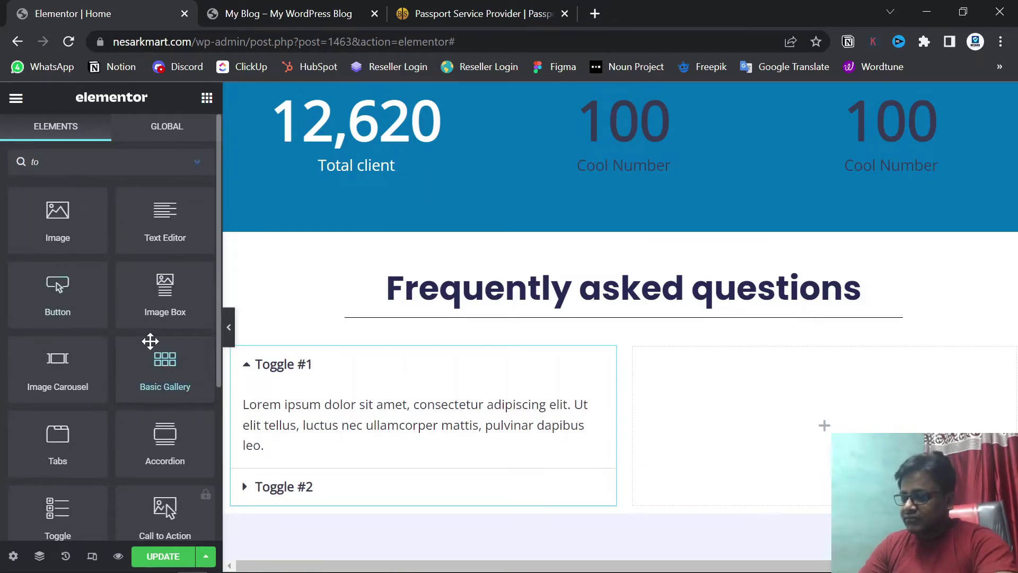
{"action": "scroll", "coordinate": [150, 341], "scroll_direction": "down", "scroll_amount": 2}
{"action": "scroll", "coordinate": [150, 341], "scroll_direction": "down", "scroll_amount": 2}
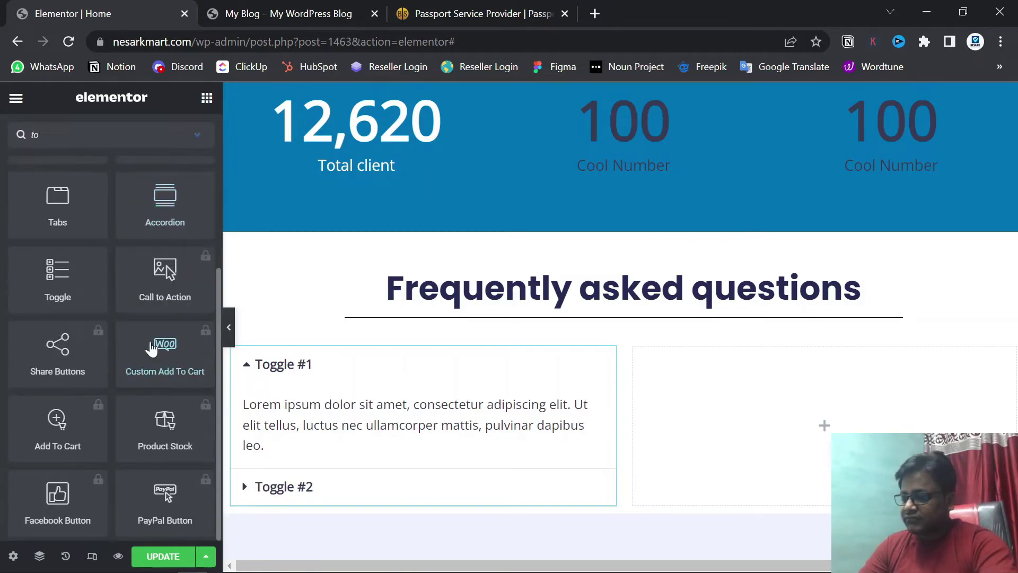
{"action": "left_click_drag", "start_coordinate": [57, 270], "coordinate": [702, 402]}
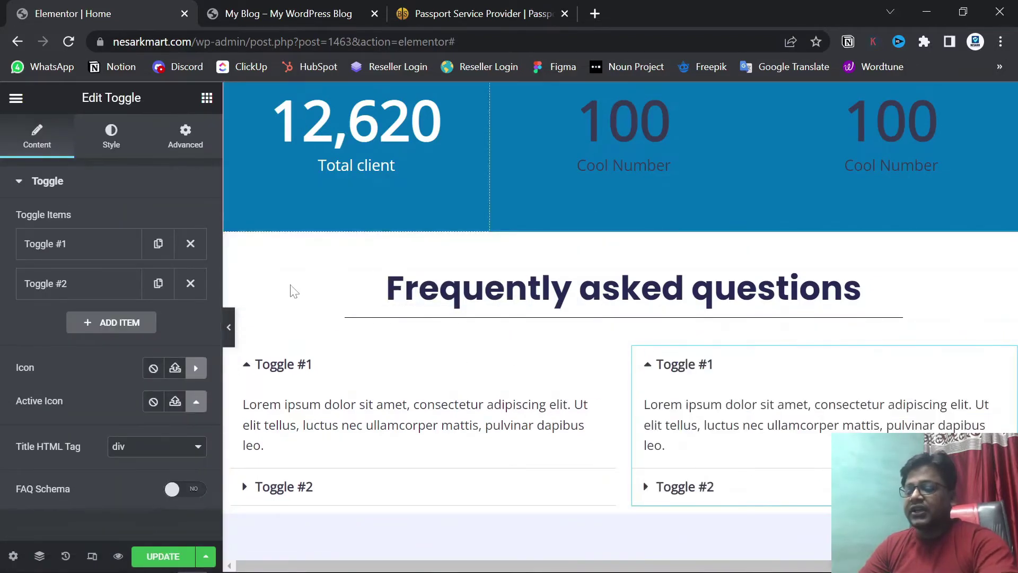
- Copy the question "What Is Passport ?" from the Passport Service Provider site and use it as the title of the first column's first toggle item
{"action": "left_click", "coordinate": [517, 8]}
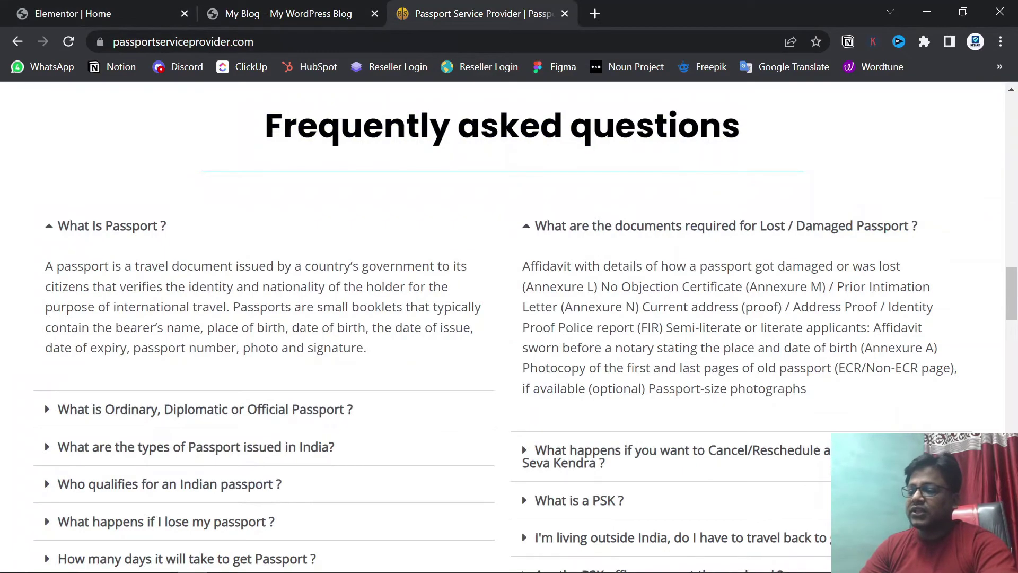
{"action": "left_click_drag", "start_coordinate": [167, 226], "coordinate": [53, 219]}
{"action": "key", "text": "ctrl+c"}
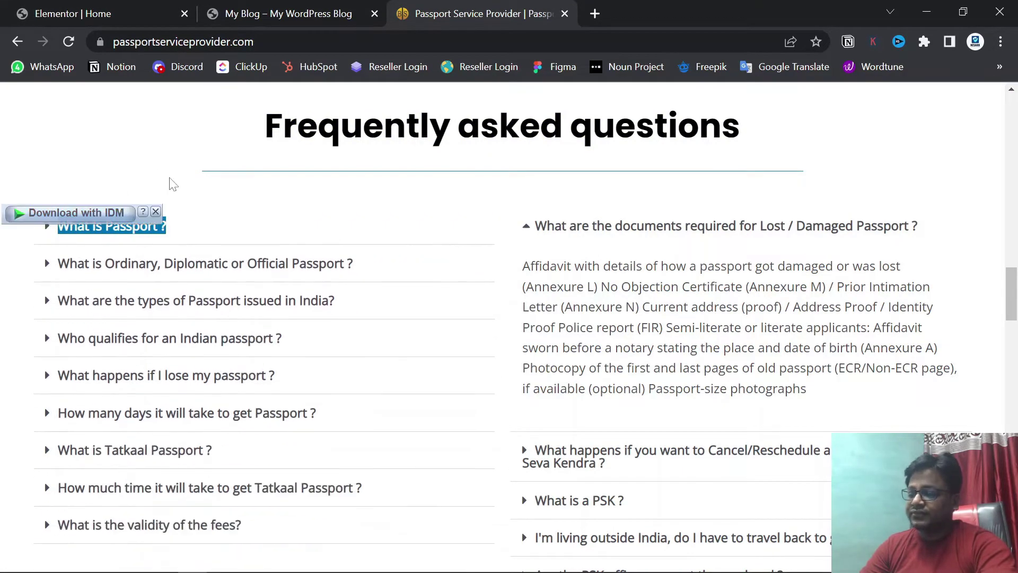
{"action": "left_click", "coordinate": [74, 11]}
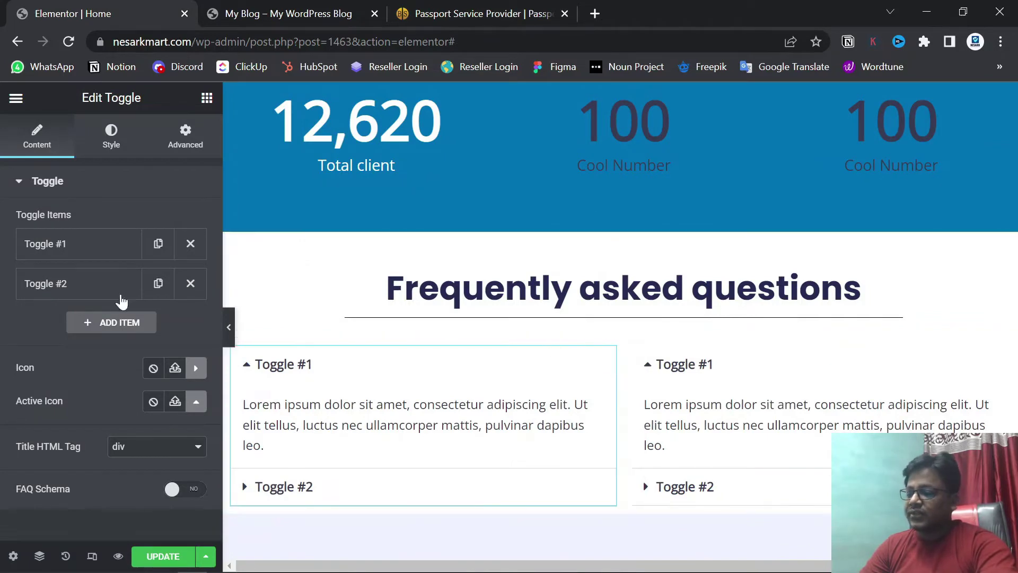
{"action": "left_click", "coordinate": [81, 245]}
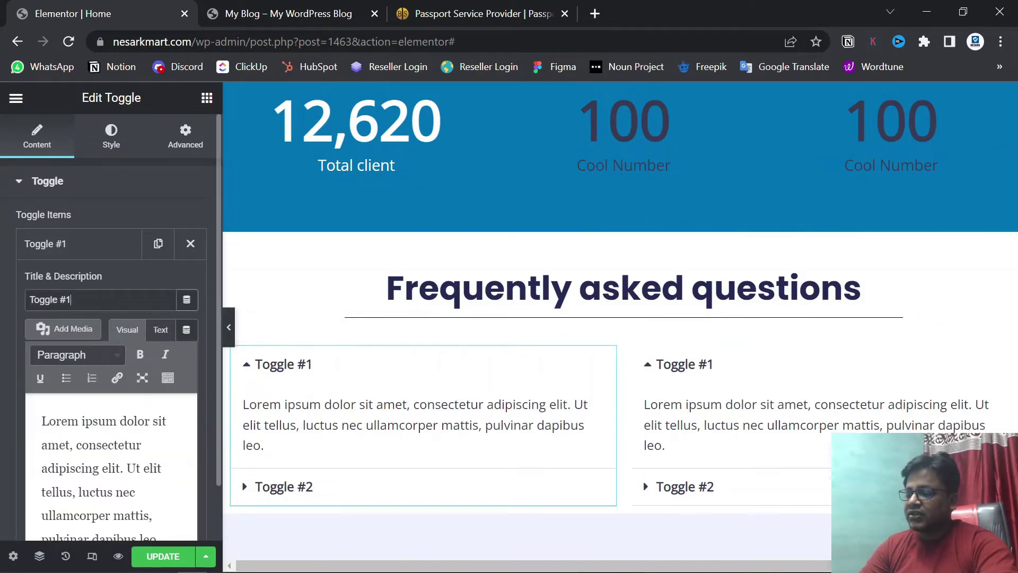
{"action": "key", "text": "ctrl+a"}
{"action": "key", "text": "ctrl+v"}
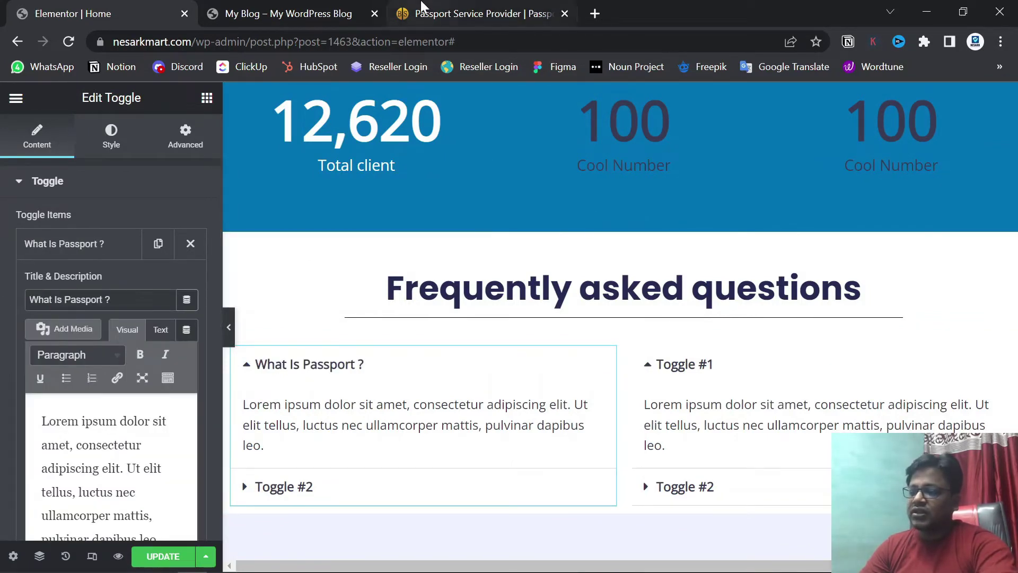
- Replace the description of the "What Is Passport ?" item with that question's answer copied from the Passport Service Provider site
{"action": "left_click", "coordinate": [423, 7]}
{"action": "left_click", "coordinate": [183, 230]}
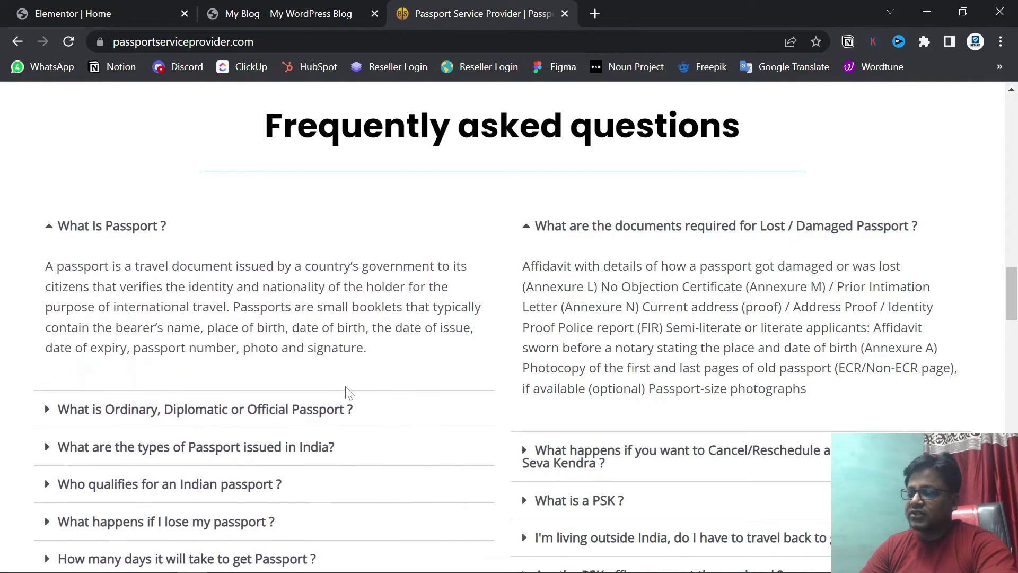
{"action": "left_click_drag", "start_coordinate": [378, 357], "coordinate": [38, 272]}
{"action": "key", "text": "ctrl+c"}
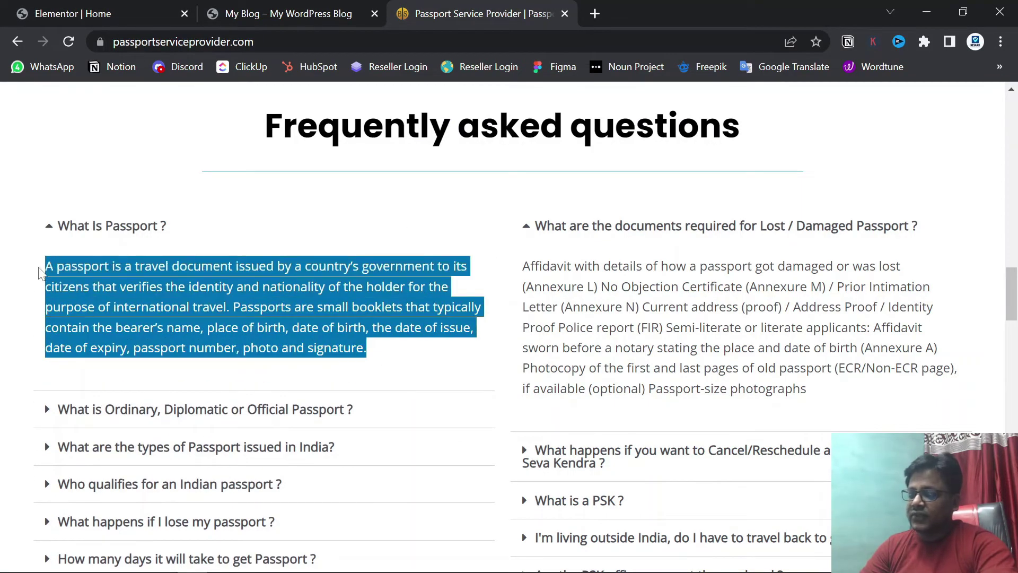
{"action": "left_click", "coordinate": [137, 11]}
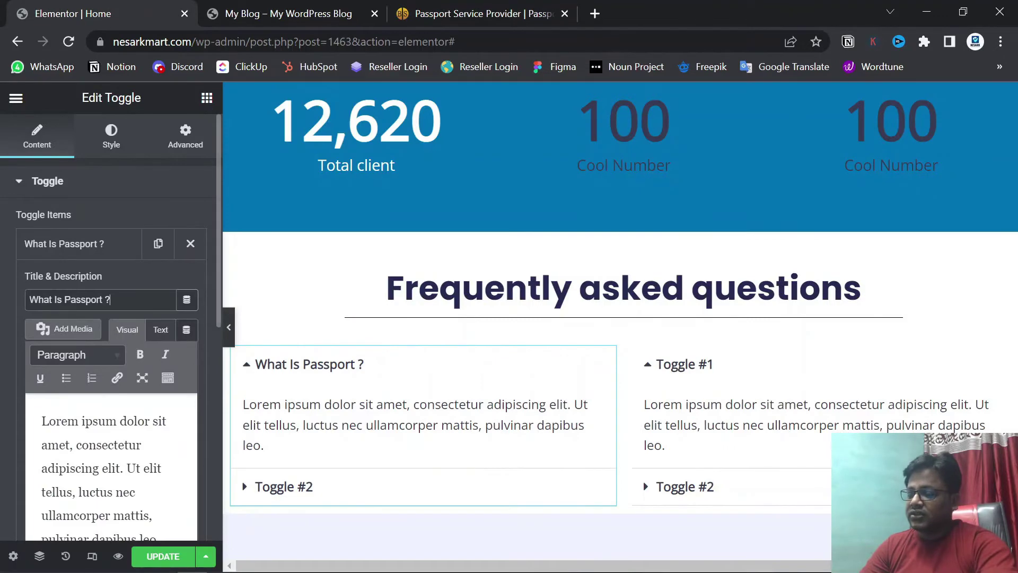
{"action": "left_click", "coordinate": [137, 444]}
{"action": "key", "text": "ctrl+a"}
{"action": "key", "text": "ctrl+v"}
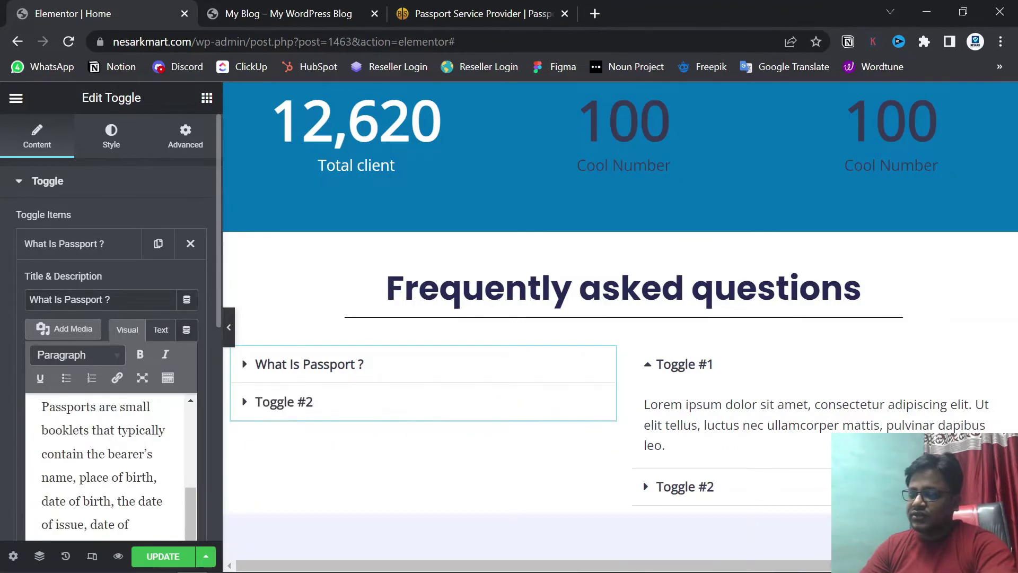
{"action": "scroll", "coordinate": [443, 395], "scroll_direction": "down", "scroll_amount": 1}
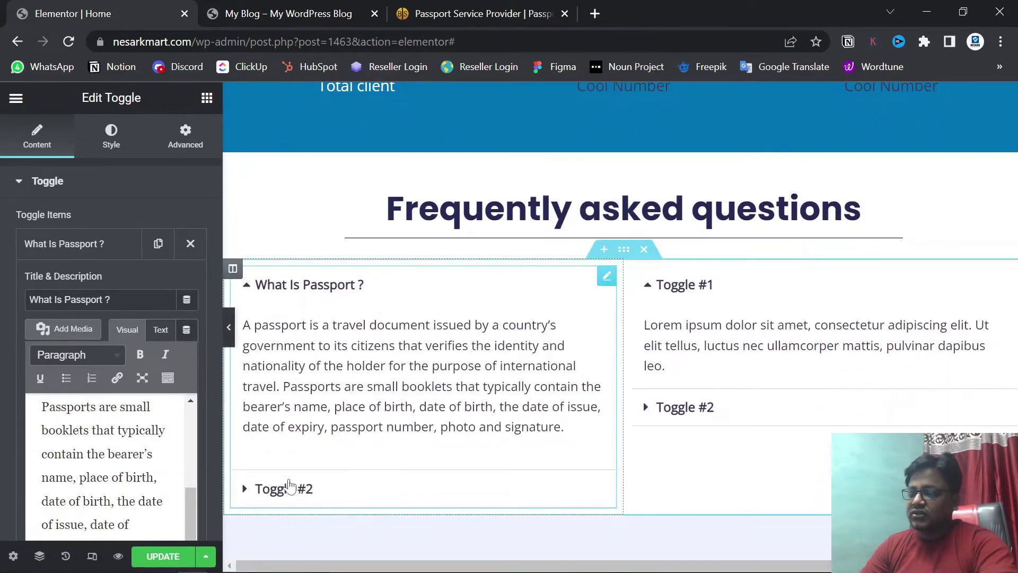
- Retitle the first column's Toggle #2 item "What is Ordinary, Diplomatic or Official Passport ?", copied from the Passport Service Provider site
{"action": "left_click", "coordinate": [480, 13]}
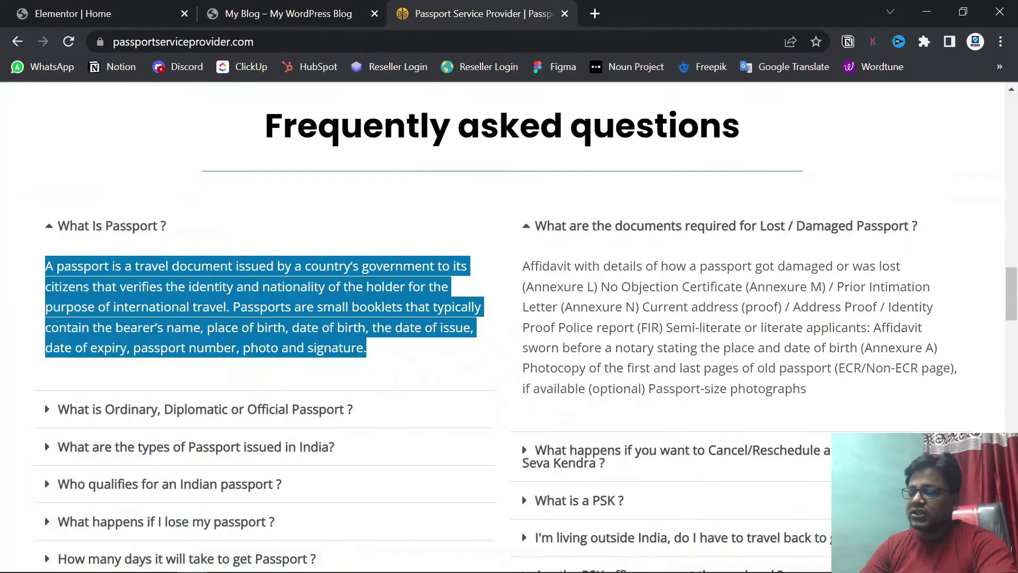
{"action": "left_click", "coordinate": [350, 411]}
{"action": "left_click_drag", "start_coordinate": [353, 410], "coordinate": [63, 424]}
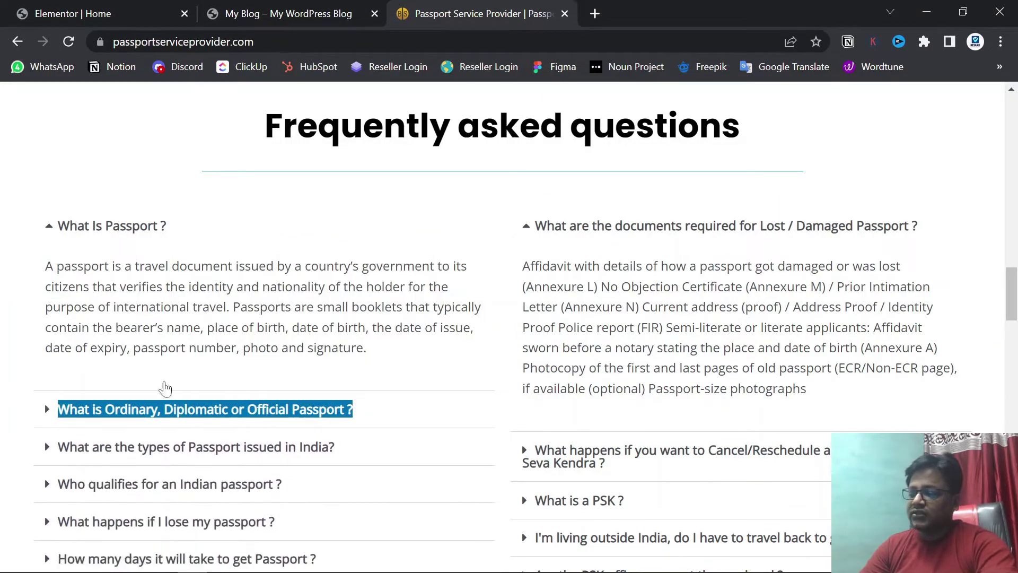
{"action": "left_click", "coordinate": [180, 6]}
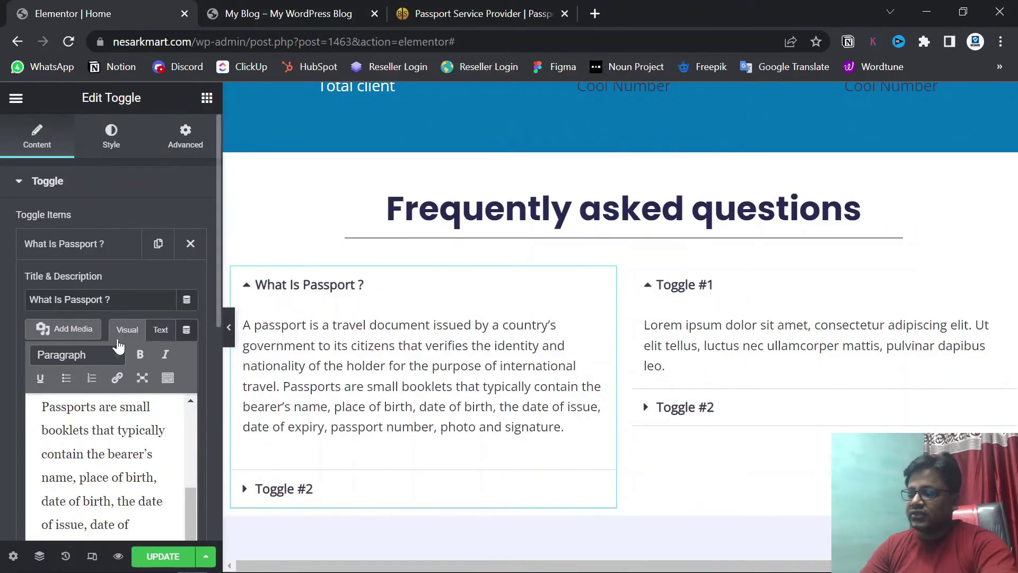
{"action": "scroll", "coordinate": [94, 499], "scroll_direction": "down", "scroll_amount": 5}
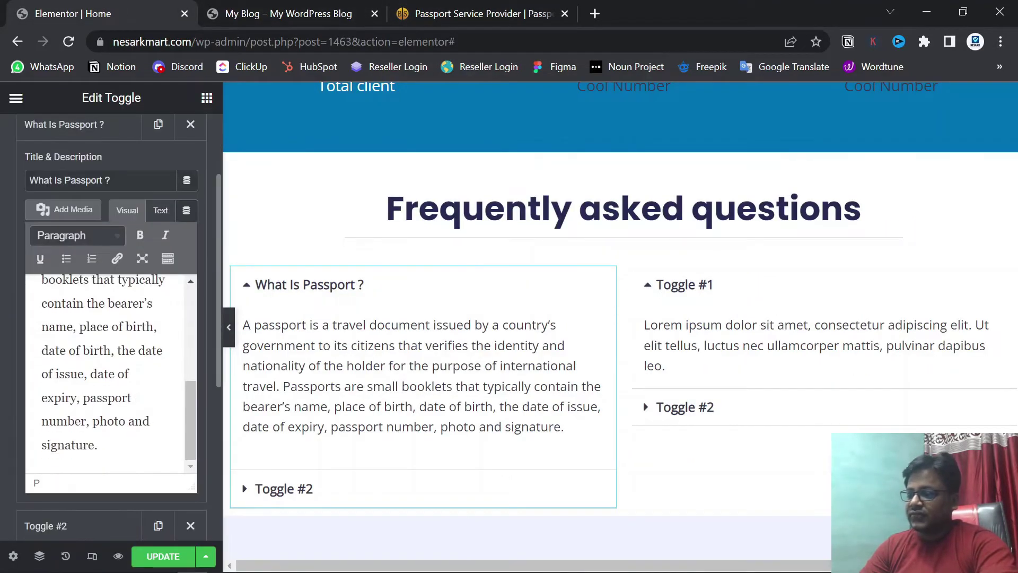
{"action": "left_click", "coordinate": [92, 526]}
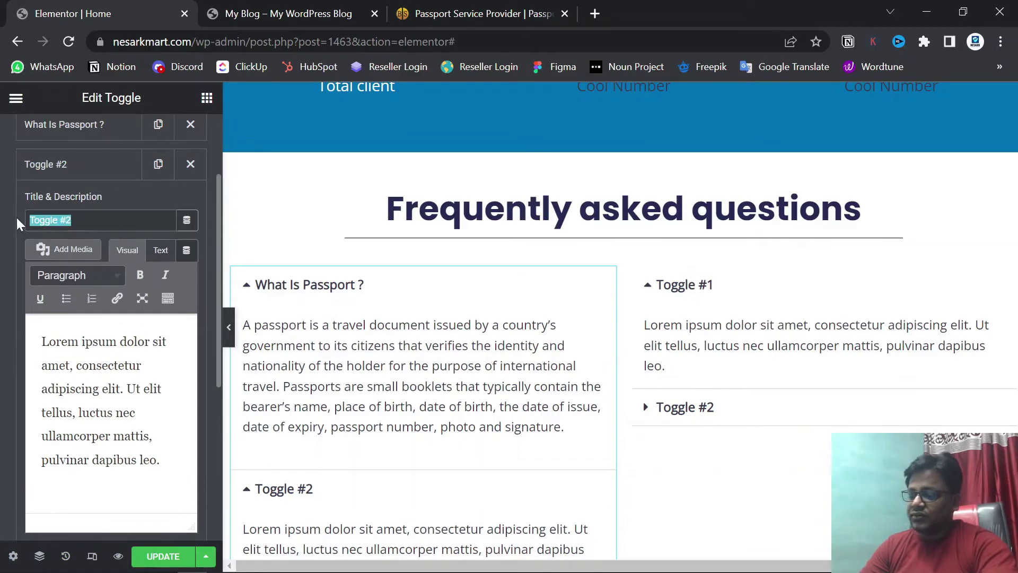
{"action": "type", "text": "What is Ordinary, Diplomatic or Official Passport ?"}
- Replace the second item's placeholder description with the Ordinary, Diplomatic or Official Passport answer copied from the Passport Service Provider site
{"action": "left_click", "coordinate": [485, 12]}
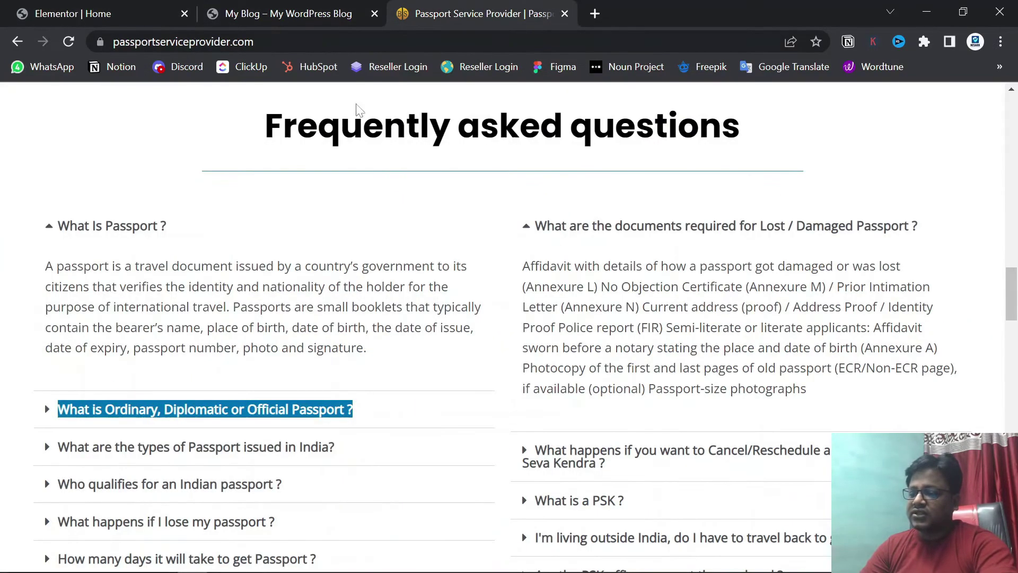
{"action": "left_click", "coordinate": [273, 403]}
{"action": "scroll", "coordinate": [273, 403], "scroll_direction": "down", "scroll_amount": 3}
{"action": "scroll", "coordinate": [257, 352], "scroll_direction": "down", "scroll_amount": 1}
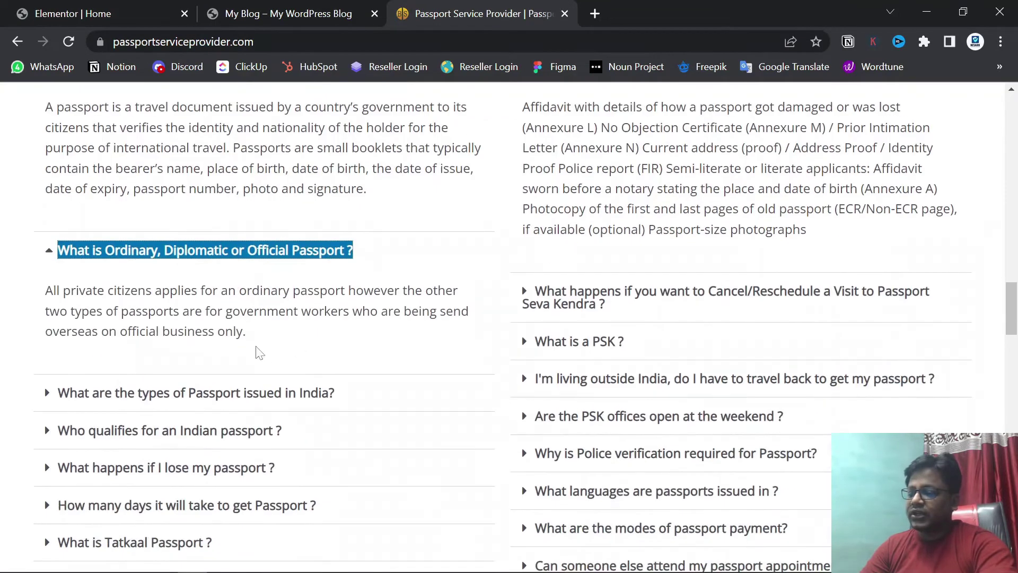
{"action": "left_click_drag", "start_coordinate": [247, 332], "coordinate": [40, 299]}
{"action": "key", "text": "ctrl+c"}
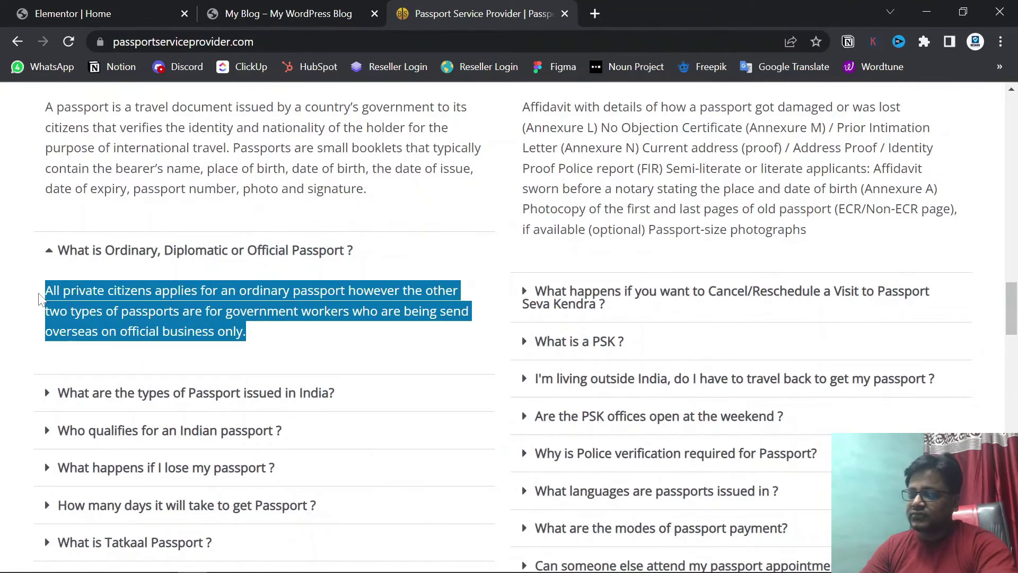
{"action": "left_click", "coordinate": [55, 13]}
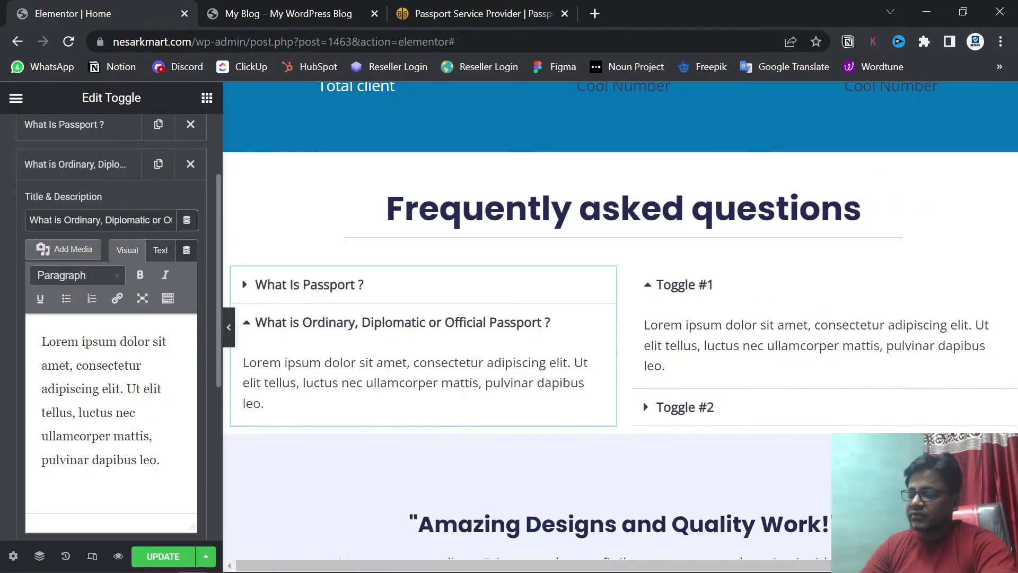
{"action": "left_click", "coordinate": [157, 459]}
{"action": "key", "text": "ctrl+a"}
{"action": "key", "text": "ctrl+v"}
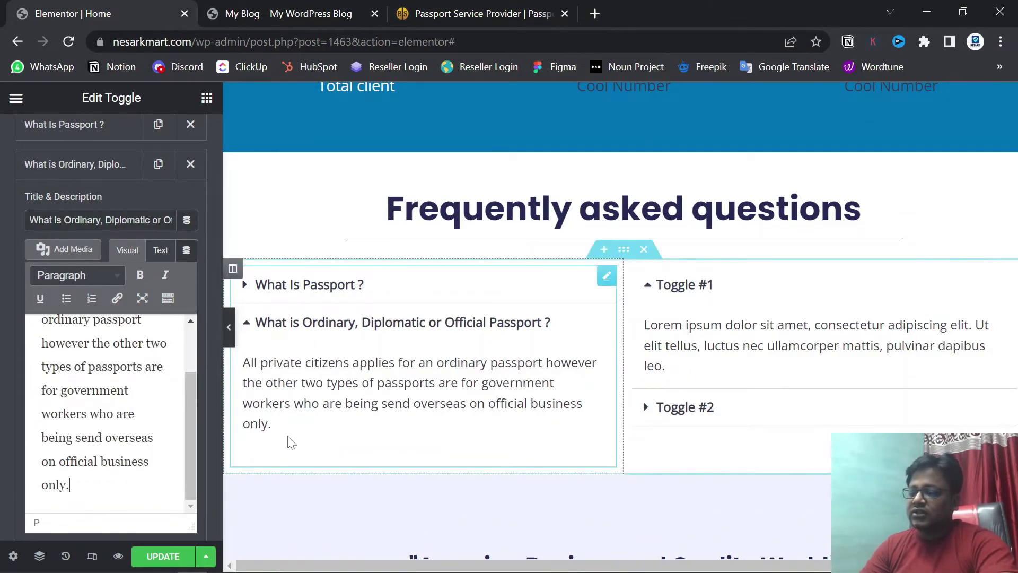
- Add a third toggle item titled "What are the types of Passport issued in India?", copied from the Passport Service Provider site
{"action": "scroll", "coordinate": [205, 360], "scroll_direction": "down", "scroll_amount": 2}
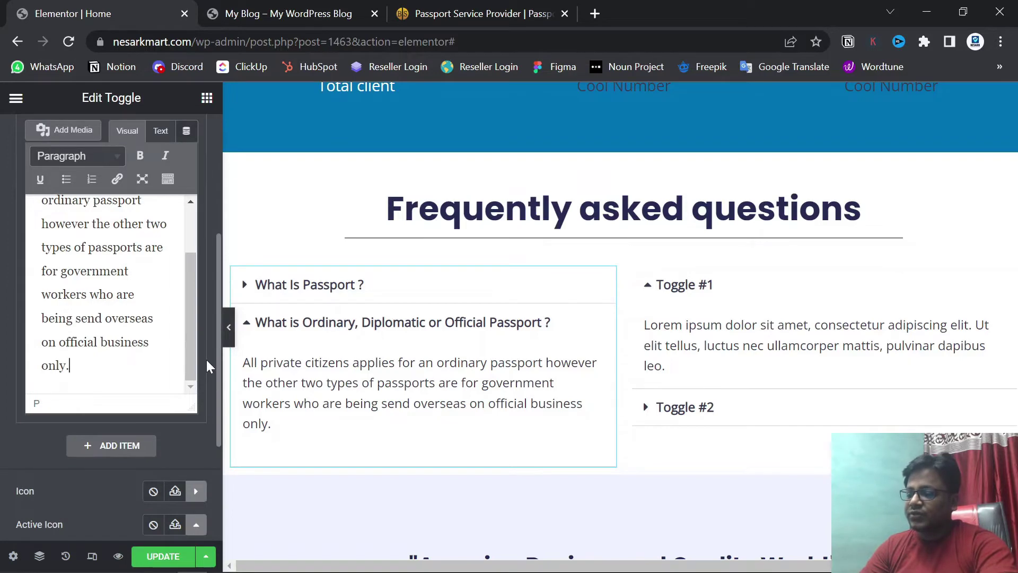
{"action": "left_click", "coordinate": [113, 447]}
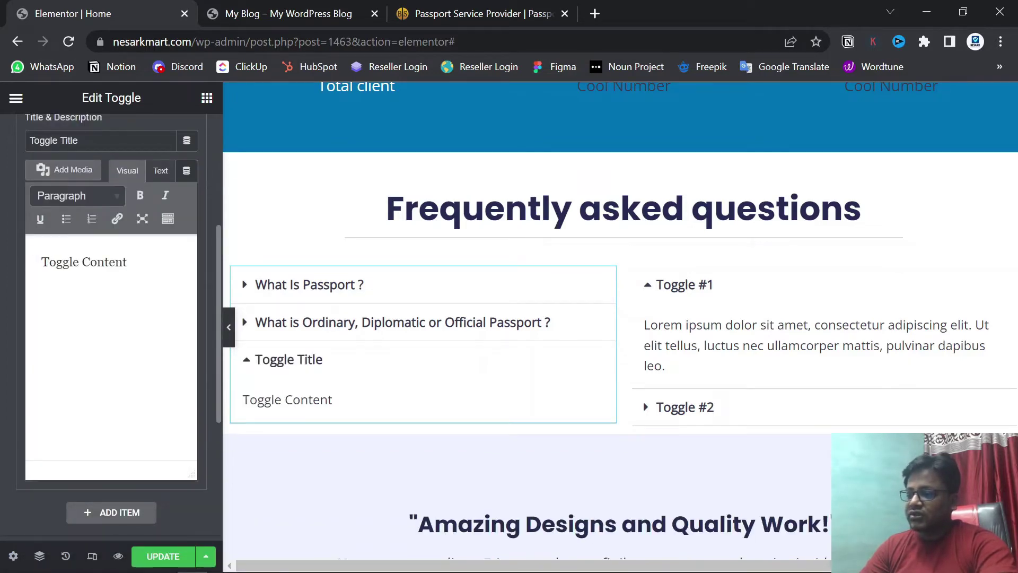
{"action": "scroll", "coordinate": [165, 202], "scroll_direction": "up", "scroll_amount": 2}
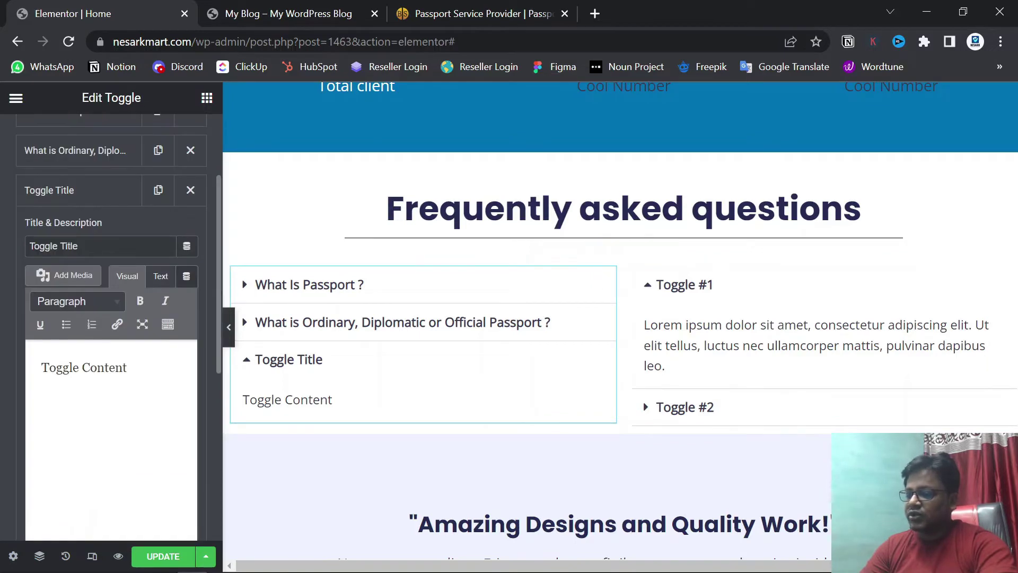
{"action": "left_click", "coordinate": [438, 16]}
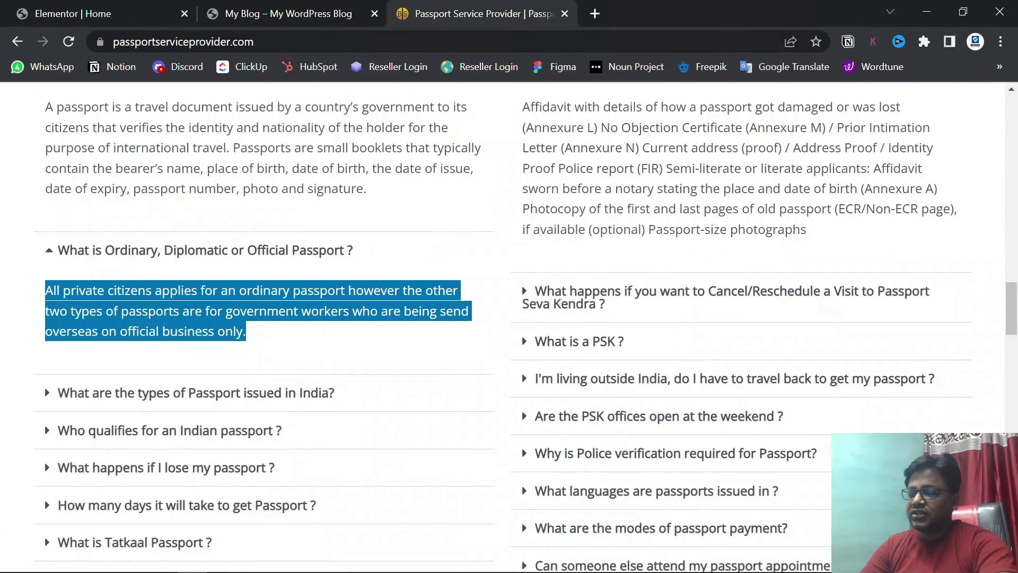
{"action": "left_click", "coordinate": [167, 395]}
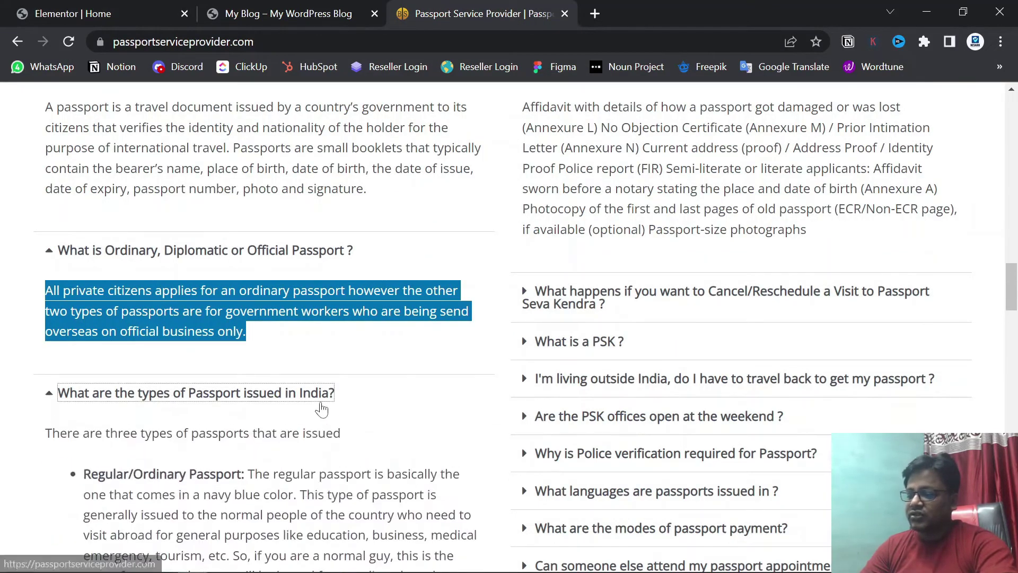
{"action": "left_click_drag", "start_coordinate": [371, 399], "coordinate": [64, 399]}
{"action": "key", "text": "ctrl+c"}
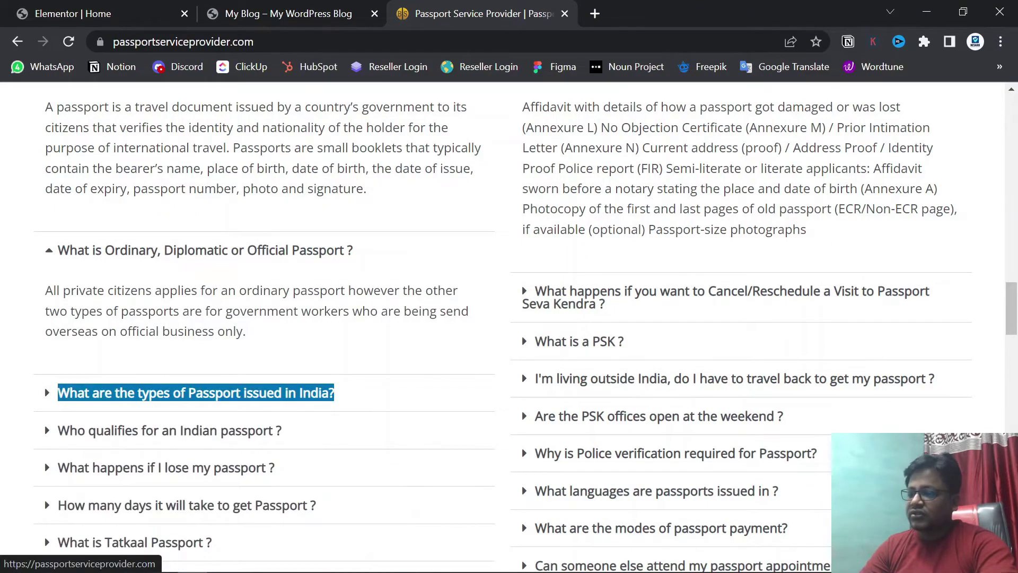
{"action": "left_click", "coordinate": [63, 14]}
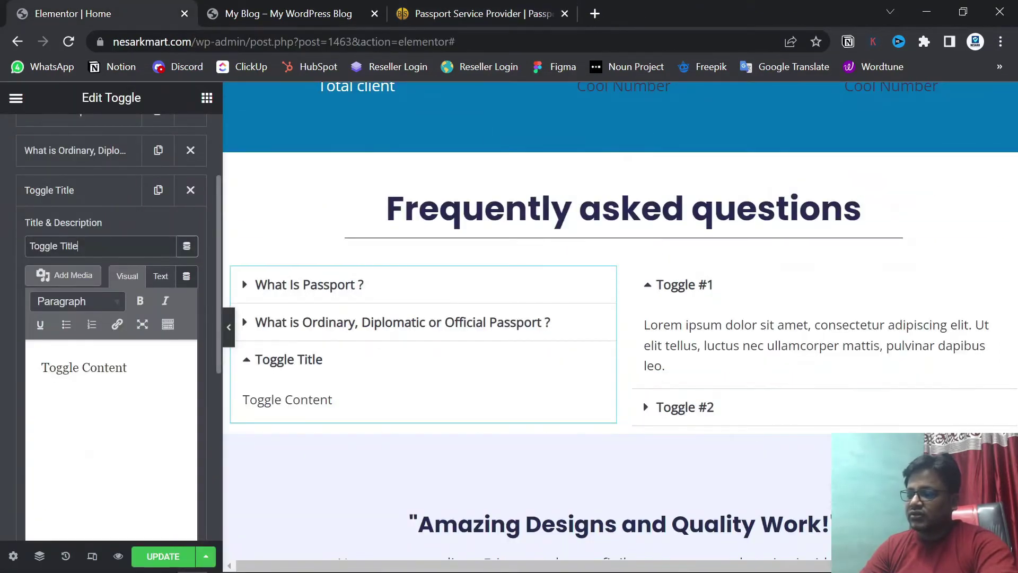
{"action": "key", "text": "ctrl+a"}
{"action": "key", "text": "ctrl+v"}
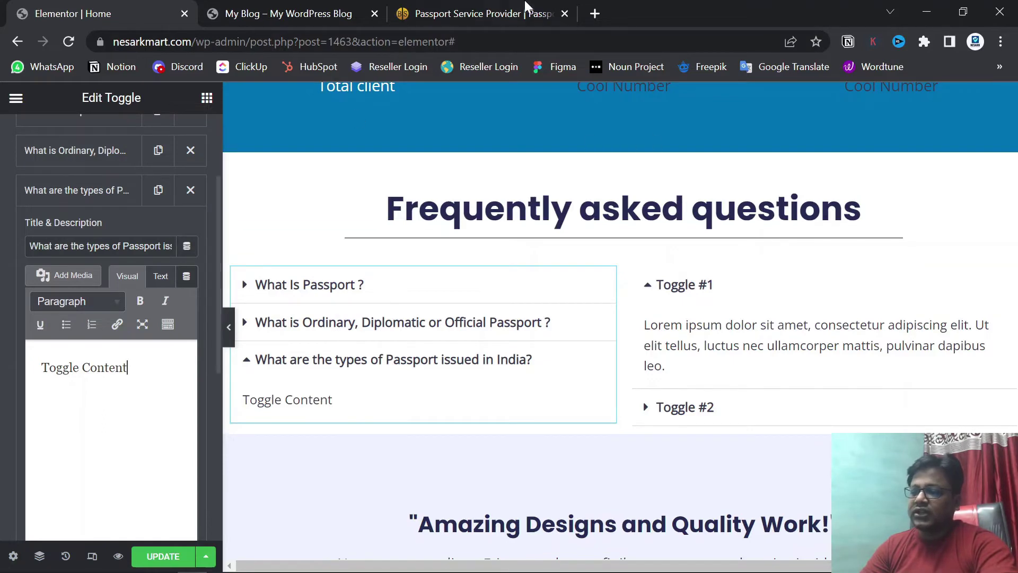
- Replace the third toggle item's placeholder description with the answer on types of Passport issued in India, copied from the Passport Service Provider site
{"action": "left_click", "coordinate": [484, 9]}
{"action": "left_click", "coordinate": [287, 390]}
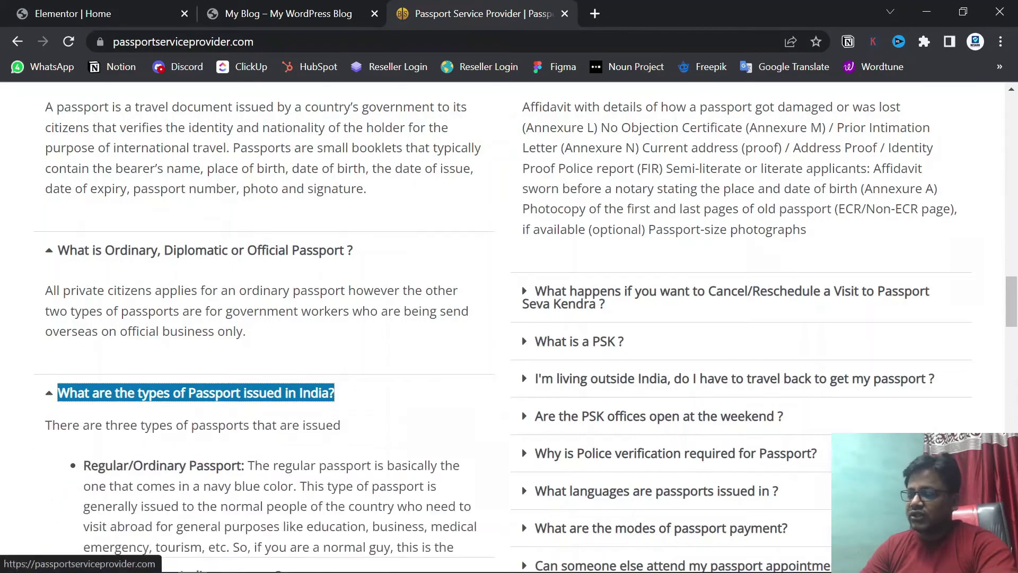
{"action": "scroll", "coordinate": [286, 390], "scroll_direction": "down", "scroll_amount": 6}
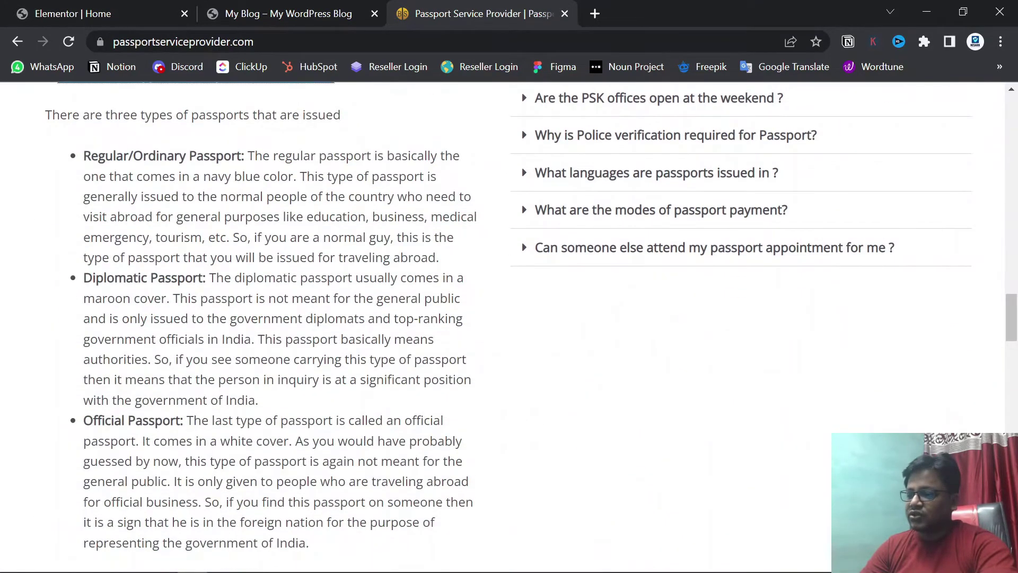
{"action": "key", "text": "ctrl+1"}
- Retitle the second column's Toggle #1 item "What are the documents required for Lost / Damaged Passport ?", copied from the Passport Service Provider site
{"action": "scroll", "coordinate": [620, 319], "scroll_direction": "up", "scroll_amount": 5}
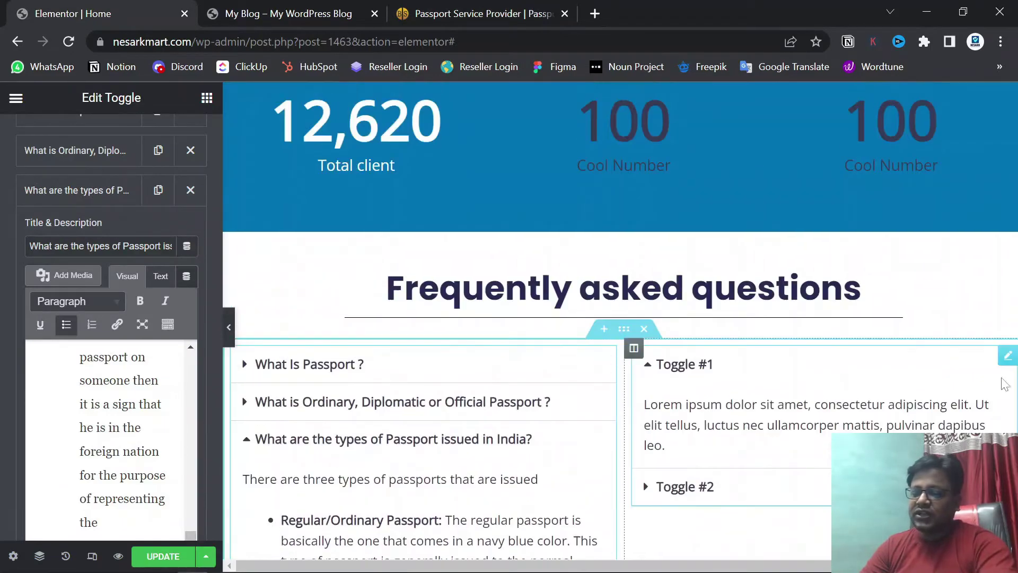
{"action": "left_click", "coordinate": [1008, 356]}
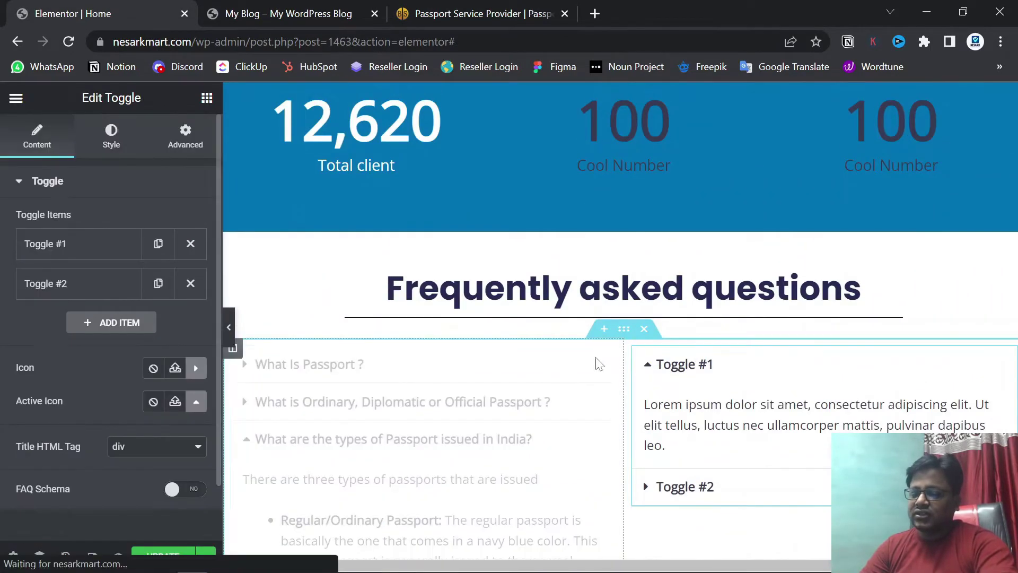
{"action": "left_click", "coordinate": [465, 8]}
{"action": "scroll", "coordinate": [509, 318], "scroll_direction": "up", "scroll_amount": 9}
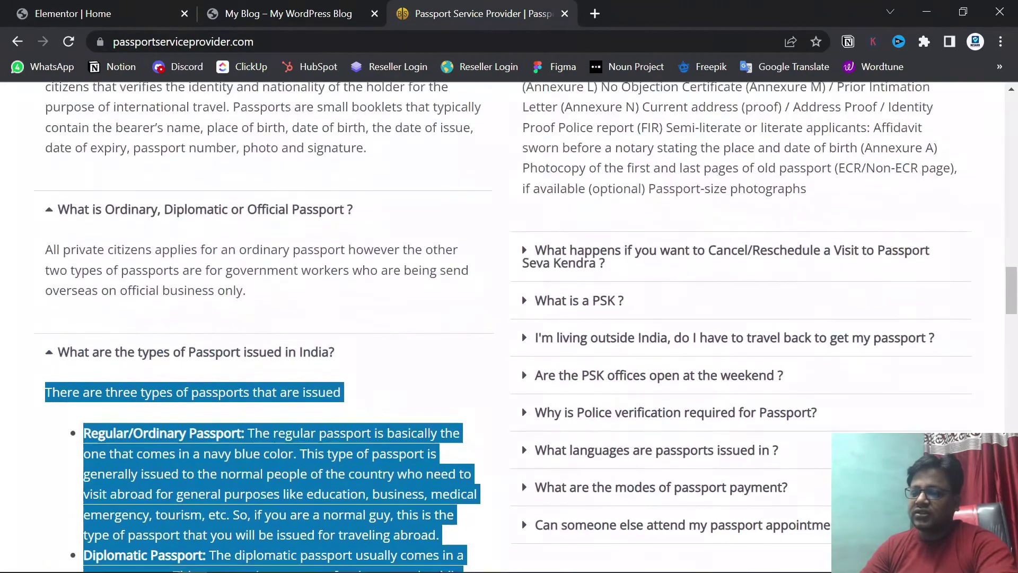
{"action": "left_click_drag", "start_coordinate": [920, 229], "coordinate": [513, 233]}
{"action": "key", "text": "ctrl+c"}
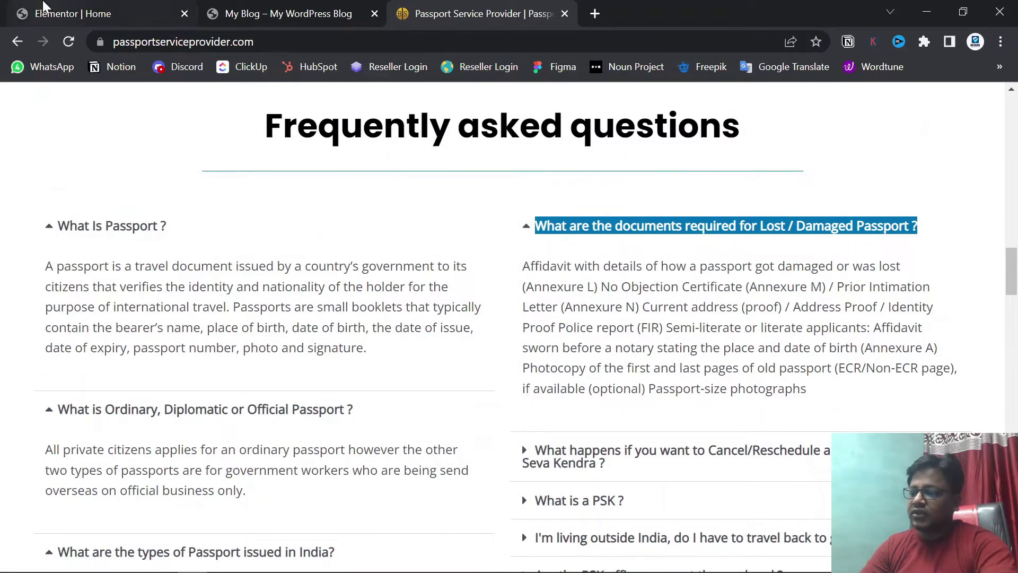
{"action": "left_click", "coordinate": [72, 14]}
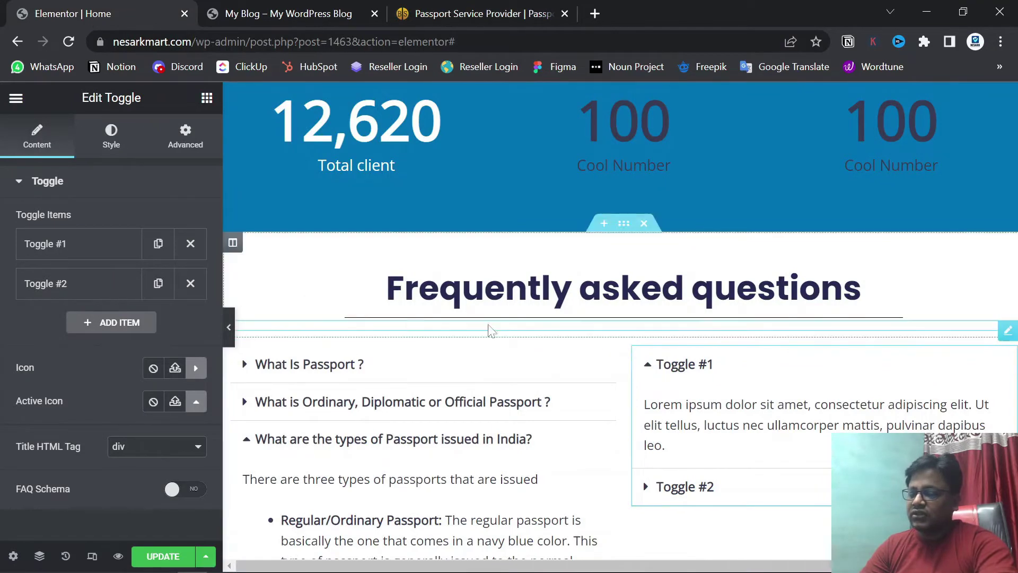
{"action": "left_click", "coordinate": [84, 248]}
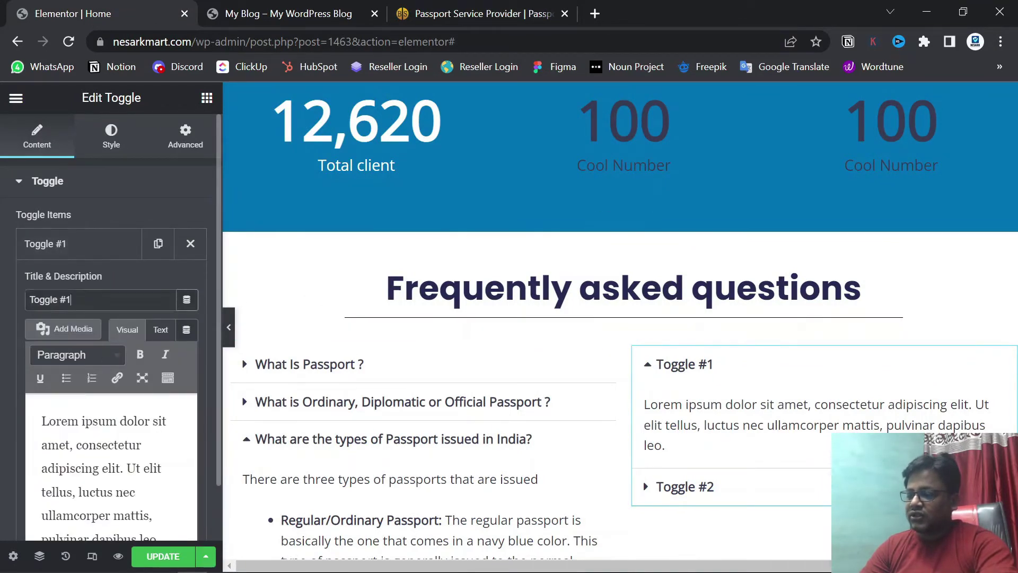
{"action": "key", "text": "ctrl+a"}
{"action": "key", "text": "ctrl+v"}
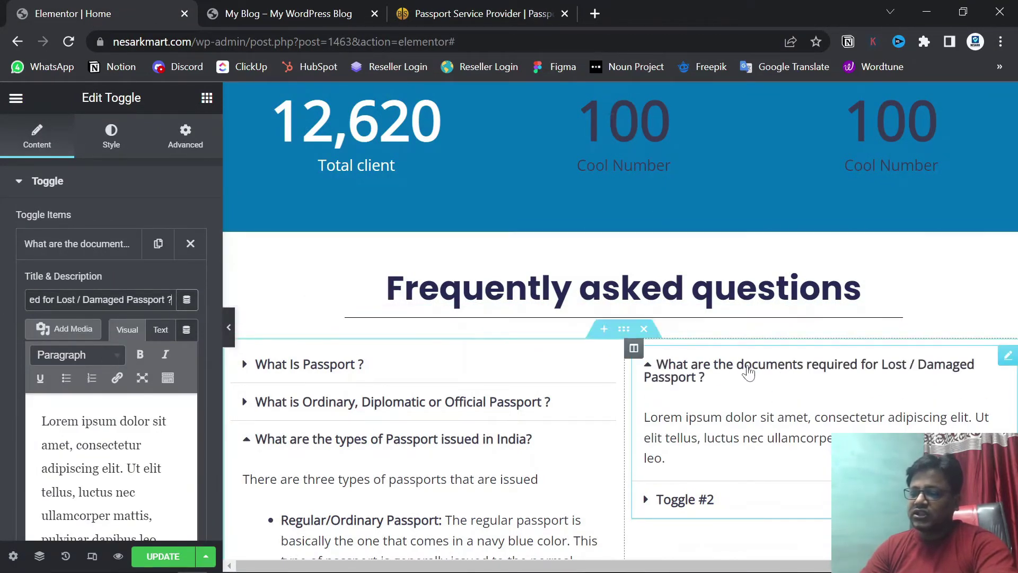
- Replace the Lost / Damaged Passport item's placeholder description with its answer copied from the Passport Service Provider site, and update the page
{"action": "left_click", "coordinate": [469, 19]}
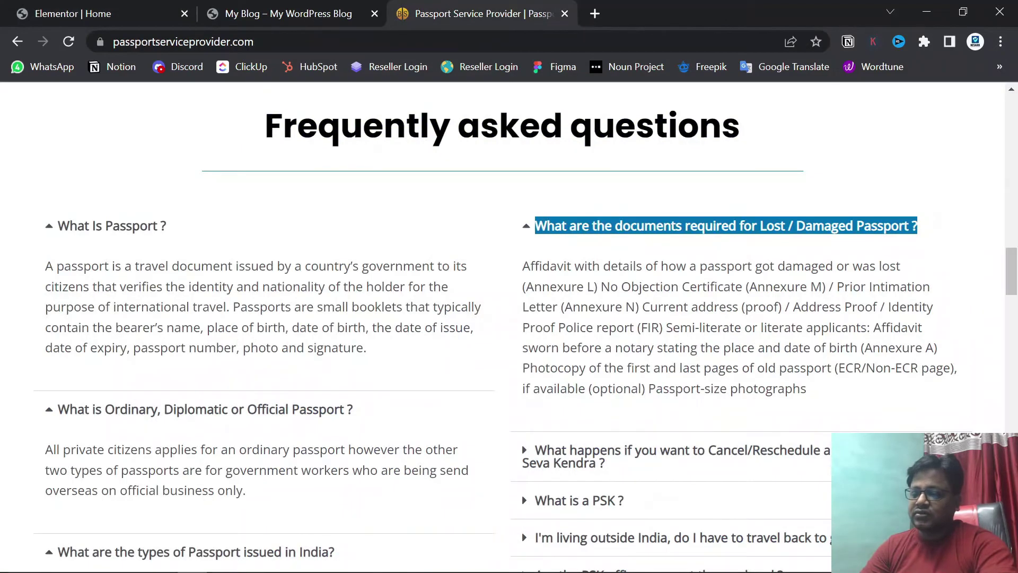
{"action": "left_click_drag", "start_coordinate": [522, 267], "coordinate": [815, 395]}
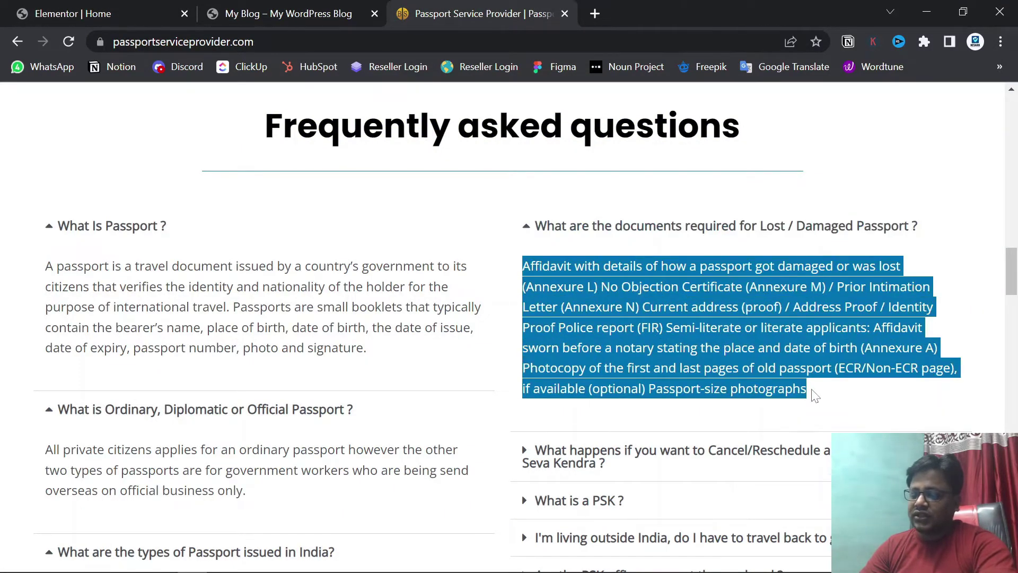
{"action": "key", "text": "ctrl+c"}
{"action": "key", "text": "ctrl+1"}
{"action": "key", "text": "ctrl+v"}
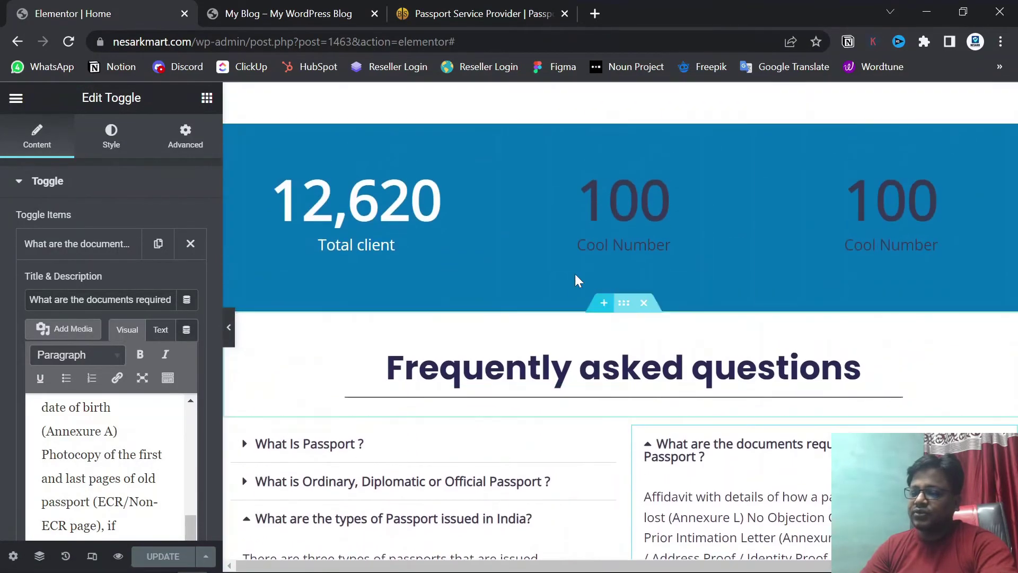
- Examine the two-column FAQ section on the published My Blog page
{"action": "key", "text": "ctrl+2"}
{"action": "scroll", "coordinate": [605, 371], "scroll_direction": "down", "scroll_amount": 3}
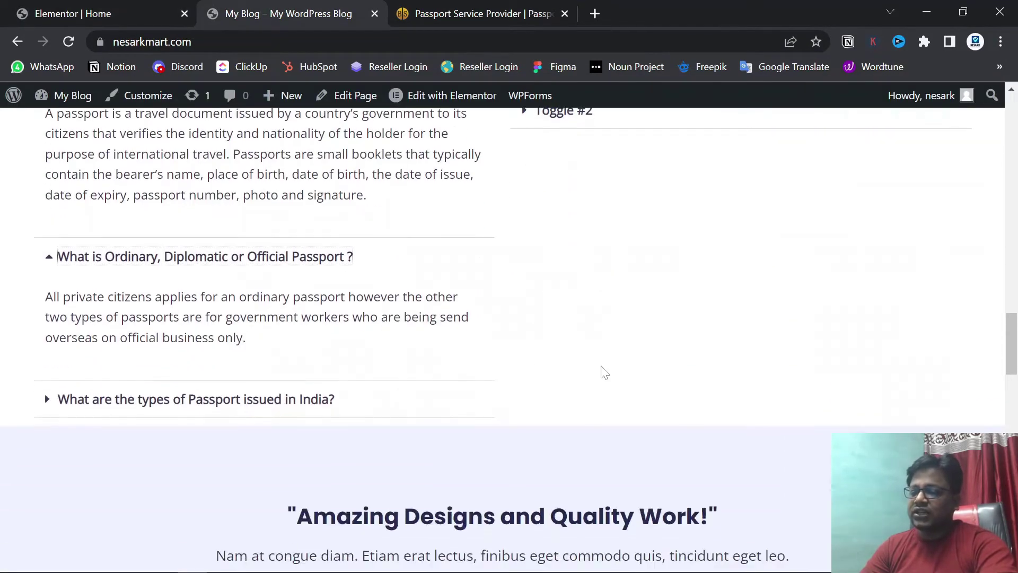
{"action": "scroll", "coordinate": [443, 363], "scroll_direction": "down", "scroll_amount": 2}
{"action": "scroll", "coordinate": [443, 363], "scroll_direction": "up", "scroll_amount": 6}
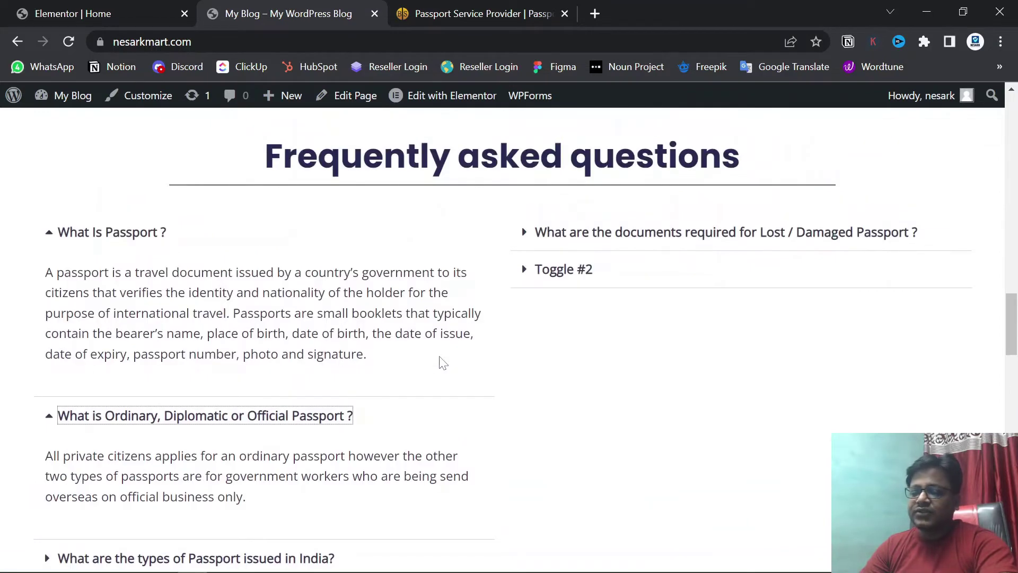
{"action": "scroll", "coordinate": [443, 363], "scroll_direction": "down", "scroll_amount": 1}
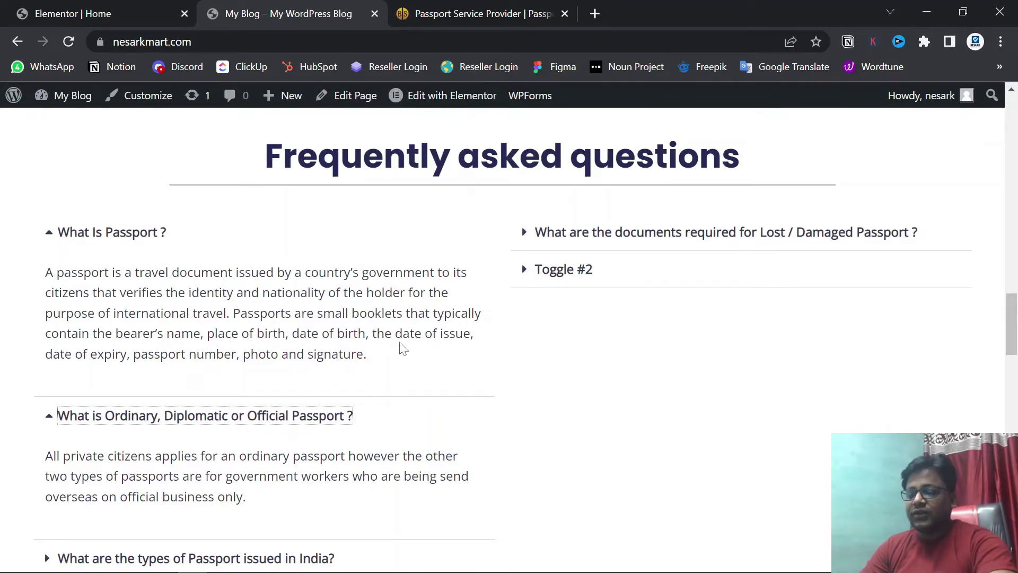
{"action": "scroll", "coordinate": [435, 358], "scroll_direction": "down", "scroll_amount": 2}
{"action": "scroll", "coordinate": [449, 343], "scroll_direction": "up", "scroll_amount": 1}
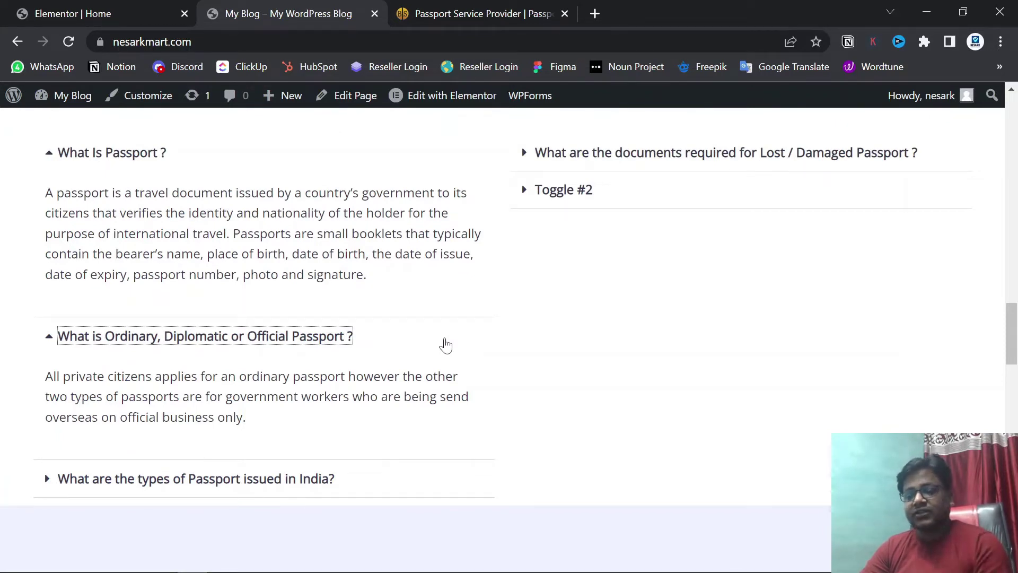
{"action": "scroll", "coordinate": [582, 318], "scroll_direction": "down", "scroll_amount": 2}
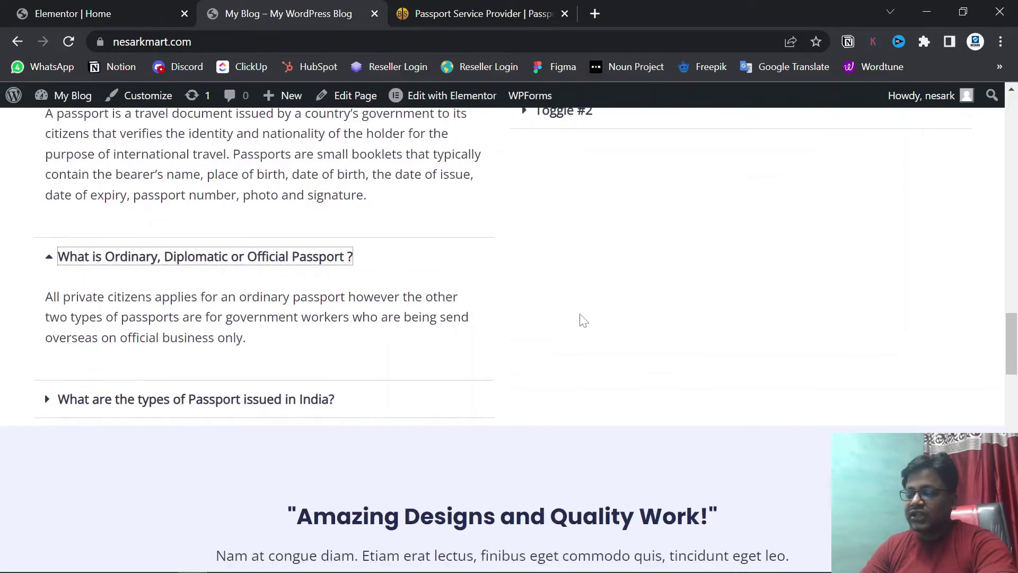
{"action": "scroll", "coordinate": [582, 318], "scroll_direction": "up", "scroll_amount": 4}
- Check what follows the FAQ on the Passport Service Provider site and add a single-column section below the Home page's FAQ toggles
{"action": "key", "text": "ctrl+Tab"}
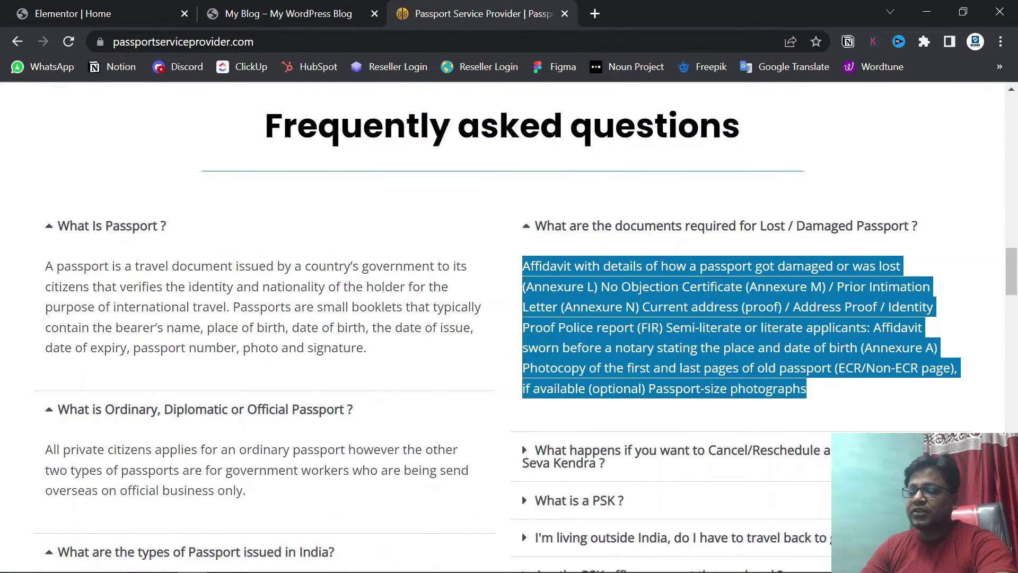
{"action": "scroll", "coordinate": [510, 326], "scroll_direction": "down", "scroll_amount": 20}
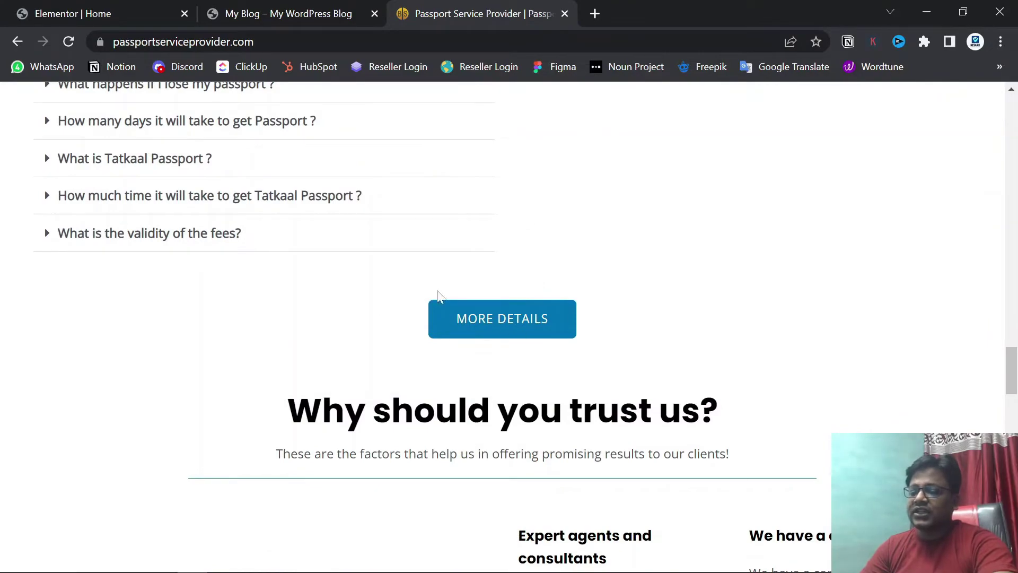
{"action": "left_click", "coordinate": [59, 12]}
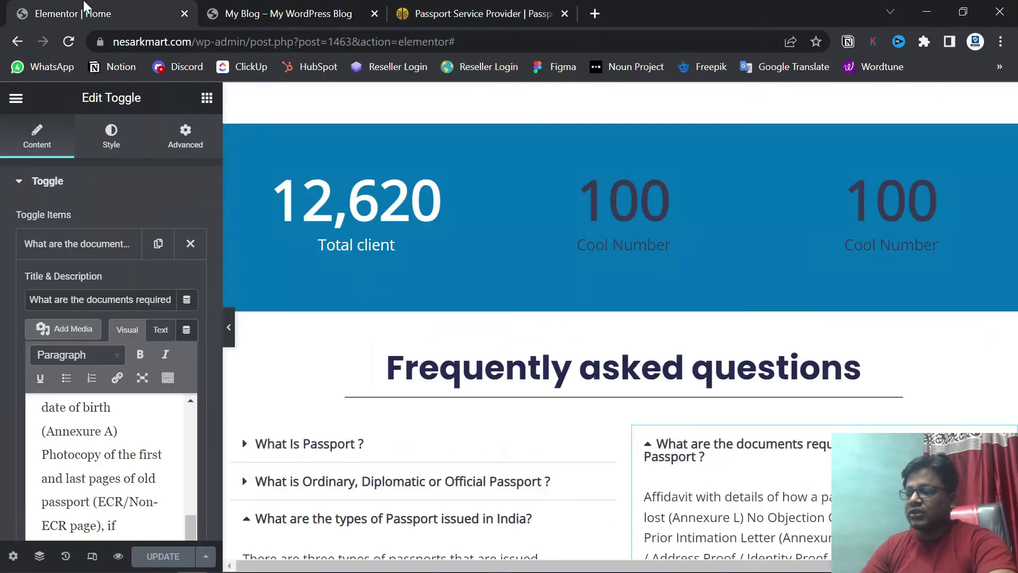
{"action": "scroll", "coordinate": [476, 258], "scroll_direction": "down", "scroll_amount": 15}
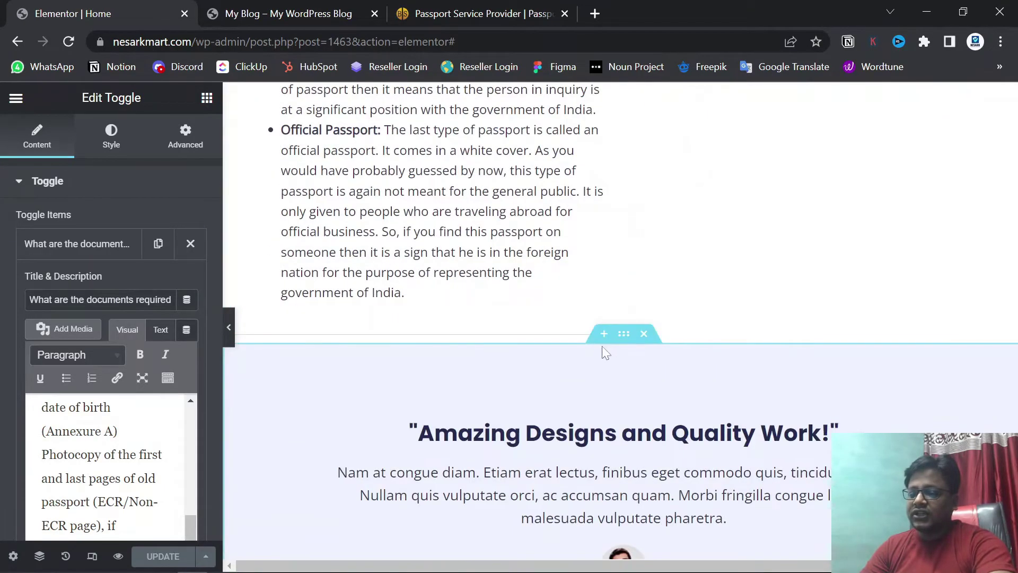
{"action": "left_click", "coordinate": [602, 335]}
{"action": "left_click", "coordinate": [587, 417]}
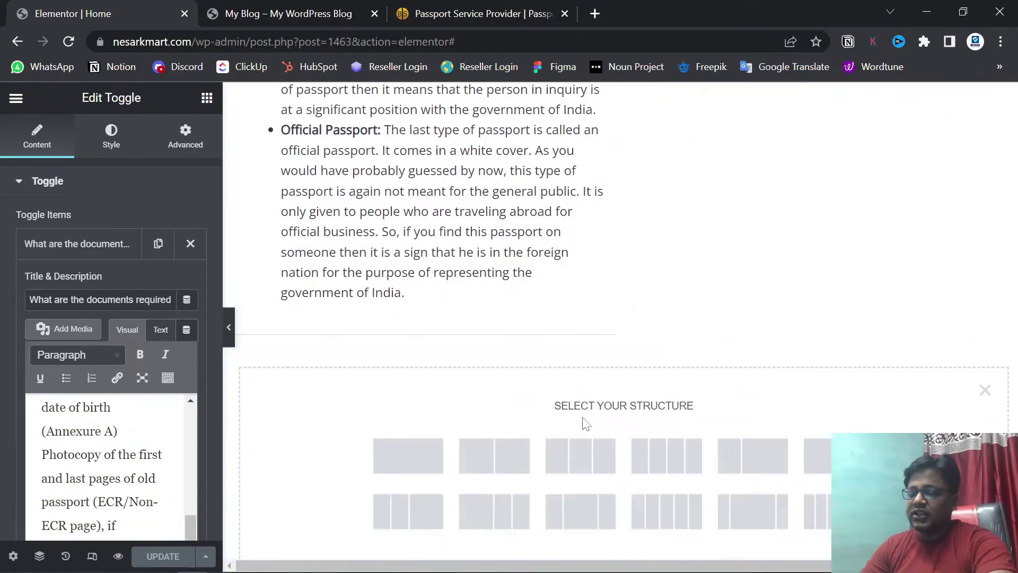
{"action": "left_click", "coordinate": [408, 455]}
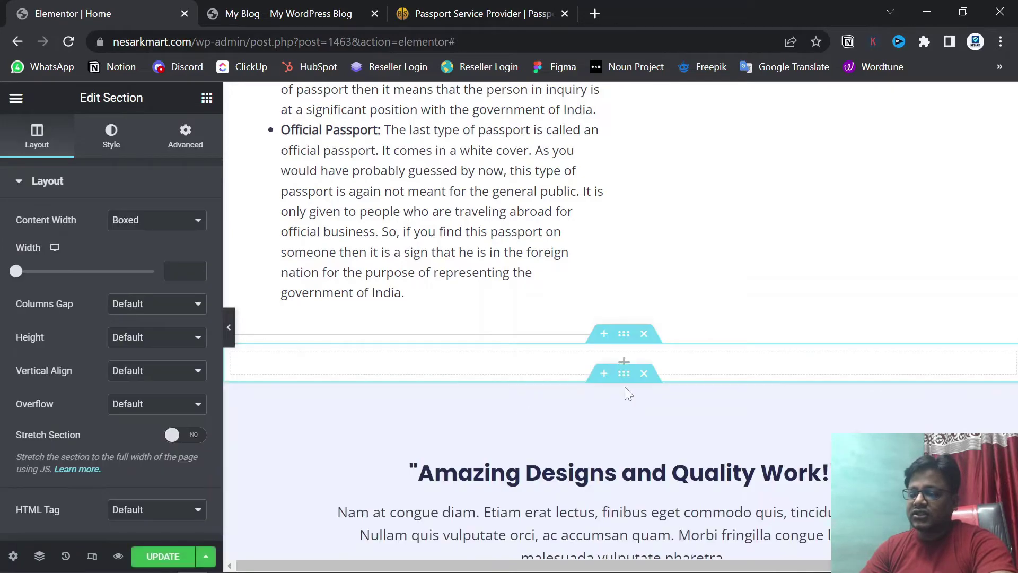
- Place a Button widget in the new section below the FAQ and align it to the centre
{"action": "left_click", "coordinate": [206, 100]}
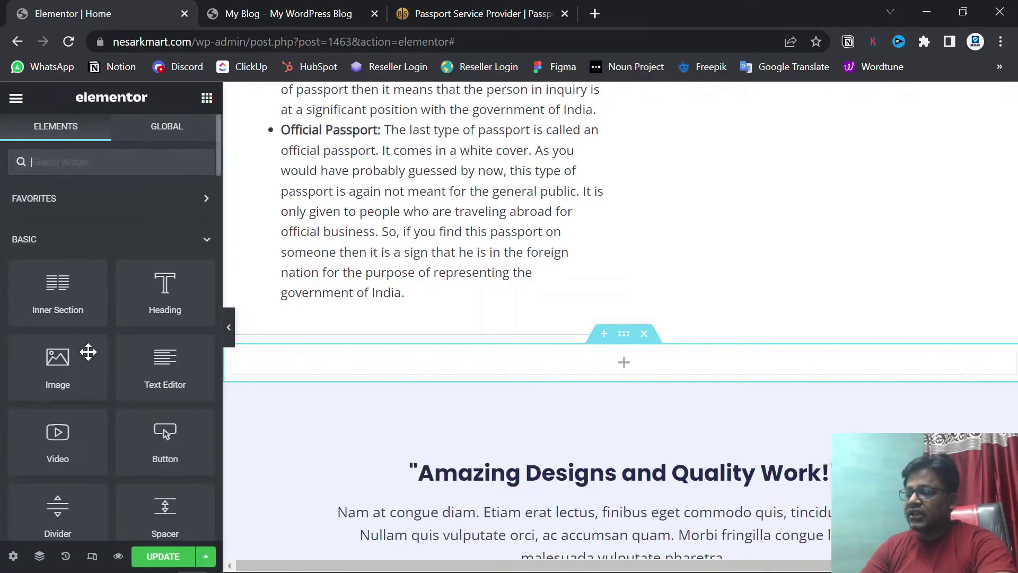
{"action": "left_click_drag", "start_coordinate": [157, 442], "coordinate": [562, 364]}
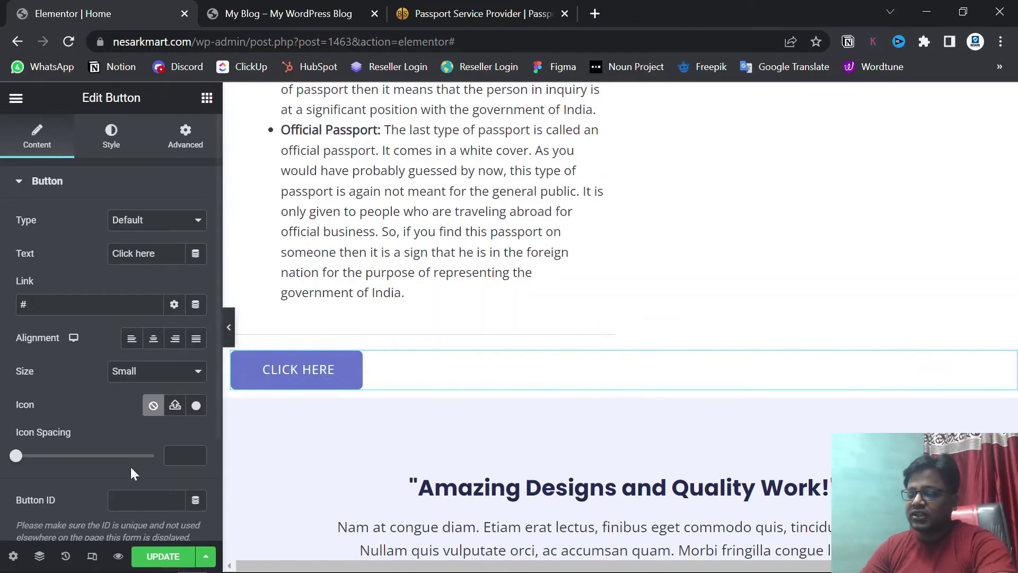
{"action": "left_click", "coordinate": [146, 341]}
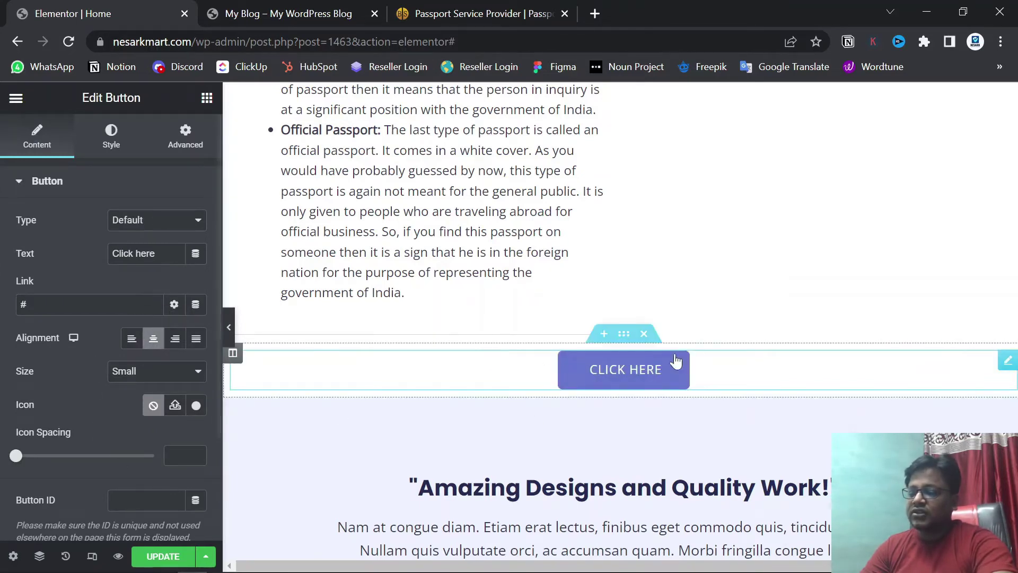
- Set the button's text to "More Details", matching the button on the Passport Service Provider site
{"action": "left_click", "coordinate": [470, 13]}
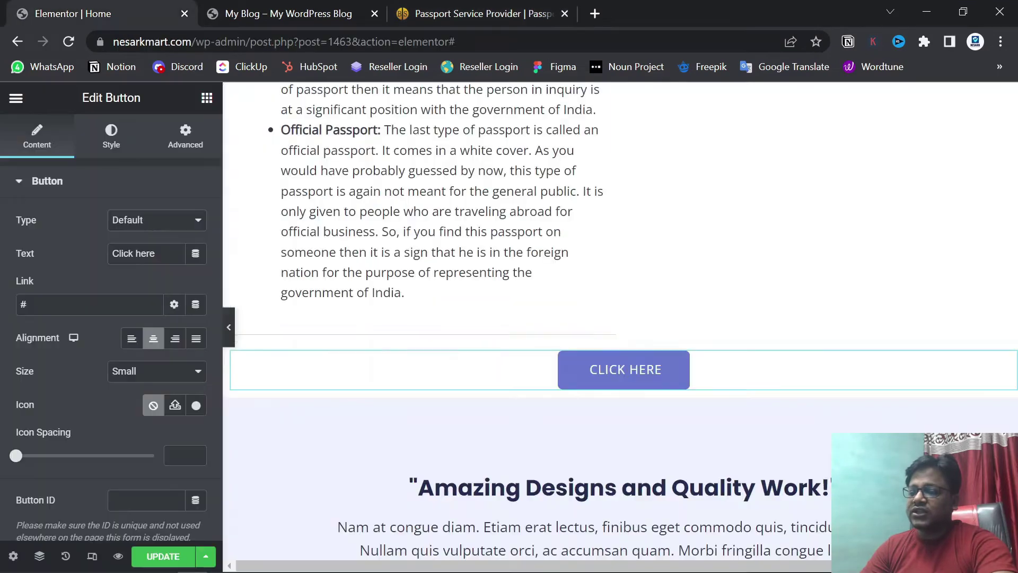
{"action": "left_click", "coordinate": [69, 12]}
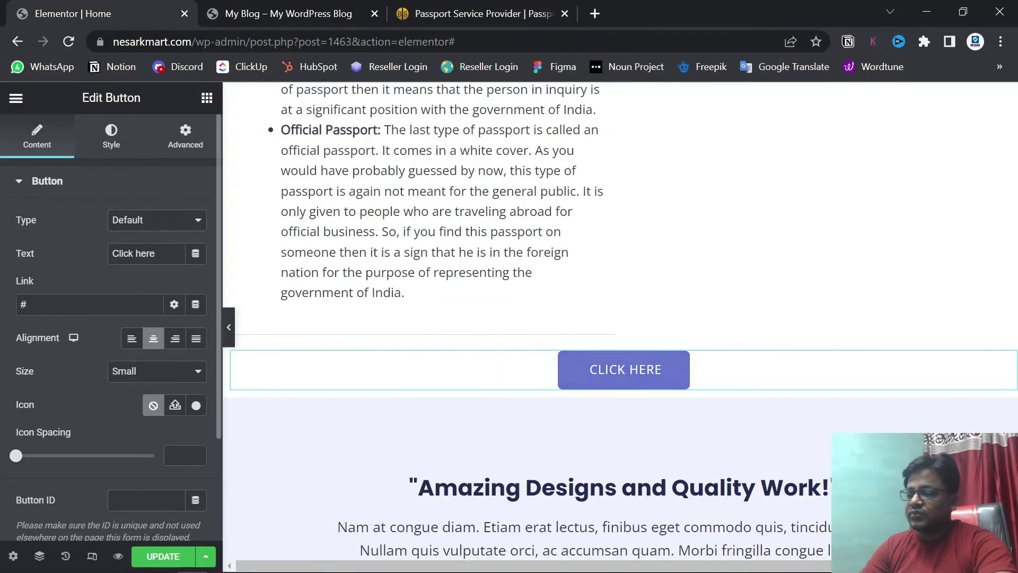
{"action": "left_click", "coordinate": [39, 247]}
{"action": "type", "text": "More Details"}
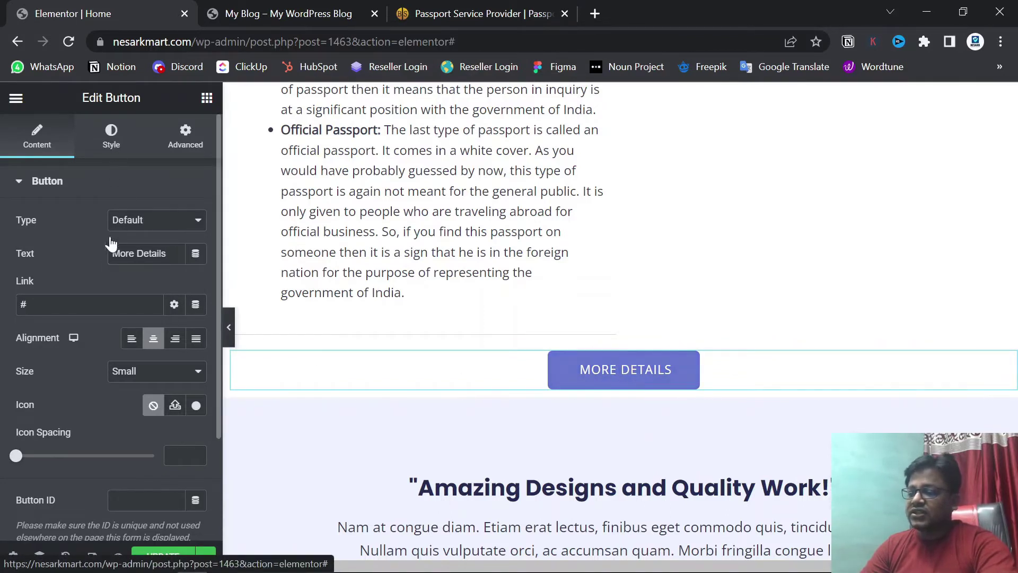
- Copy the background colour code of the blue counter section above the FAQ for use on the More Details button
{"action": "left_click", "coordinate": [110, 139]}
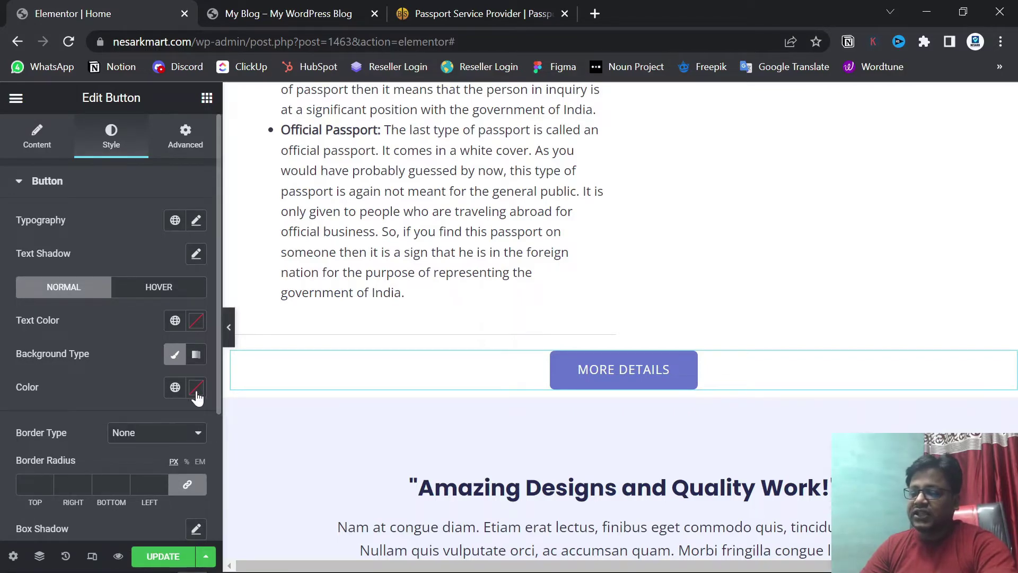
{"action": "scroll", "coordinate": [503, 265], "scroll_direction": "up", "scroll_amount": 15}
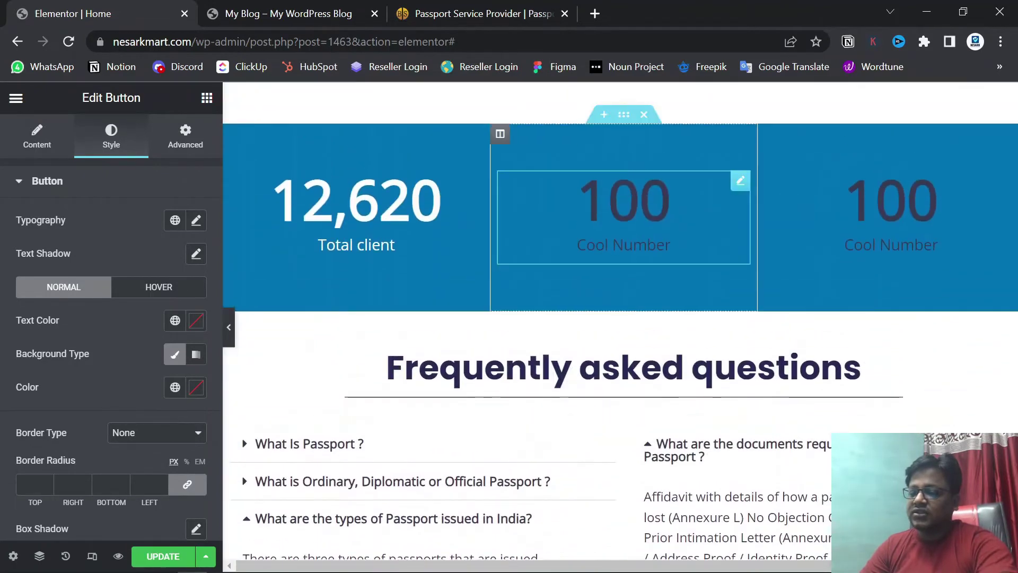
{"action": "left_click", "coordinate": [626, 115]}
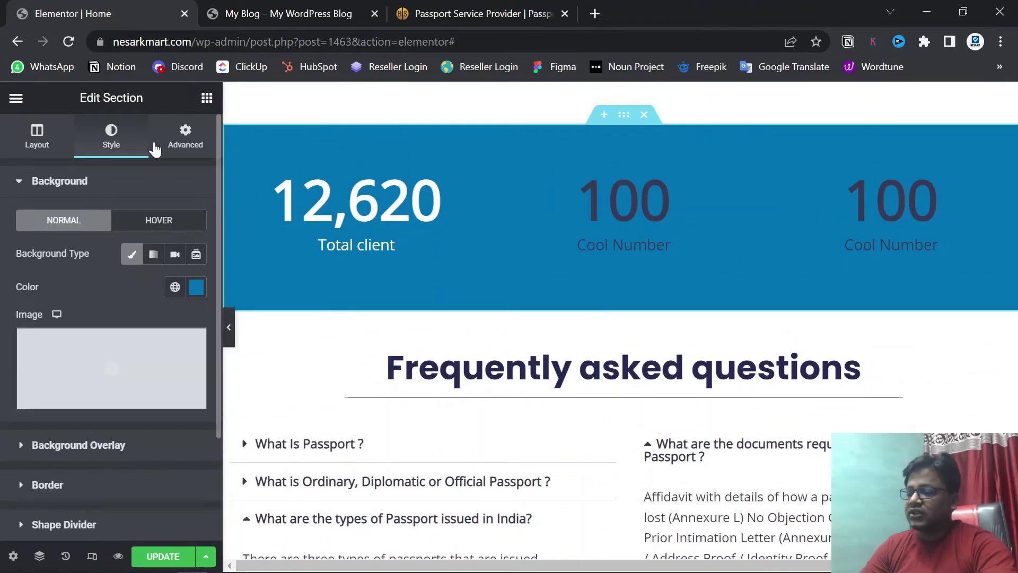
{"action": "left_click", "coordinate": [197, 287]}
{"action": "key", "text": "ctrl+c"}
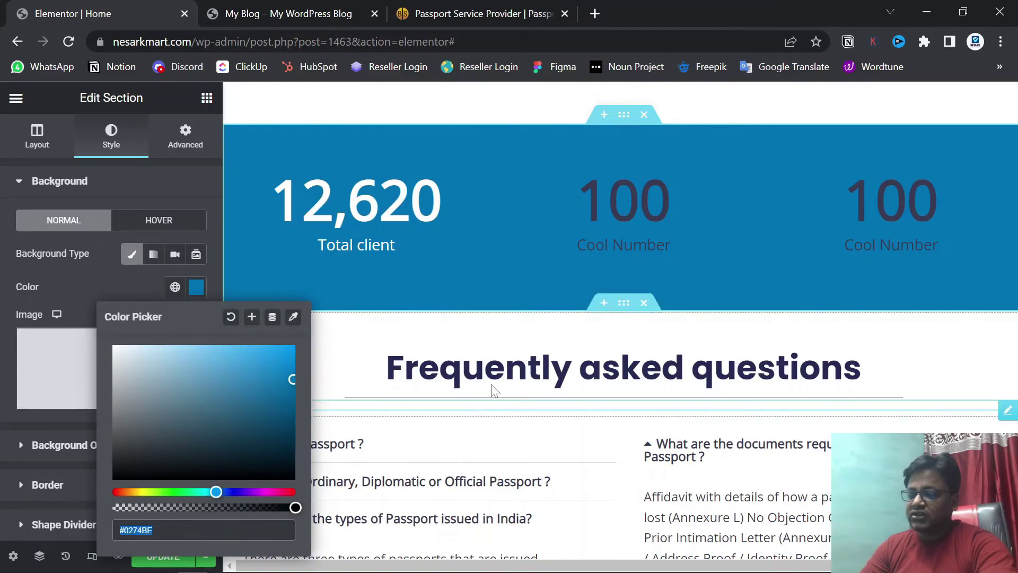
- Set the More Details button's background colour to the copied #0274BE and save the Home page
{"action": "scroll", "coordinate": [493, 386], "scroll_direction": "down", "scroll_amount": 10}
{"action": "scroll", "coordinate": [498, 386], "scroll_direction": "down", "scroll_amount": 5}
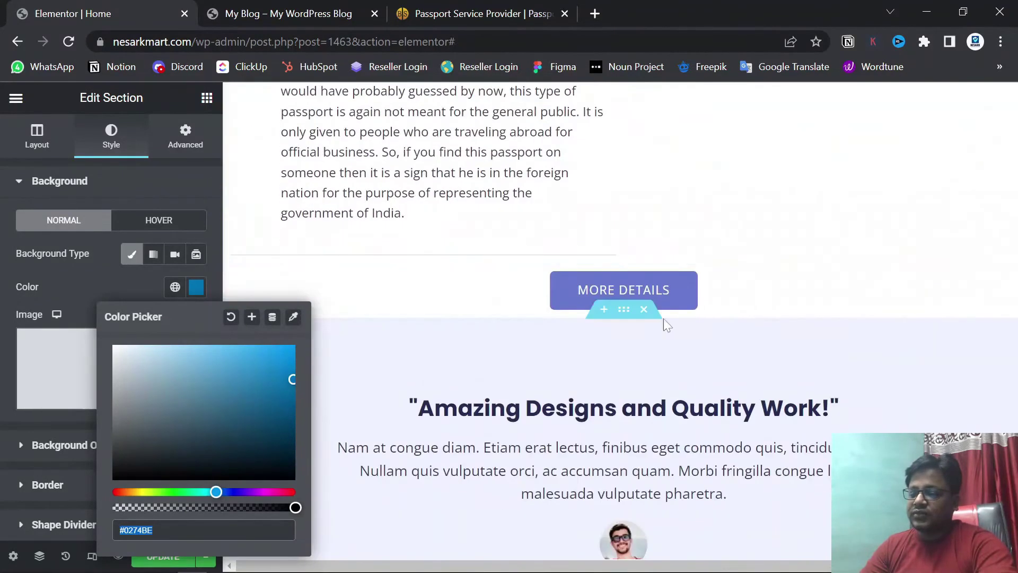
{"action": "left_click", "coordinate": [1007, 276]}
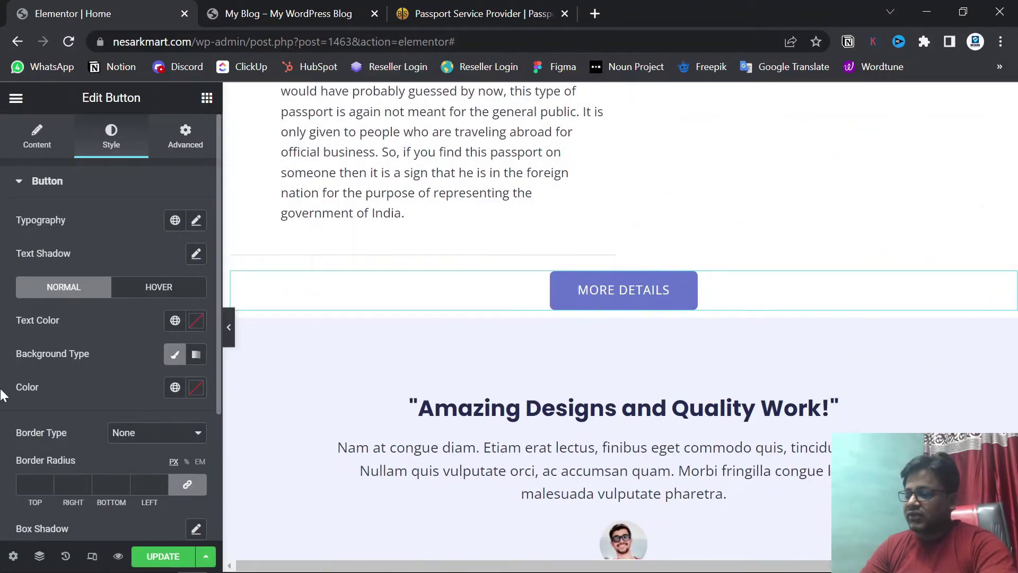
{"action": "left_click", "coordinate": [195, 388]}
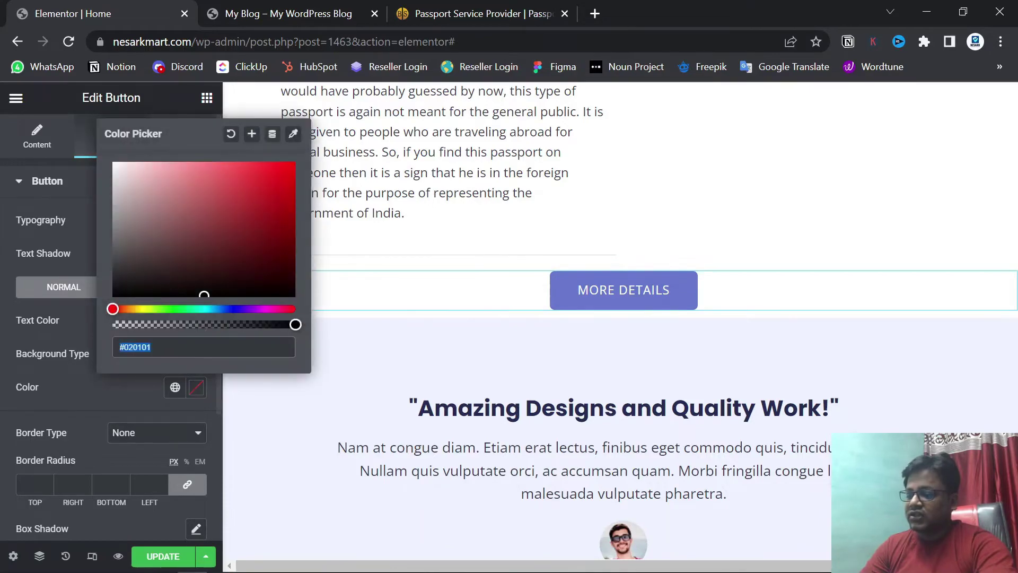
{"action": "key", "text": "ctrl+v"}
{"action": "key", "text": "Escape"}
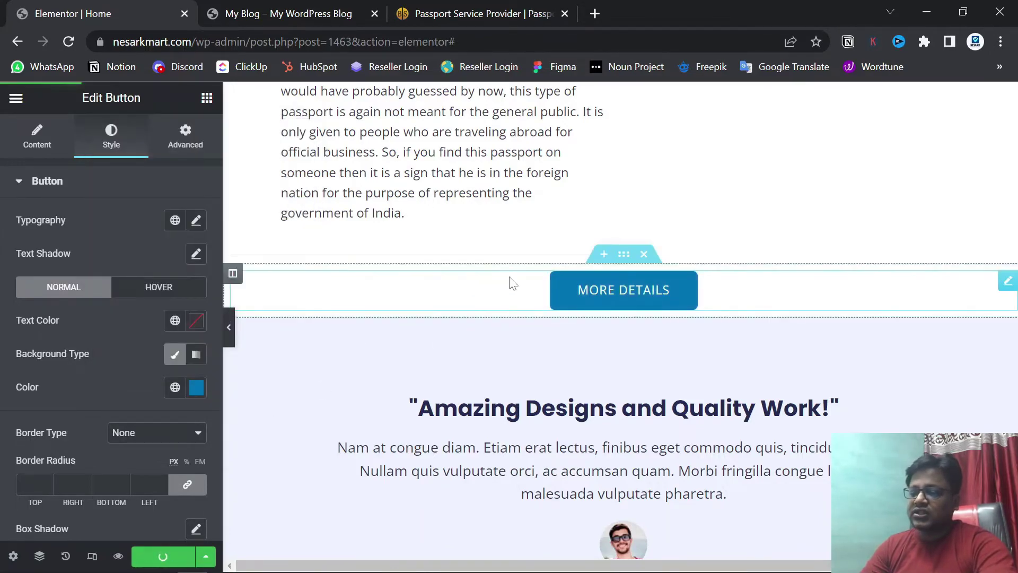
{"action": "scroll", "coordinate": [510, 282], "scroll_direction": "up", "scroll_amount": 8}
{"action": "key", "text": "ctrl+s"}
{"action": "scroll", "coordinate": [509, 284], "scroll_direction": "up", "scroll_amount": 3}
{"action": "scroll", "coordinate": [509, 283], "scroll_direction": "down", "scroll_amount": 10}
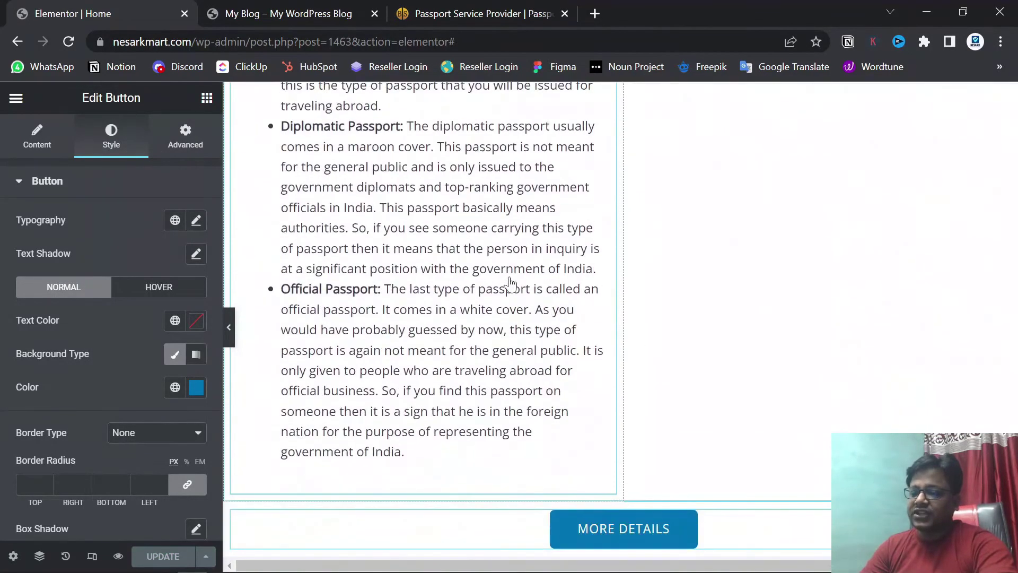
{"action": "scroll", "coordinate": [510, 284], "scroll_direction": "down", "scroll_amount": 3}
{"action": "scroll", "coordinate": [510, 284], "scroll_direction": "up", "scroll_amount": 4}
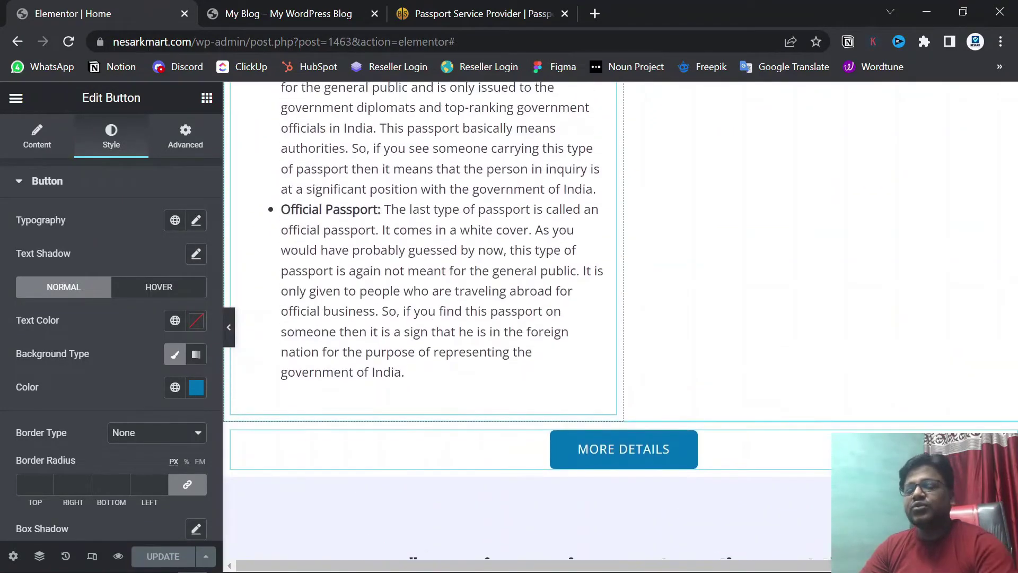
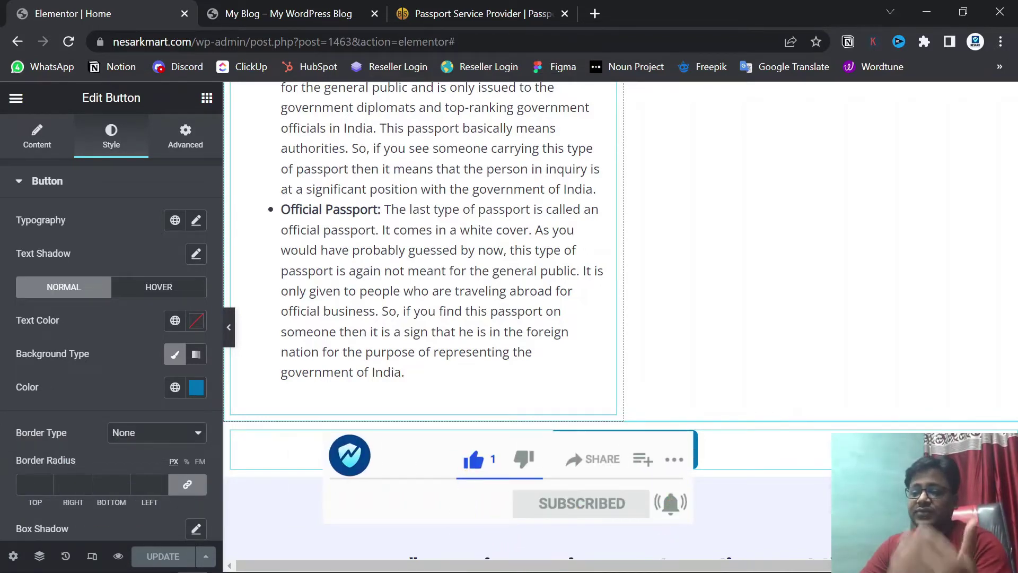
- Compare the More Details area with the Passport Service Provider site and examine the layout of its "Why should you trust us?" section
{"action": "left_click", "coordinate": [505, 7]}
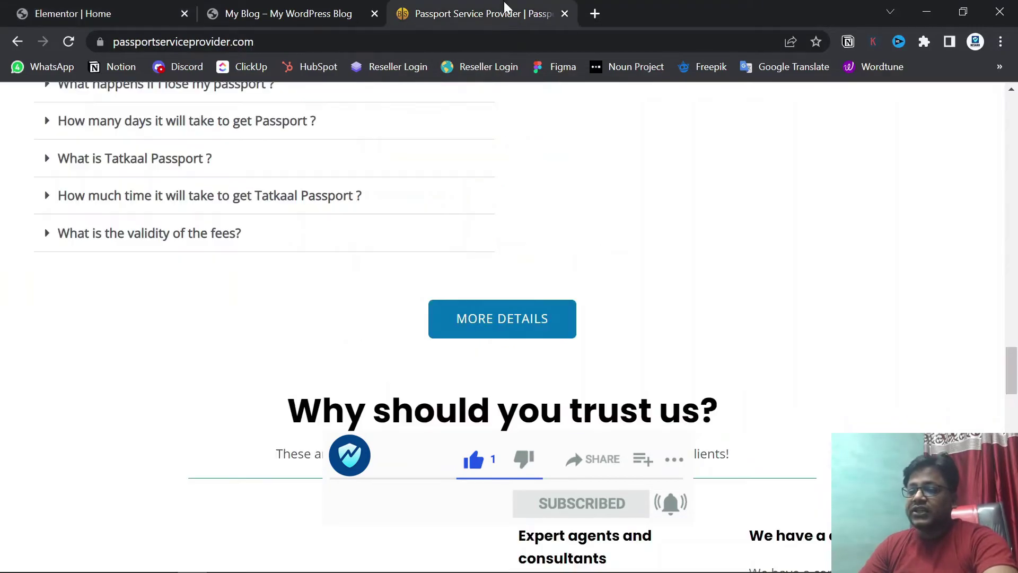
{"action": "scroll", "coordinate": [626, 300], "scroll_direction": "down", "scroll_amount": 1}
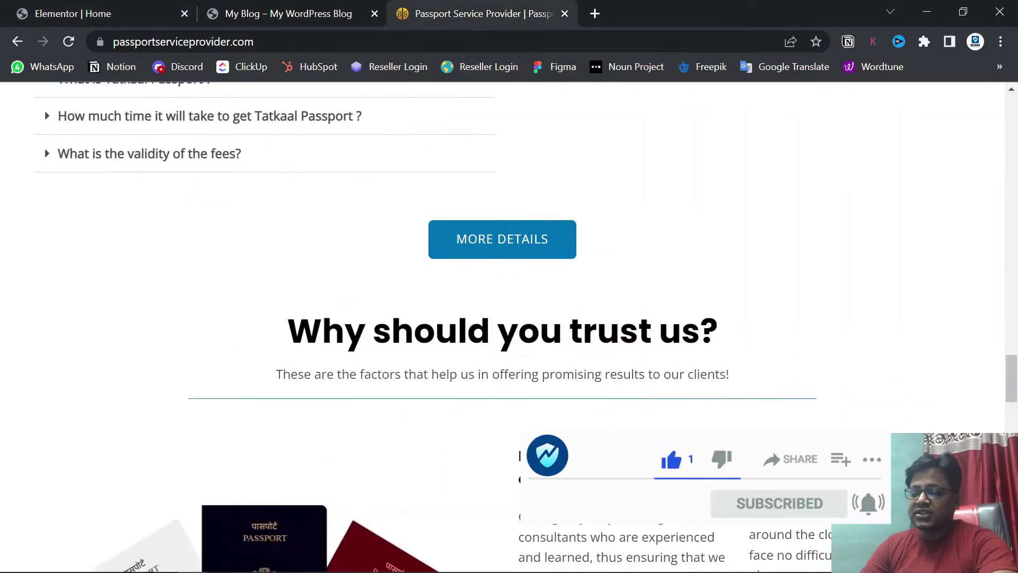
{"action": "scroll", "coordinate": [529, 298], "scroll_direction": "up", "scroll_amount": 1}
{"action": "scroll", "coordinate": [661, 389], "scroll_direction": "up", "scroll_amount": 1}
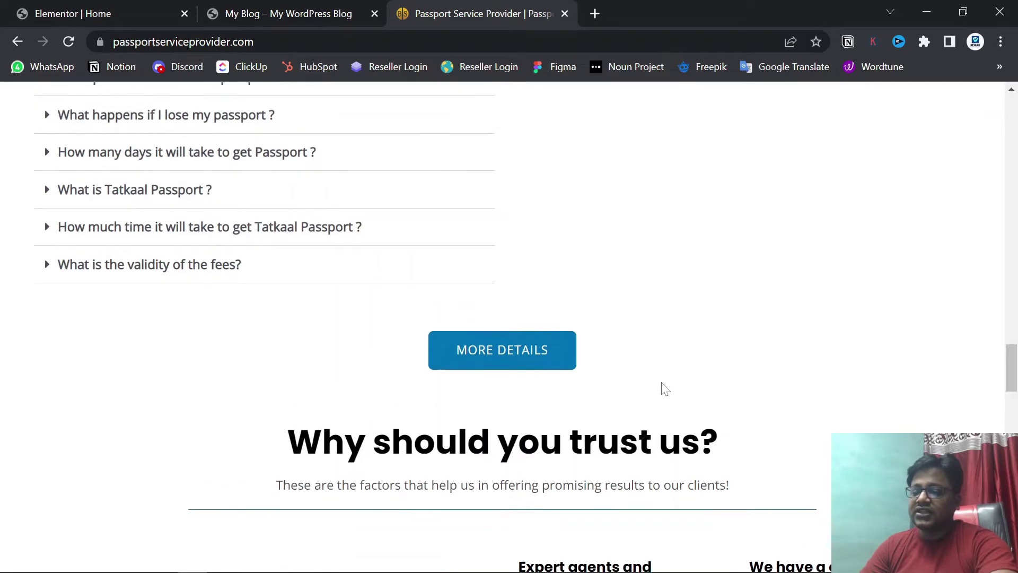
{"action": "key", "text": "ctrl+1"}
{"action": "scroll", "coordinate": [485, 240], "scroll_direction": "down", "scroll_amount": 4}
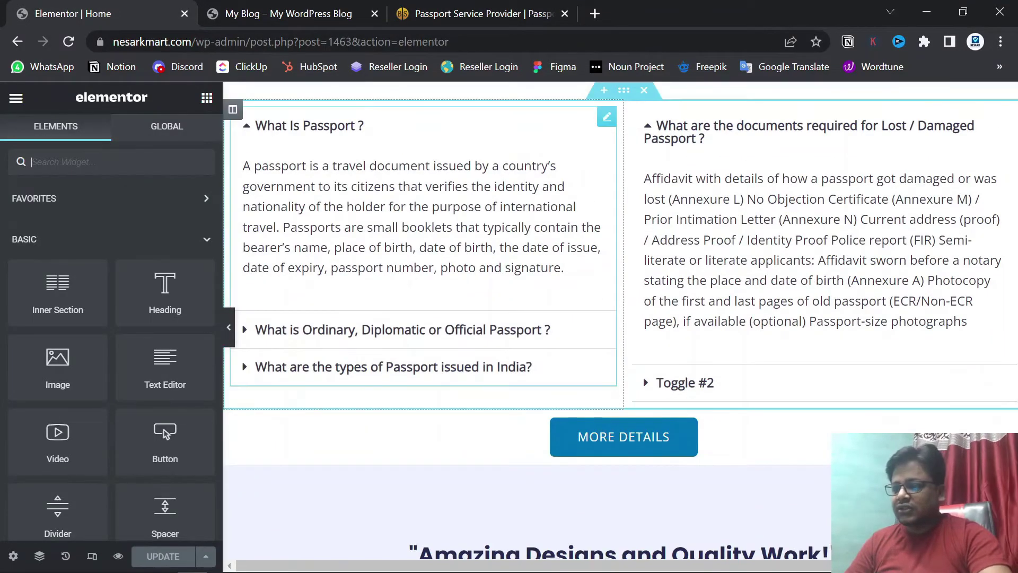
{"action": "scroll", "coordinate": [543, 273], "scroll_direction": "down", "scroll_amount": 2}
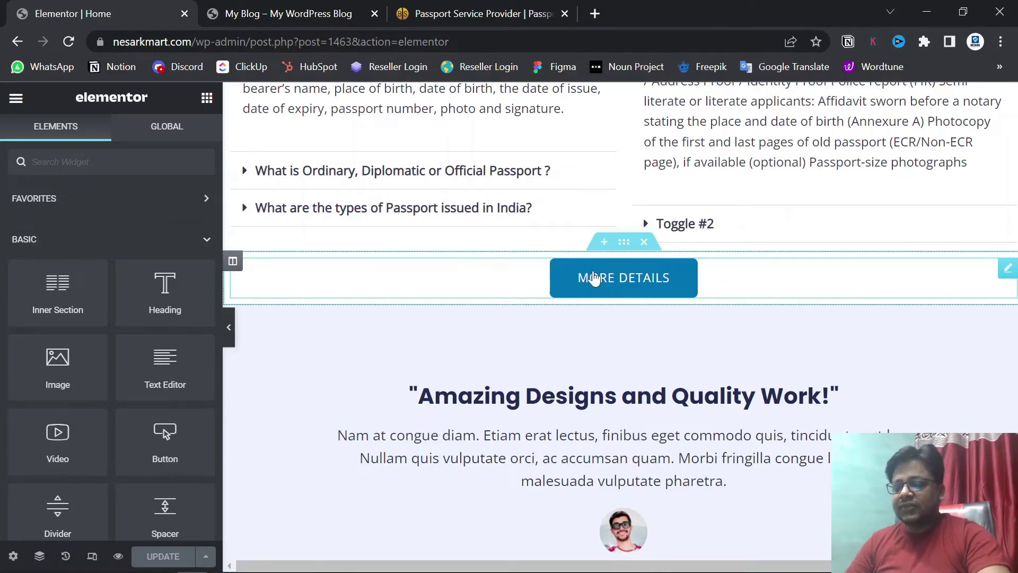
{"action": "left_click", "coordinate": [473, 8]}
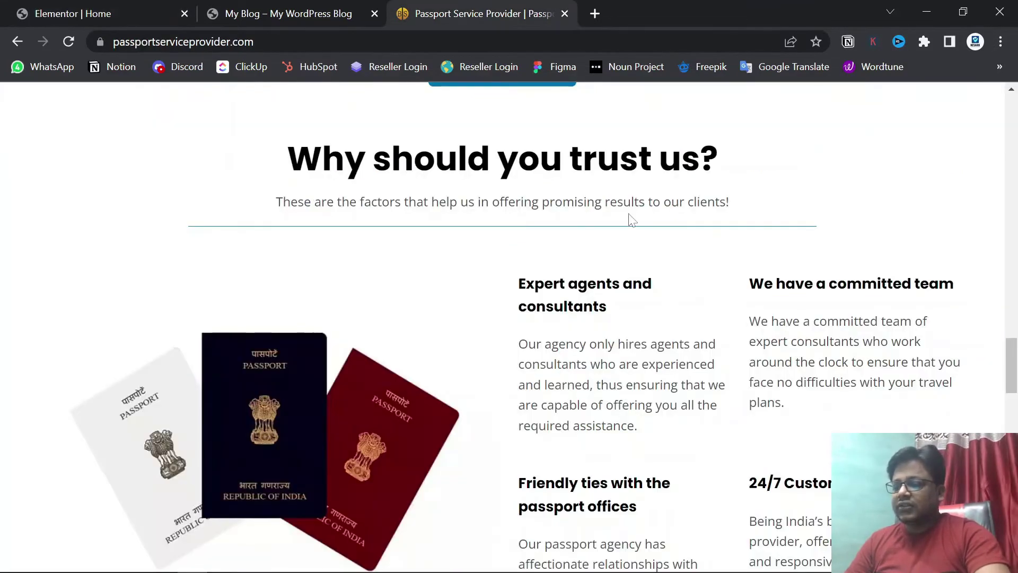
{"action": "scroll", "coordinate": [632, 219], "scroll_direction": "up", "scroll_amount": 4}
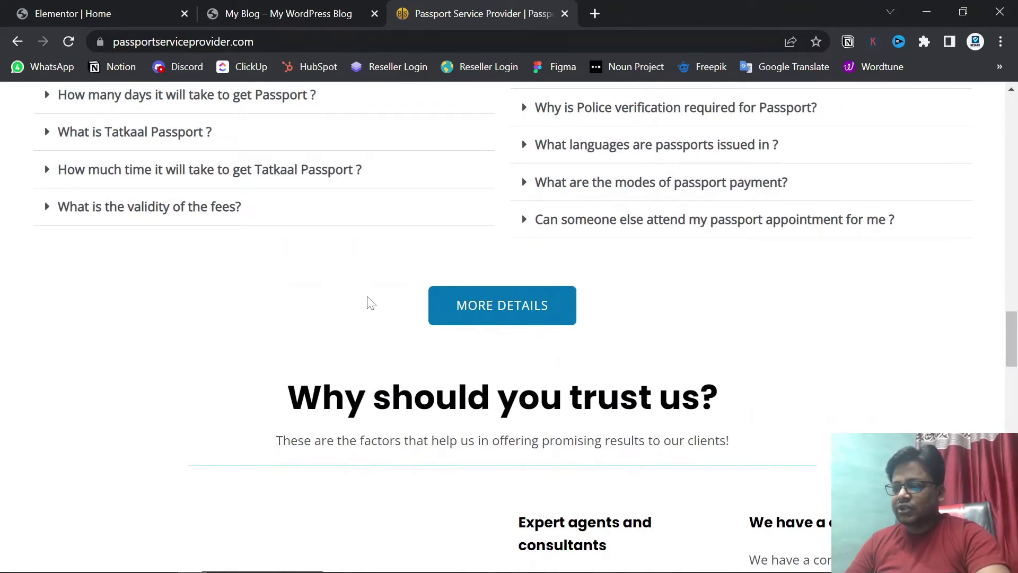
{"action": "scroll", "coordinate": [683, 284], "scroll_direction": "down", "scroll_amount": 4}
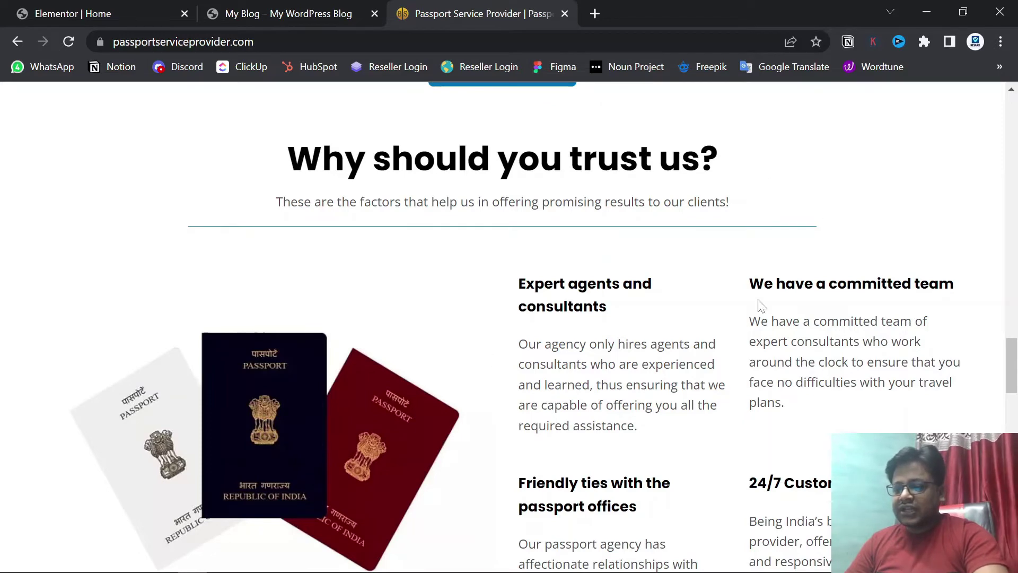
{"action": "scroll", "coordinate": [761, 306], "scroll_direction": "down", "scroll_amount": 3}
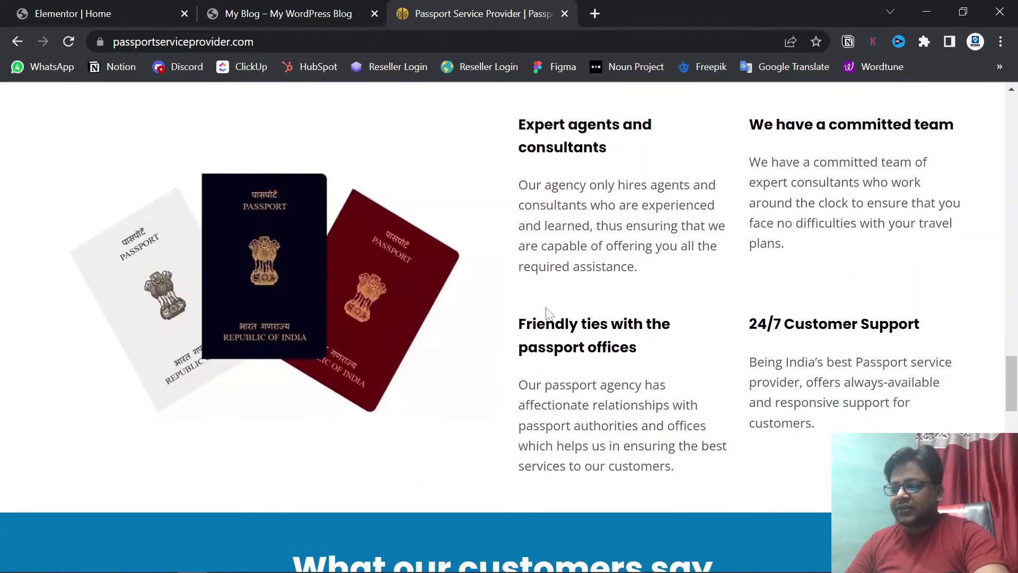
{"action": "scroll", "coordinate": [603, 313], "scroll_direction": "up", "scroll_amount": 4}
{"action": "scroll", "coordinate": [603, 313], "scroll_direction": "down", "scroll_amount": 3}
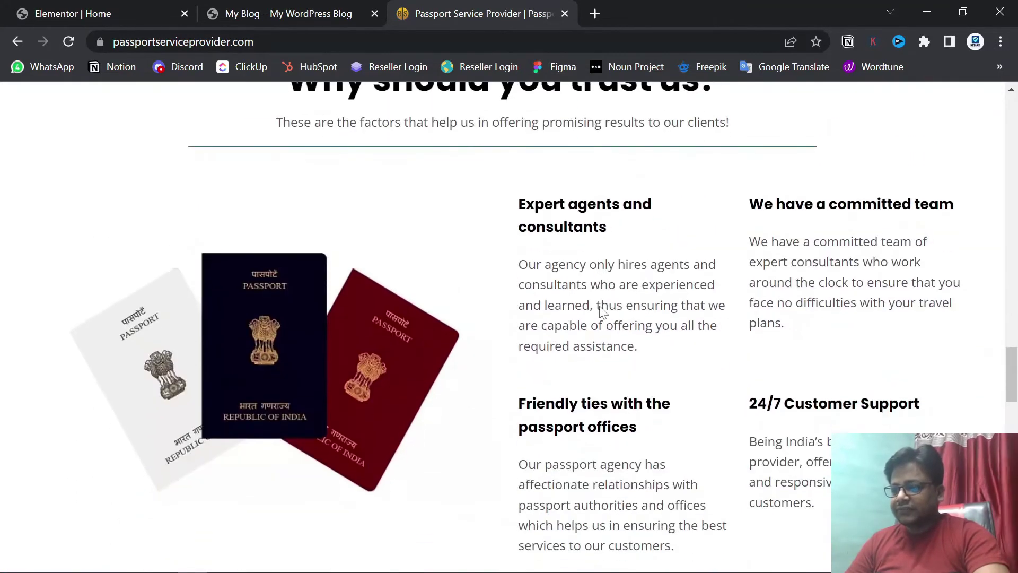
- Add a two-column section below the More Details button on the Home page in Elementor
{"action": "left_click", "coordinate": [54, 6]}
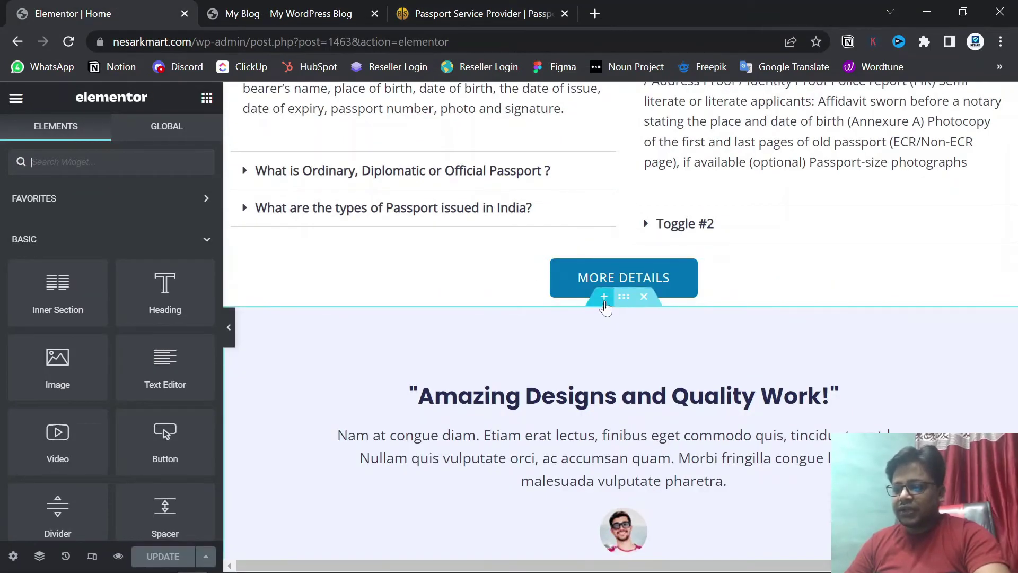
{"action": "left_click", "coordinate": [604, 297]}
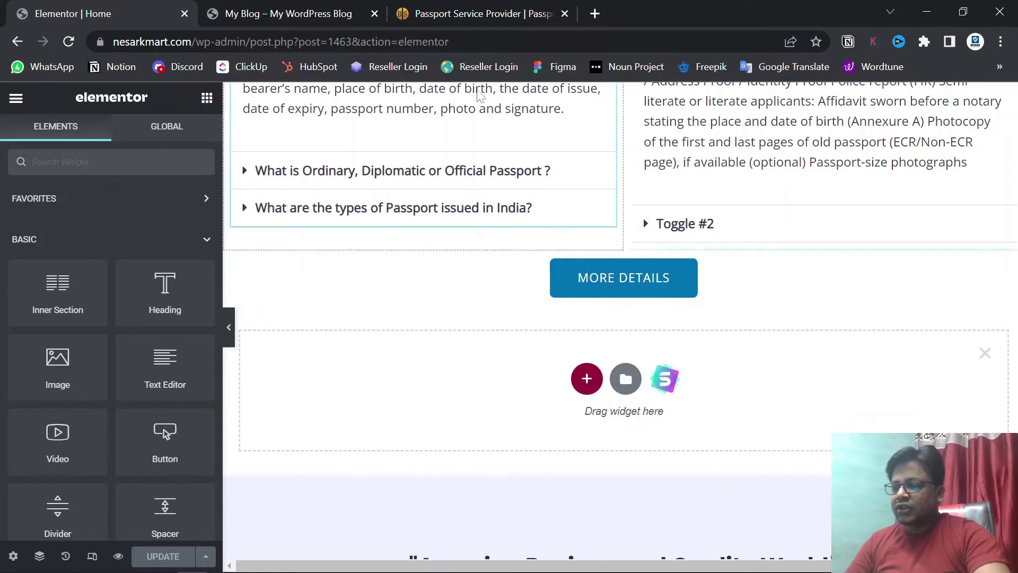
{"action": "left_click", "coordinate": [491, 16]}
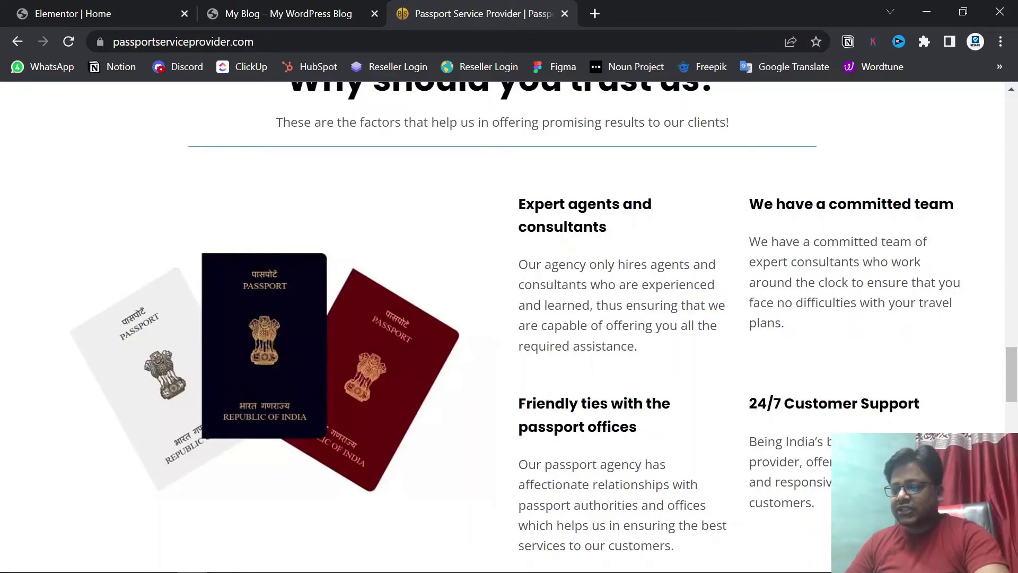
{"action": "left_click", "coordinate": [89, 12]}
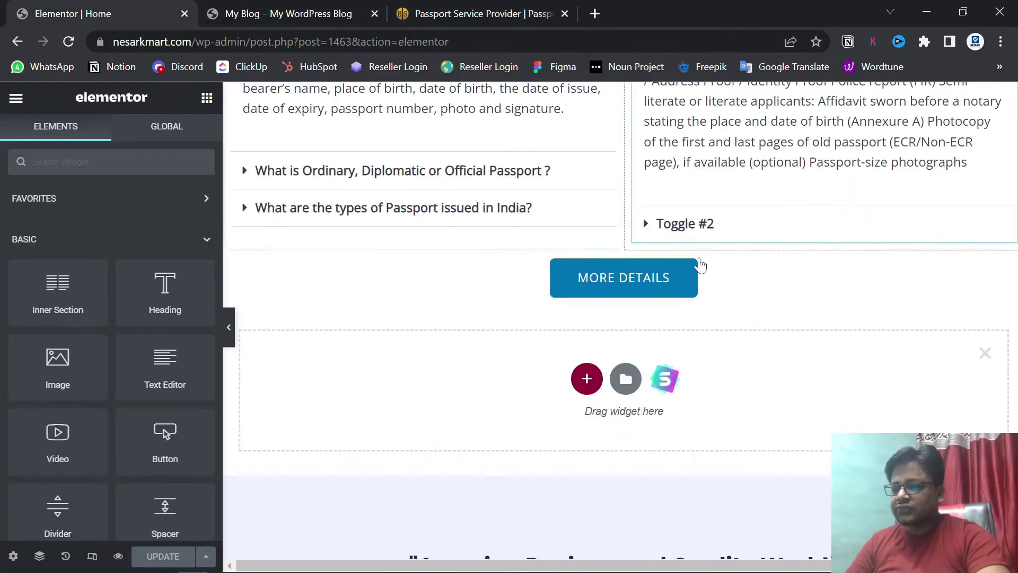
{"action": "left_click", "coordinate": [587, 378]}
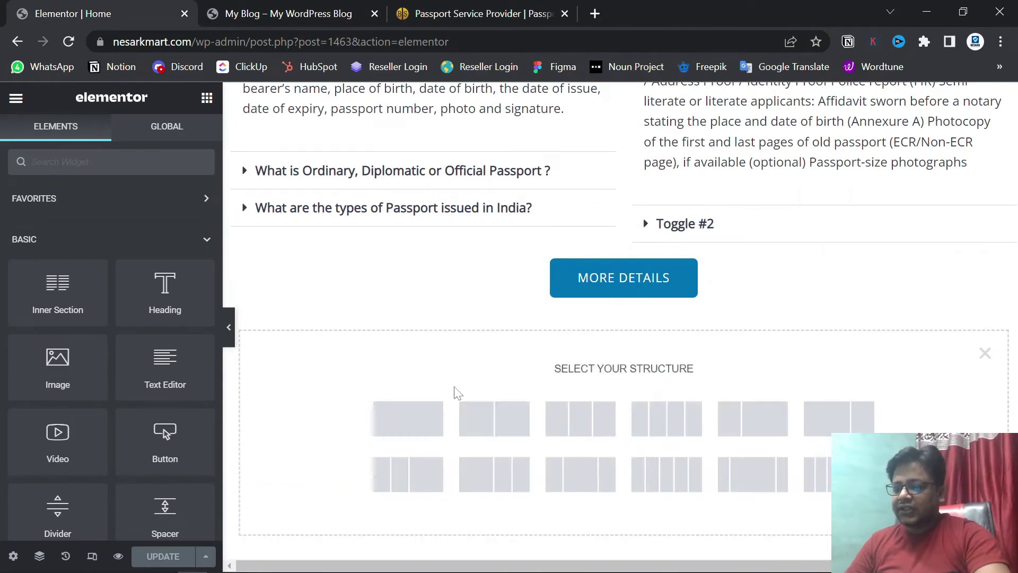
{"action": "left_click", "coordinate": [489, 420]}
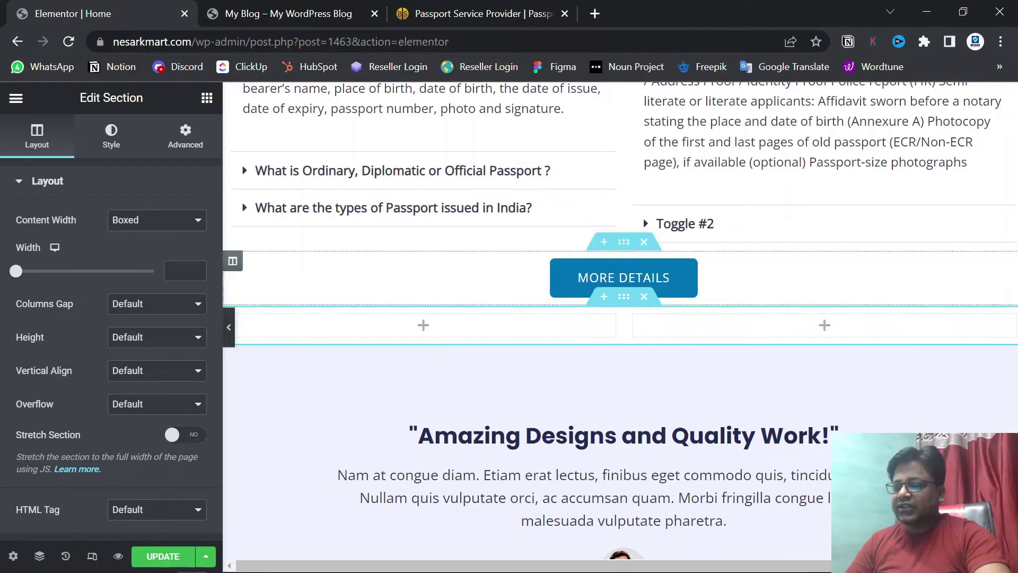
- Place an Image widget in the left column of the new section, following the Passport Service Provider site's layout
{"action": "left_click", "coordinate": [475, 8]}
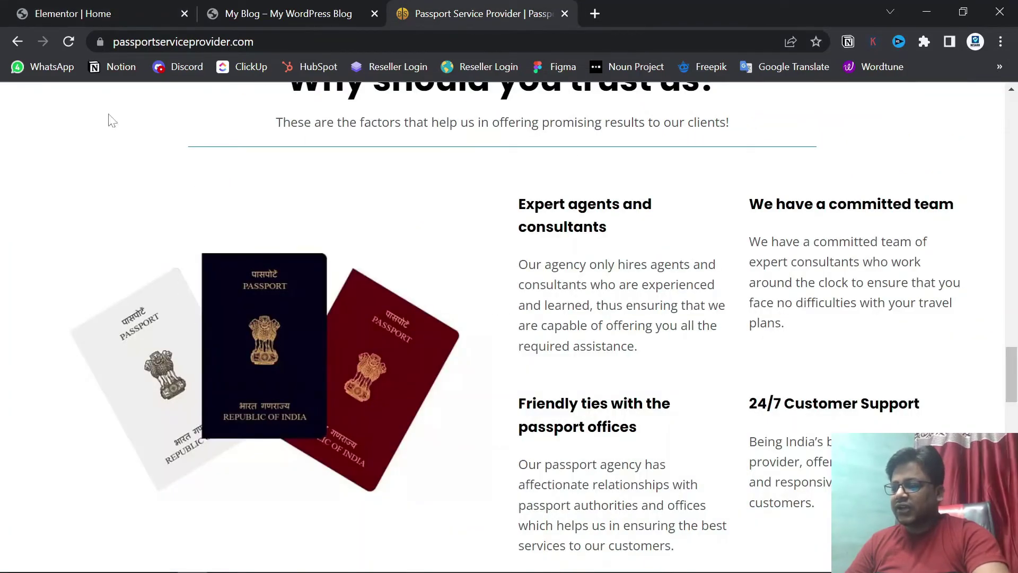
{"action": "left_click", "coordinate": [74, 12]}
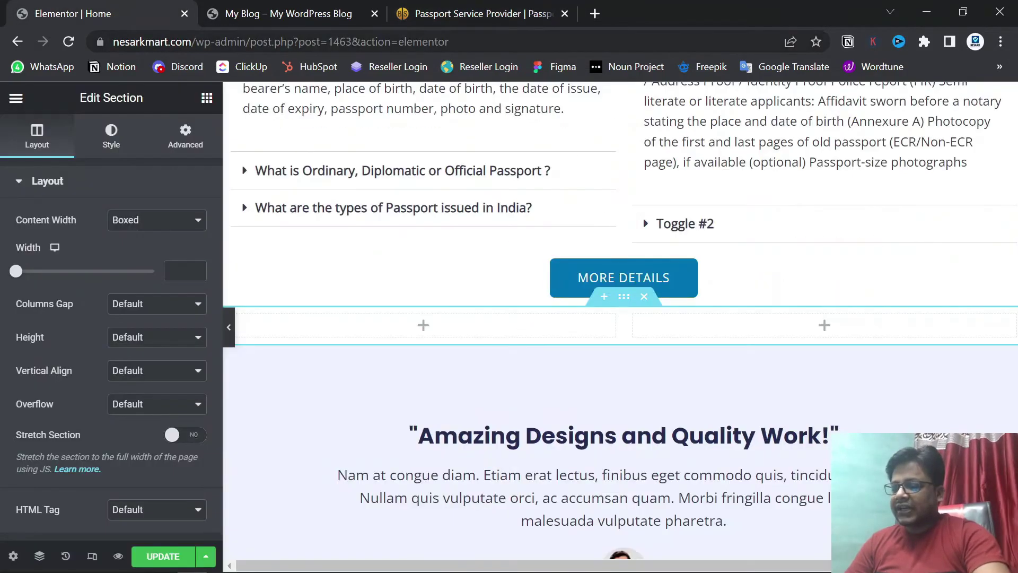
{"action": "left_click", "coordinate": [206, 98]}
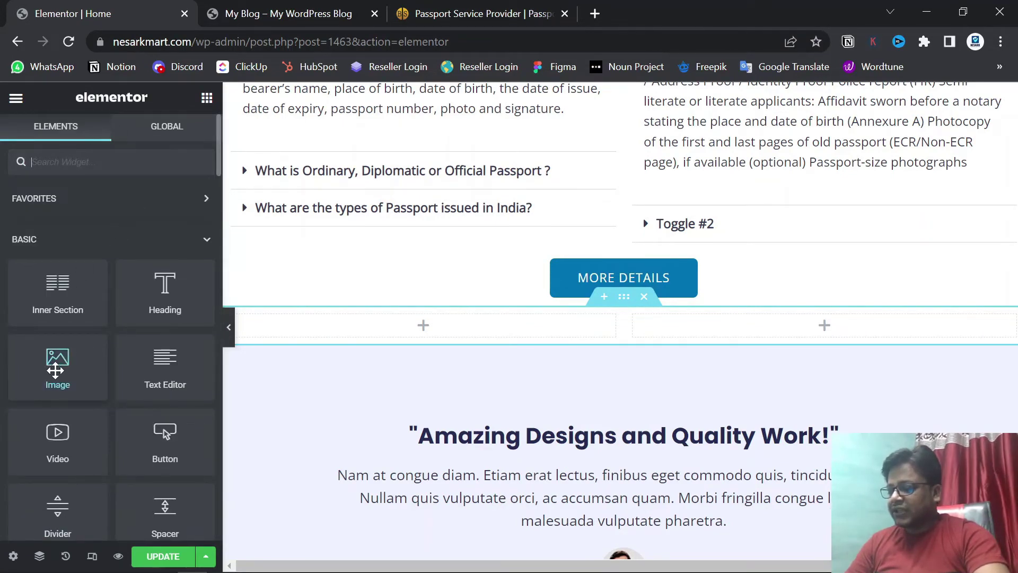
{"action": "left_click_drag", "start_coordinate": [53, 371], "coordinate": [376, 332]}
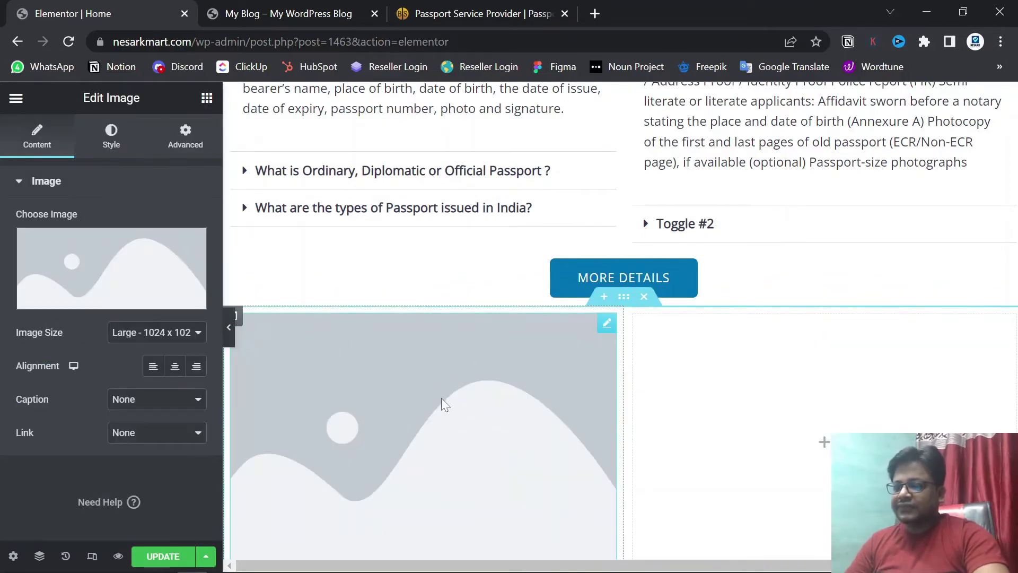
- Check the reference site's text blocks and place an Inner Section in the right column beside the image
{"action": "left_click", "coordinate": [482, 6]}
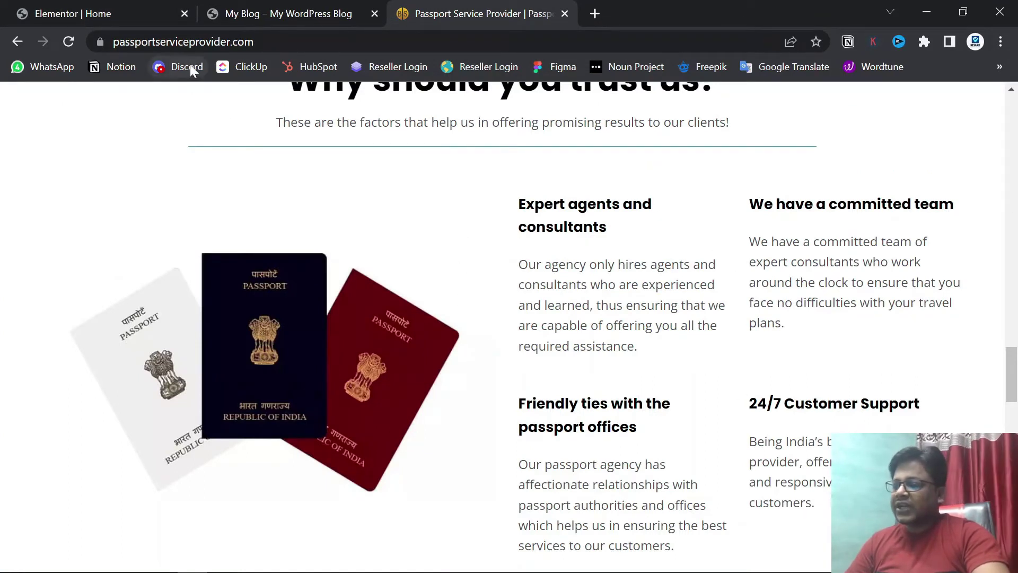
{"action": "left_click", "coordinate": [103, 7]}
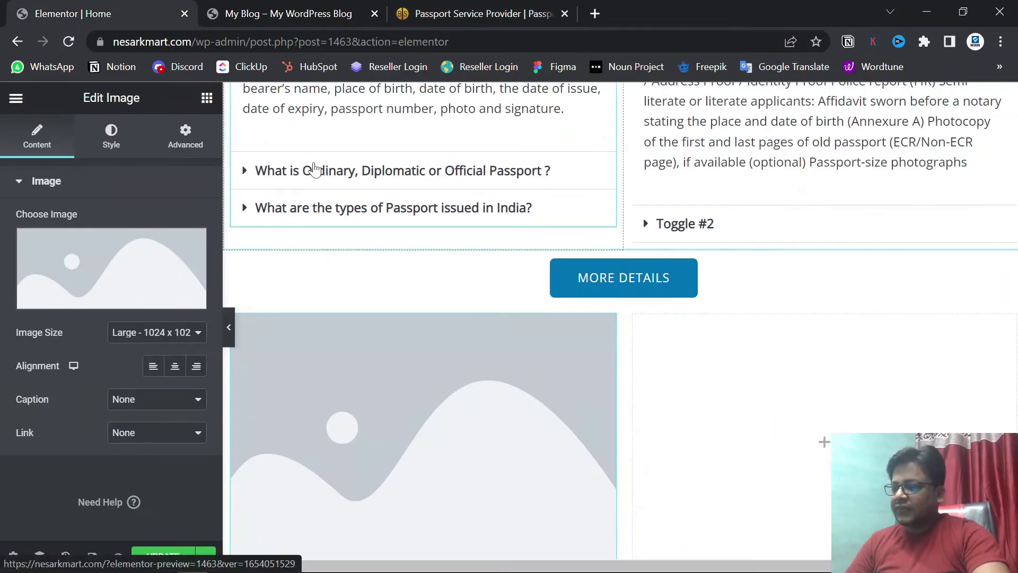
{"action": "left_click", "coordinate": [201, 100]}
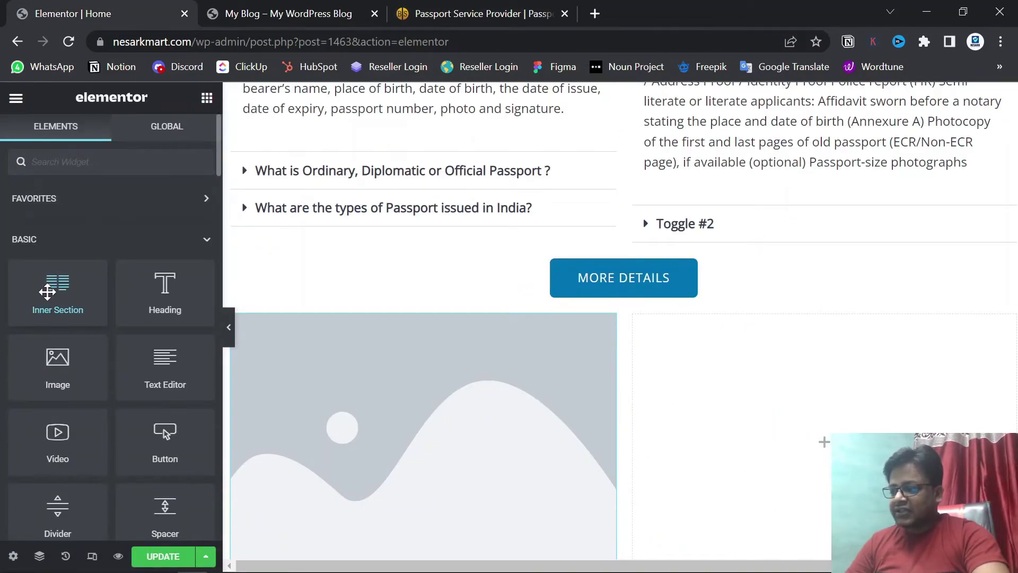
{"action": "left_click_drag", "start_coordinate": [46, 295], "coordinate": [838, 451]}
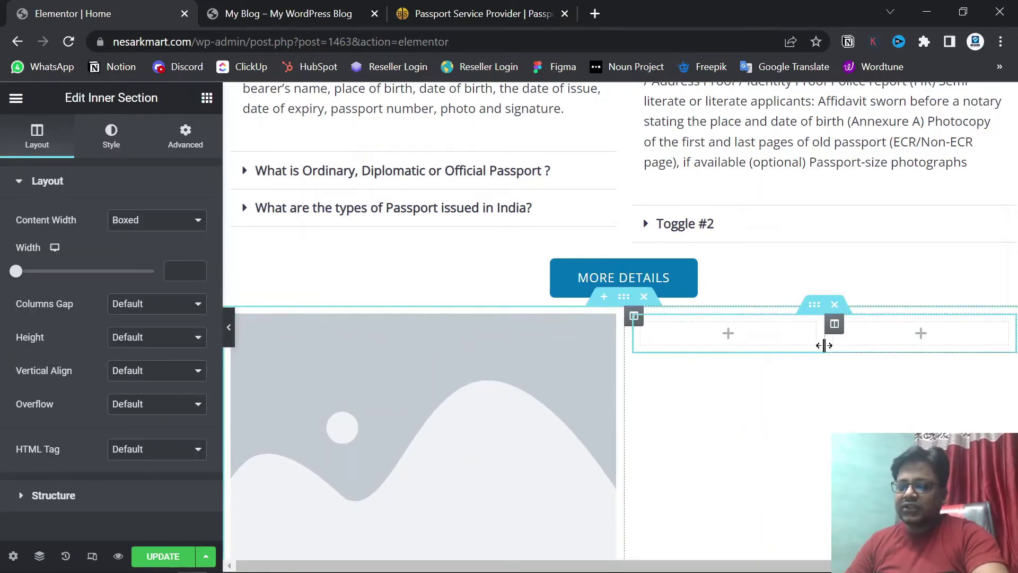
- Check the reference site's text block layout and add a second Inner Section below the first one beside the image
{"action": "left_click", "coordinate": [446, 5]}
{"action": "scroll", "coordinate": [514, 334], "scroll_direction": "down", "scroll_amount": 3}
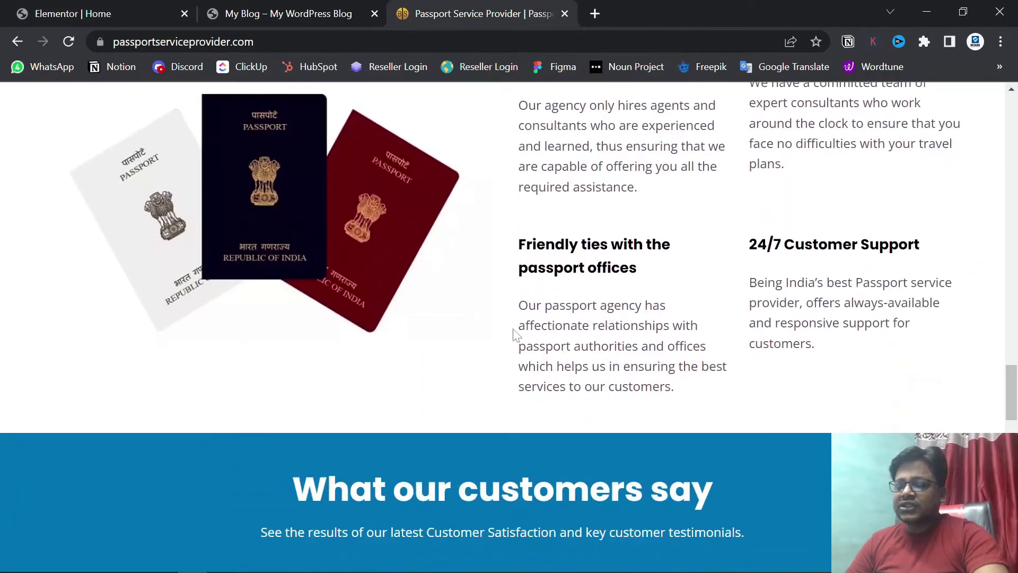
{"action": "left_click", "coordinate": [97, 16]}
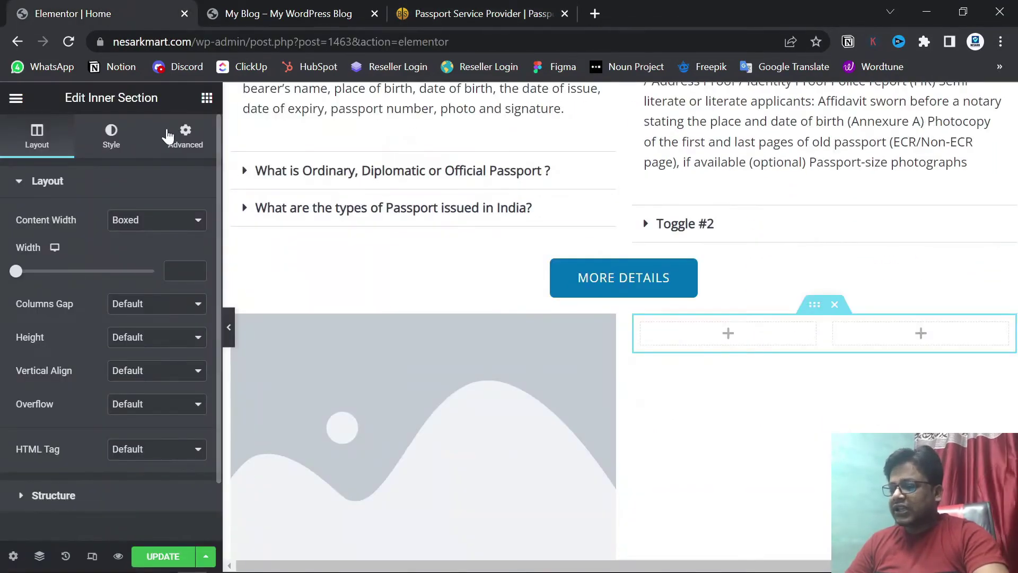
{"action": "left_click", "coordinate": [207, 101]}
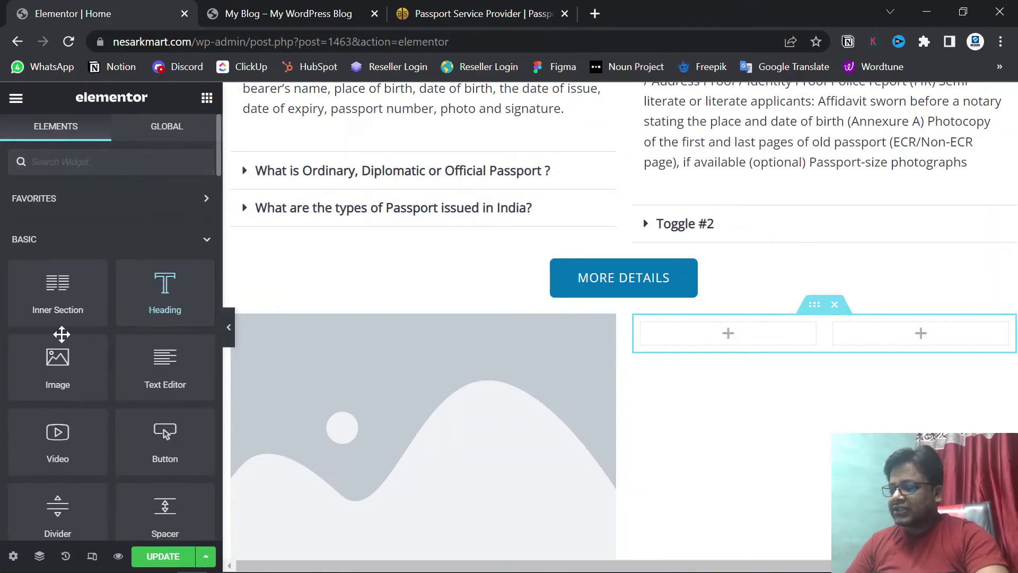
{"action": "left_click_drag", "start_coordinate": [60, 284], "coordinate": [790, 351]}
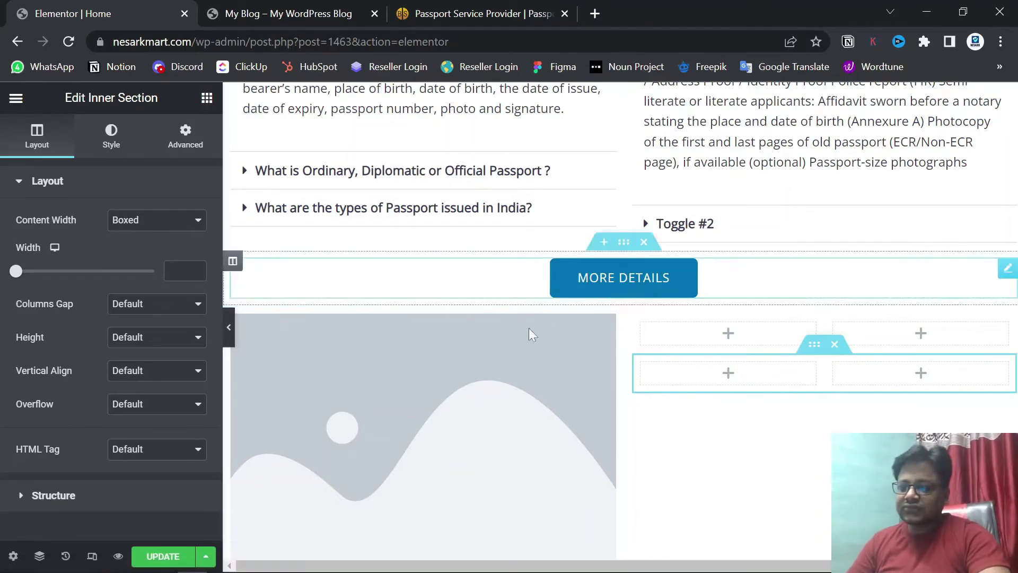
- Check the reference site's section title and insert a single-column section between the More Details button and the image section
{"action": "left_click", "coordinate": [450, 9]}
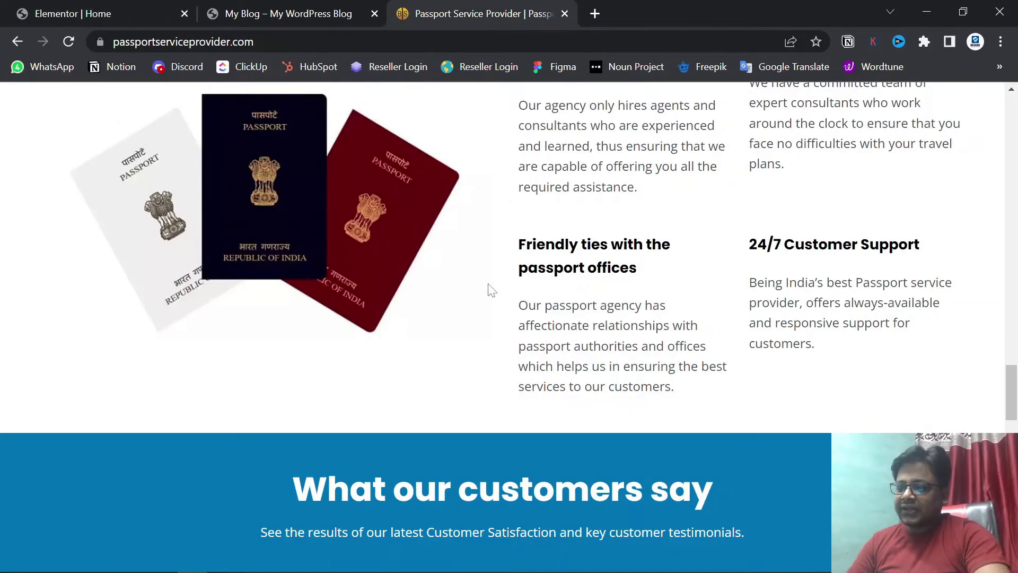
{"action": "scroll", "coordinate": [492, 290], "scroll_direction": "up", "scroll_amount": 3}
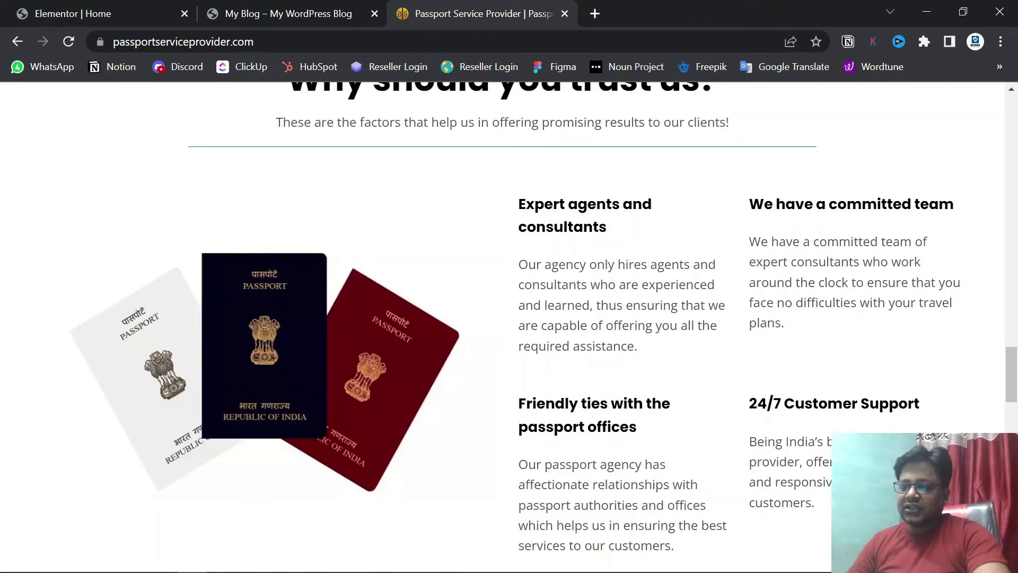
{"action": "scroll", "coordinate": [461, 366], "scroll_direction": "up", "scroll_amount": 3}
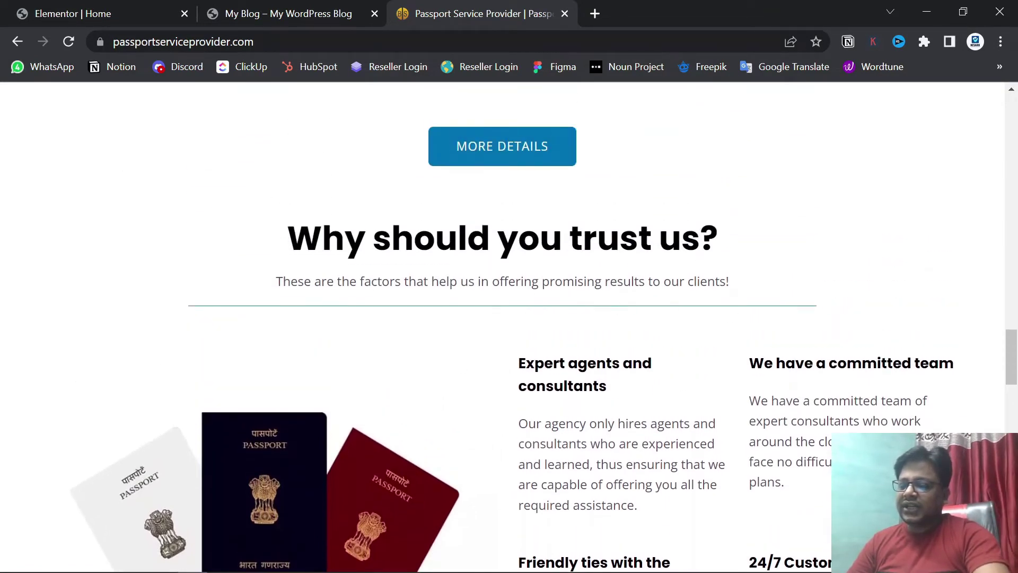
{"action": "left_click", "coordinate": [41, 6]}
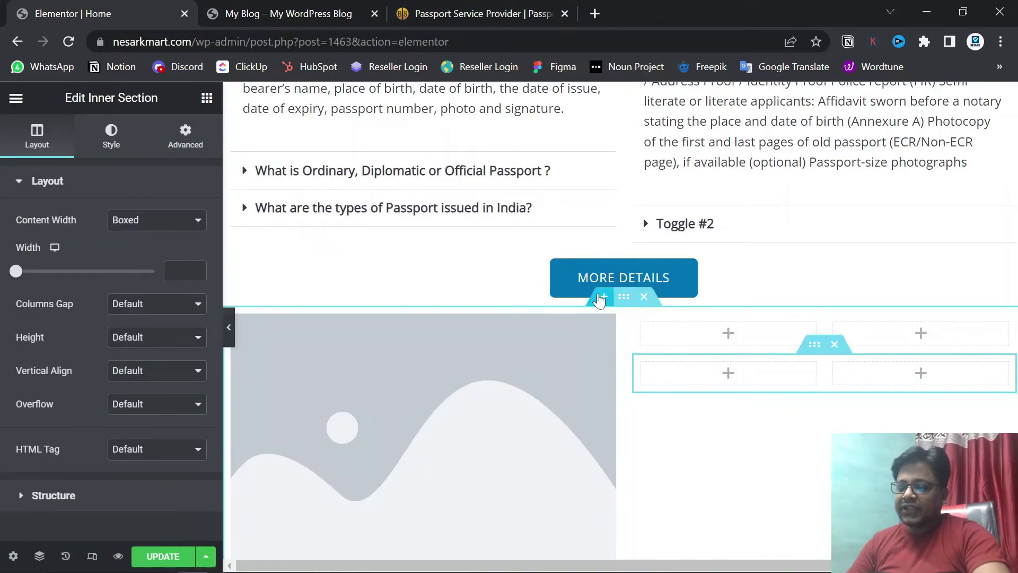
{"action": "left_click", "coordinate": [604, 304]}
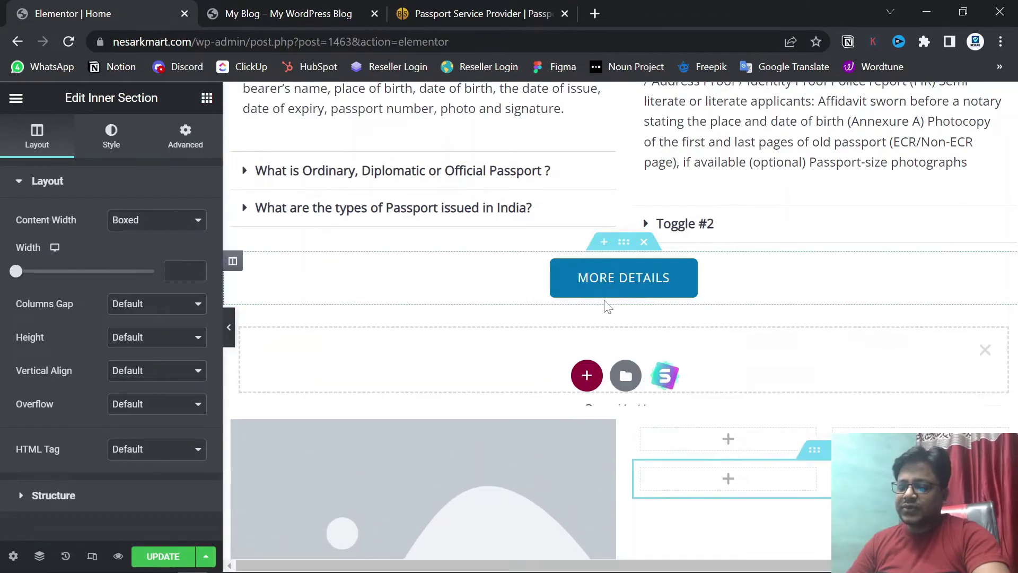
{"action": "left_click", "coordinate": [587, 378]}
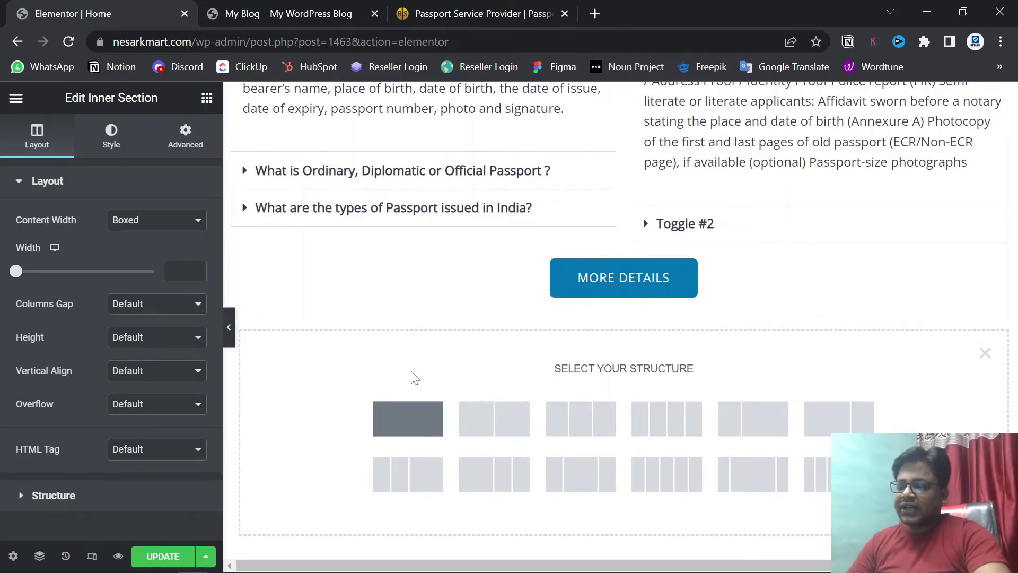
{"action": "left_click", "coordinate": [466, 7]}
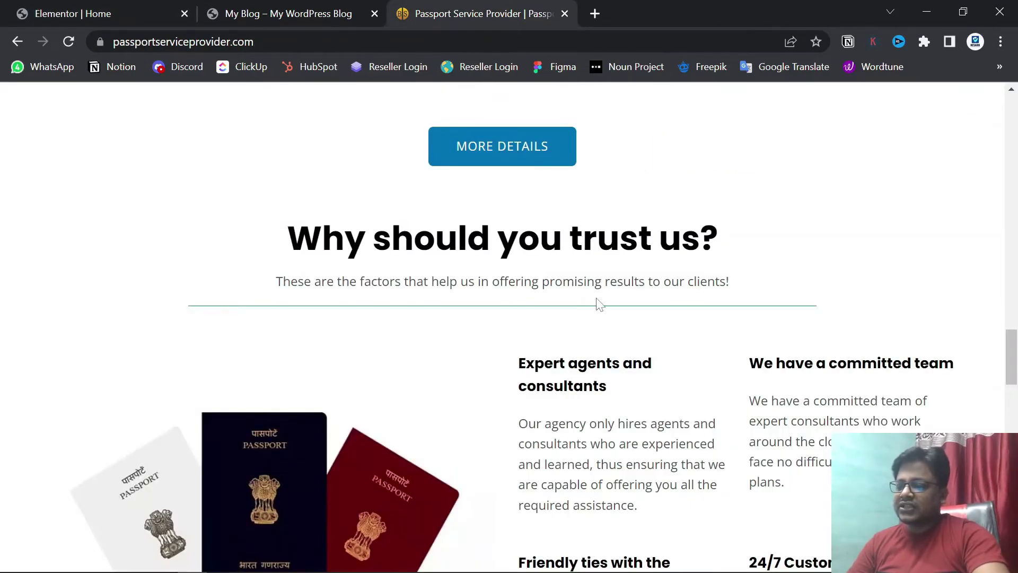
{"action": "left_click", "coordinate": [101, 7]}
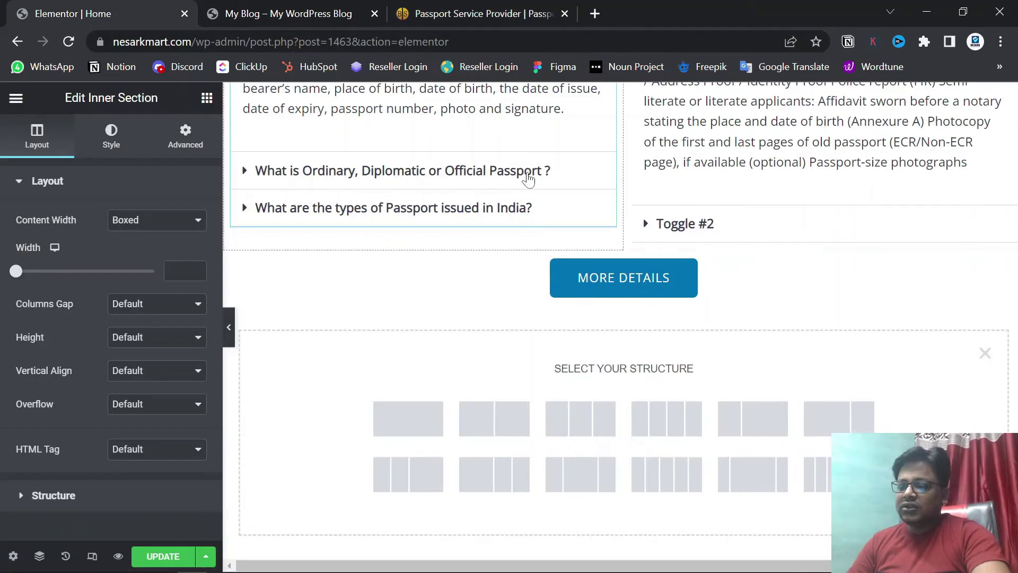
{"action": "left_click", "coordinate": [406, 419]}
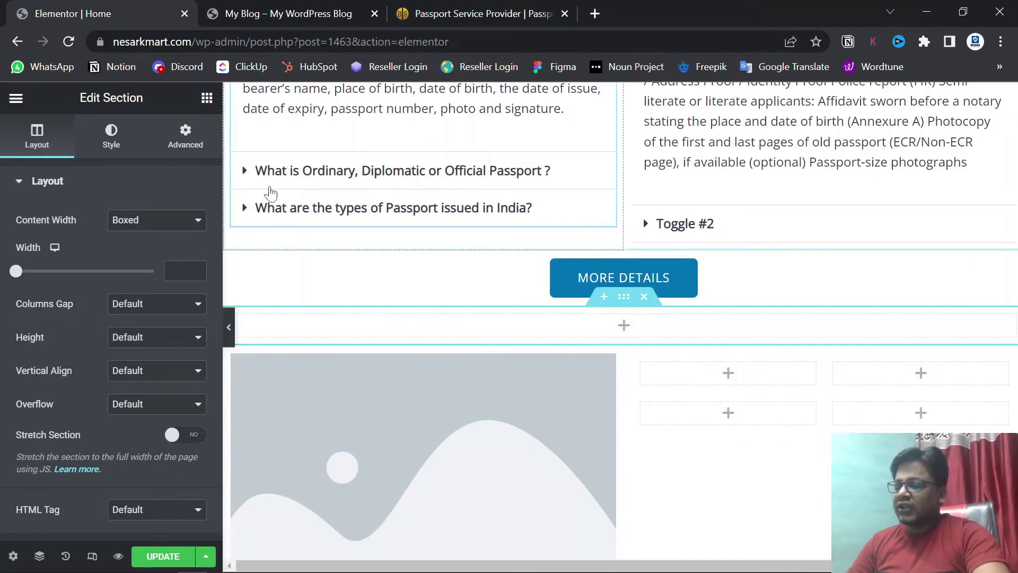
- Add a centred Heading widget in the new single-column section with the reference site's title "Why should you trust us?"
{"action": "left_click", "coordinate": [206, 98]}
{"action": "left_click_drag", "start_coordinate": [162, 286], "coordinate": [559, 324]}
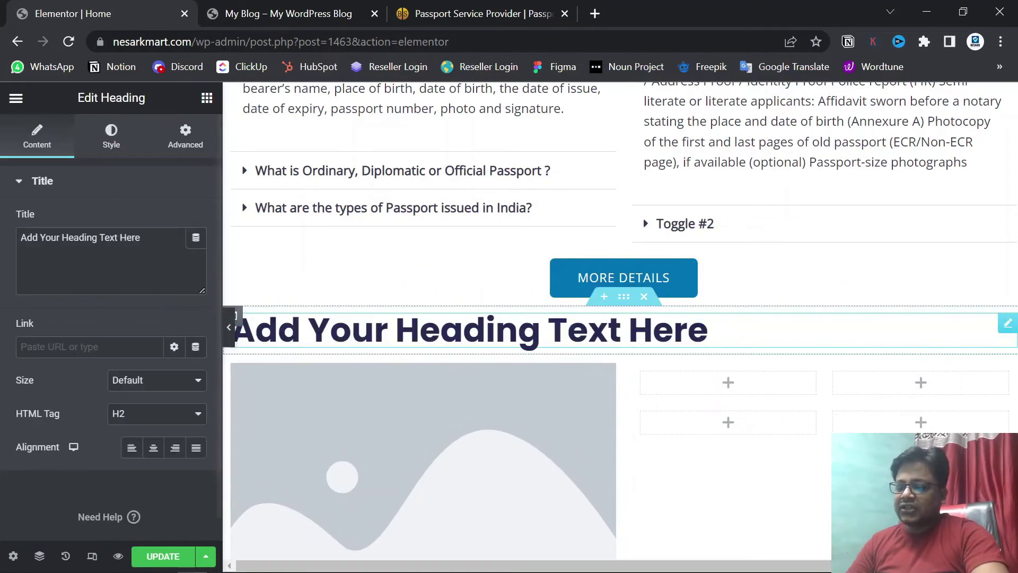
{"action": "left_click", "coordinate": [468, 2]}
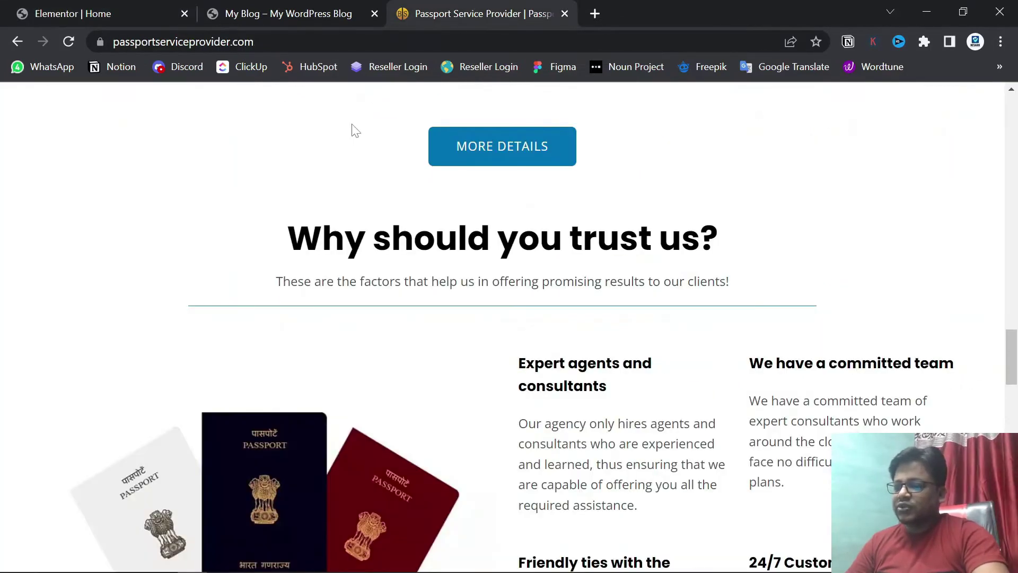
{"action": "left_click_drag", "start_coordinate": [288, 237], "coordinate": [726, 237]}
{"action": "key", "text": "ctrl+c"}
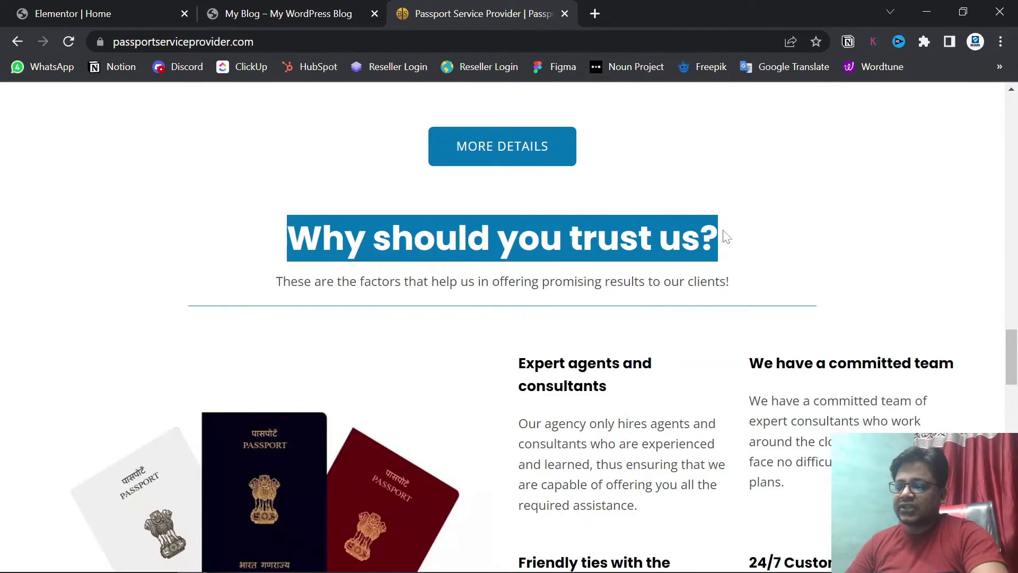
{"action": "left_click", "coordinate": [26, 10]}
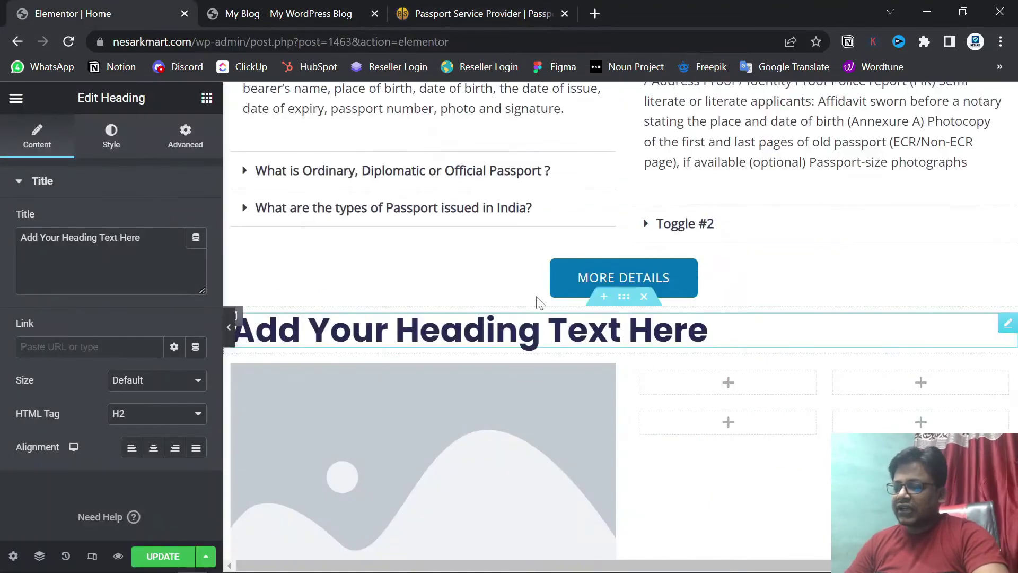
{"action": "triple_click", "coordinate": [79, 237]}
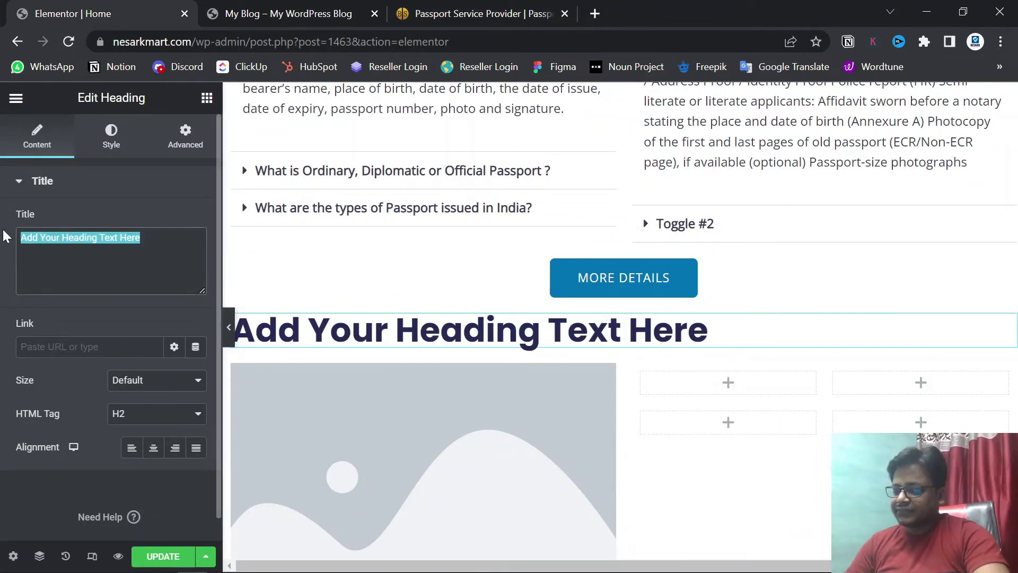
{"action": "key", "text": "ctrl+v"}
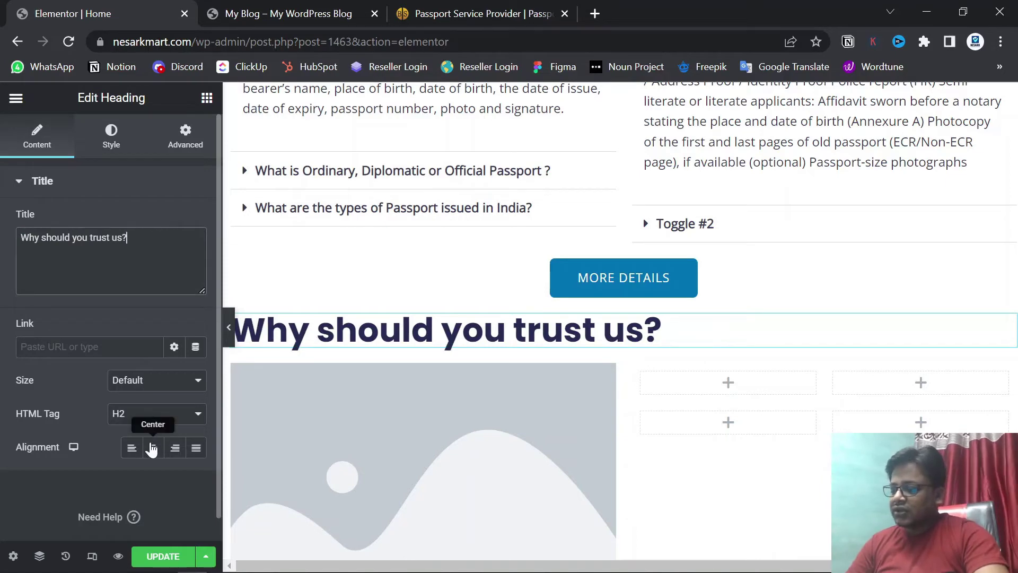
{"action": "left_click", "coordinate": [153, 447]}
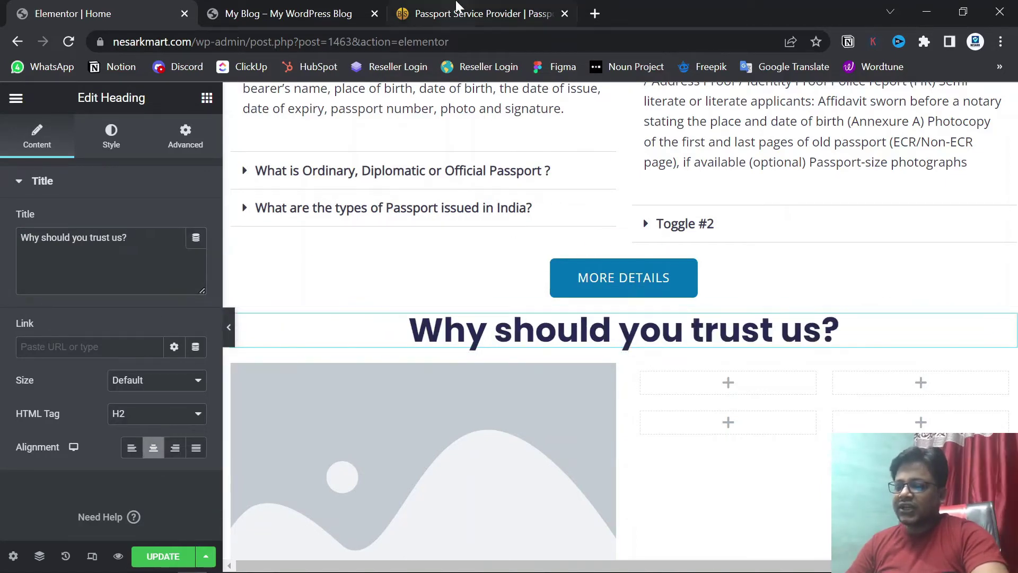
- Check the subtitle on the reference site and place a Text Editor widget below the "Why should you trust us?" heading
{"action": "left_click", "coordinate": [457, 7]}
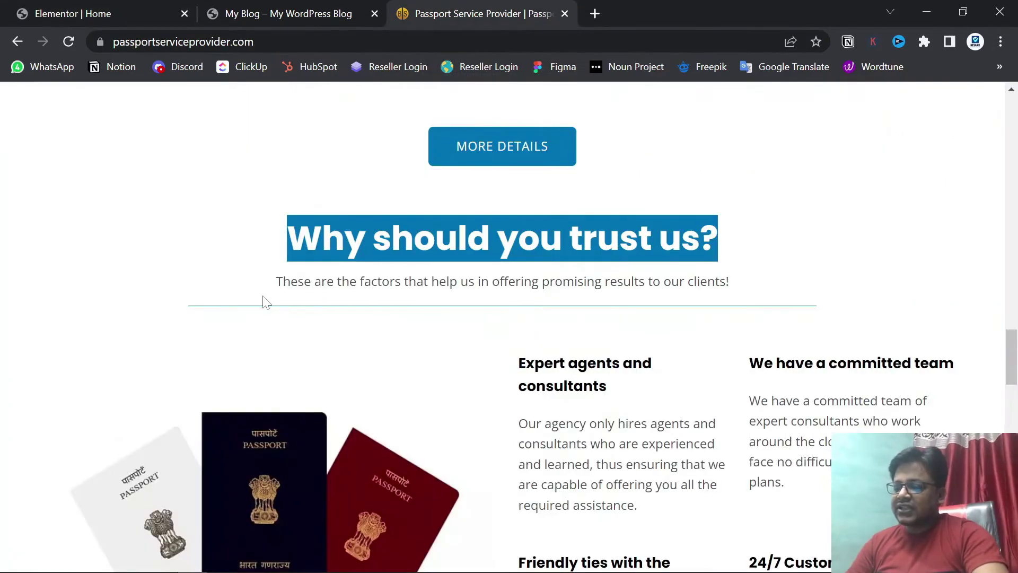
{"action": "left_click", "coordinate": [748, 283]}
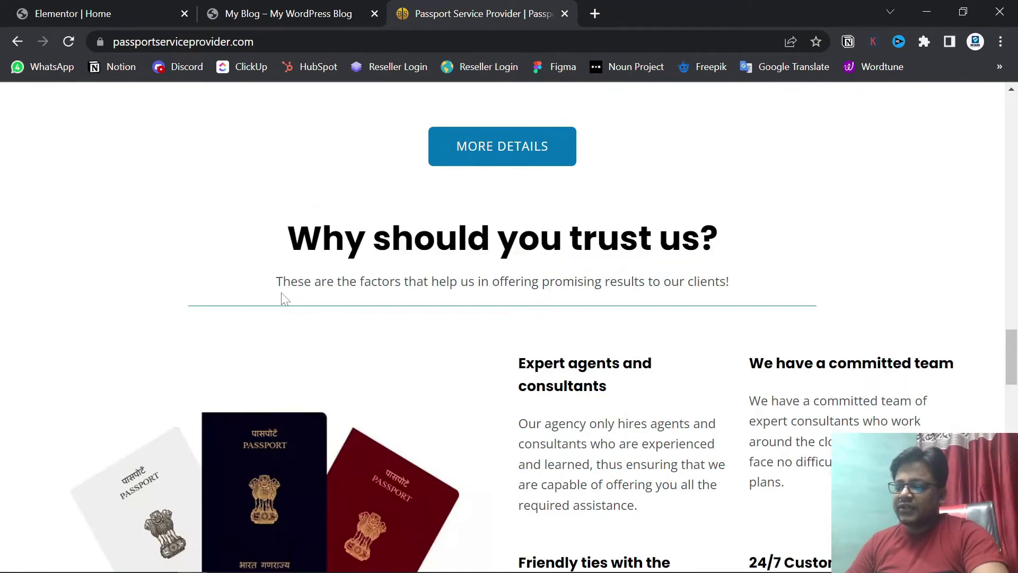
{"action": "left_click", "coordinate": [84, 5]}
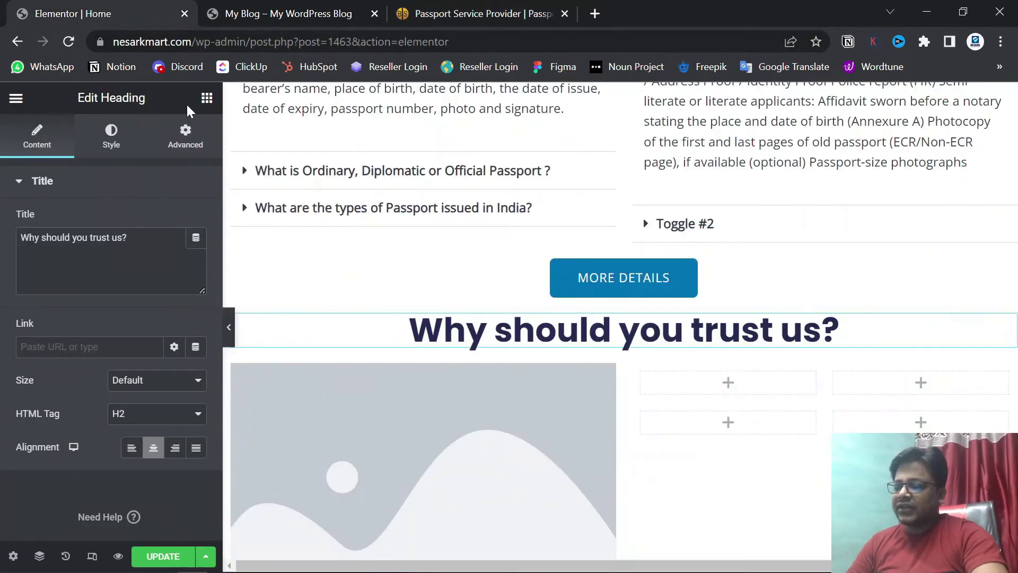
{"action": "left_click", "coordinate": [207, 99]}
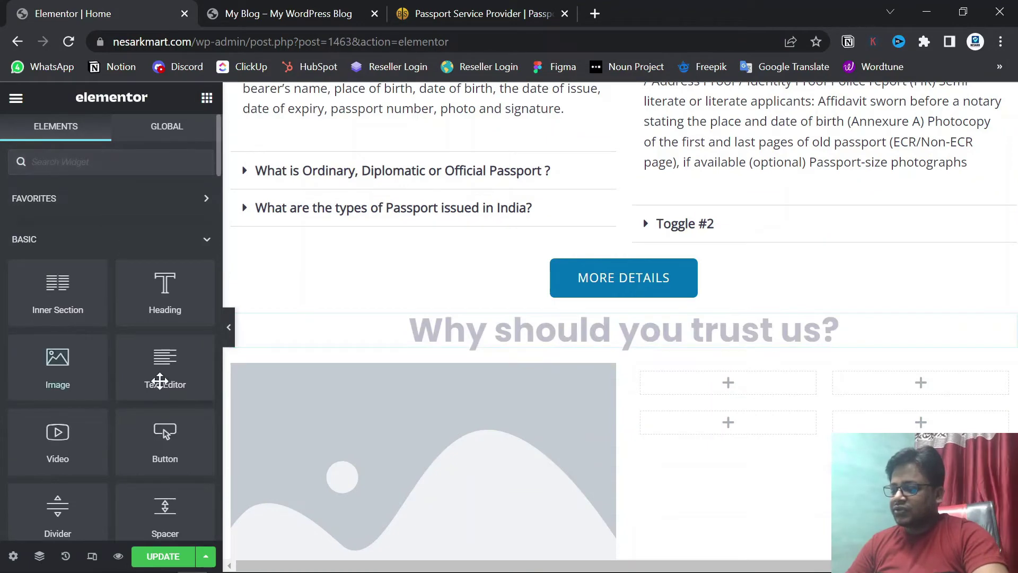
{"action": "left_click_drag", "start_coordinate": [150, 371], "coordinate": [416, 350]}
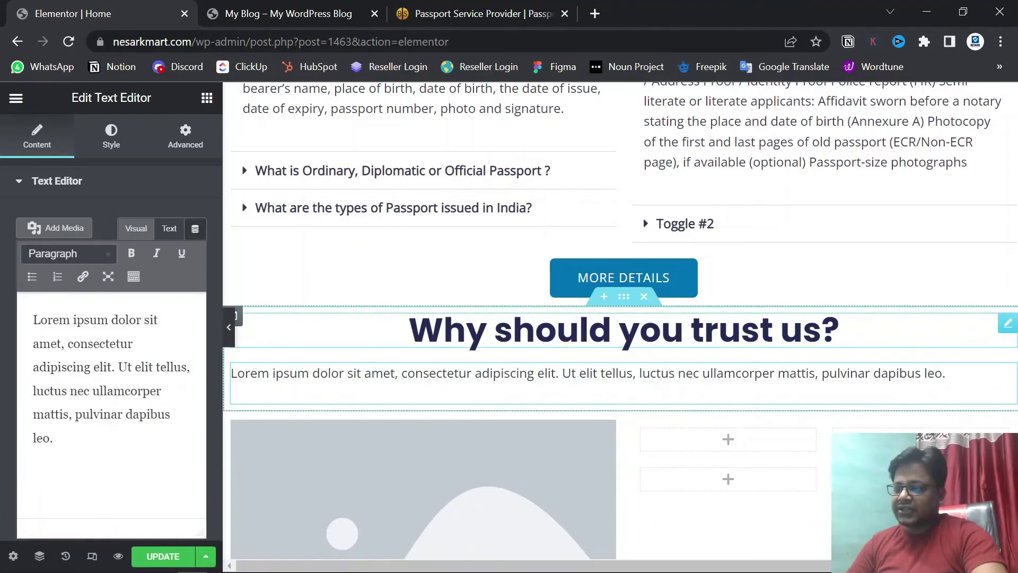
- Replace the placeholder text with the reference subtitle "These are the factors that help us in offering promising results to our clients!" and centre it
{"action": "left_click", "coordinate": [512, 12]}
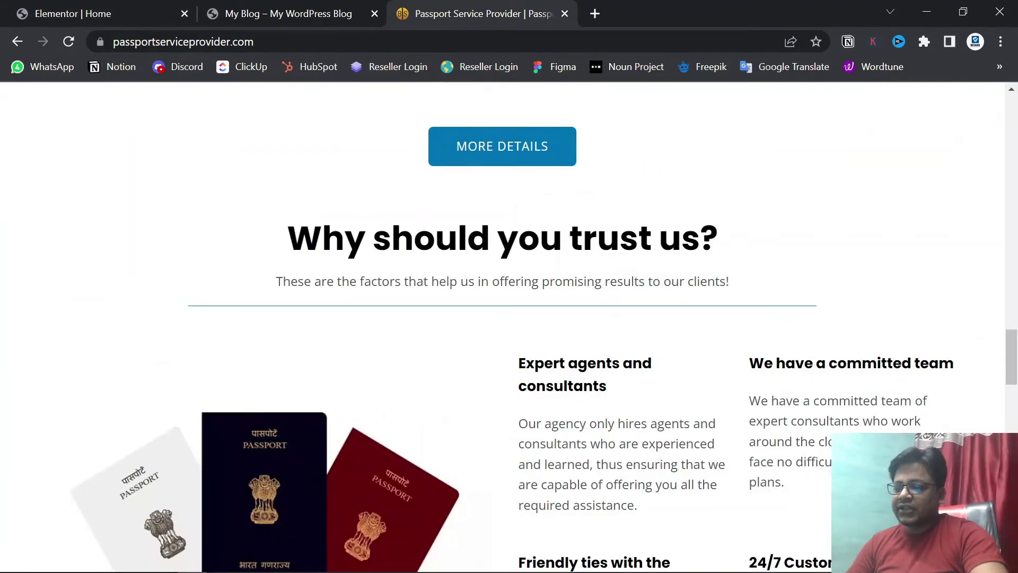
{"action": "left_click_drag", "start_coordinate": [730, 281], "coordinate": [269, 288]}
{"action": "key", "text": "ctrl+c"}
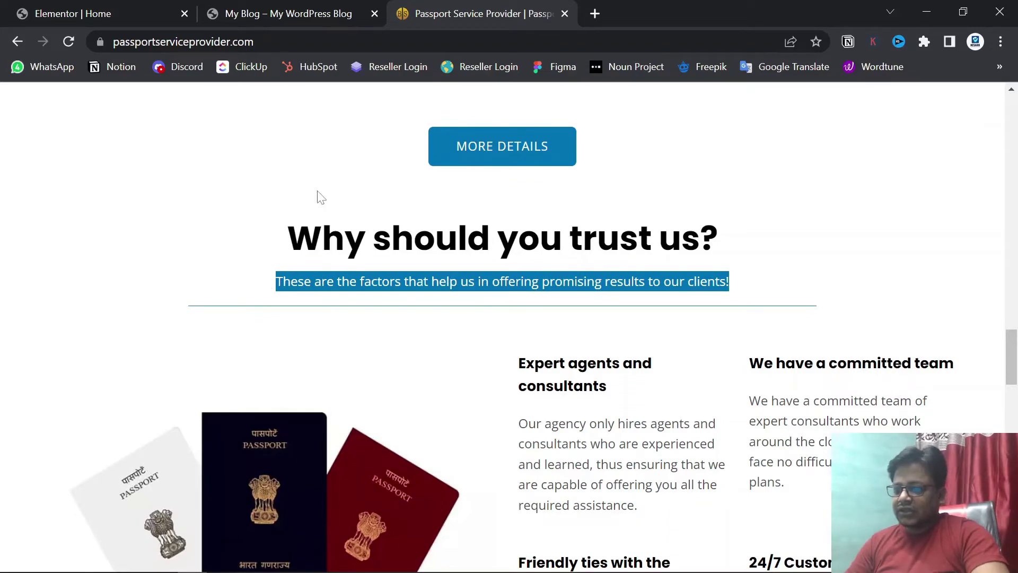
{"action": "left_click", "coordinate": [100, 13]}
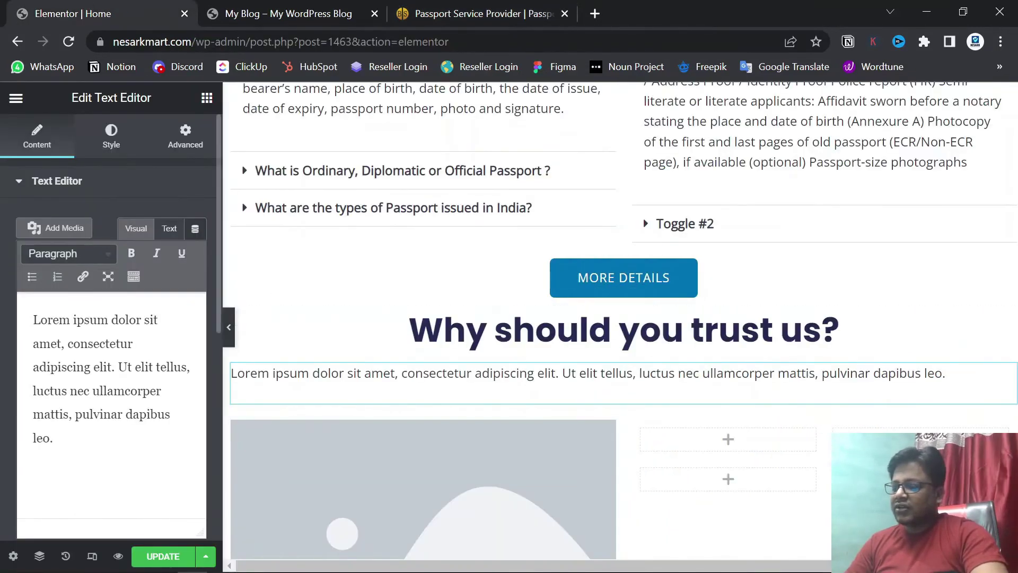
{"action": "key", "text": "ctrl+a"}
{"action": "key", "text": "ctrl+v"}
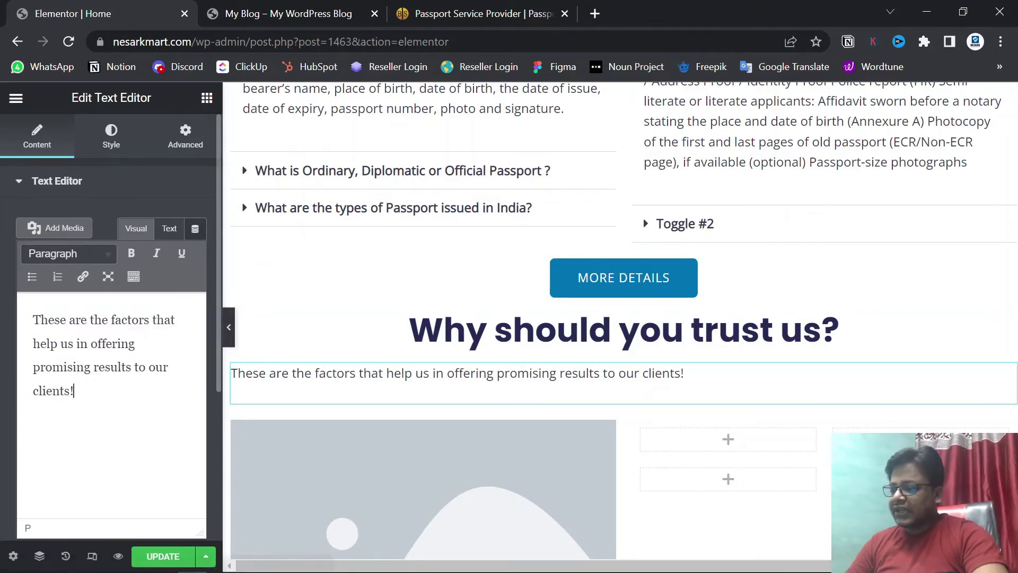
{"action": "left_click", "coordinate": [112, 145]}
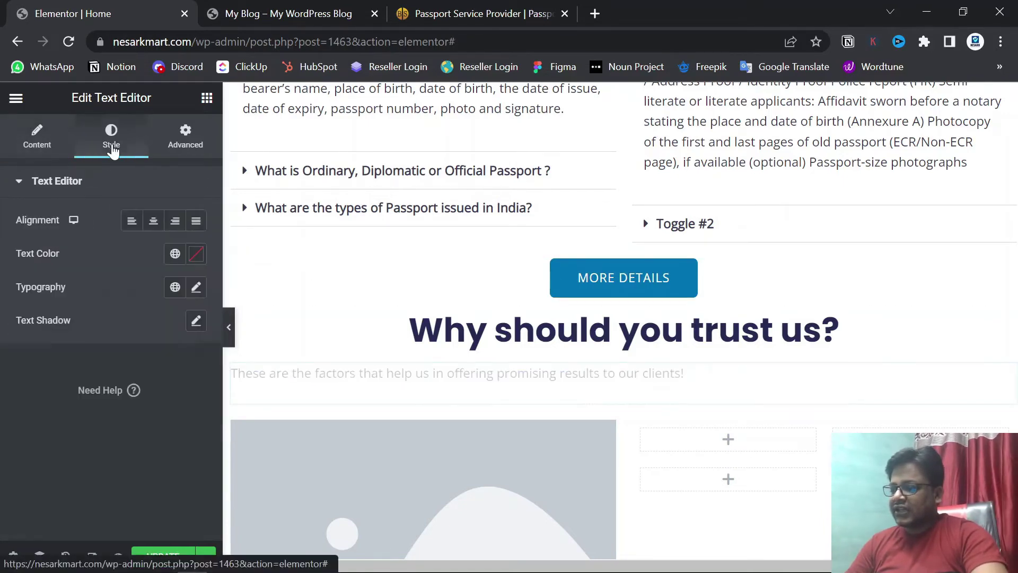
{"action": "left_click", "coordinate": [153, 223]}
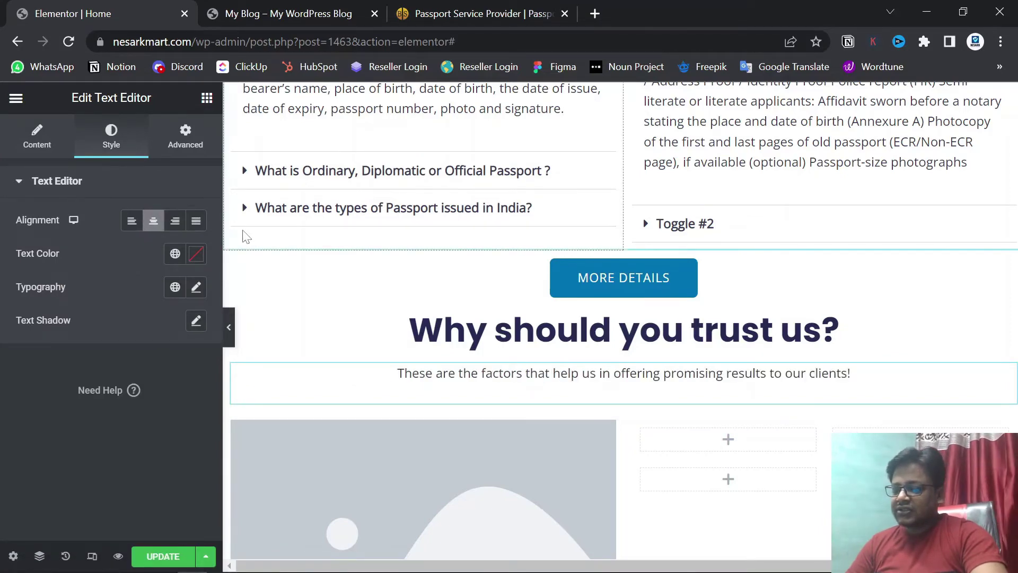
- Unlink the subtitle text's margin values and set its top margin to -10 px to bring it closer to the heading
{"action": "left_click", "coordinate": [189, 154]}
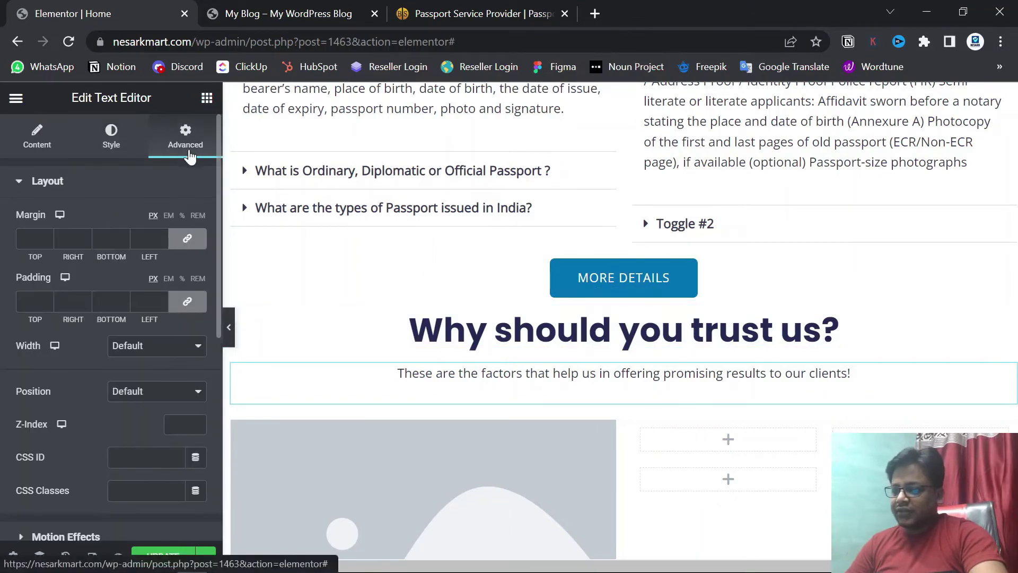
{"action": "left_click", "coordinate": [186, 239]}
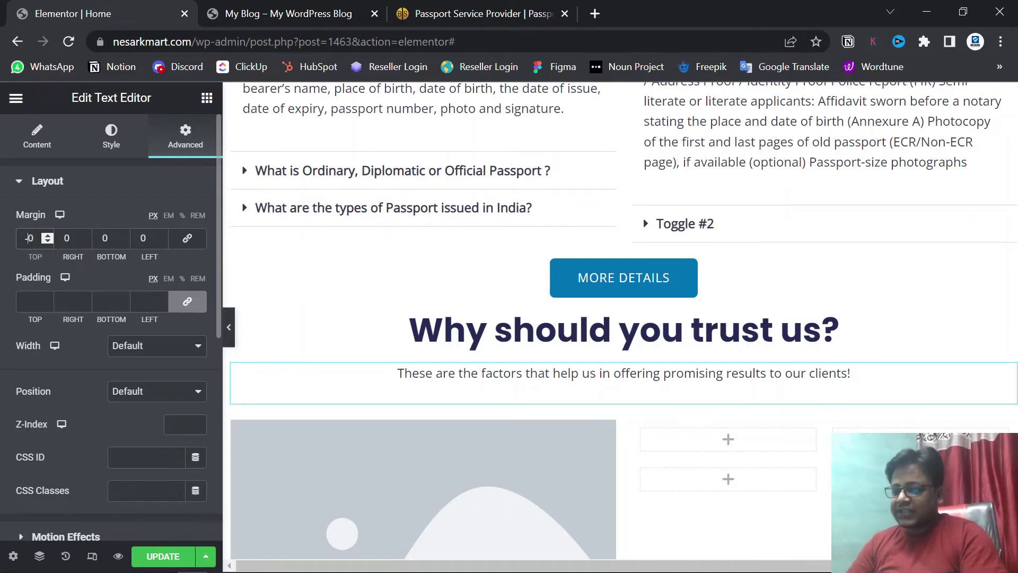
{"action": "left_click", "coordinate": [27, 238]}
{"action": "type", "text": "-2"}
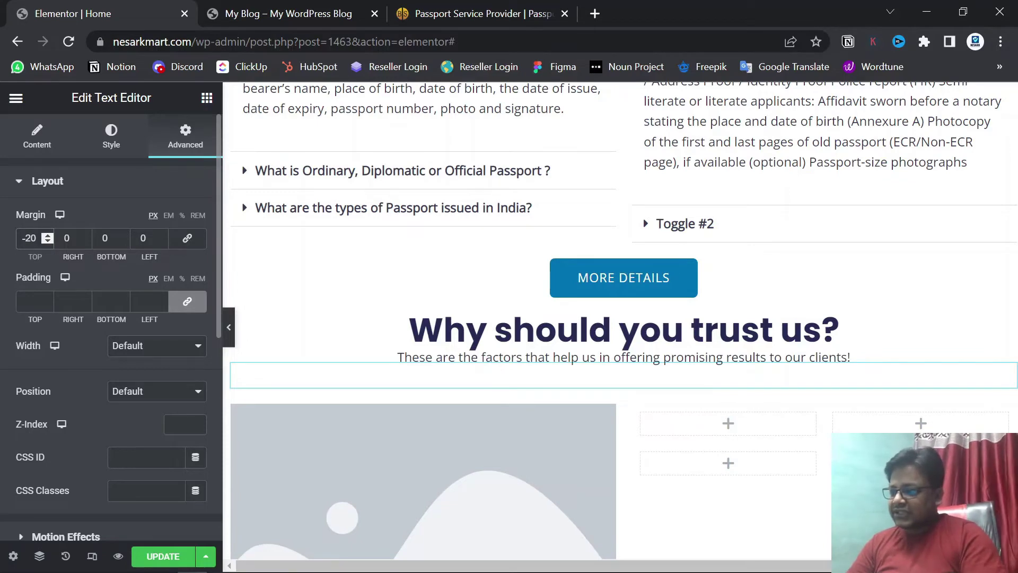
{"action": "key", "text": "BackSpace"}
{"action": "key", "text": "BackSpace"}
{"action": "type", "text": "1"}
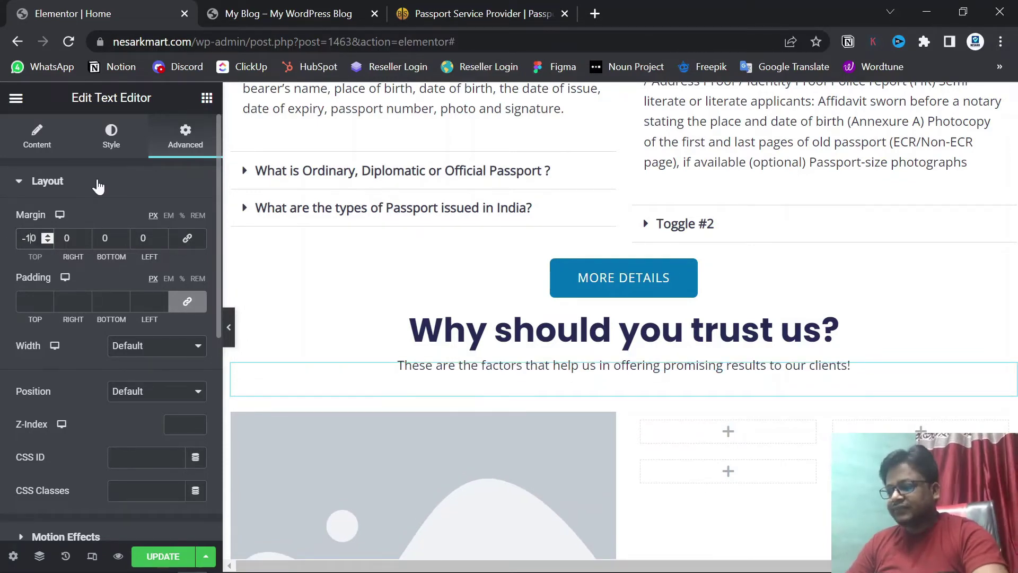
- Check the reference site and add a centred Divider widget below the "Why should you trust us?" subtitle, with its width set to 62%
{"action": "left_click", "coordinate": [399, 14]}
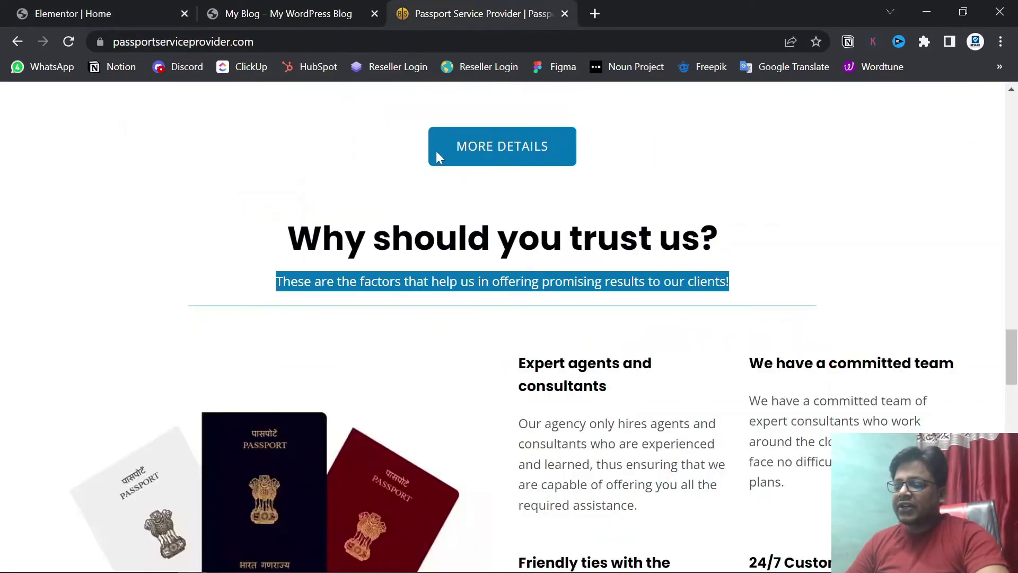
{"action": "left_click", "coordinate": [84, 13]}
{"action": "left_click", "coordinate": [207, 100]}
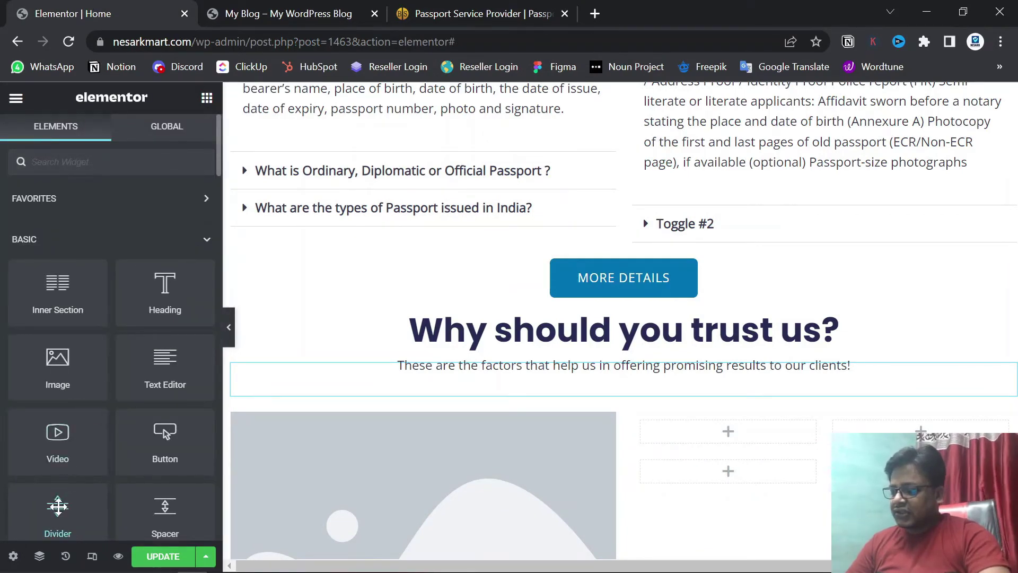
{"action": "left_click_drag", "start_coordinate": [57, 506], "coordinate": [487, 391]}
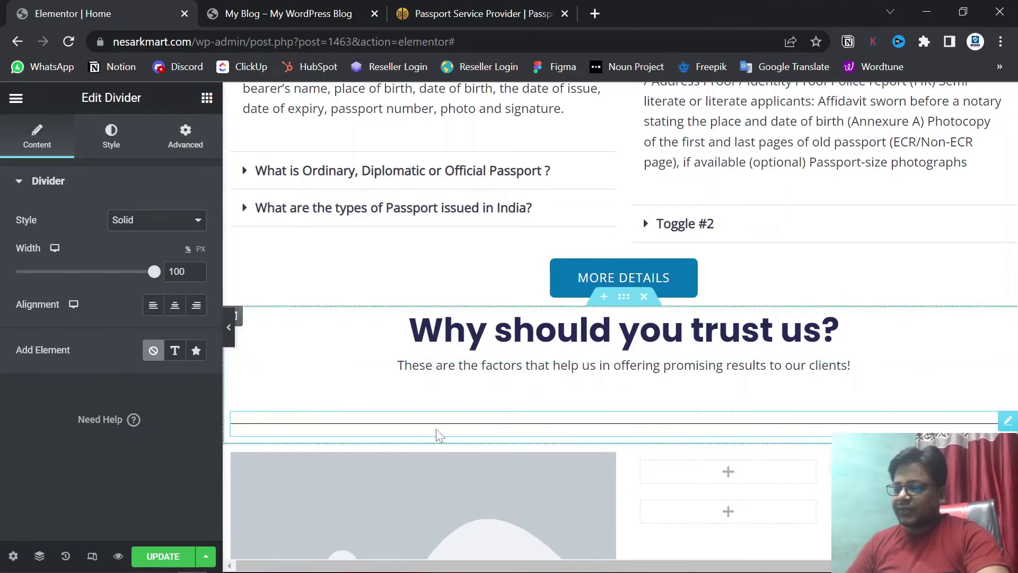
{"action": "left_click", "coordinate": [181, 311]}
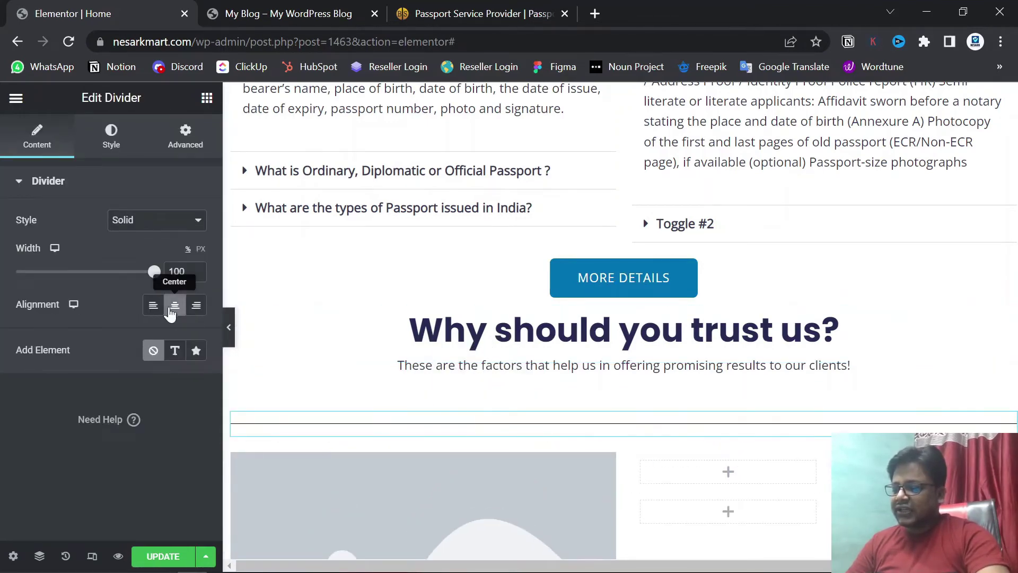
{"action": "left_click_drag", "start_coordinate": [154, 272], "coordinate": [102, 278]}
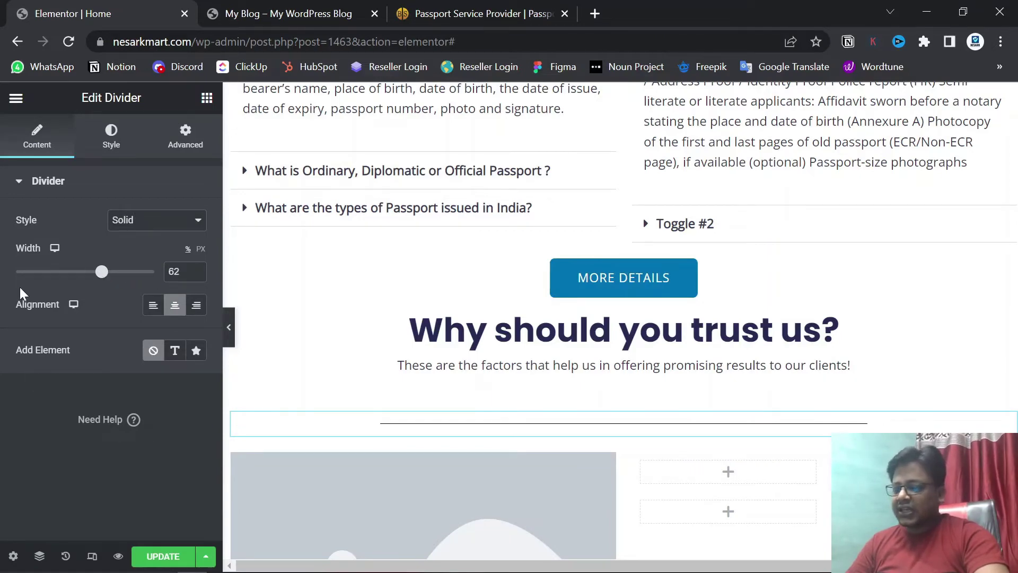
- Unlink the divider's margin values and set its top margin to -40 px to bring it closer to the subtitle
{"action": "left_click", "coordinate": [185, 137]}
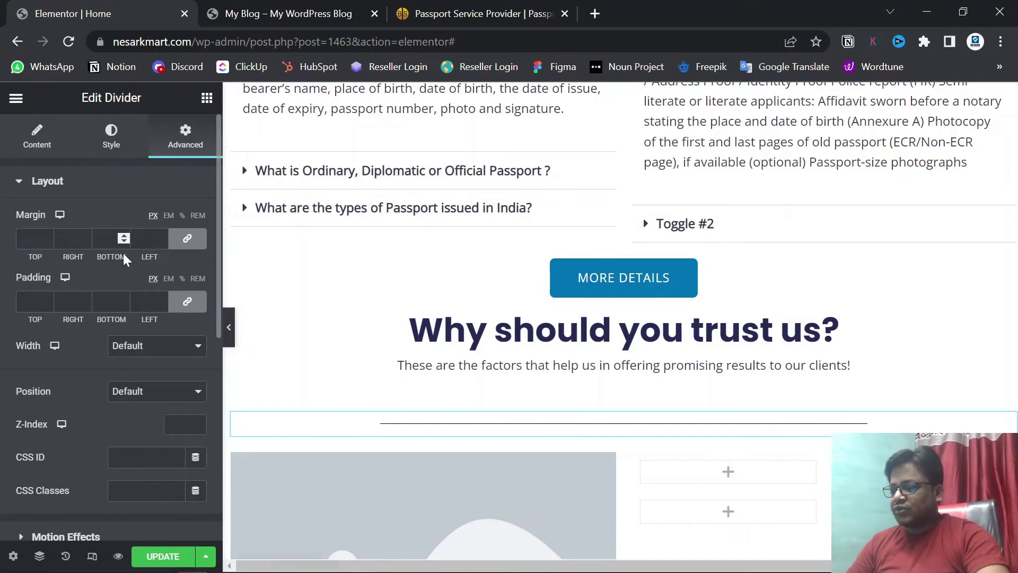
{"action": "left_click", "coordinate": [183, 243]}
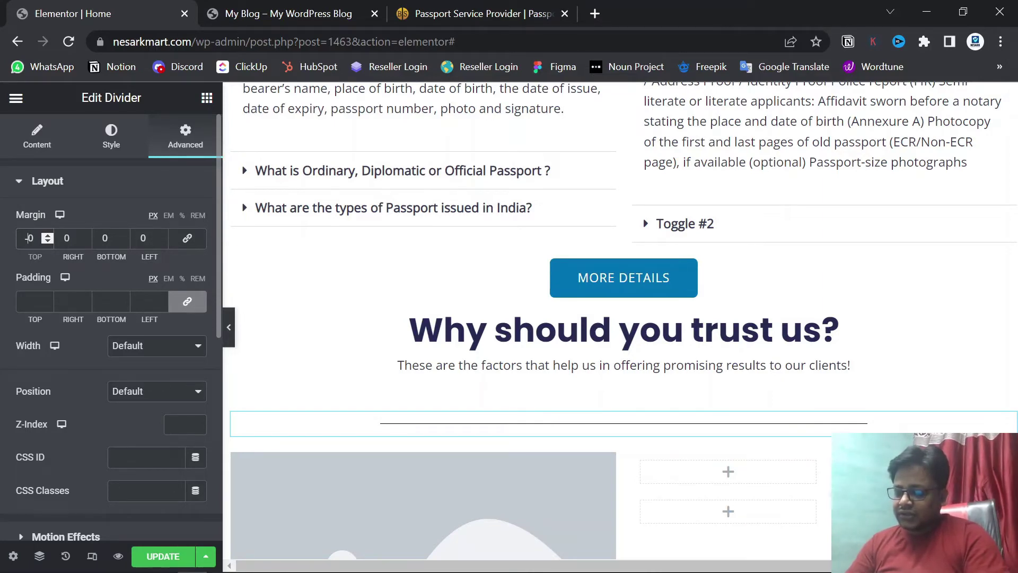
{"action": "type", "text": "3"}
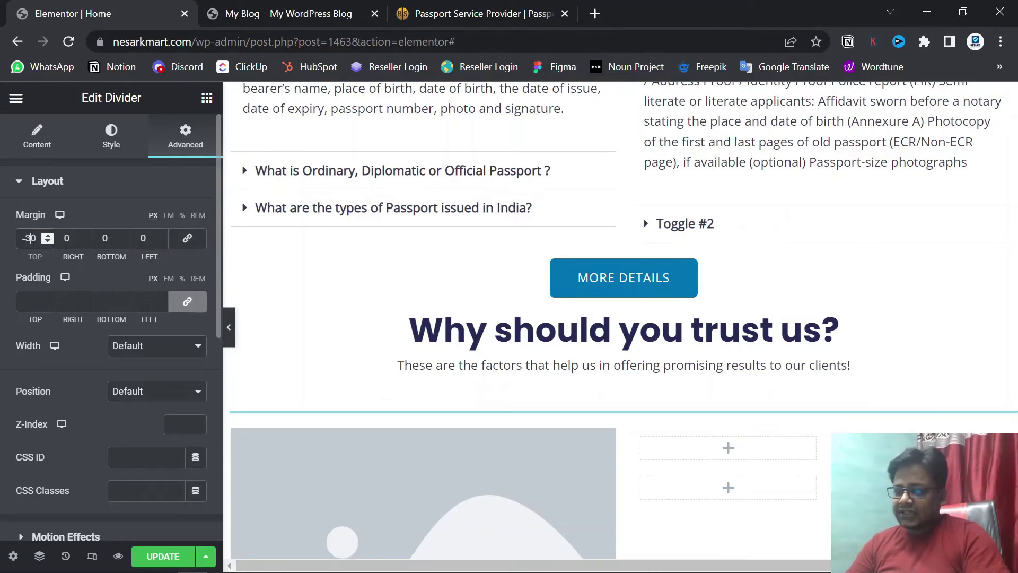
{"action": "key", "text": "BackSpace"}
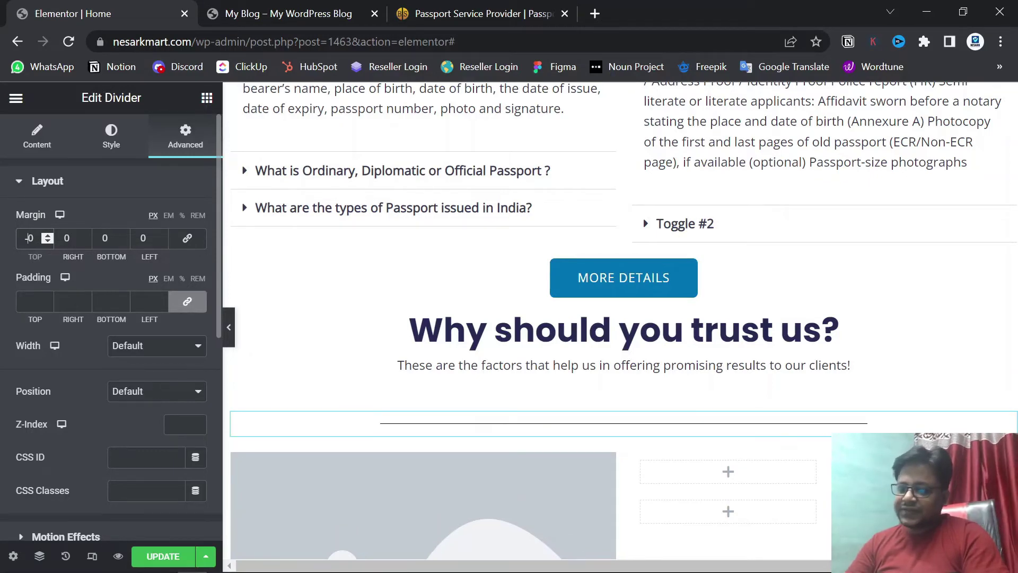
{"action": "type", "text": "4"}
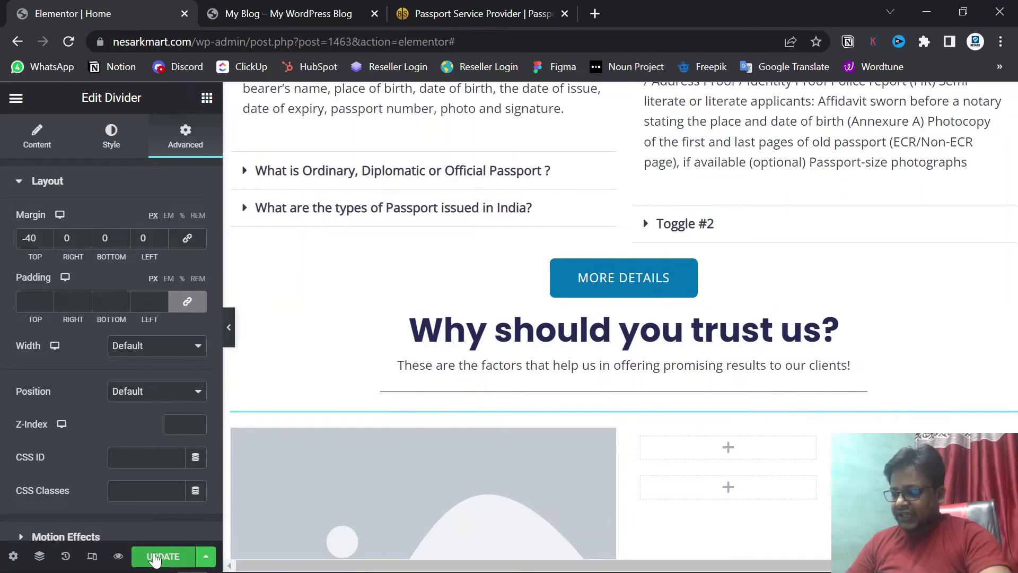
- Update the page and reload the live site to check the heading, subtitle and divider
{"action": "left_click", "coordinate": [154, 554]}
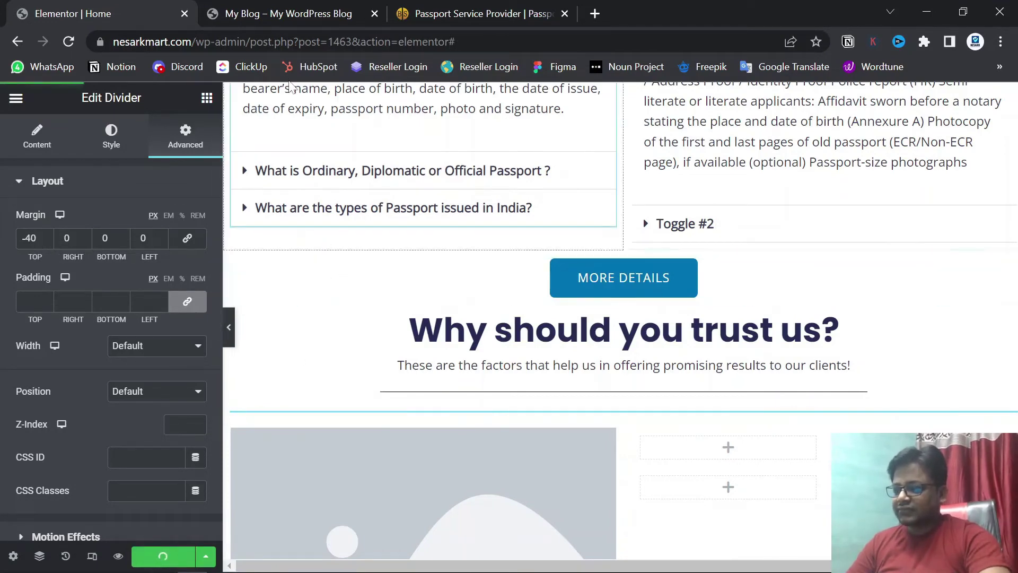
{"action": "left_click", "coordinate": [268, 11]}
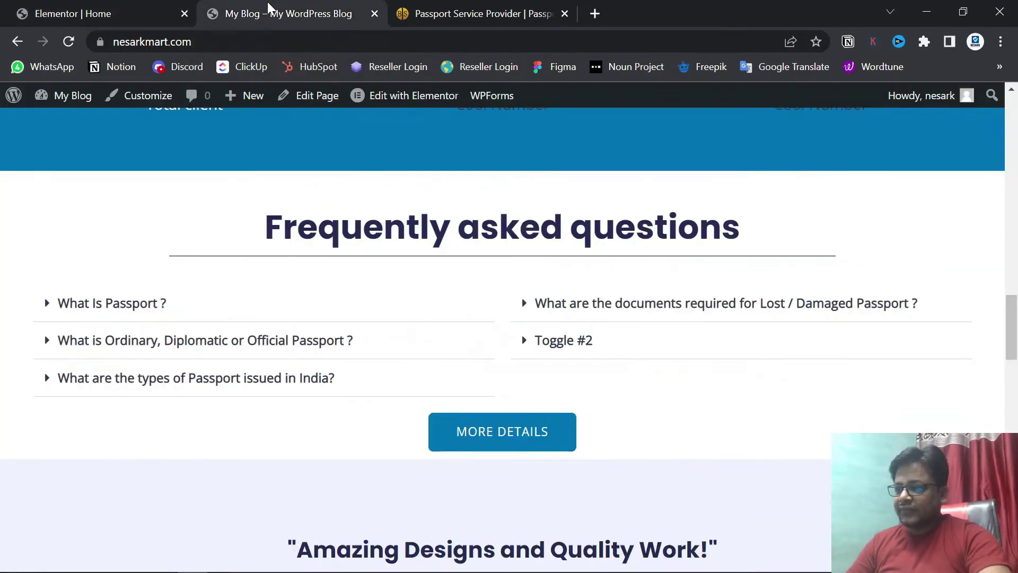
{"action": "left_click", "coordinate": [68, 42]}
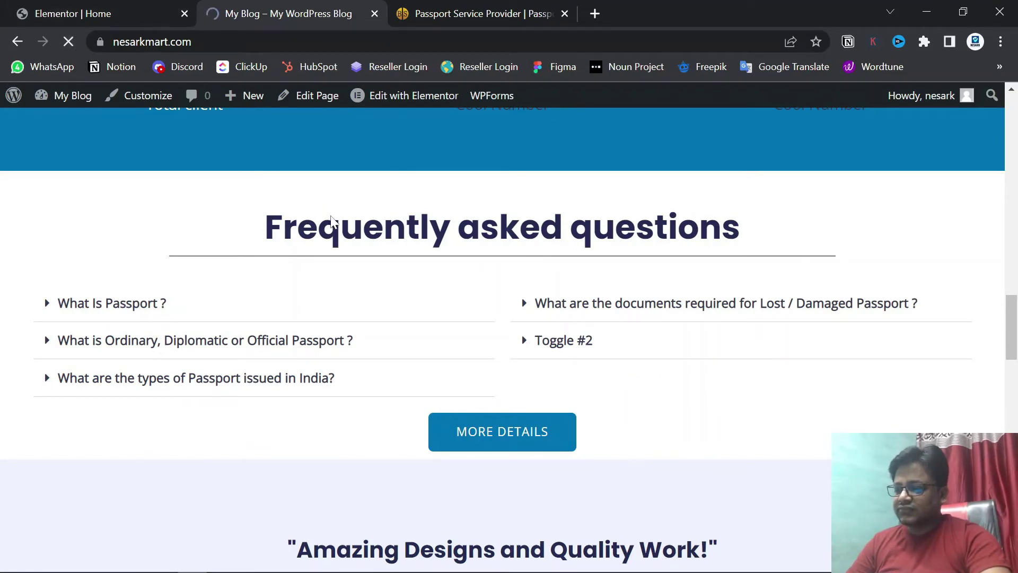
{"action": "scroll", "coordinate": [639, 304], "scroll_direction": "down", "scroll_amount": 5}
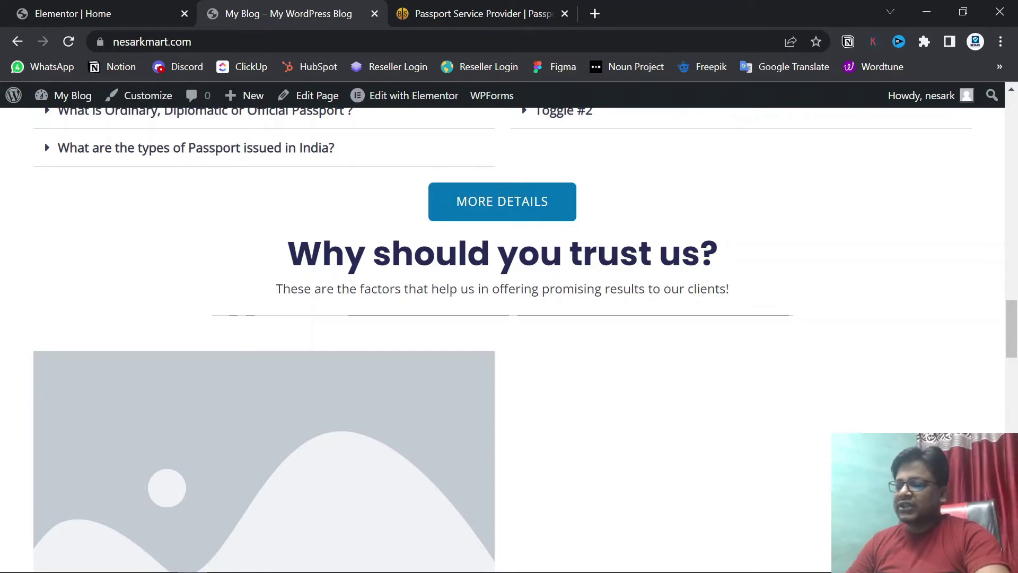
- Unlink the margin values of the "Why should you trust us?" heading section and set its top margin to 30 px
{"action": "left_click", "coordinate": [45, 10]}
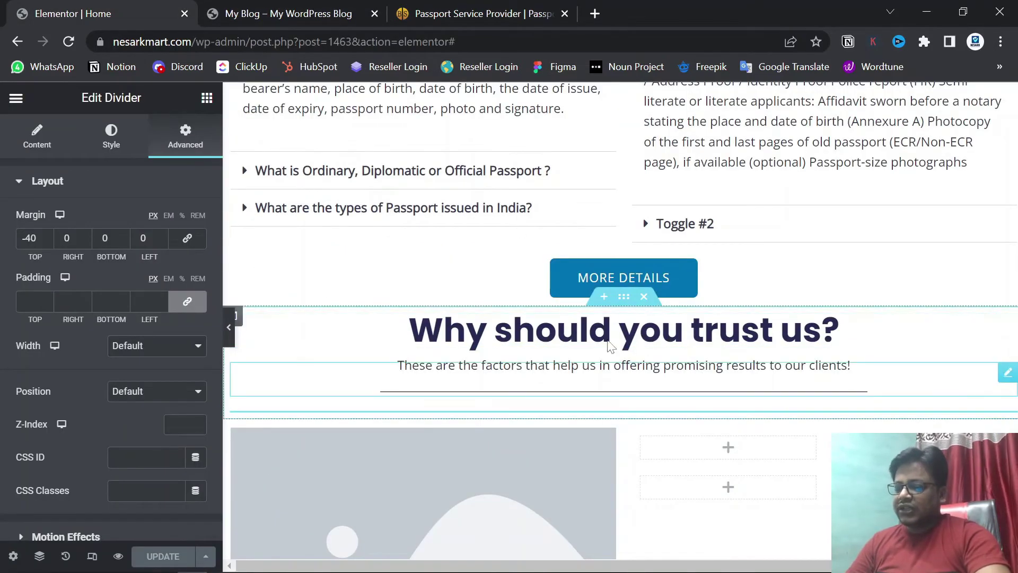
{"action": "left_click", "coordinate": [624, 296]}
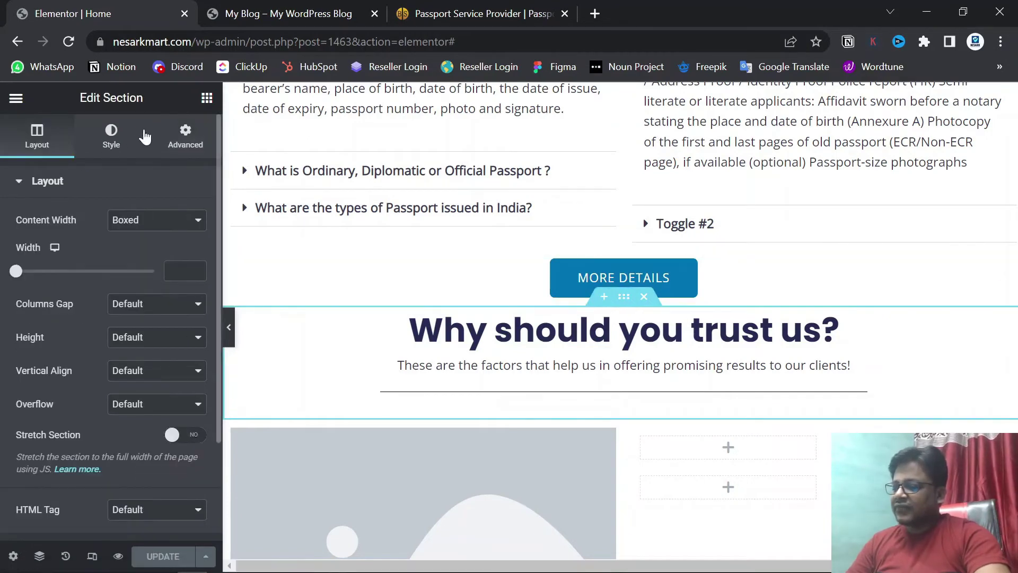
{"action": "left_click", "coordinate": [185, 134]}
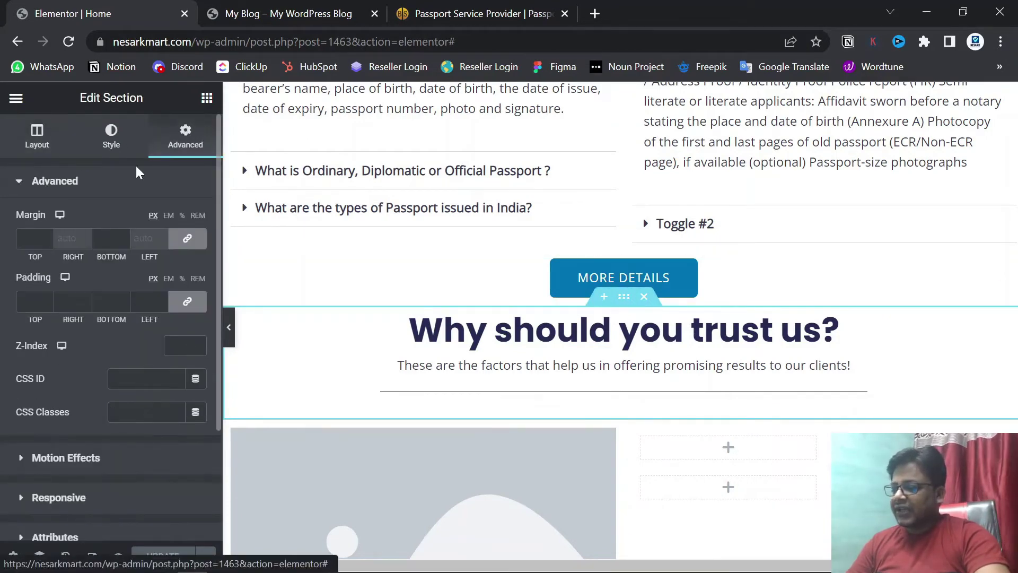
{"action": "left_click", "coordinate": [189, 241]}
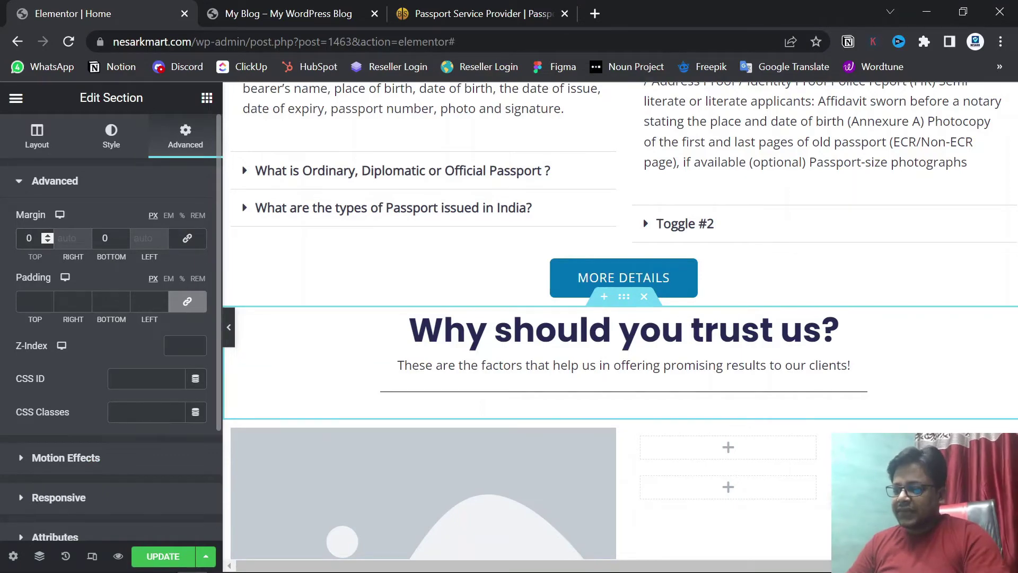
{"action": "left_click", "coordinate": [28, 238]}
{"action": "type", "text": "2"}
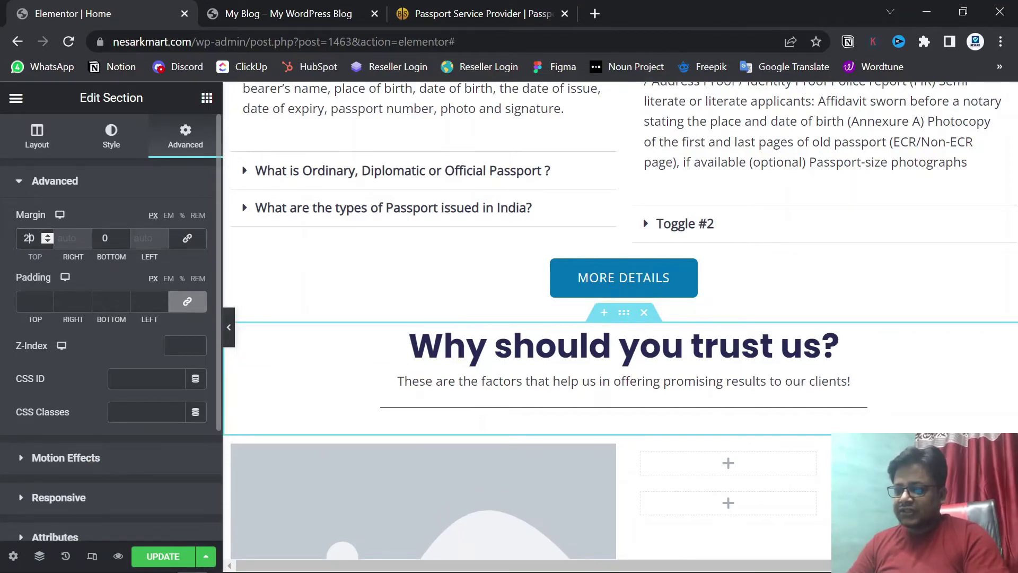
{"action": "key", "text": "BackSpace"}
{"action": "type", "text": "3"}
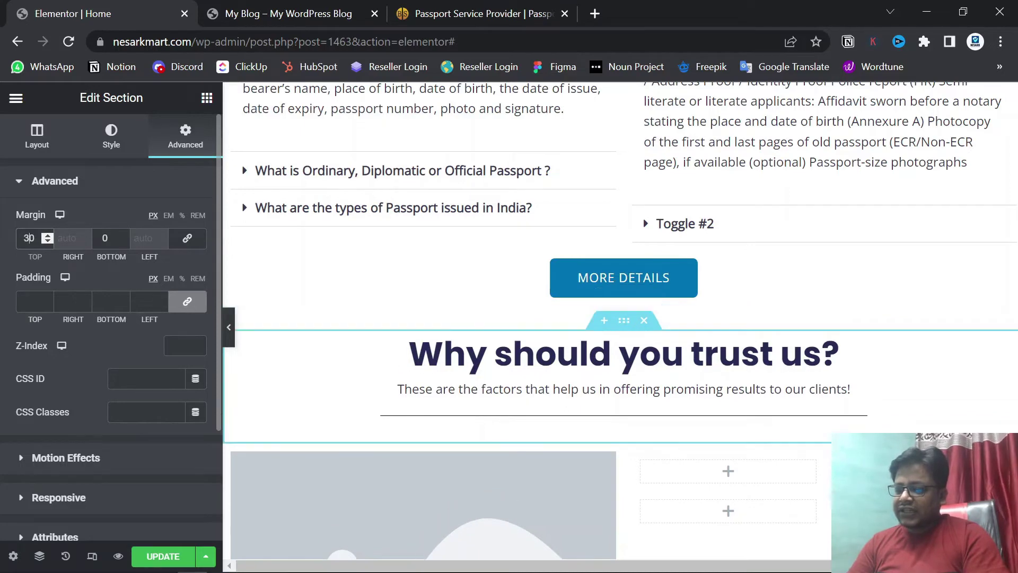
- Save the section's new spacing and reload the live site to review the gap below the More Details button and the image area
{"action": "left_click", "coordinate": [163, 556]}
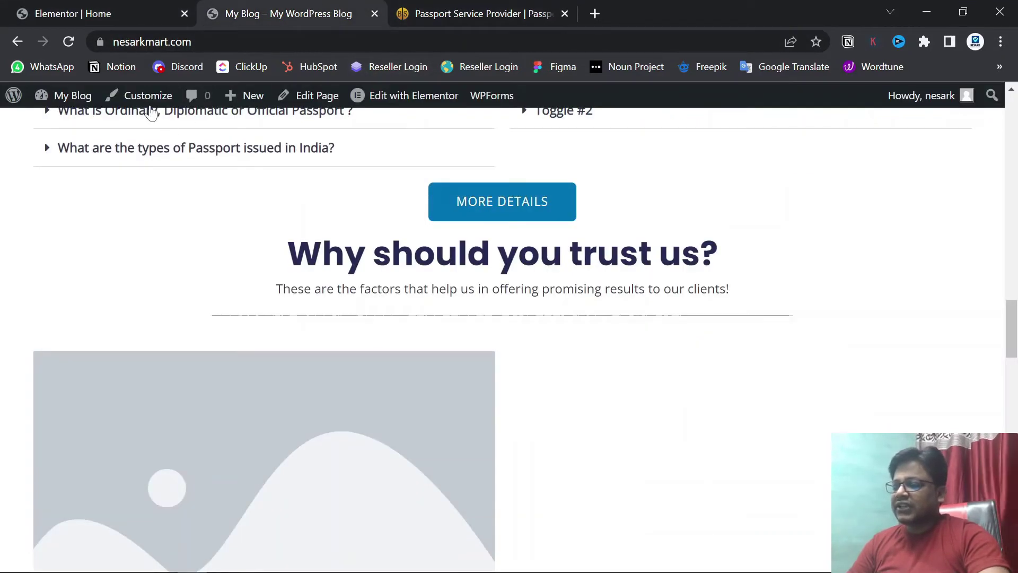
{"action": "left_click", "coordinate": [69, 41]}
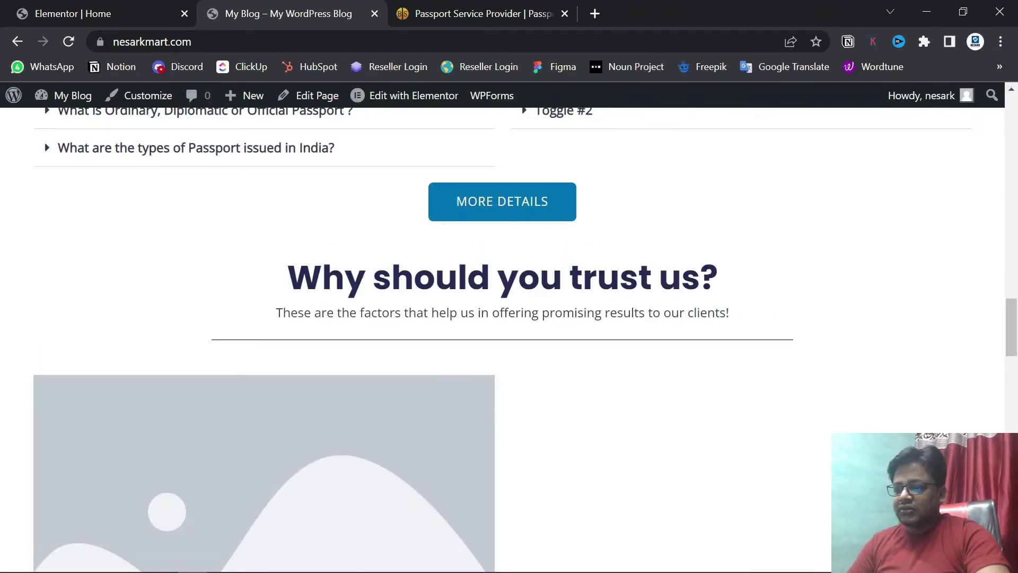
{"action": "scroll", "coordinate": [685, 313], "scroll_direction": "down", "scroll_amount": 3}
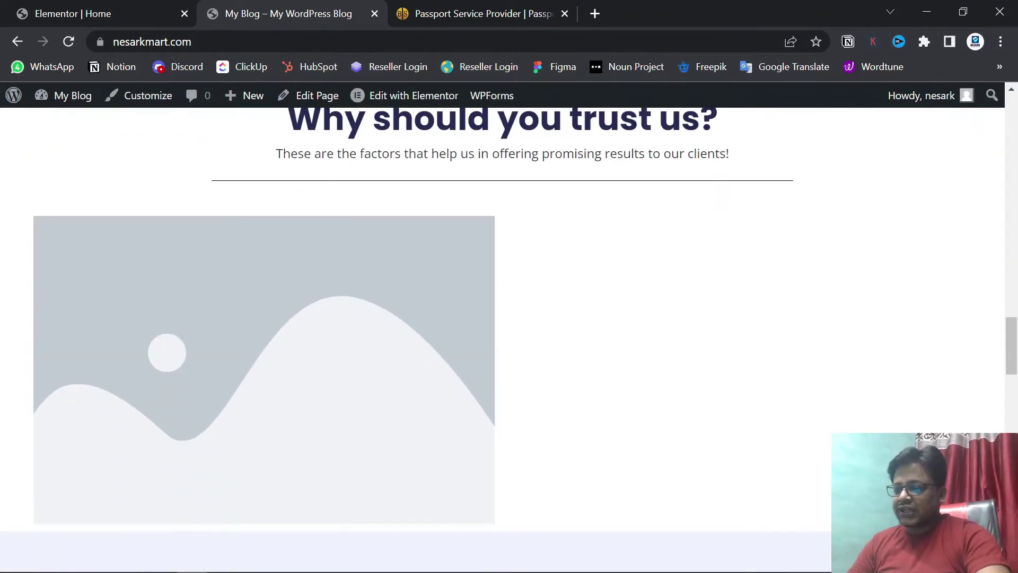
{"action": "scroll", "coordinate": [684, 313], "scroll_direction": "up", "scroll_amount": 3}
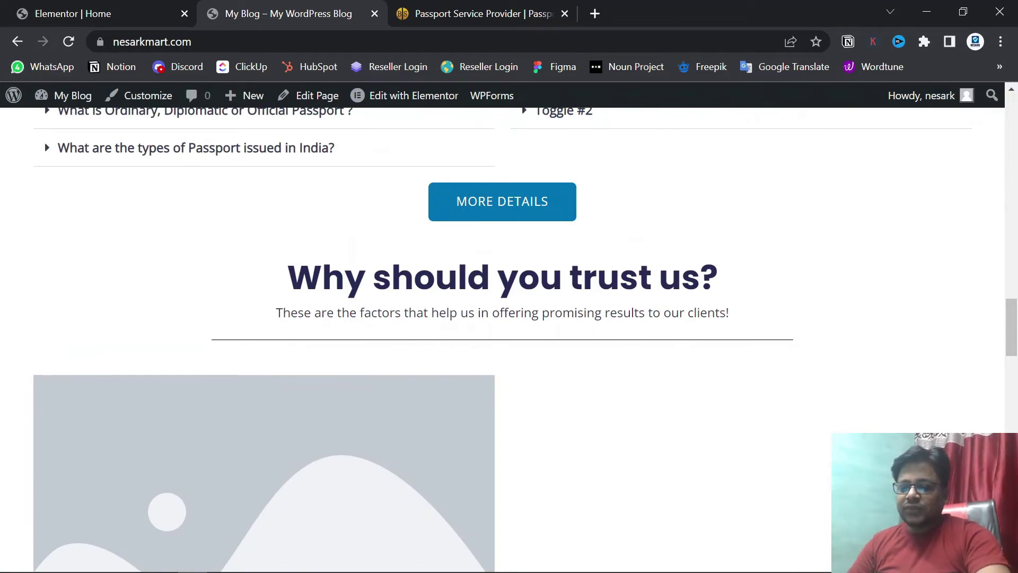
{"action": "scroll", "coordinate": [547, 346], "scroll_direction": "up", "scroll_amount": 1}
{"action": "scroll", "coordinate": [546, 346], "scroll_direction": "down", "scroll_amount": 1}
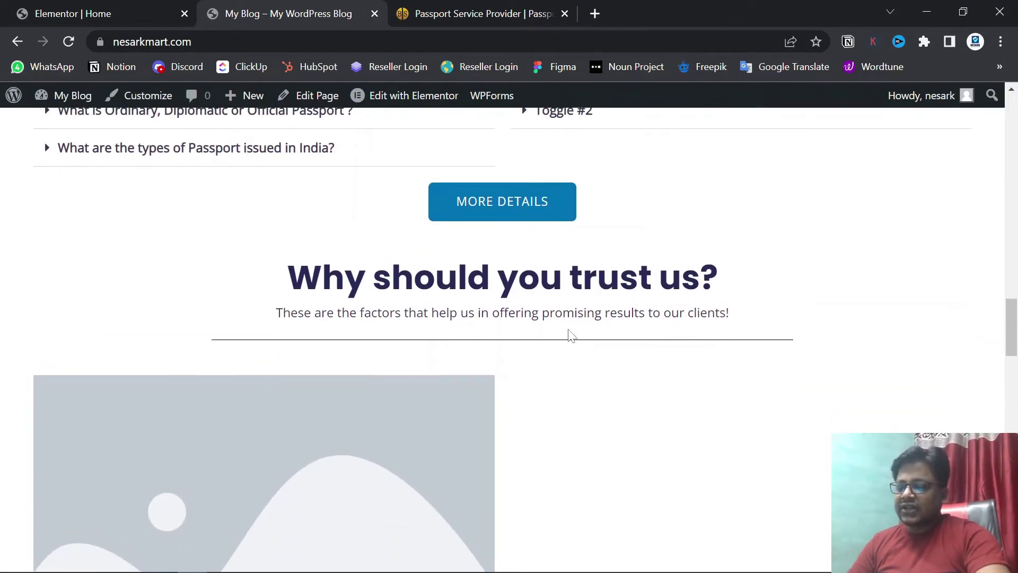
{"action": "scroll", "coordinate": [511, 351], "scroll_direction": "down", "scroll_amount": 3}
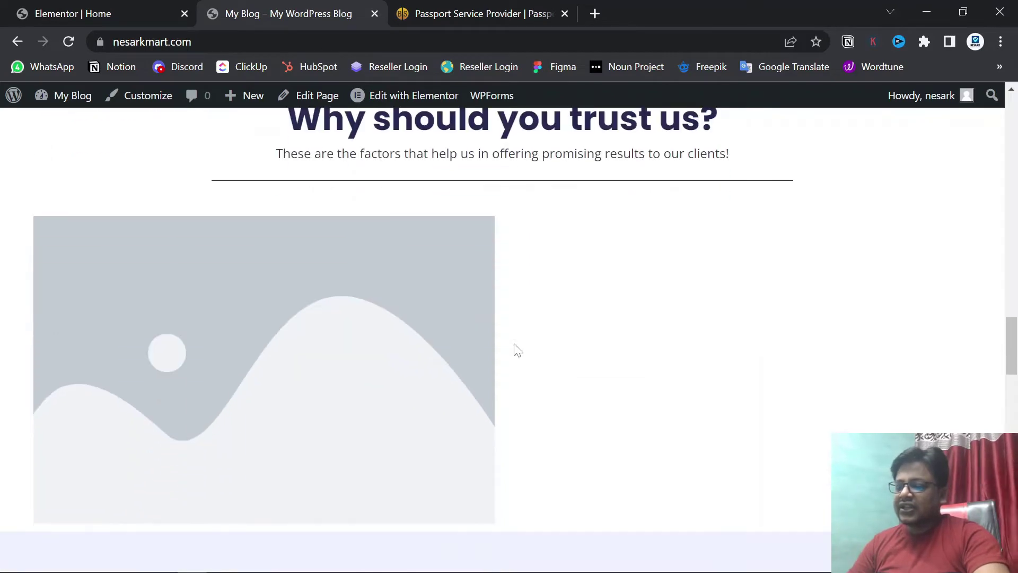
{"action": "scroll", "coordinate": [641, 330], "scroll_direction": "down", "scroll_amount": 3}
{"action": "scroll", "coordinate": [642, 330], "scroll_direction": "up", "scroll_amount": 4}
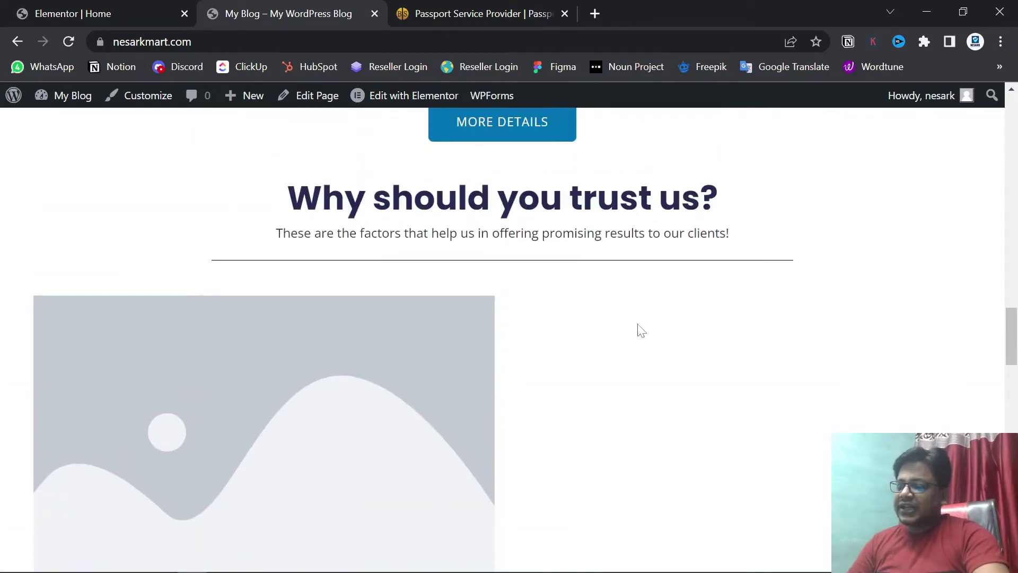
- Open the placeholder image below the divider for editing and check the passport picture on the reference site
{"action": "left_click", "coordinate": [77, 1]}
{"action": "scroll", "coordinate": [408, 238], "scroll_direction": "down", "scroll_amount": 4}
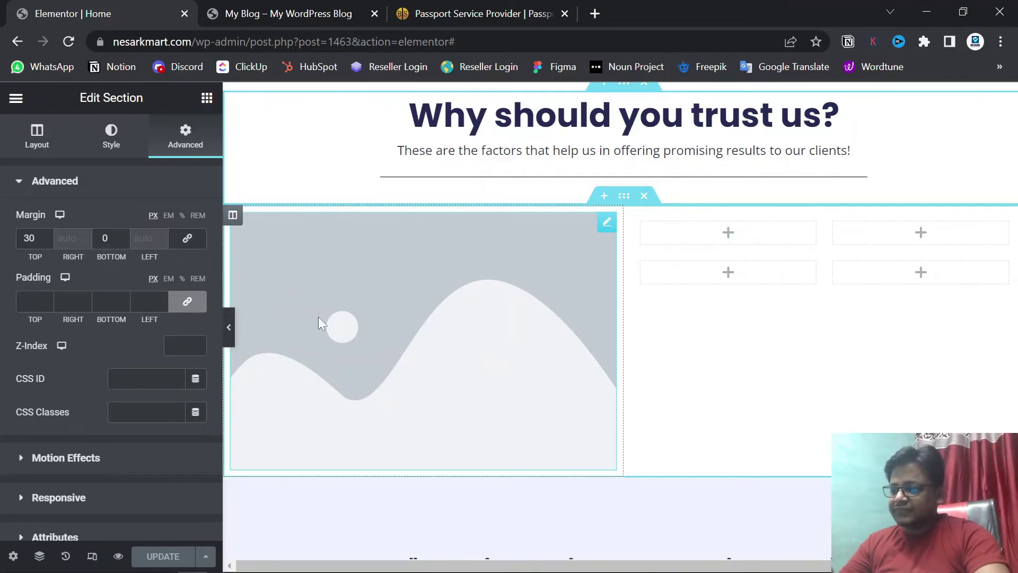
{"action": "left_click", "coordinate": [607, 223]}
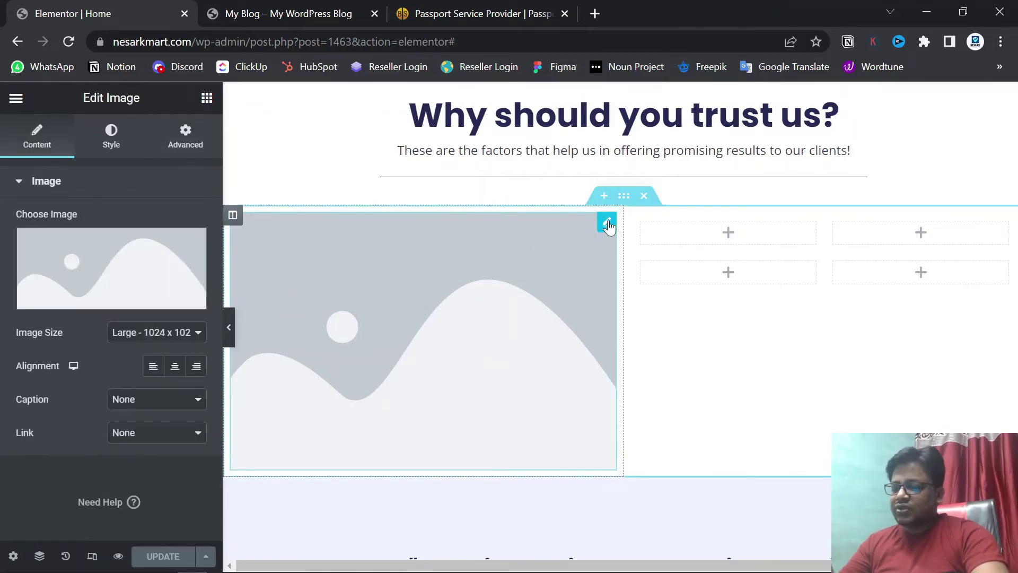
{"action": "mouse_move", "coordinate": [98, 282]}
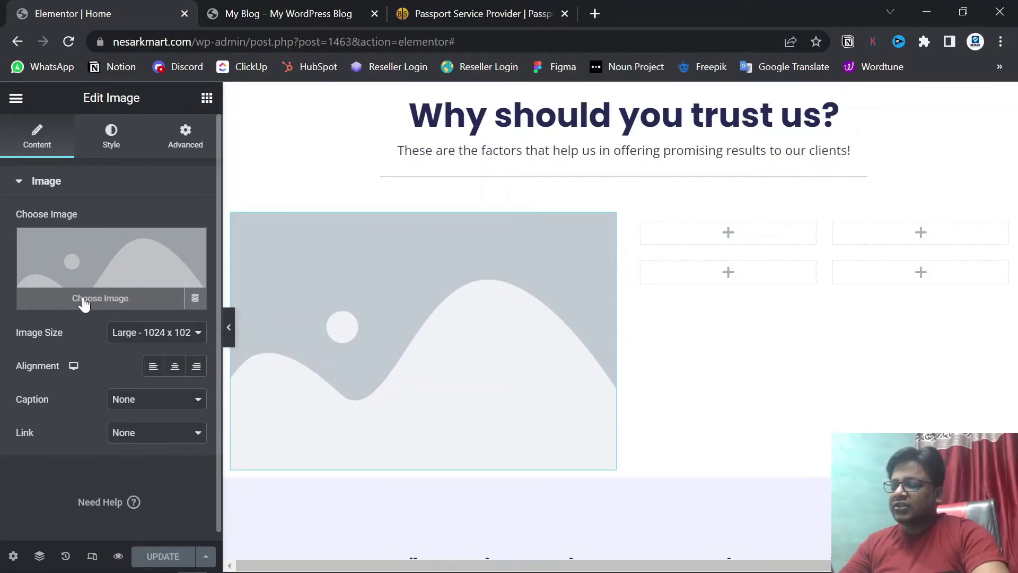
{"action": "left_click", "coordinate": [479, 12]}
{"action": "scroll", "coordinate": [411, 398], "scroll_direction": "down", "scroll_amount": 6}
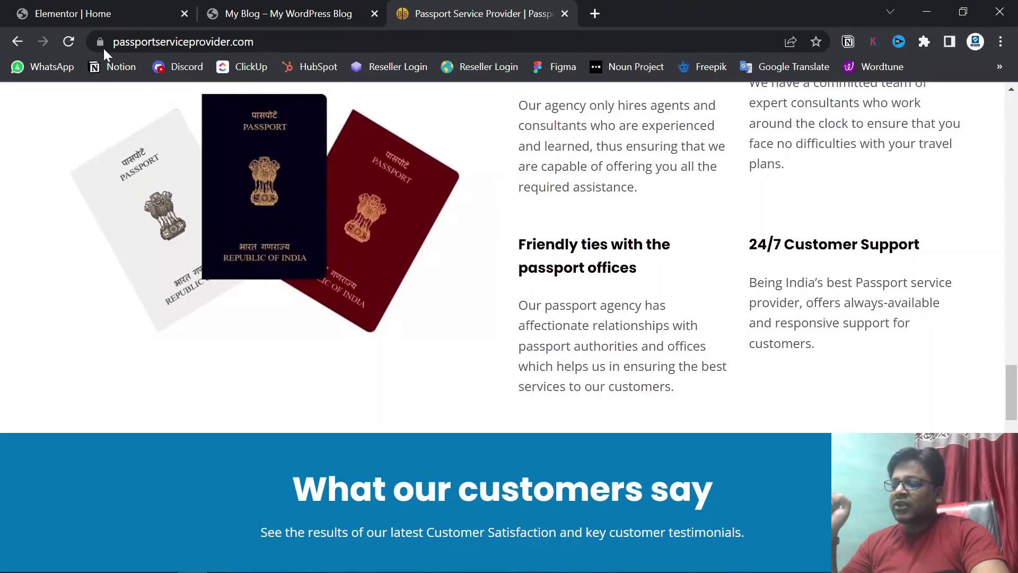
{"action": "left_click", "coordinate": [21, 13]}
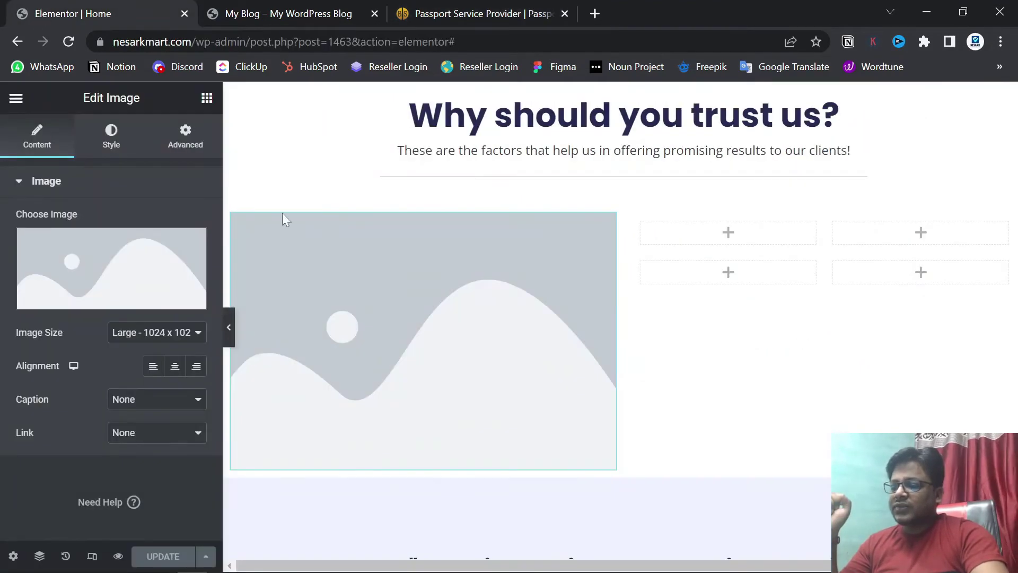
- Upload passport-home from the Desktop's website data folder and insert it in place of the placeholder image
{"action": "left_click", "coordinate": [86, 296]}
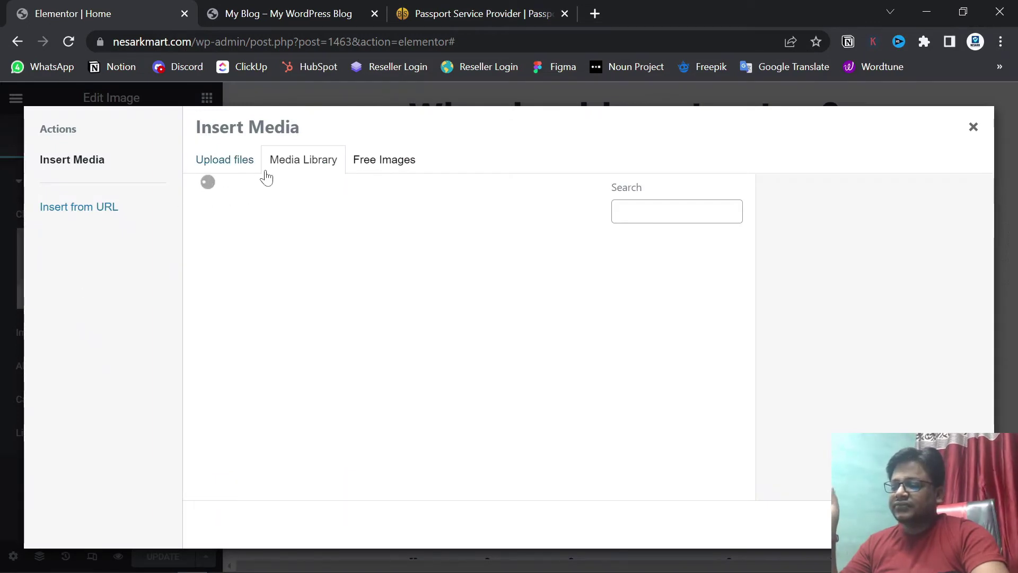
{"action": "left_click", "coordinate": [215, 164]}
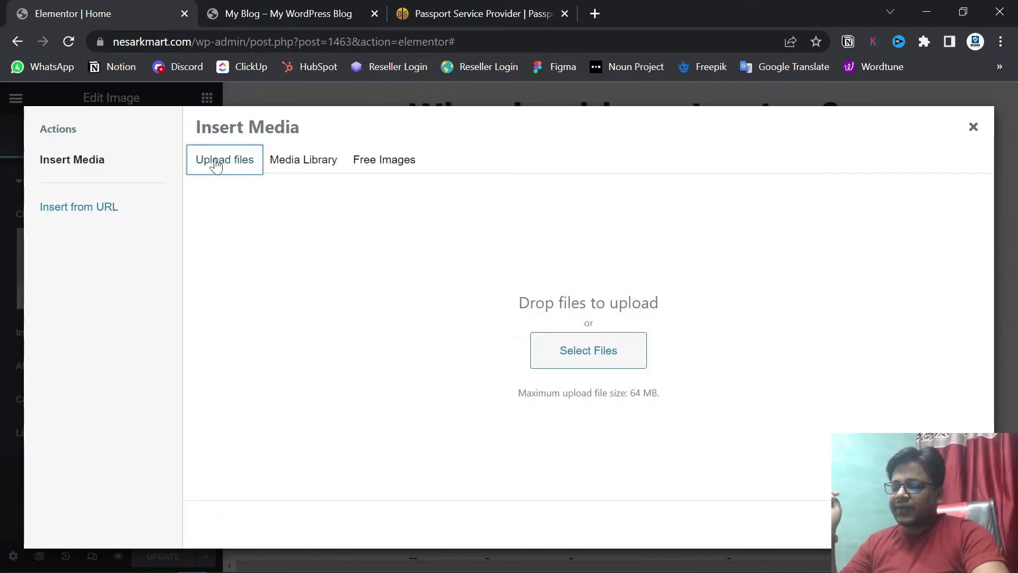
{"action": "left_click", "coordinate": [567, 350]}
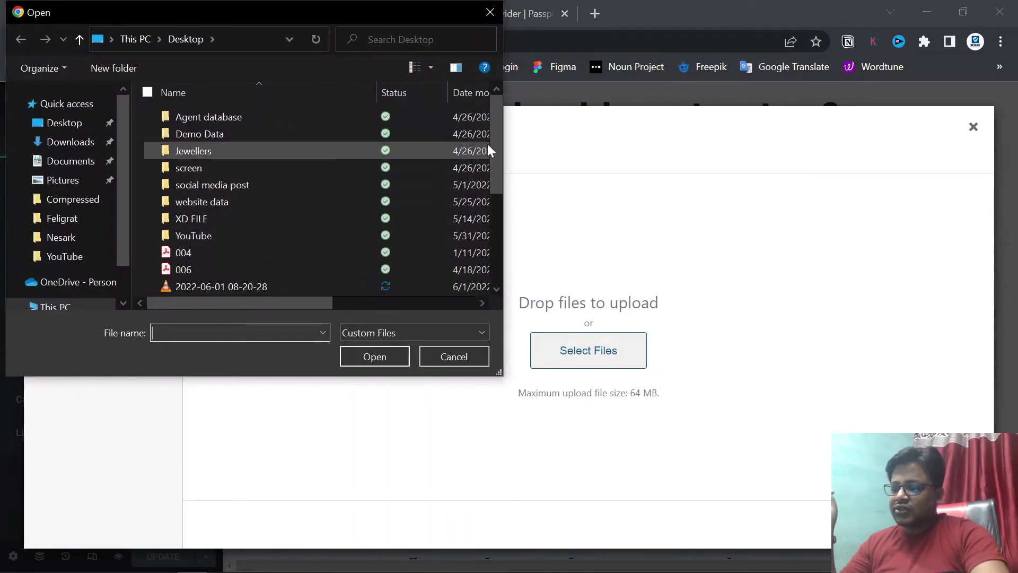
{"action": "left_click_drag", "start_coordinate": [495, 149], "coordinate": [491, 260]}
{"action": "double_click", "coordinate": [223, 287]}
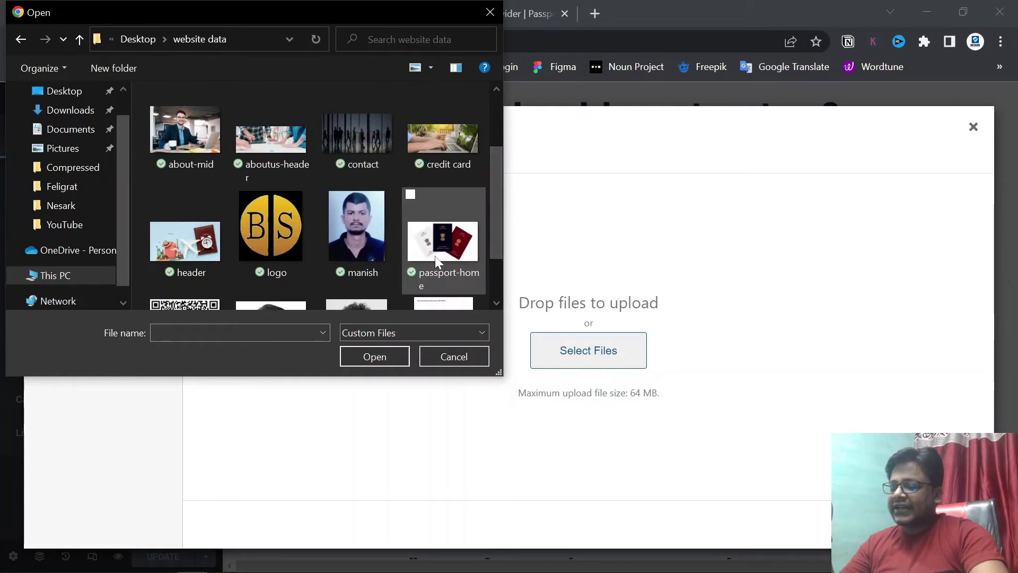
{"action": "left_click", "coordinate": [433, 253]}
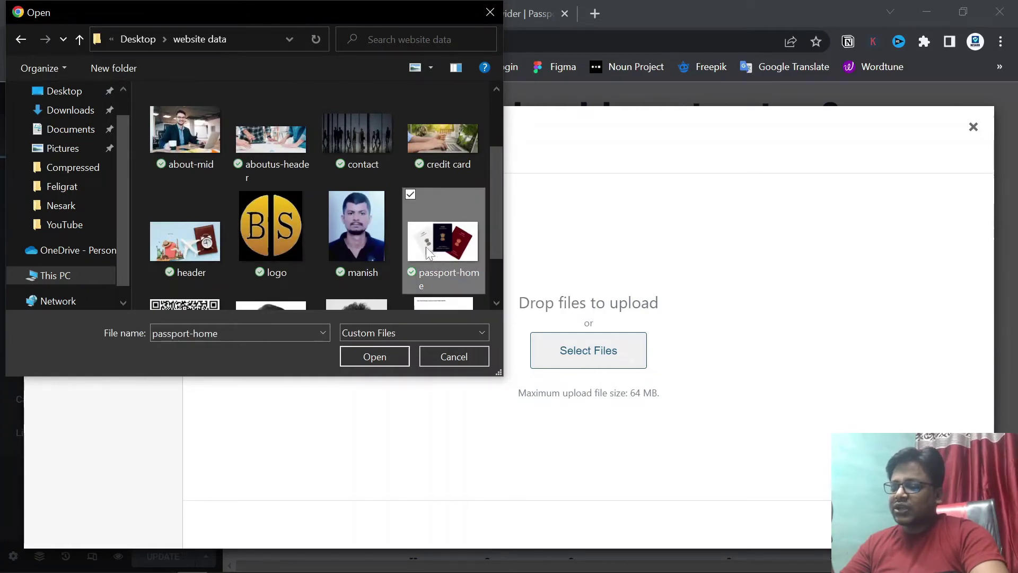
{"action": "left_click", "coordinate": [369, 363]}
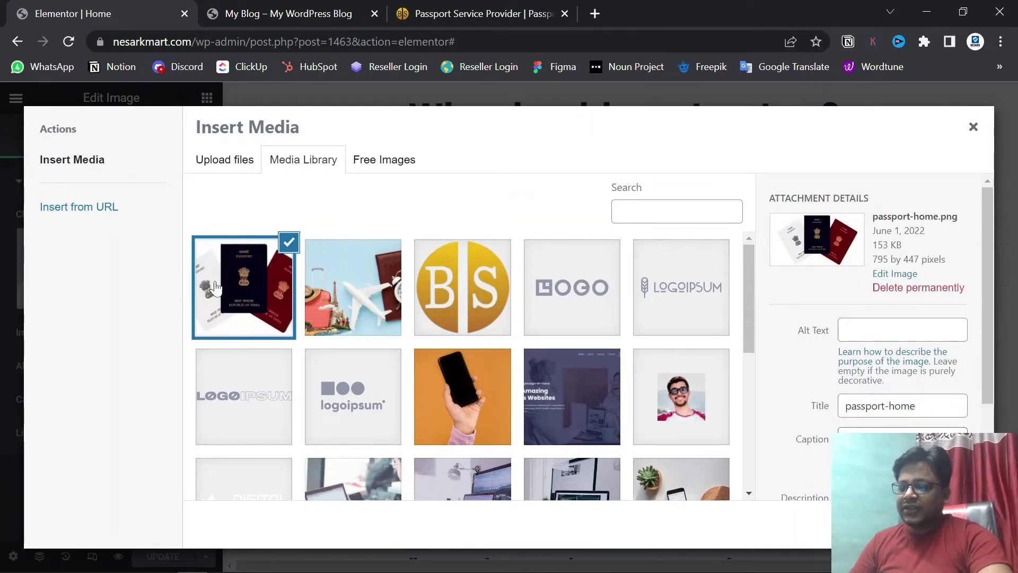
{"action": "left_click", "coordinate": [951, 524]}
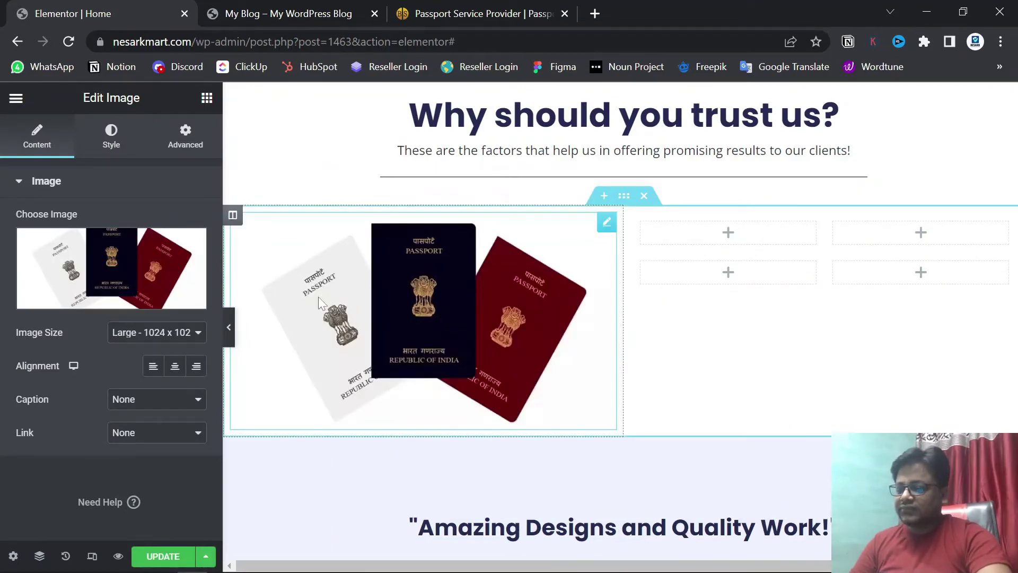
- Review the reference site's trust factors and add a Heading widget to the first empty cell beside the passport image
{"action": "left_click", "coordinate": [486, 5]}
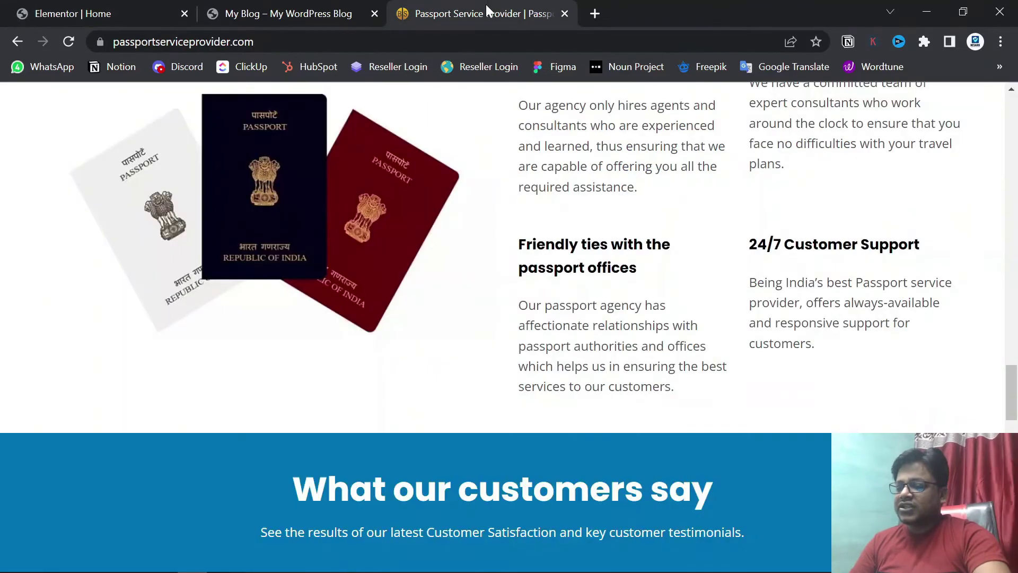
{"action": "scroll", "coordinate": [424, 312], "scroll_direction": "up", "scroll_amount": 5}
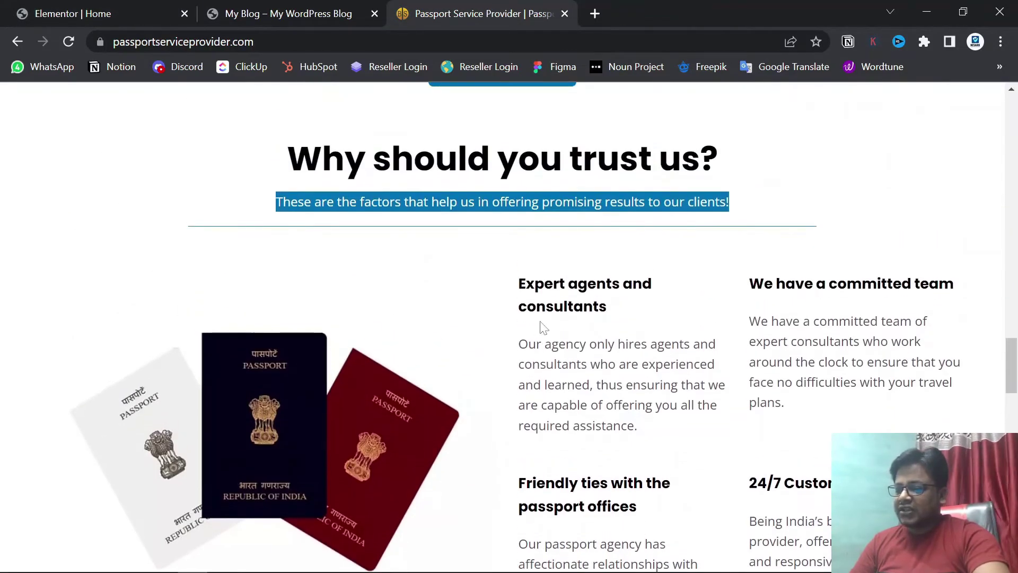
{"action": "scroll", "coordinate": [410, 317], "scroll_direction": "down", "scroll_amount": 3}
{"action": "scroll", "coordinate": [503, 318], "scroll_direction": "up", "scroll_amount": 2}
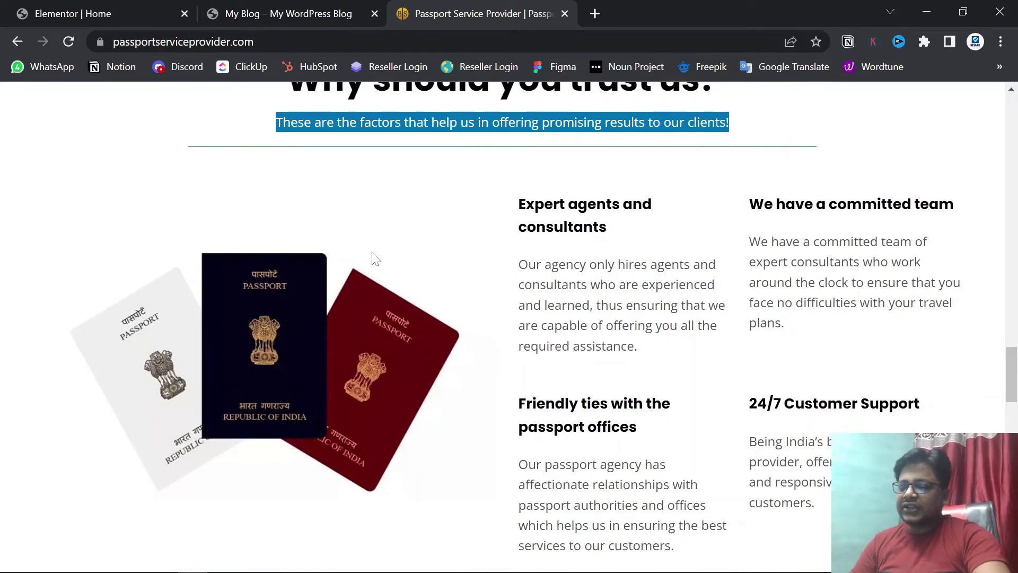
{"action": "left_click", "coordinate": [64, 14]}
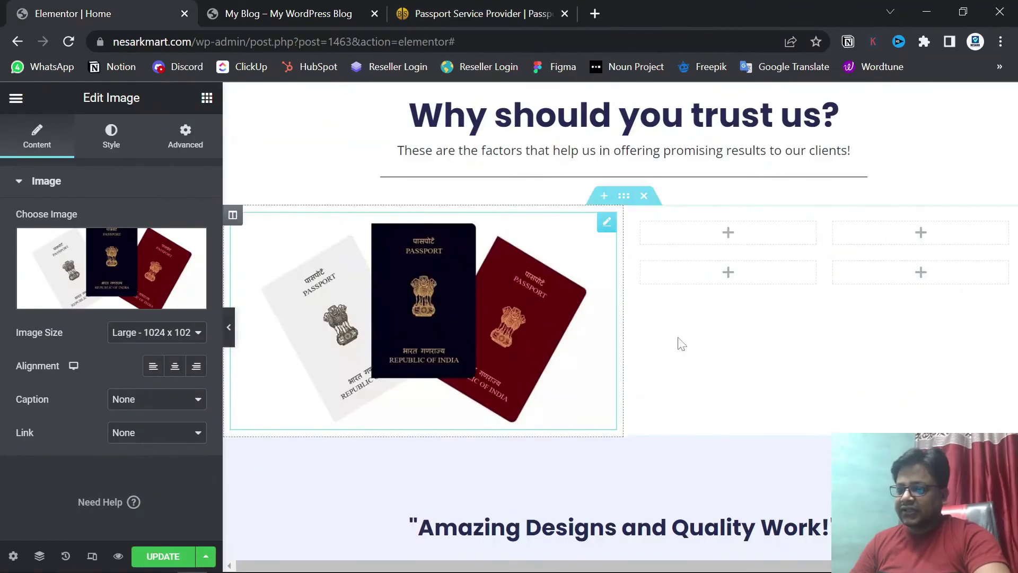
{"action": "left_click", "coordinate": [207, 98]}
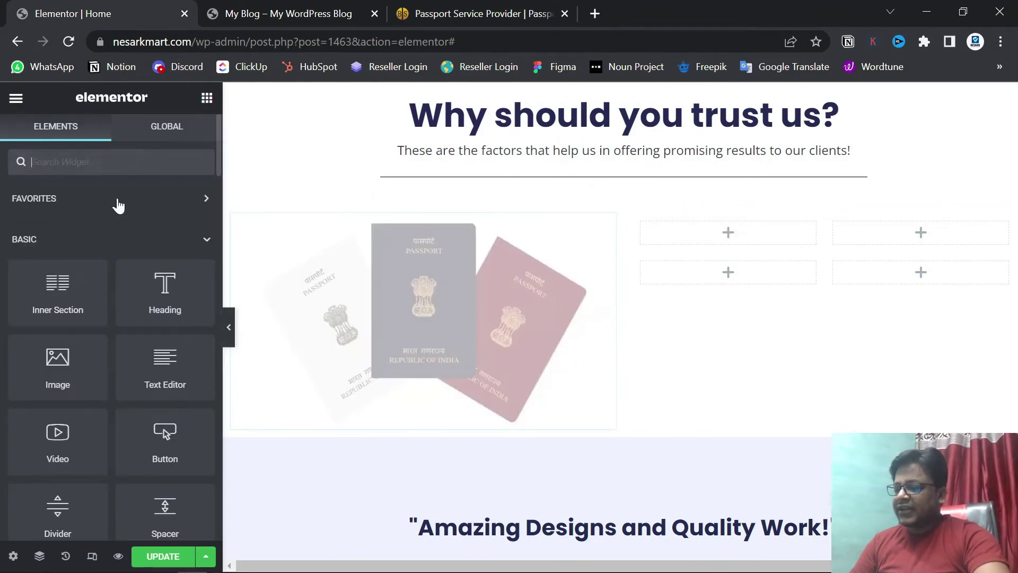
{"action": "left_click_drag", "start_coordinate": [159, 296], "coordinate": [689, 231]}
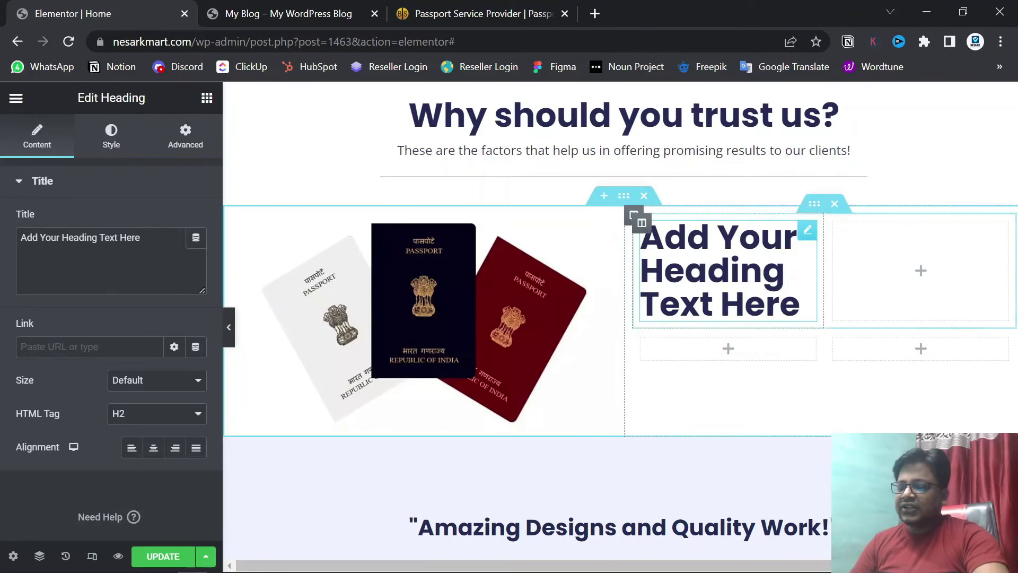
- Replace the new heading's title with "Expert agents and consultants" copied from the reference site
{"action": "left_click", "coordinate": [462, 12]}
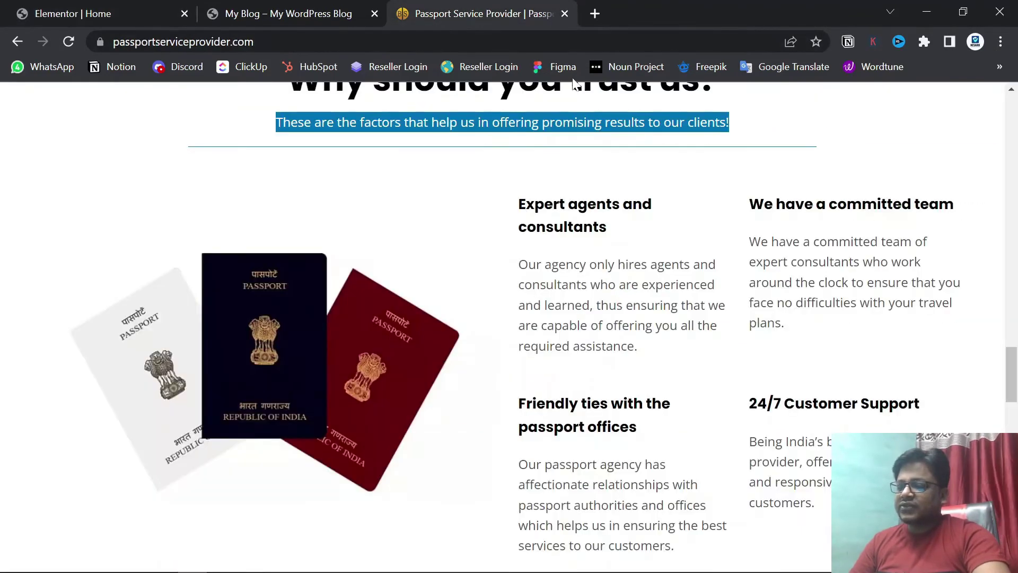
{"action": "left_click_drag", "start_coordinate": [611, 232], "coordinate": [534, 205]}
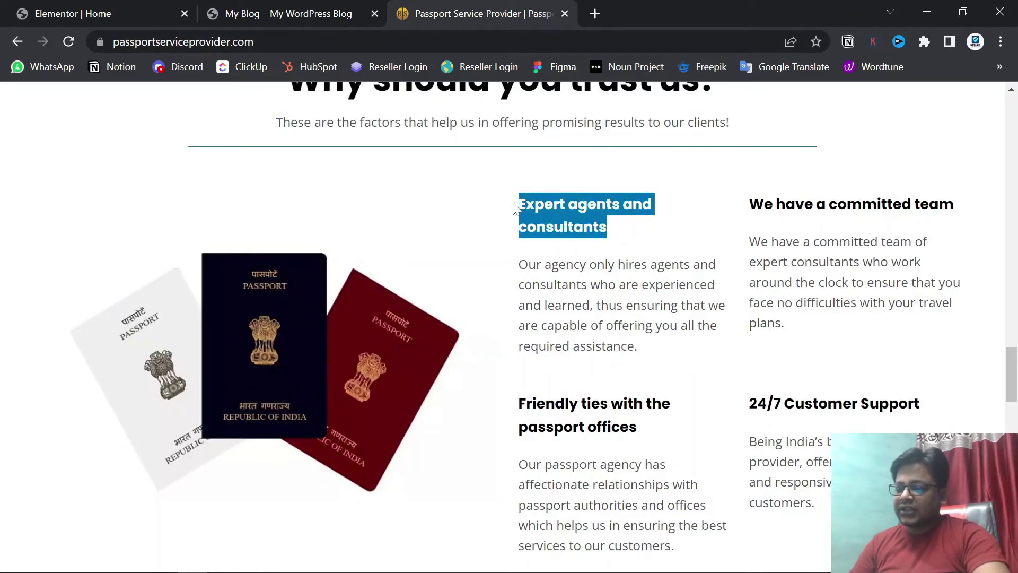
{"action": "left_click", "coordinate": [53, 7]}
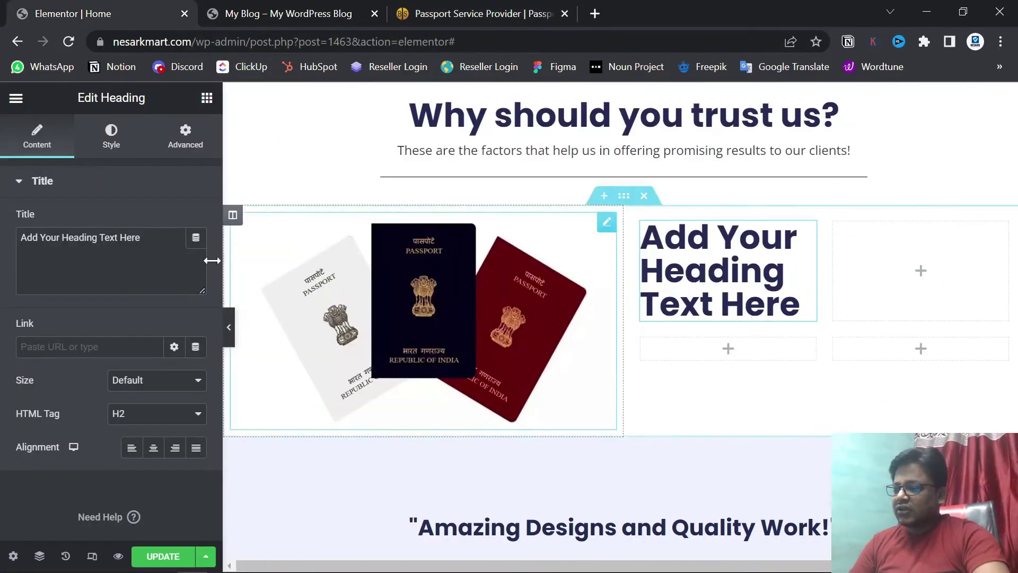
{"action": "left_click_drag", "start_coordinate": [140, 237], "coordinate": [45, 237]}
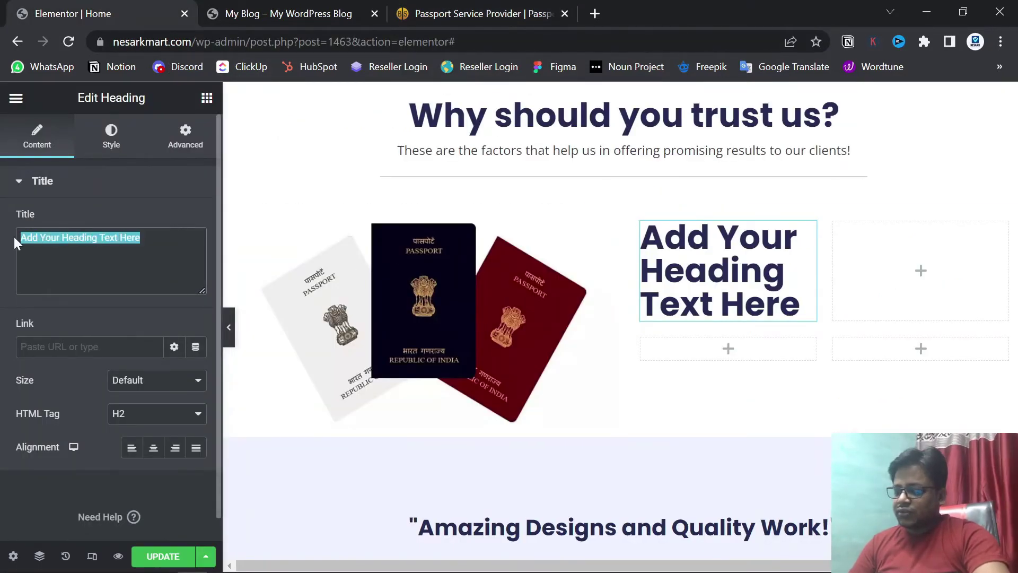
{"action": "type", "text": "Expert agents and consultants"}
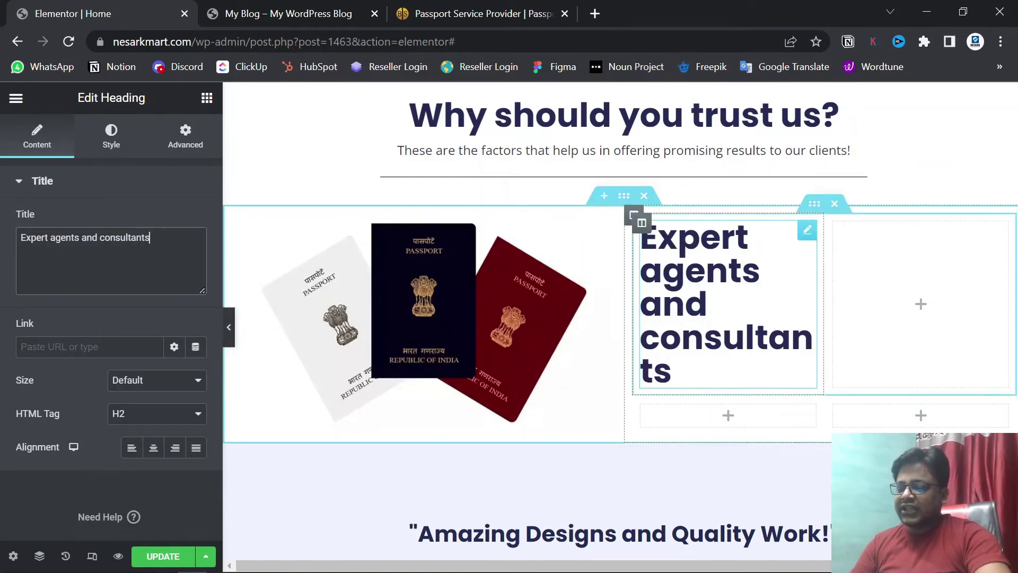
- Compare with the reference heading and set the "Expert agents and consultants" heading's HTML tag to H5
{"action": "left_click", "coordinate": [499, 8]}
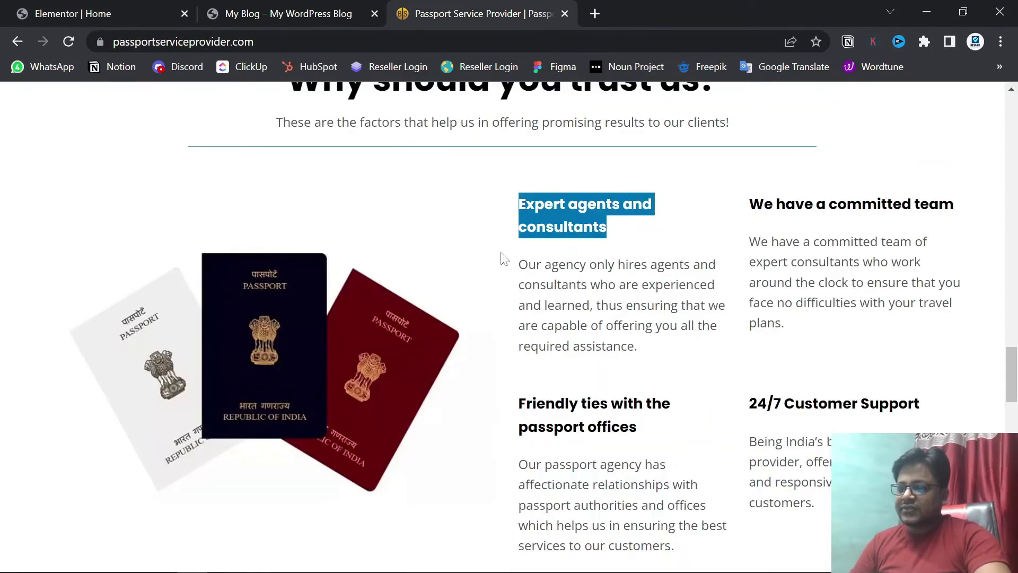
{"action": "left_click", "coordinate": [525, 203]}
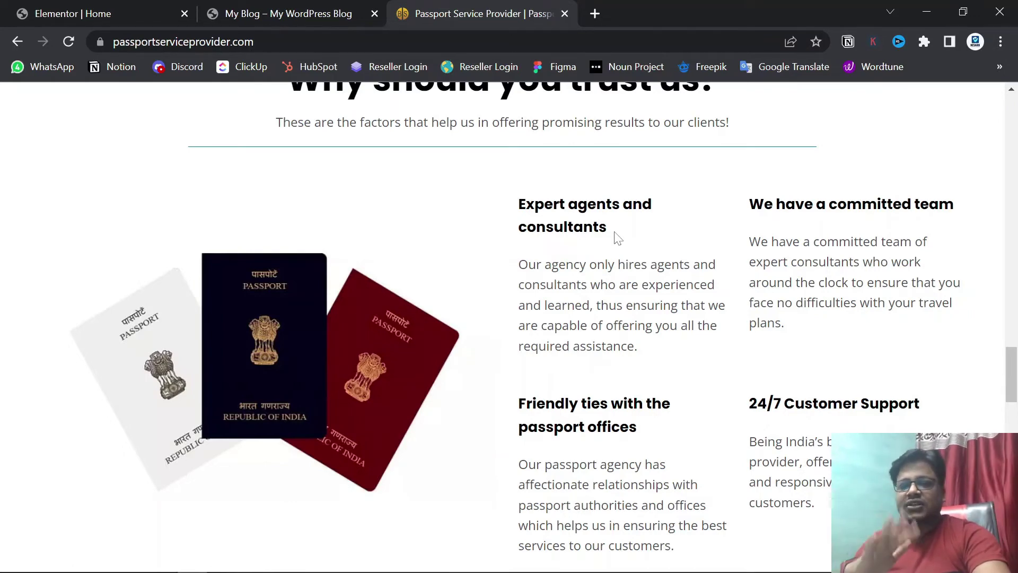
{"action": "left_click", "coordinate": [110, 15]}
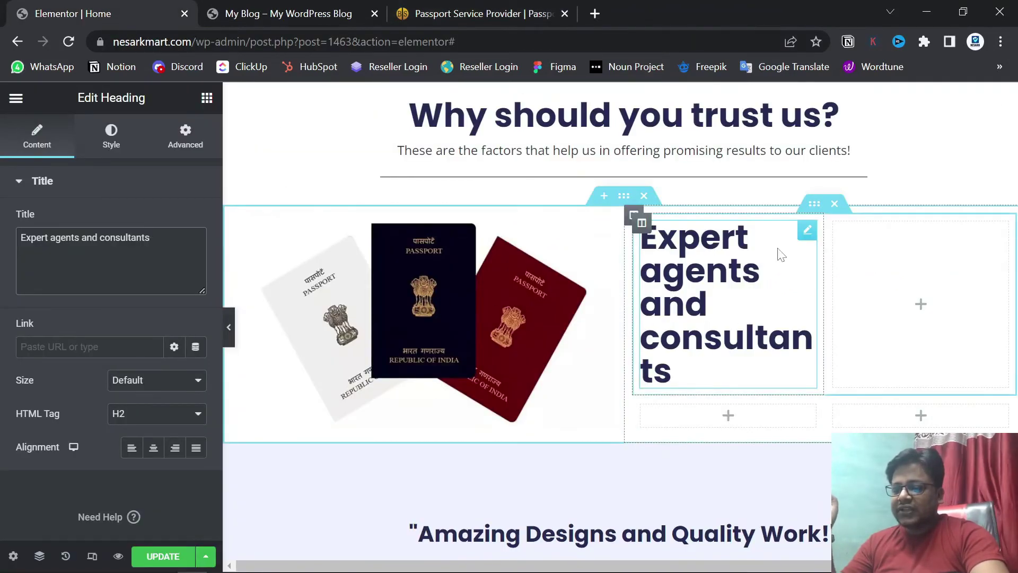
{"action": "left_click", "coordinate": [185, 414]}
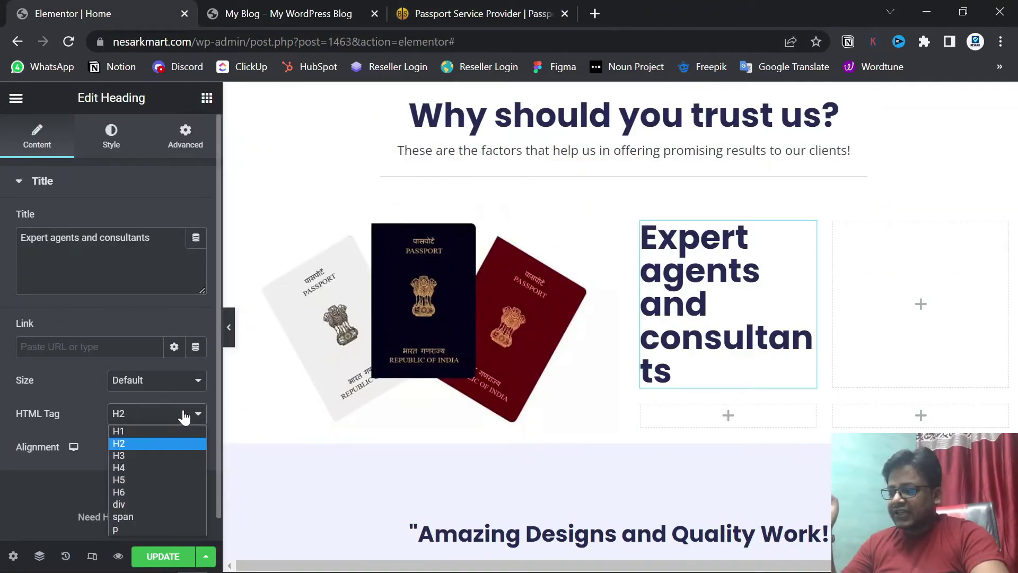
{"action": "left_click", "coordinate": [124, 481]}
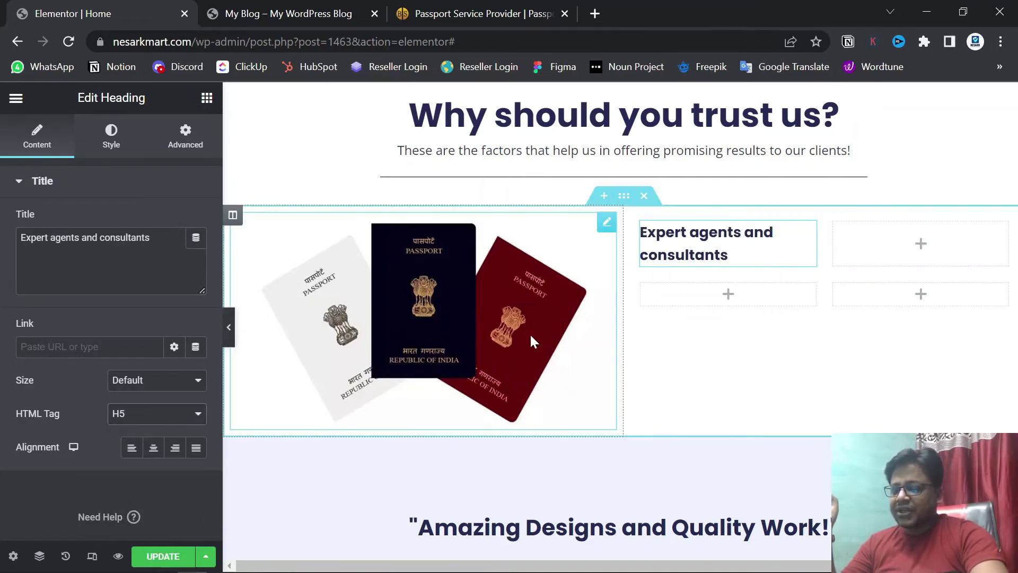
- Update the page, reload the live site and compare the new image and heading with the reference site
{"action": "left_click", "coordinate": [164, 562]}
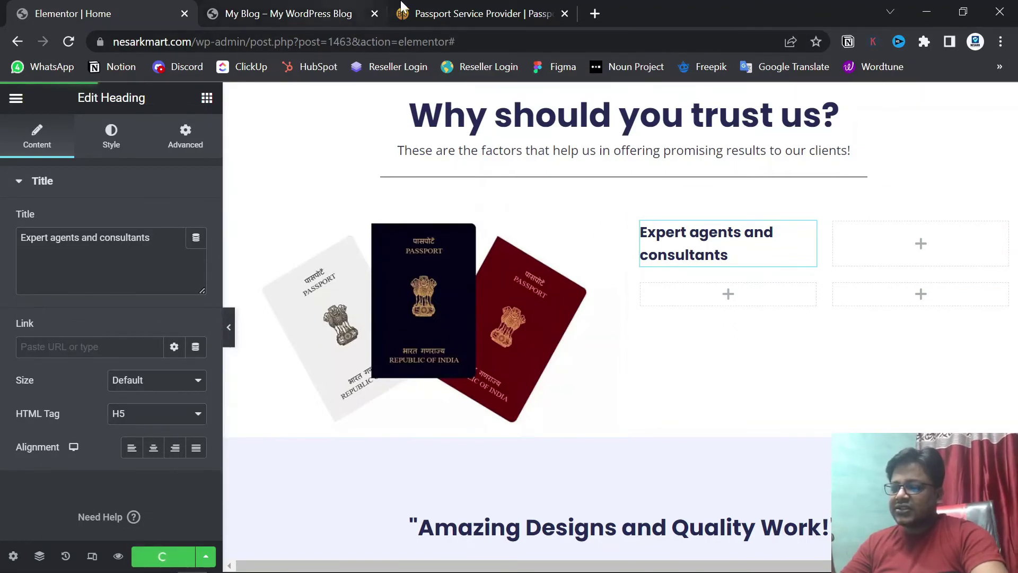
{"action": "left_click", "coordinate": [281, 13]}
{"action": "left_click", "coordinate": [69, 45]}
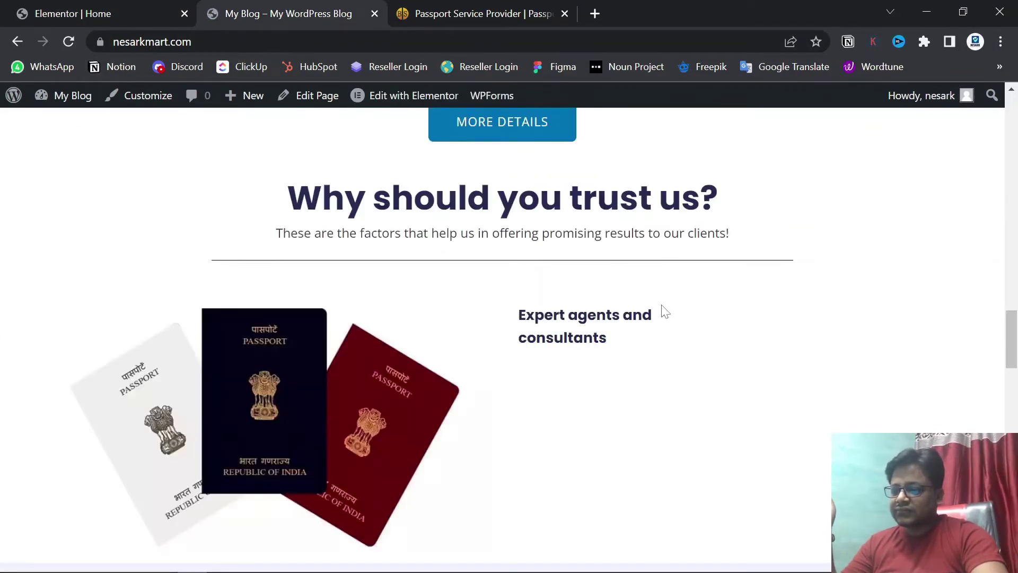
{"action": "scroll", "coordinate": [689, 292], "scroll_direction": "down", "scroll_amount": 1}
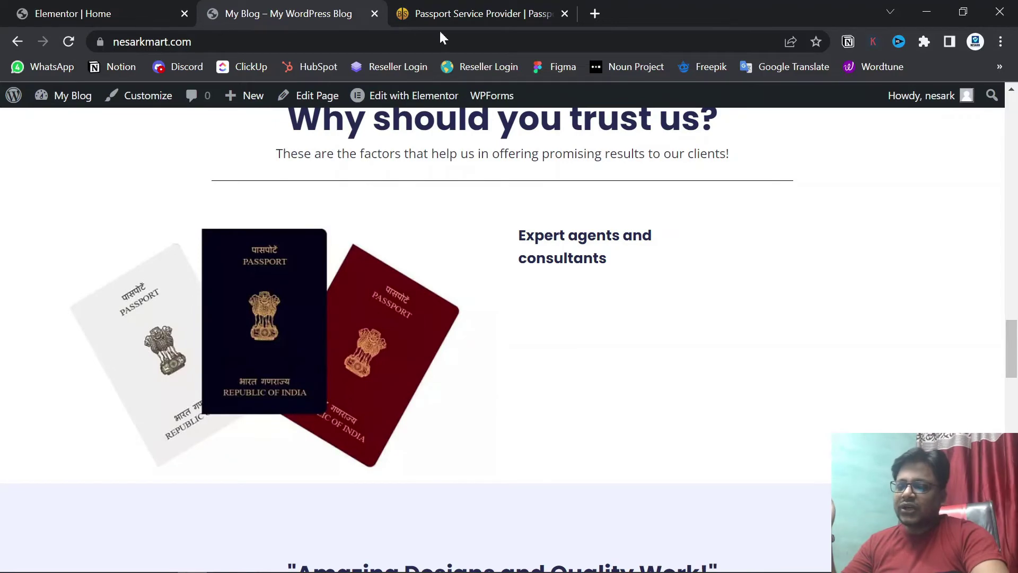
{"action": "left_click", "coordinate": [480, 12]}
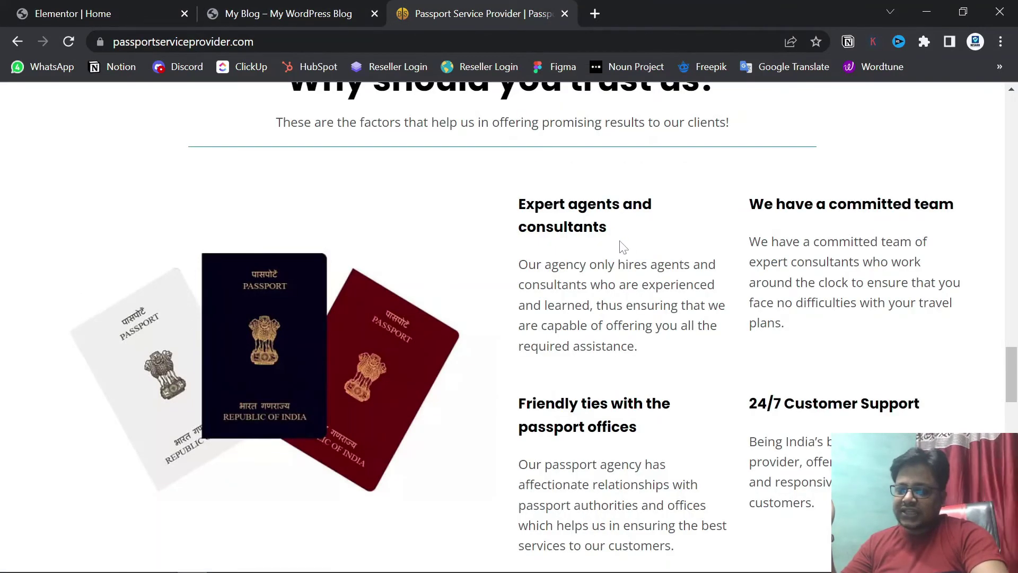
{"action": "left_click", "coordinate": [238, 6]}
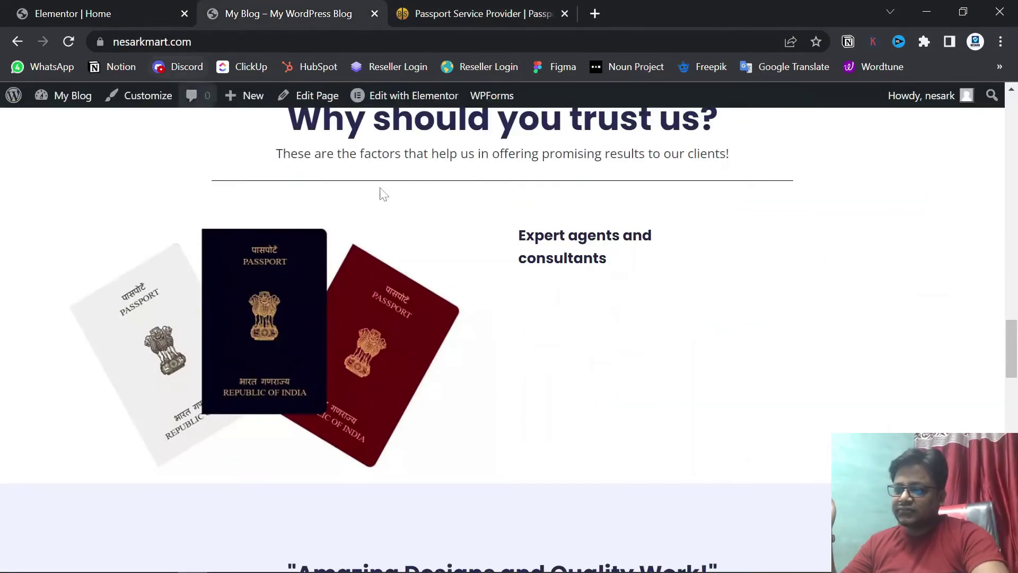
- Return to the Elementor editor and set the "Expert agents and consultants" heading's HTML tag to H4
{"action": "left_click", "coordinate": [72, 10]}
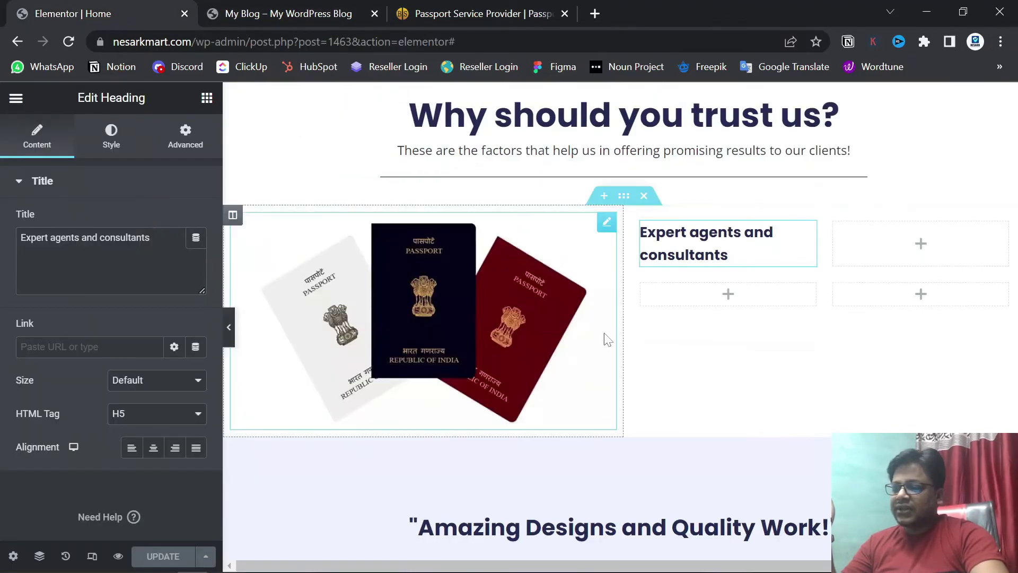
{"action": "left_click", "coordinate": [196, 416]}
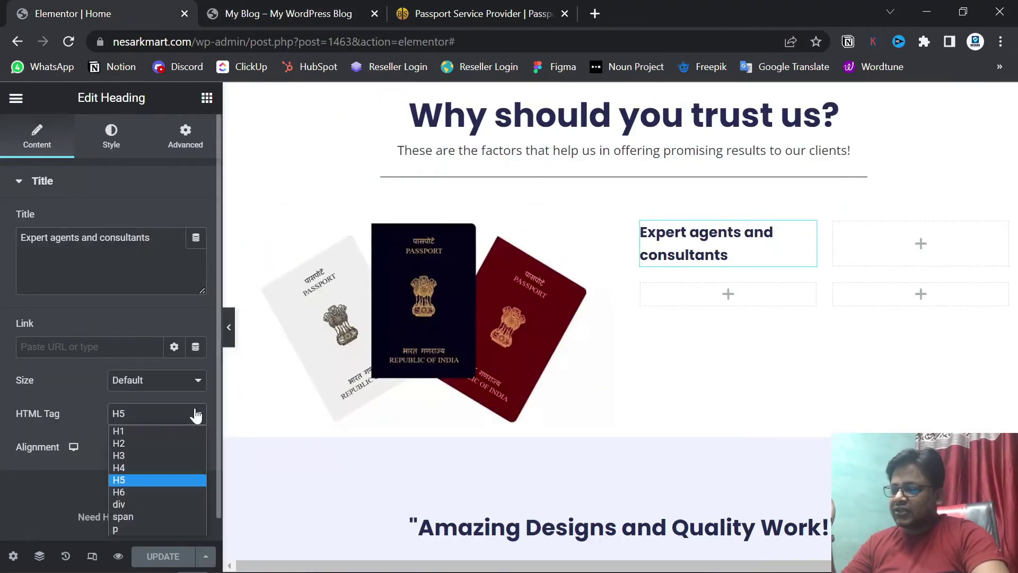
{"action": "left_click", "coordinate": [131, 467]}
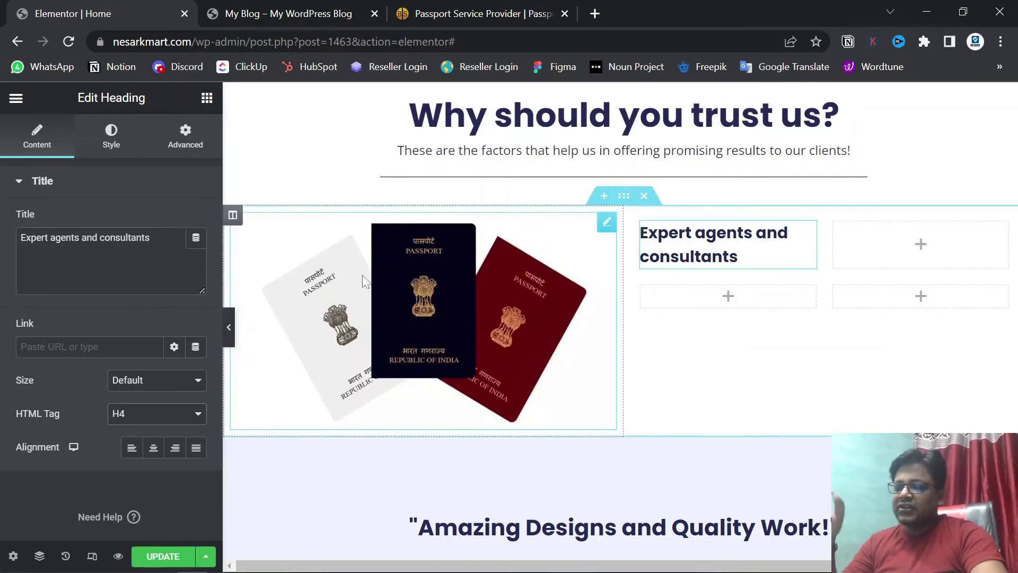
- Add a Text Editor widget below "Expert agents and consultants" and replace its placeholder with the matching paragraph copied from the reference site
{"action": "left_click", "coordinate": [466, 7]}
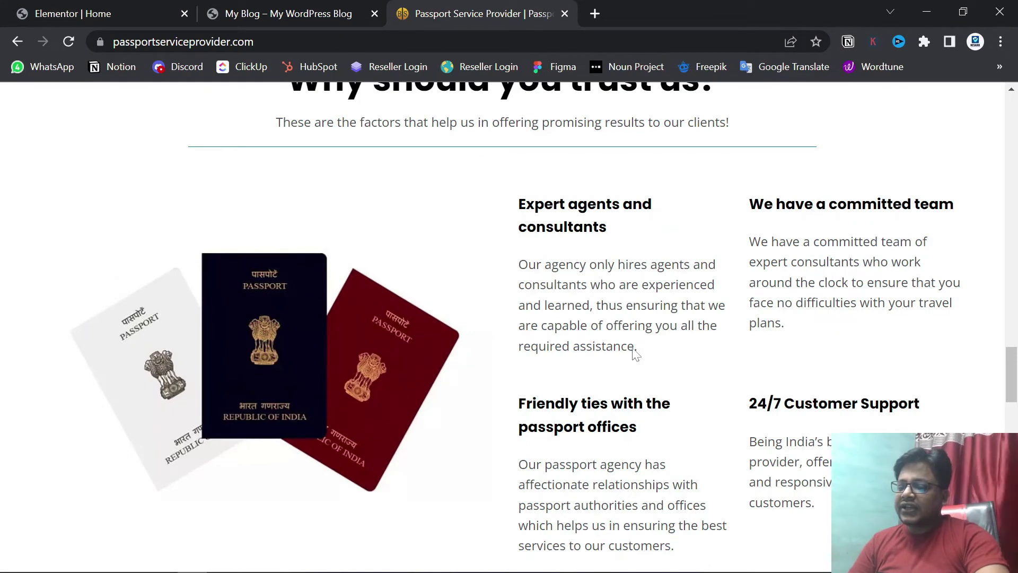
{"action": "left_click_drag", "start_coordinate": [635, 354], "coordinate": [512, 262]}
{"action": "key", "text": "ctrl+c"}
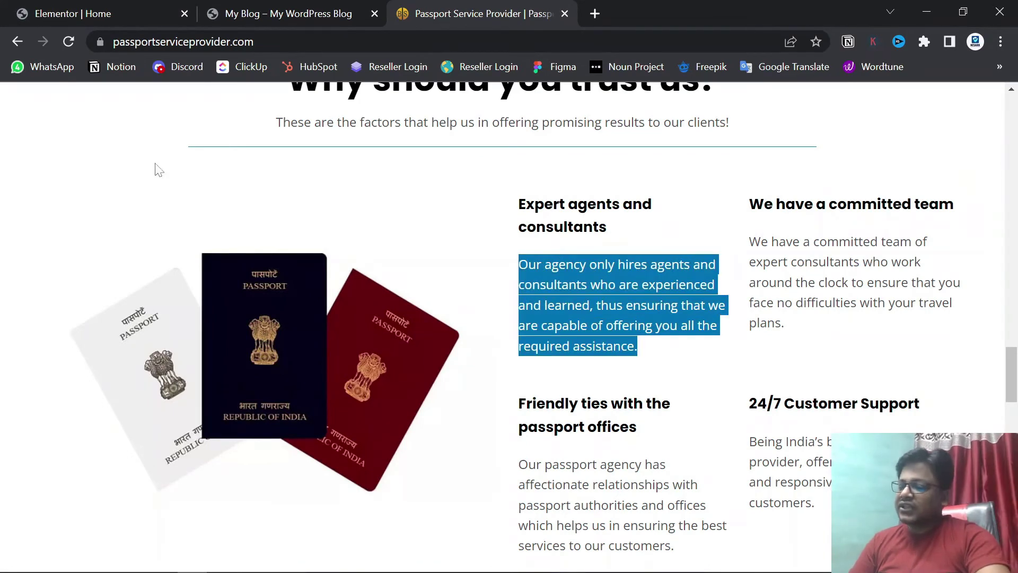
{"action": "left_click", "coordinate": [101, 7]}
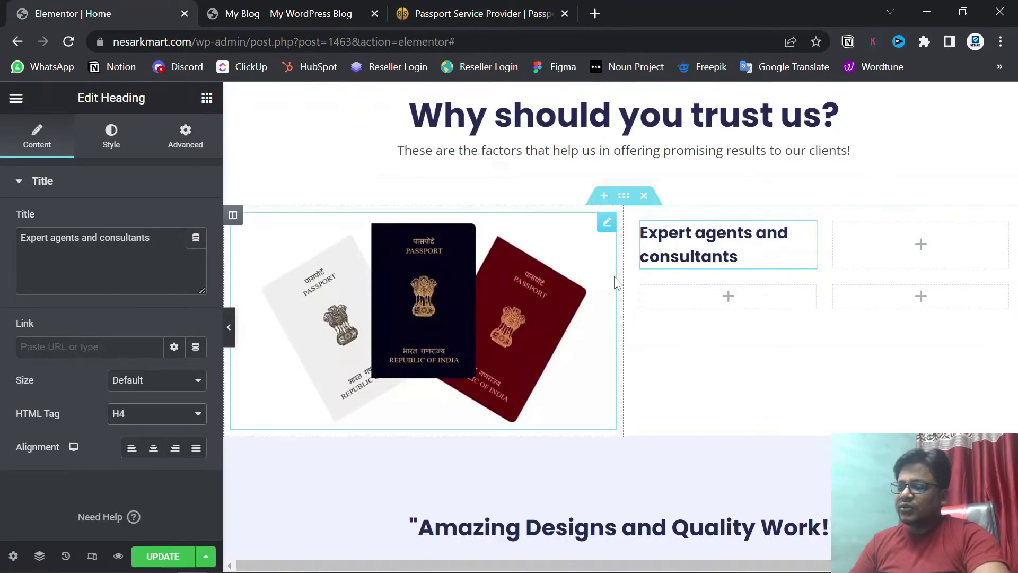
{"action": "left_click", "coordinate": [206, 99]}
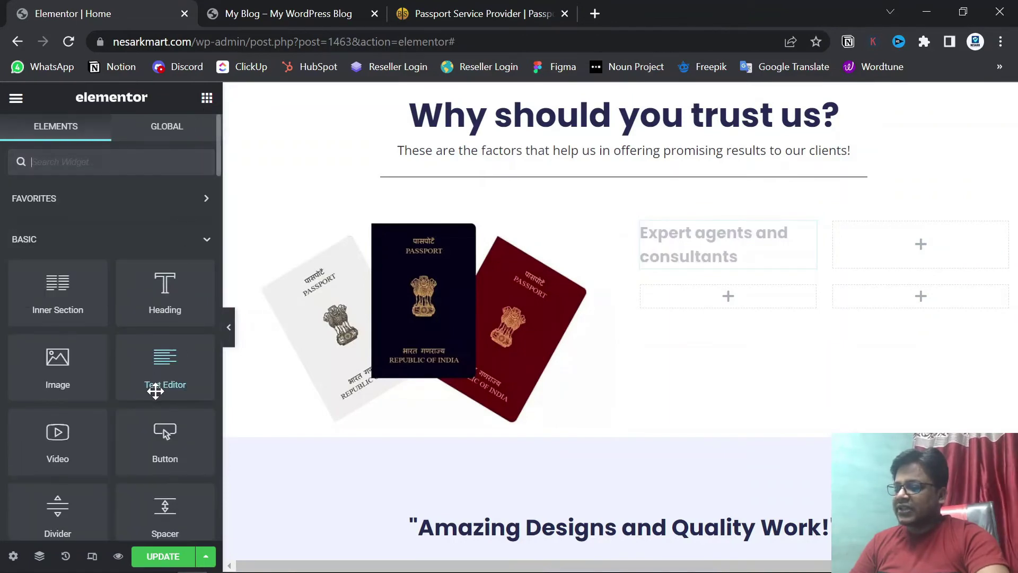
{"action": "left_click_drag", "start_coordinate": [155, 372], "coordinate": [688, 262]}
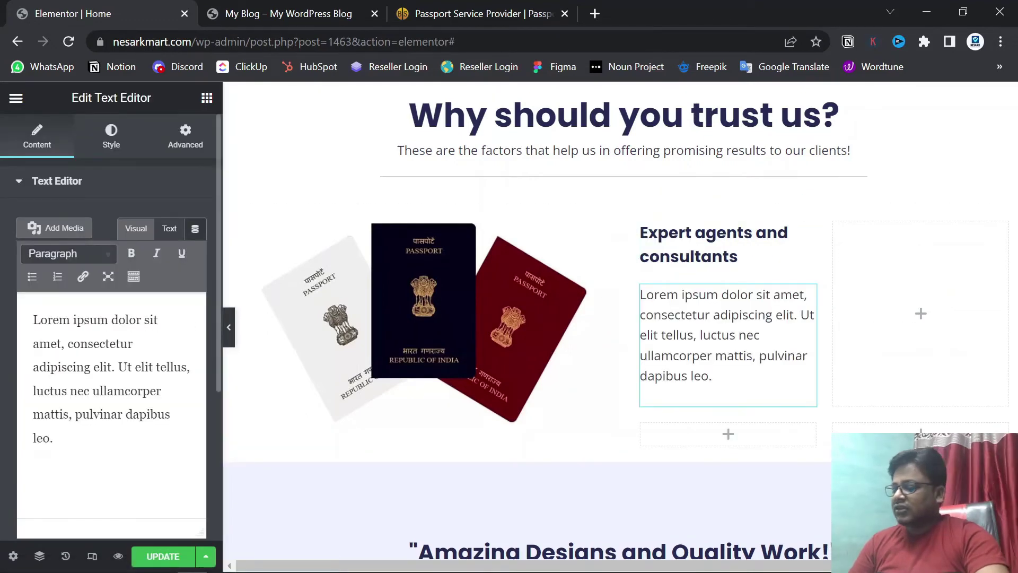
{"action": "left_click_drag", "start_coordinate": [33, 367], "coordinate": [53, 438]}
{"action": "key", "text": "ctrl+a"}
{"action": "key", "text": "ctrl+v"}
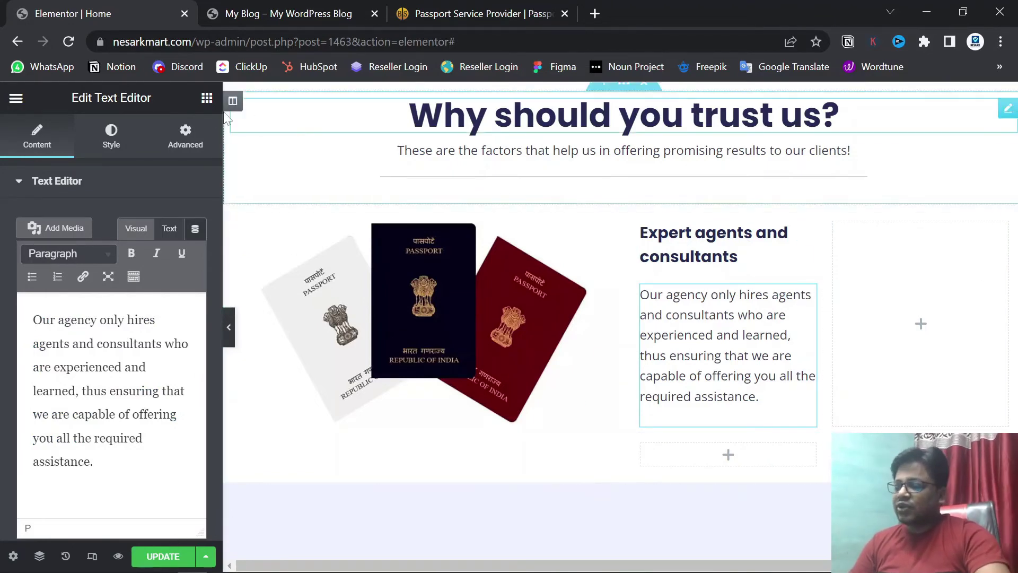
- Add a Heading widget to the empty cell beside the "Expert agents and consultants" block and set its HTML tag to H5
{"action": "left_click", "coordinate": [207, 98]}
{"action": "left_click_drag", "start_coordinate": [165, 287], "coordinate": [896, 322]}
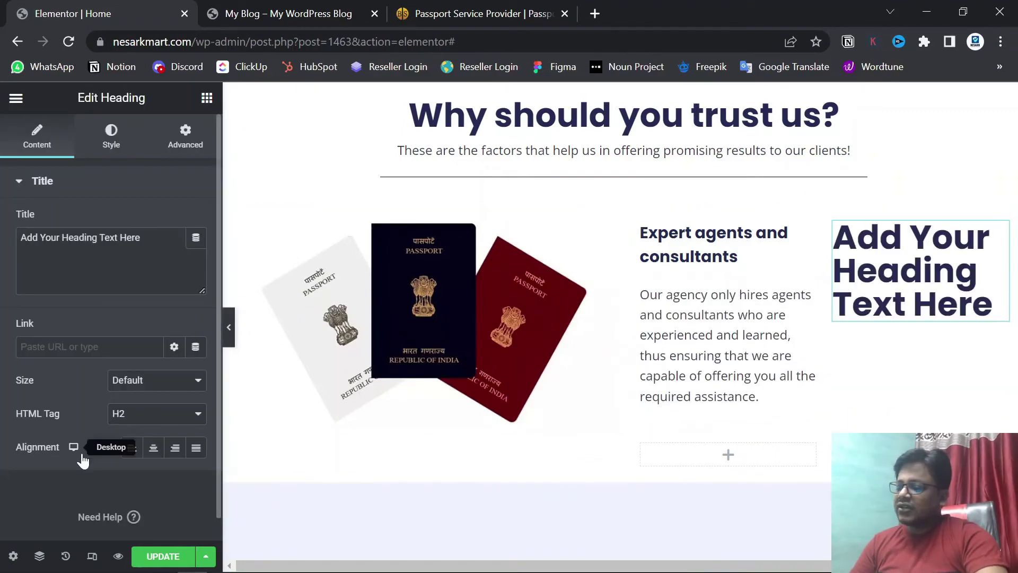
{"action": "left_click", "coordinate": [194, 418]}
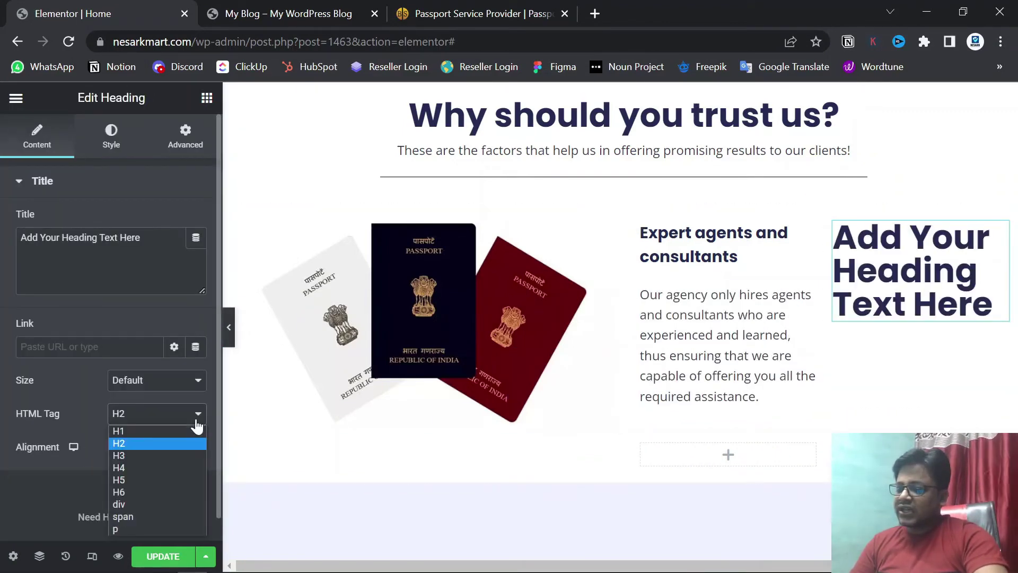
{"action": "left_click", "coordinate": [124, 479]}
- Replace the new heading's title with "We have a committed team" copied from the reference site
{"action": "left_click", "coordinate": [477, 13]}
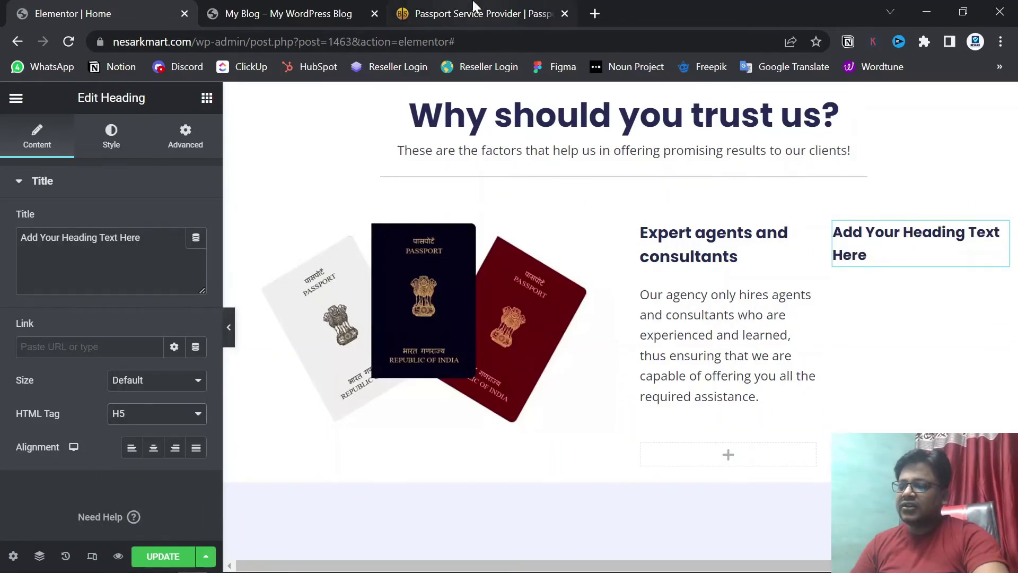
{"action": "left_click_drag", "start_coordinate": [748, 207], "coordinate": [965, 206]}
{"action": "key", "text": "ctrl+c"}
{"action": "left_click", "coordinate": [85, 7]}
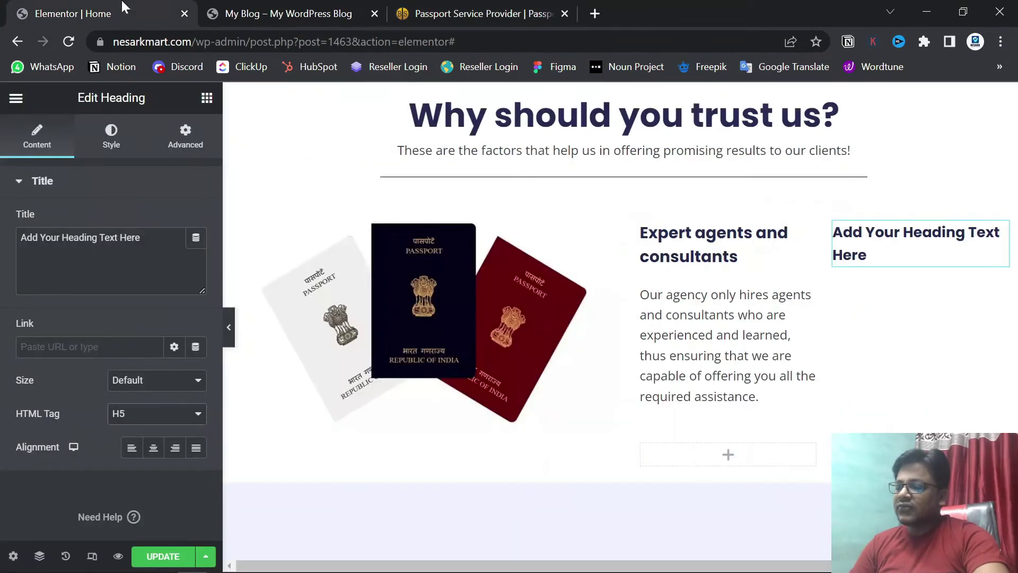
{"action": "left_click_drag", "start_coordinate": [140, 237], "coordinate": [3, 244]}
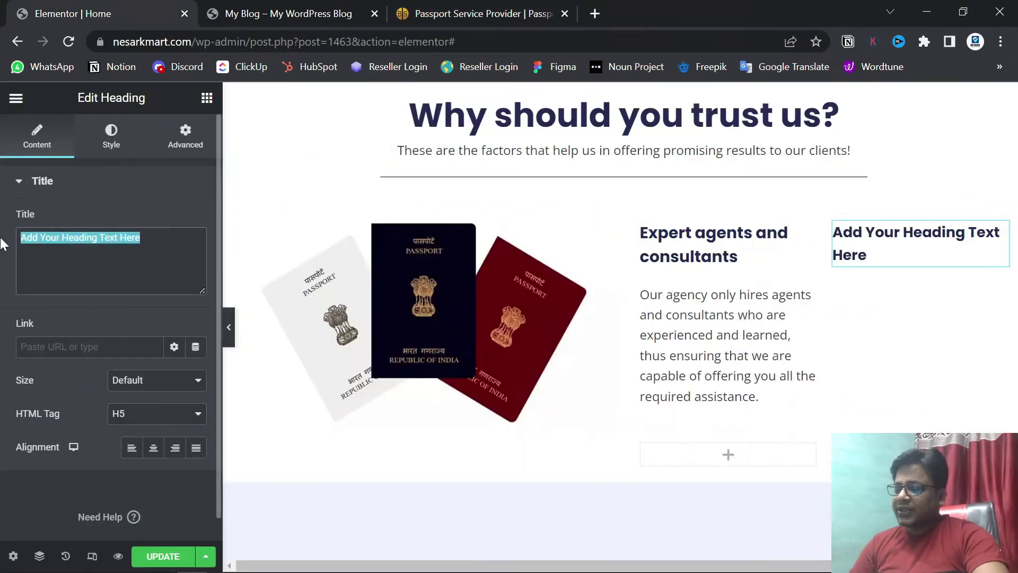
{"action": "key", "text": "ctrl+v"}
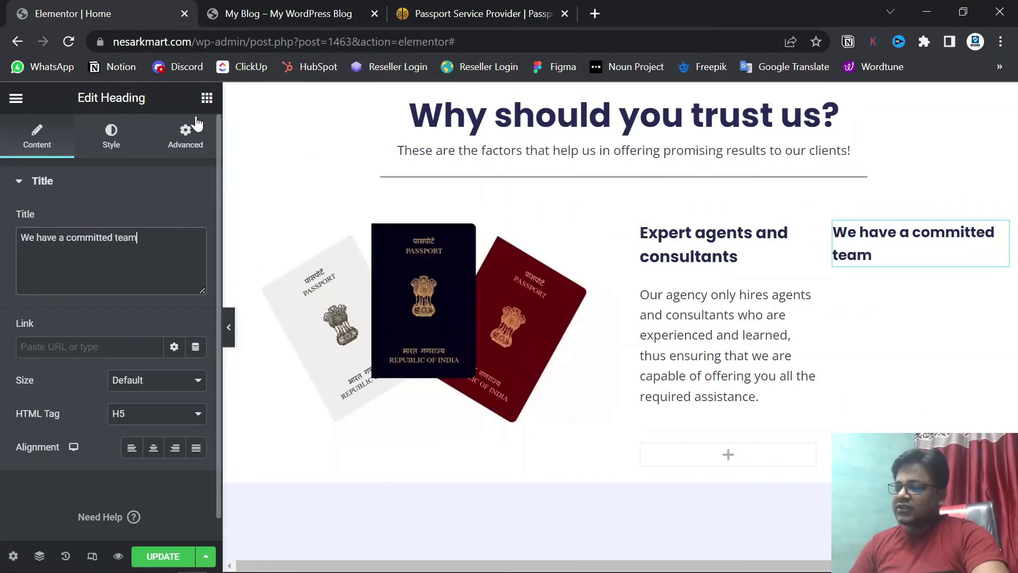
- Add a Text Editor widget below "We have a committed team" and replace its placeholder with the matching paragraph from the reference site
{"action": "left_click", "coordinate": [207, 97]}
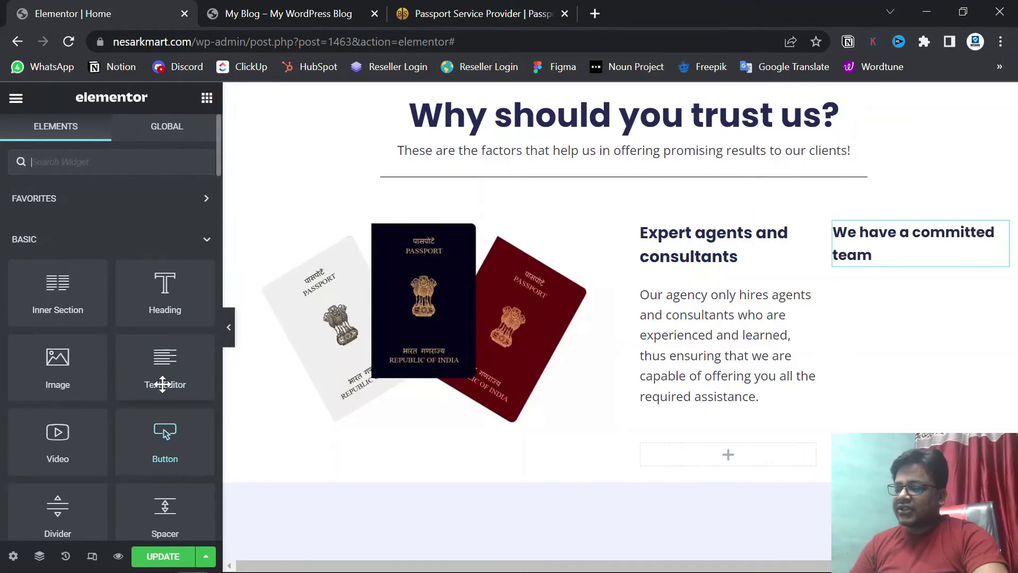
{"action": "left_click_drag", "start_coordinate": [163, 376], "coordinate": [911, 259]}
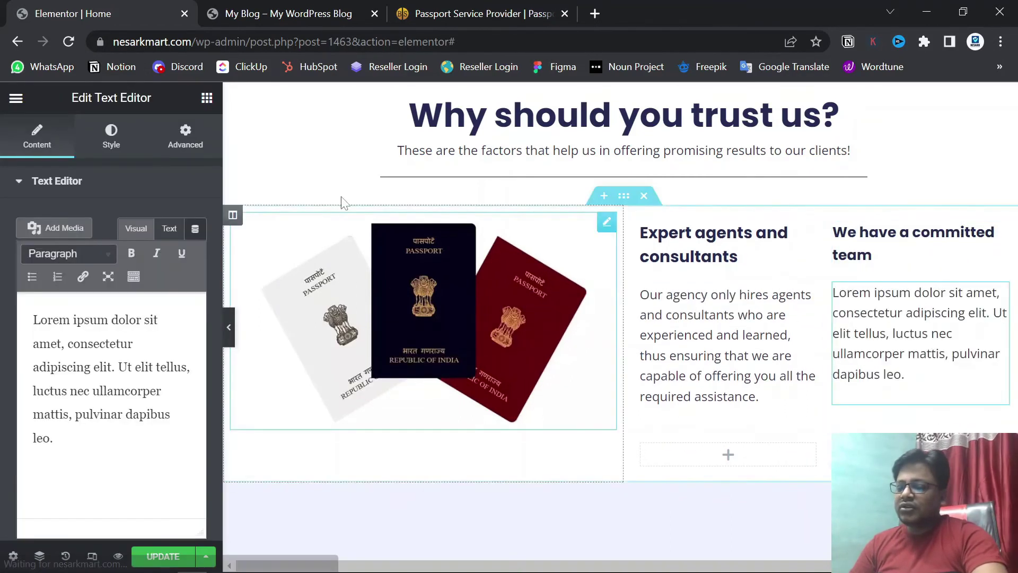
{"action": "left_click", "coordinate": [444, 7]}
{"action": "left_click_drag", "start_coordinate": [809, 337], "coordinate": [748, 253]}
{"action": "key", "text": "ctrl+c"}
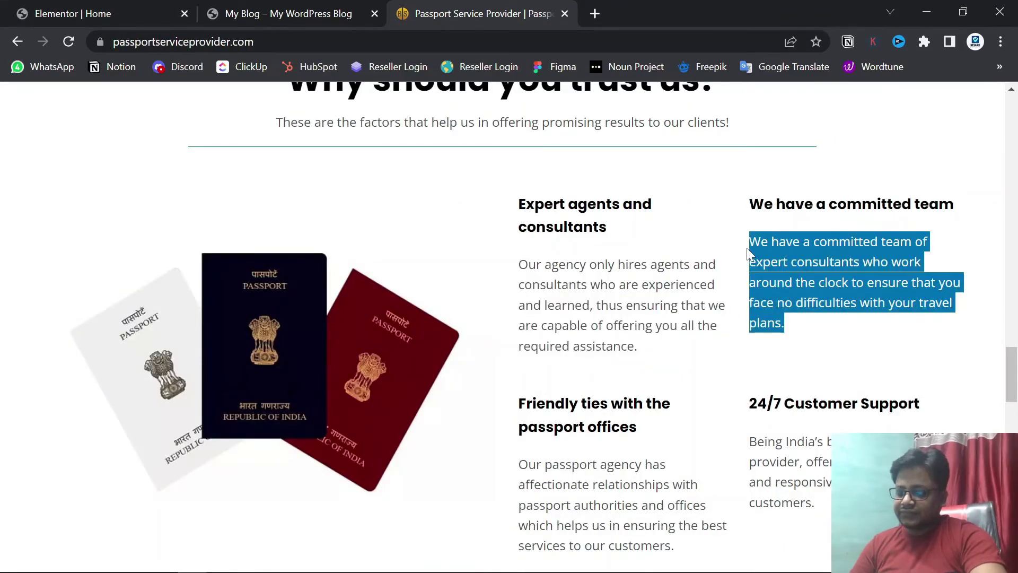
{"action": "left_click", "coordinate": [101, 21]}
{"action": "left_click_drag", "start_coordinate": [53, 438], "coordinate": [33, 320]}
{"action": "key", "text": "ctrl+v"}
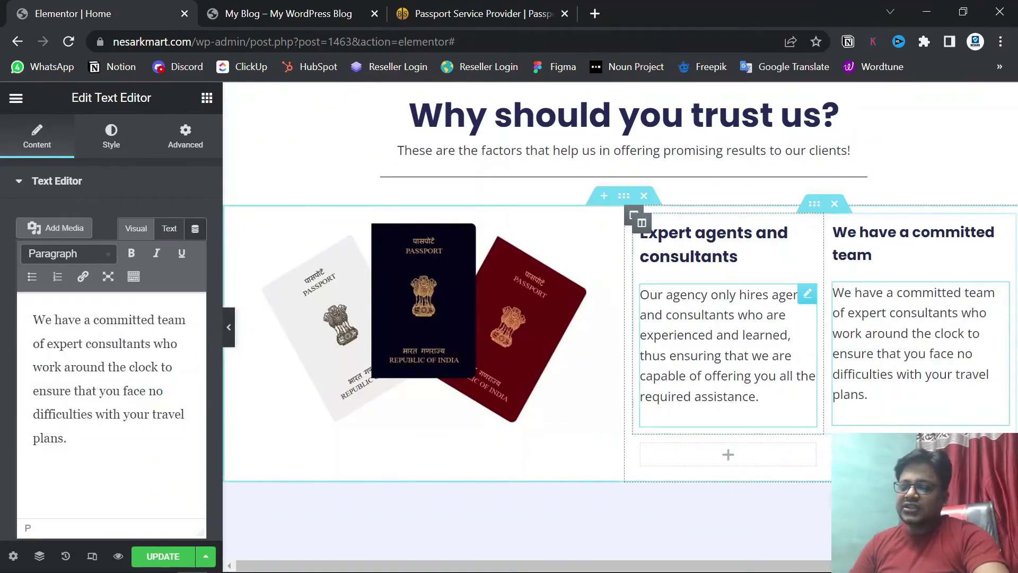
- Add a Heading widget to the empty cell below the "Expert agents and consultants" block
{"action": "scroll", "coordinate": [617, 363], "scroll_direction": "down", "scroll_amount": 1}
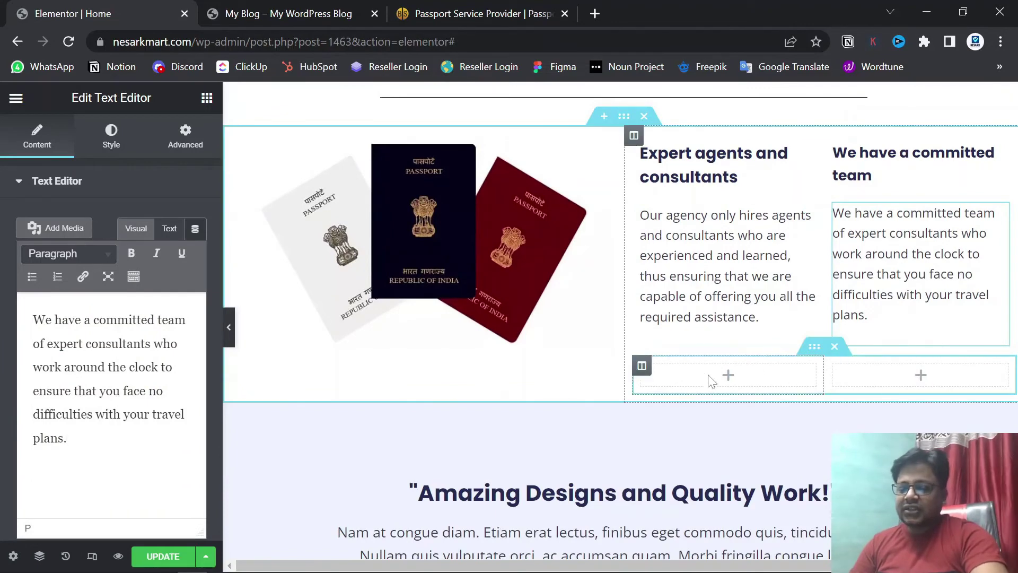
{"action": "left_click", "coordinate": [207, 99]}
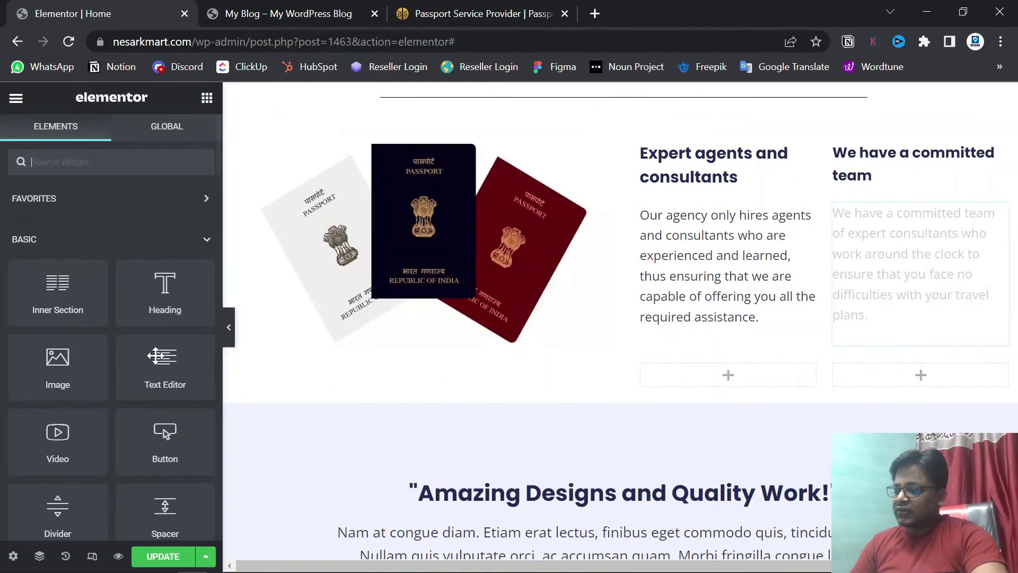
{"action": "left_click_drag", "start_coordinate": [162, 287], "coordinate": [741, 391]}
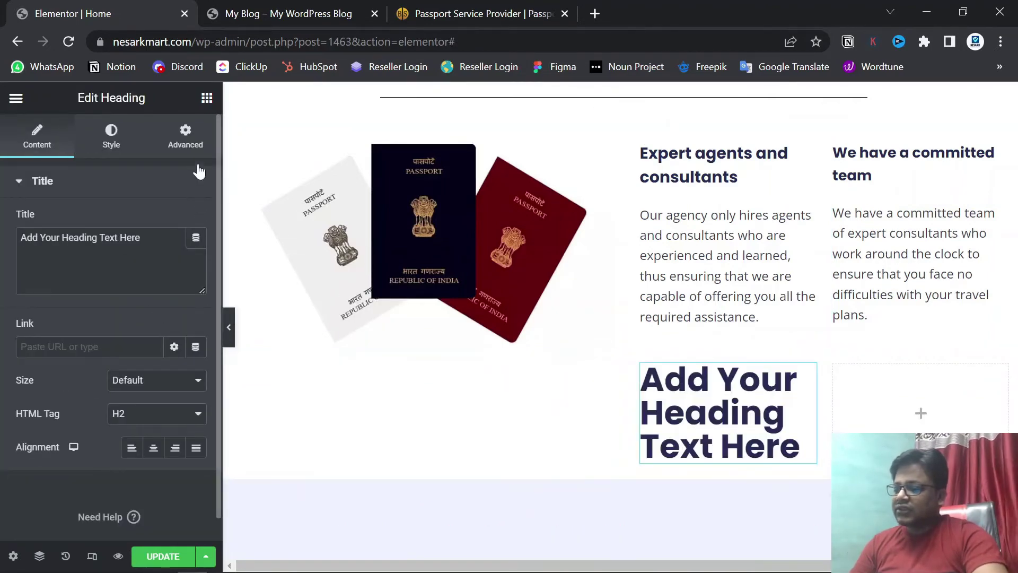
- Title the new heading "Friendly ties with the passport offices", copied from the reference site, and set its HTML tag to H5
{"action": "left_click", "coordinate": [519, 13]}
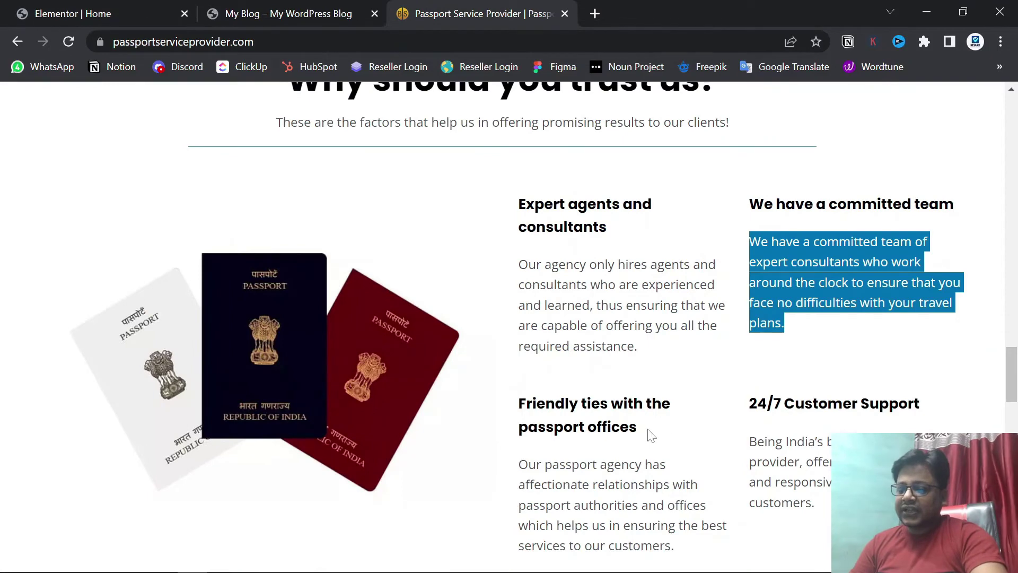
{"action": "left_click_drag", "start_coordinate": [649, 431], "coordinate": [504, 408]}
{"action": "key", "text": "ctrl+c"}
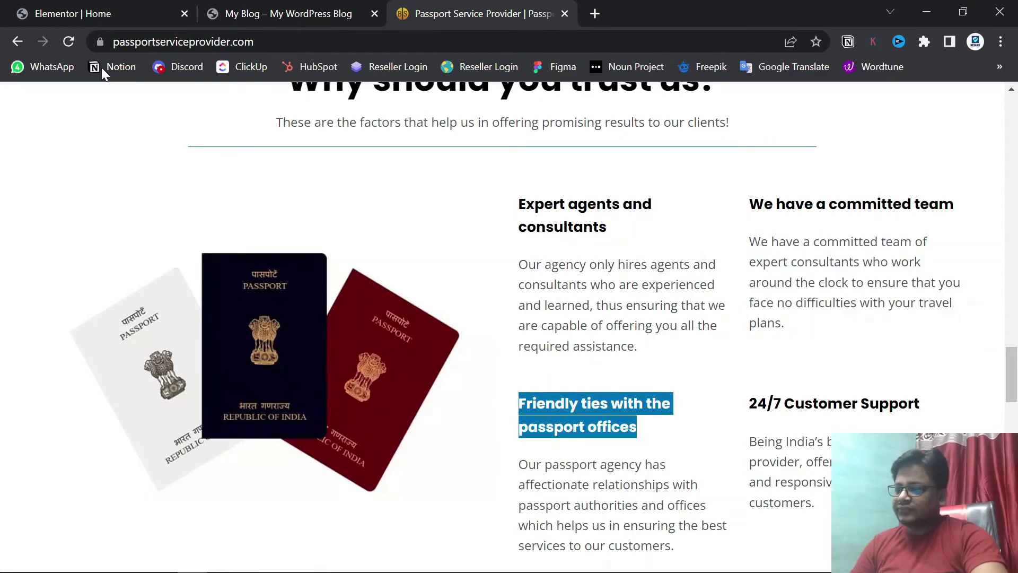
{"action": "left_click", "coordinate": [94, 7]}
{"action": "left_click_drag", "start_coordinate": [141, 237], "coordinate": [16, 224]}
{"action": "key", "text": "ctrl+v"}
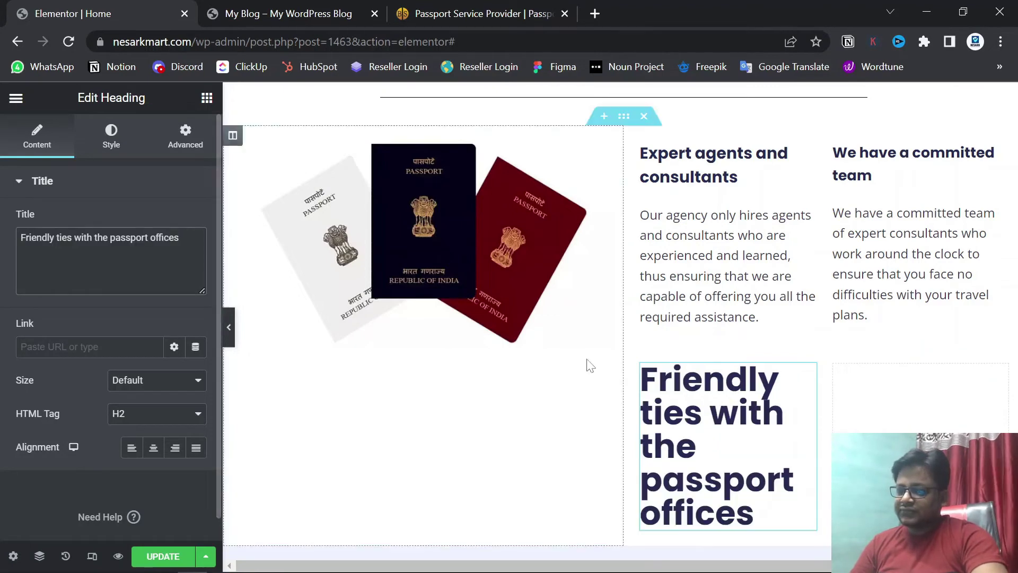
{"action": "left_click", "coordinate": [191, 413]}
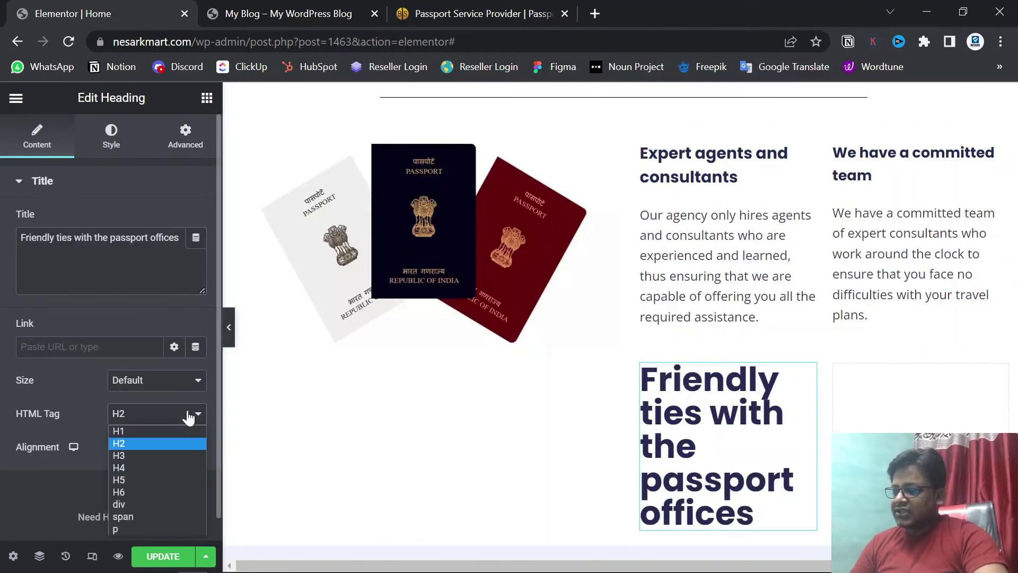
{"action": "left_click", "coordinate": [129, 480]}
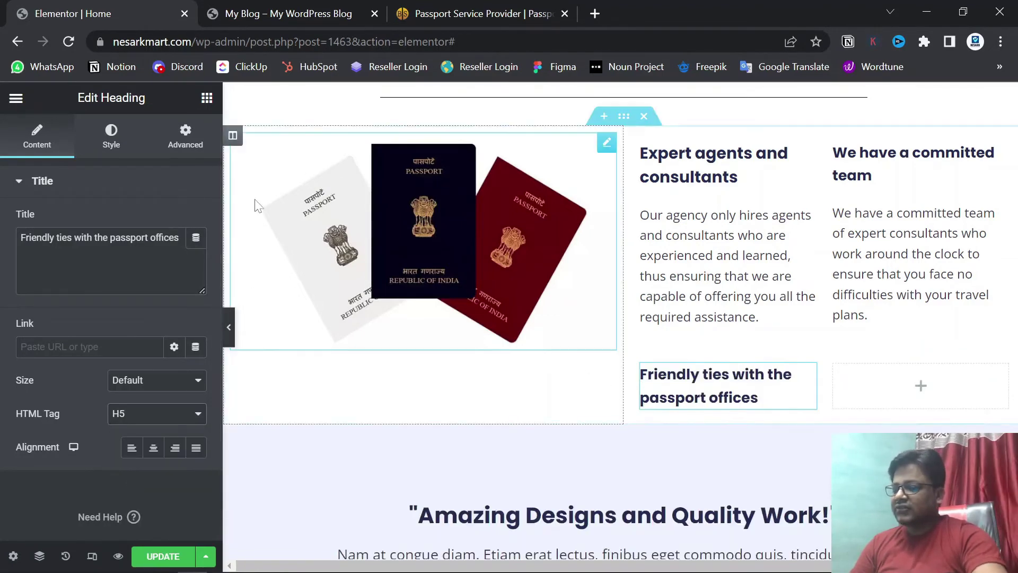
- Add a Text Editor widget below "Friendly ties with the passport offices" and replace its placeholder with the matching reference-site paragraph
{"action": "left_click", "coordinate": [207, 99]}
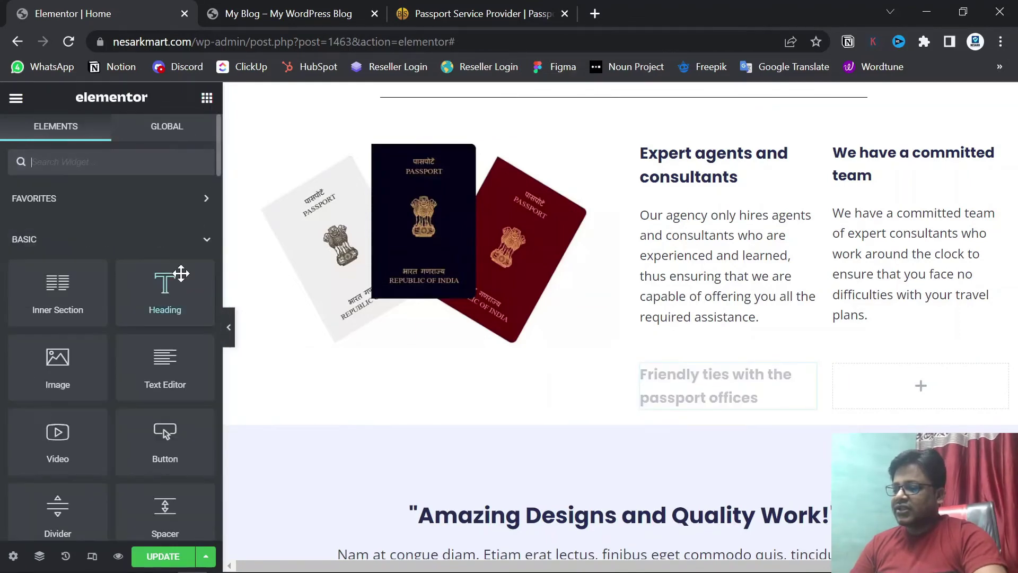
{"action": "left_click_drag", "start_coordinate": [153, 376], "coordinate": [695, 403]}
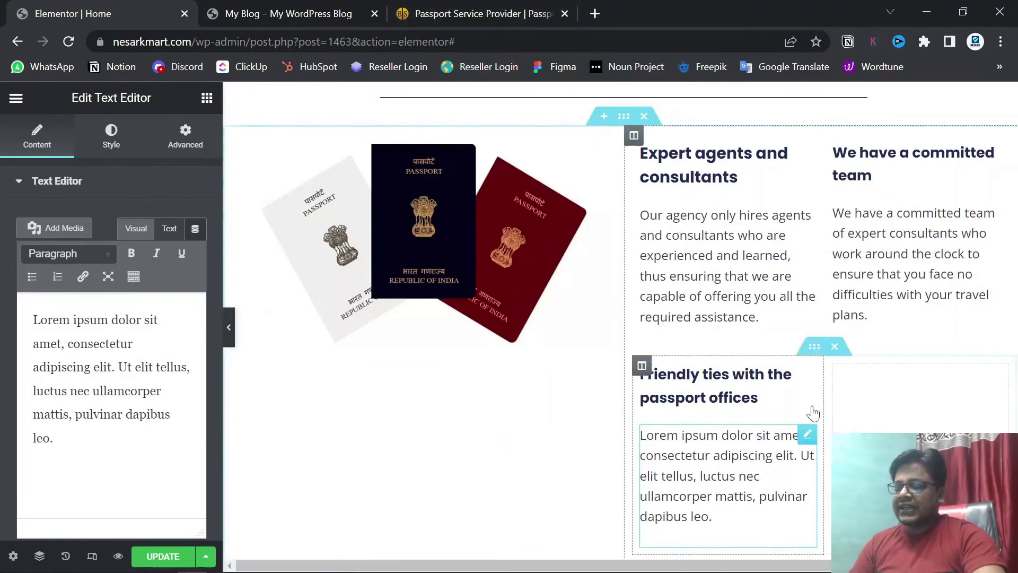
{"action": "left_click", "coordinate": [504, 15]}
{"action": "scroll", "coordinate": [637, 387], "scroll_direction": "down", "scroll_amount": 3}
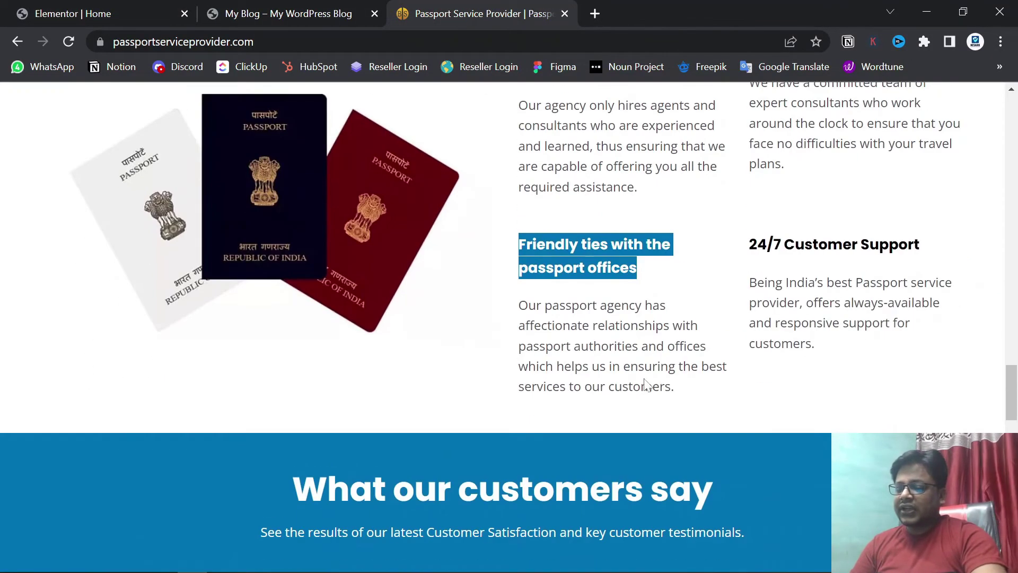
{"action": "left_click_drag", "start_coordinate": [690, 398], "coordinate": [517, 310]}
{"action": "key", "text": "ctrl+c"}
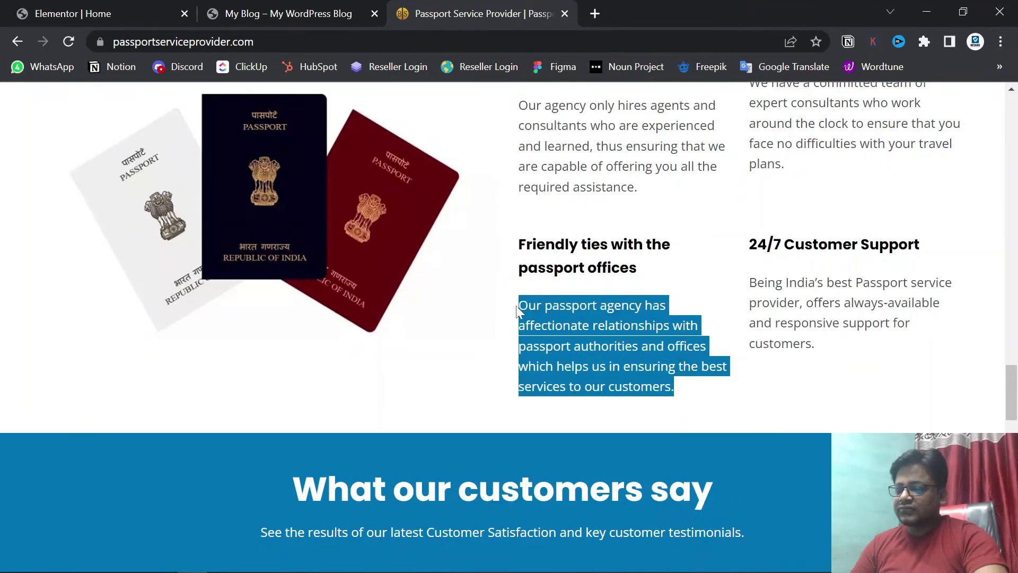
{"action": "left_click", "coordinate": [53, 14]}
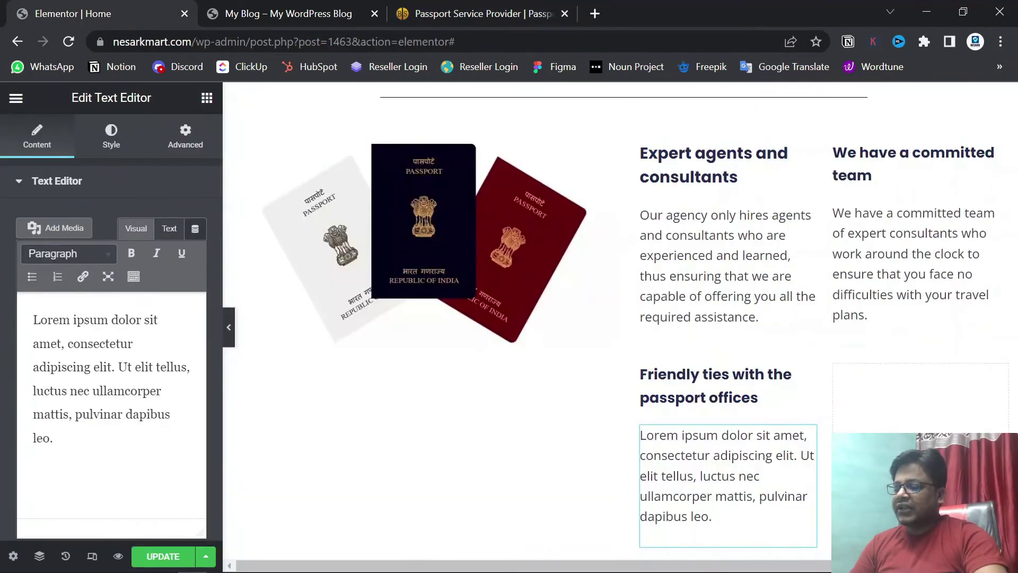
{"action": "left_click_drag", "start_coordinate": [53, 438], "coordinate": [33, 367]}
{"action": "key", "text": "ctrl+a"}
{"action": "key", "text": "ctrl+v"}
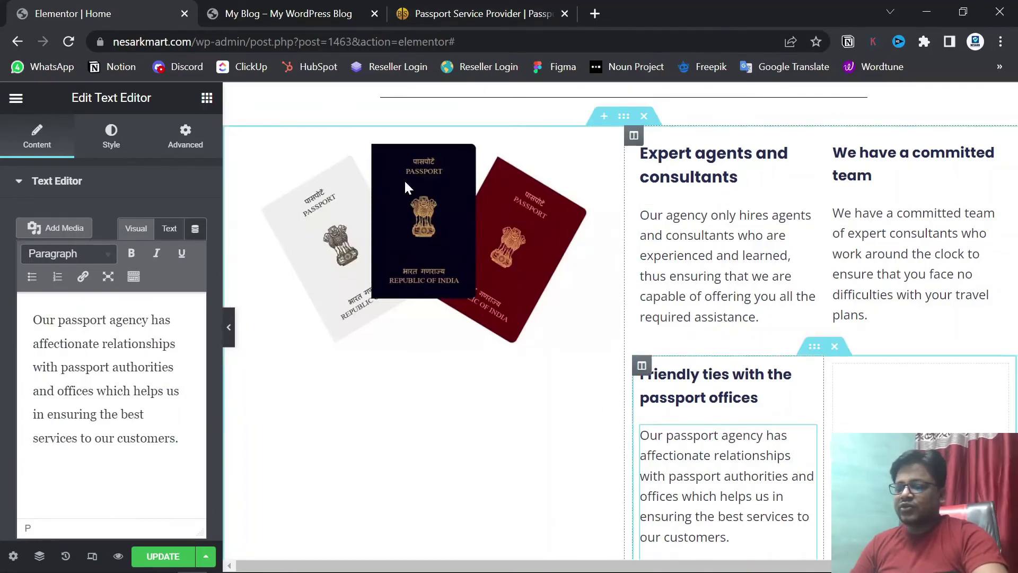
- Add a Heading widget to the last empty cell, beside the "Friendly ties with the passport offices" block
{"action": "left_click", "coordinate": [207, 97]}
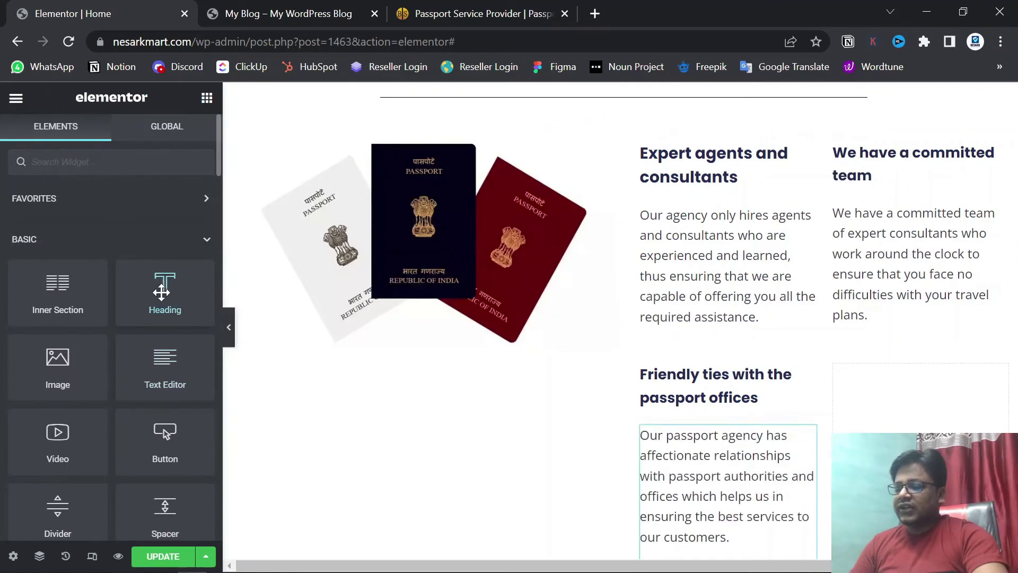
{"action": "left_click_drag", "start_coordinate": [165, 291], "coordinate": [917, 424]}
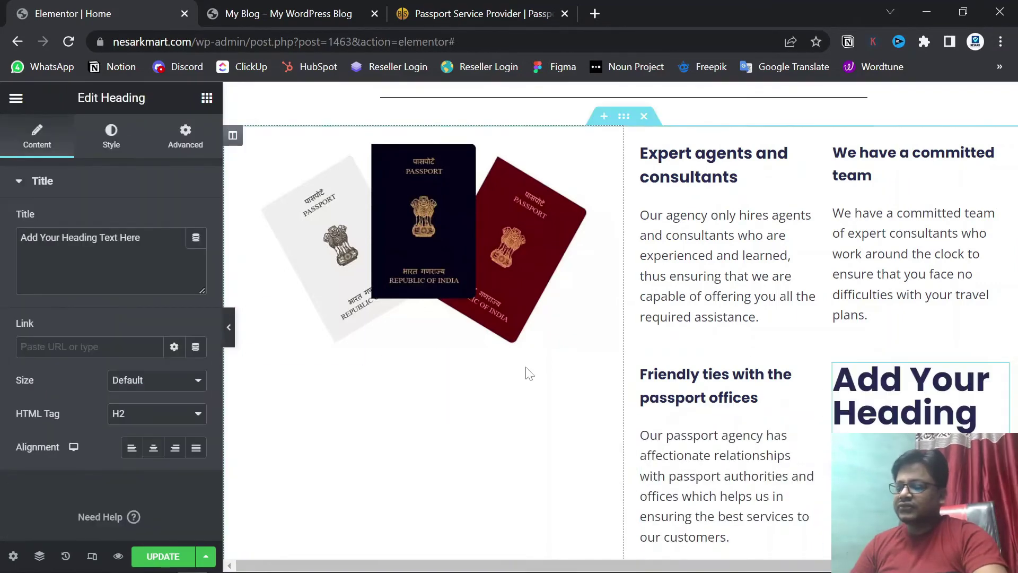
- Set the new heading's HTML tag to H5 and title it "24/7 Customer Support", copied from the reference site
{"action": "left_click", "coordinate": [155, 424]}
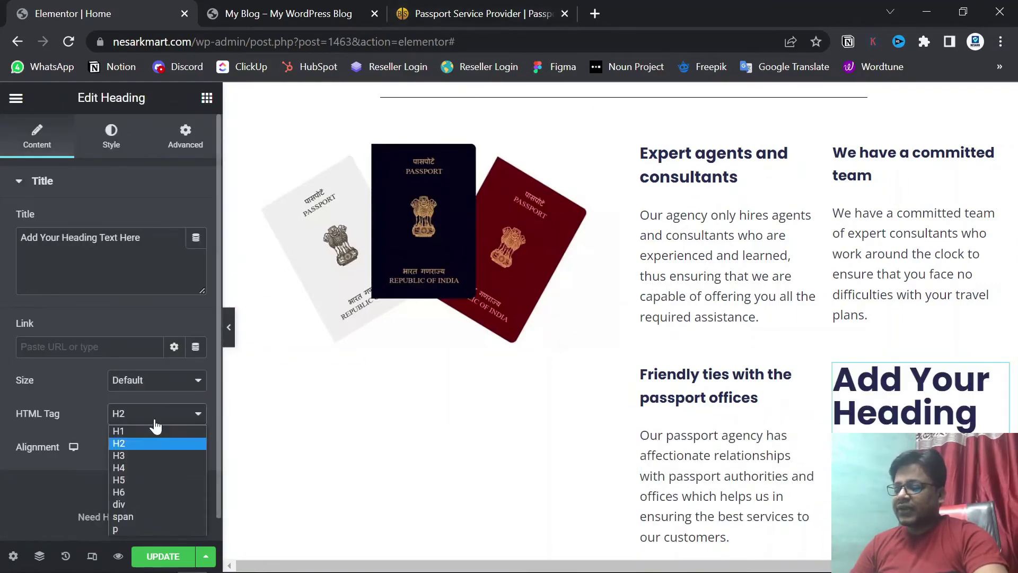
{"action": "left_click", "coordinate": [129, 482]}
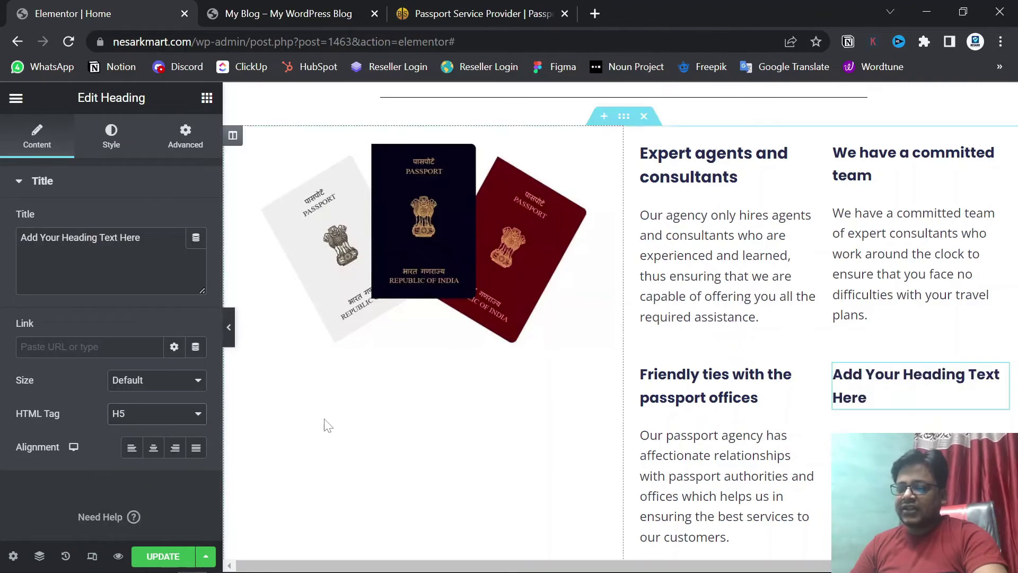
{"action": "left_click", "coordinate": [457, 11]}
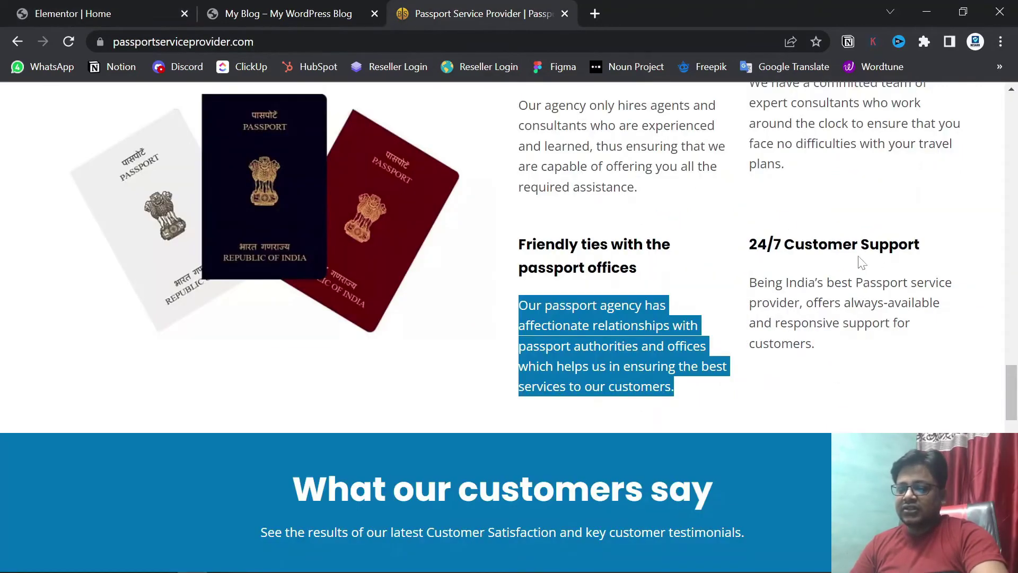
{"action": "left_click_drag", "start_coordinate": [929, 247], "coordinate": [757, 247]}
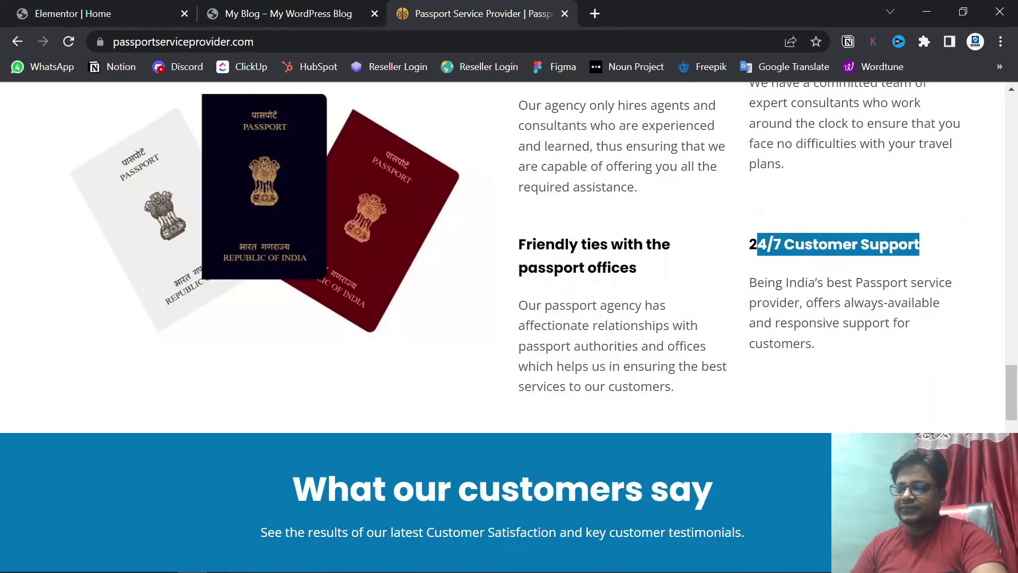
{"action": "left_click", "coordinate": [57, 7]}
{"action": "left_click_drag", "start_coordinate": [141, 237], "coordinate": [14, 235]}
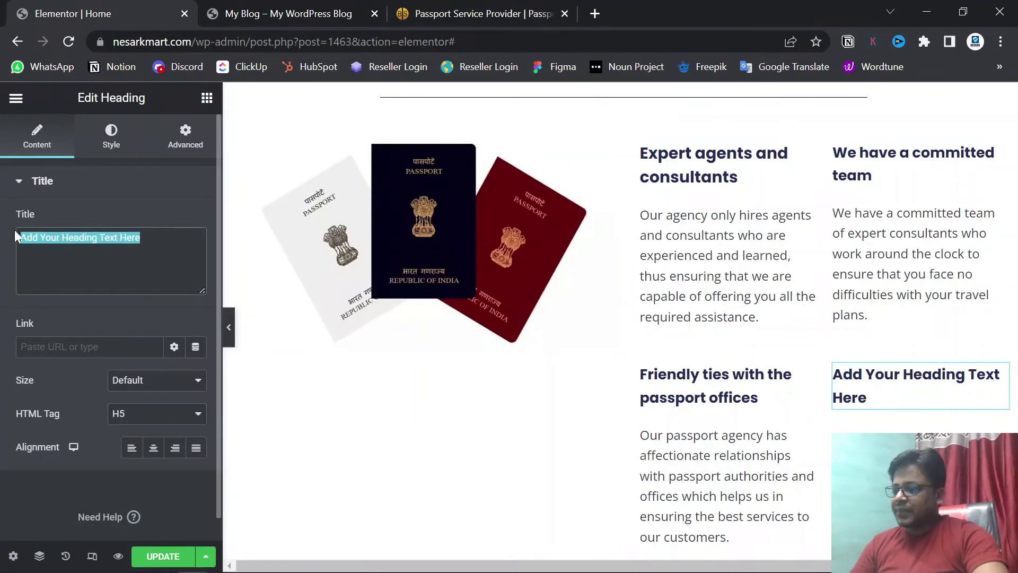
{"action": "type", "text": "24/7 Customer Support"}
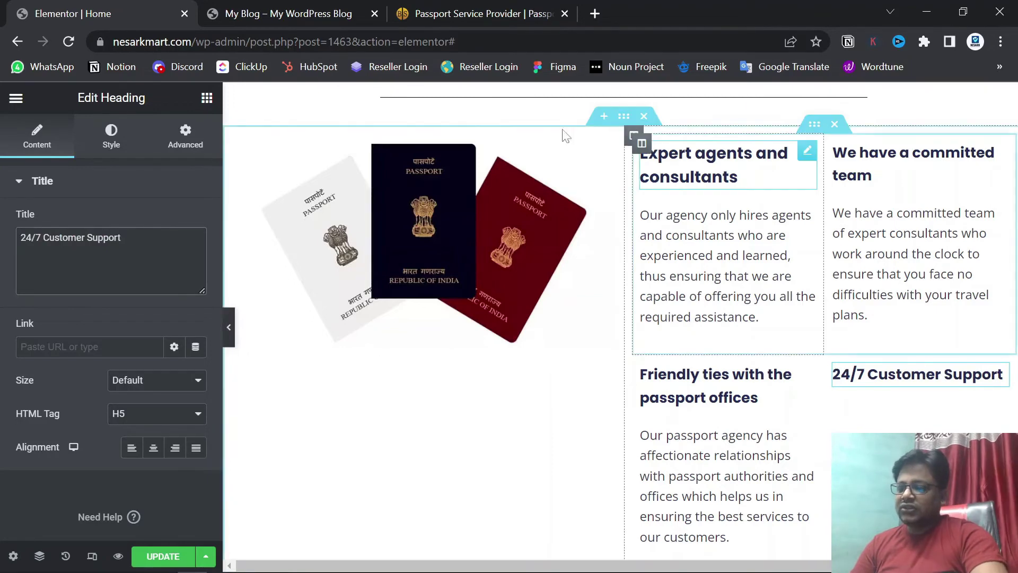
- Add a Text Editor widget below "24/7 Customer Support" and replace its placeholder with the matching reference-site paragraph
{"action": "left_click", "coordinate": [207, 97]}
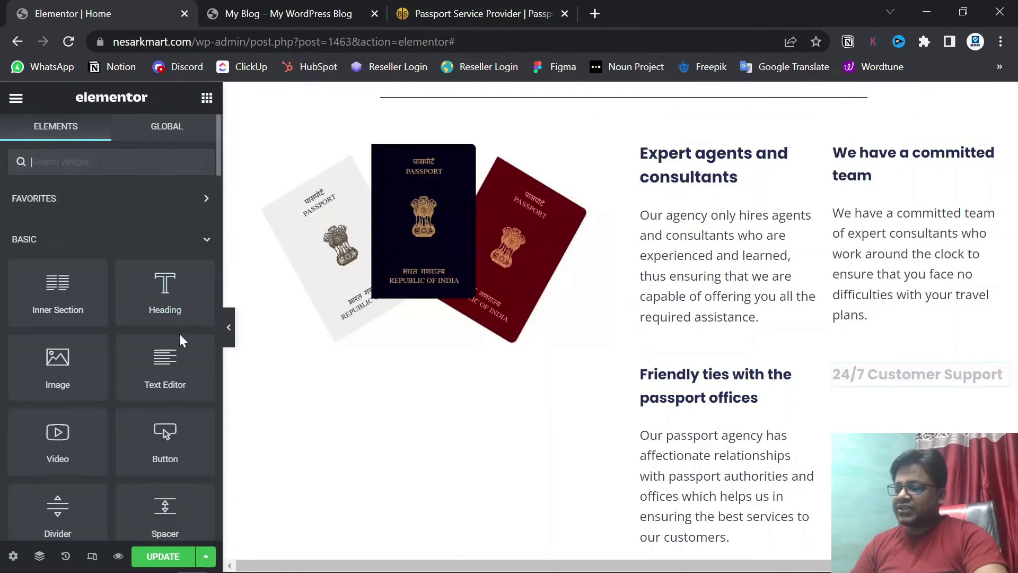
{"action": "left_click_drag", "start_coordinate": [156, 395], "coordinate": [909, 392]}
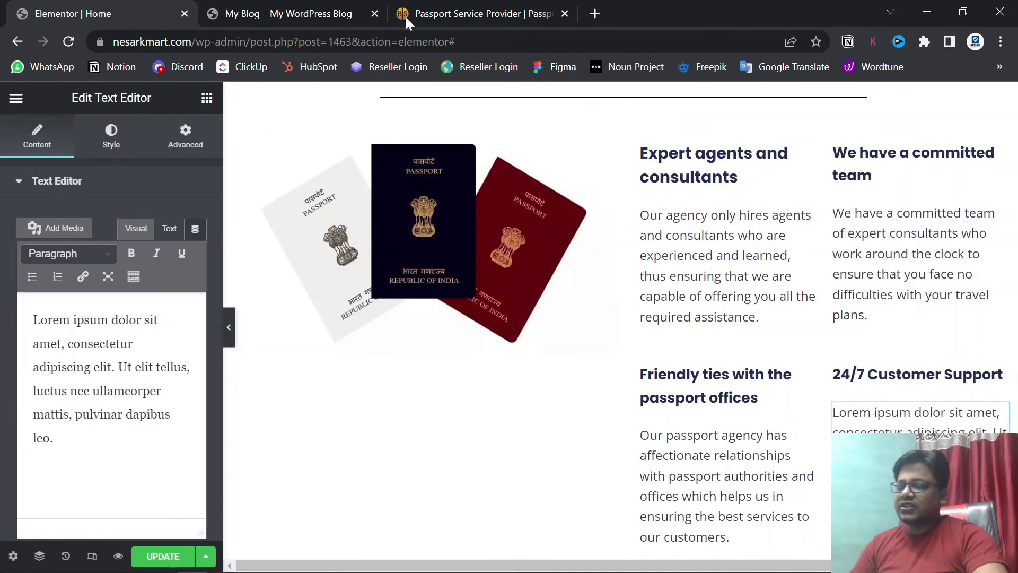
{"action": "left_click", "coordinate": [463, 7]}
{"action": "left_click_drag", "start_coordinate": [826, 354], "coordinate": [752, 298]}
{"action": "key", "text": "ctrl+c"}
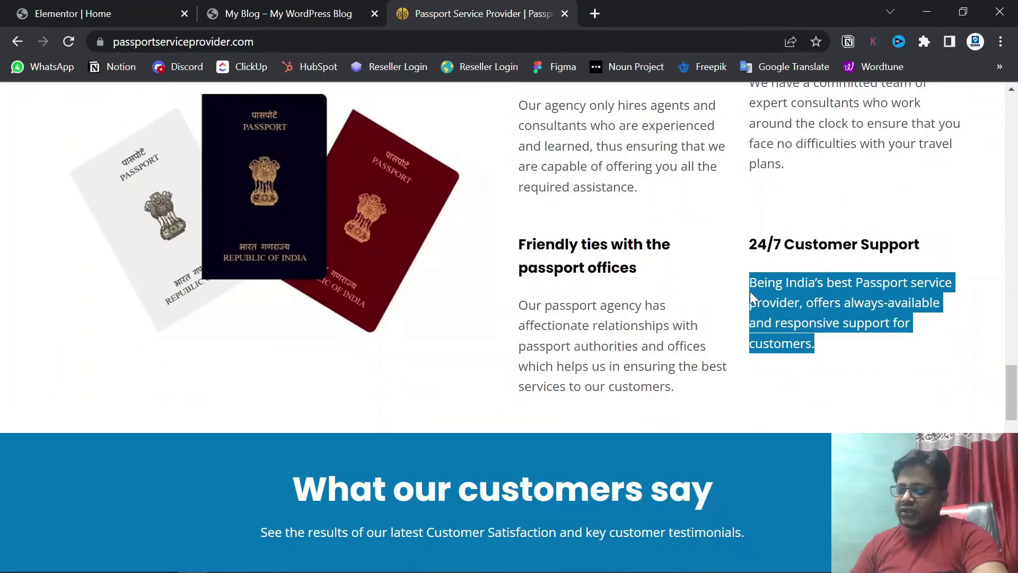
{"action": "left_click", "coordinate": [141, 8]}
{"action": "key", "text": "ctrl+a"}
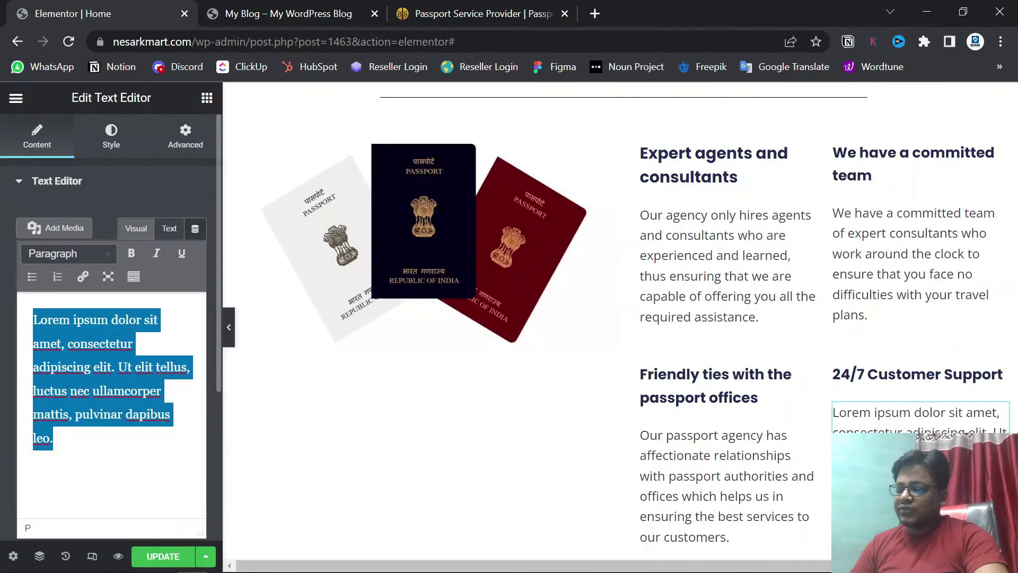
{"action": "key", "text": "ctrl+v"}
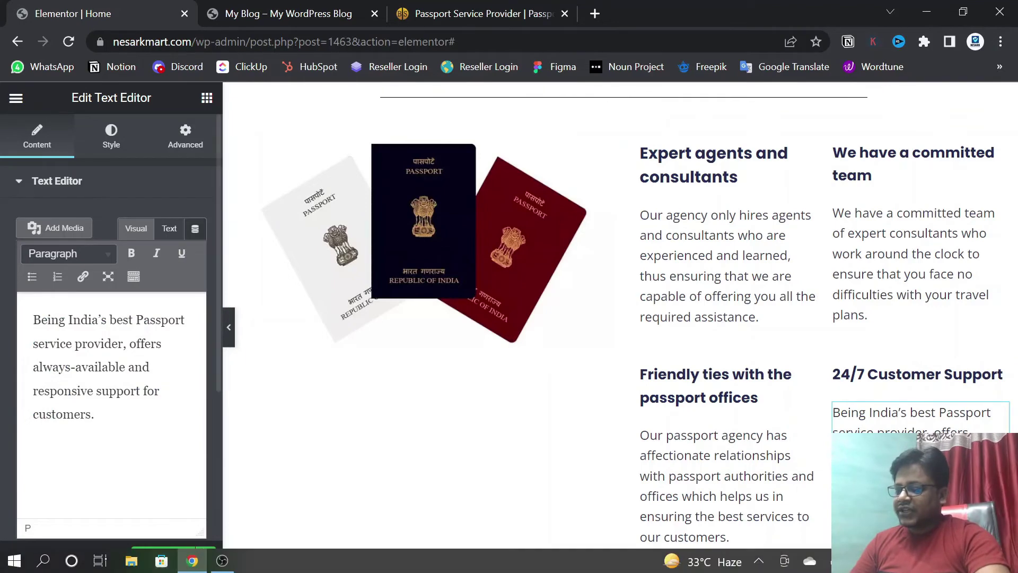
- Update the Home page and reload the live site to review the four trust-factor text blocks
{"action": "left_click", "coordinate": [162, 556]}
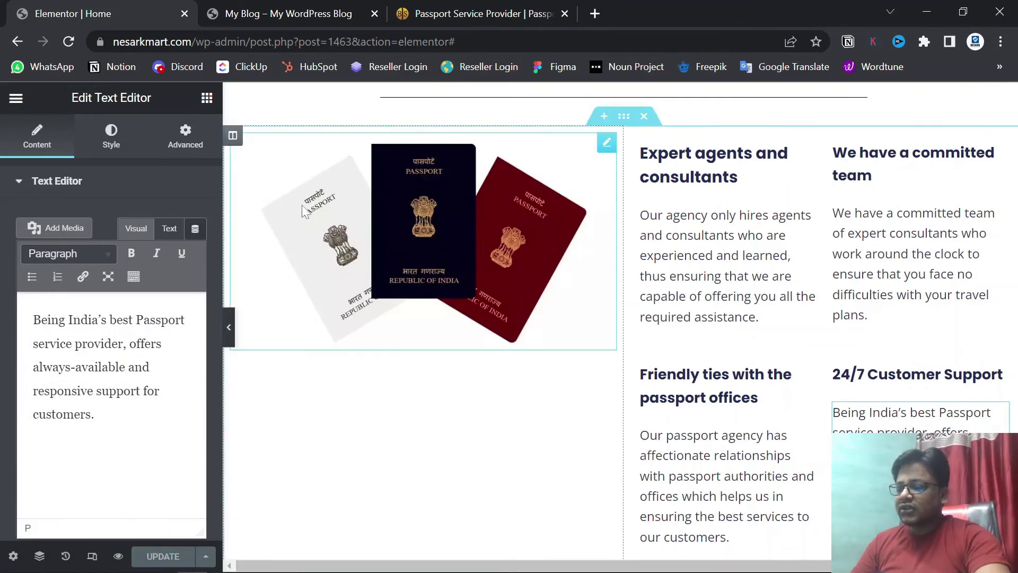
{"action": "key", "text": "ctrl+Tab"}
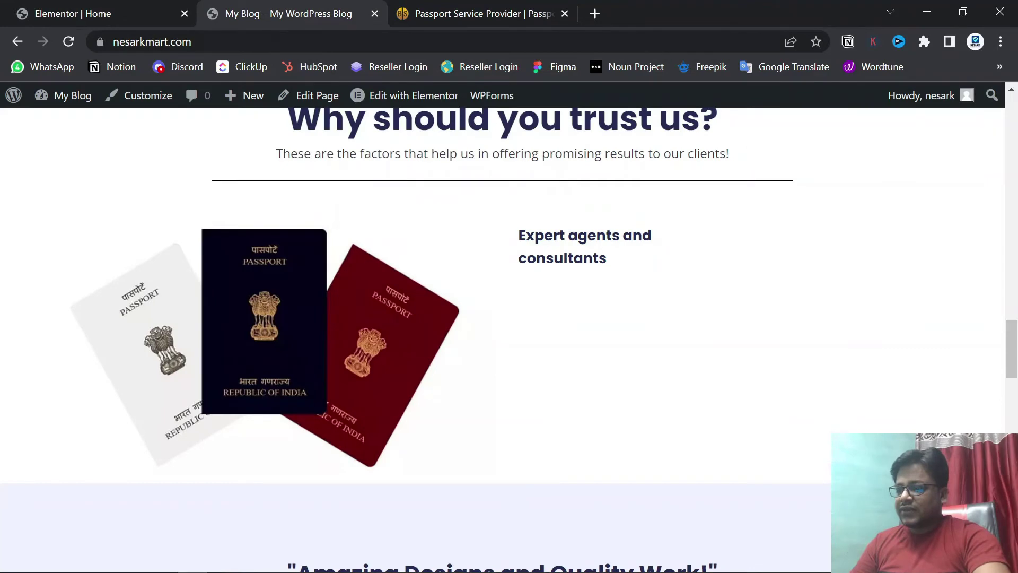
{"action": "left_click", "coordinate": [69, 41]}
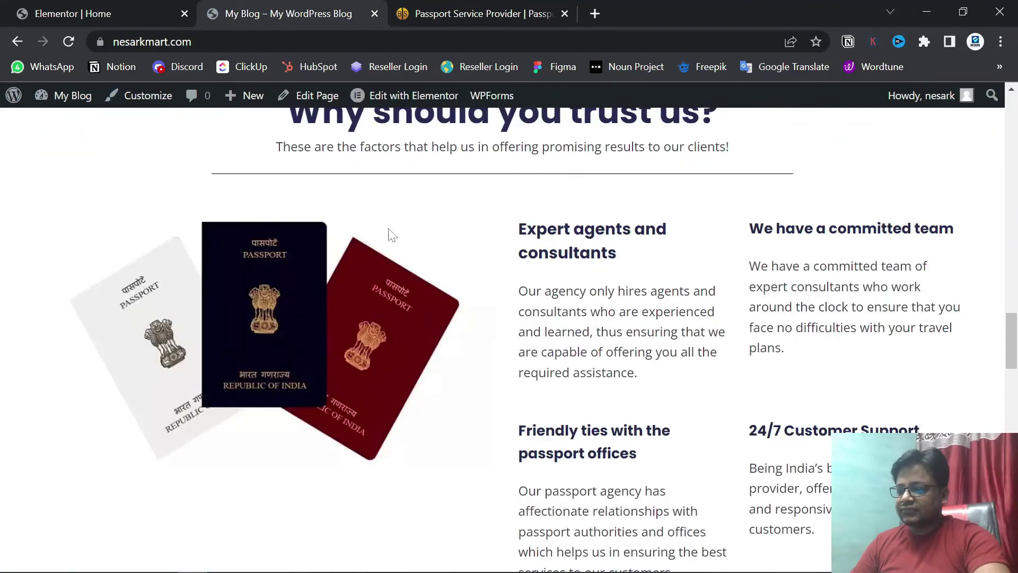
{"action": "scroll", "coordinate": [708, 345], "scroll_direction": "down", "scroll_amount": 4}
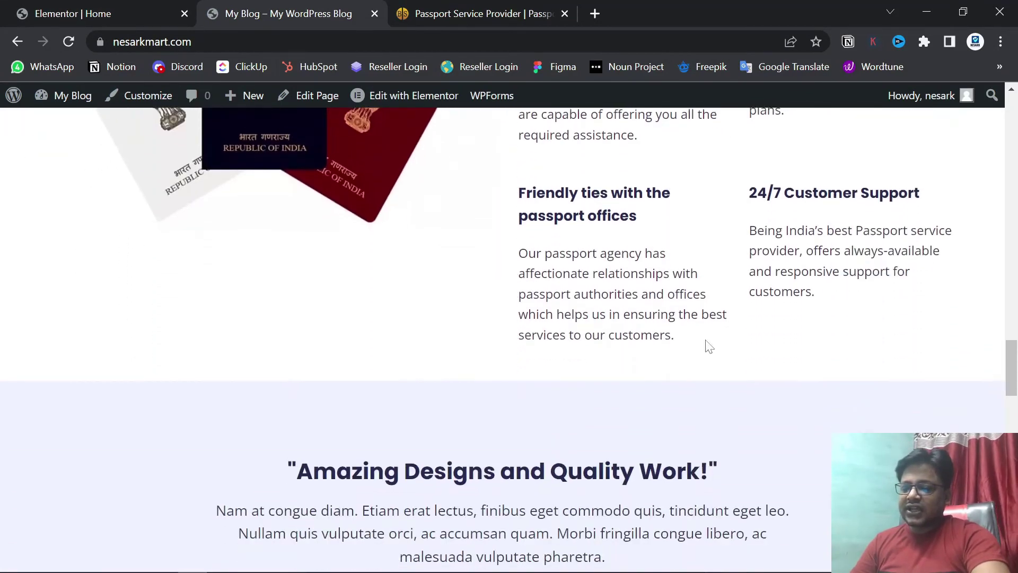
{"action": "scroll", "coordinate": [708, 345], "scroll_direction": "up", "scroll_amount": 3}
{"action": "scroll", "coordinate": [709, 346], "scroll_direction": "up", "scroll_amount": 2}
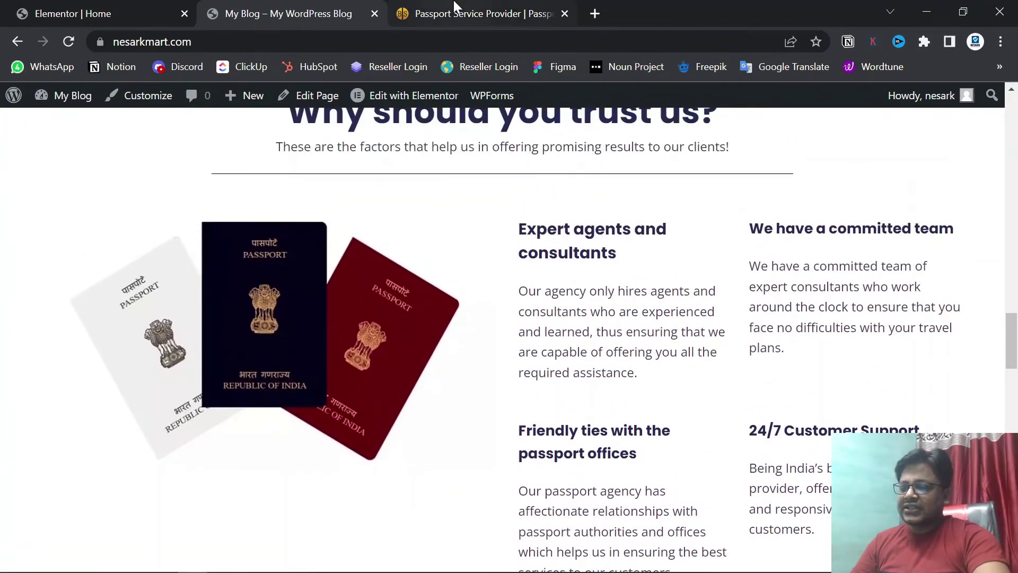
- Compare the passport image's vertical position in the trust section between the reference site and the live page
{"action": "left_click", "coordinate": [462, 12]}
{"action": "scroll", "coordinate": [762, 355], "scroll_direction": "up", "scroll_amount": 4}
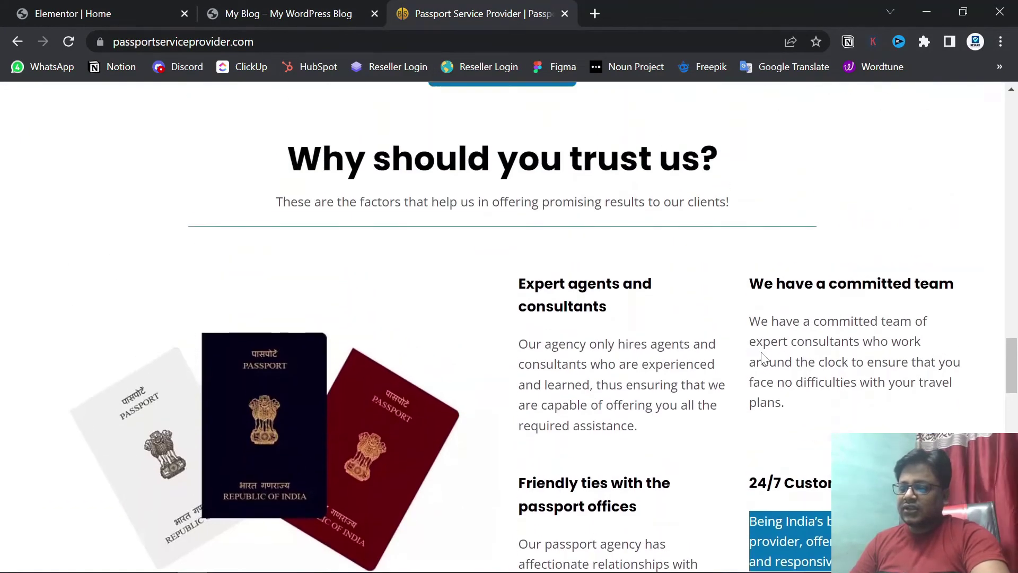
{"action": "scroll", "coordinate": [761, 352], "scroll_direction": "down", "scroll_amount": 3}
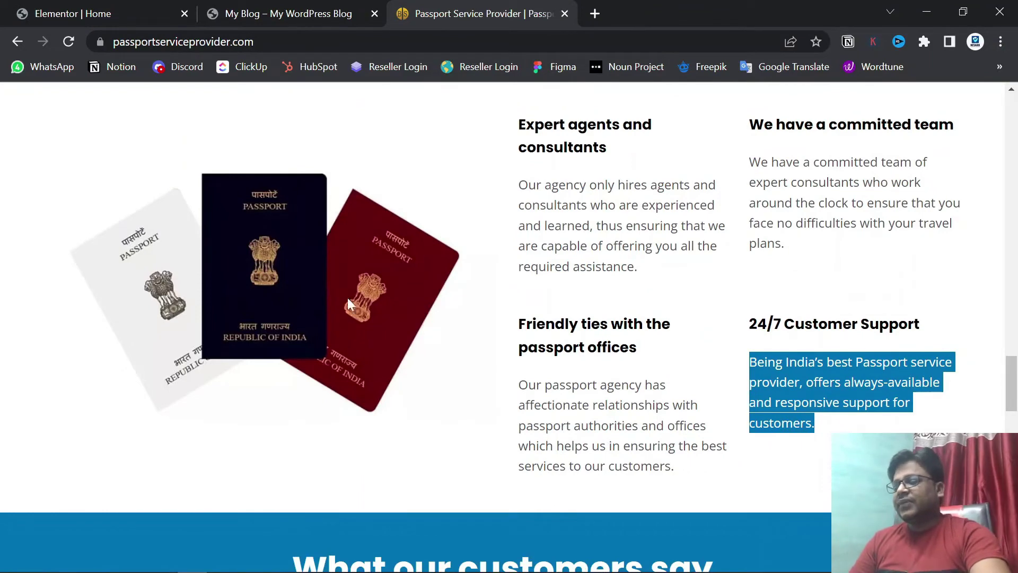
{"action": "scroll", "coordinate": [352, 308], "scroll_direction": "up", "scroll_amount": 2}
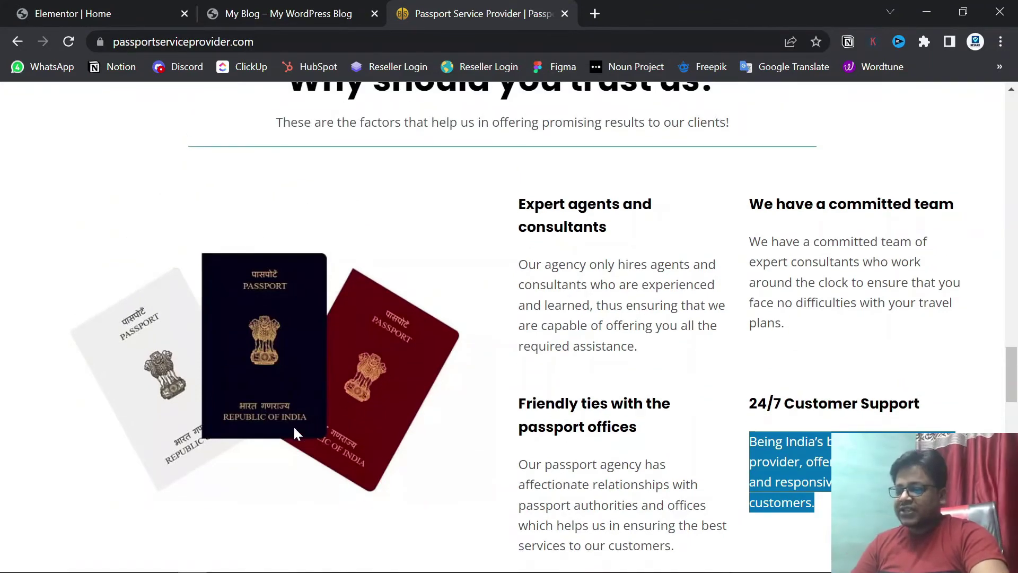
{"action": "left_click", "coordinate": [266, 12]}
{"action": "scroll", "coordinate": [269, 348], "scroll_direction": "up", "scroll_amount": 2}
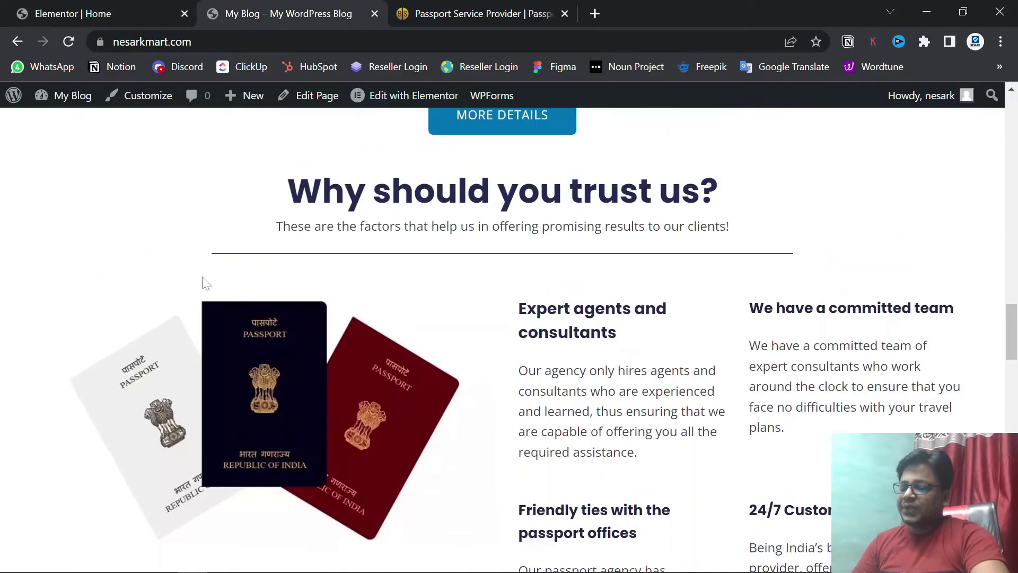
- Add a 50 px Spacer widget above the passport image and update the Home page
{"action": "left_click", "coordinate": [60, 11]}
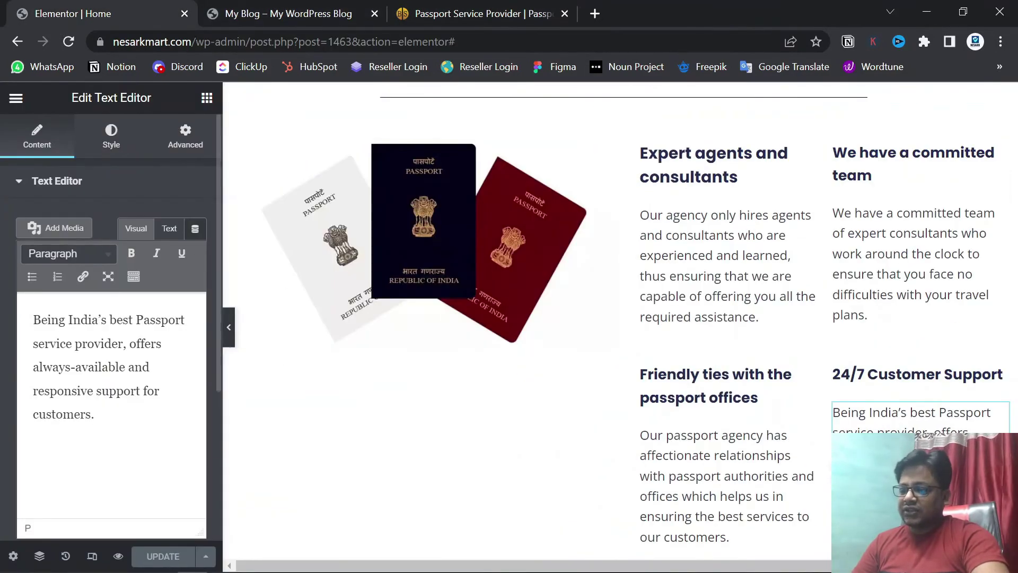
{"action": "left_click", "coordinate": [207, 99]}
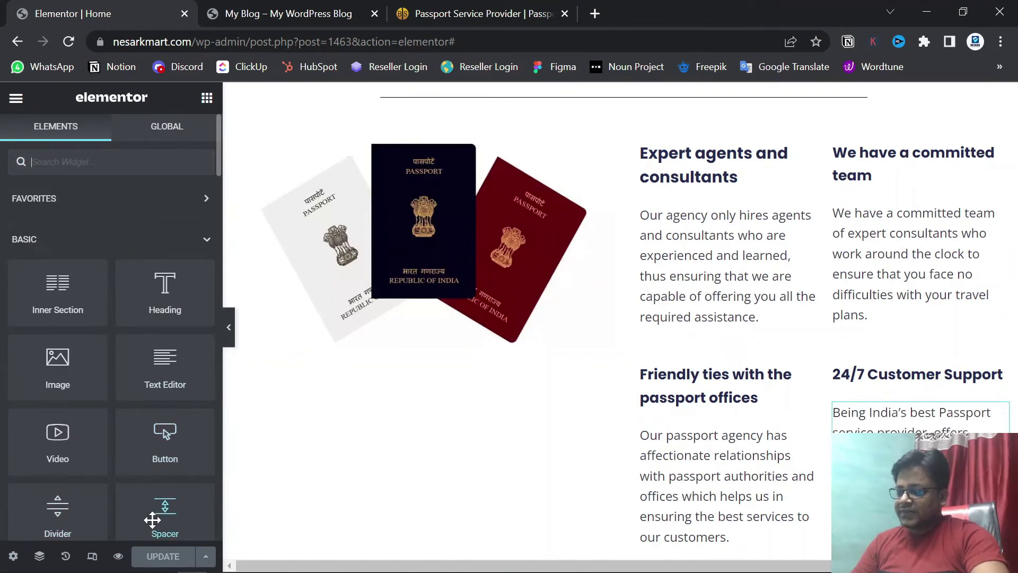
{"action": "left_click_drag", "start_coordinate": [153, 519], "coordinate": [356, 170]}
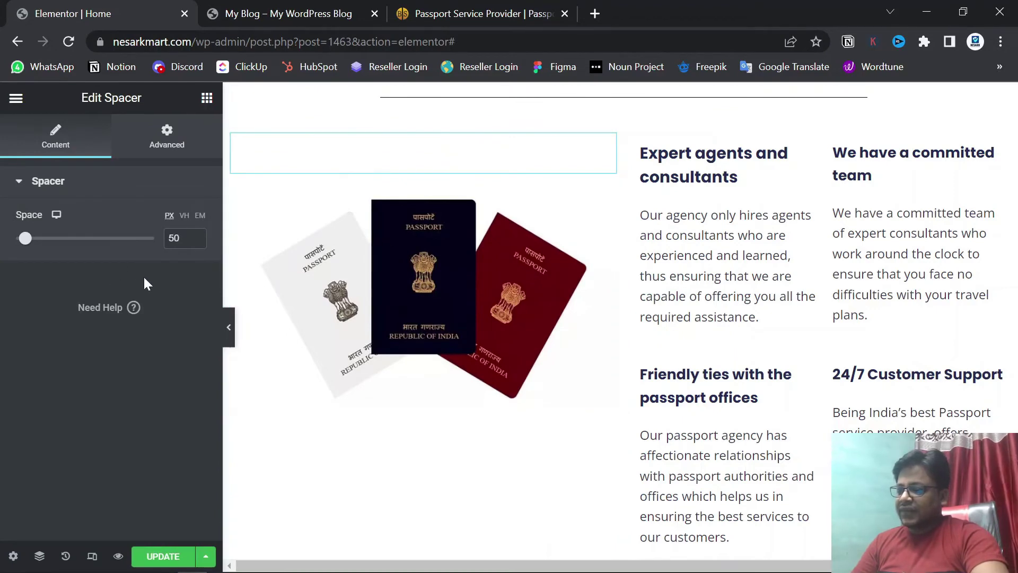
{"action": "left_click", "coordinate": [170, 553]}
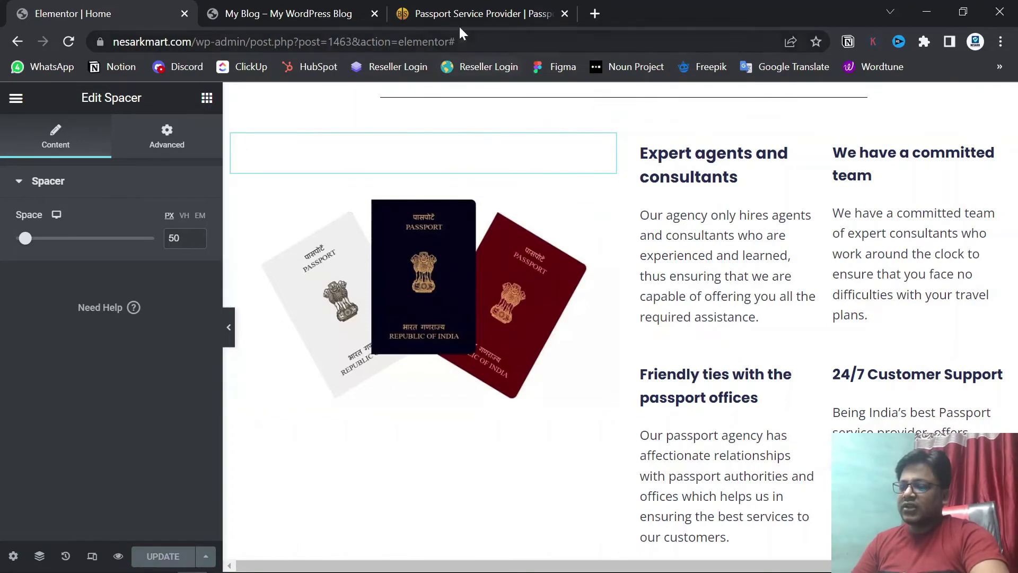
- Reload the live page and compare the "Why should you trust us?" section's image spacing and layout with the reference site
{"action": "left_click", "coordinate": [268, 11]}
{"action": "left_click", "coordinate": [68, 35]}
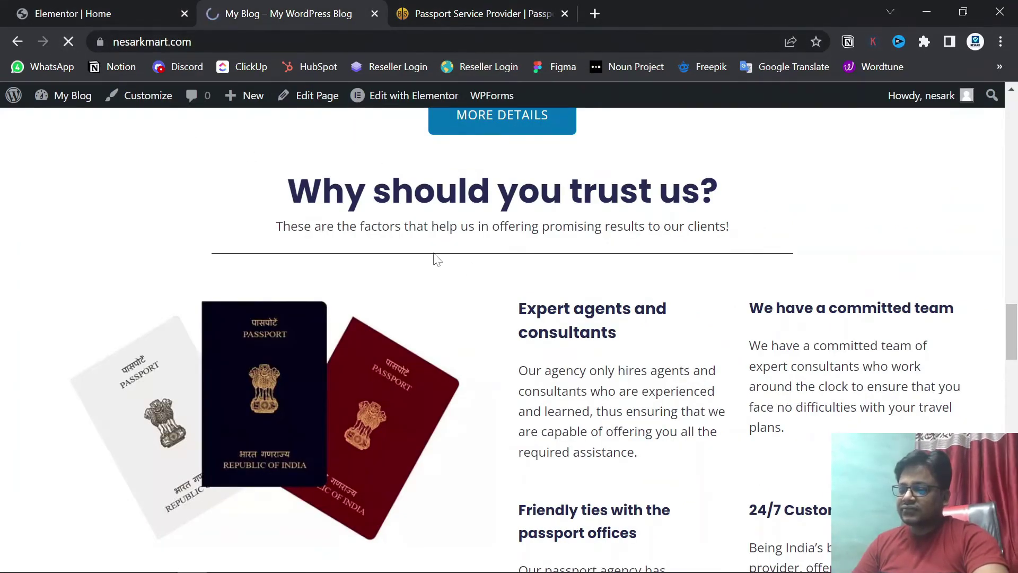
{"action": "scroll", "coordinate": [509, 339], "scroll_direction": "down", "scroll_amount": 6}
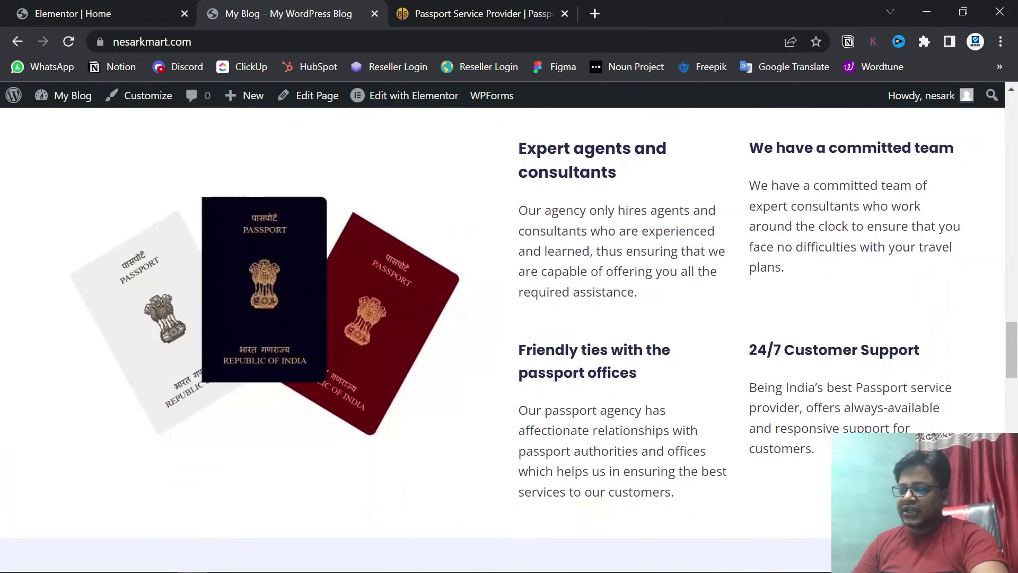
{"action": "scroll", "coordinate": [509, 339], "scroll_direction": "up", "scroll_amount": 3}
{"action": "scroll", "coordinate": [240, 241], "scroll_direction": "up", "scroll_amount": 3}
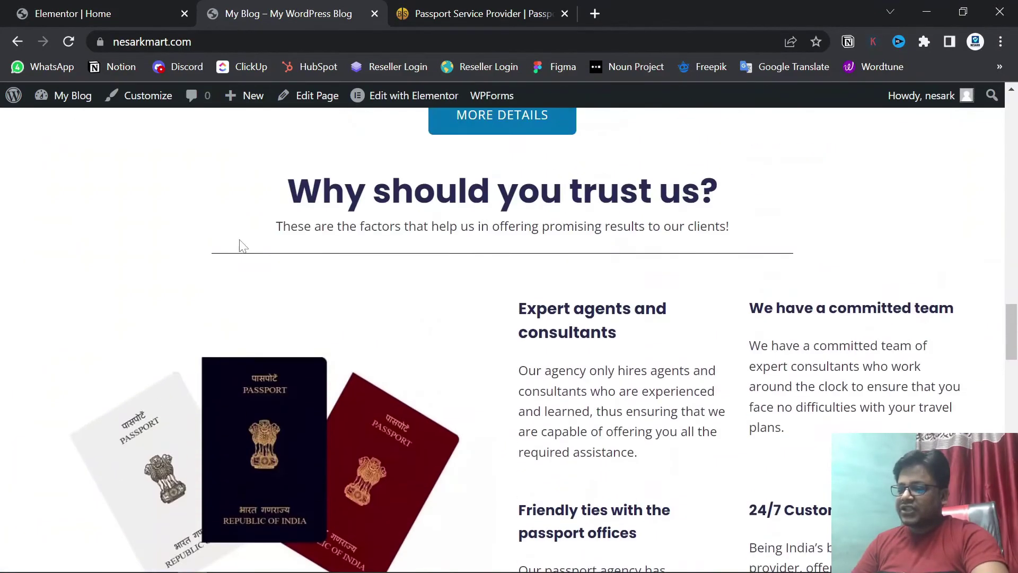
{"action": "scroll", "coordinate": [439, 529], "scroll_direction": "down", "scroll_amount": 3}
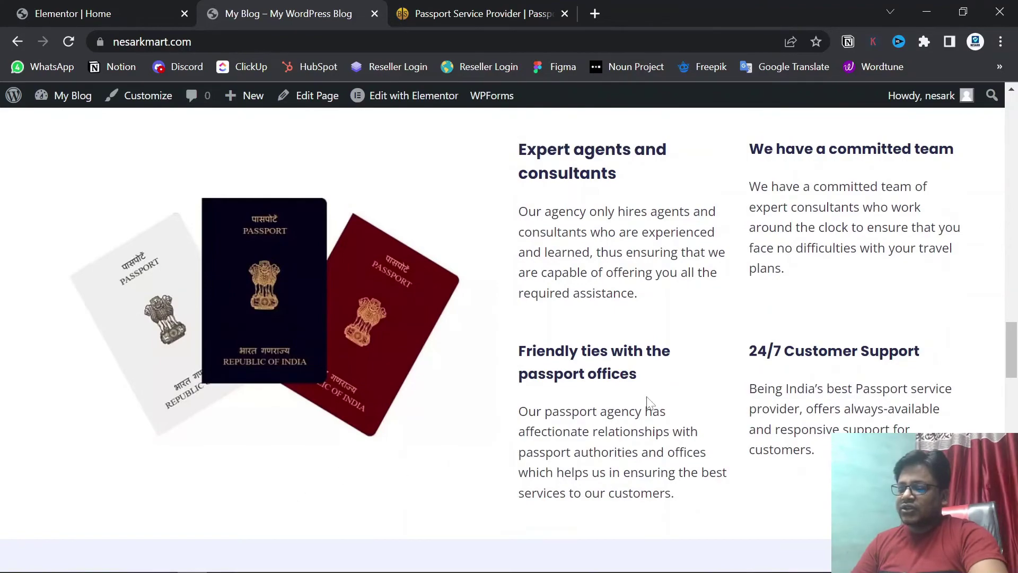
{"action": "scroll", "coordinate": [647, 403], "scroll_direction": "down", "scroll_amount": 3}
{"action": "scroll", "coordinate": [647, 403], "scroll_direction": "up", "scroll_amount": 3}
{"action": "scroll", "coordinate": [641, 398], "scroll_direction": "up", "scroll_amount": 4}
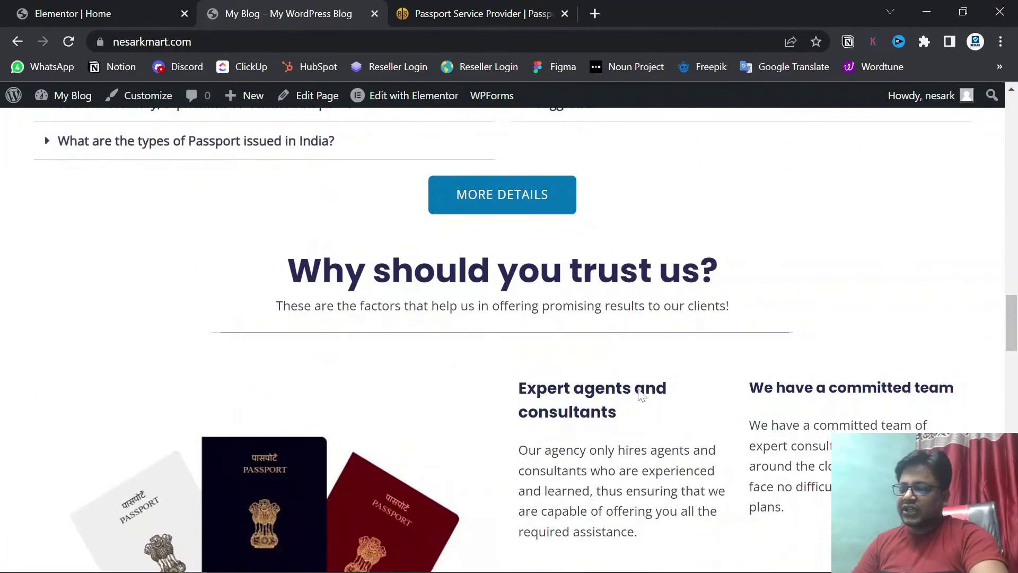
{"action": "scroll", "coordinate": [143, 197], "scroll_direction": "down", "scroll_amount": 2}
{"action": "left_click", "coordinate": [403, 12]}
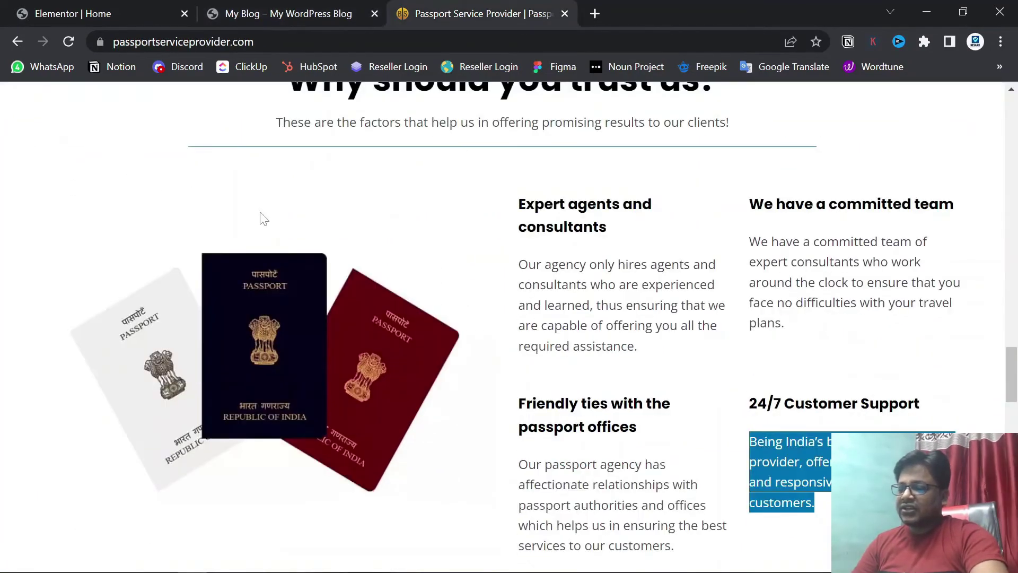
{"action": "scroll", "coordinate": [652, 393], "scroll_direction": "down", "scroll_amount": 3}
{"action": "scroll", "coordinate": [652, 393], "scroll_direction": "up", "scroll_amount": 4}
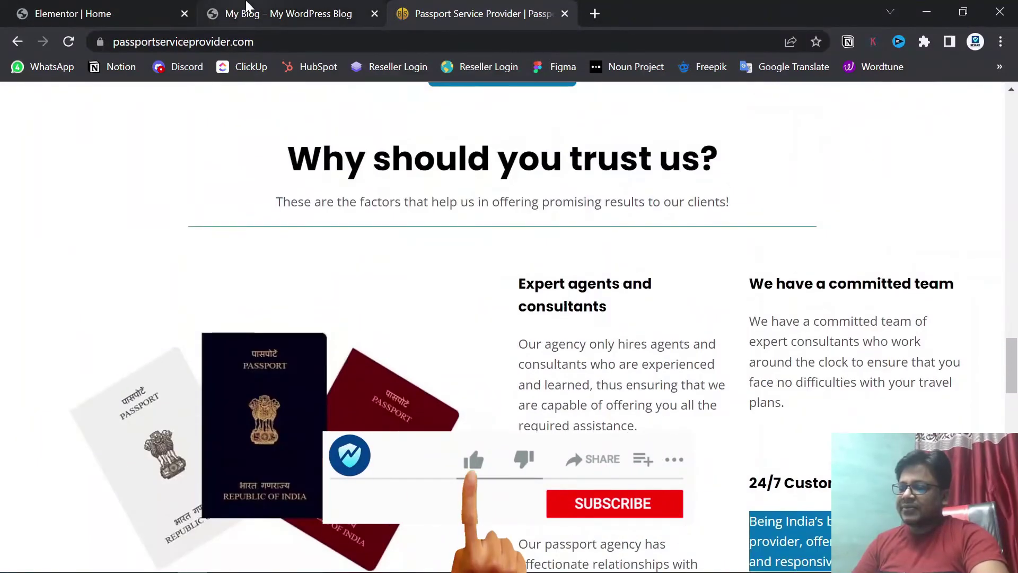
- Check the section following the trust blocks in the editor against the reference site's "What our customers say" testimonials
{"action": "left_click", "coordinate": [91, 17]}
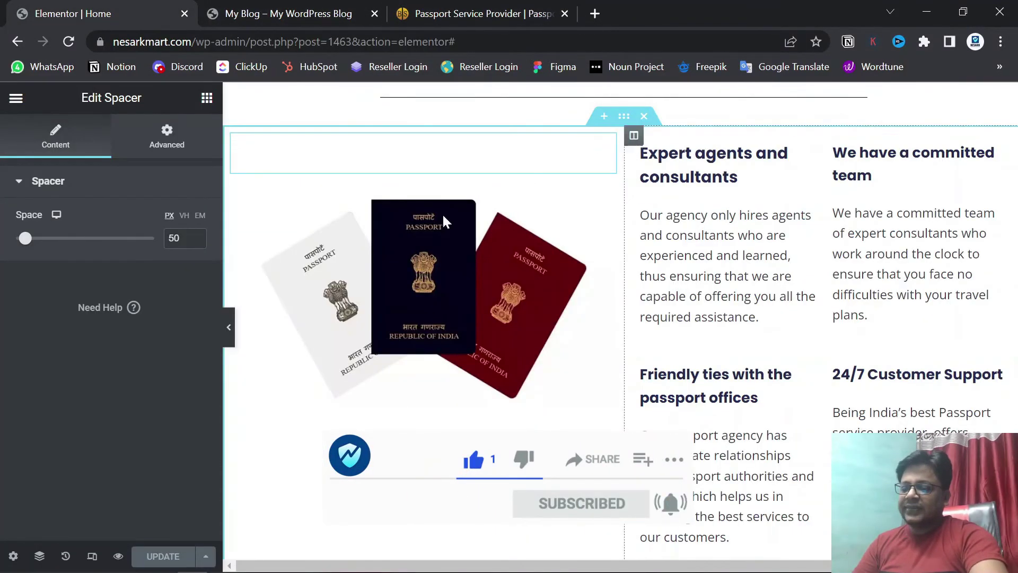
{"action": "scroll", "coordinate": [891, 356], "scroll_direction": "down", "scroll_amount": 5}
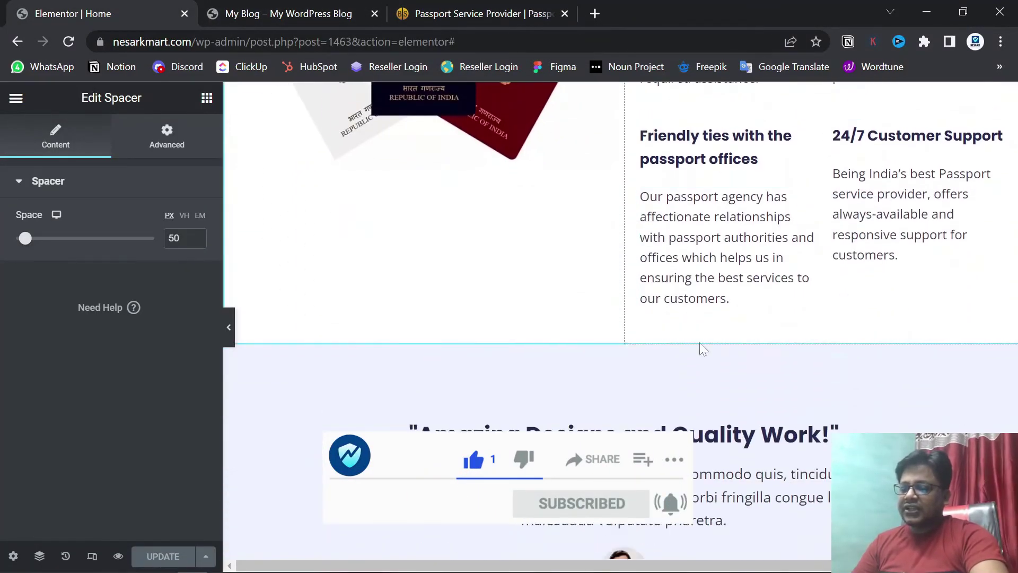
{"action": "scroll", "coordinate": [518, 334], "scroll_direction": "up", "scroll_amount": 3}
{"action": "left_click", "coordinate": [477, 13]}
{"action": "scroll", "coordinate": [679, 295], "scroll_direction": "down", "scroll_amount": 7}
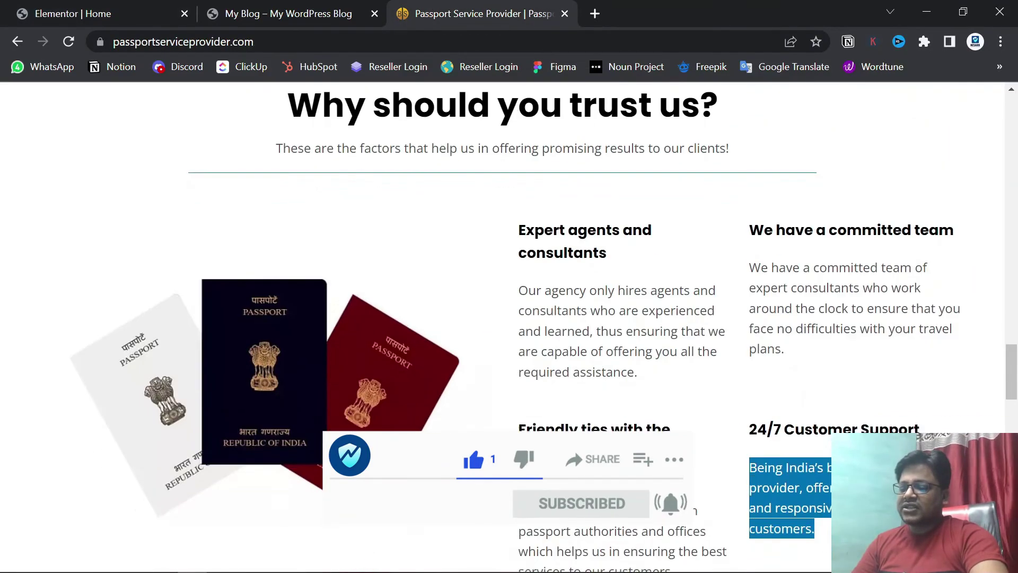
{"action": "scroll", "coordinate": [152, 125], "scroll_direction": "down", "scroll_amount": 2}
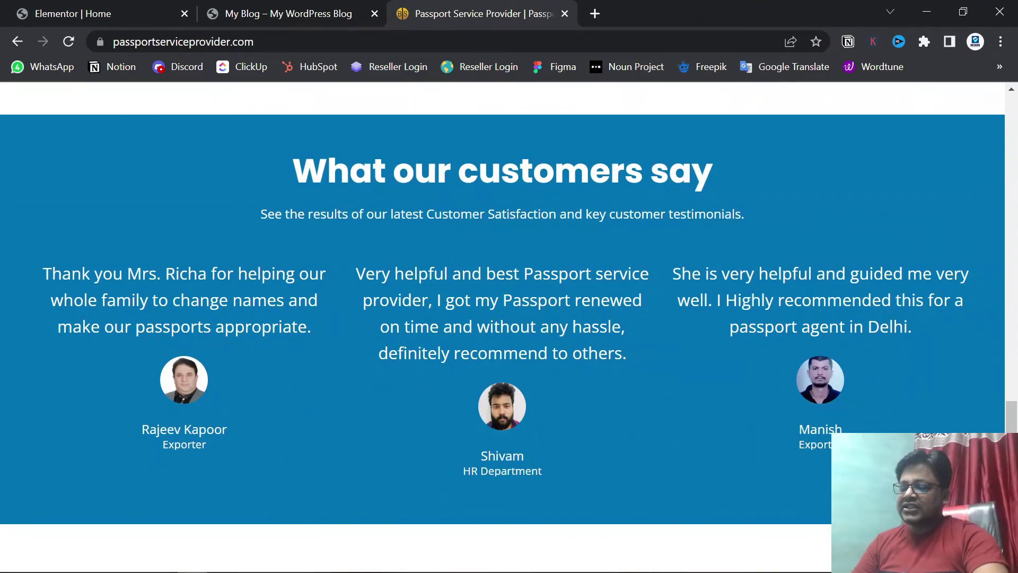
- Insert a new single-column section directly above the "Amazing Designs and Quality Work!" section on the Home page
{"action": "scroll", "coordinate": [697, 258], "scroll_direction": "down", "scroll_amount": 2}
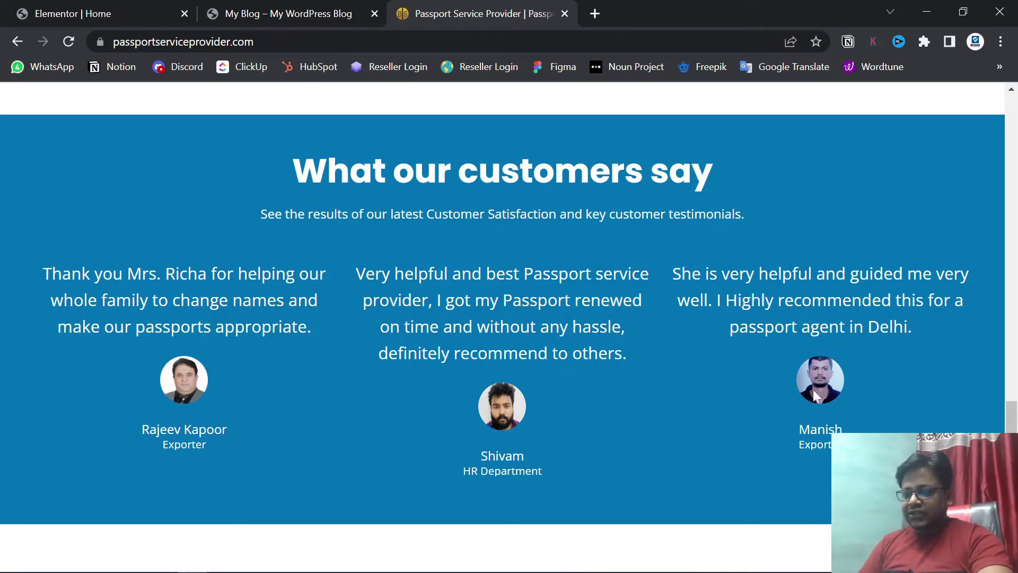
{"action": "key", "text": "ctrl+1"}
{"action": "scroll", "coordinate": [624, 220], "scroll_direction": "down", "scroll_amount": 2}
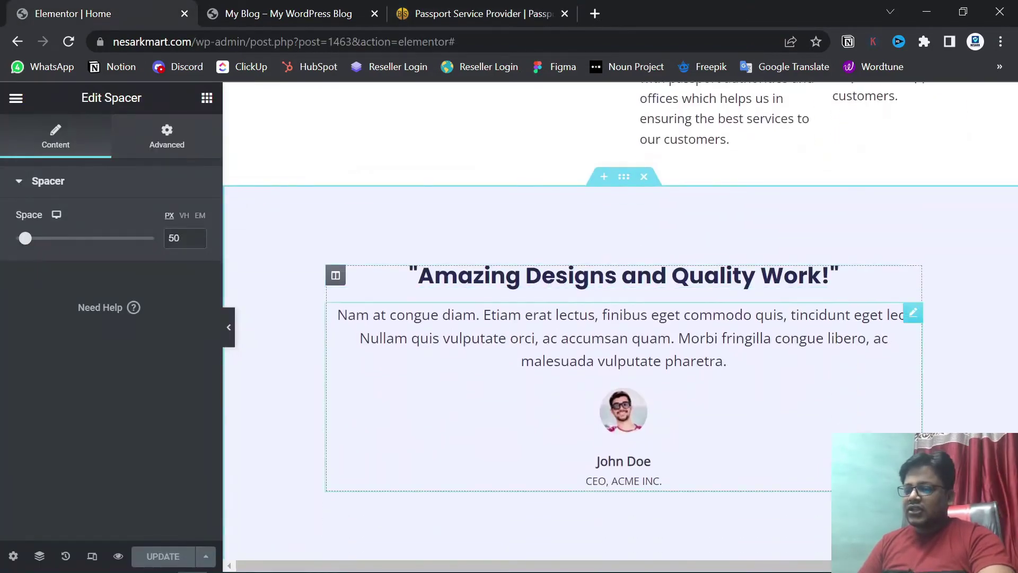
{"action": "left_click", "coordinate": [604, 176]}
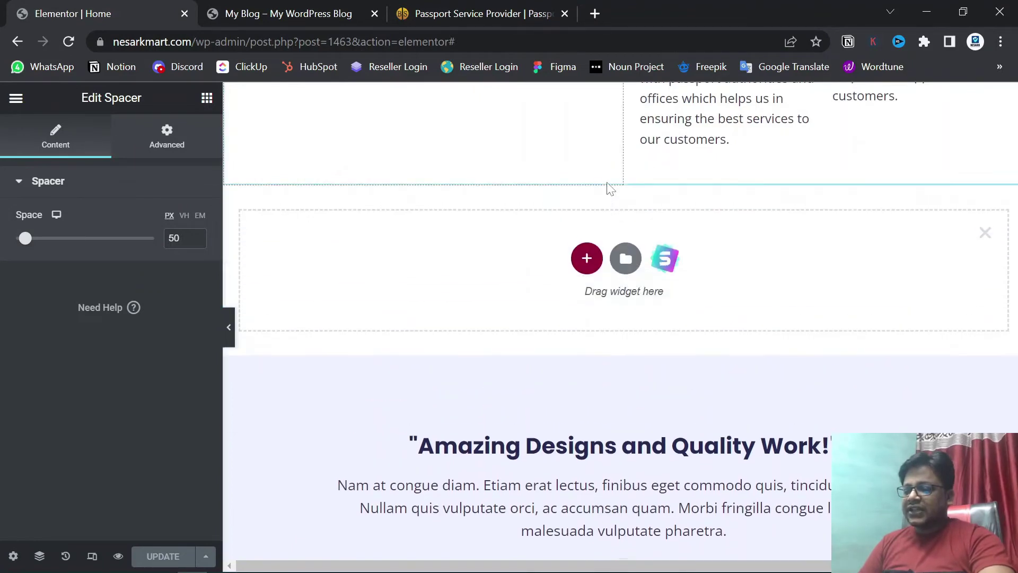
{"action": "left_click", "coordinate": [586, 257]}
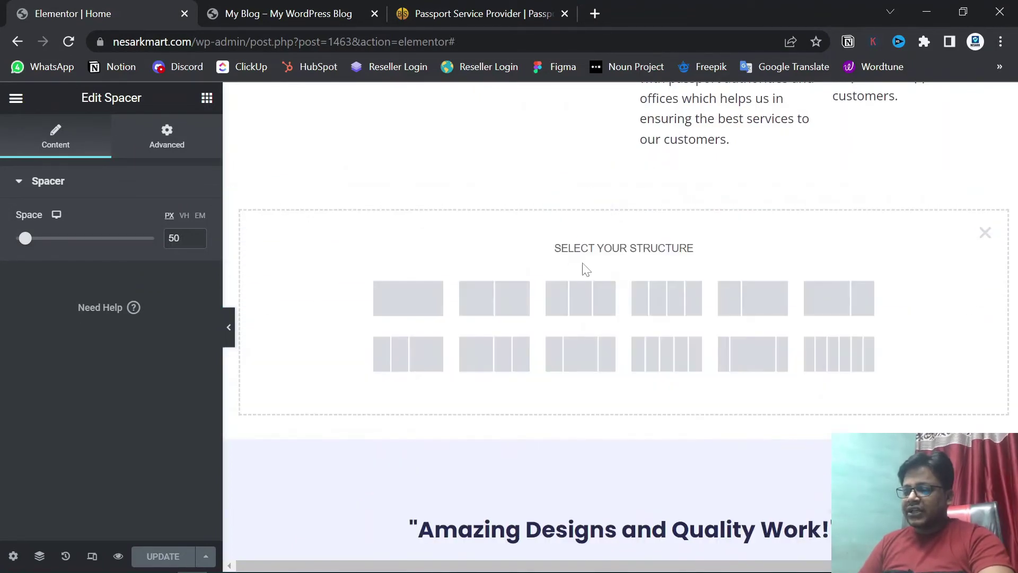
{"action": "left_click", "coordinate": [413, 307]}
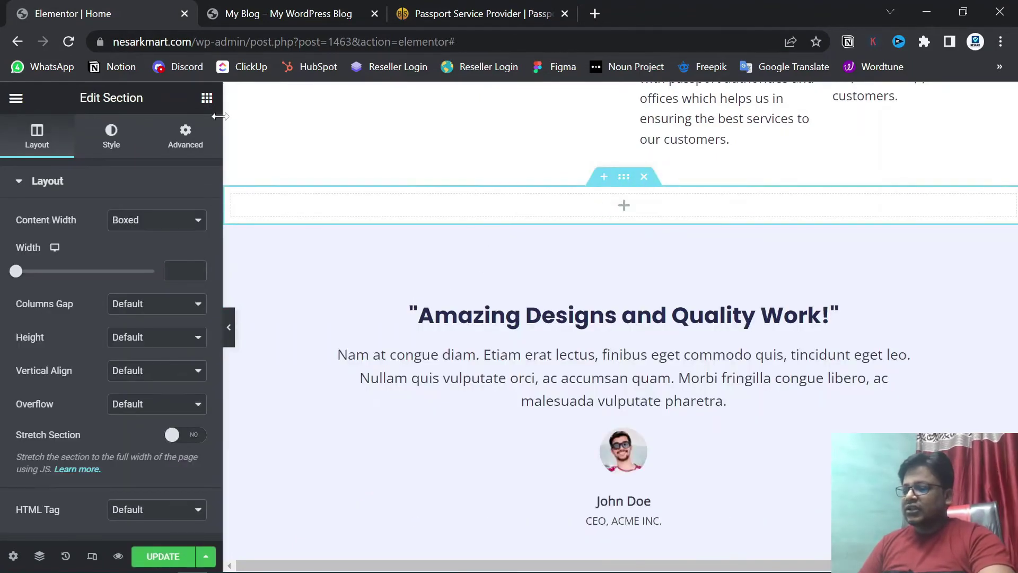
- Add a Heading widget to the new single-column section with the title "What our customers say" and center it
{"action": "left_click", "coordinate": [207, 98]}
{"action": "left_click_drag", "start_coordinate": [154, 300], "coordinate": [605, 212]}
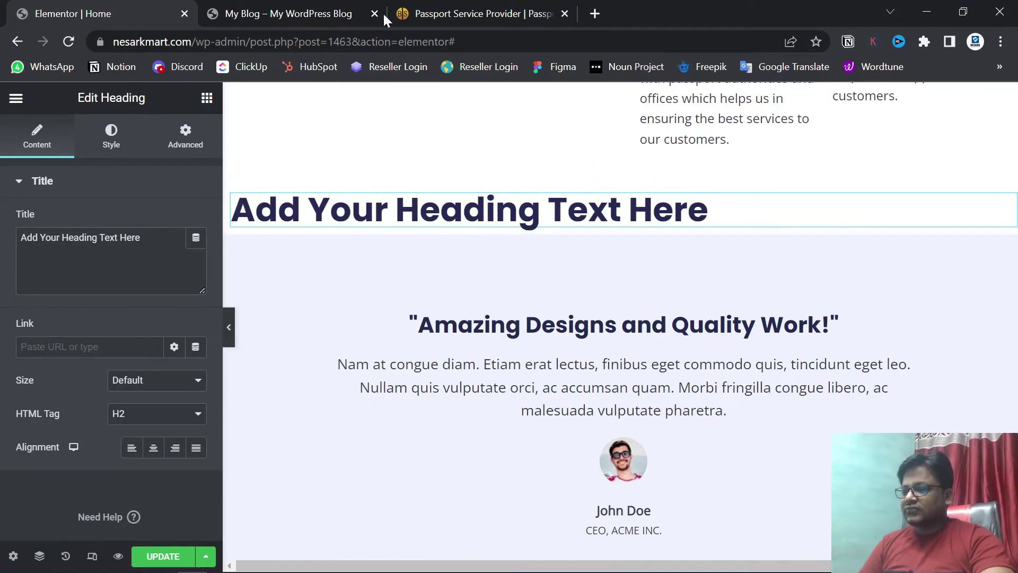
{"action": "left_click", "coordinate": [460, 4]}
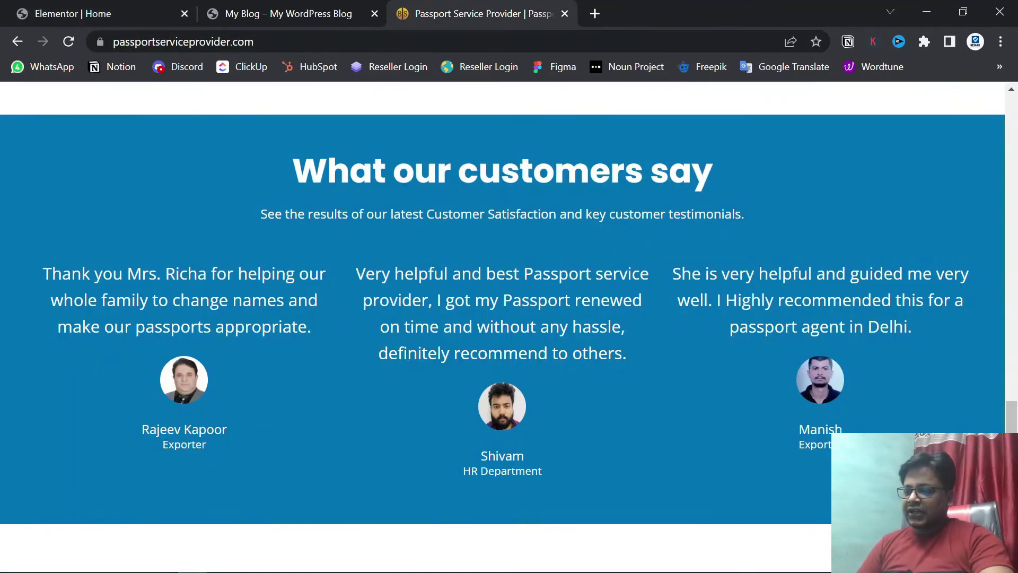
{"action": "left_click", "coordinate": [6, 12]}
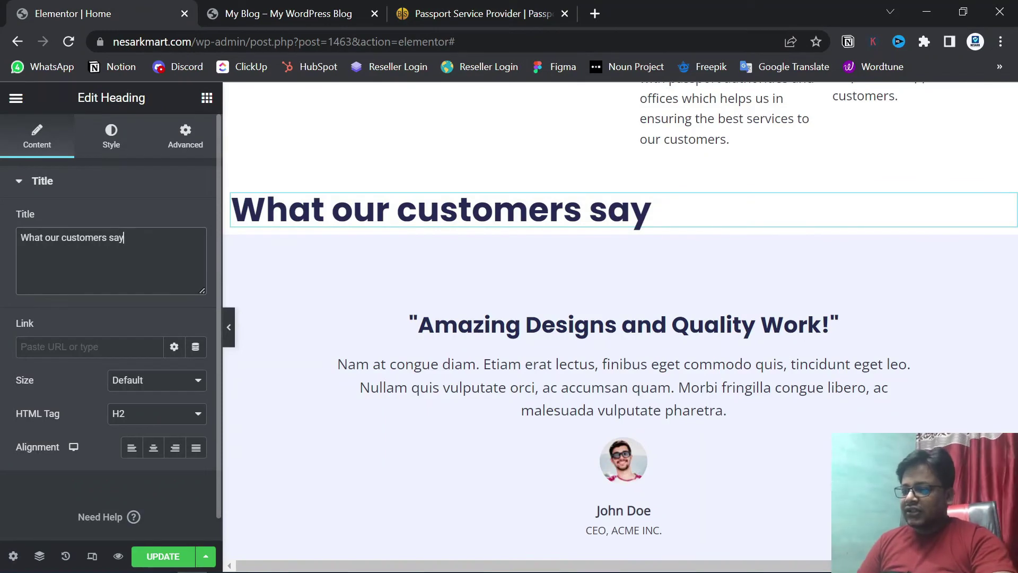
{"action": "left_click", "coordinate": [154, 450]}
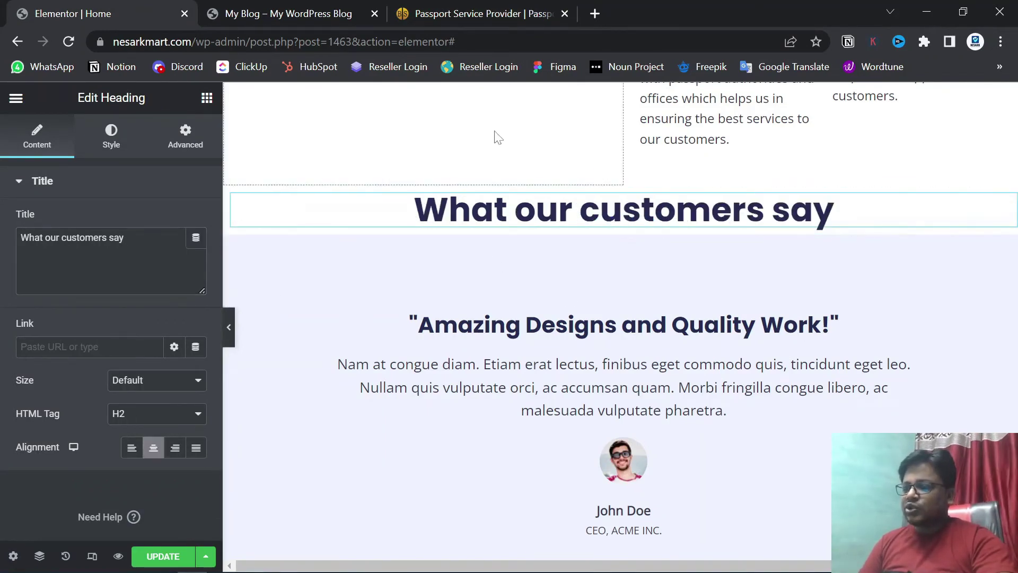
- Add a centered Text Editor widget below the heading reading "See the results of our latest Customer Satisfaction and key customer testimonials."
{"action": "left_click", "coordinate": [207, 100]}
{"action": "left_click_drag", "start_coordinate": [164, 379], "coordinate": [541, 230]}
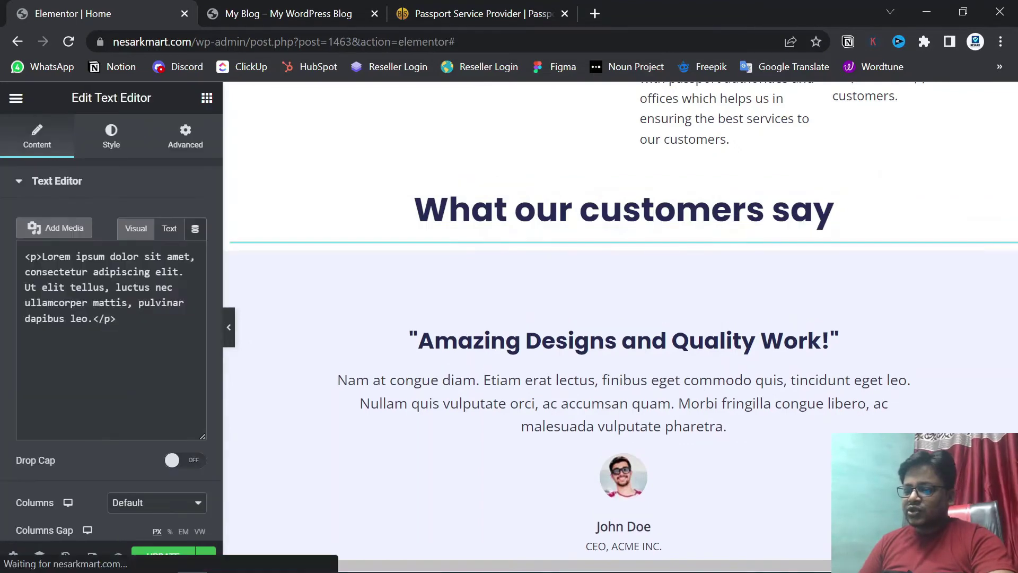
{"action": "left_click", "coordinate": [454, 7]}
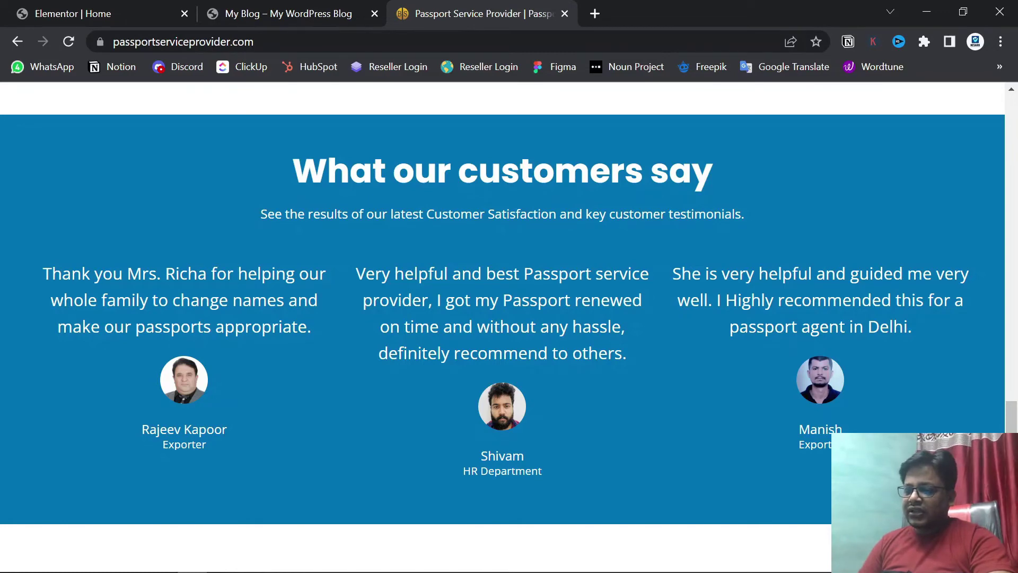
{"action": "left_click", "coordinate": [100, 11]}
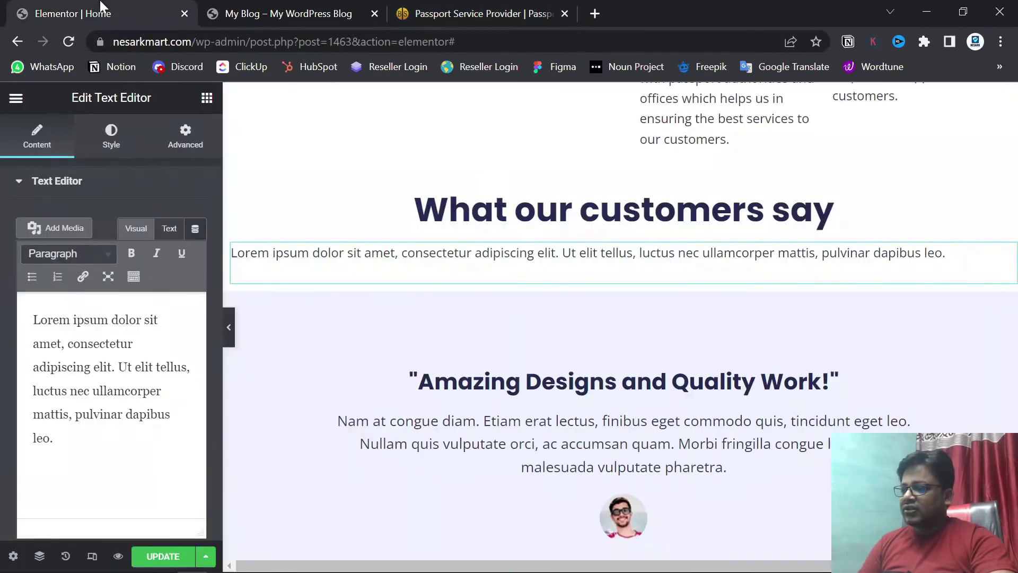
{"action": "left_click_drag", "start_coordinate": [54, 438], "coordinate": [33, 320]}
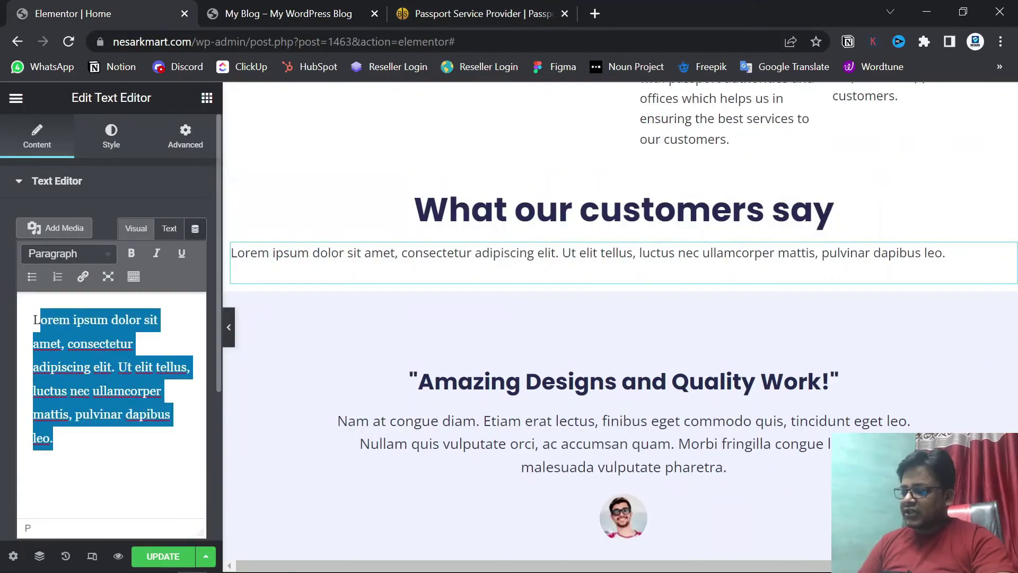
{"action": "type", "text": "See the results of our latest Customer Satisfaction and key customer testimonials."}
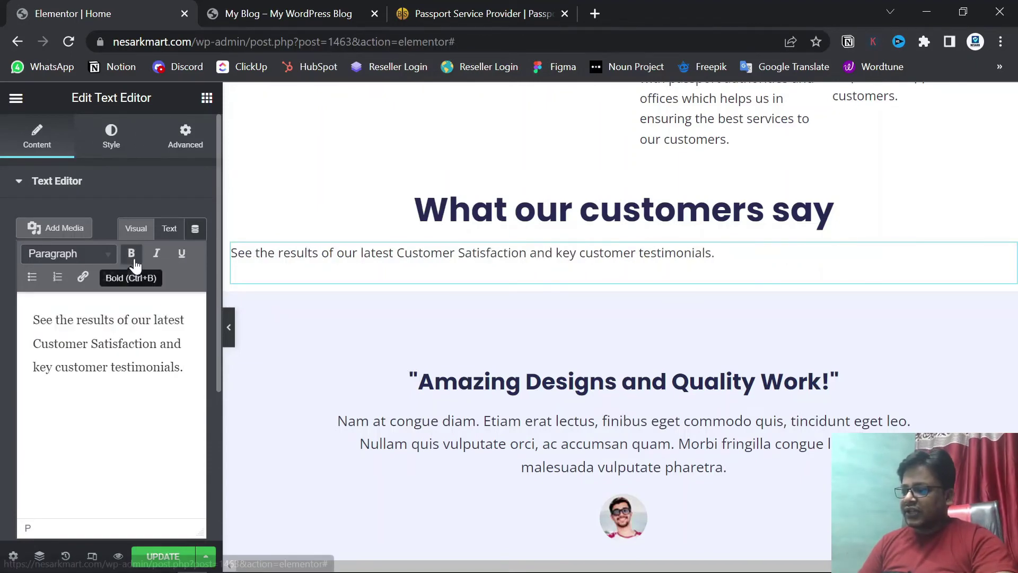
{"action": "left_click", "coordinate": [113, 139]}
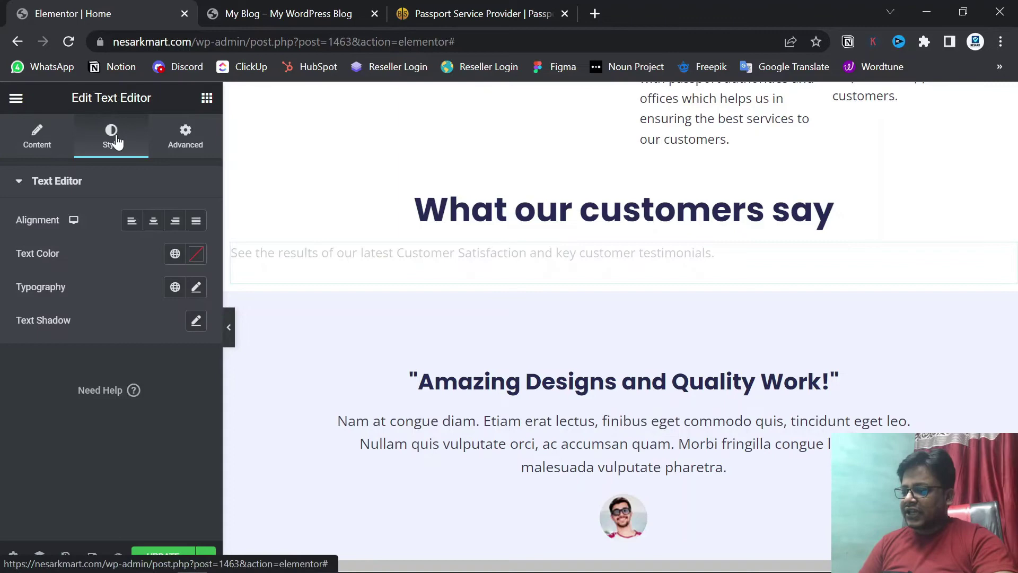
{"action": "left_click", "coordinate": [157, 225]}
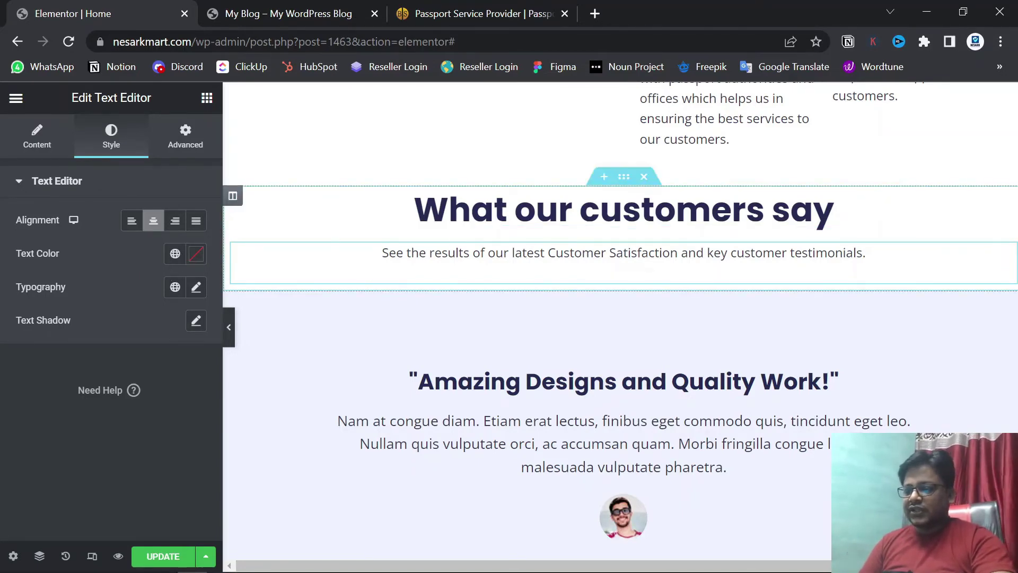
- Insert a three-column section below the "What our customers say" section, matching the reference site's testimonial layout, and update the page
{"action": "left_click", "coordinate": [449, 6]}
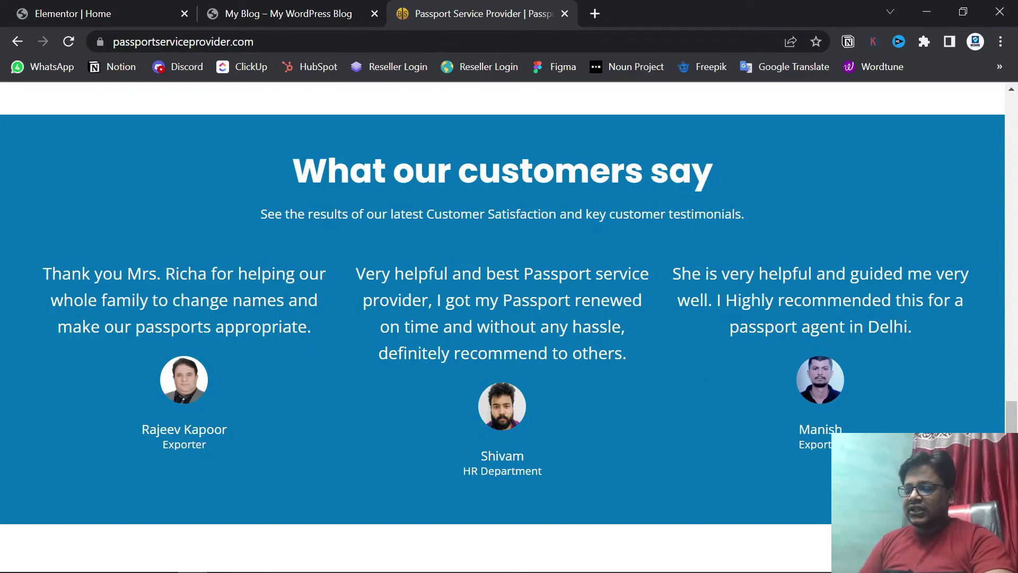
{"action": "left_click", "coordinate": [60, 7]}
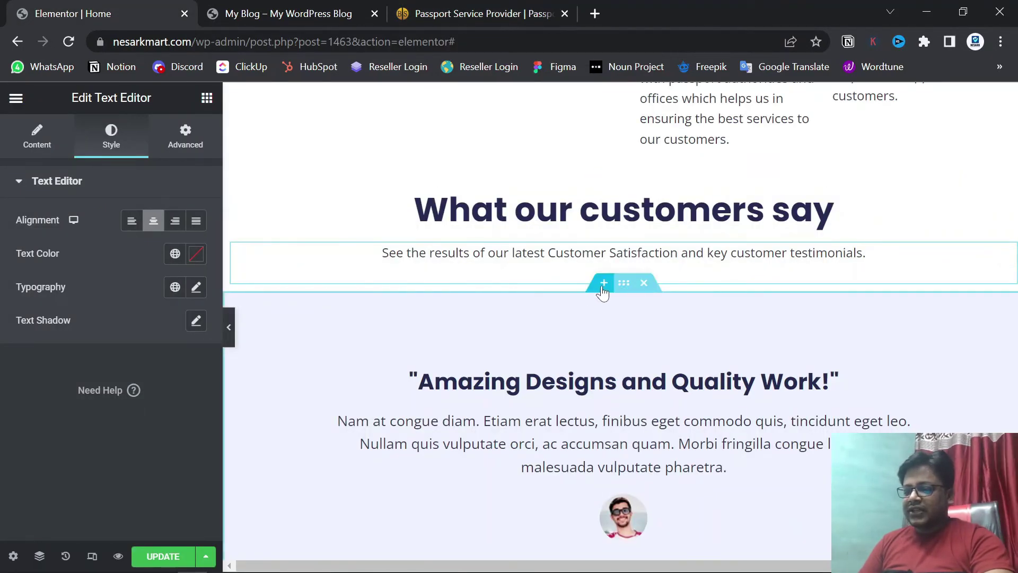
{"action": "left_click", "coordinate": [603, 286]}
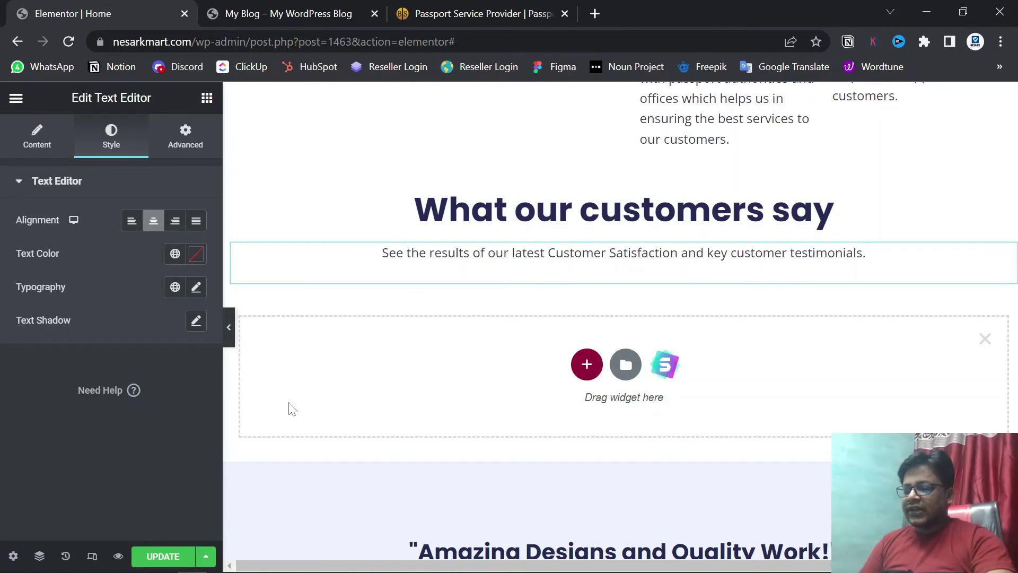
{"action": "left_click", "coordinate": [587, 366]}
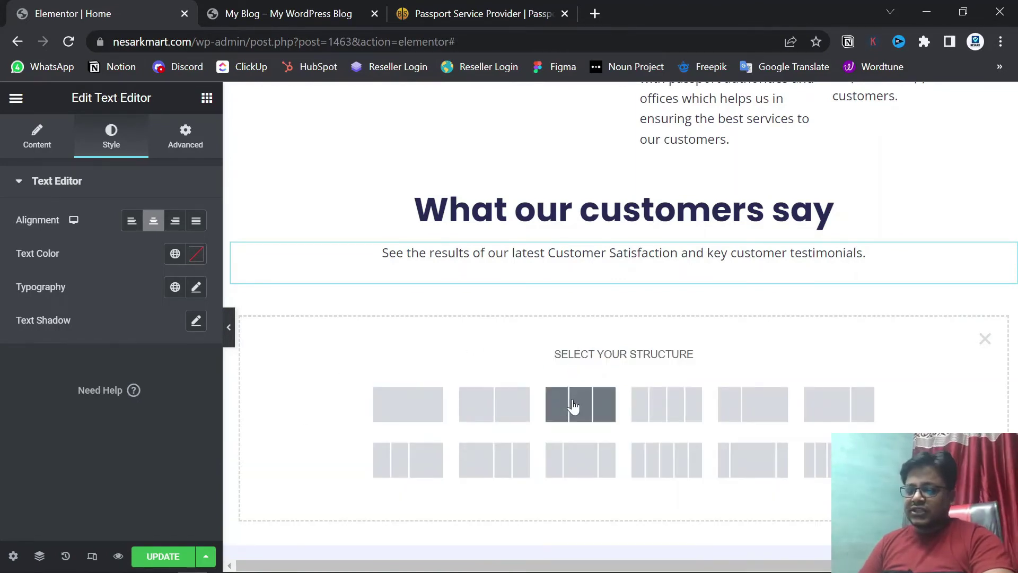
{"action": "left_click", "coordinate": [587, 400]}
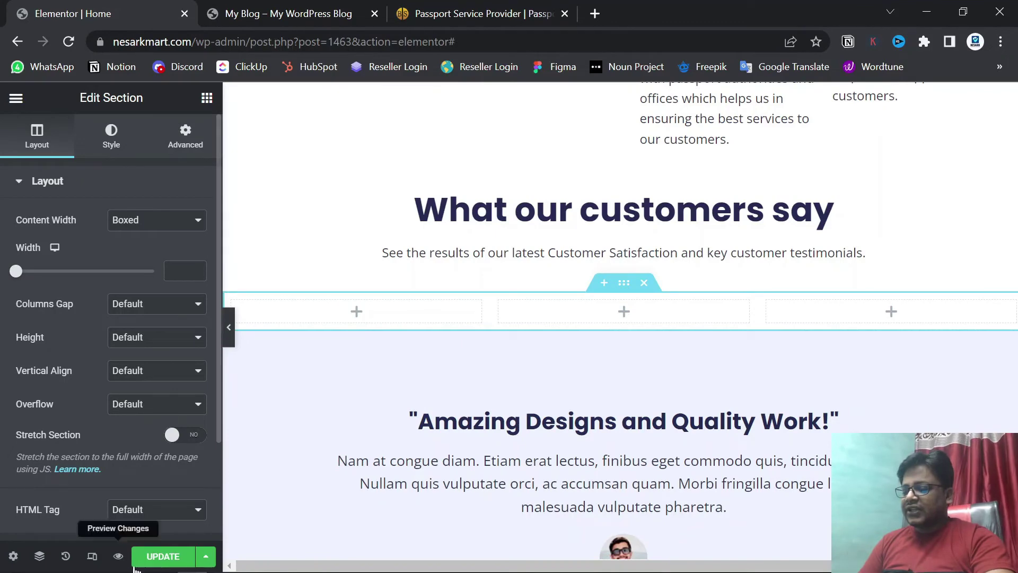
{"action": "left_click", "coordinate": [161, 555]}
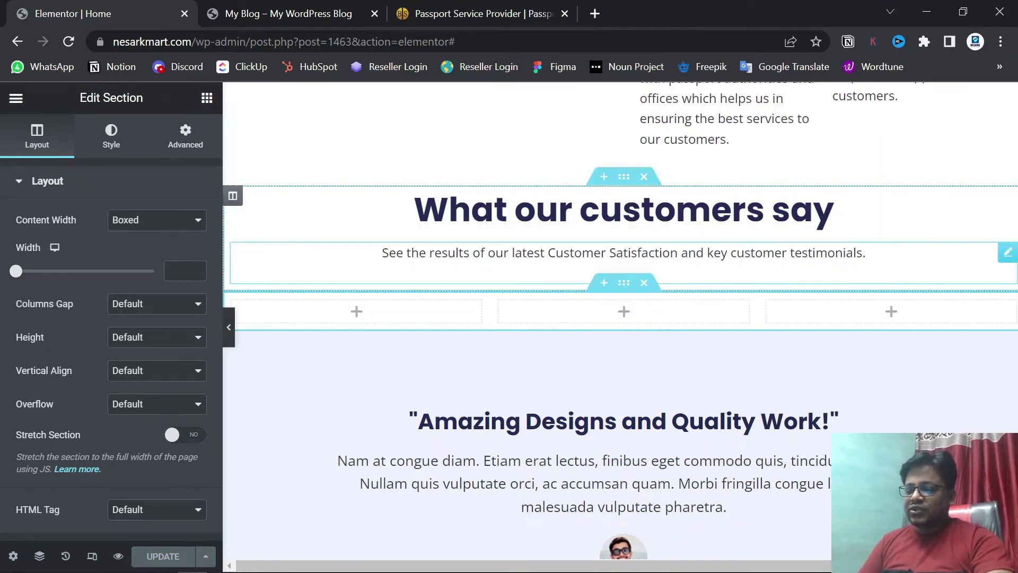
- Unlink the margins of the text below "What our customers say", set its top margin to -10 px and update the page
{"action": "left_click", "coordinate": [1003, 255]}
{"action": "left_click", "coordinate": [187, 137]}
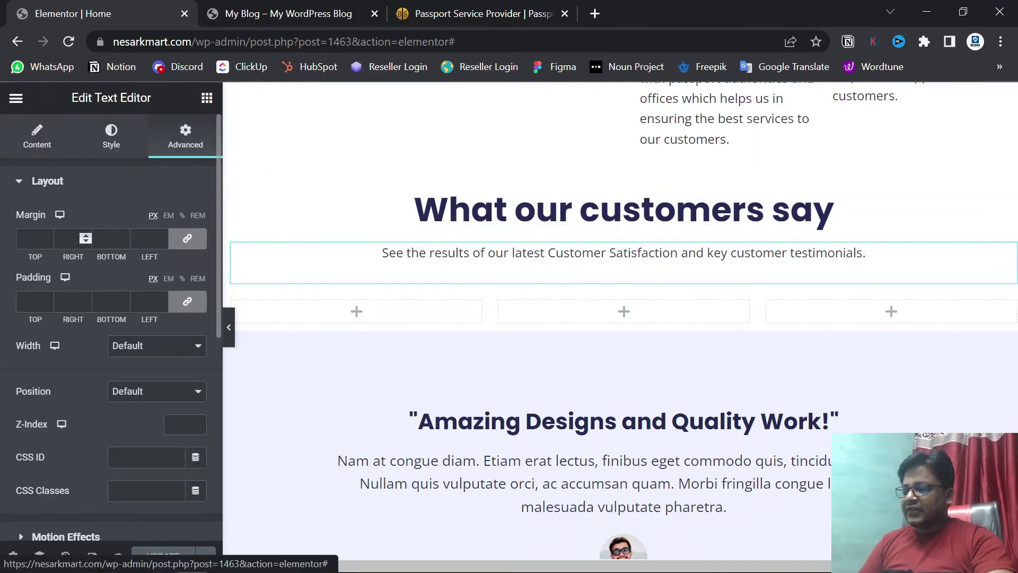
{"action": "left_click", "coordinate": [188, 241]}
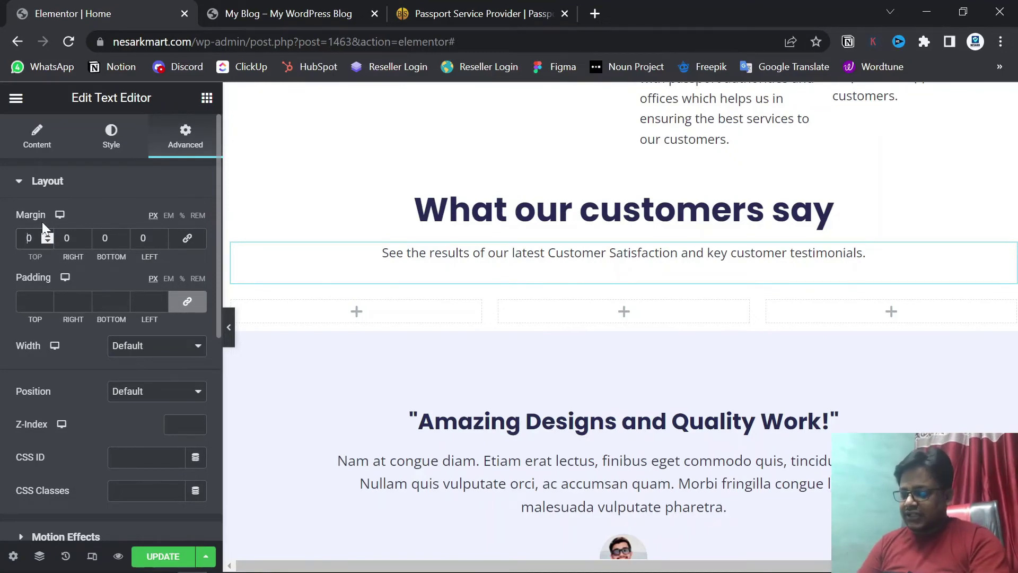
{"action": "type", "text": "1"}
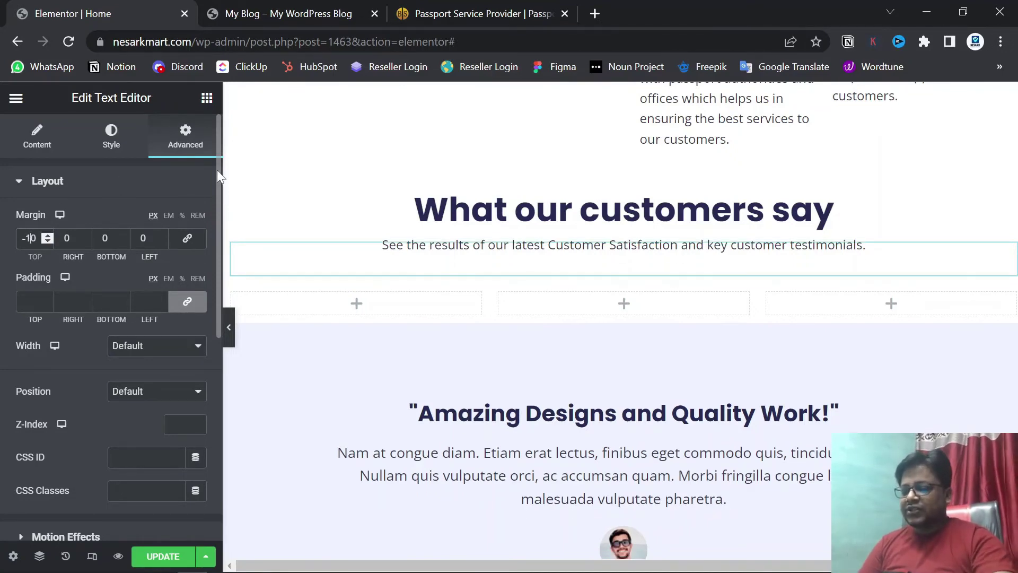
{"action": "left_click", "coordinate": [432, 10]}
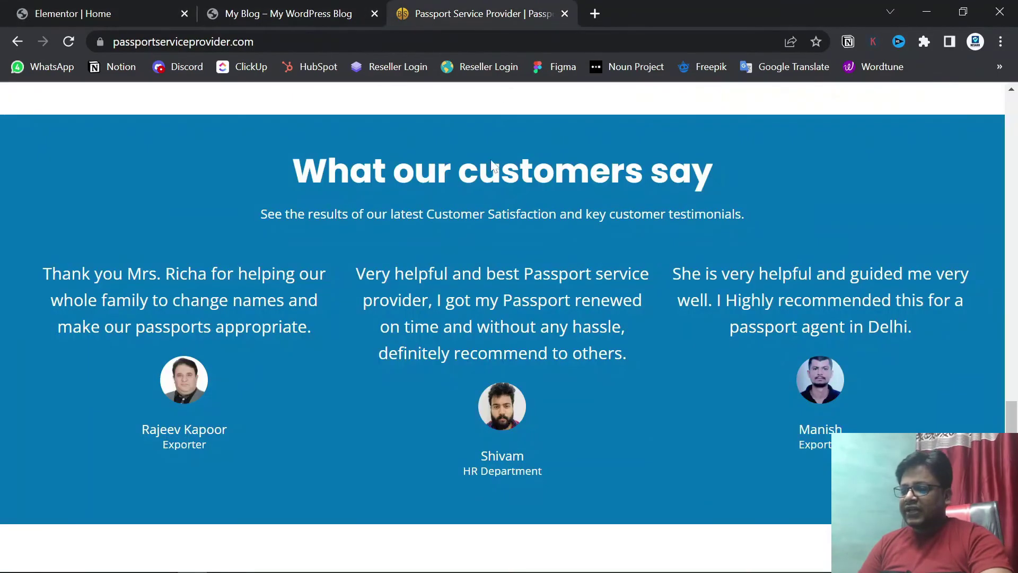
{"action": "left_click", "coordinate": [48, 12]}
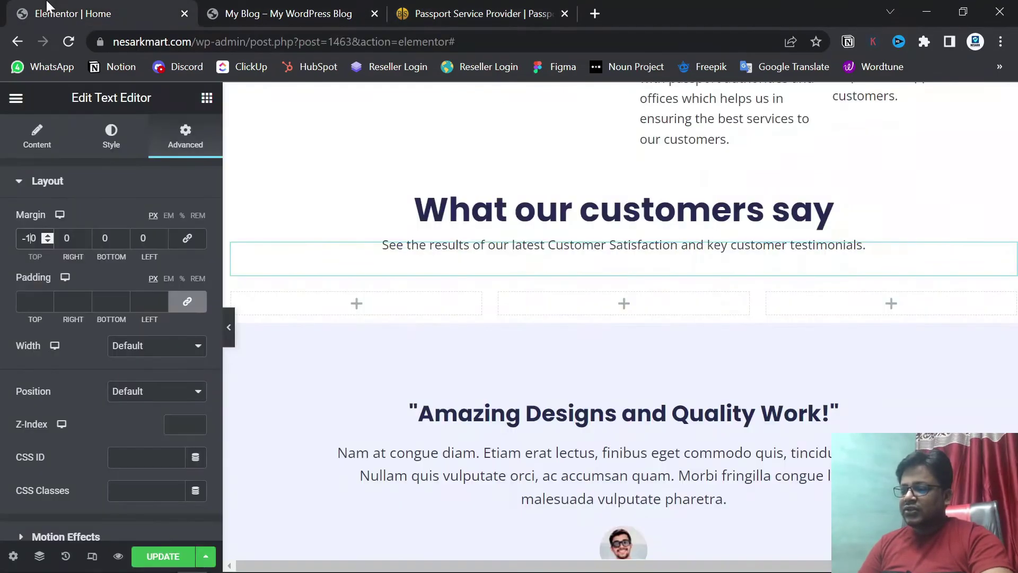
{"action": "left_click", "coordinate": [162, 555]}
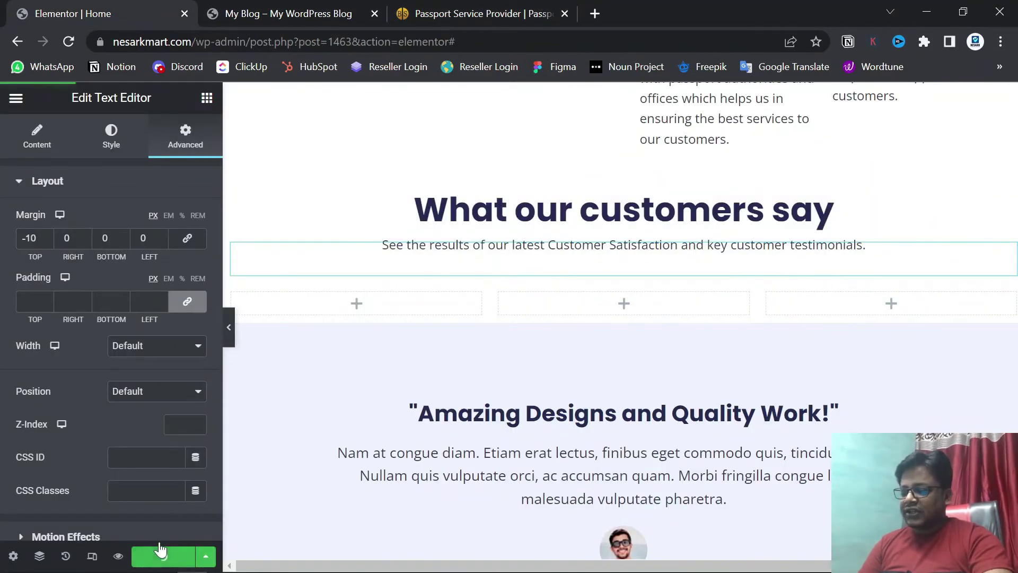
- Reload the live page and compare the "What our customers say" heading and its text with the reference site
{"action": "left_click", "coordinate": [301, 14]}
{"action": "key", "text": "F5"}
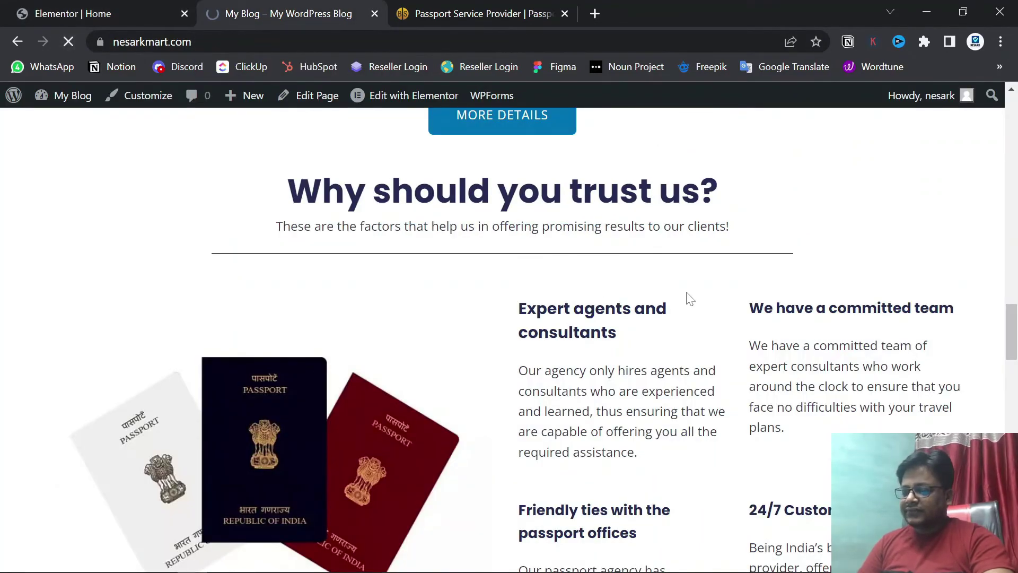
{"action": "scroll", "coordinate": [641, 309], "scroll_direction": "down", "scroll_amount": 5}
{"action": "scroll", "coordinate": [502, 339], "scroll_direction": "down", "scroll_amount": 3}
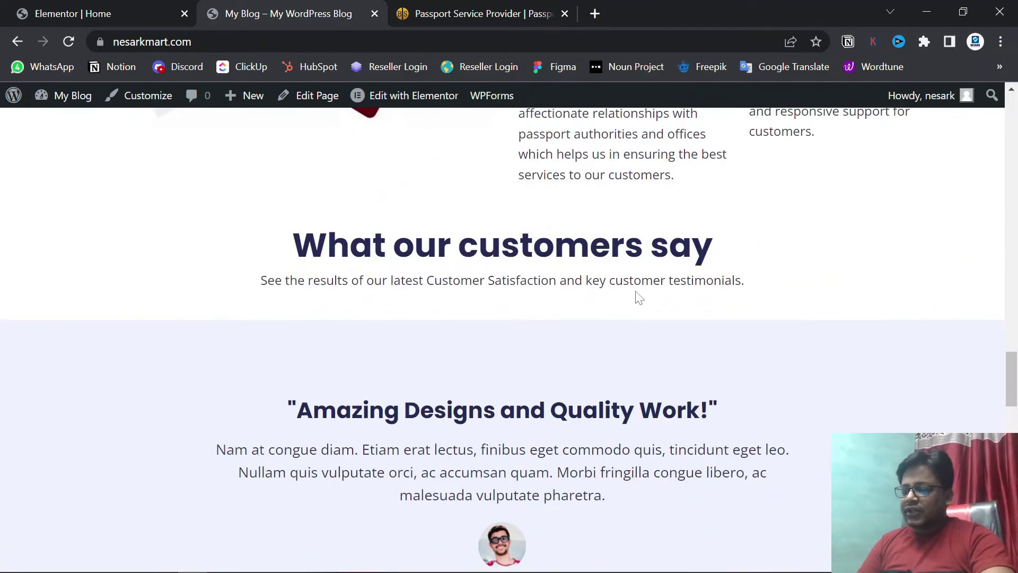
{"action": "scroll", "coordinate": [639, 298], "scroll_direction": "up", "scroll_amount": 3}
{"action": "left_click", "coordinate": [485, 13]}
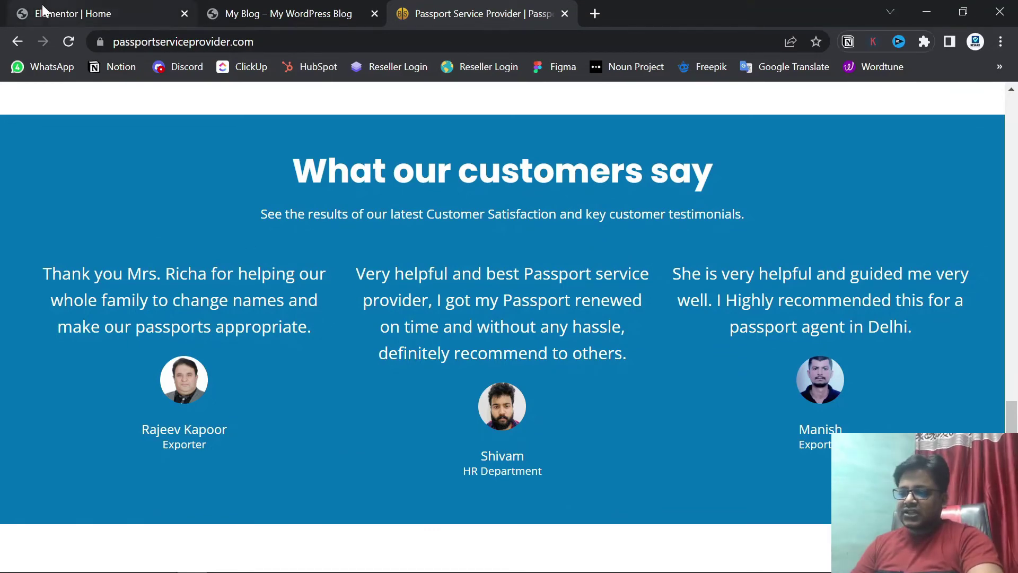
{"action": "left_click", "coordinate": [80, 7]}
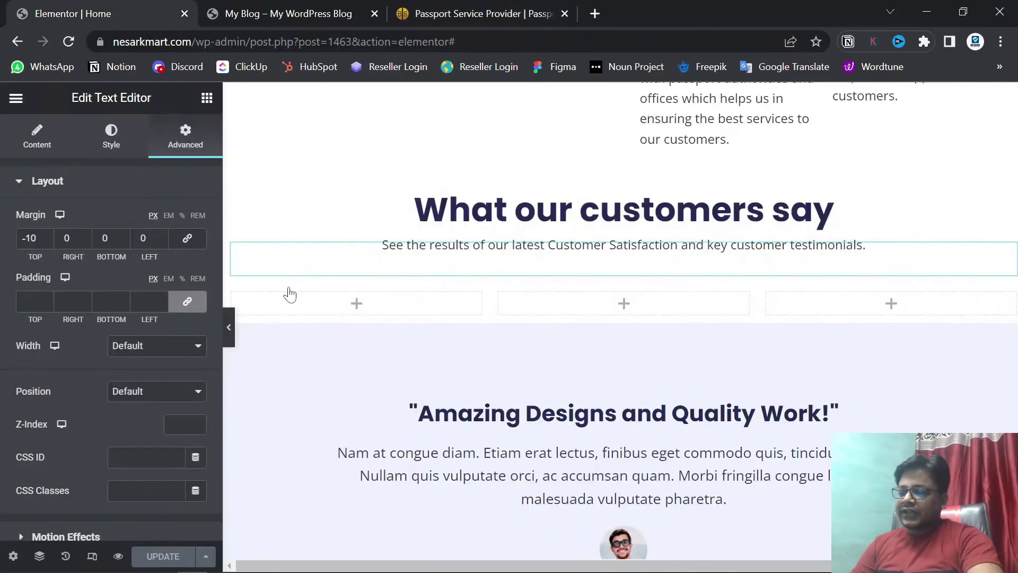
- Add a Testimonial widget to the first column of the three-column section below "What our customers say"
{"action": "left_click", "coordinate": [207, 98]}
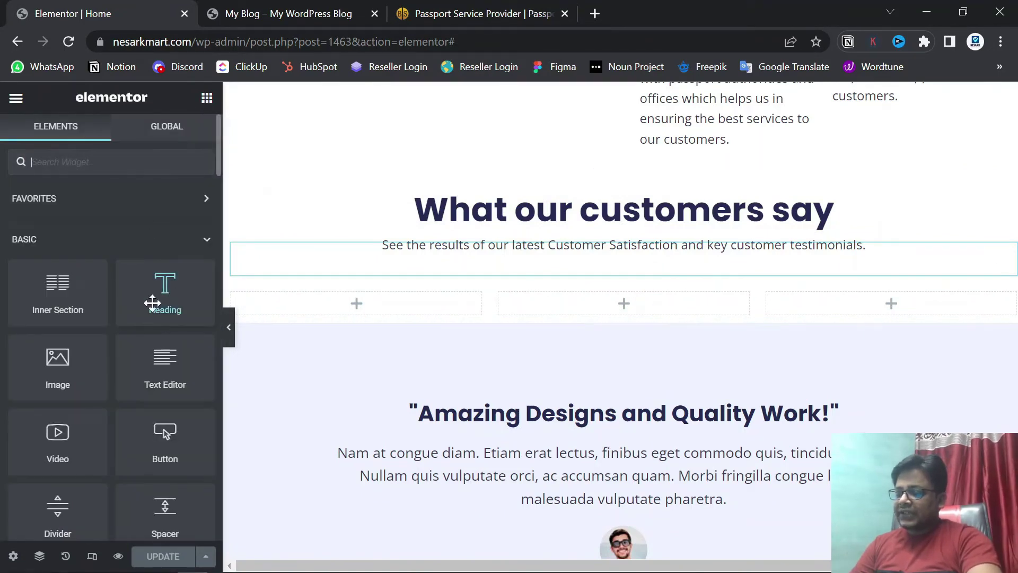
{"action": "scroll", "coordinate": [105, 305], "scroll_direction": "down", "scroll_amount": 2}
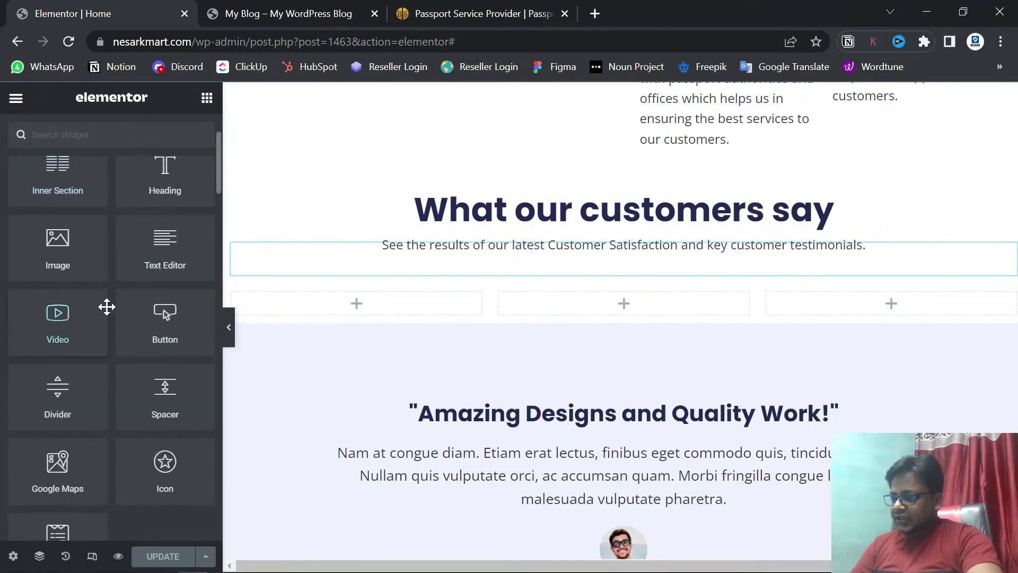
{"action": "scroll", "coordinate": [107, 307], "scroll_direction": "down", "scroll_amount": 2}
{"action": "scroll", "coordinate": [106, 307], "scroll_direction": "down", "scroll_amount": 4}
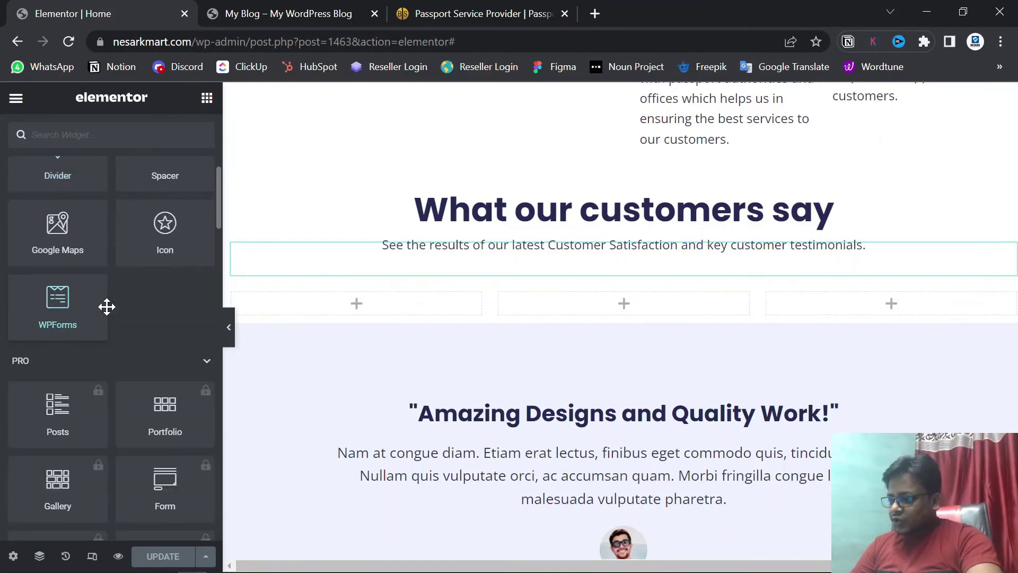
{"action": "scroll", "coordinate": [108, 314], "scroll_direction": "down", "scroll_amount": 2}
{"action": "scroll", "coordinate": [107, 312], "scroll_direction": "down", "scroll_amount": 6}
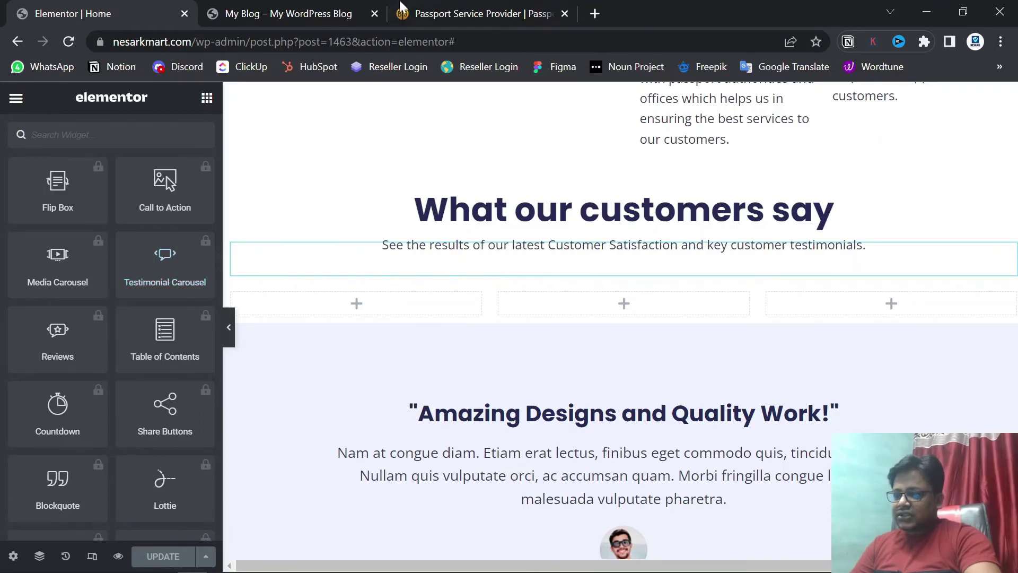
{"action": "left_click", "coordinate": [453, 16]}
{"action": "left_click", "coordinate": [47, 14]}
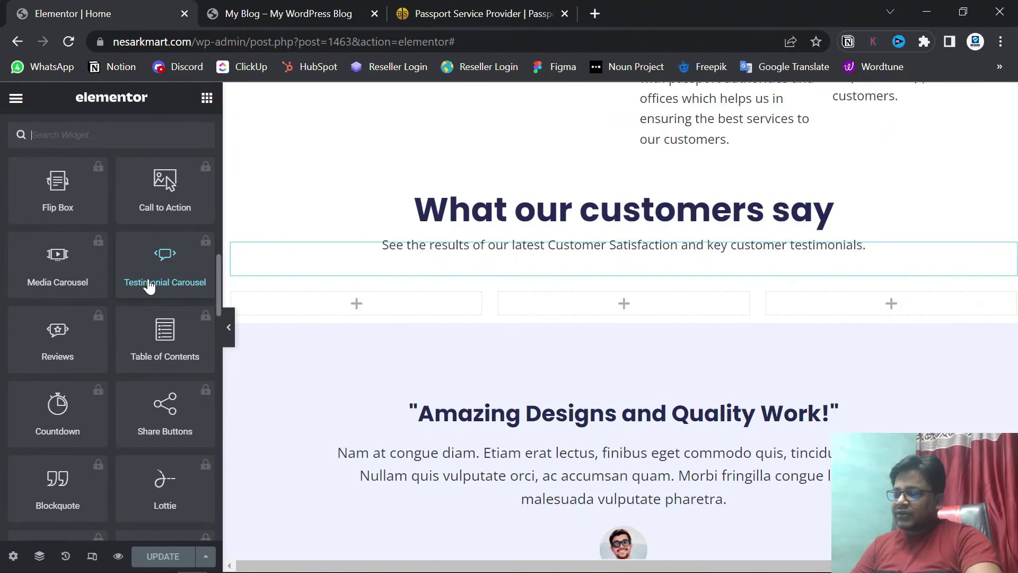
{"action": "scroll", "coordinate": [150, 286], "scroll_direction": "down", "scroll_amount": 10}
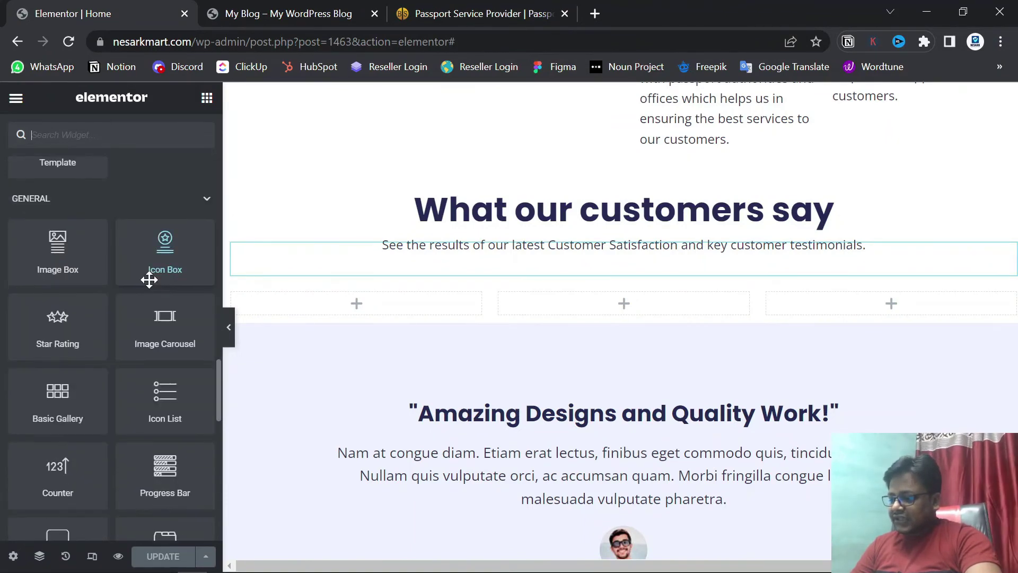
{"action": "scroll", "coordinate": [149, 280], "scroll_direction": "down", "scroll_amount": 2}
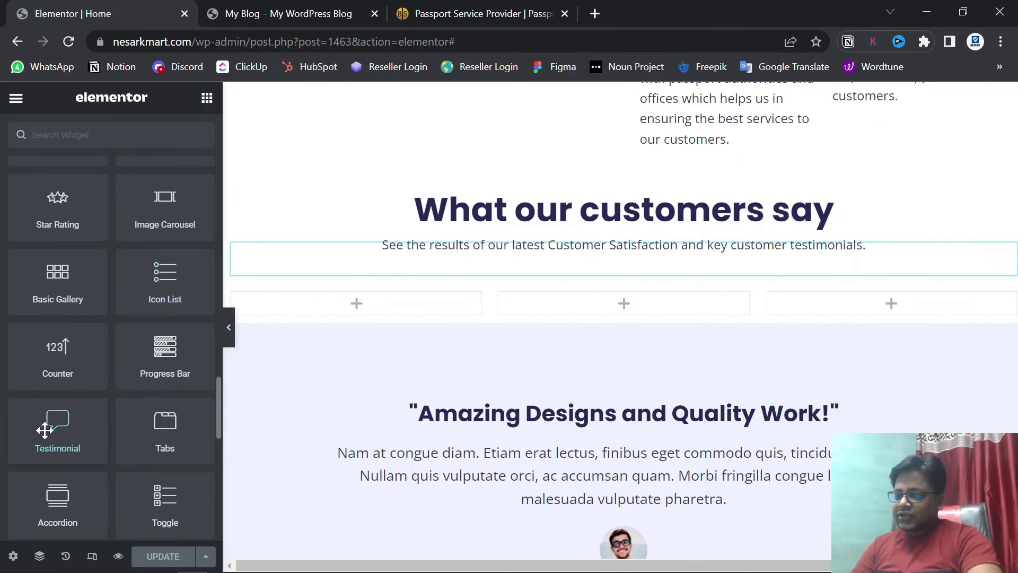
{"action": "left_click_drag", "start_coordinate": [45, 430], "coordinate": [329, 304]}
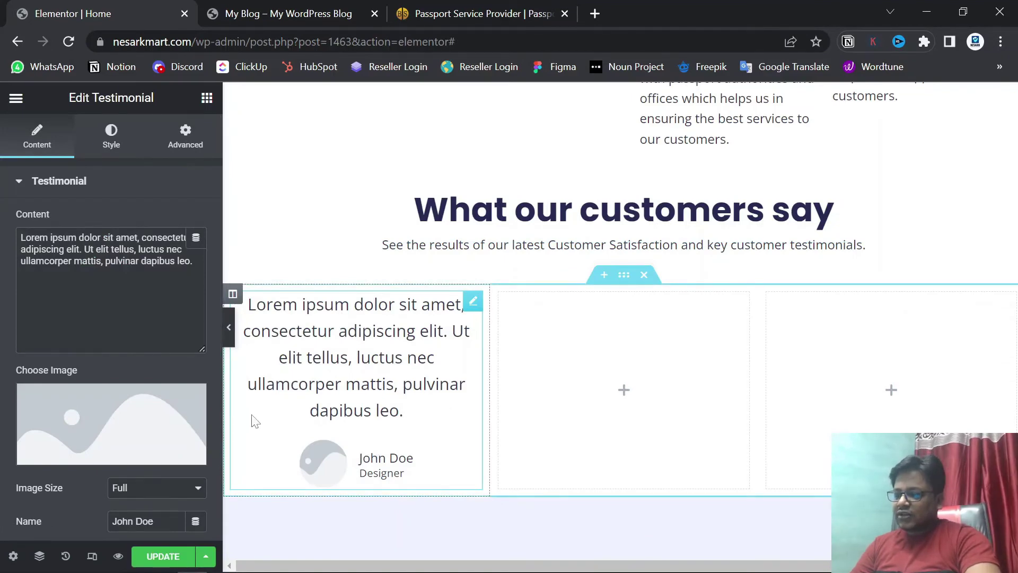
- Replace the testimonial content with the reference site's first quote, ending "for helping our whole family to change names and make our passports appropriate."
{"action": "left_click", "coordinate": [207, 99]}
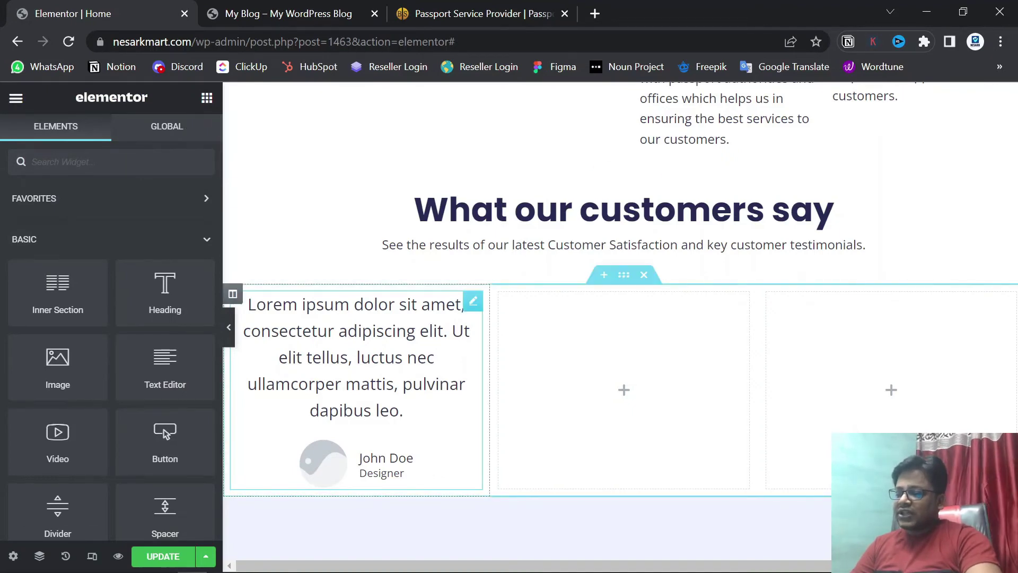
{"action": "left_click", "coordinate": [473, 301]}
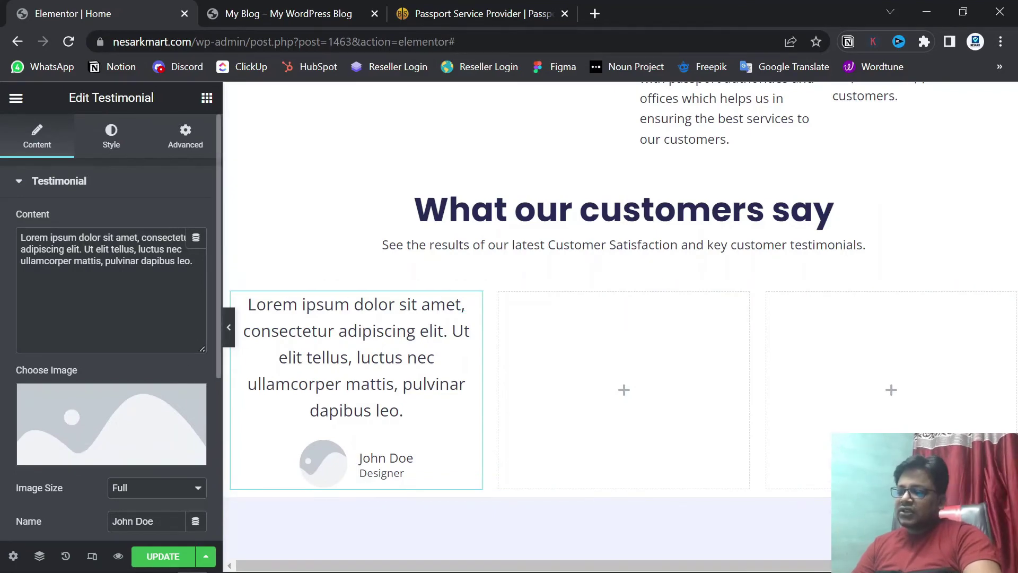
{"action": "left_click", "coordinate": [466, 7]}
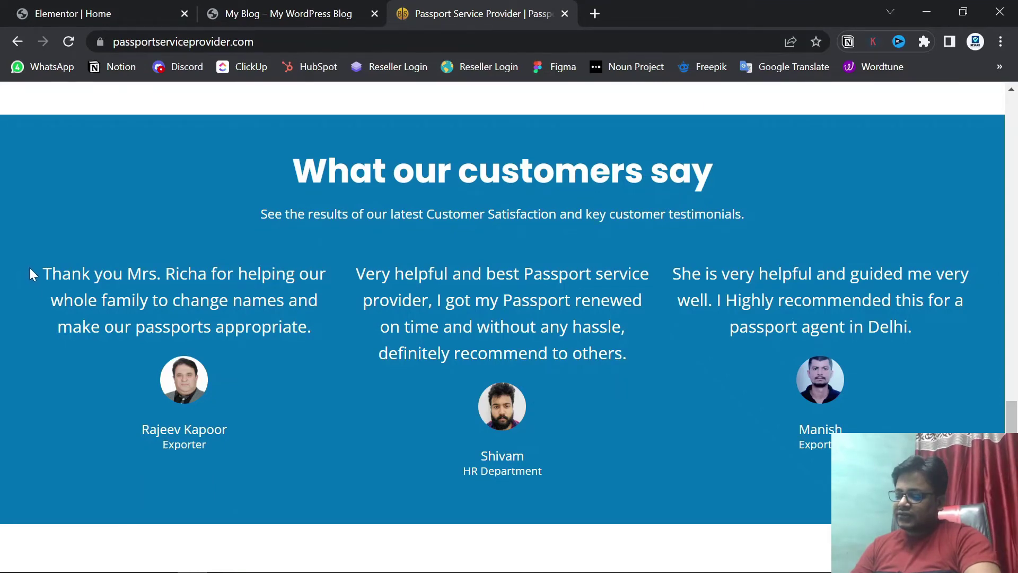
{"action": "left_click", "coordinate": [69, 13]}
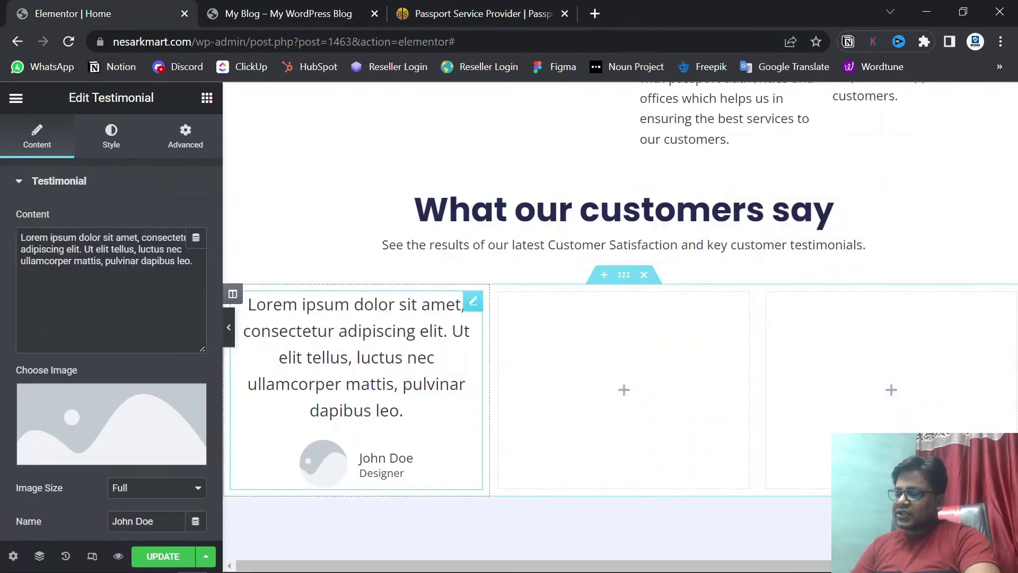
{"action": "left_click_drag", "start_coordinate": [194, 261], "coordinate": [8, 222]}
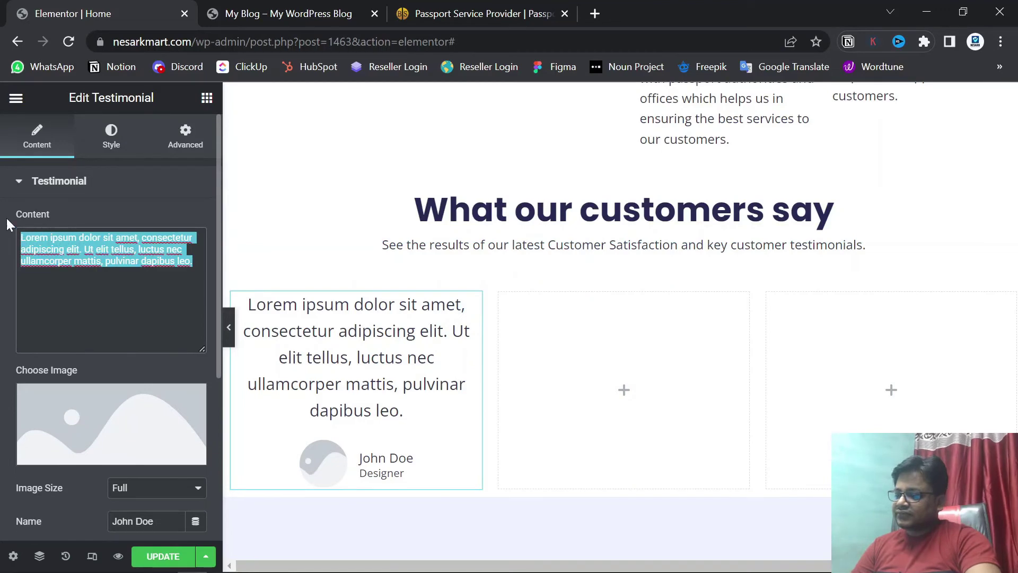
{"action": "type", "text": "Thank you Mrs. Richa for helping our whole family to change names and make our passports appropriate."}
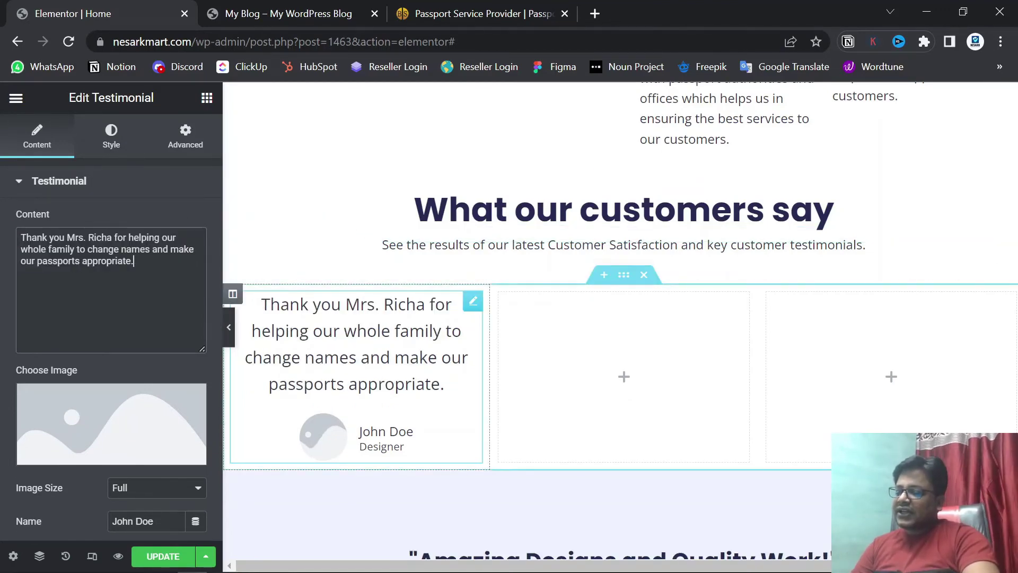
- Check the first testimonial's layout on the reference site and set the widget's image position to Top
{"action": "left_click", "coordinate": [474, 12]}
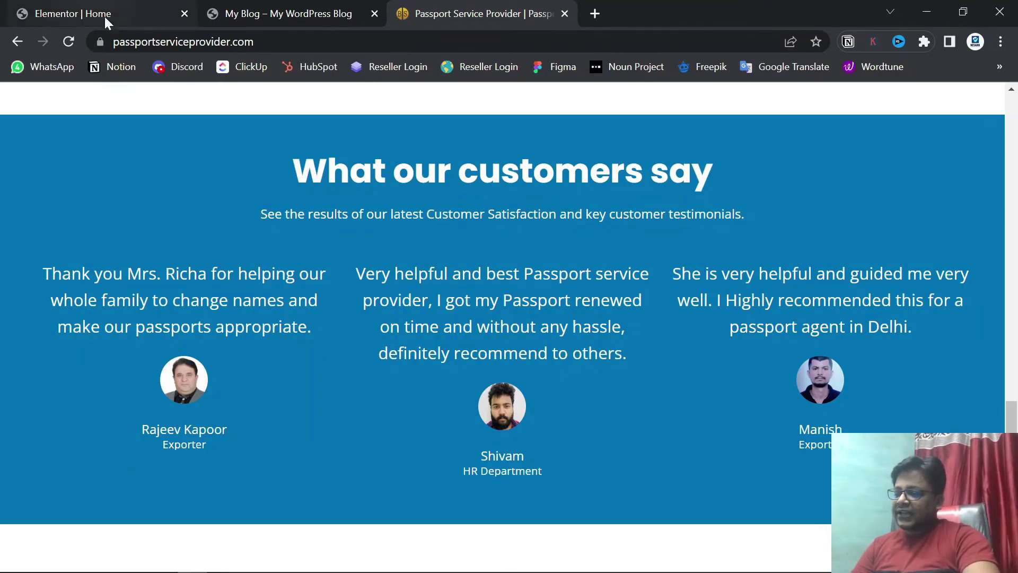
{"action": "left_click", "coordinate": [84, 12]}
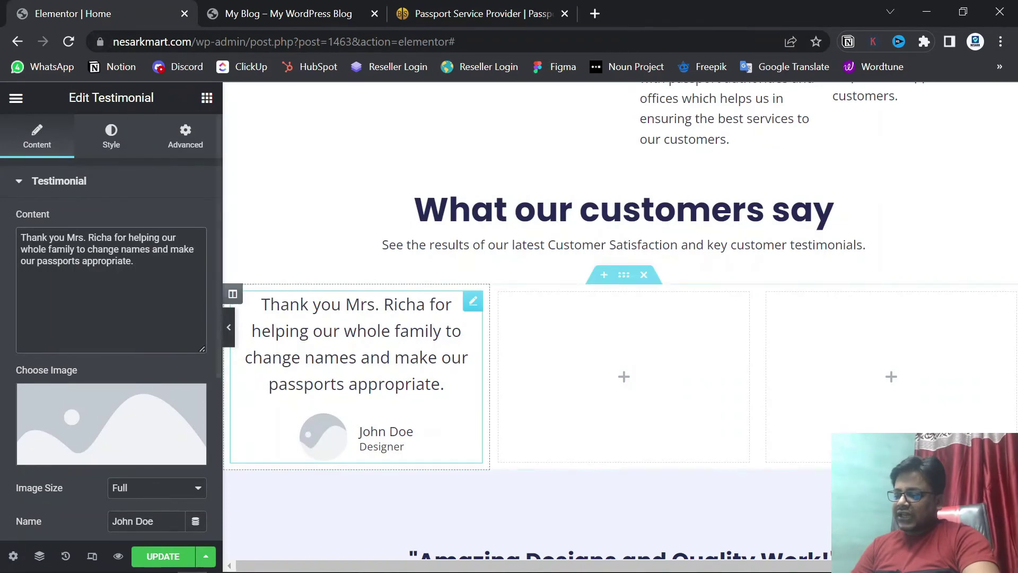
{"action": "left_click", "coordinate": [477, 8]}
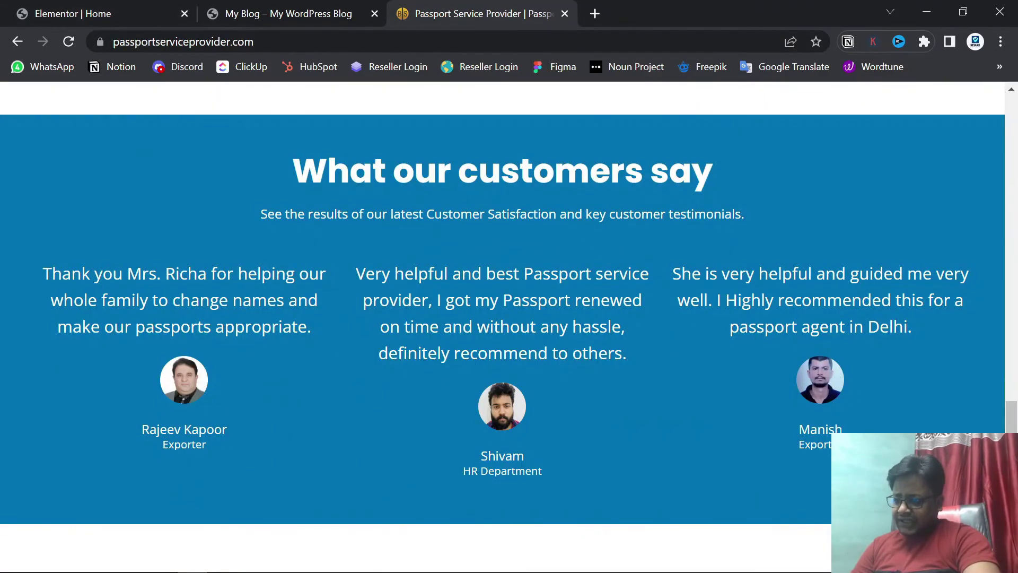
{"action": "left_click", "coordinate": [84, 10]}
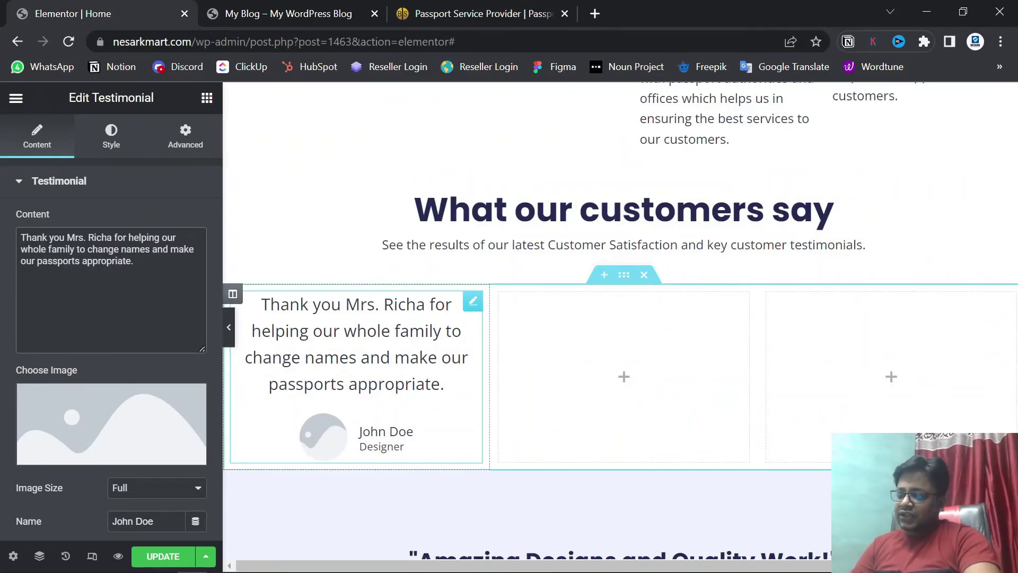
{"action": "scroll", "coordinate": [440, 414], "scroll_direction": "down", "scroll_amount": 2}
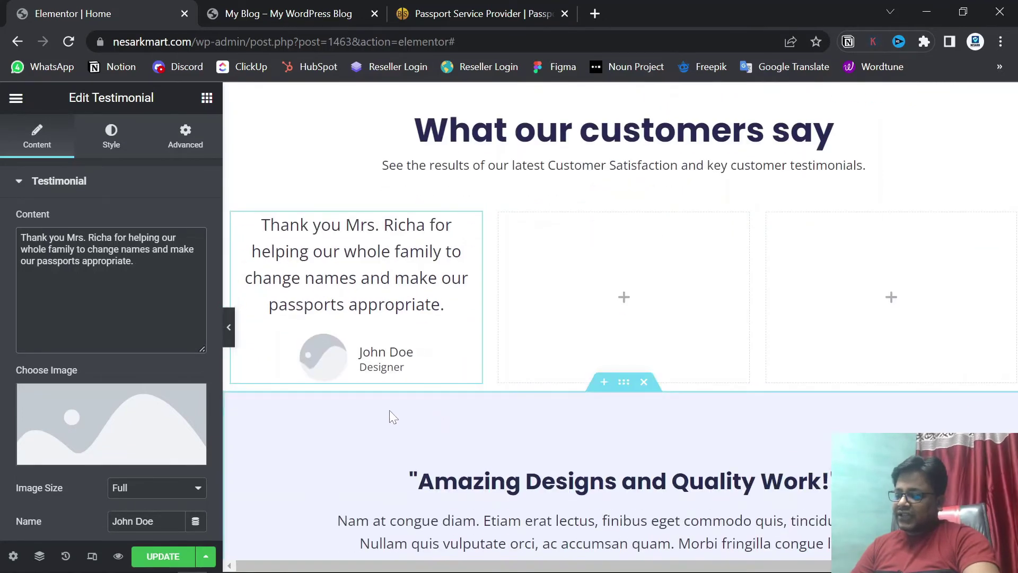
{"action": "scroll", "coordinate": [389, 410], "scroll_direction": "down", "scroll_amount": 2}
{"action": "scroll", "coordinate": [125, 336], "scroll_direction": "down", "scroll_amount": 5}
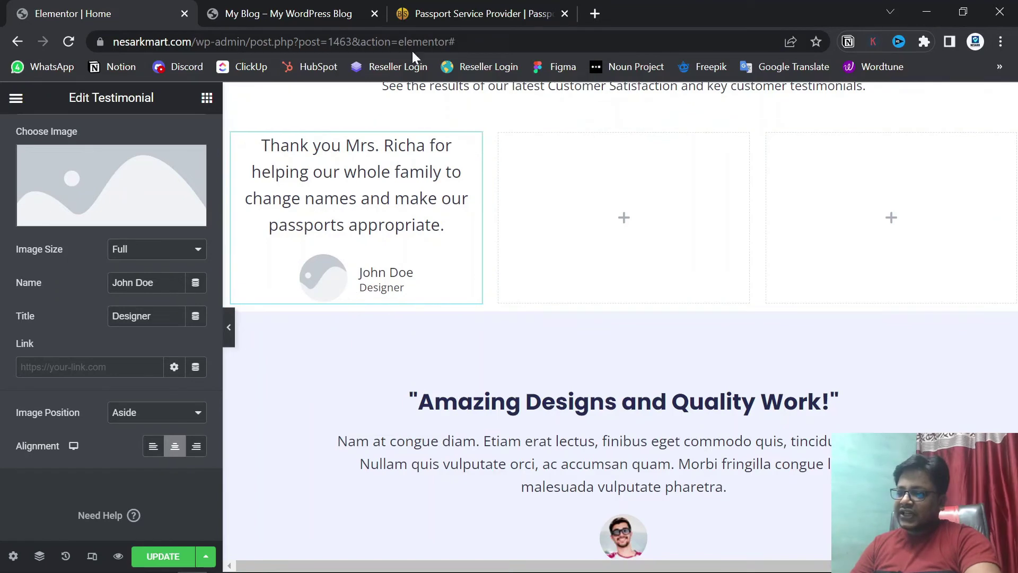
{"action": "left_click", "coordinate": [460, 17]}
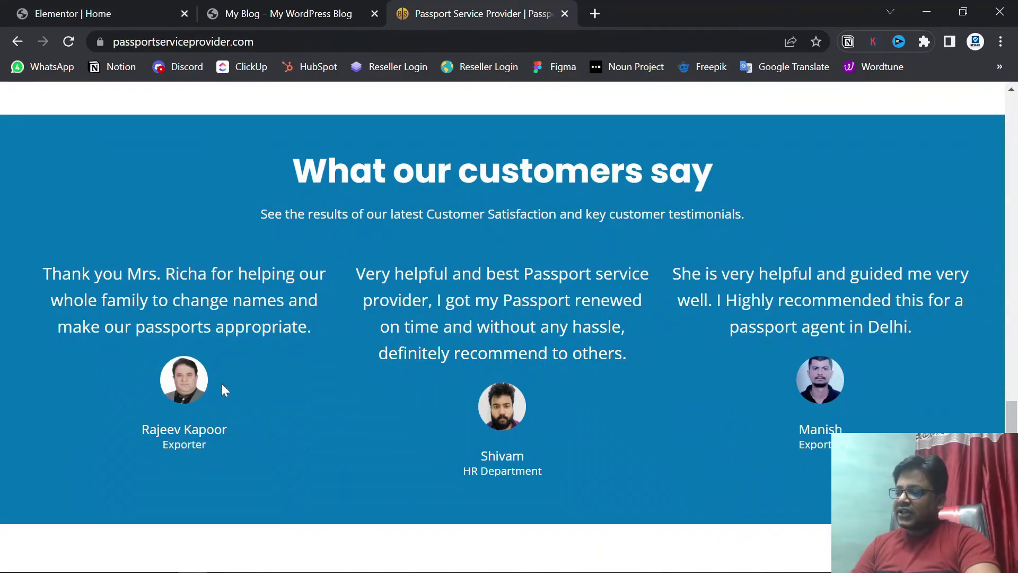
{"action": "left_click", "coordinate": [56, 8]}
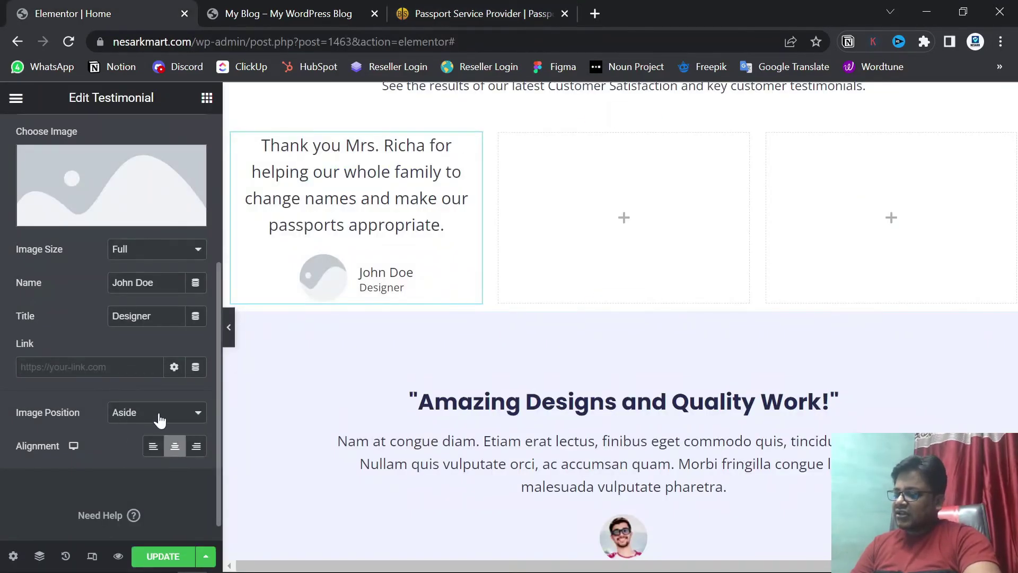
{"action": "left_click", "coordinate": [192, 418]}
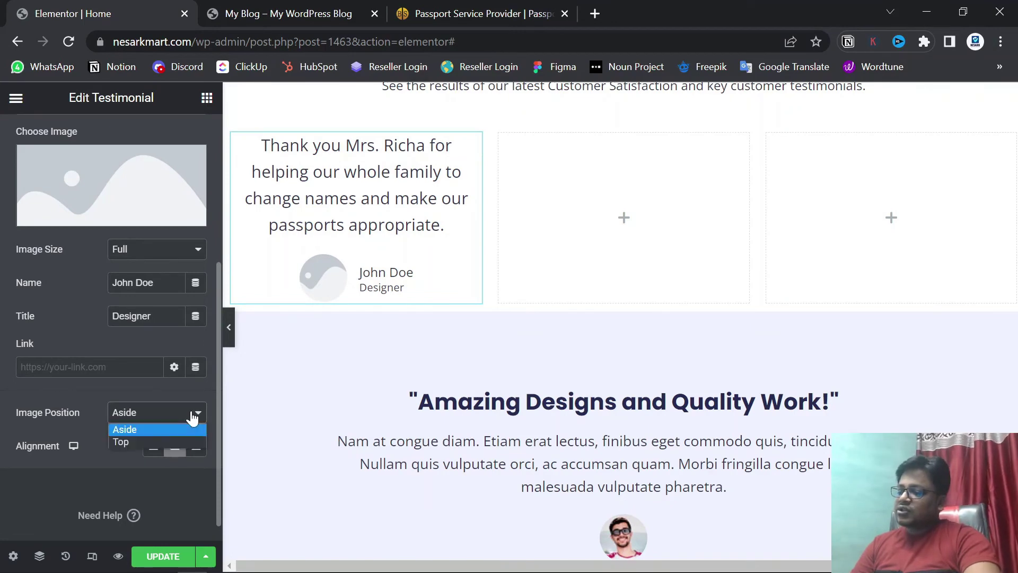
{"action": "left_click", "coordinate": [132, 441]}
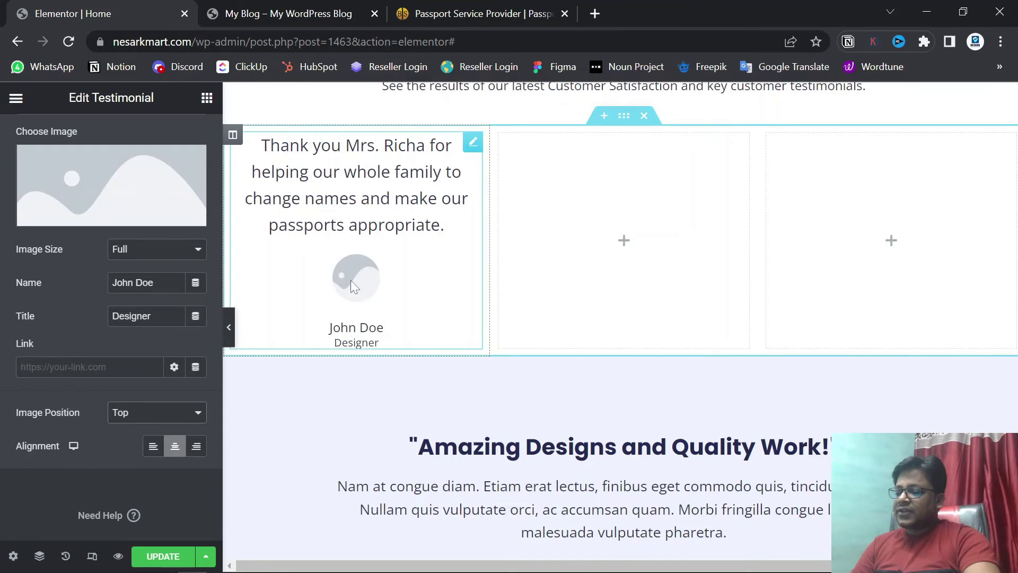
- Choose the first customer's portrait from the "website data" folder to upload as the testimonial image
{"action": "mouse_move", "coordinate": [109, 215]}
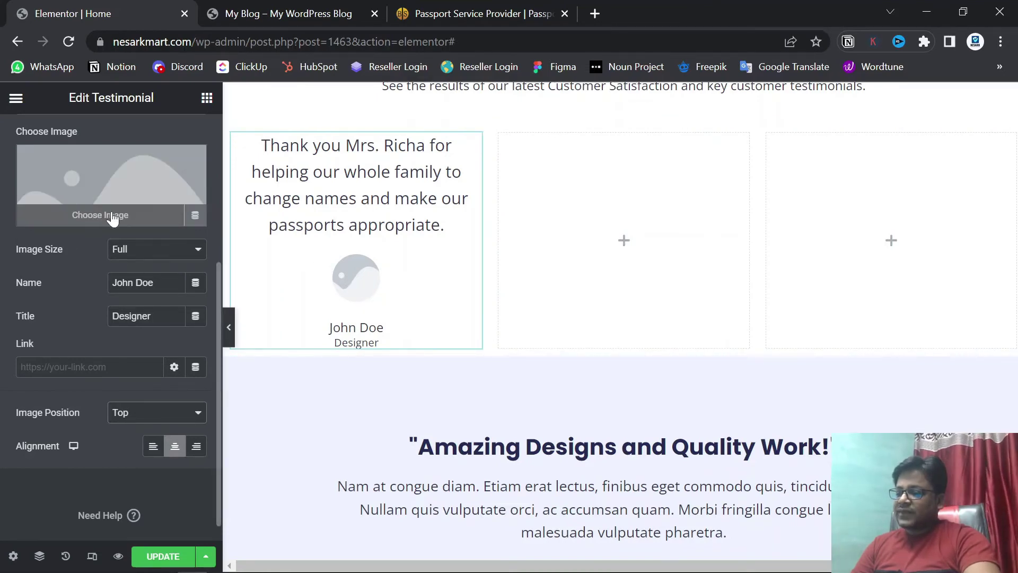
{"action": "left_click", "coordinate": [112, 217]}
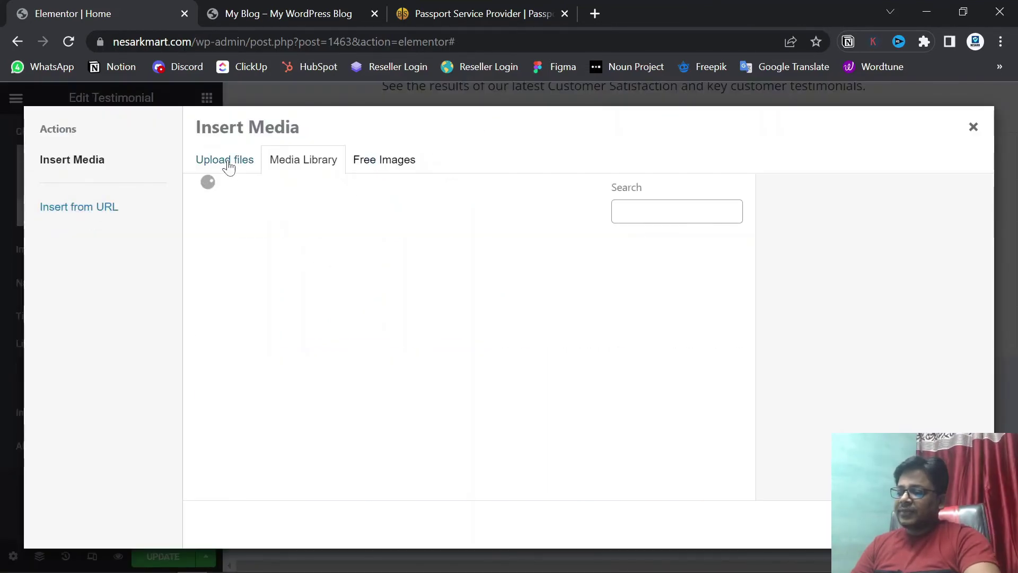
{"action": "left_click", "coordinate": [228, 162]}
{"action": "left_click", "coordinate": [534, 339]}
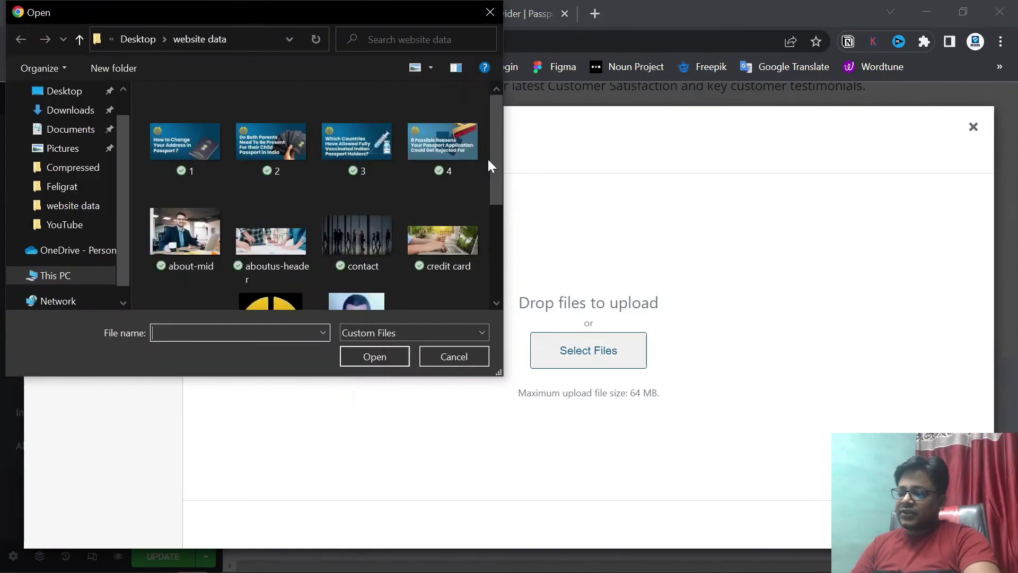
{"action": "left_click_drag", "start_coordinate": [501, 167], "coordinate": [480, 268]}
{"action": "left_click", "coordinate": [272, 266]}
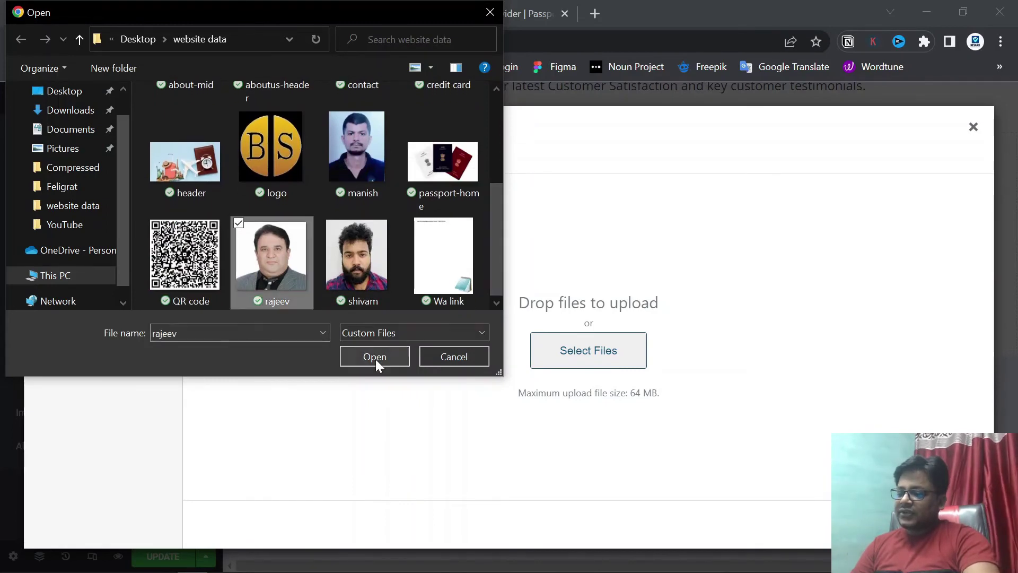